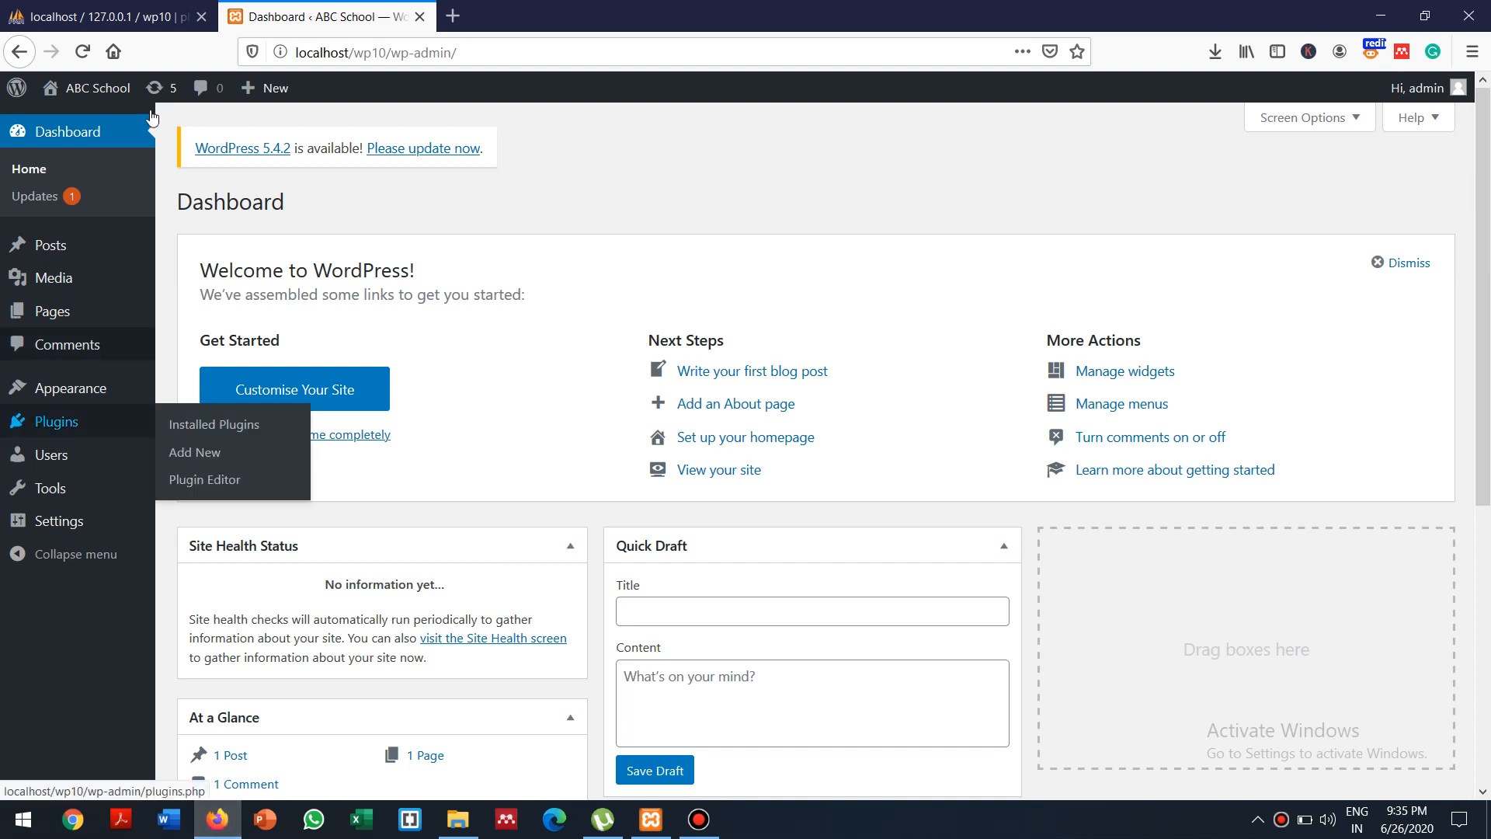
# Open the local WordPress site's front page at localhost/wp10/ in a new browser tab
pyautogui.click(452, 16)
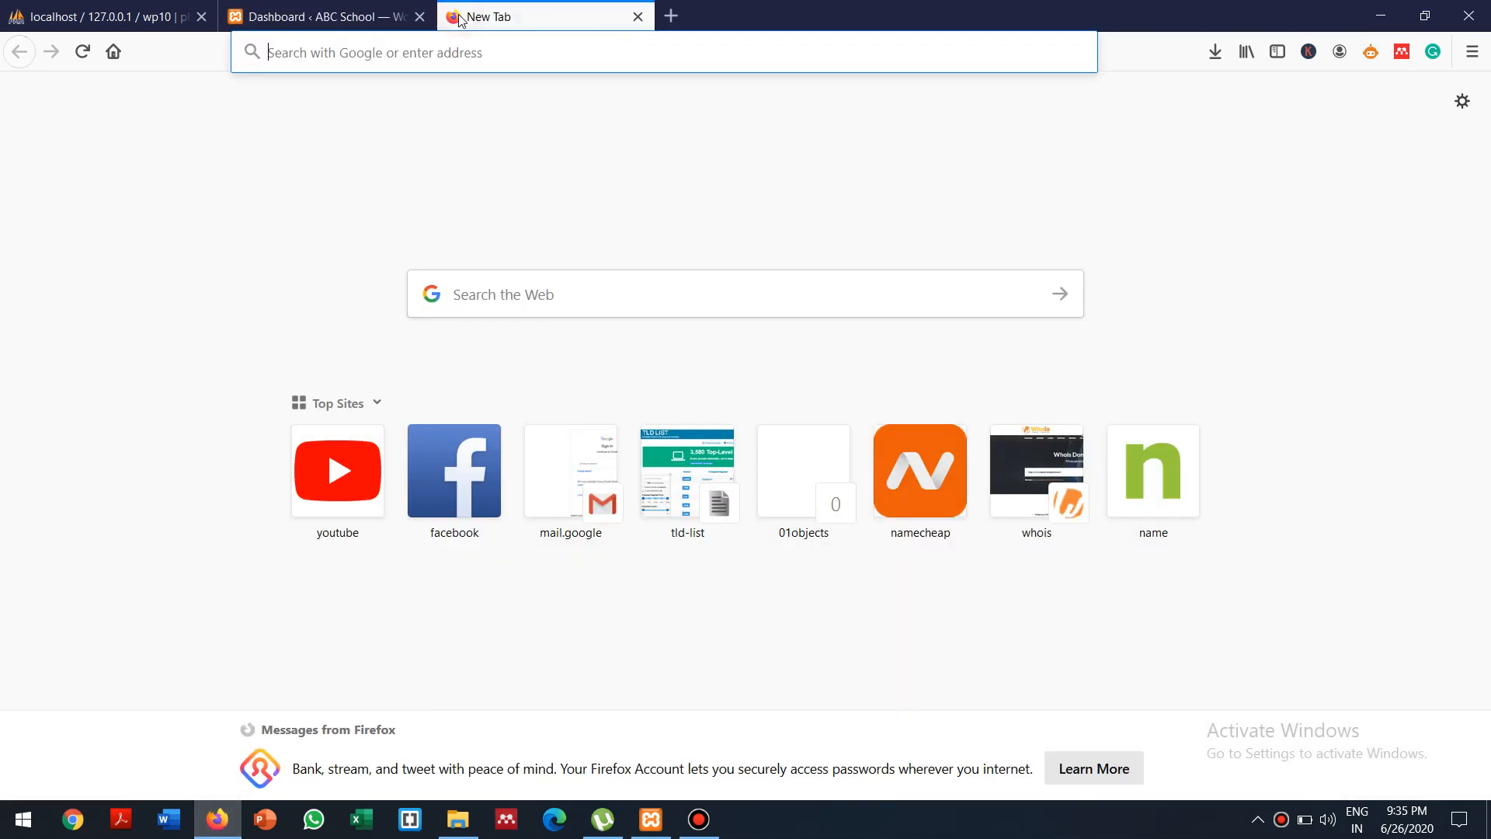
pyautogui.write('localhost/')
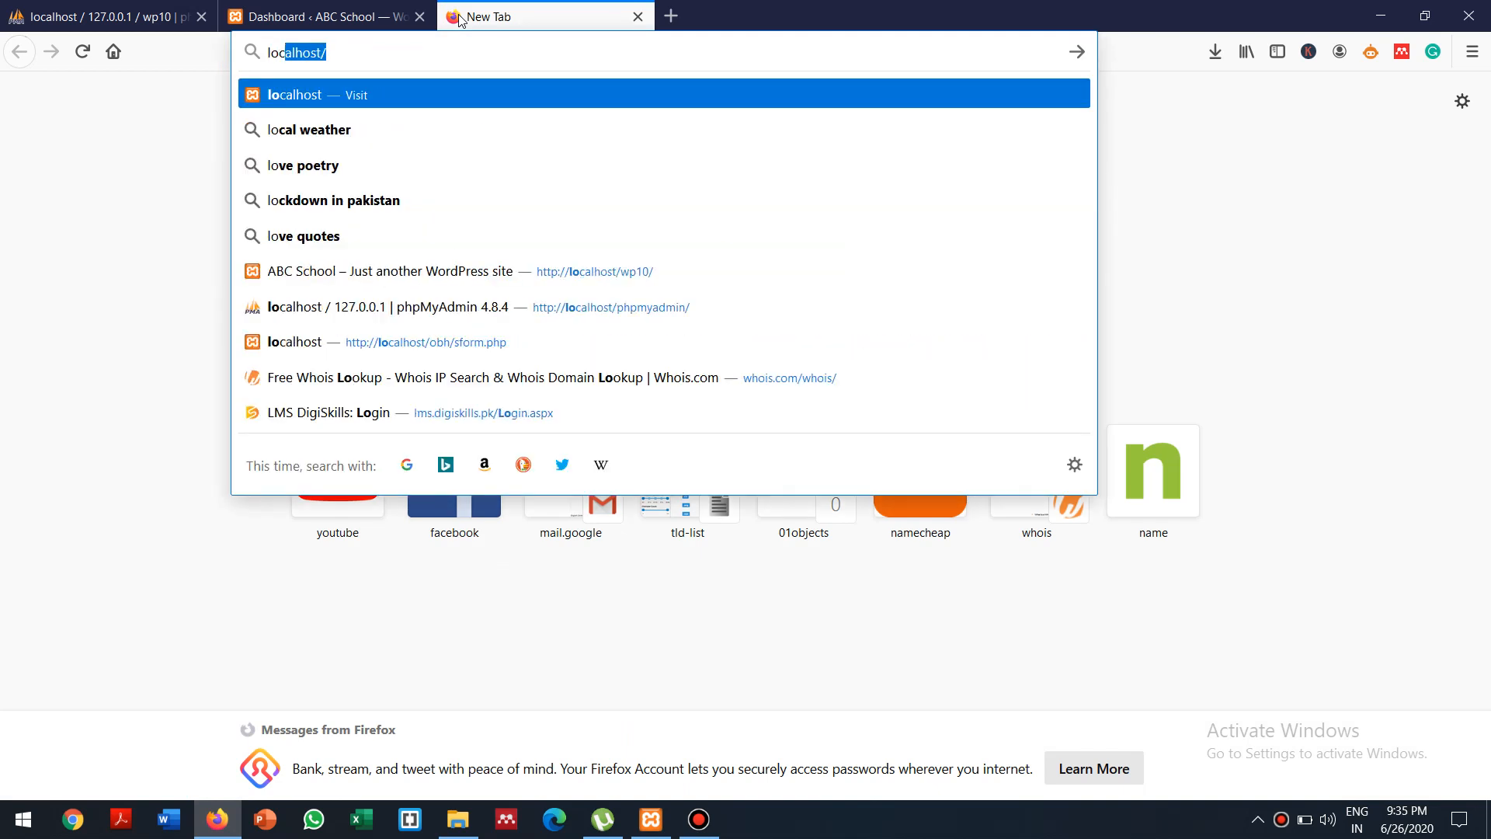
pyautogui.press('Right')
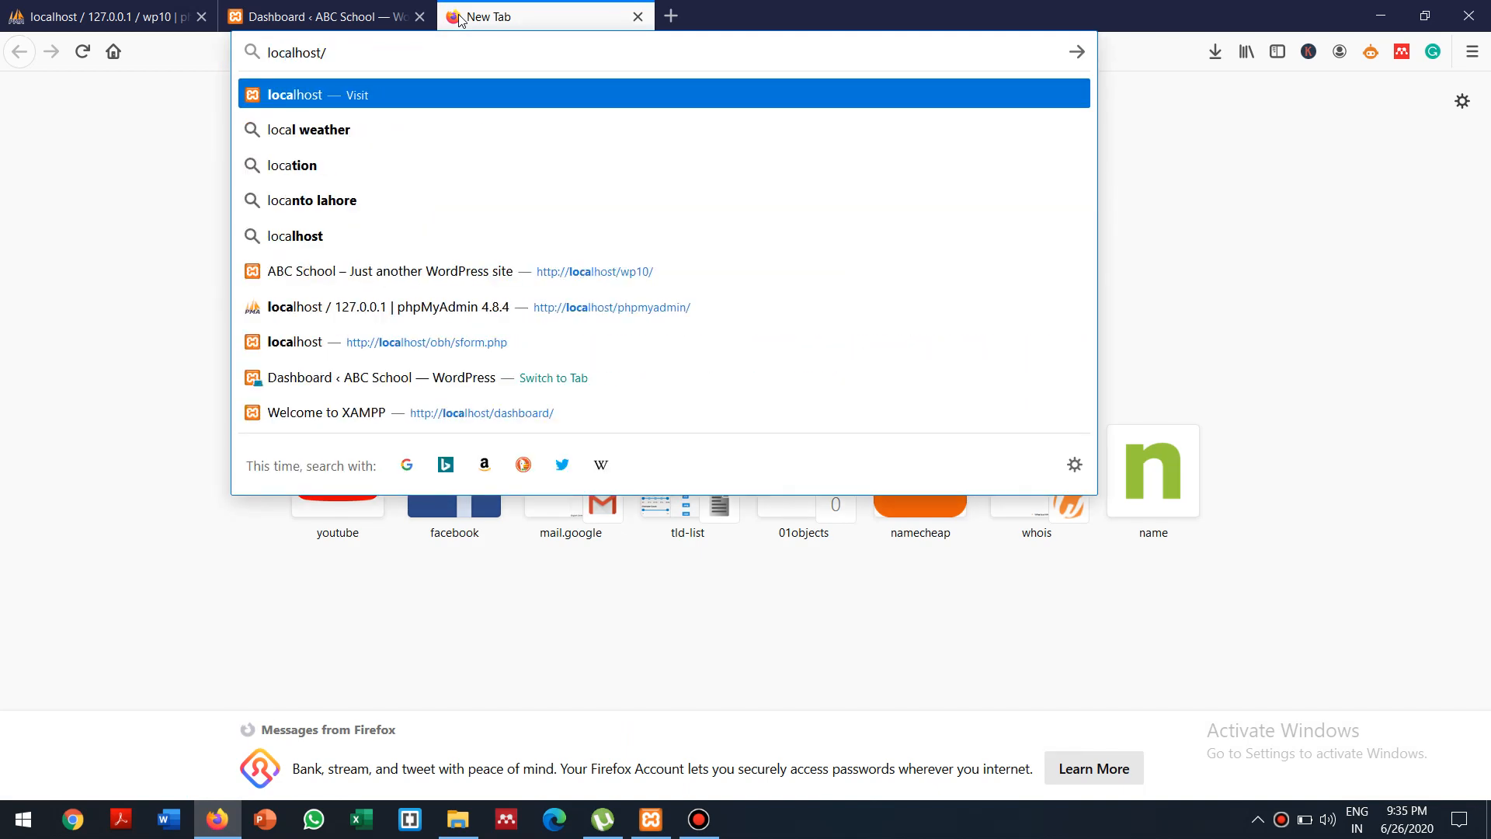
pyautogui.write('wp')
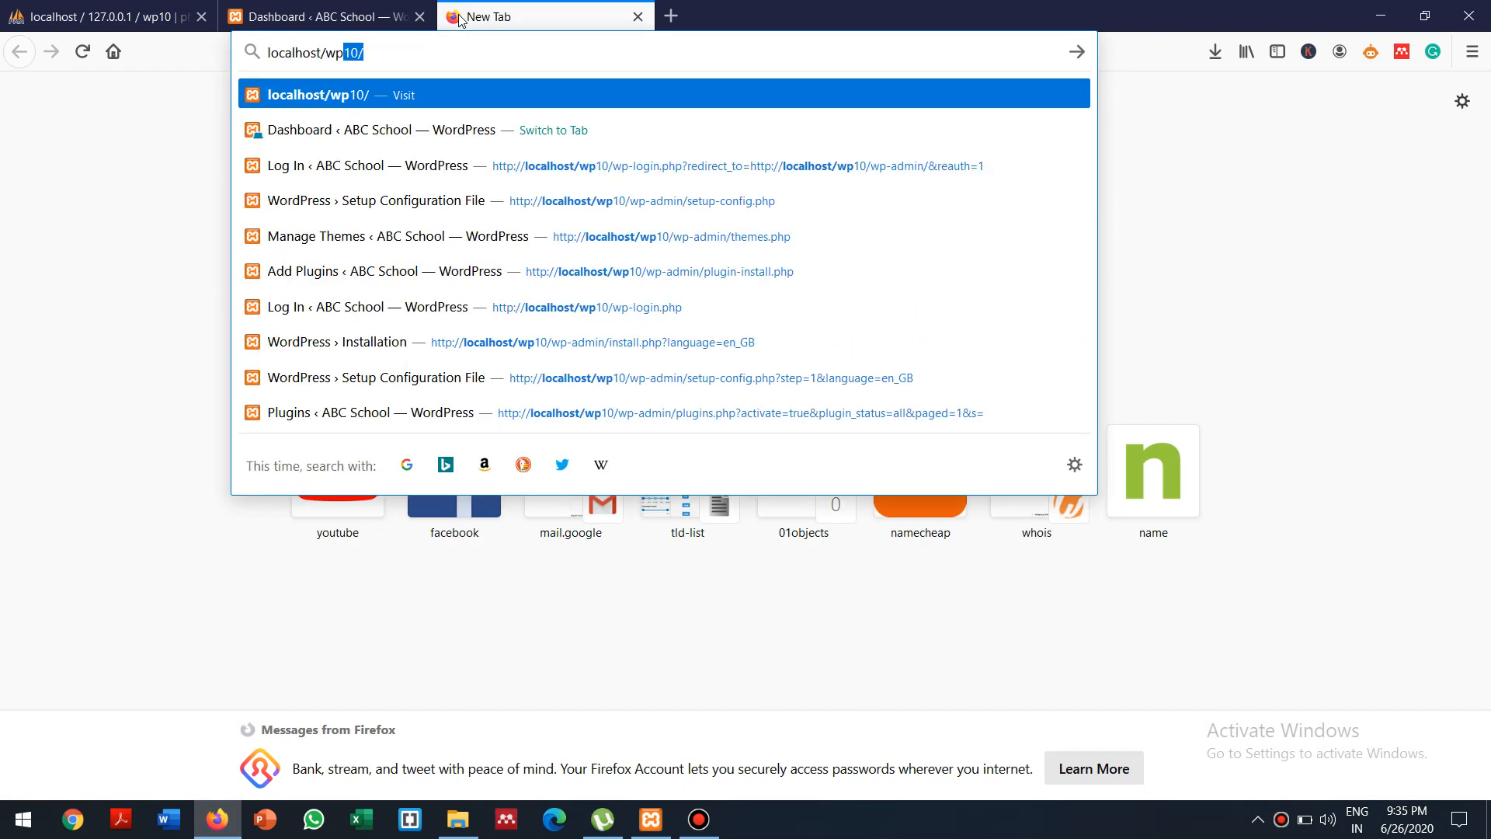
pyautogui.press('Right')
pyautogui.press('Return')
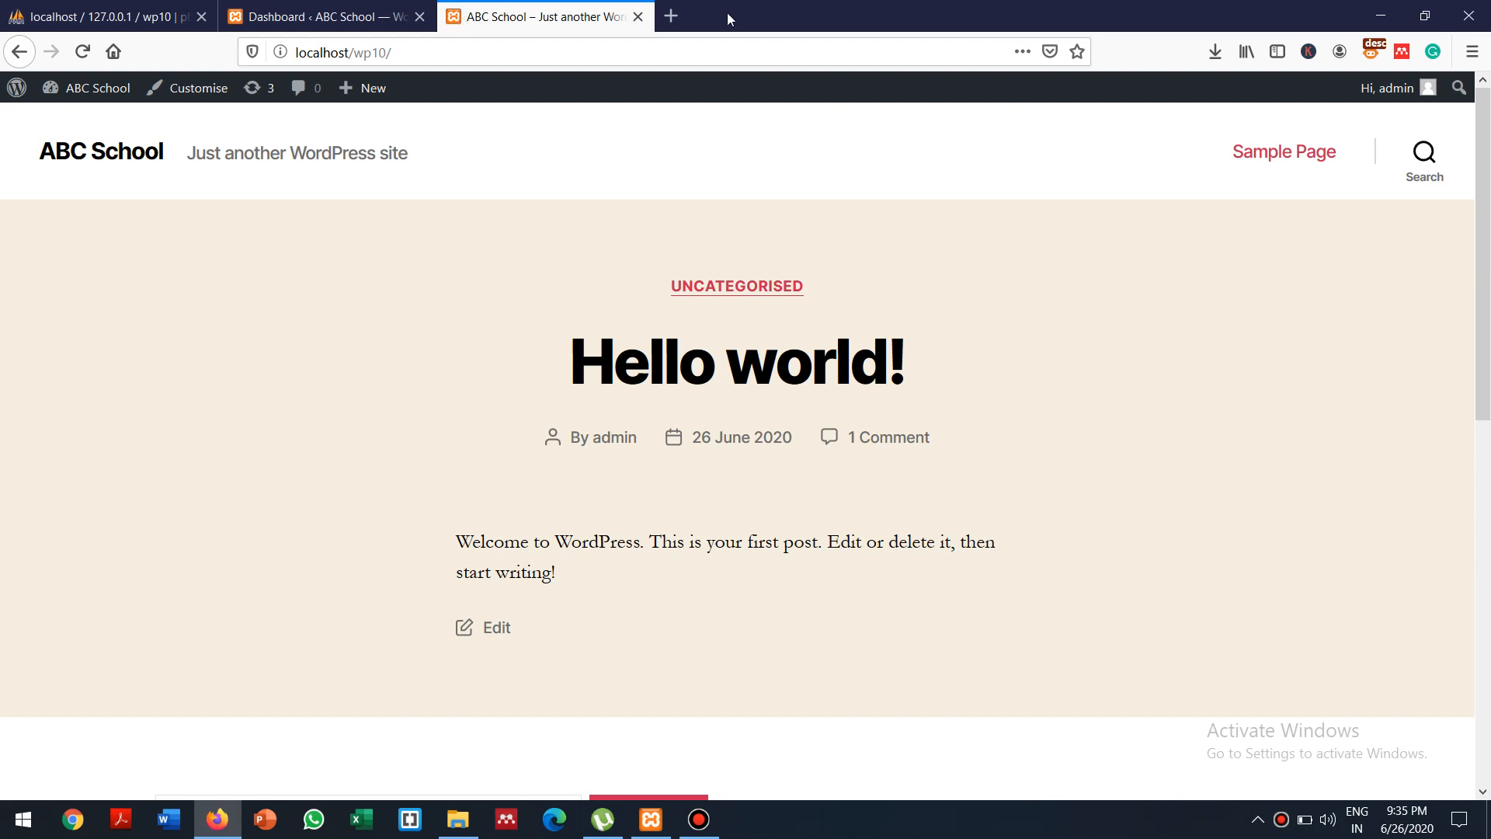
# Open the website itispakistan.com in another new browser tab
pyautogui.click(671, 17)
pyautogui.write('lo')
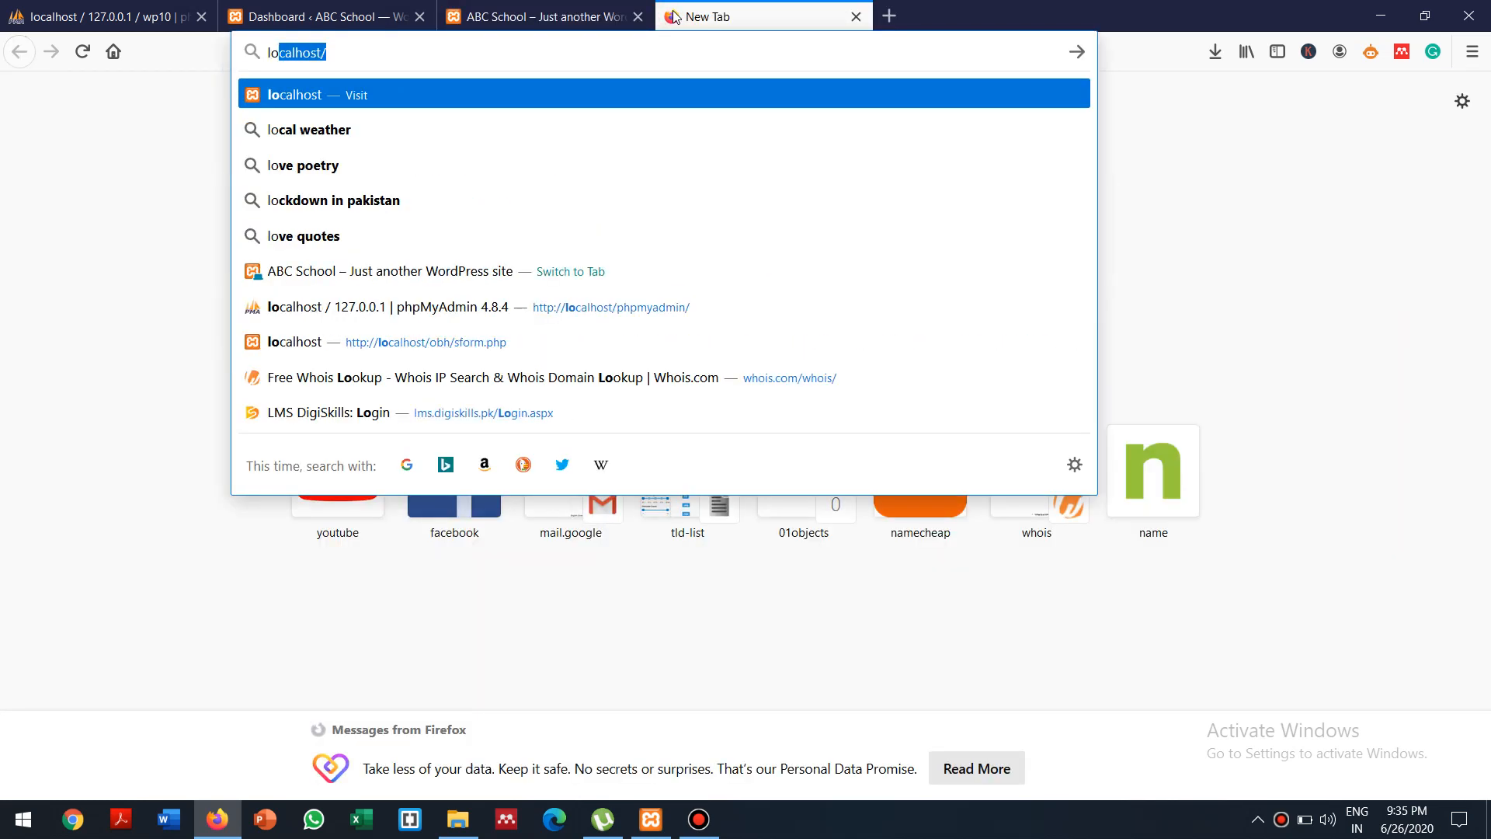
pyautogui.press('BackSpace')
pyautogui.press('BackSpace')
pyautogui.press('BackSpace')
pyautogui.write('itispakistan.com/')
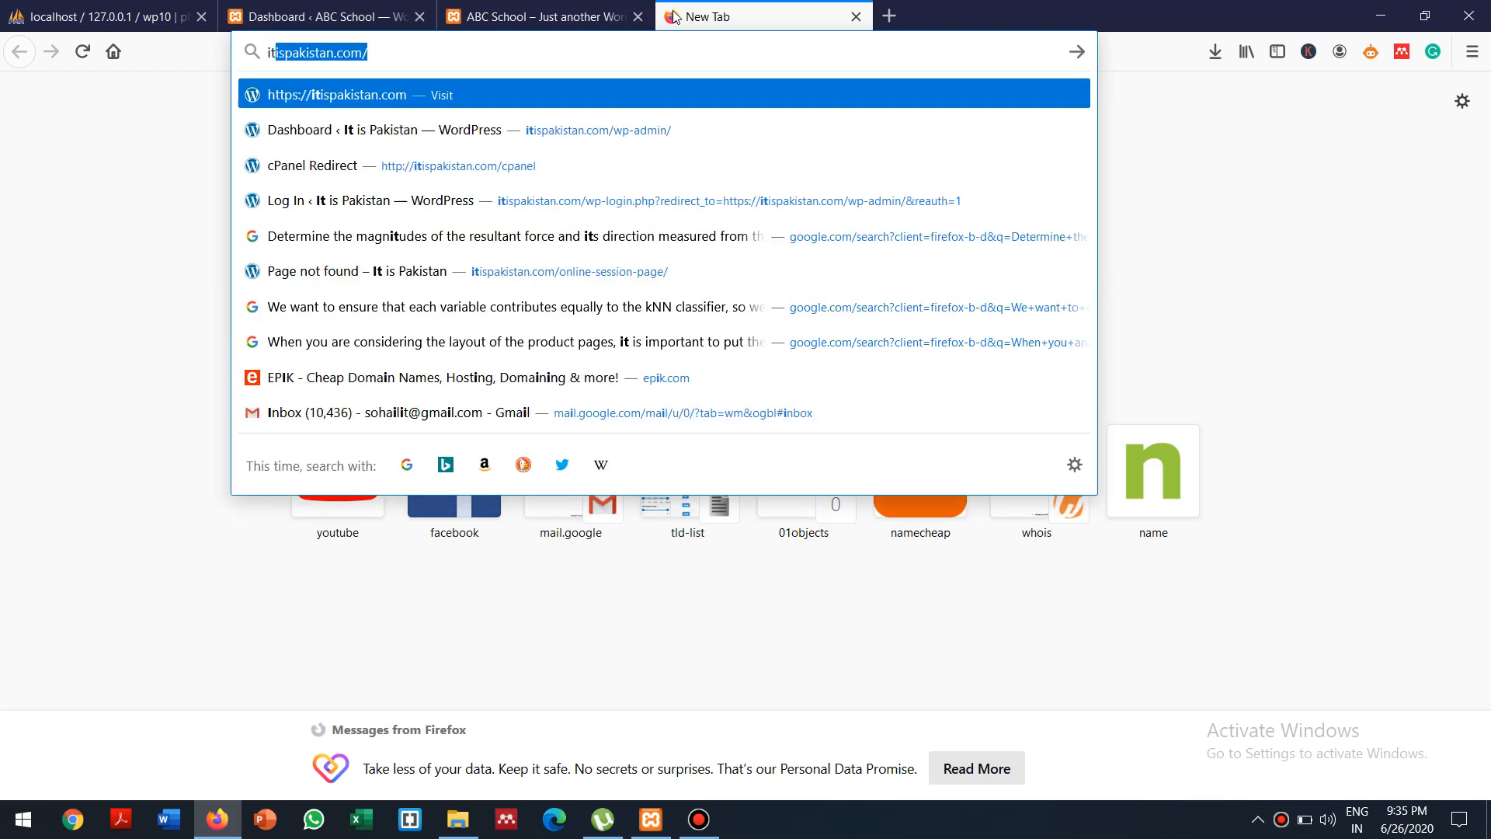
pyautogui.press('Return')
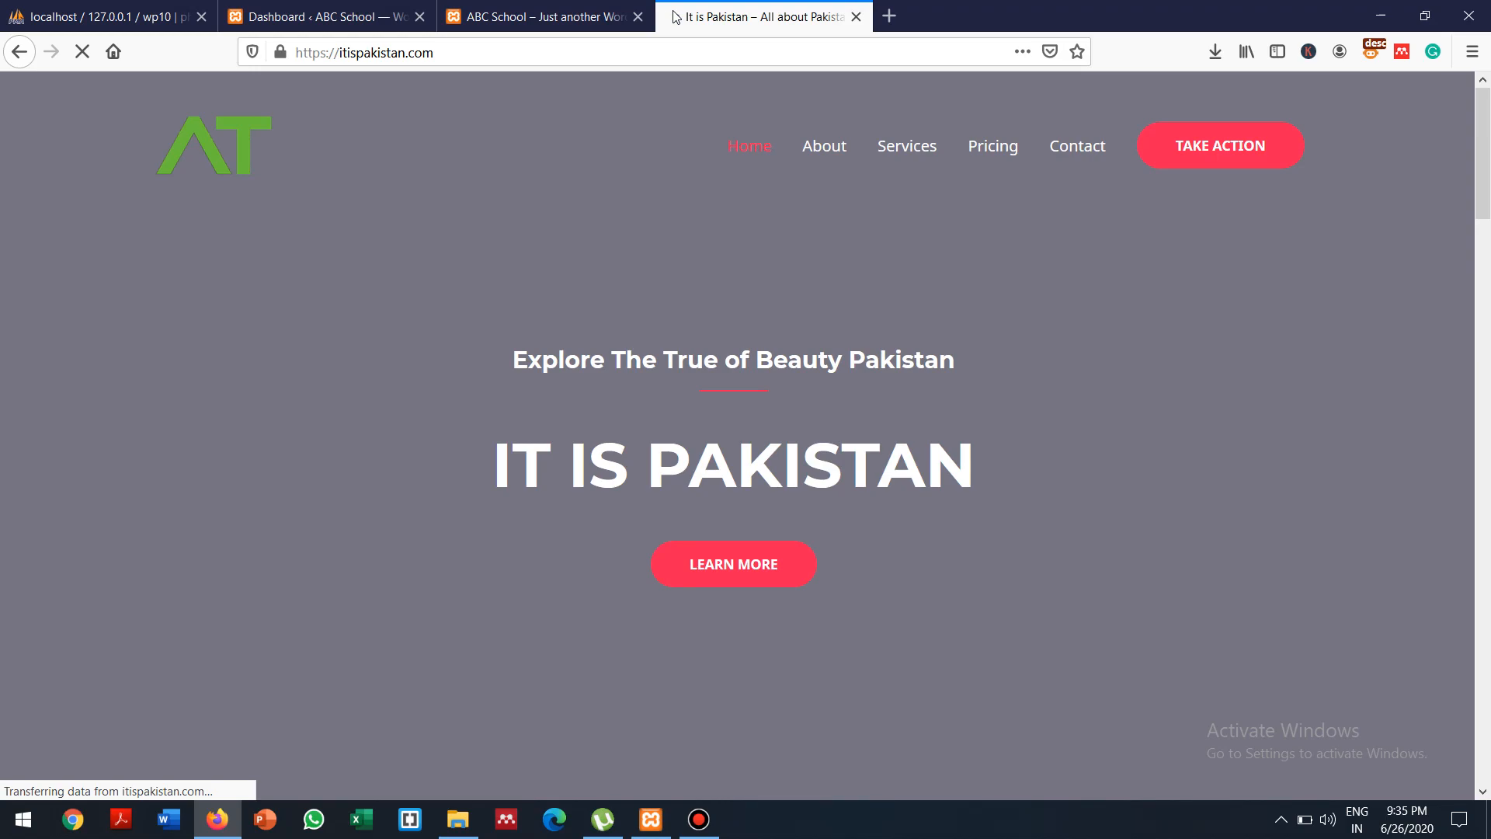
# Look through the It is Pakistan home page, from its header and hero banner to the sections below, and return to the start
pyautogui.press('Down')
pyautogui.press('Down')
pyautogui.press('Down')
pyautogui.press('Down')
pyautogui.press('Down')
pyautogui.press('Down')
pyautogui.press('Down')
pyautogui.press('Down')
pyautogui.press('Down')
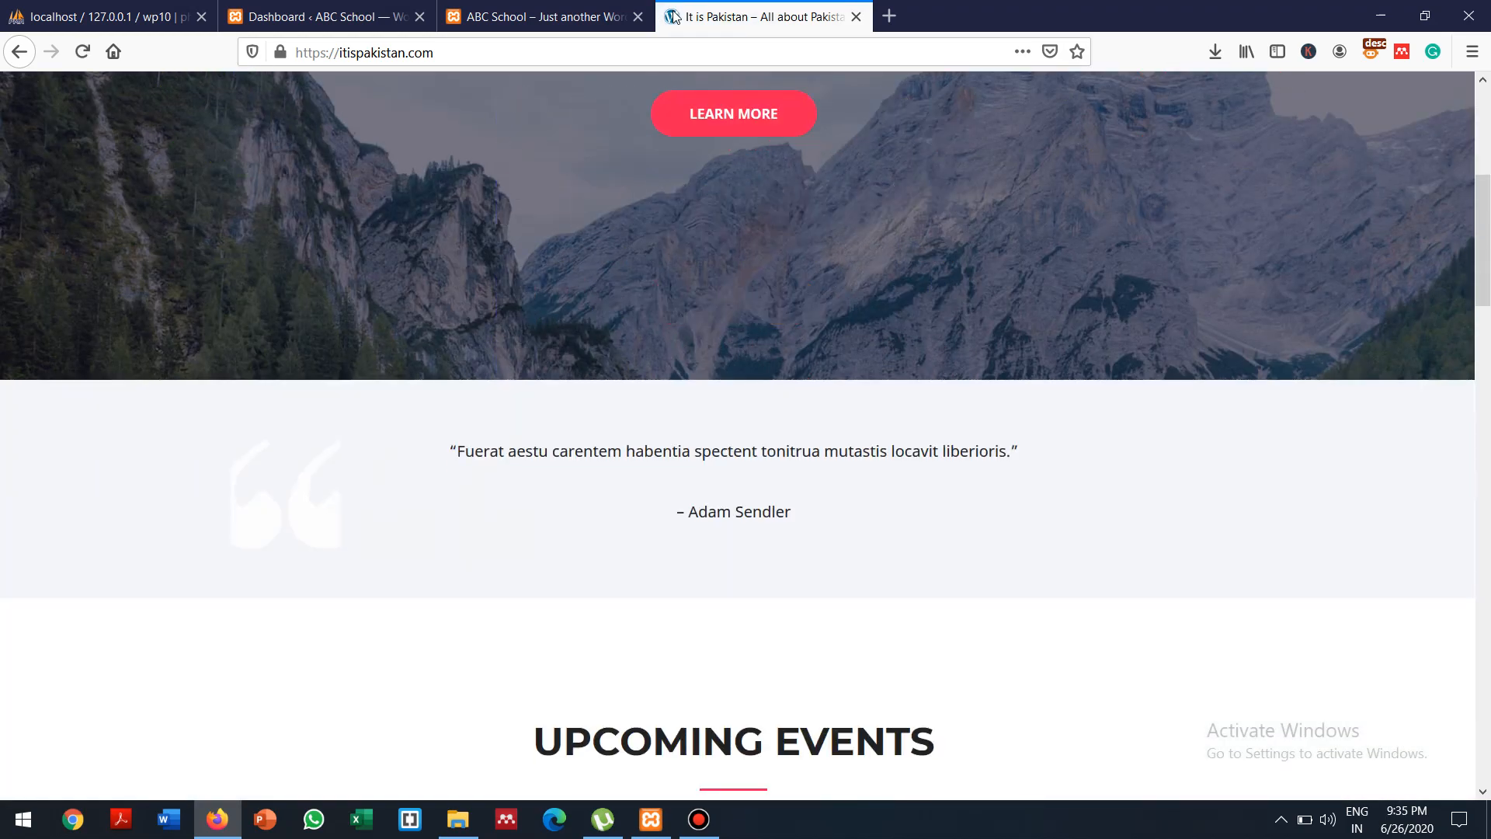
pyautogui.press('Down')
pyautogui.press('Down')
pyautogui.press('Down')
pyautogui.press('Down')
pyautogui.press('Down')
pyautogui.press('Down')
pyautogui.press('Down')
pyautogui.press('Down')
pyautogui.press('Down')
pyautogui.press('Down')
pyautogui.press('Down')
pyautogui.press('Down')
pyautogui.press('Down')
pyautogui.press('Down')
pyautogui.press('Down')
pyautogui.press('Up')
pyautogui.press('Up')
pyautogui.press('Up')
pyautogui.press('Up')
pyautogui.press('Up')
pyautogui.press('Up')
pyautogui.press('Up')
pyautogui.press('Up')
pyautogui.press('Up')
pyautogui.press('Up')
pyautogui.press('Up')
pyautogui.press('Up')
pyautogui.press('Up')
pyautogui.press('Up')
pyautogui.press('Up')
pyautogui.press('Up')
pyautogui.press('Up')
pyautogui.press('Up')
pyautogui.press('Up')
pyautogui.press('Up')
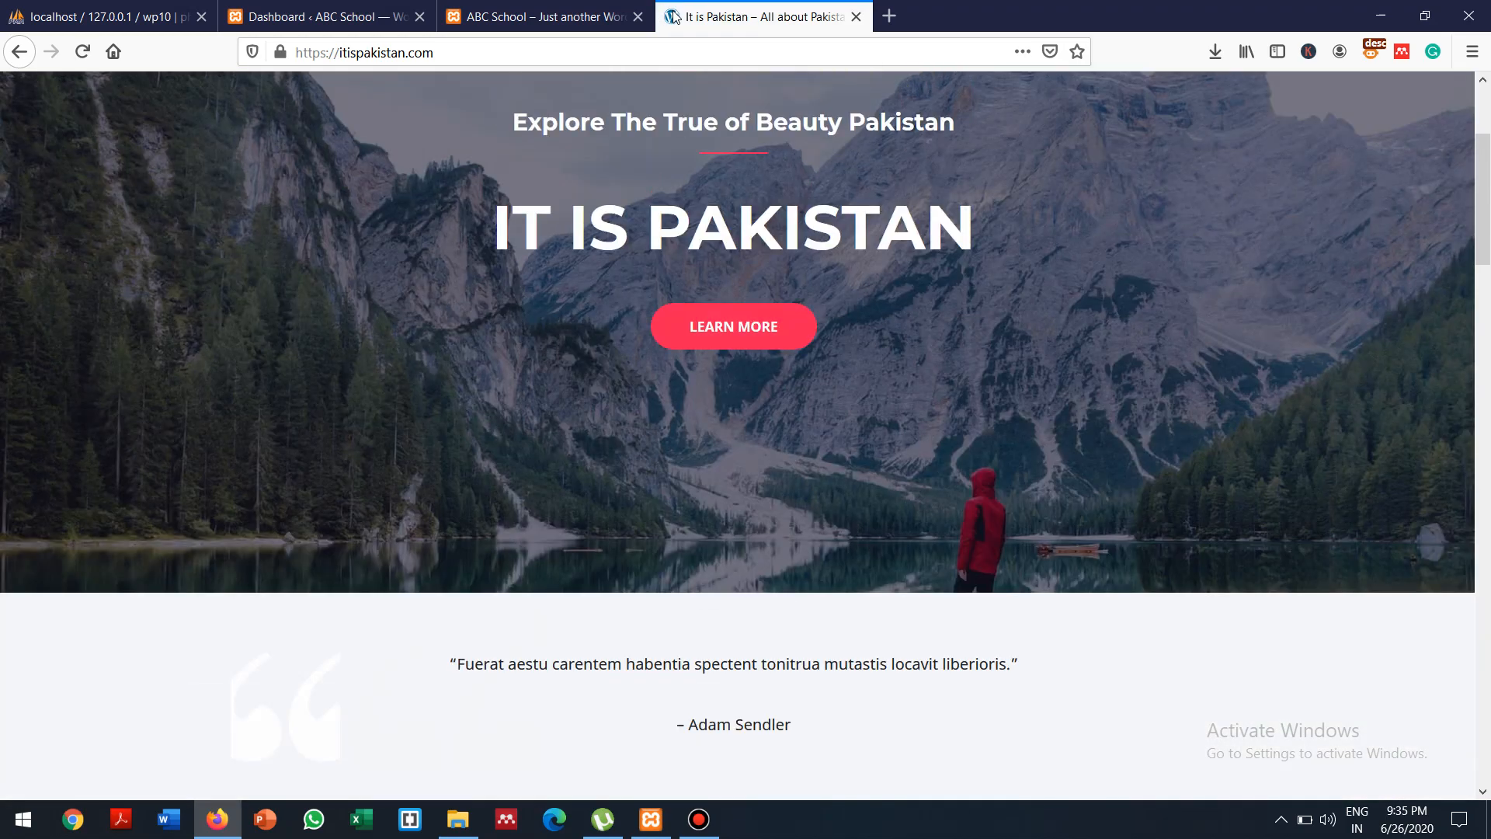
pyautogui.press('Up')
pyautogui.press('Up')
pyautogui.press('Up')
pyautogui.press('Up')
pyautogui.press('Up')
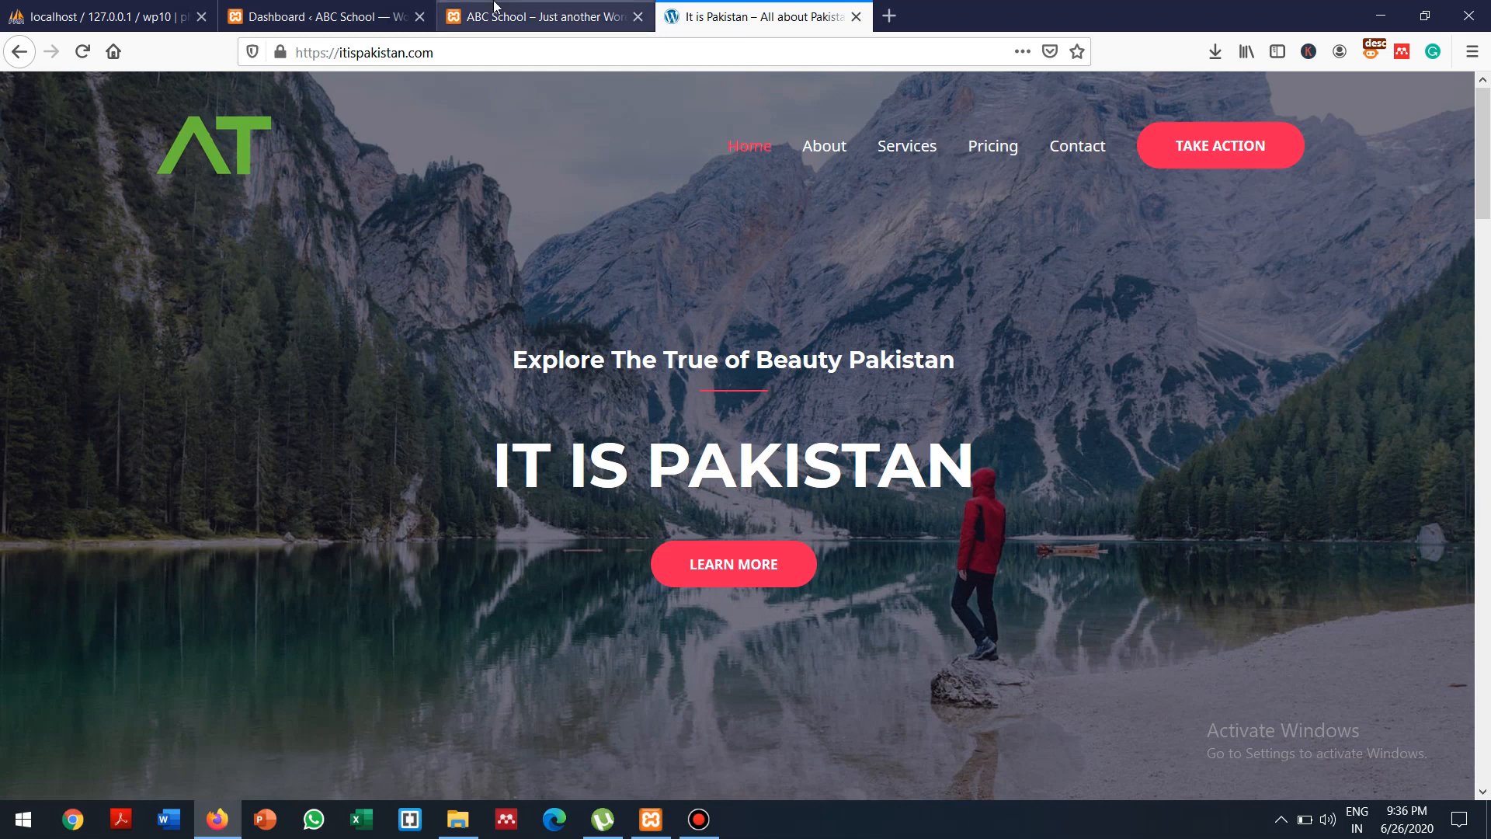
# Switch to the ABC School front page and examine its default layout, including the header, Hello world! post, widget area and footer
pyautogui.click(513, 14)
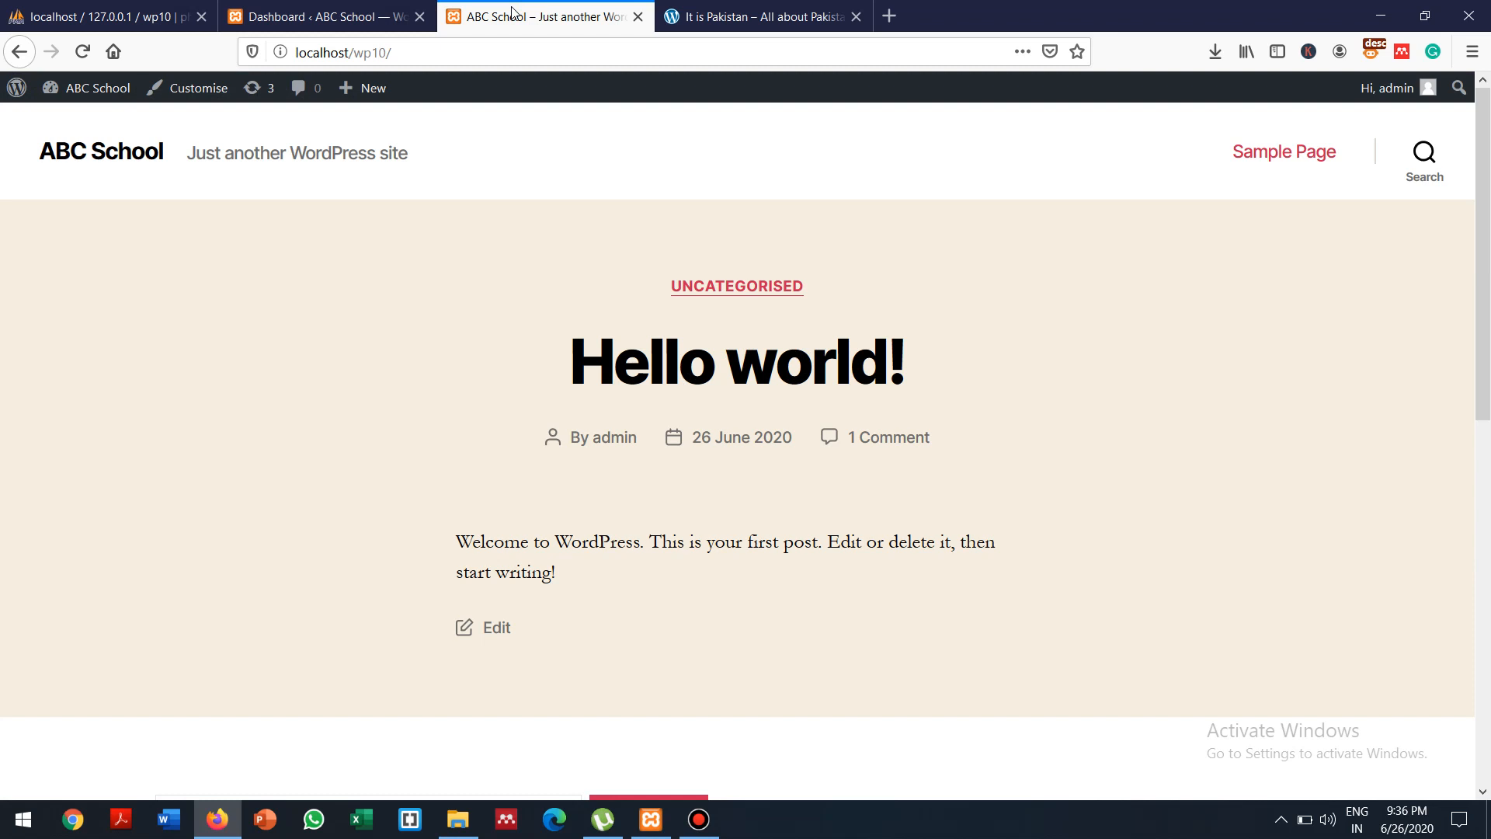
pyautogui.press('Down')
pyautogui.press('Down')
pyautogui.press('Down')
pyautogui.press('Down')
pyautogui.press('Down')
pyautogui.press('Down')
pyautogui.press('Down')
pyautogui.press('Down')
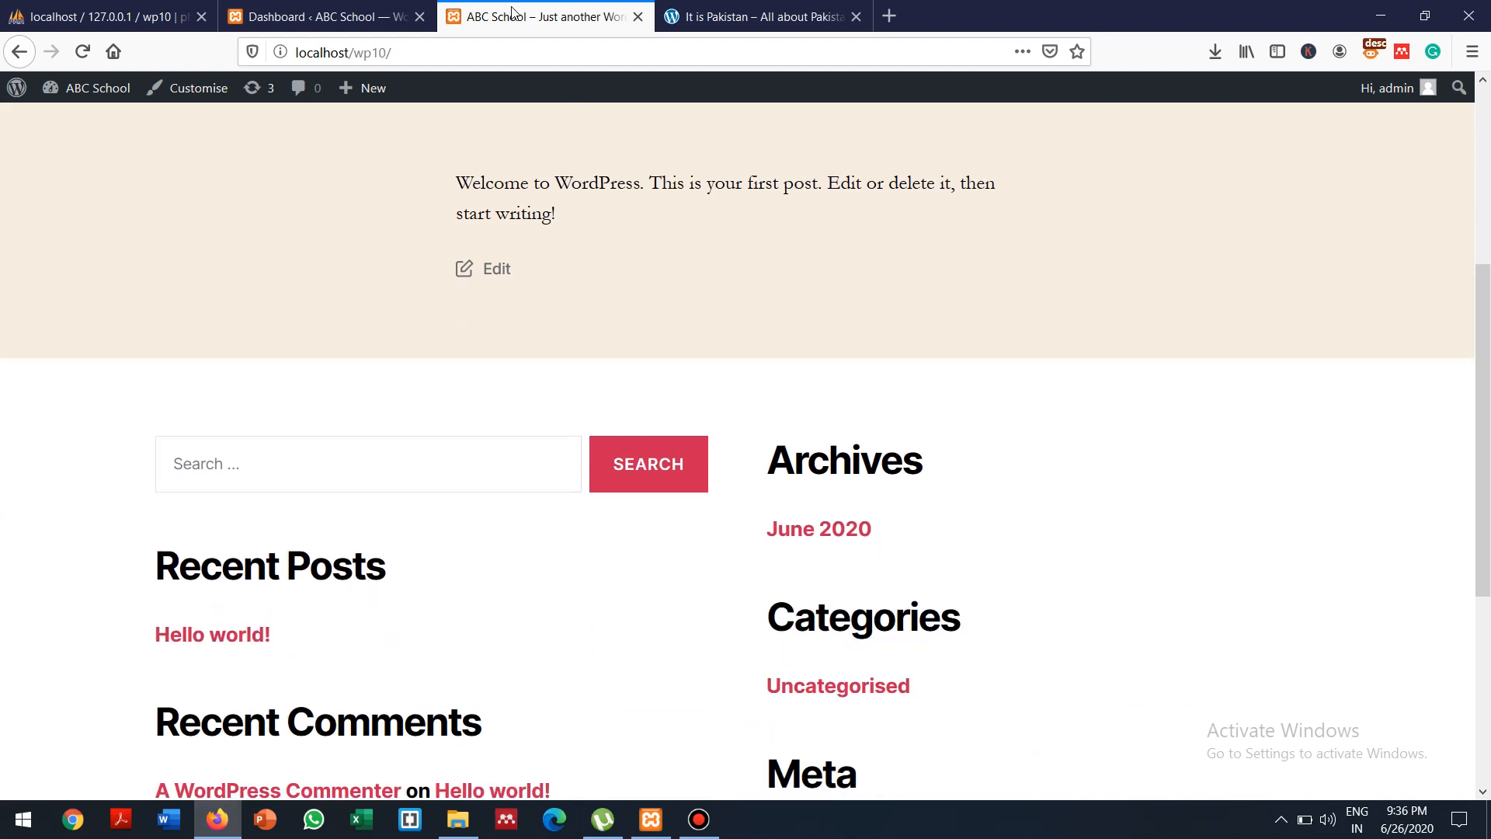
pyautogui.press('Down')
pyautogui.press('Down')
pyautogui.press('Down')
pyautogui.press('Down')
pyautogui.press('Down')
pyautogui.press('Down')
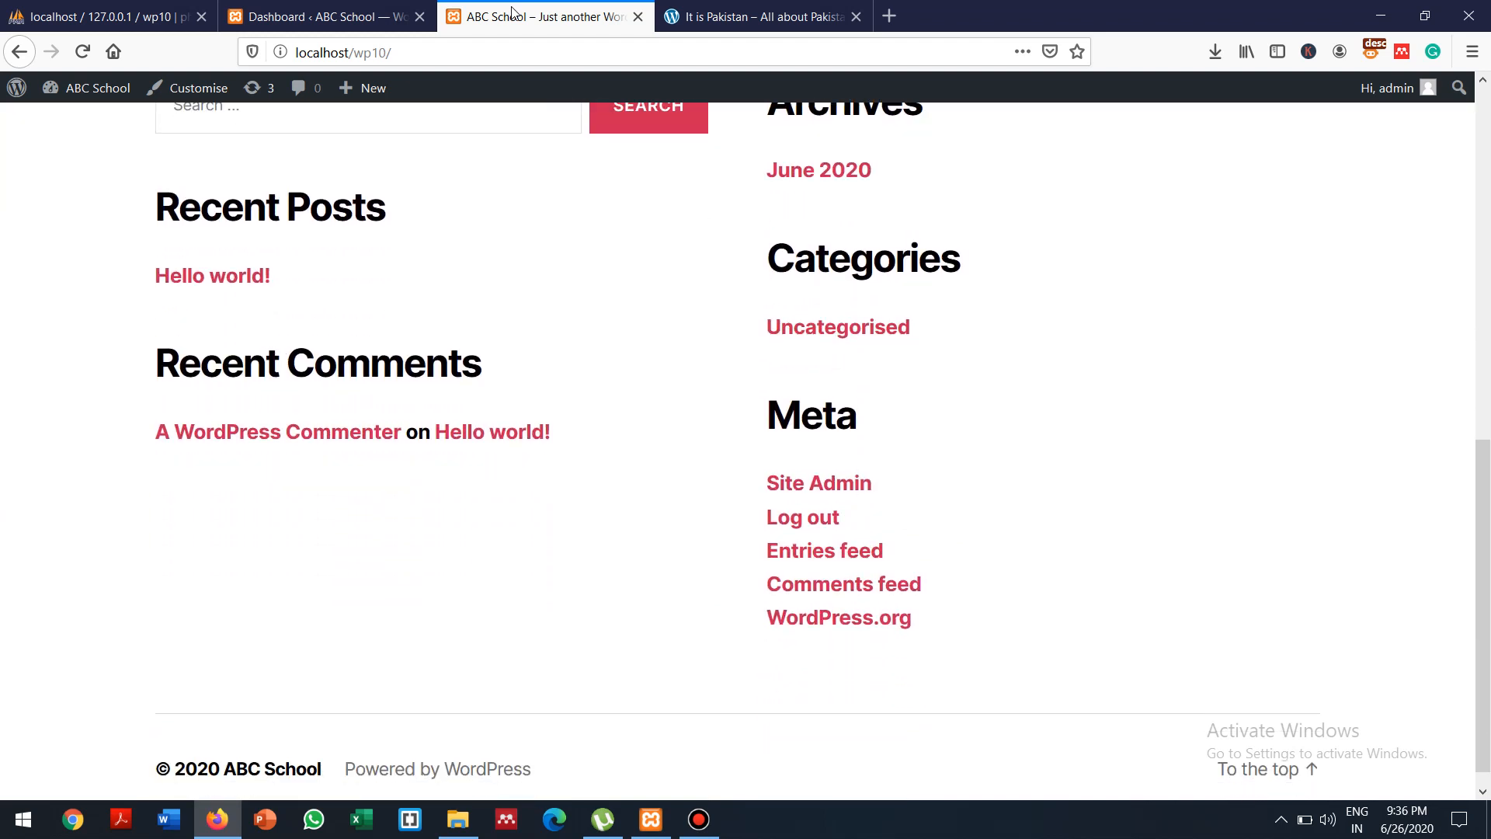
pyautogui.press('Up')
pyautogui.press('Up')
pyautogui.press('Up')
pyautogui.press('Up')
pyautogui.press('Up')
pyautogui.press('Up')
pyautogui.press('Up')
pyautogui.press('Up')
pyautogui.press('Up')
pyautogui.press('Up')
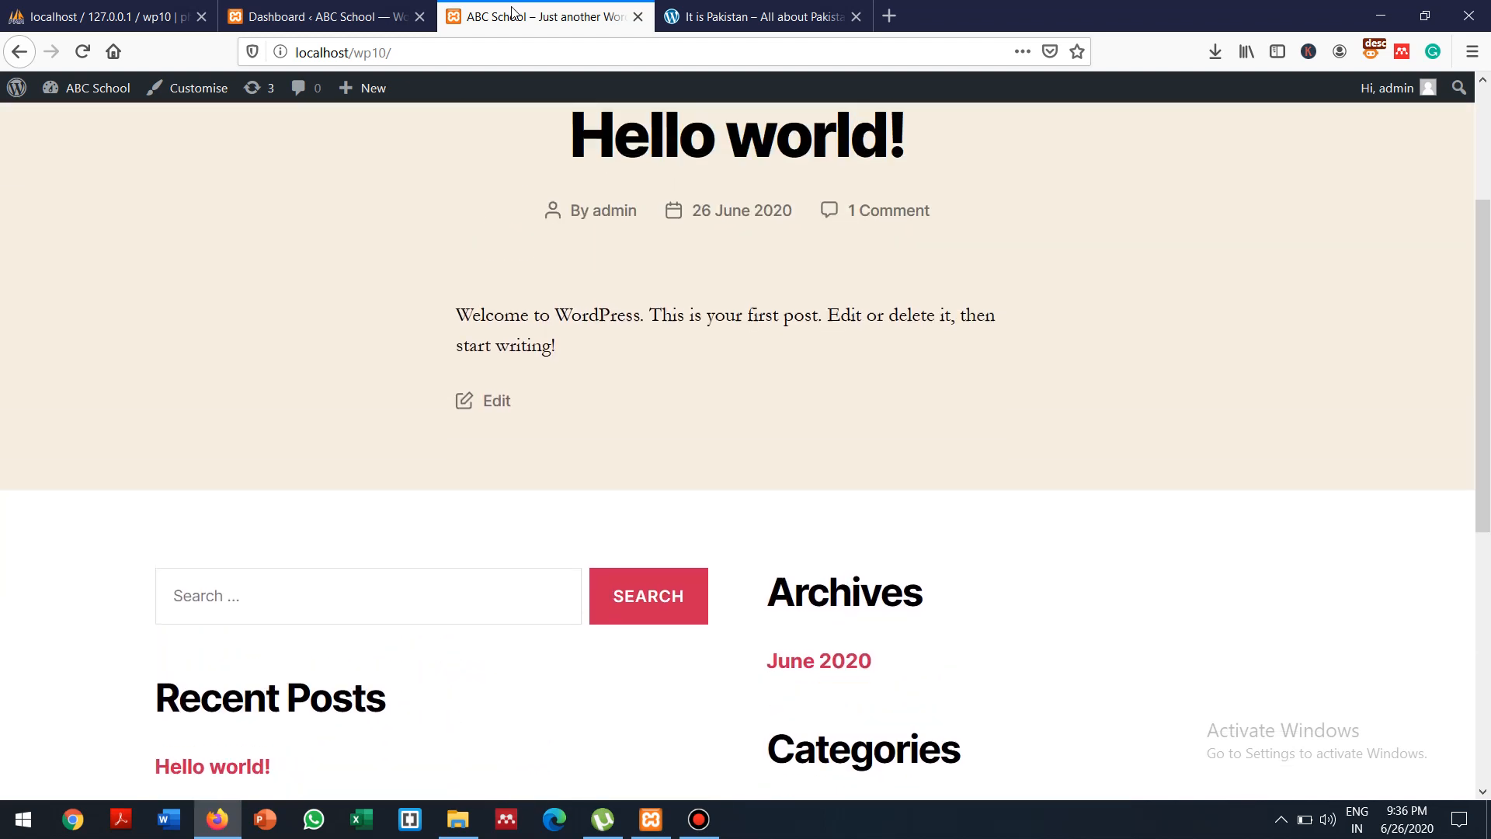
pyautogui.press('Down')
pyautogui.press('Down')
pyautogui.press('Down')
pyautogui.press('Down')
pyautogui.press('Down')
pyautogui.press('Down')
pyautogui.press('Down')
pyautogui.press('Down')
pyautogui.press('Down')
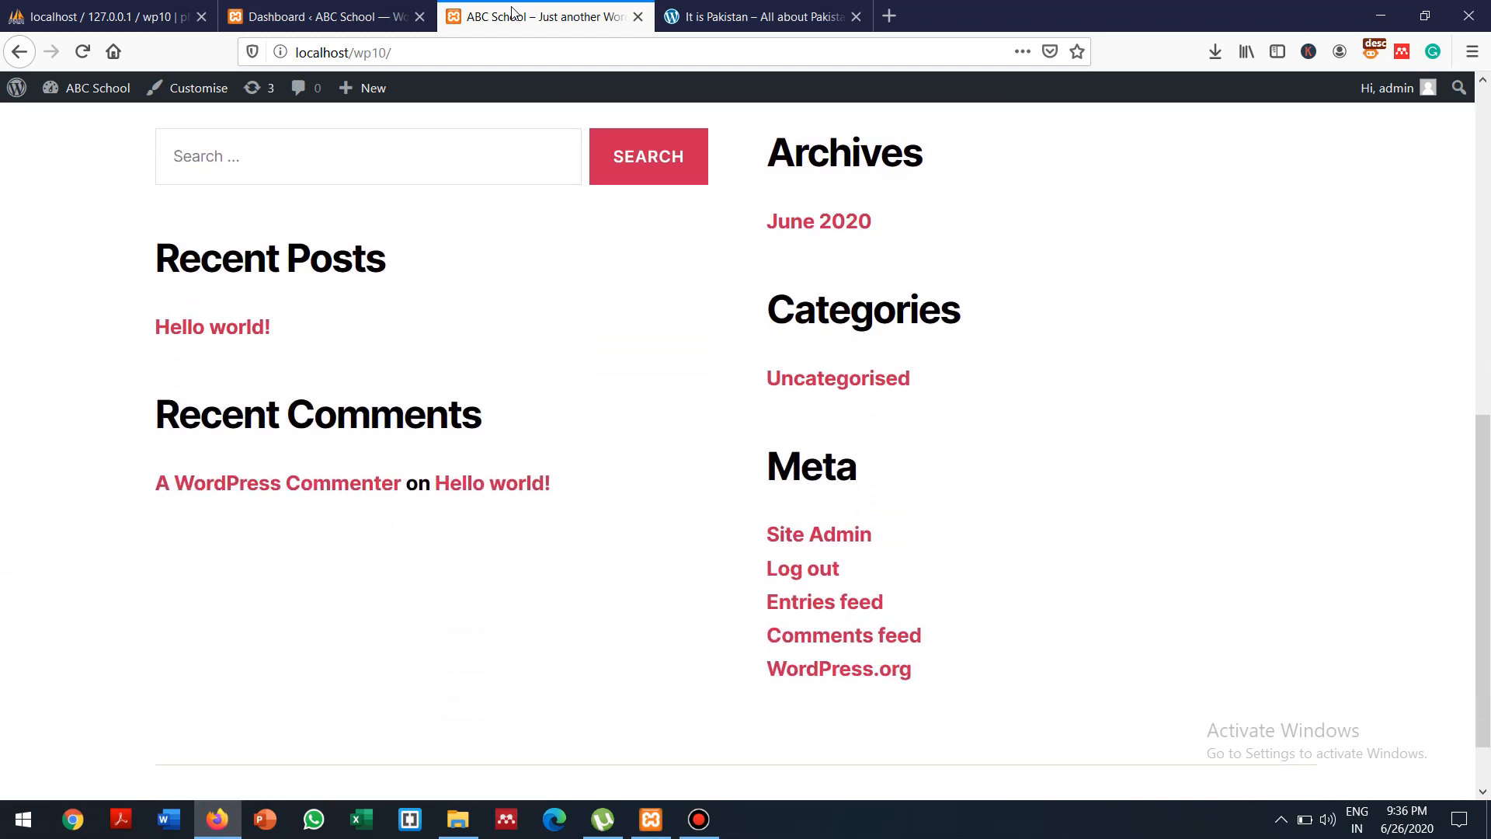
pyautogui.press('Up')
pyautogui.press('Up')
pyautogui.press('Up')
pyautogui.press('Up')
pyautogui.press('Up')
pyautogui.press('Up')
pyautogui.press('Up')
pyautogui.press('Up')
pyautogui.press('Up')
pyautogui.press('Up')
pyautogui.press('Up')
pyautogui.press('Up')
pyautogui.press('Up')
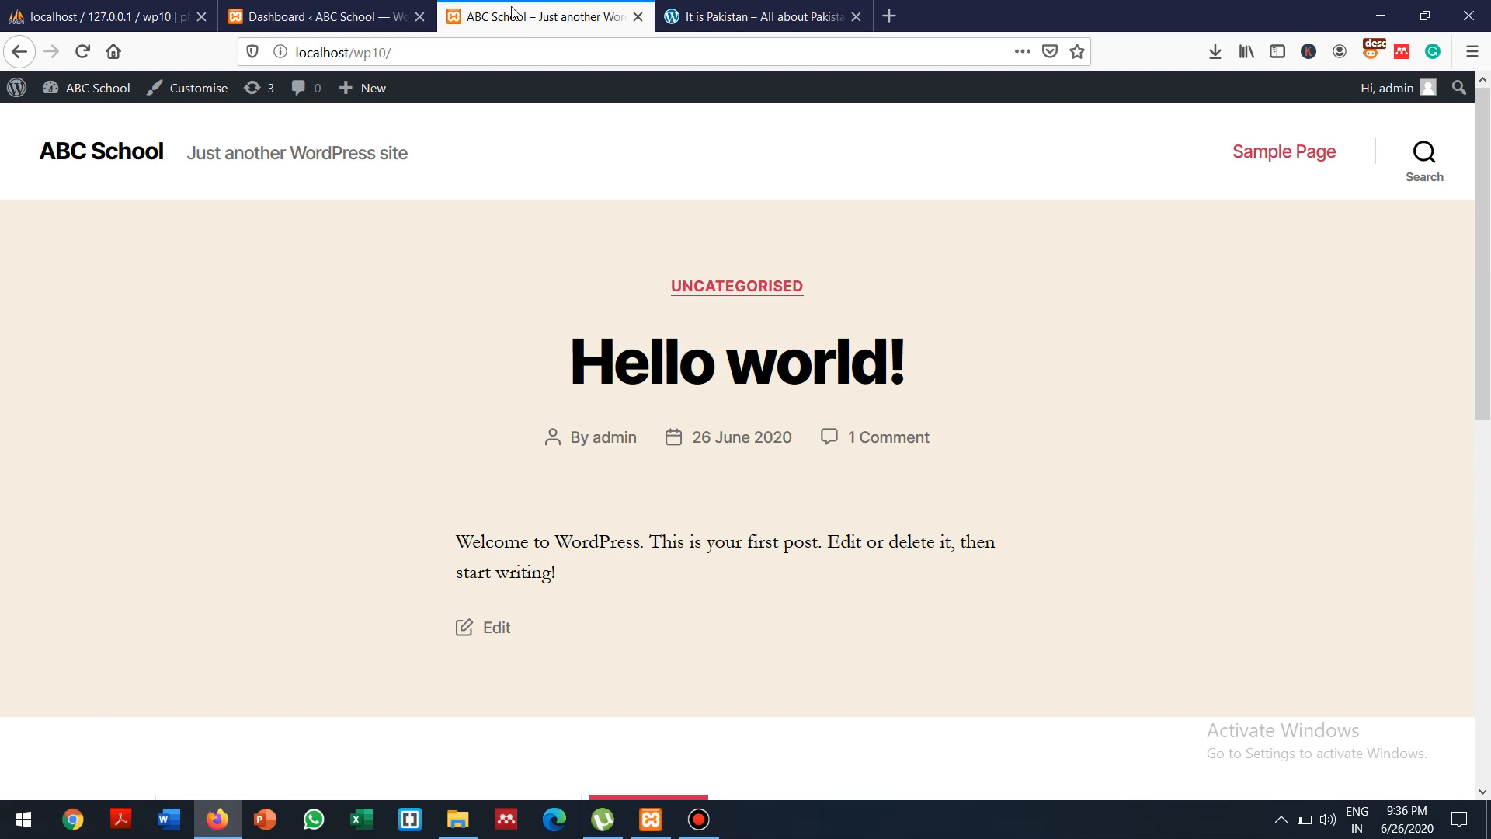
pyautogui.press('Down')
pyautogui.press('Down')
pyautogui.press('Down')
pyautogui.press('Down')
pyautogui.press('Down')
pyautogui.press('Down')
pyautogui.press('Down')
pyautogui.press('Down')
pyautogui.press('Down')
pyautogui.press('Down')
pyautogui.press('Down')
pyautogui.press('Down')
pyautogui.press('Down')
pyautogui.press('Down')
pyautogui.press('Down')
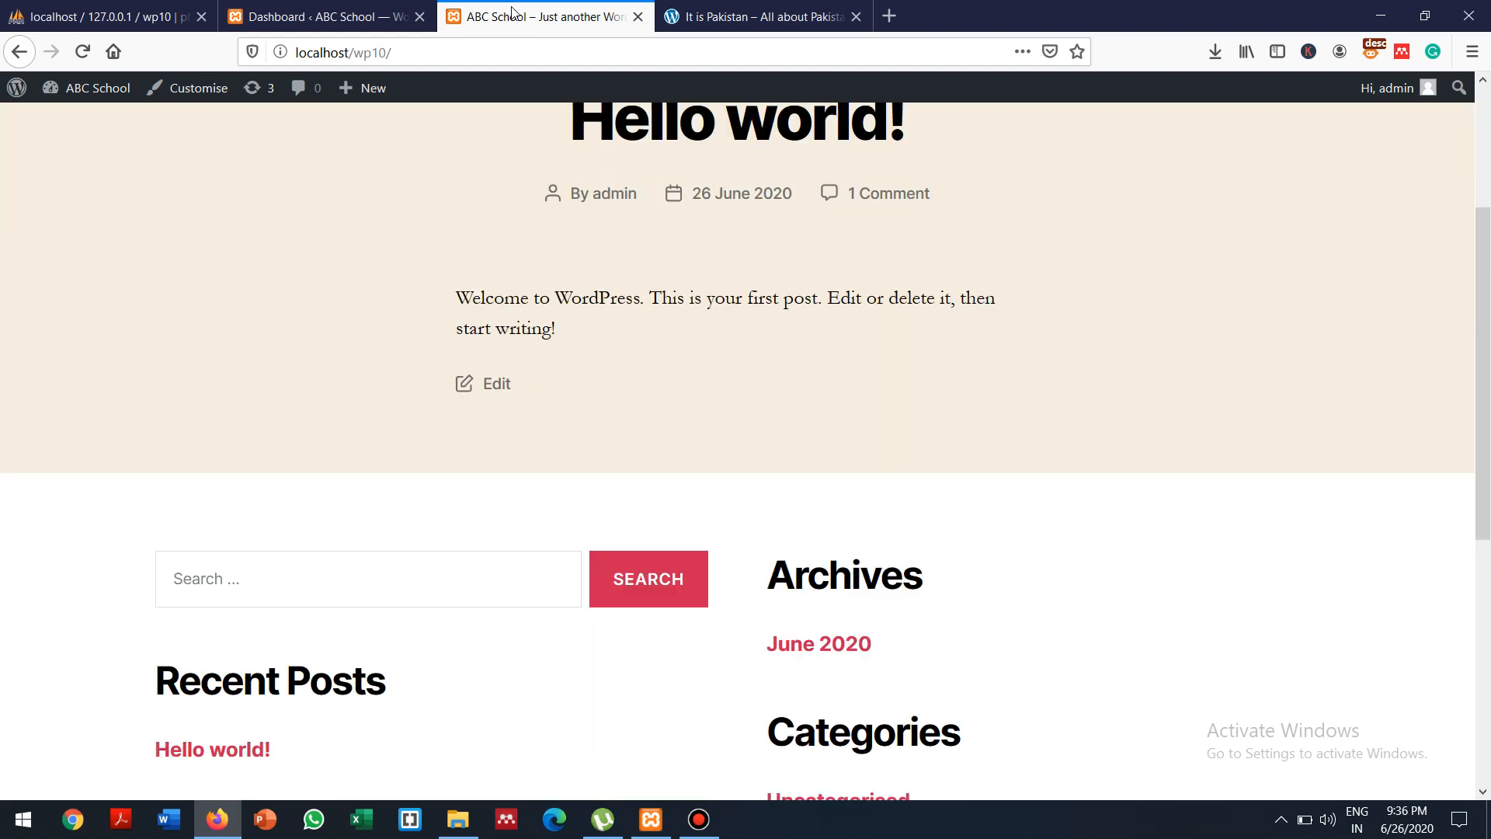
pyautogui.press('Up')
pyautogui.press('Up')
pyautogui.press('Up')
pyautogui.press('Up')
pyautogui.press('Up')
pyautogui.press('Up')
pyautogui.press('Up')
pyautogui.press('Up')
pyautogui.press('Up')
pyautogui.press('Up')
pyautogui.press('Up')
pyautogui.press('Up')
pyautogui.press('Up')
pyautogui.press('Up')
pyautogui.press('Up')
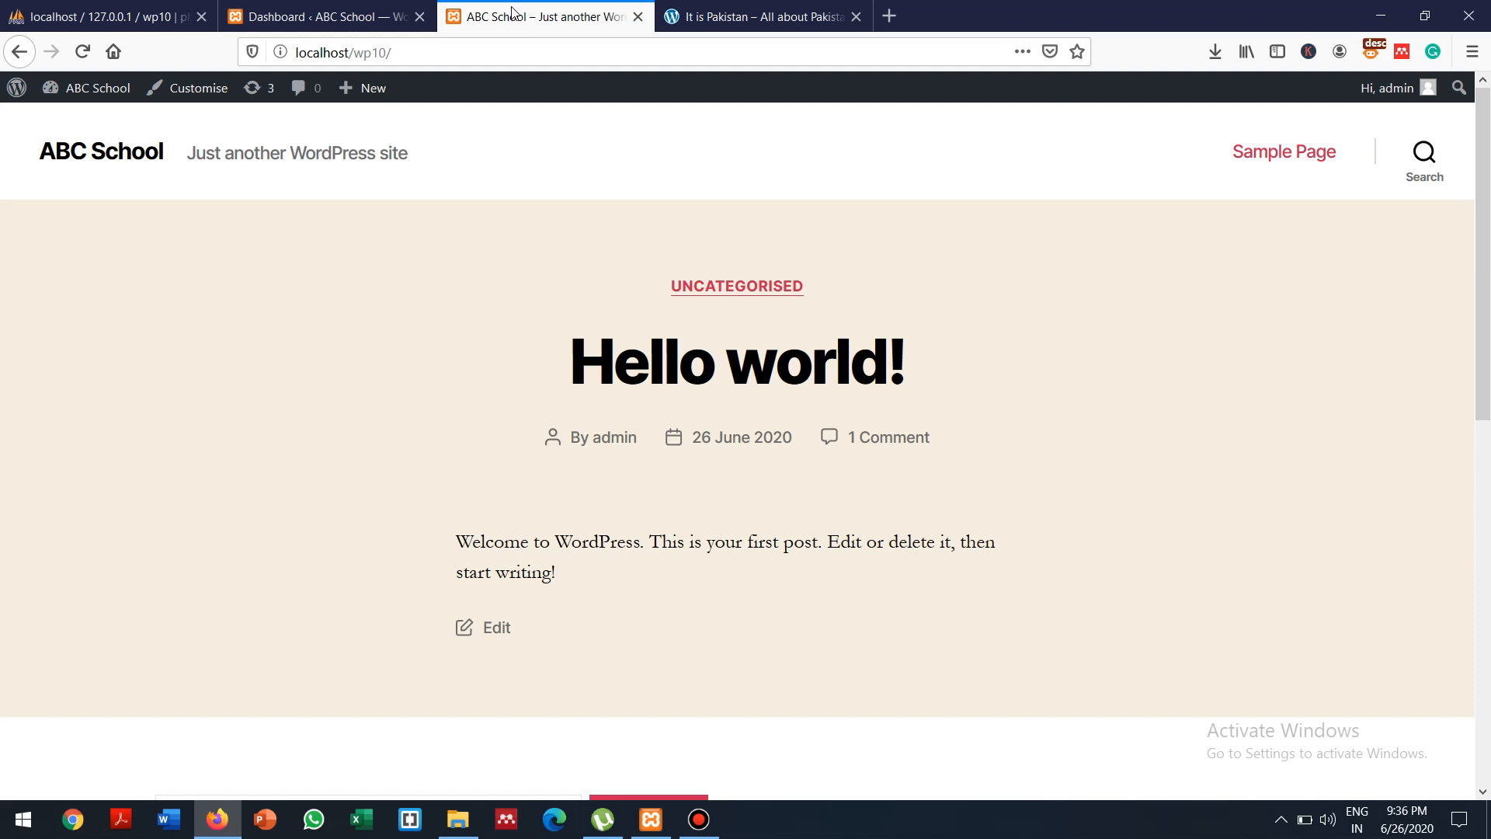
pyautogui.press('Down')
pyautogui.press('Down')
pyautogui.press('Down')
pyautogui.press('Down')
pyautogui.press('Down')
pyautogui.press('Down')
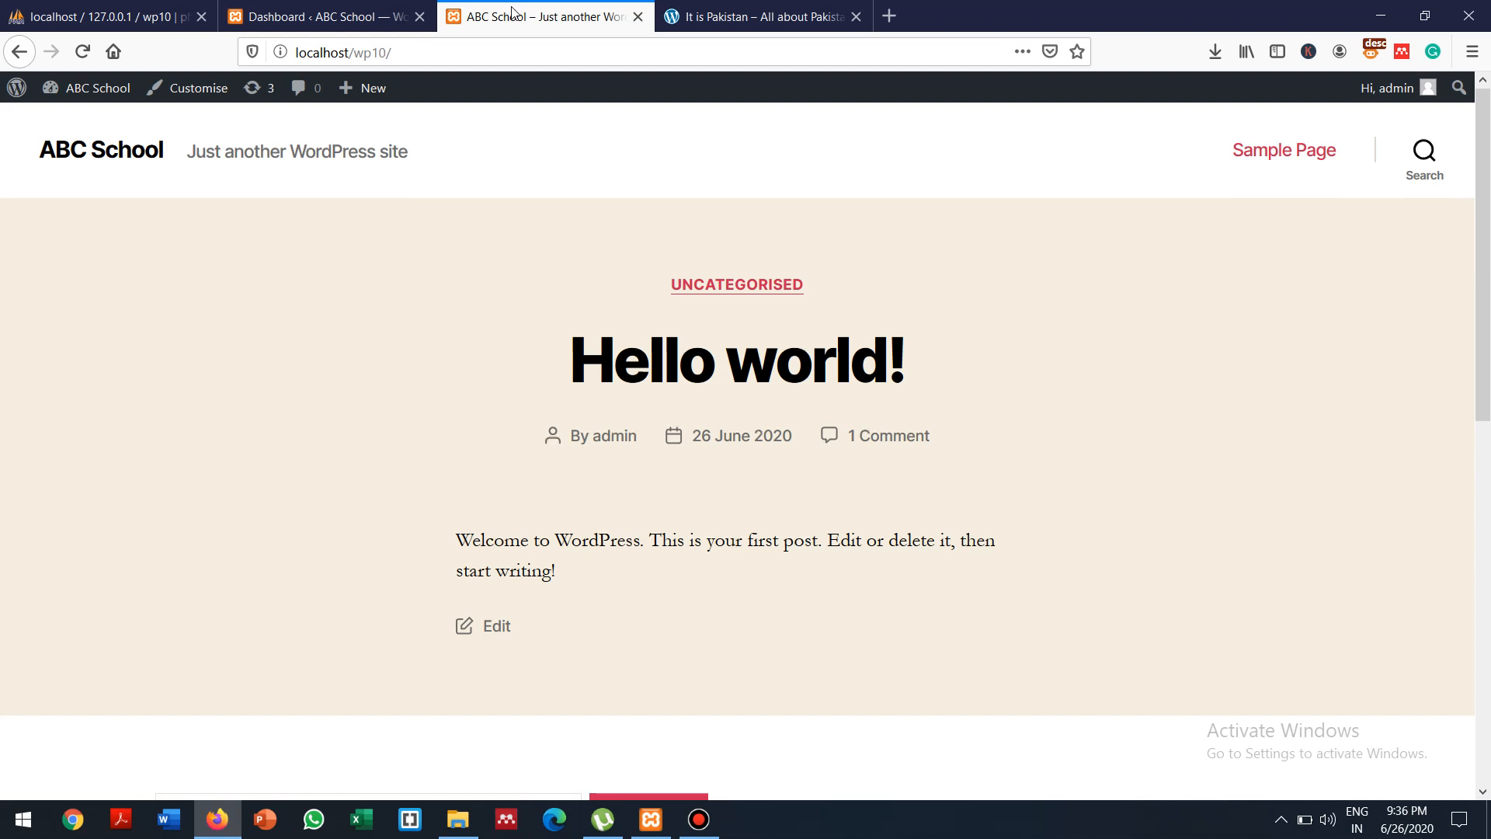
pyautogui.press('Down')
pyautogui.press('Down')
pyautogui.press('Down')
pyautogui.press('Down')
pyautogui.press('Down')
pyautogui.press('Down')
pyautogui.press('Down')
pyautogui.press('Down')
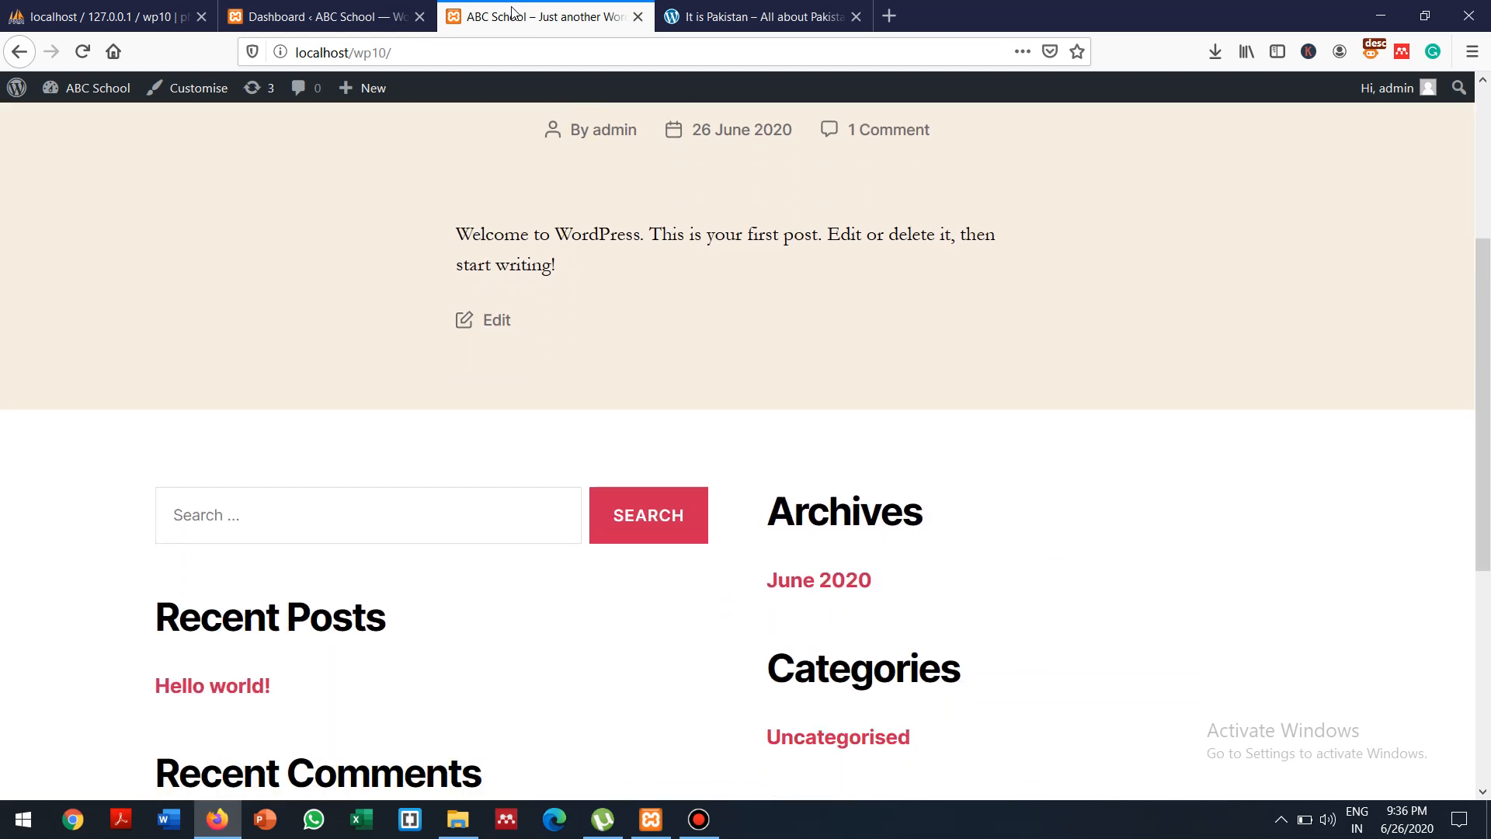
# Look over the Hello world! post and widget area of the ABC School front page and return to its header
pyautogui.press('Down')
pyautogui.press('Down')
pyautogui.press('Up')
pyautogui.press('Up')
pyautogui.press('Up')
pyautogui.press('Up')
pyautogui.press('Up')
pyautogui.press('Up')
pyautogui.press('Up')
pyautogui.press('Up')
pyautogui.press('Up')
pyautogui.press('Up')
pyautogui.press('Up')
pyautogui.press('Up')
pyautogui.press('Up')
pyautogui.press('Up')
pyautogui.press('Up')
pyautogui.press('Up')
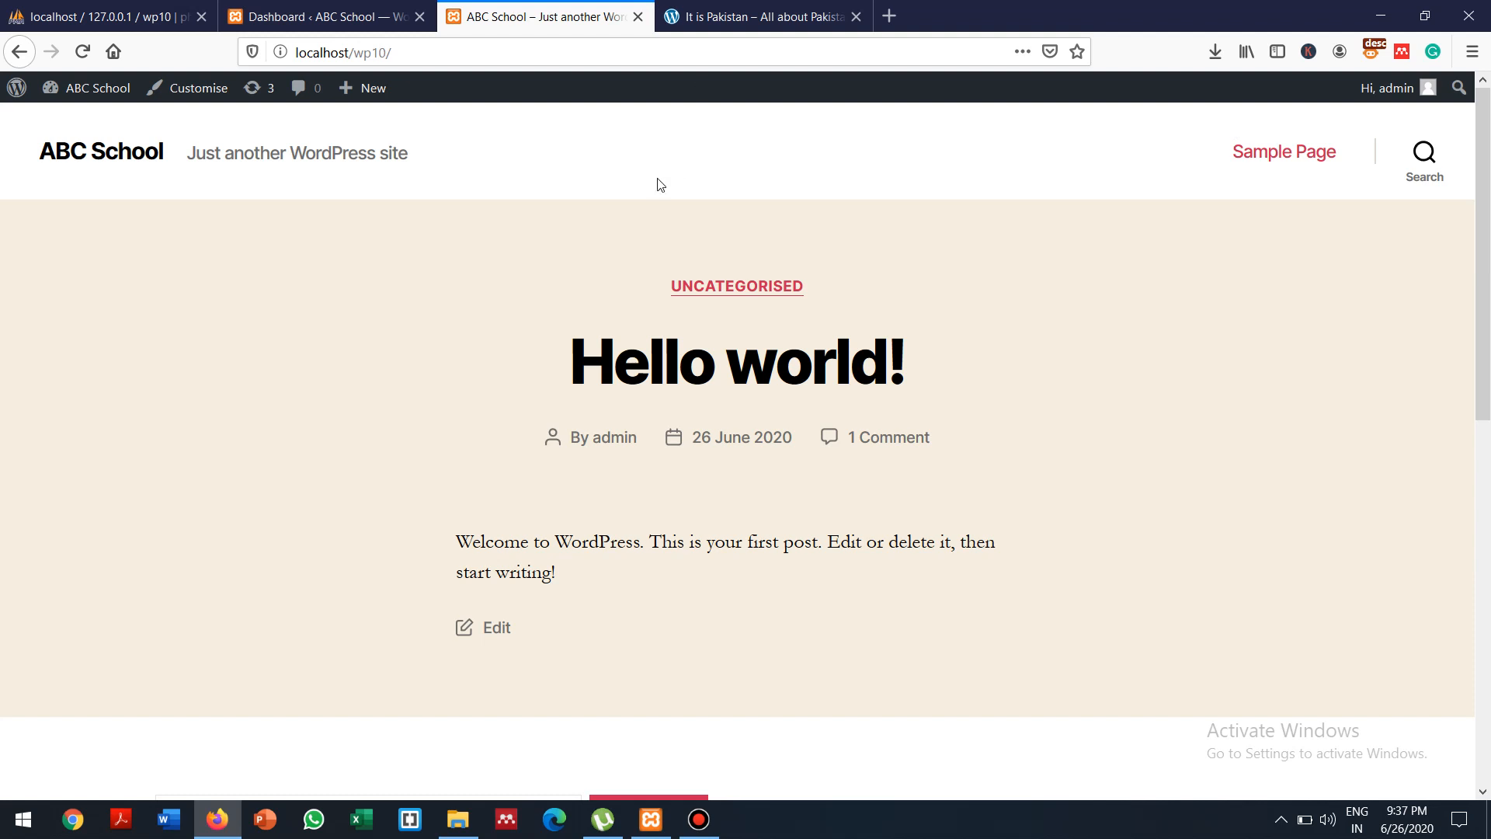
# Look at the blank new-page block editor of the ABC School site, dismissing its welcome guide, and return to the dashboard
pyautogui.click(332, 10)
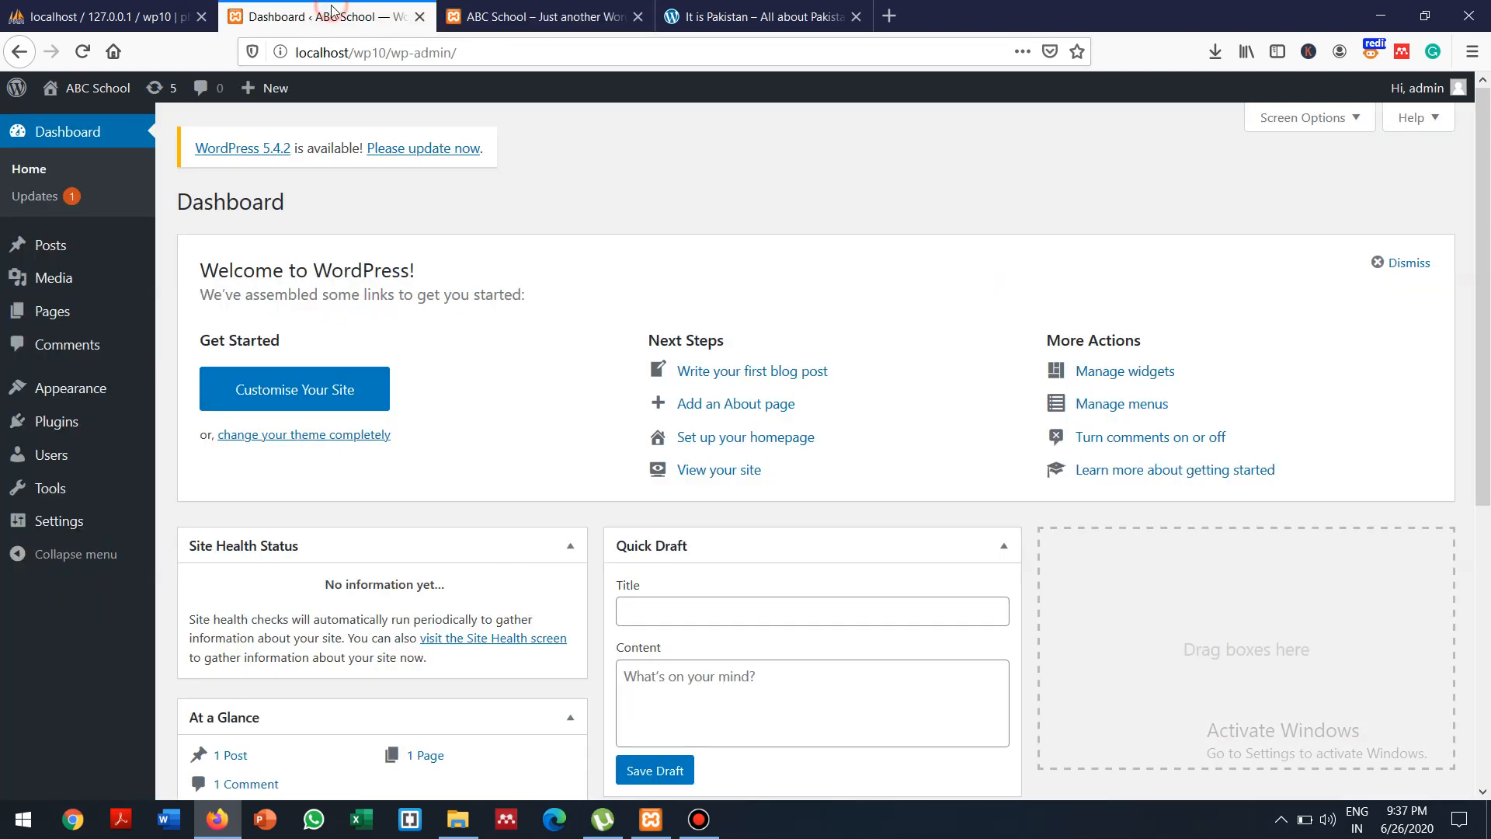
pyautogui.moveTo(71, 313)
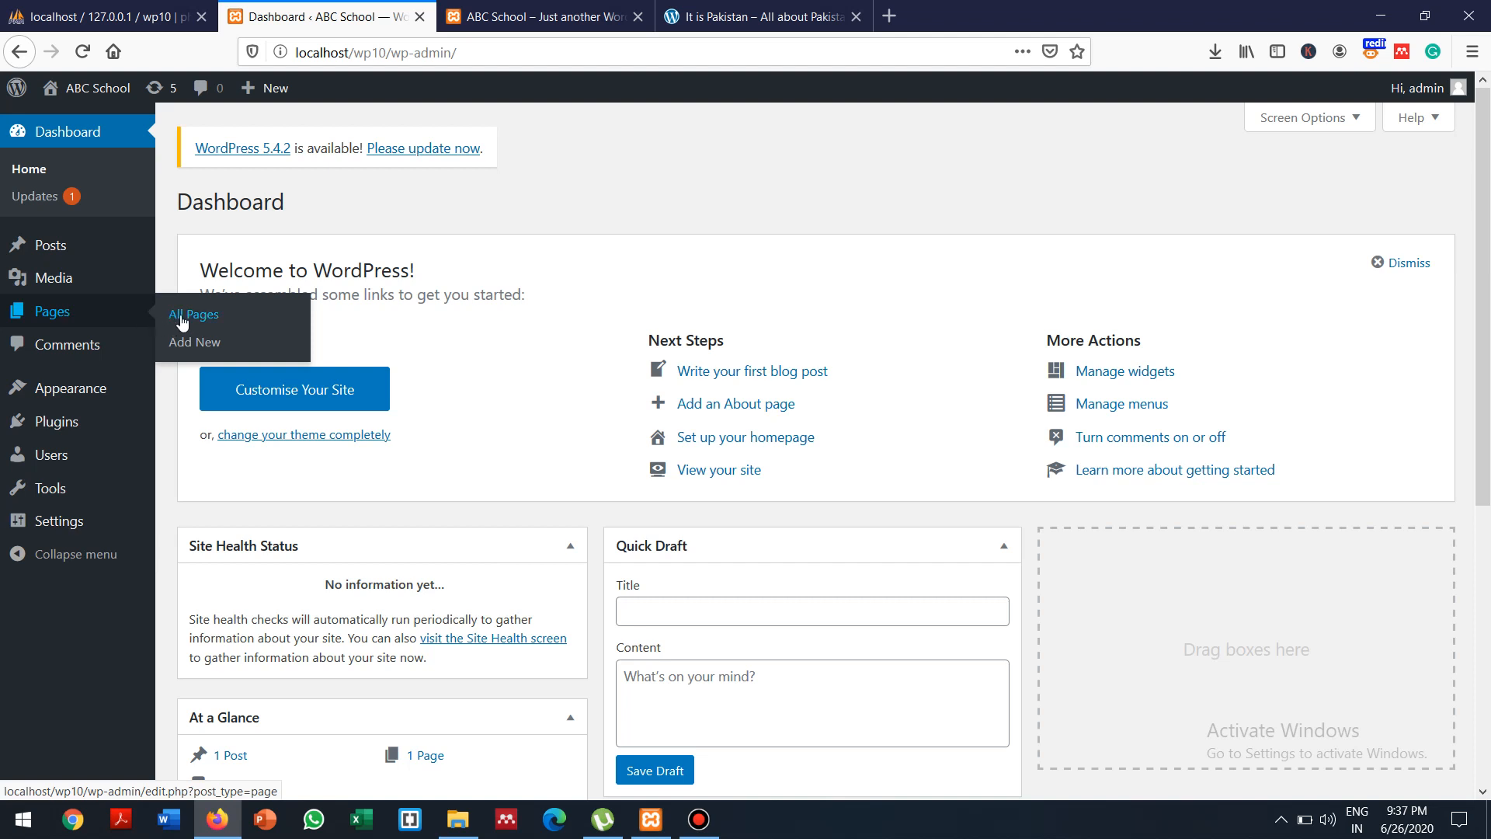
pyautogui.click(183, 344)
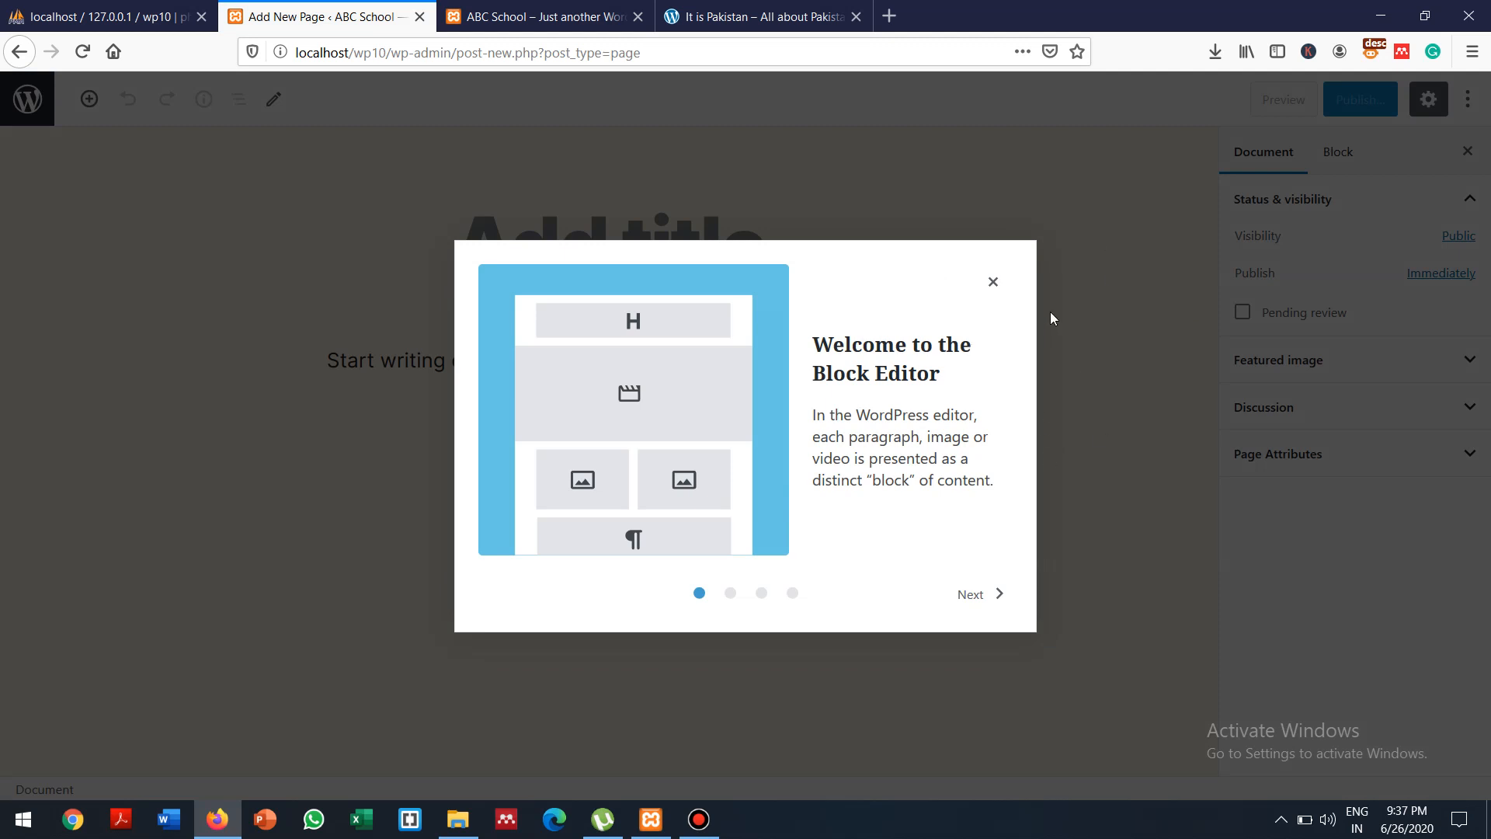
pyautogui.click(947, 361)
pyautogui.click(993, 284)
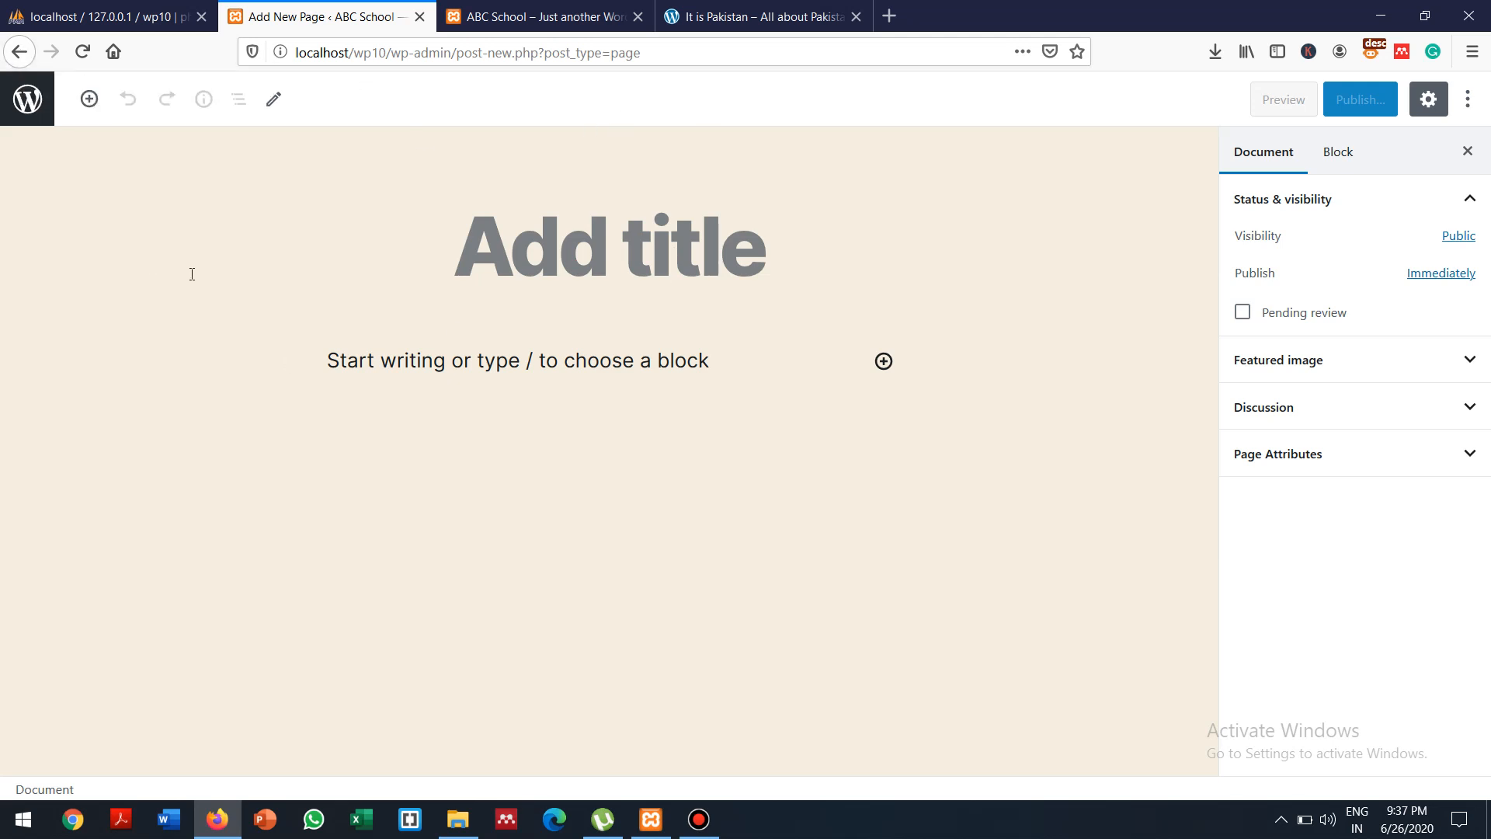
pyautogui.click(20, 53)
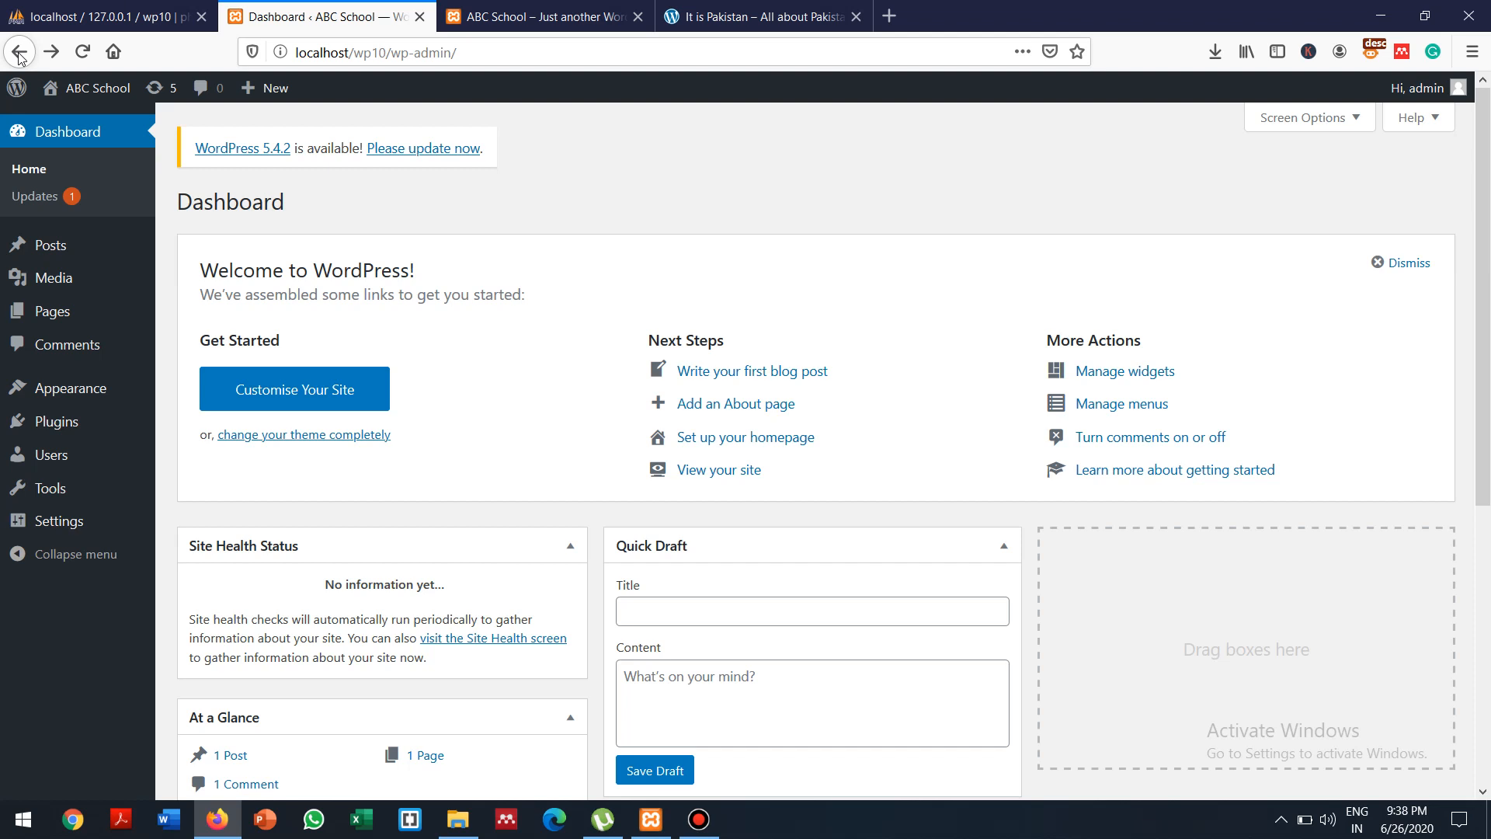
# Log in to the WordPress admin at itispakistan.com/wp-admin/ with the prefilled credentials and view its Elementor options
pyautogui.click(708, 17)
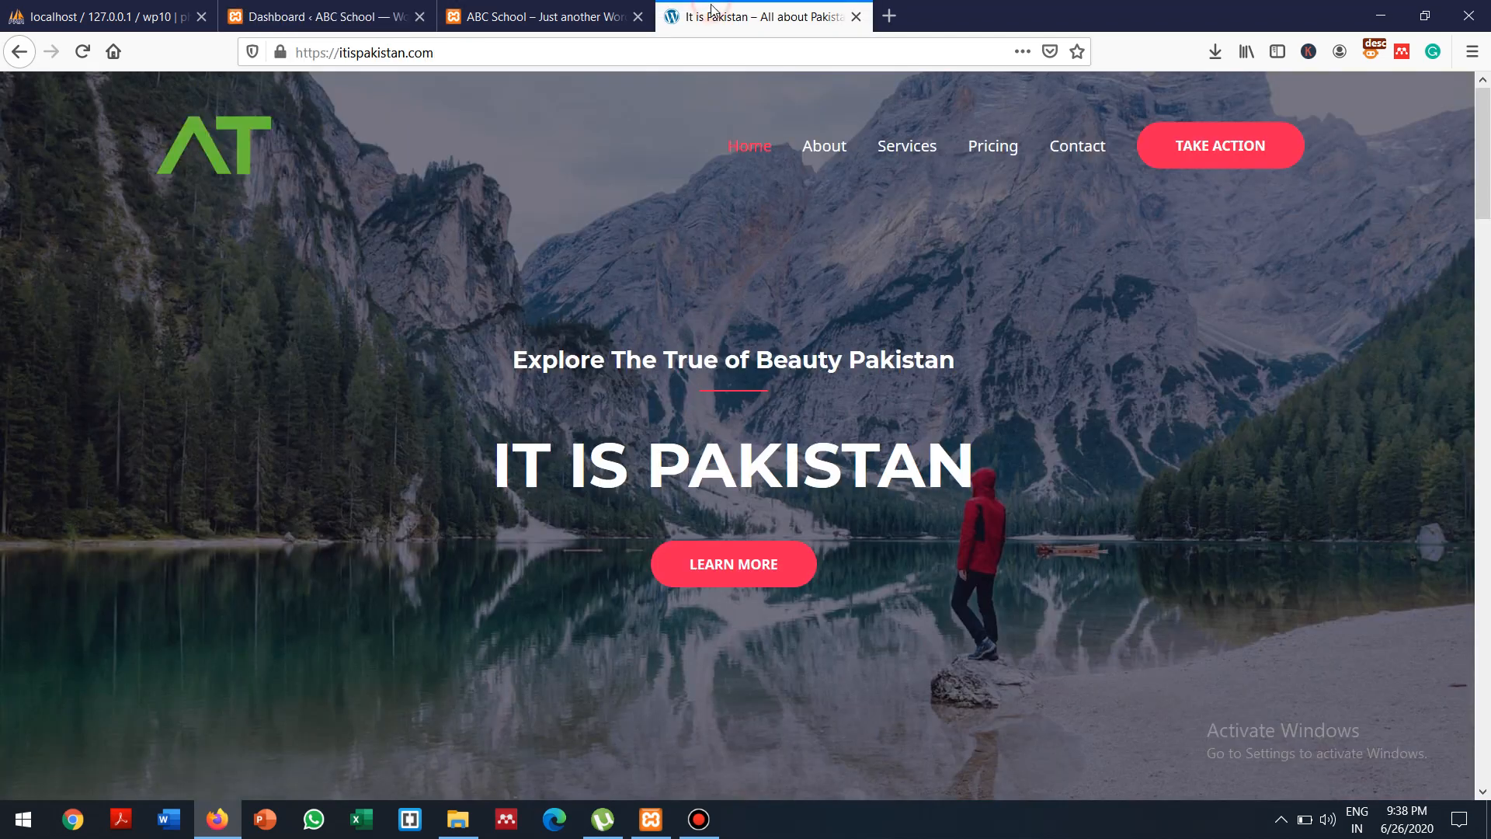
pyautogui.click(457, 54)
pyautogui.click(457, 54)
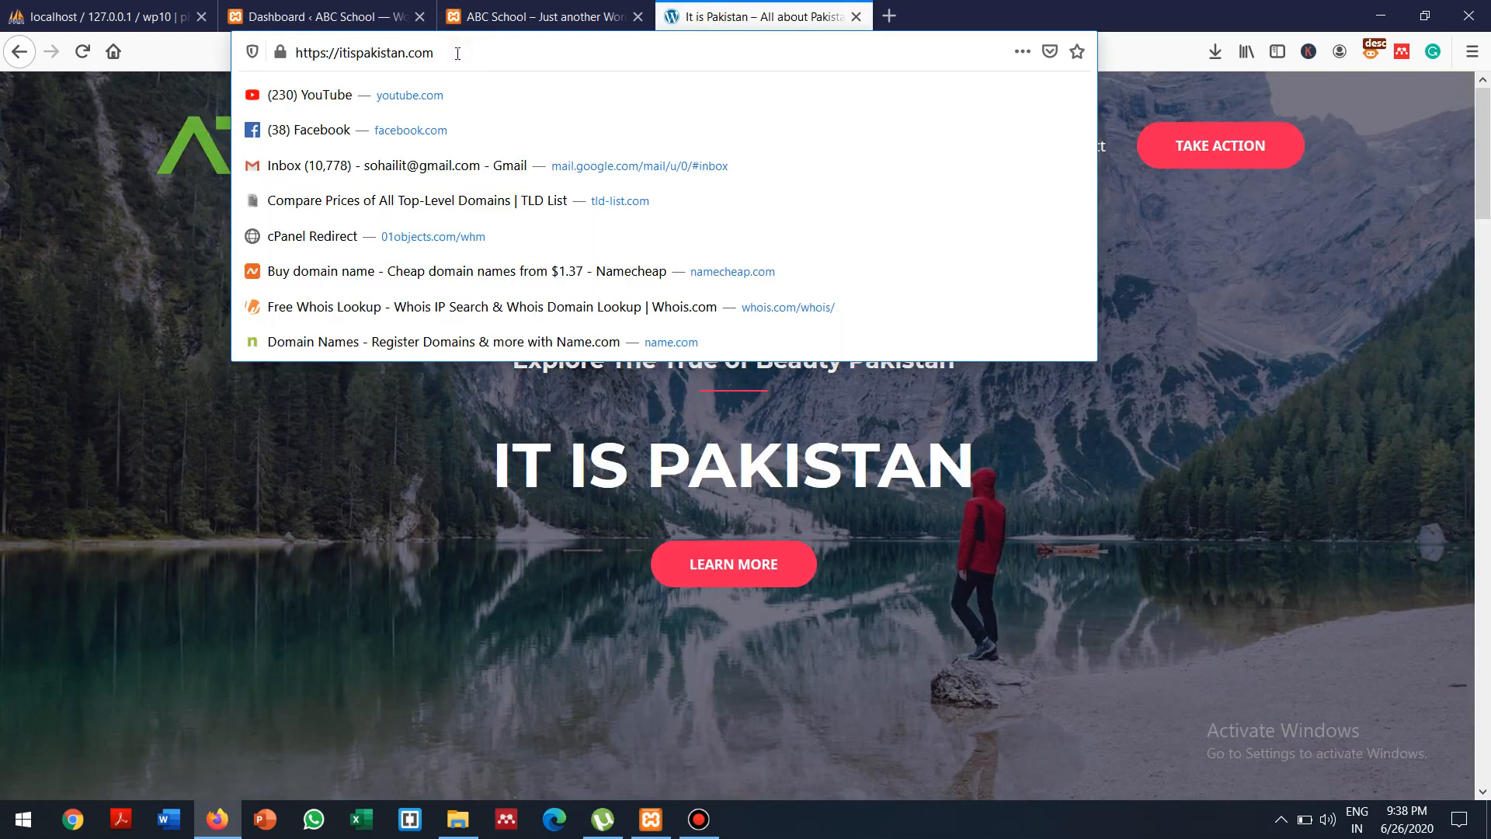
pyautogui.write('/wp-admin/')
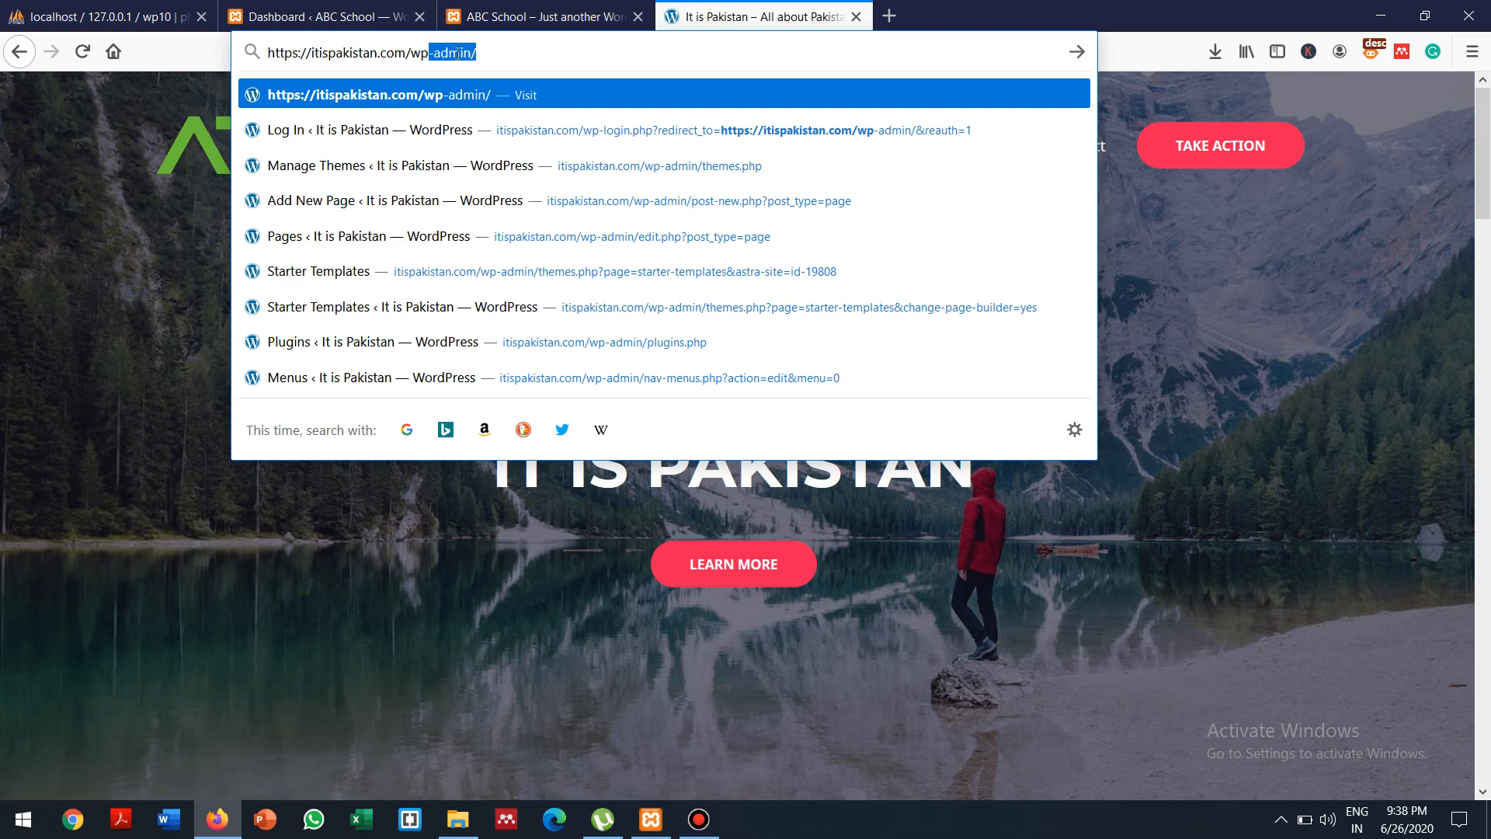
pyautogui.press('Return')
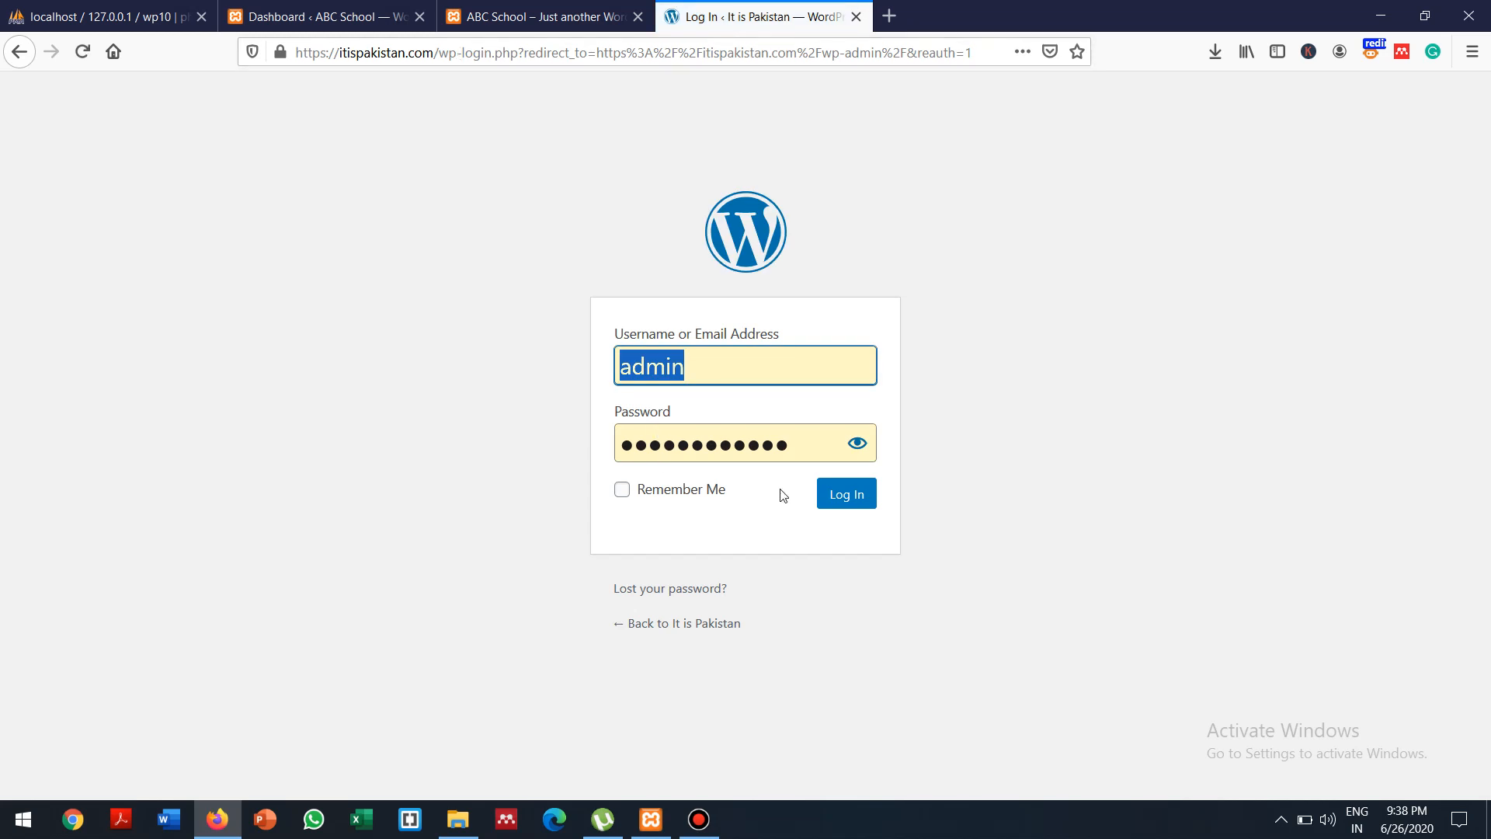
pyautogui.click(839, 495)
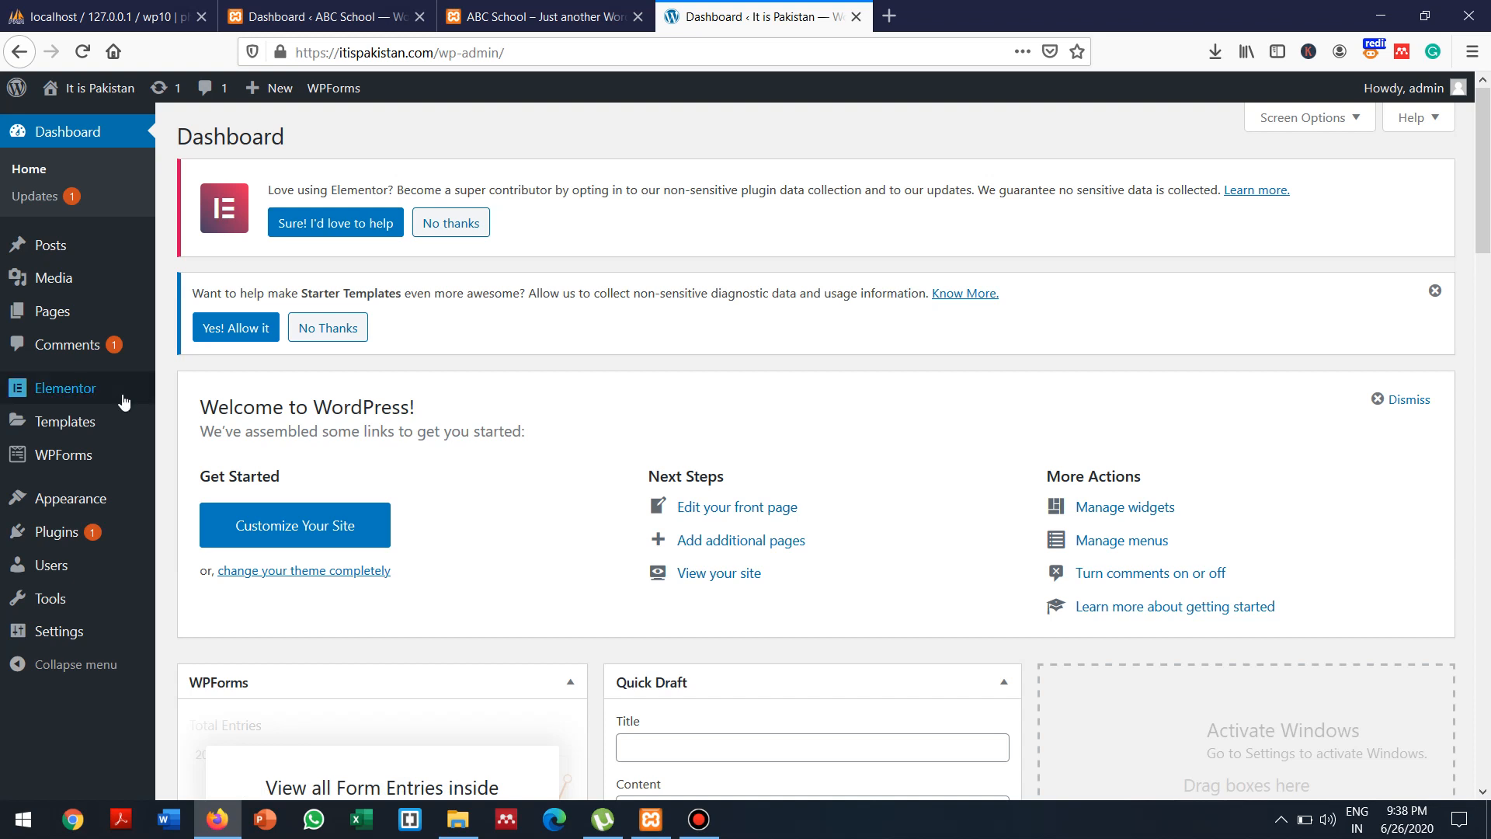
pyautogui.moveTo(82, 397)
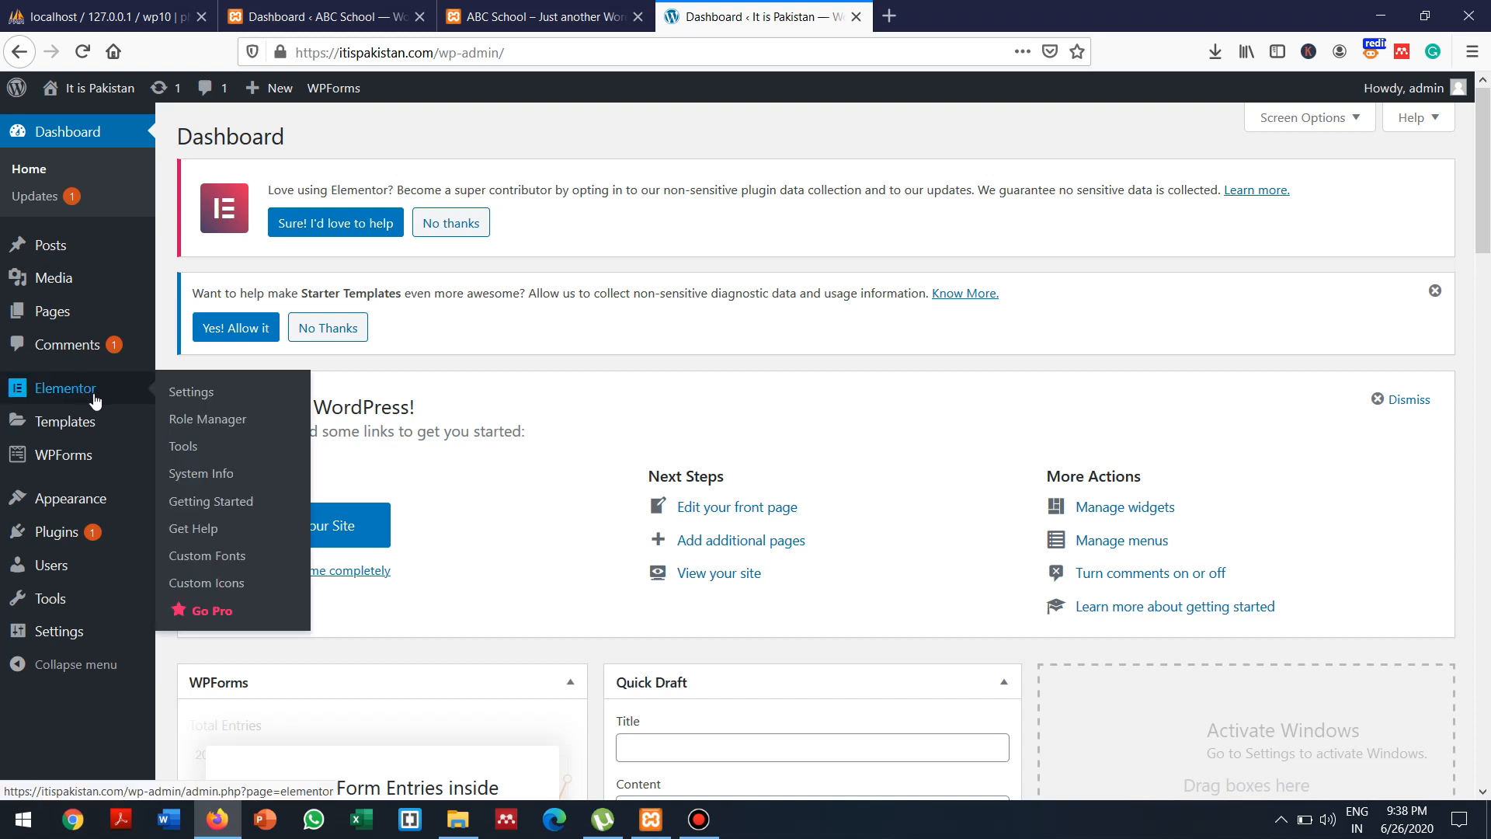
# Return to the ABC School dashboard and open the page for adding new plugins
pyautogui.click(530, 11)
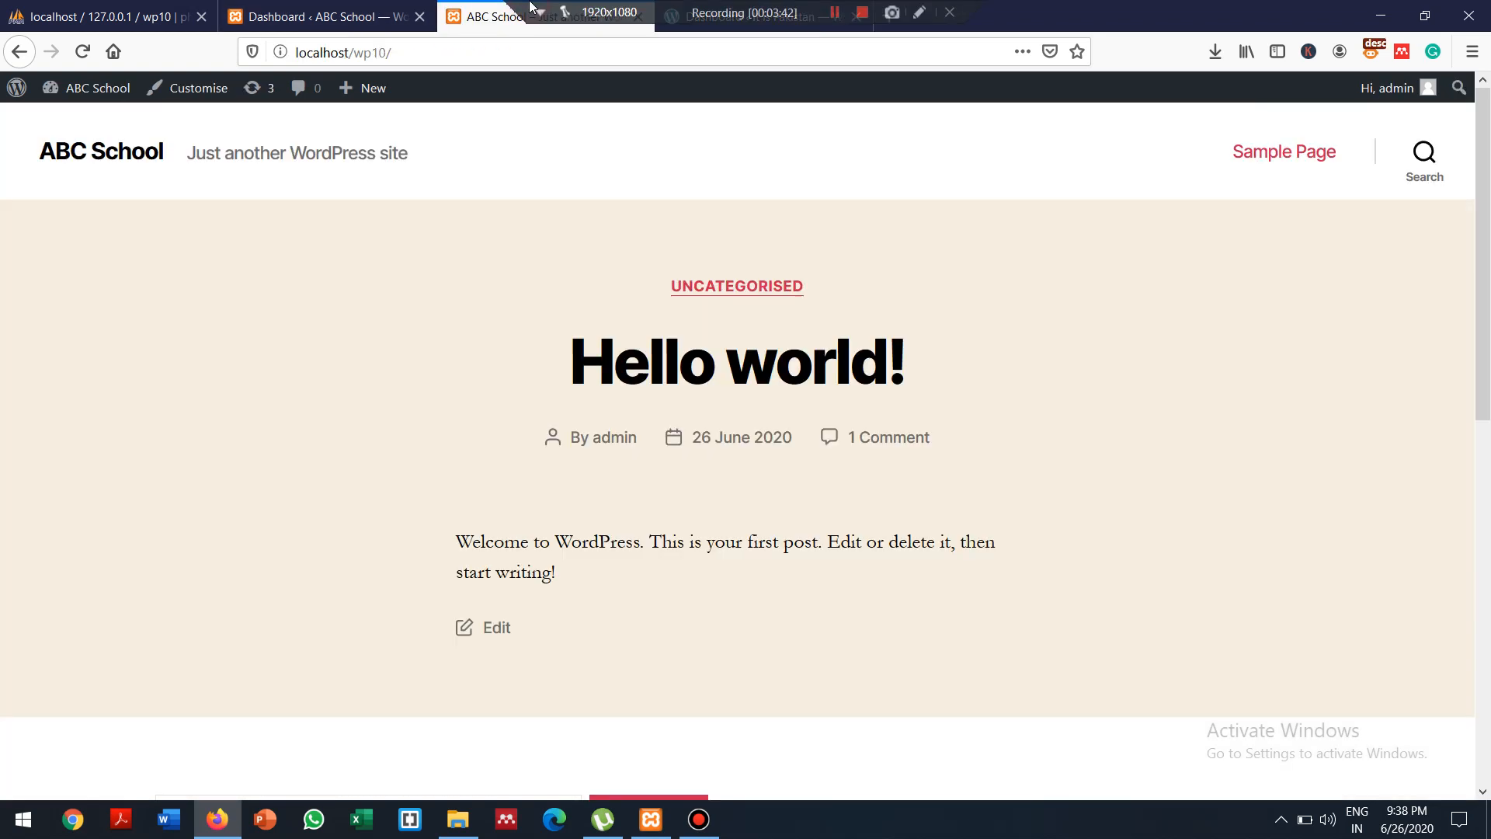
pyautogui.click(318, 10)
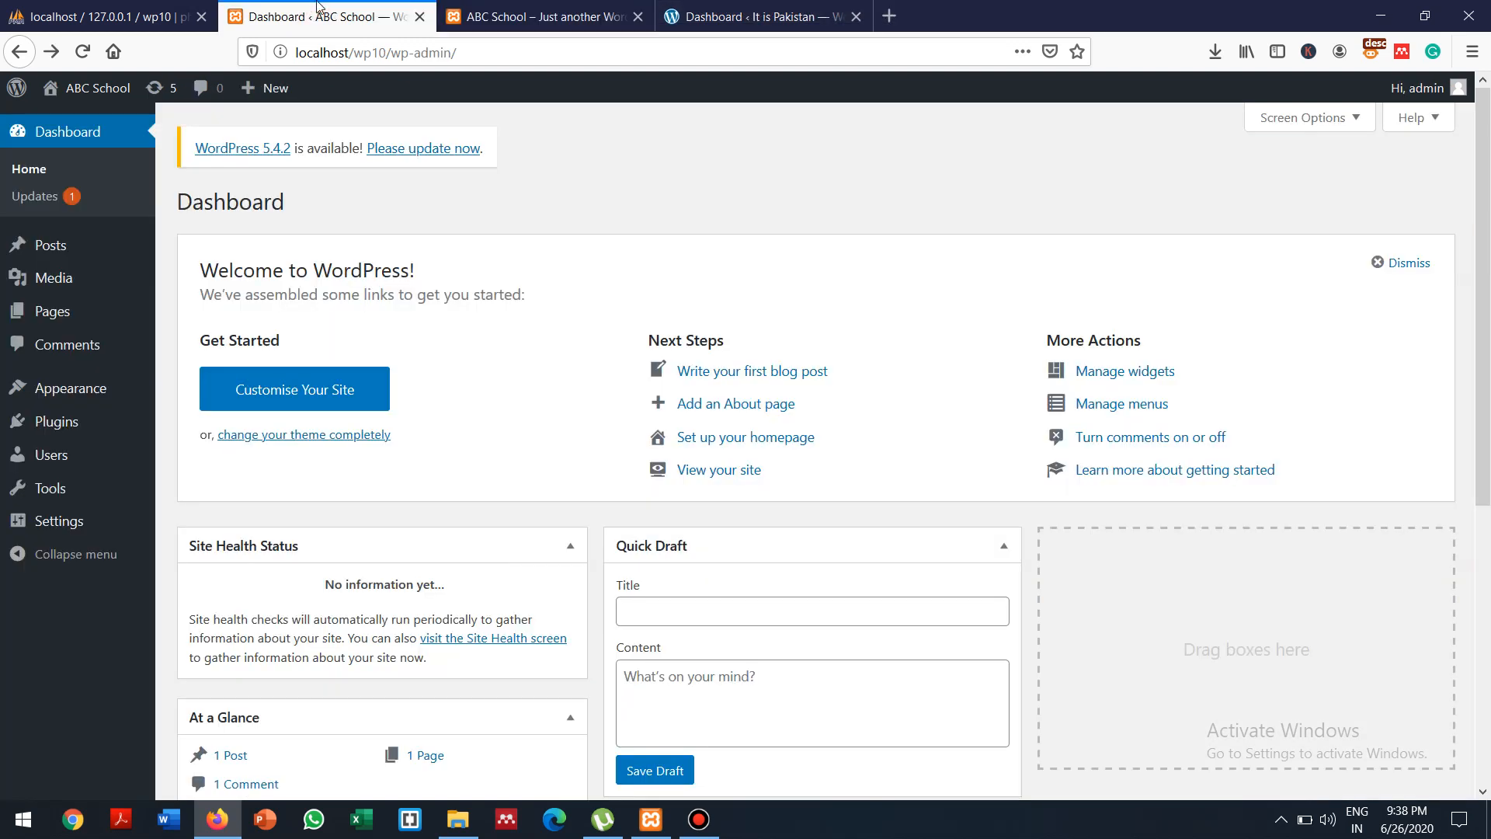
pyautogui.moveTo(60, 399)
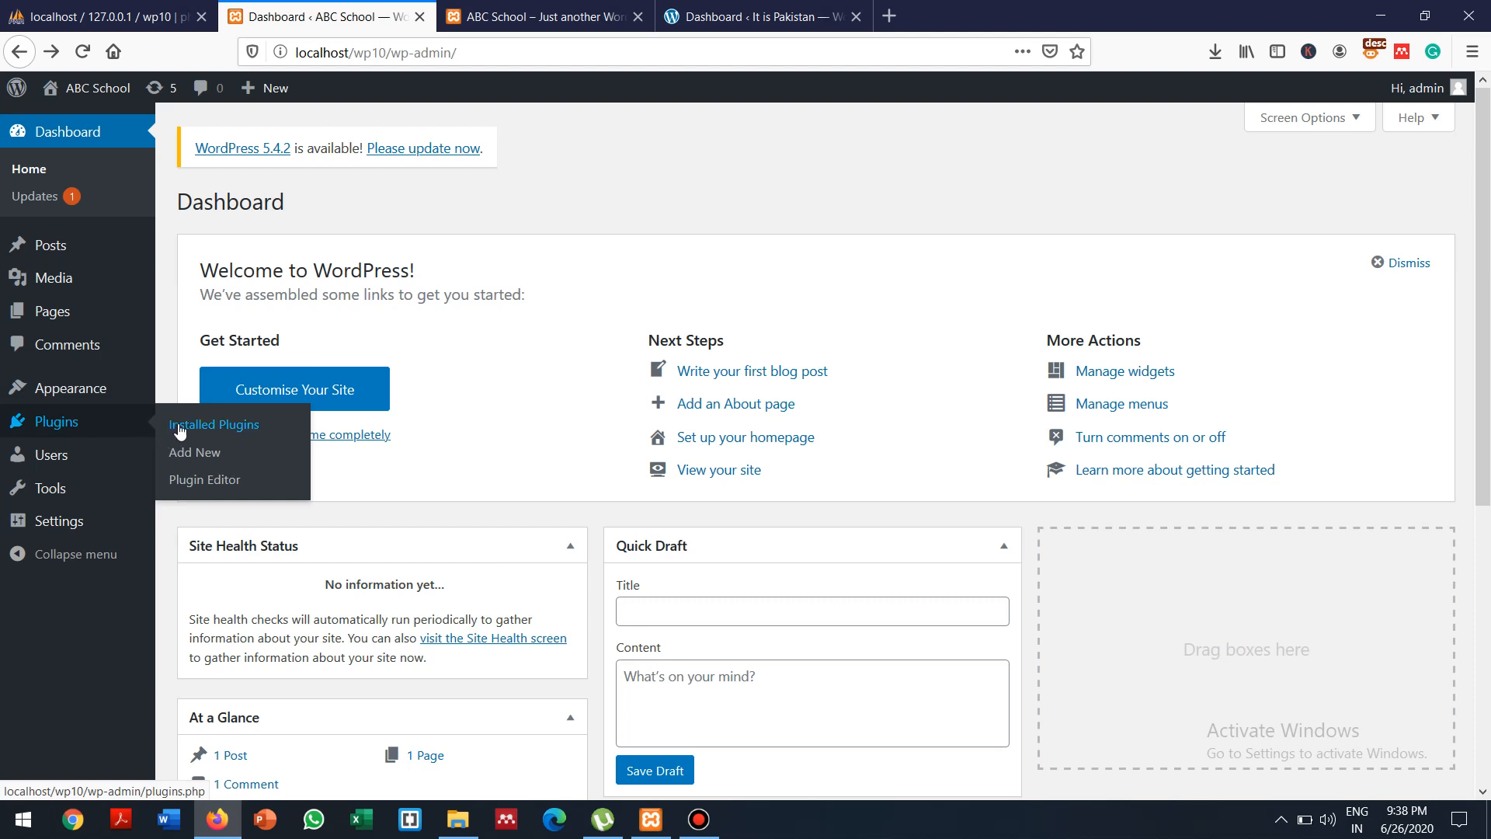
pyautogui.click(189, 459)
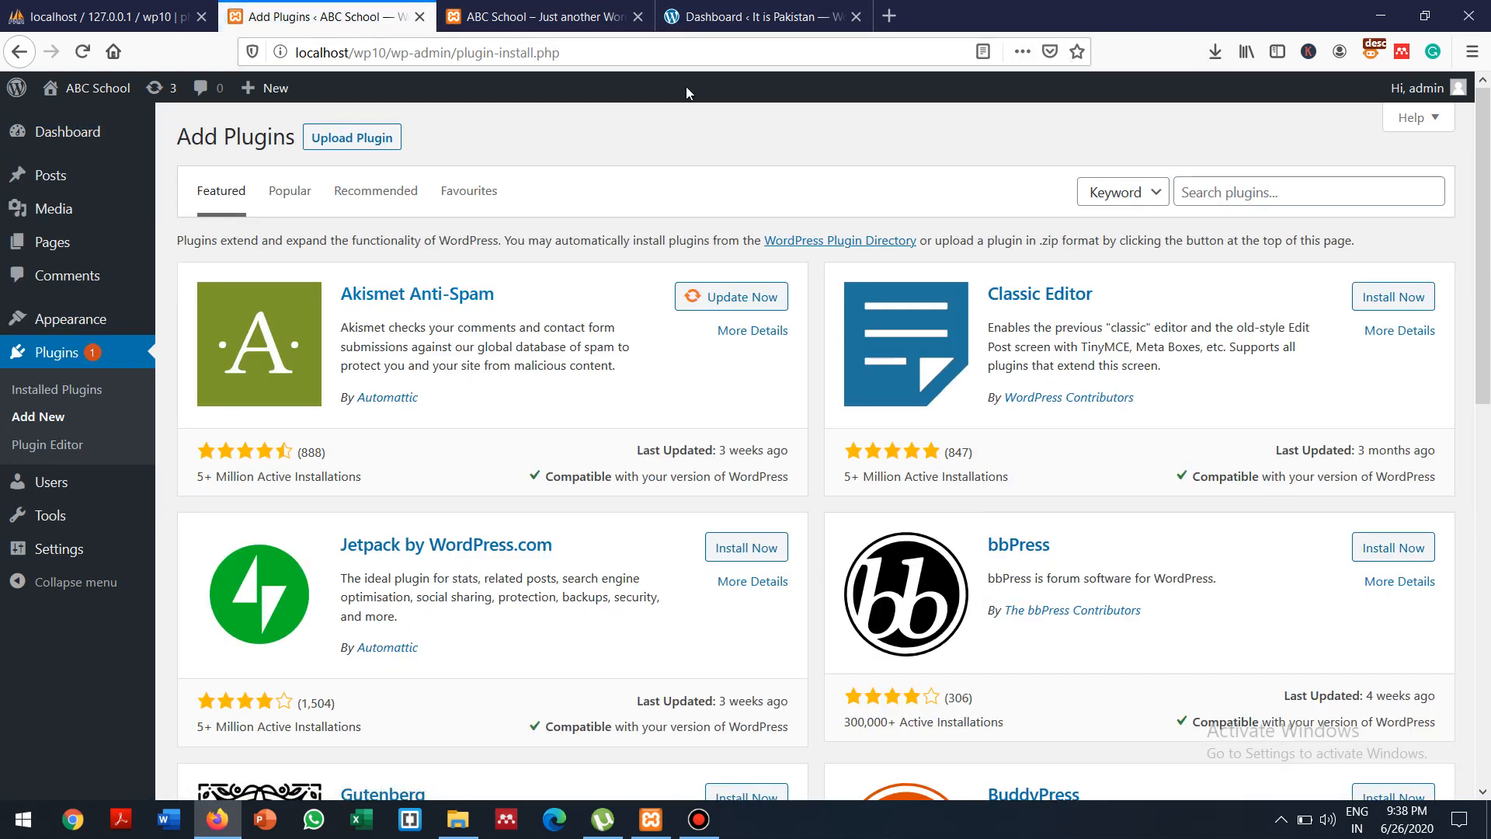
# Search the plugin directory for "elementor" and try to install Elementor Page Builder
pyautogui.click(1225, 193)
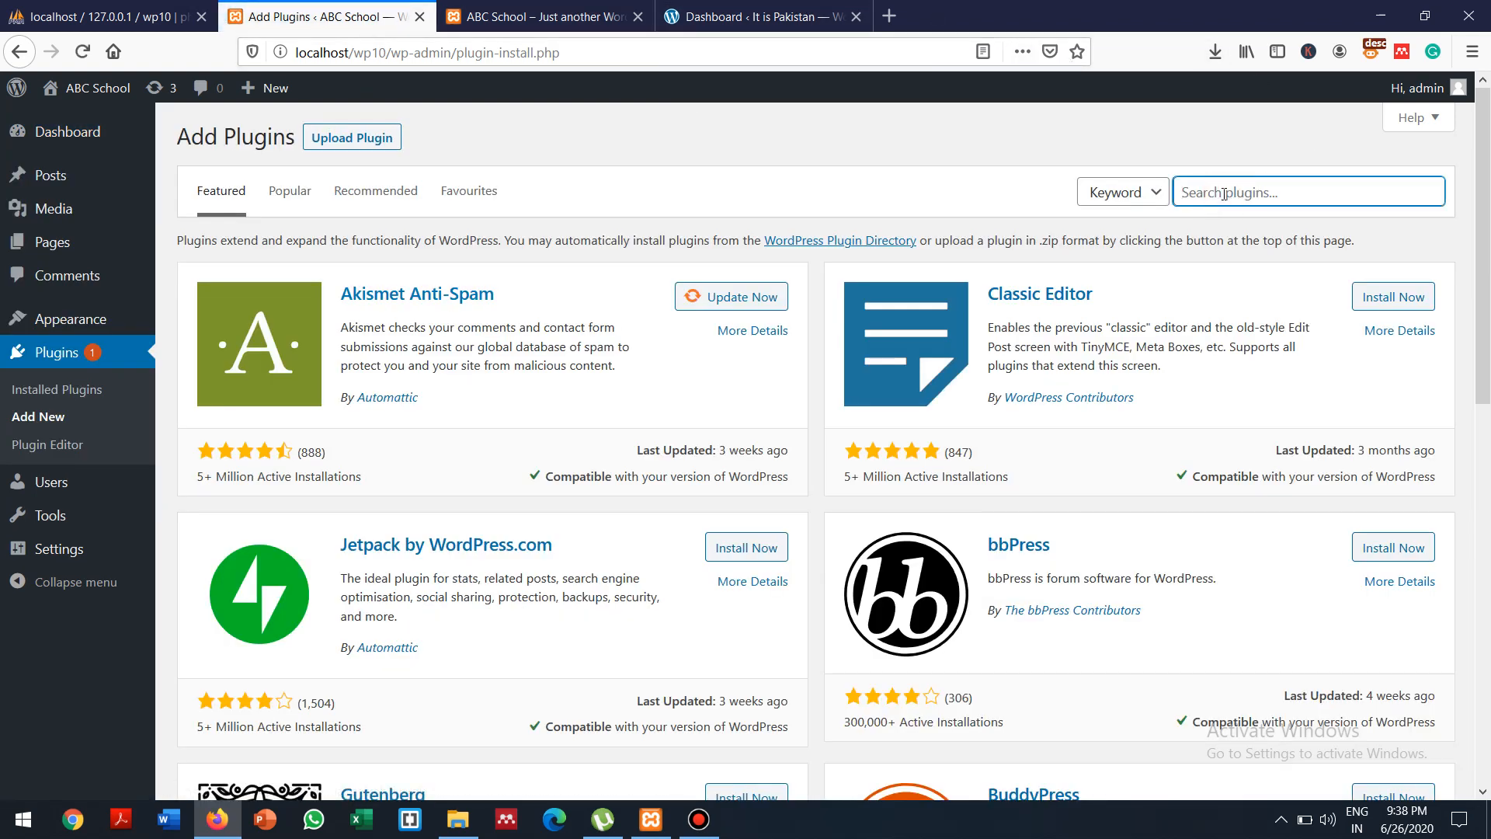
pyautogui.write('elemen')
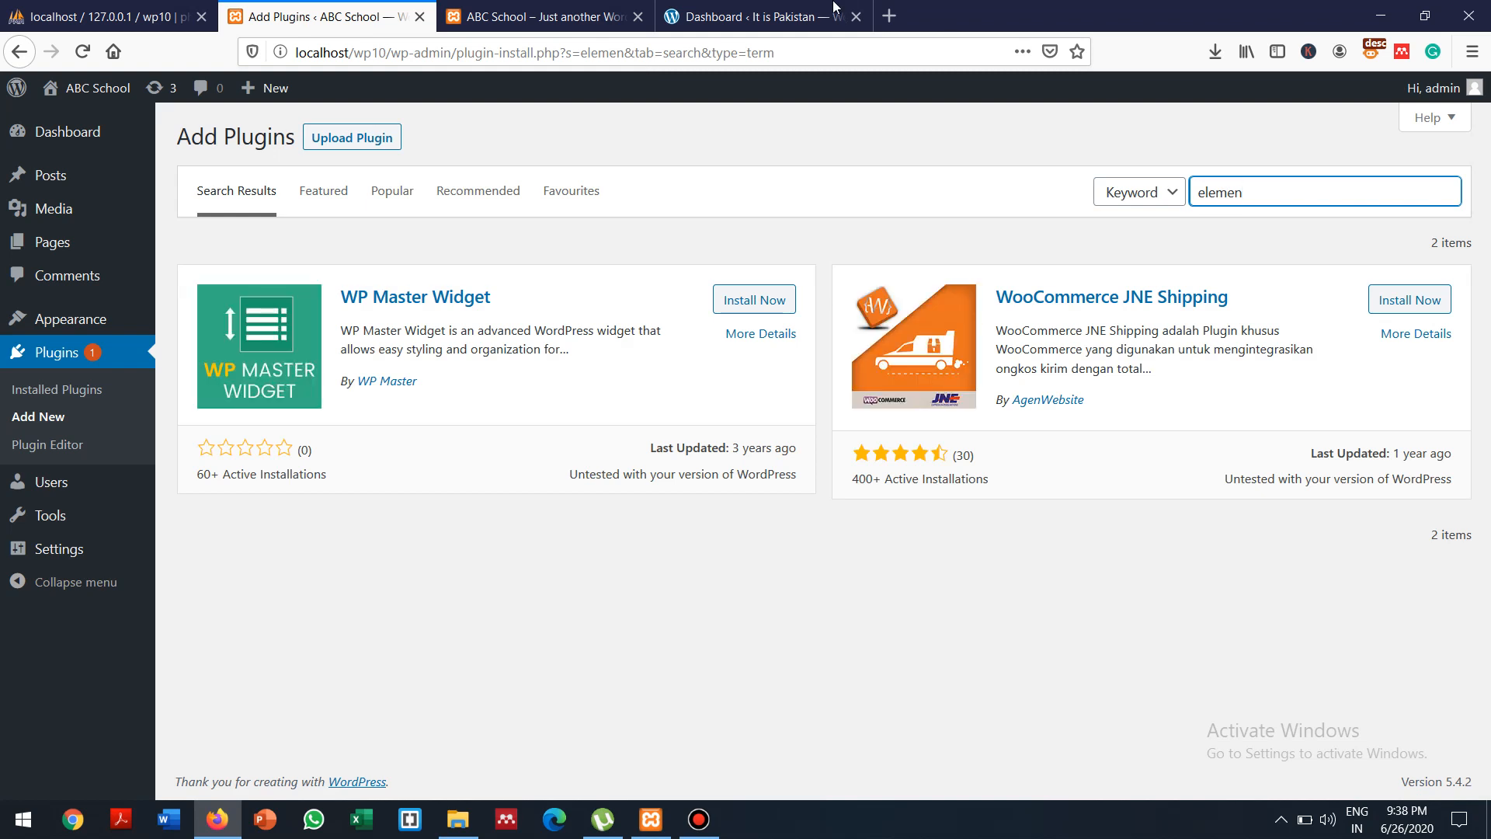
pyautogui.click(795, 11)
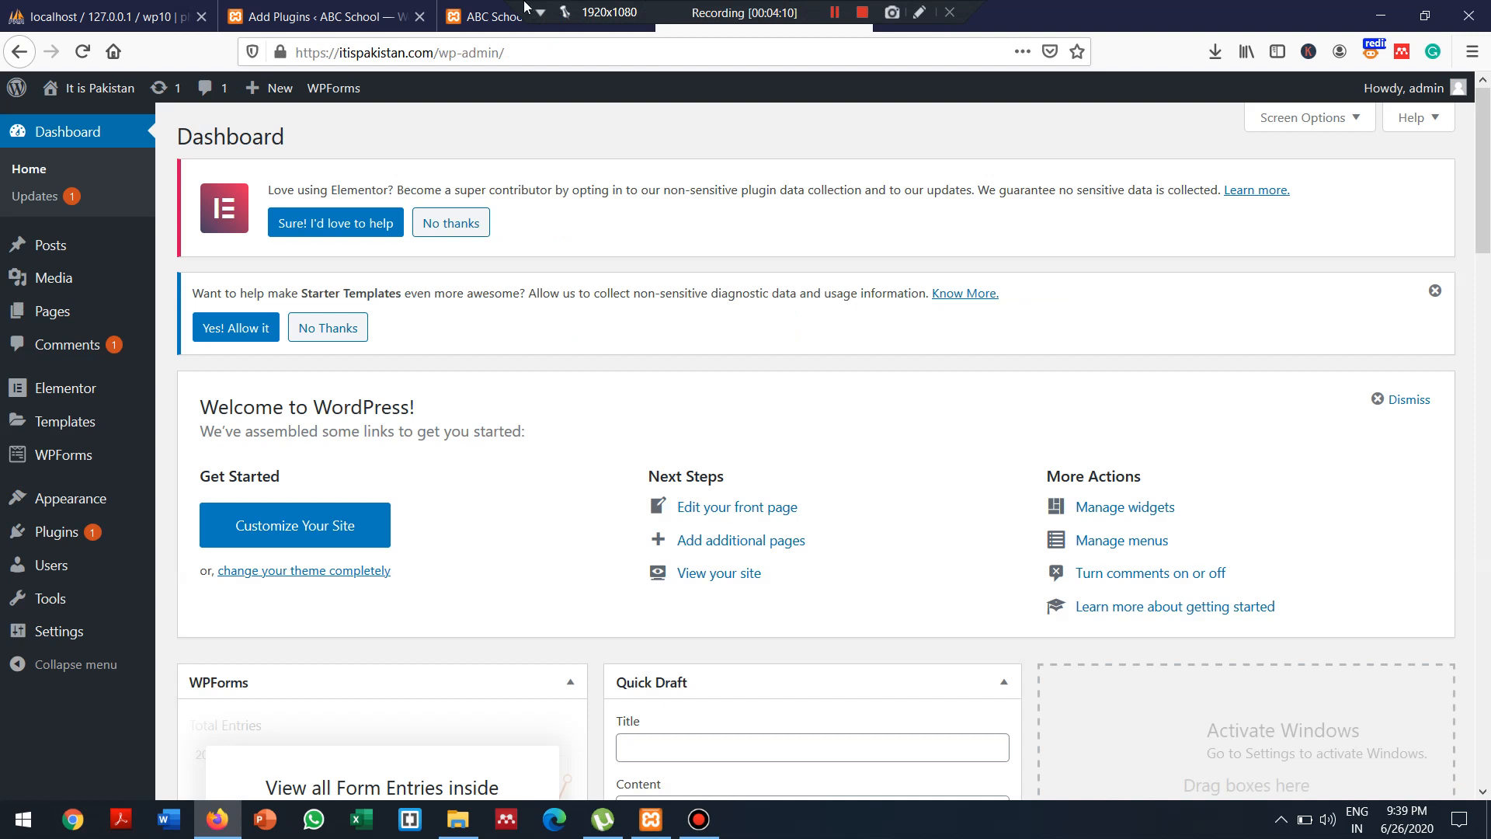
pyautogui.click(351, 10)
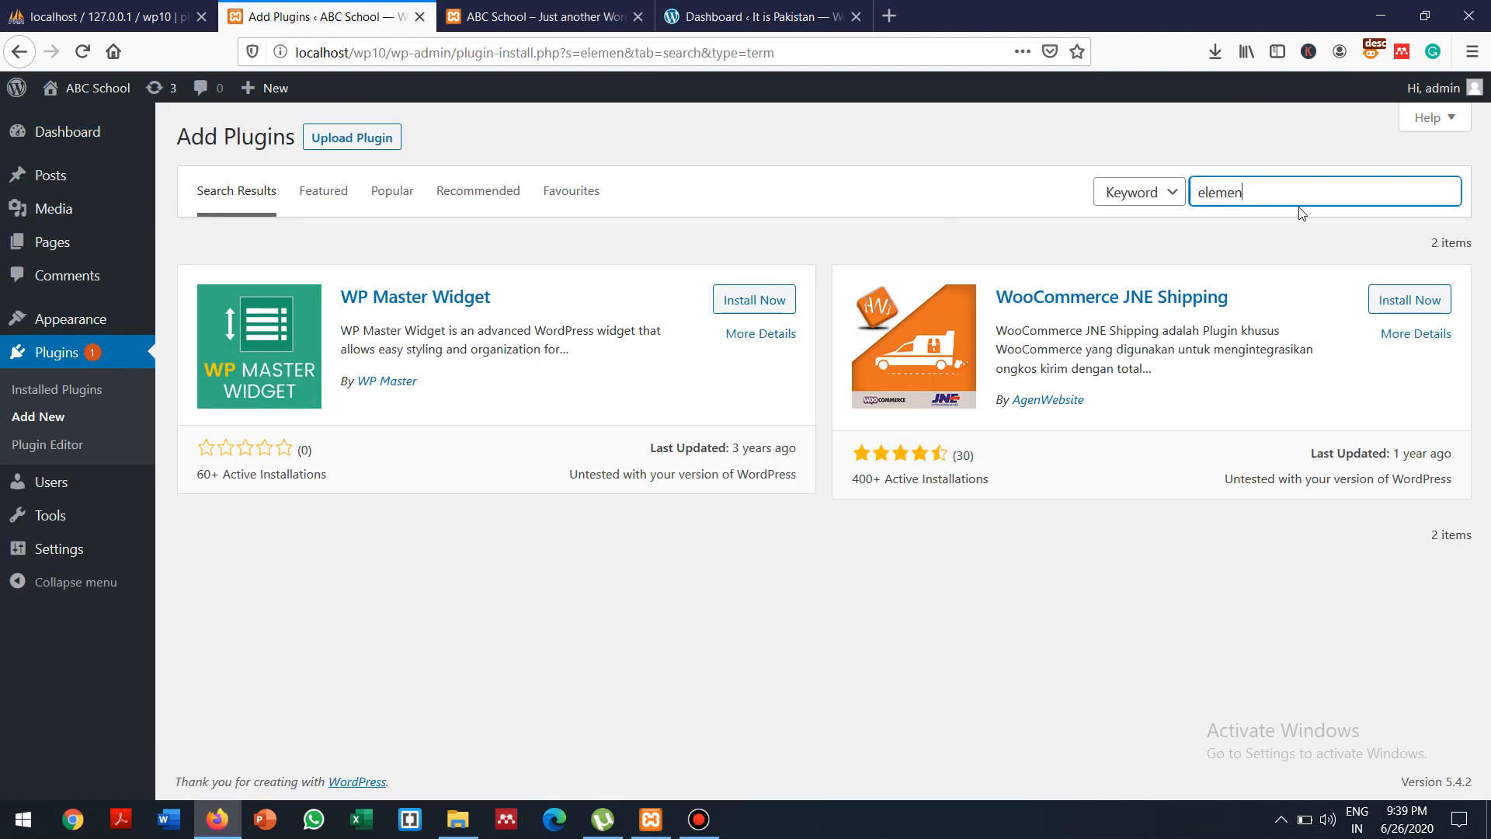
pyautogui.write('tor')
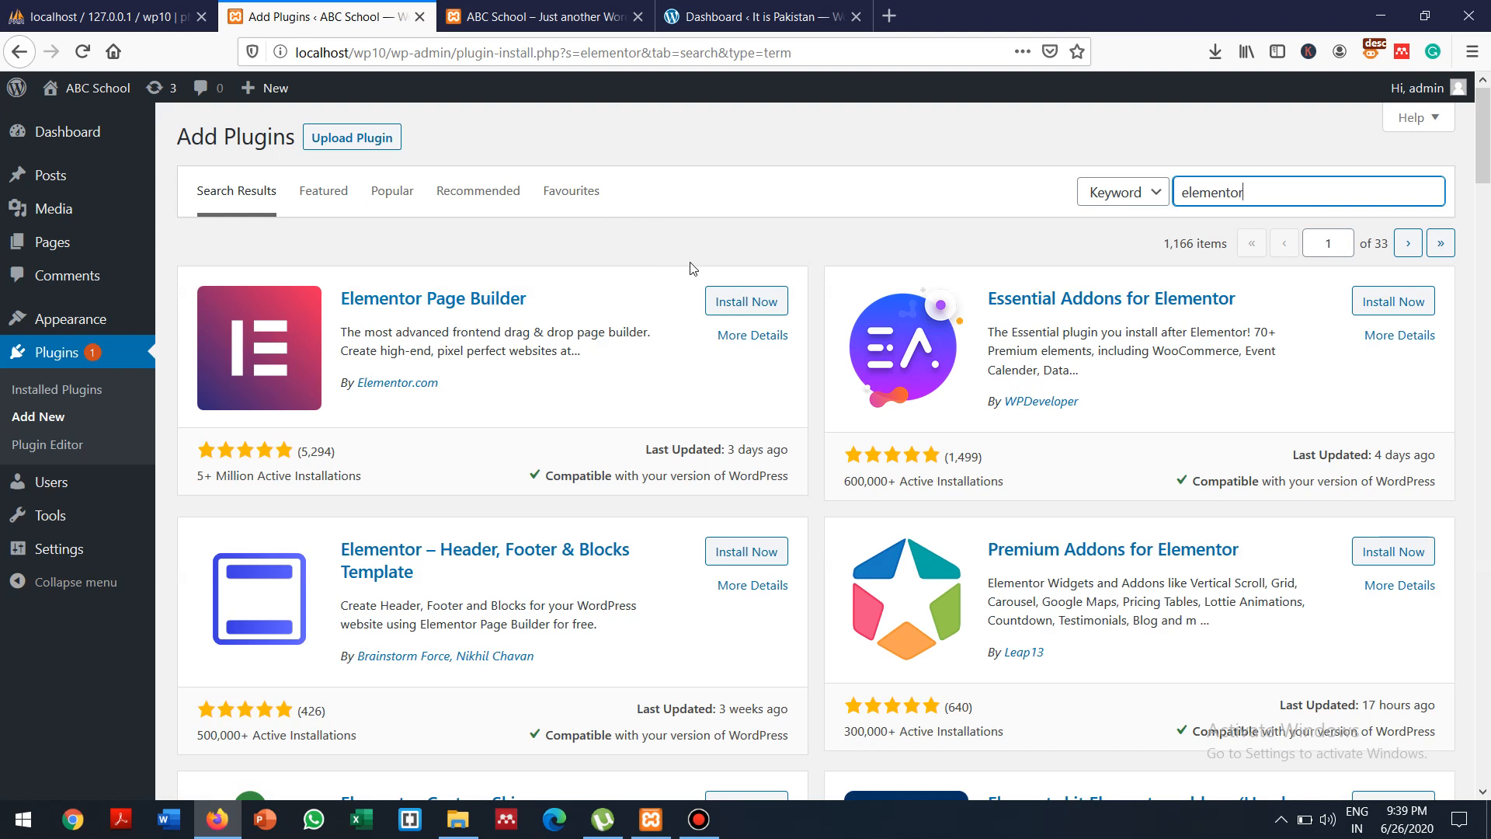
pyautogui.click(741, 303)
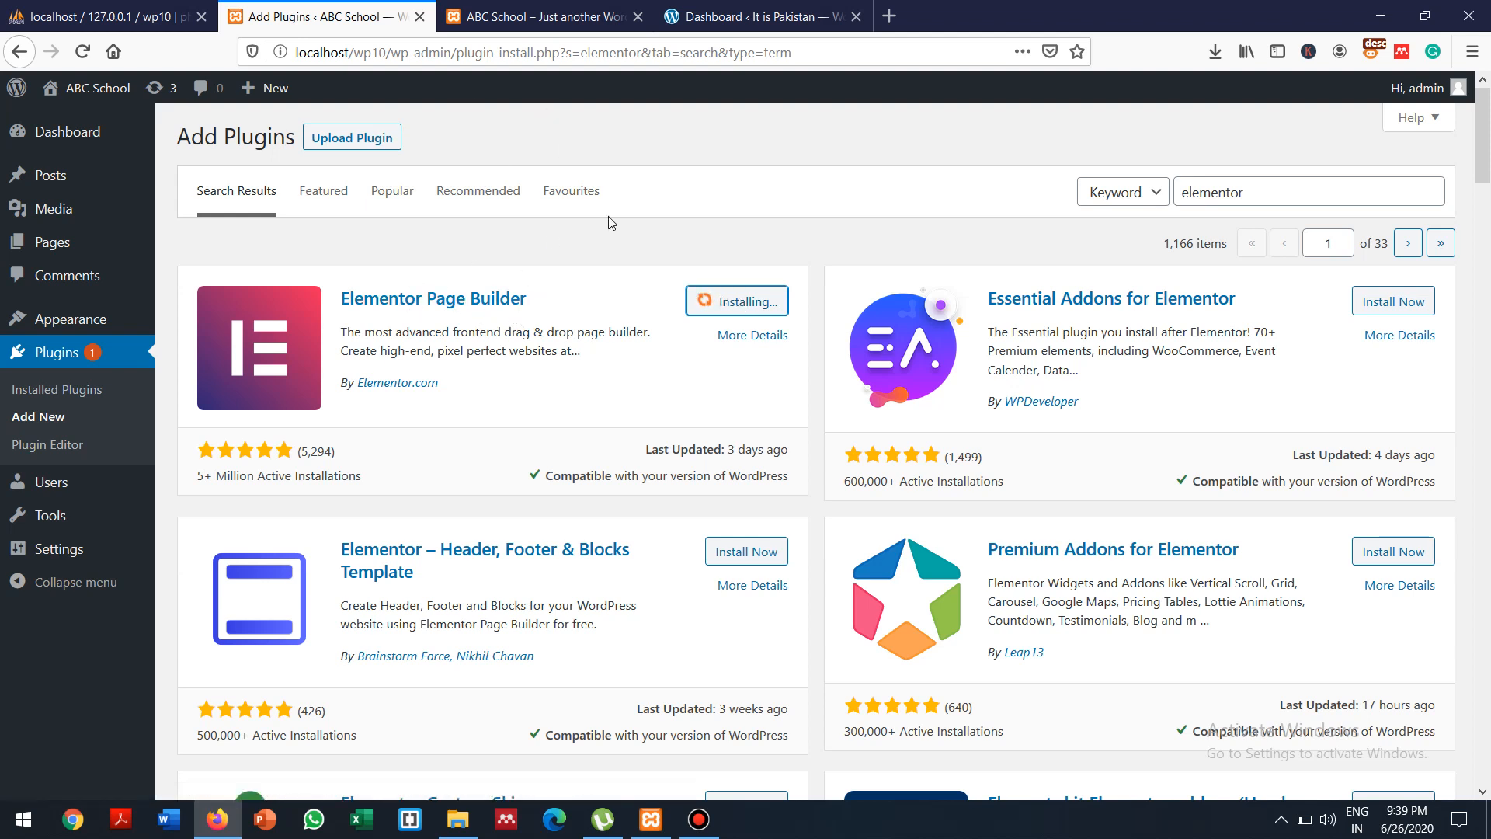
# Replace the plugin search with "divi page" and look at the matching plugins
pyautogui.click(1271, 190)
pyautogui.press('BackSpace')
pyautogui.press('BackSpace')
pyautogui.press('BackSpace')
pyautogui.press('BackSpace')
pyautogui.press('BackSpace')
pyautogui.press('BackSpace')
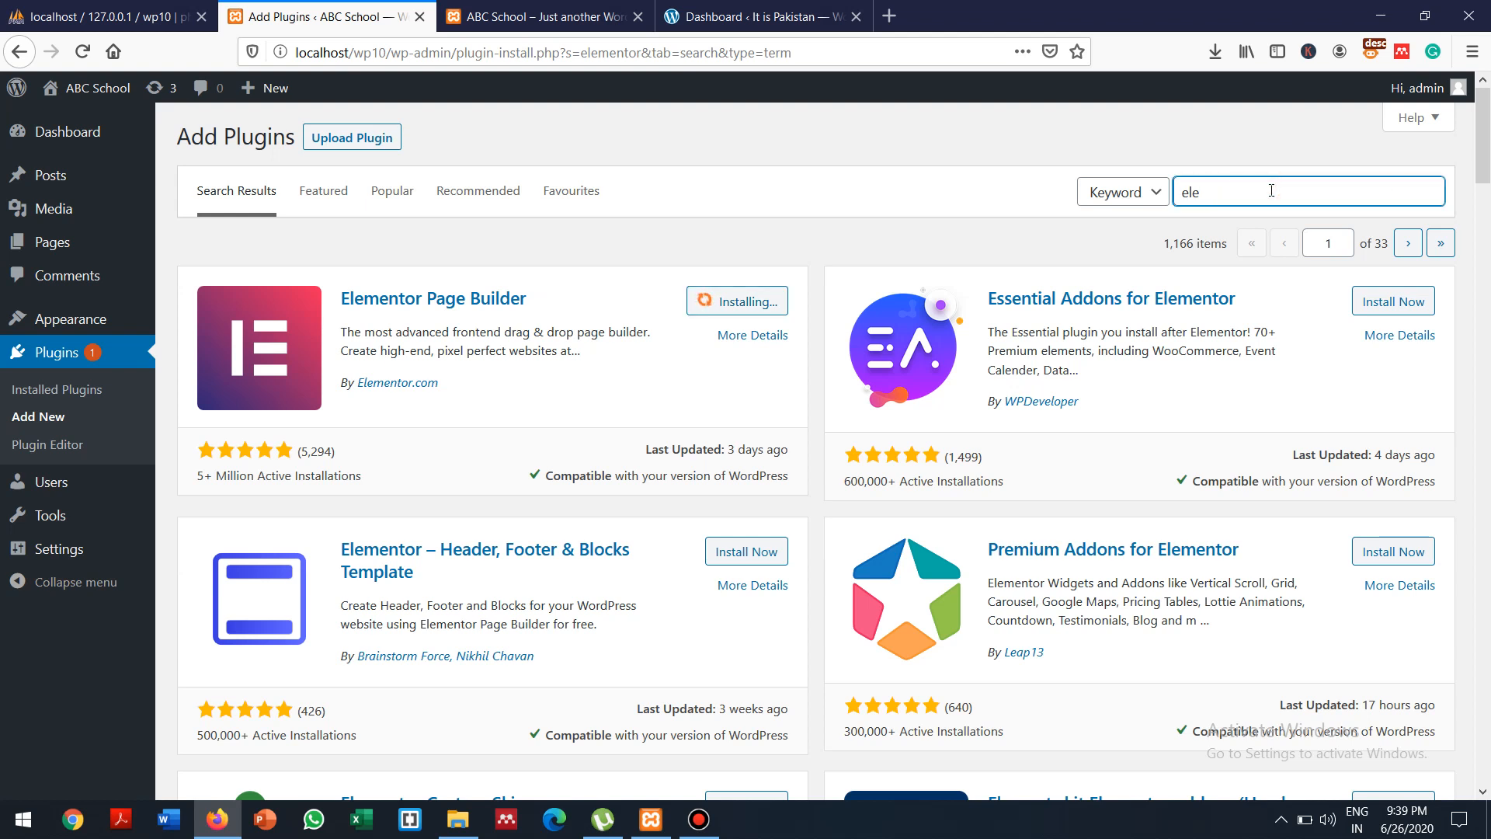
pyautogui.press('BackSpace')
pyautogui.press('BackSpace')
pyautogui.press('BackSpace')
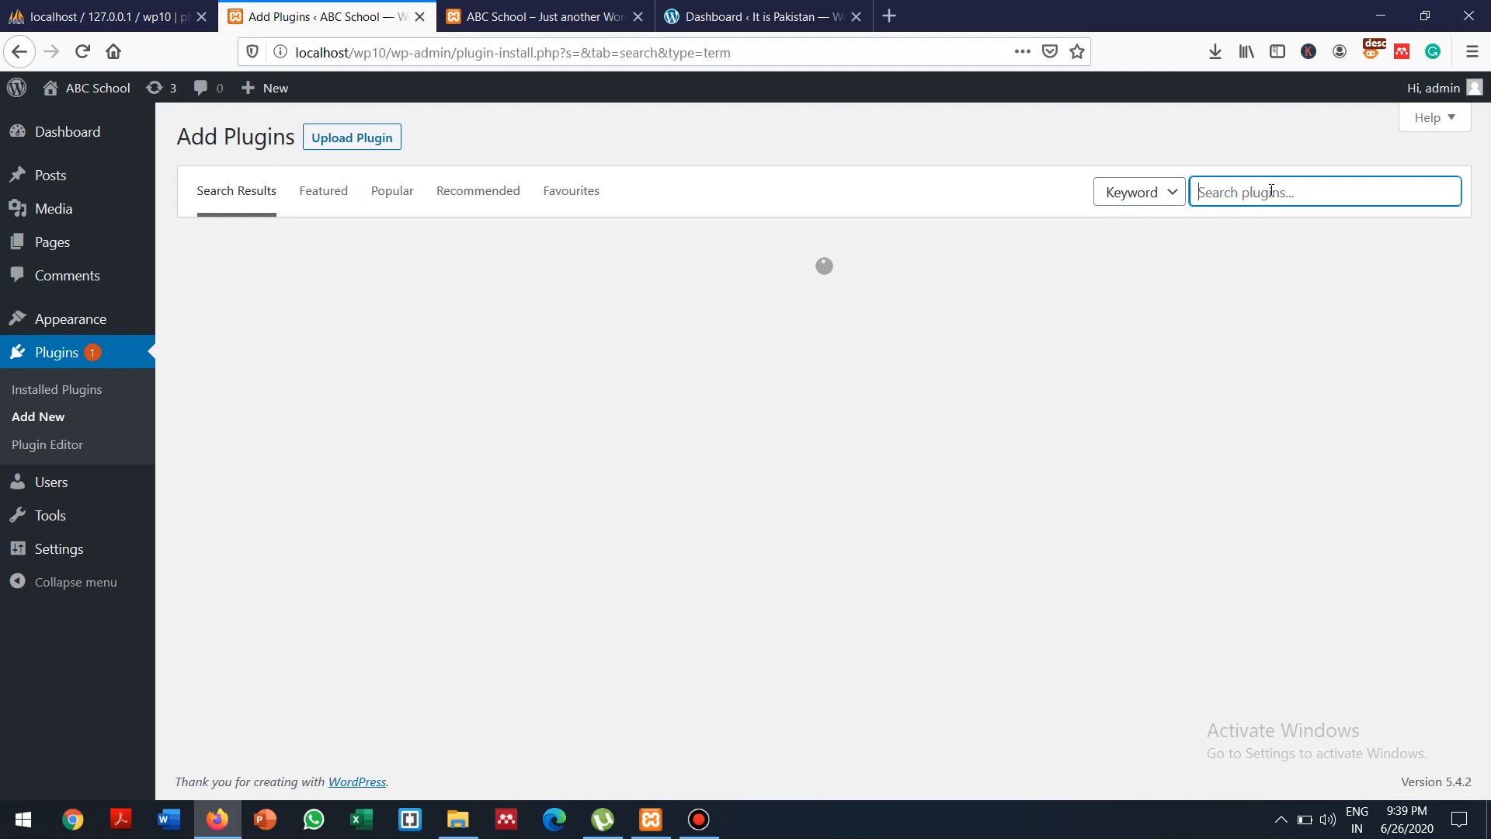
pyautogui.write('d')
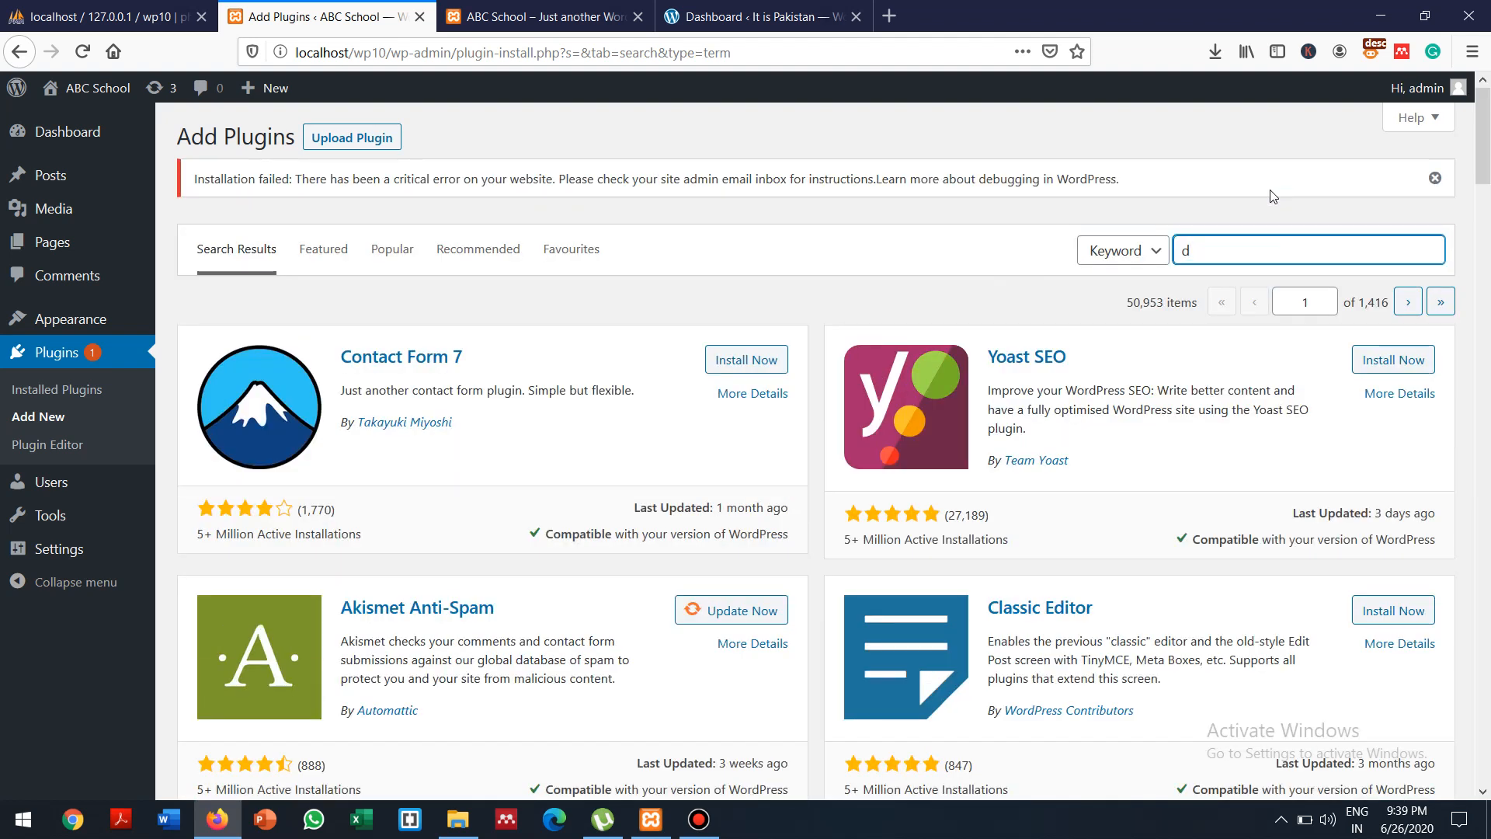
pyautogui.write('ivi')
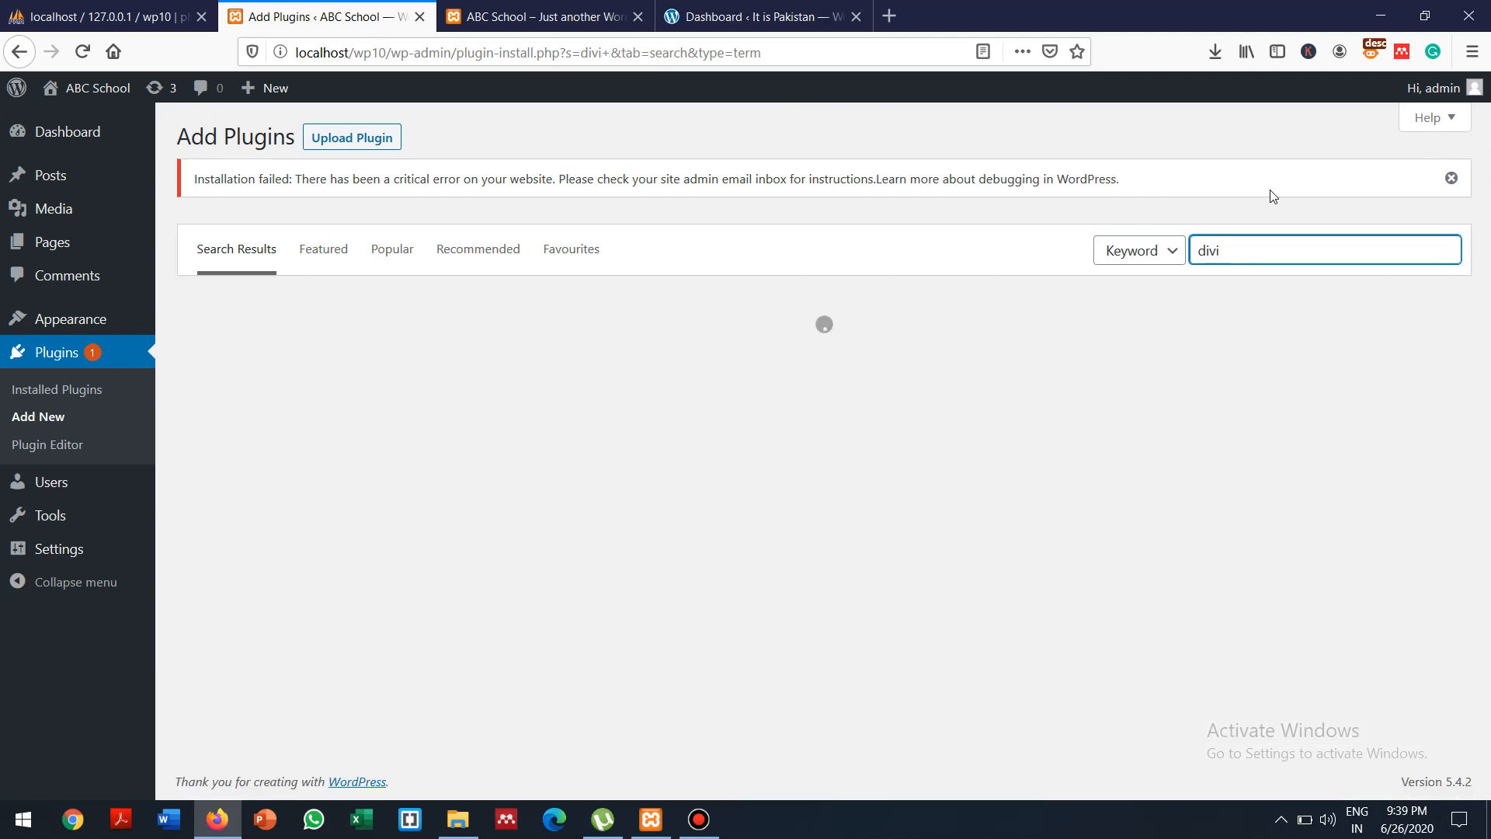
pyautogui.write('page')
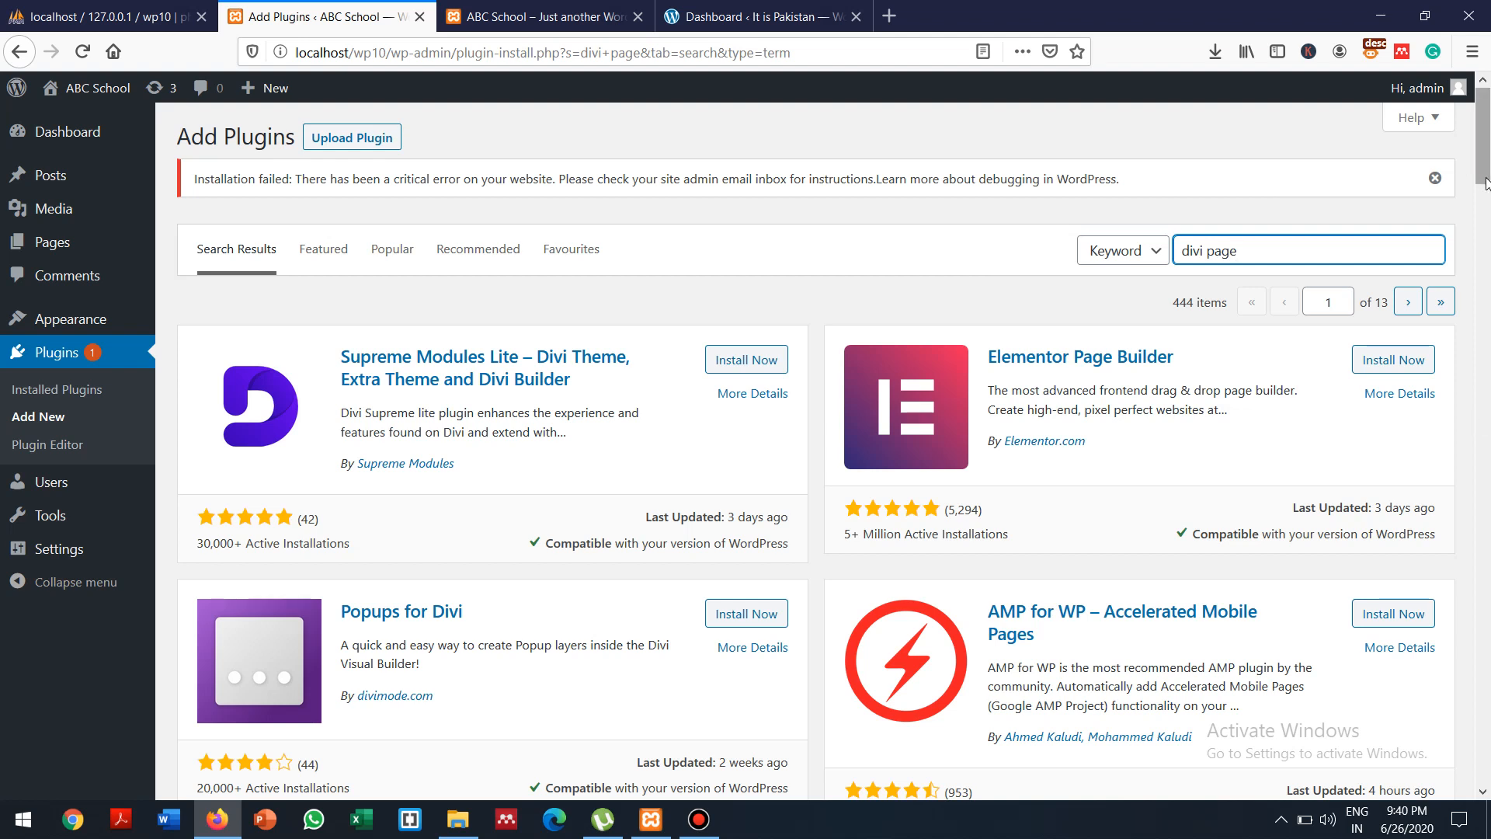
pyautogui.moveTo(1483, 183); pyautogui.dragTo(1443, 59)
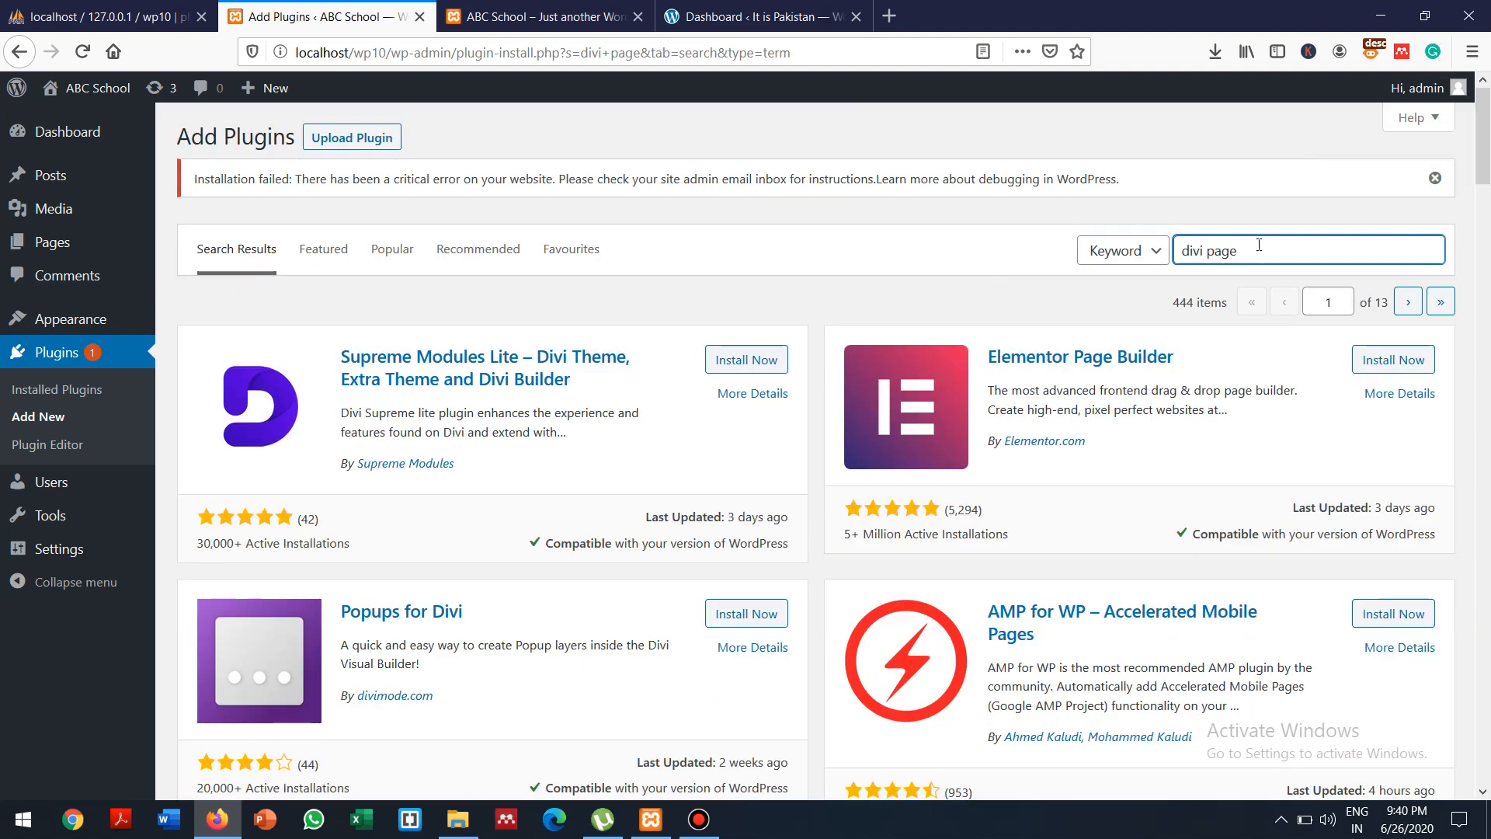
# Clear the plugin search and check the ABC School site's list of installed plugins
pyautogui.press('BackSpace')
pyautogui.press('BackSpace')
pyautogui.press('BackSpace')
pyautogui.press('BackSpace')
pyautogui.press('BackSpace')
pyautogui.press('BackSpace')
pyautogui.press('BackSpace')
pyautogui.press('BackSpace')
pyautogui.press('BackSpace')
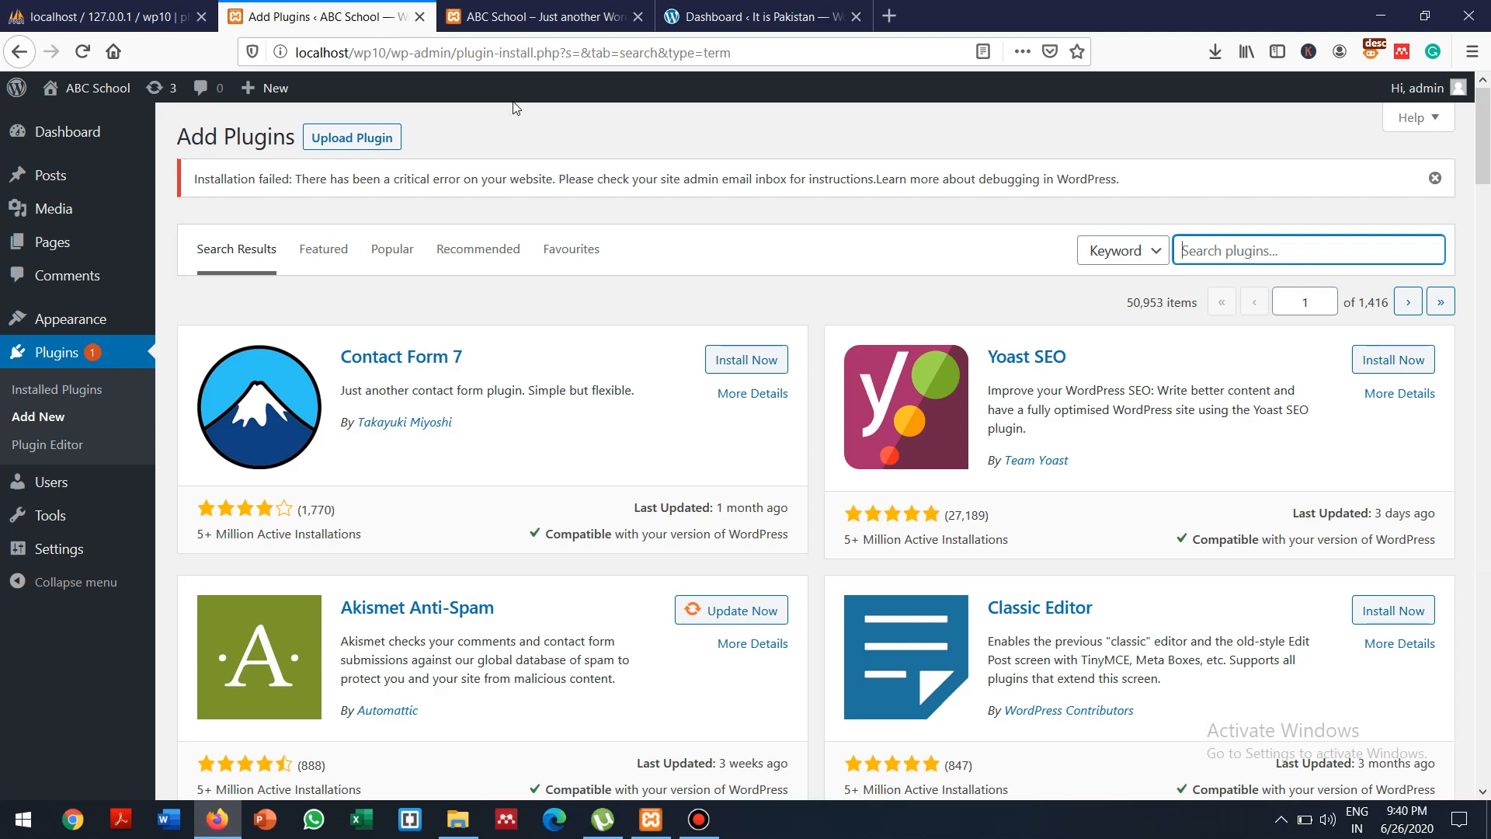
pyautogui.click(57, 391)
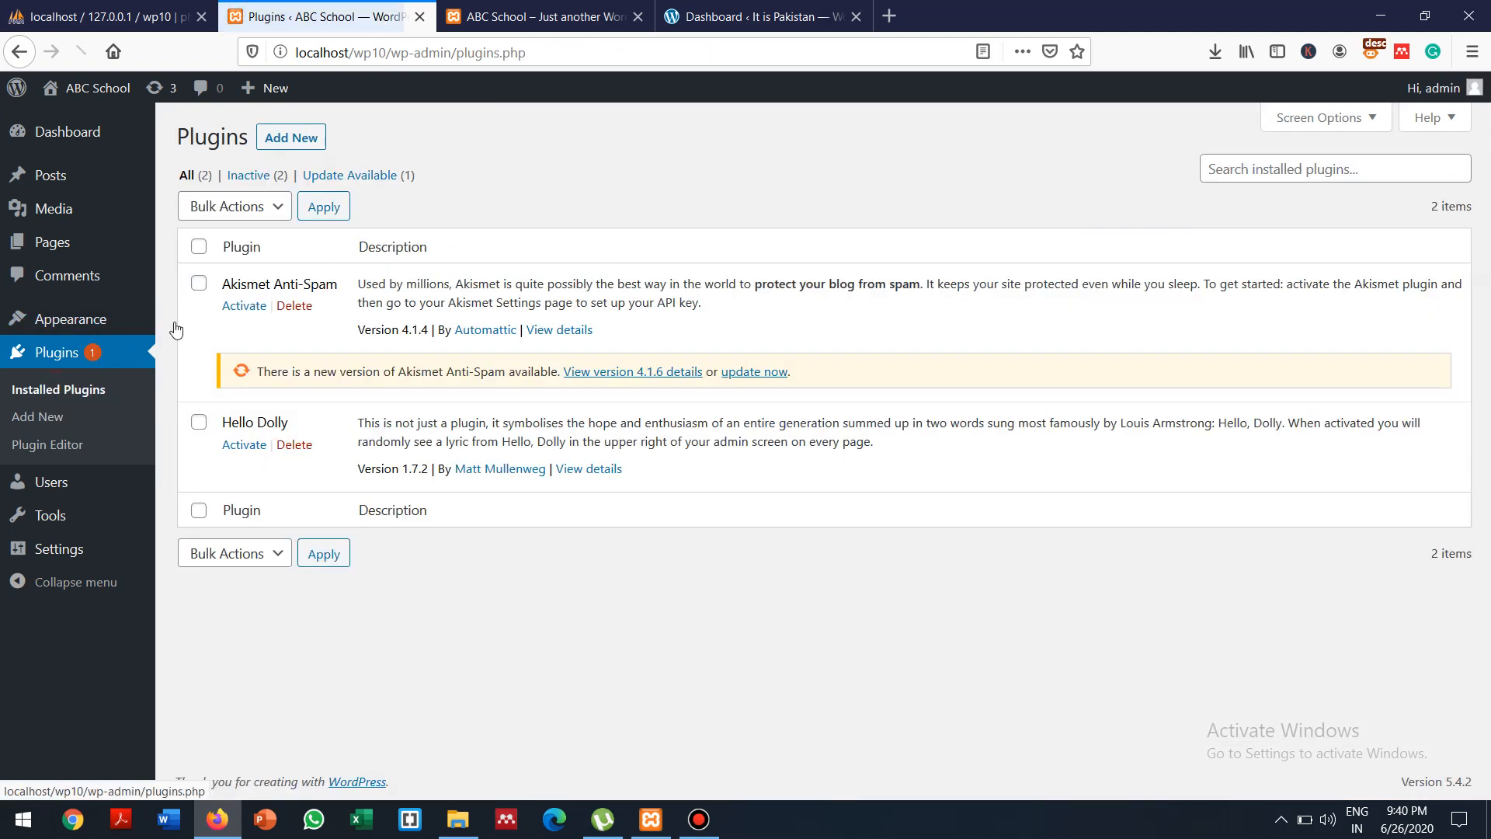
pyautogui.moveTo(68, 322)
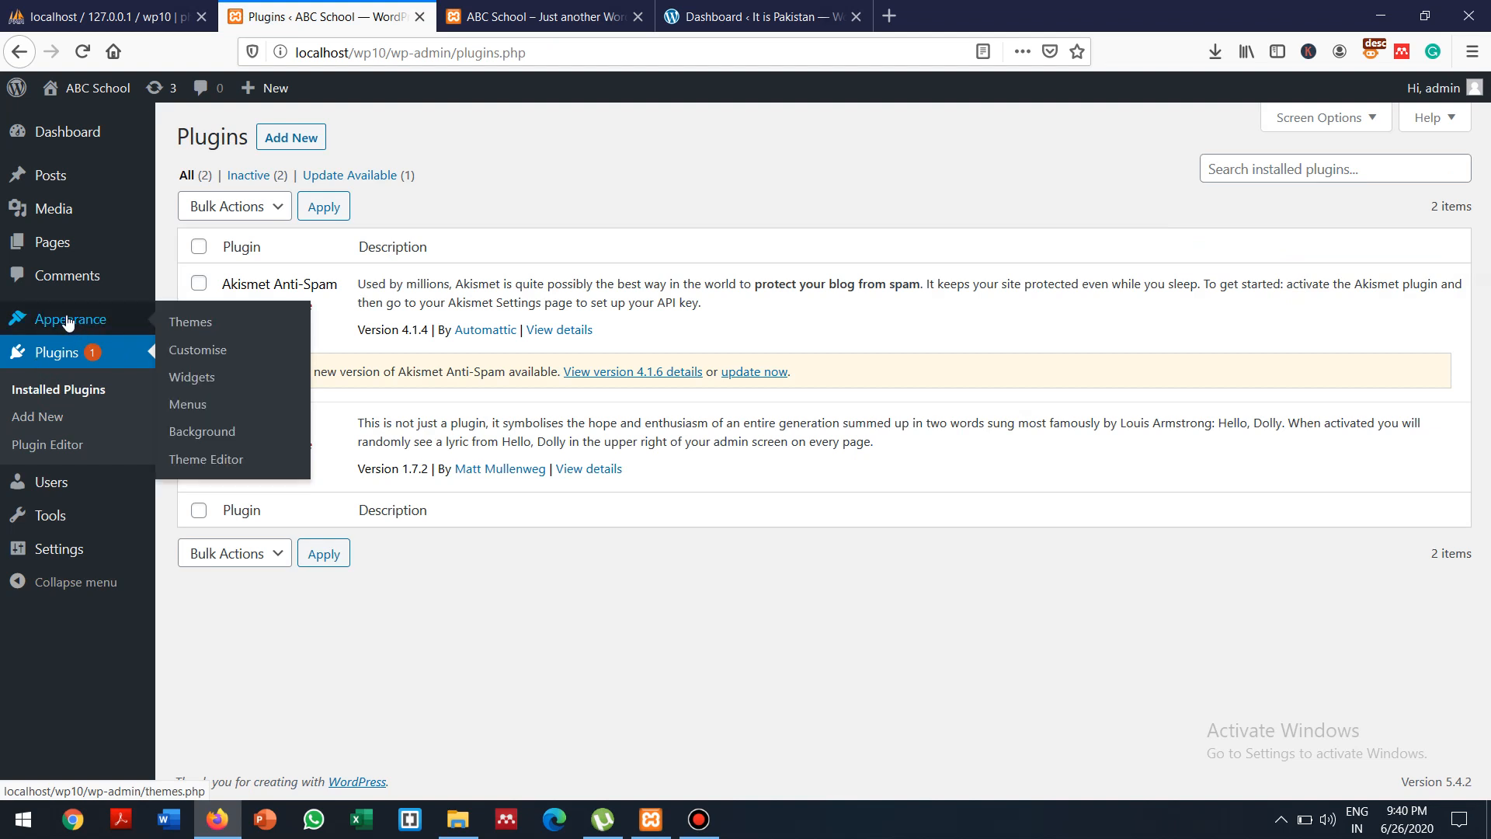
pyautogui.click(69, 357)
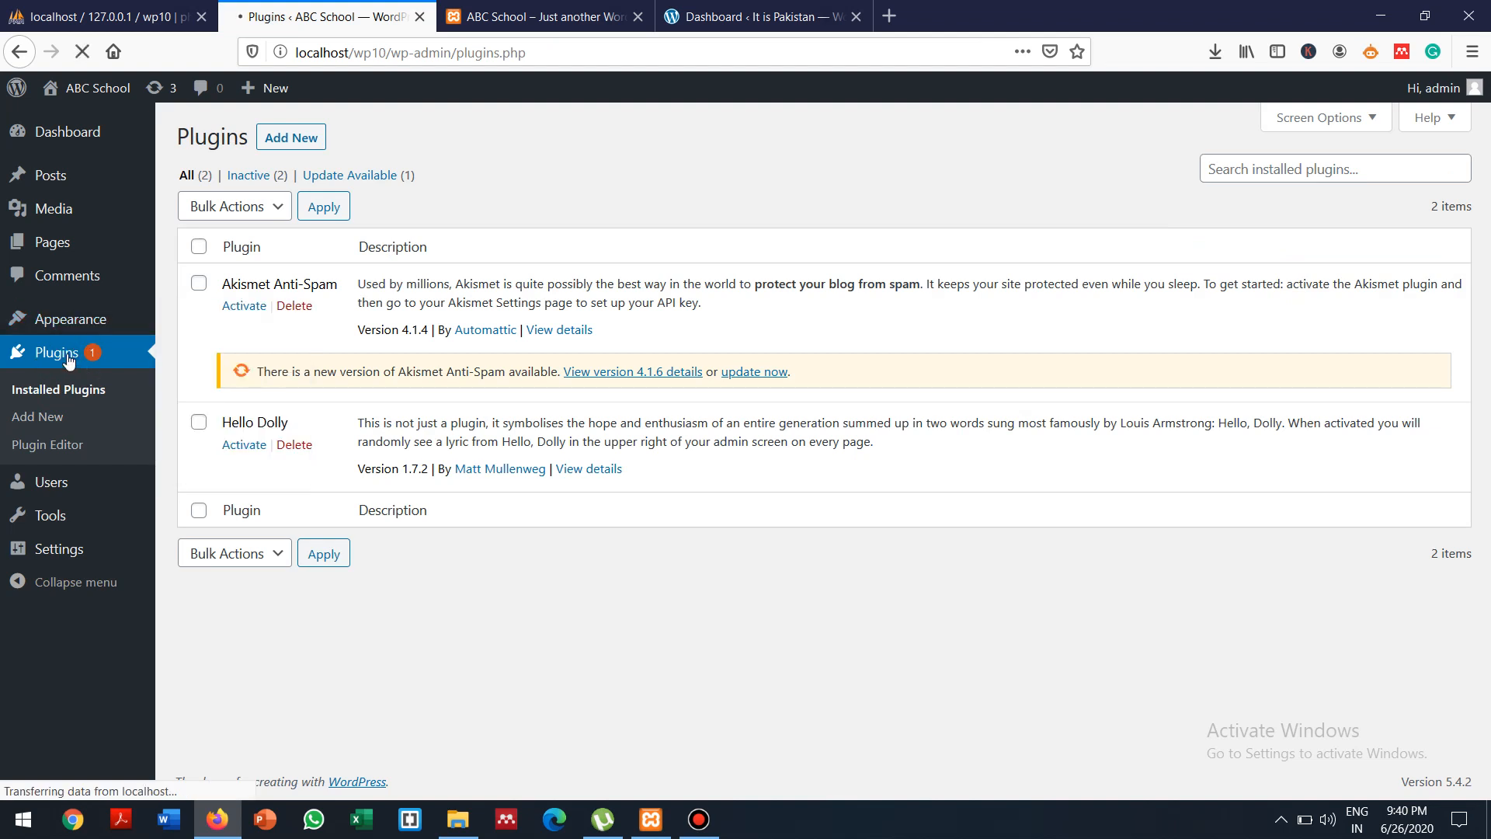
# Reopen the page for adding plugins and search the directory for "elemnetor"
pyautogui.click(302, 142)
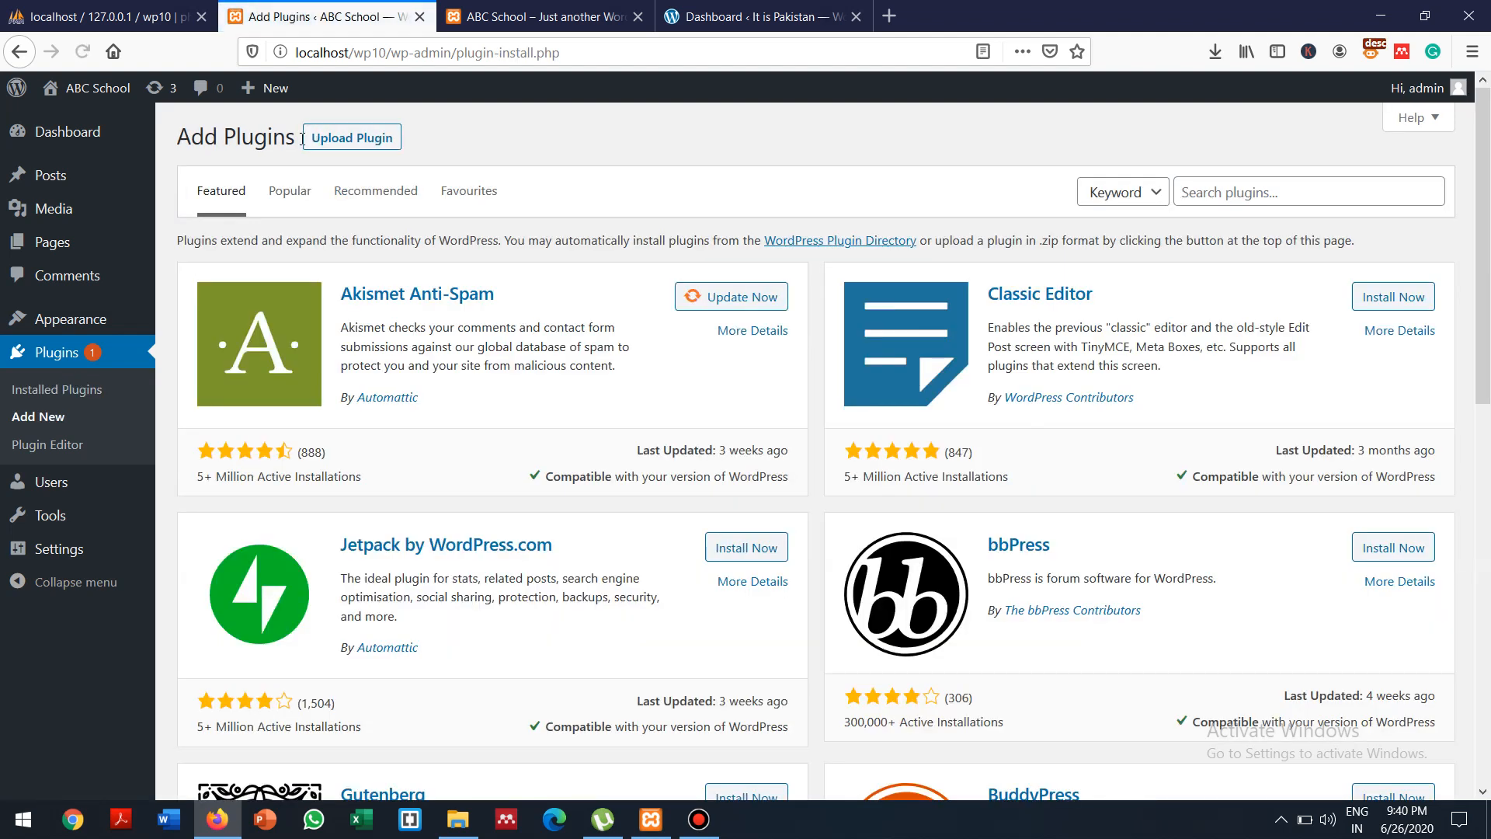
pyautogui.click(1308, 201)
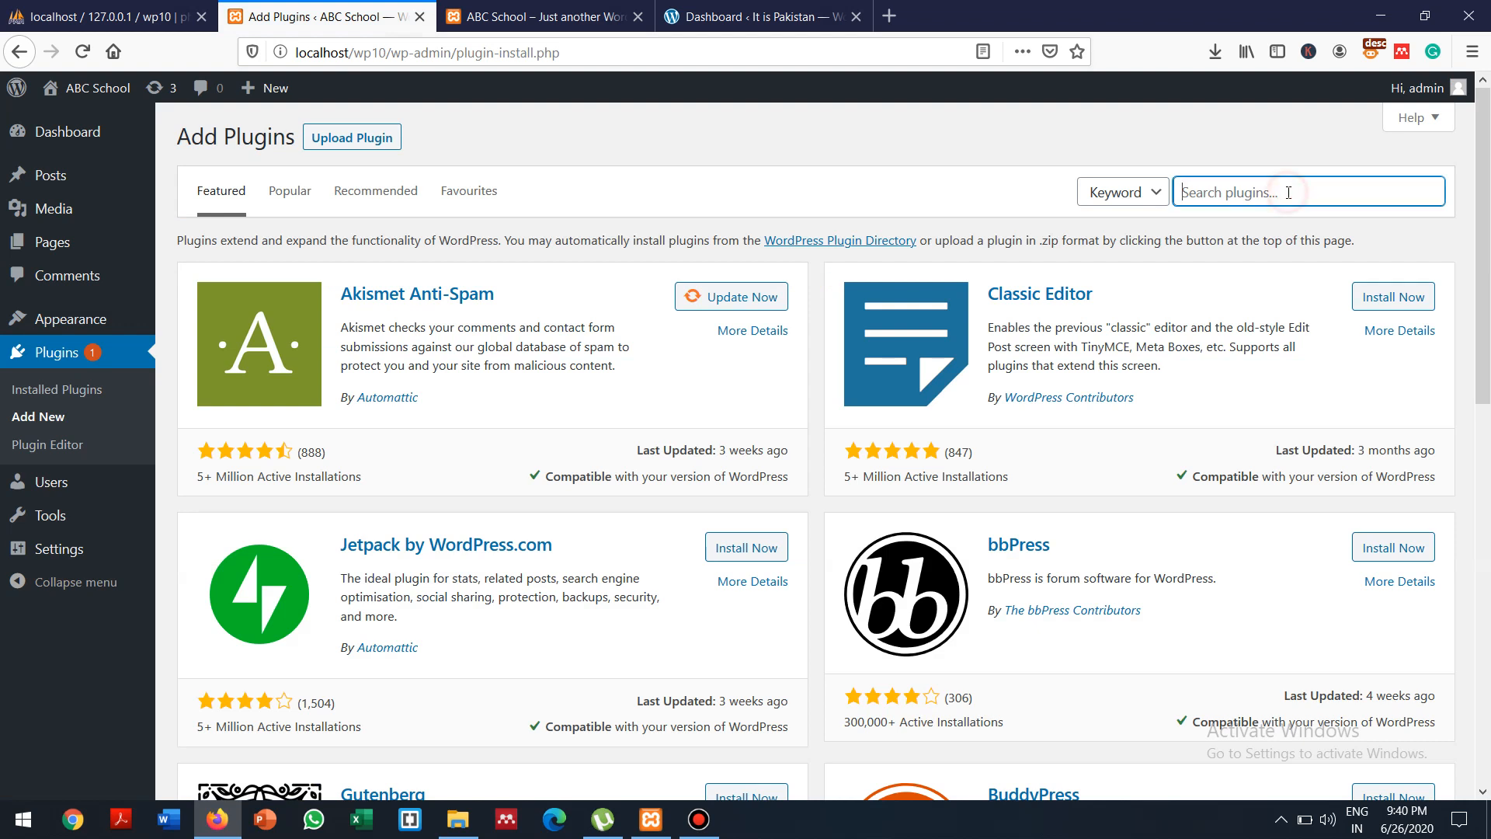
pyautogui.write('elemnetor')
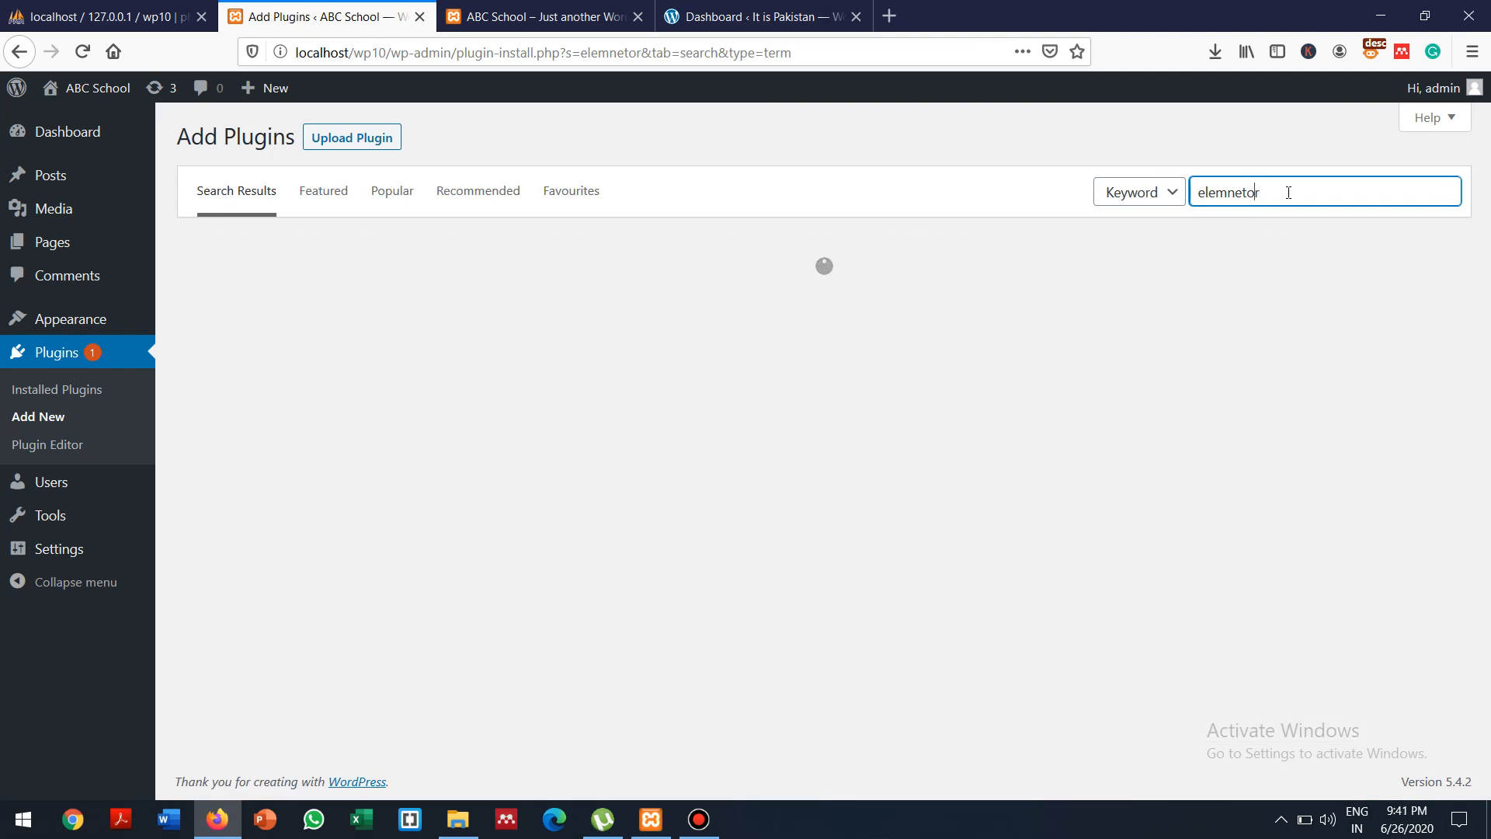
# Correct the plugin search to "elementor" and try to install Elementor Page Builder again
pyautogui.write('e')
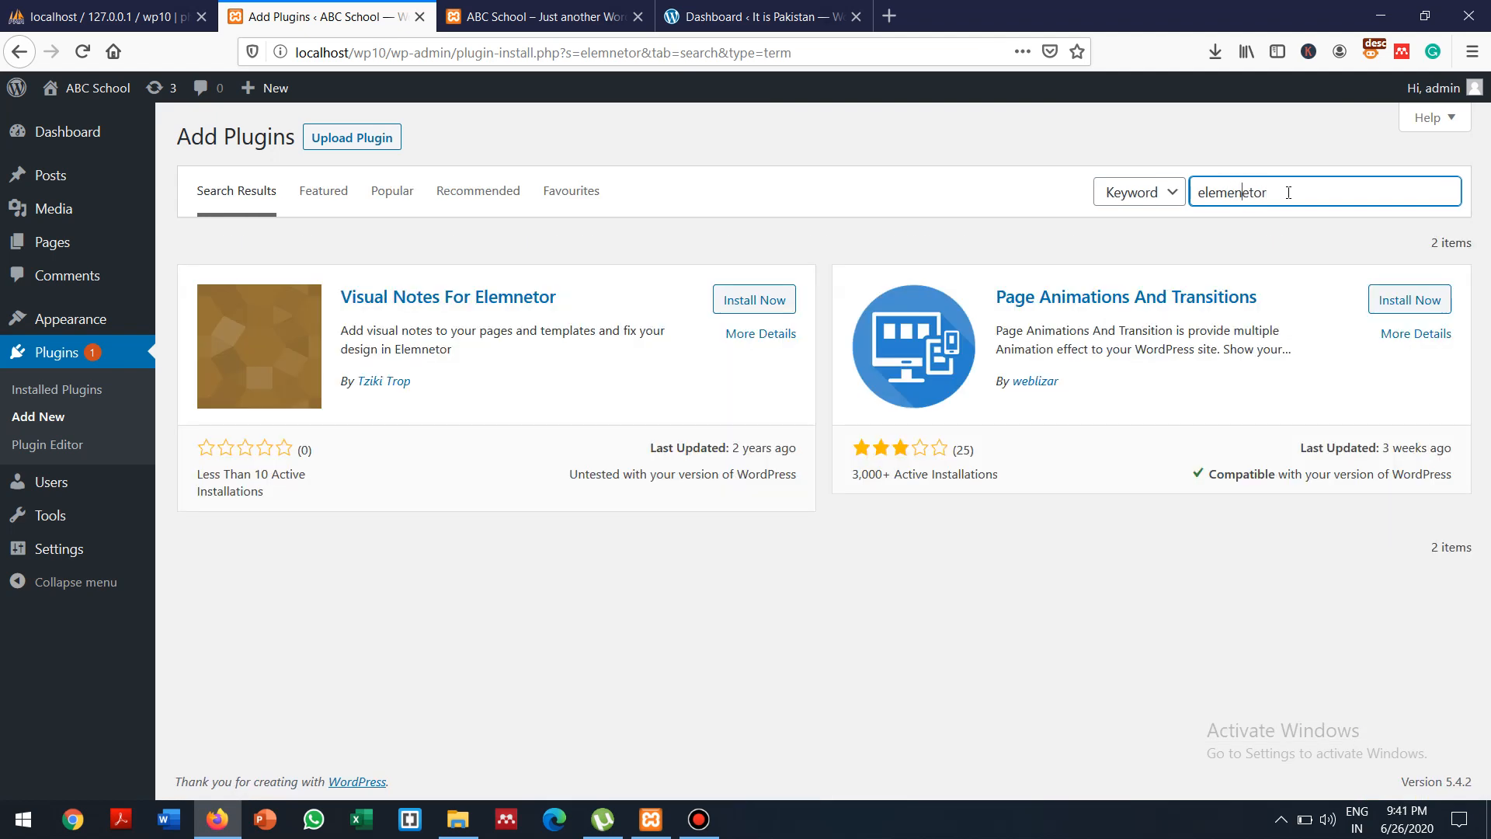
pyautogui.press('BackSpace')
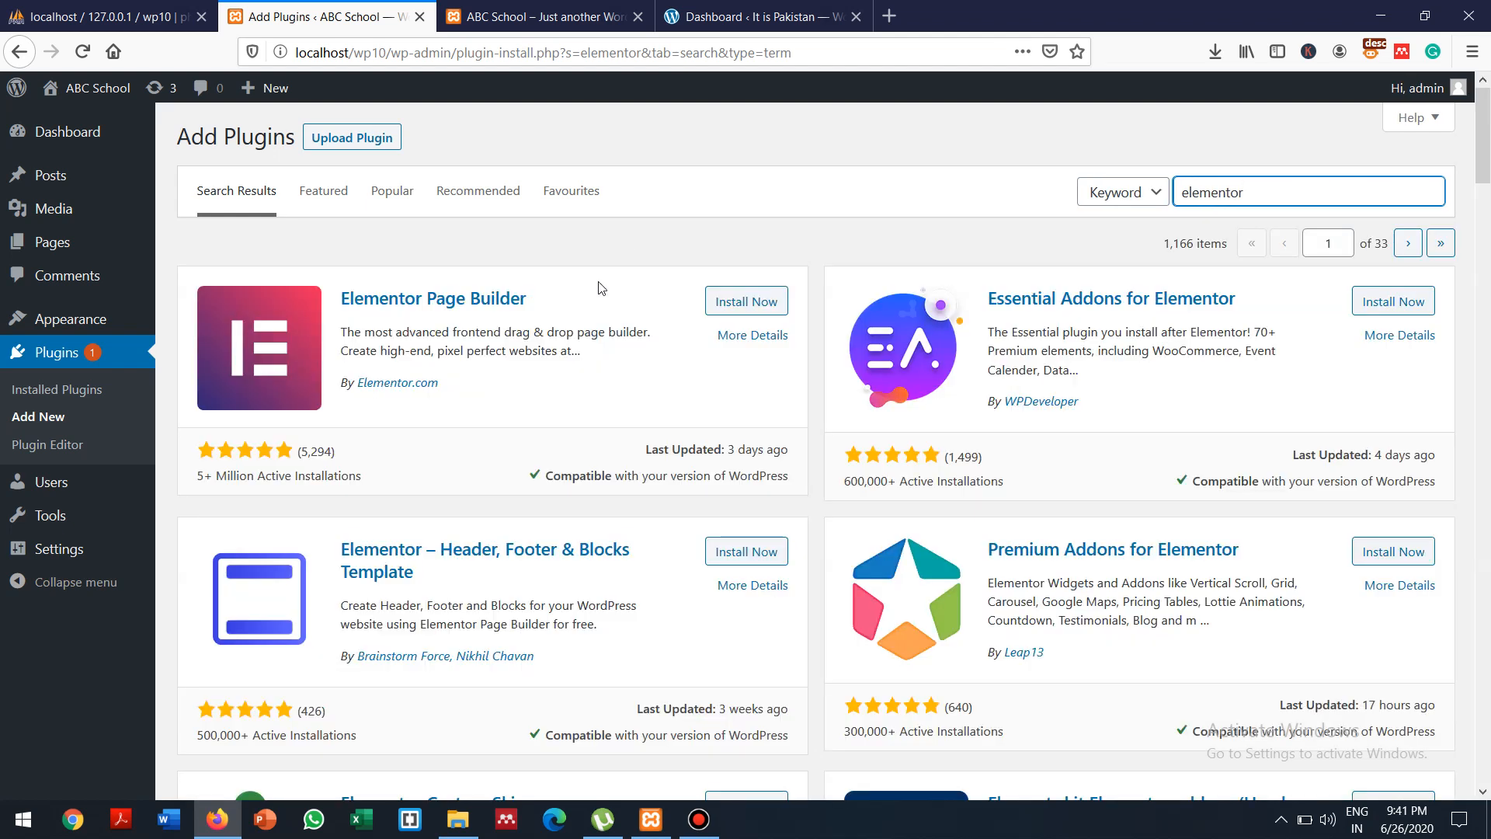
pyautogui.click(727, 306)
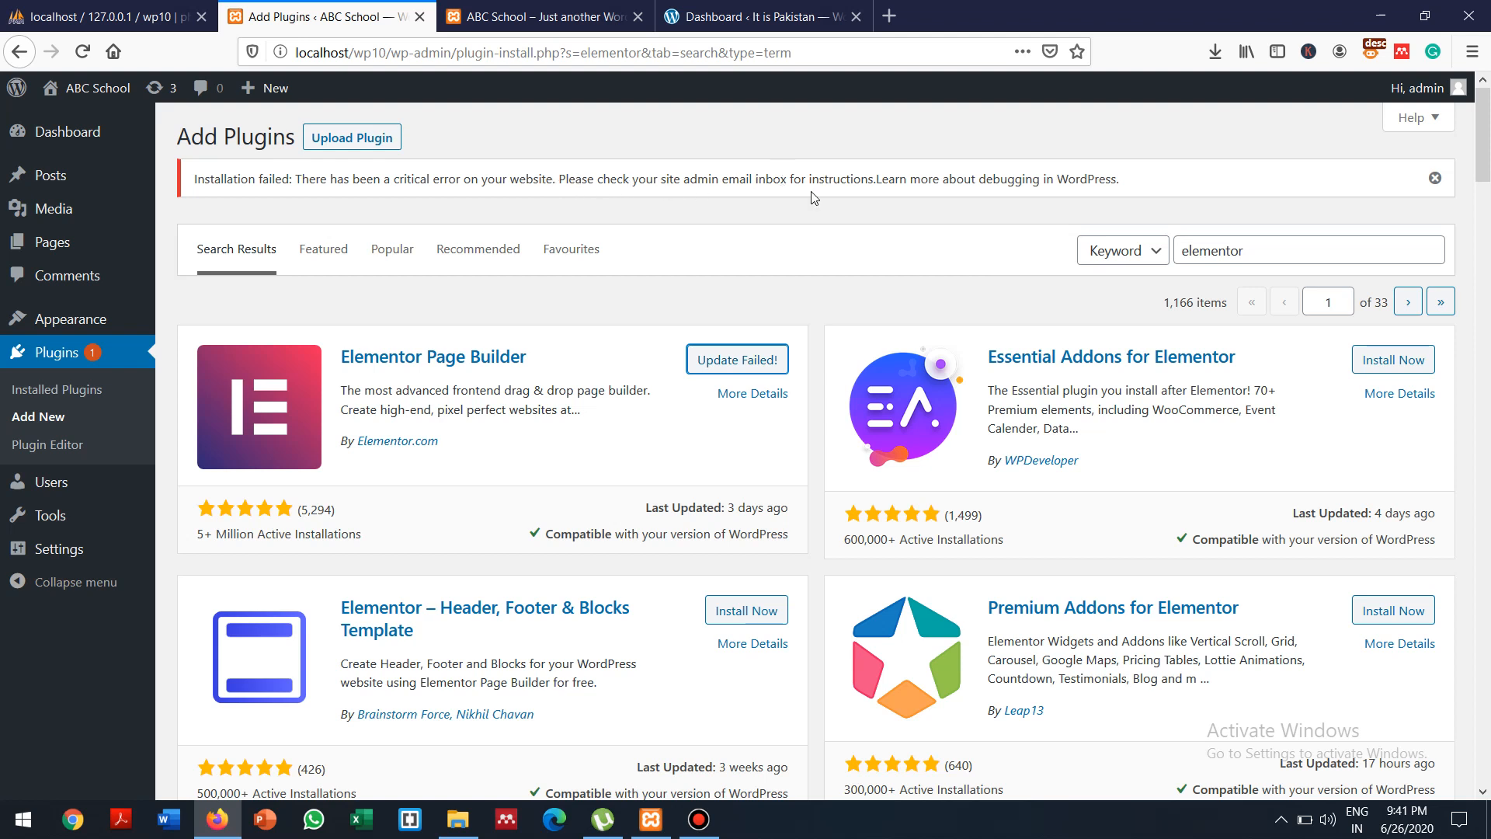
# Open Gmail in a new tab and check the two newest Google messages in the inbox for the site error instructions
pyautogui.click(890, 16)
pyautogui.write('gmail')
pyautogui.press('Return')
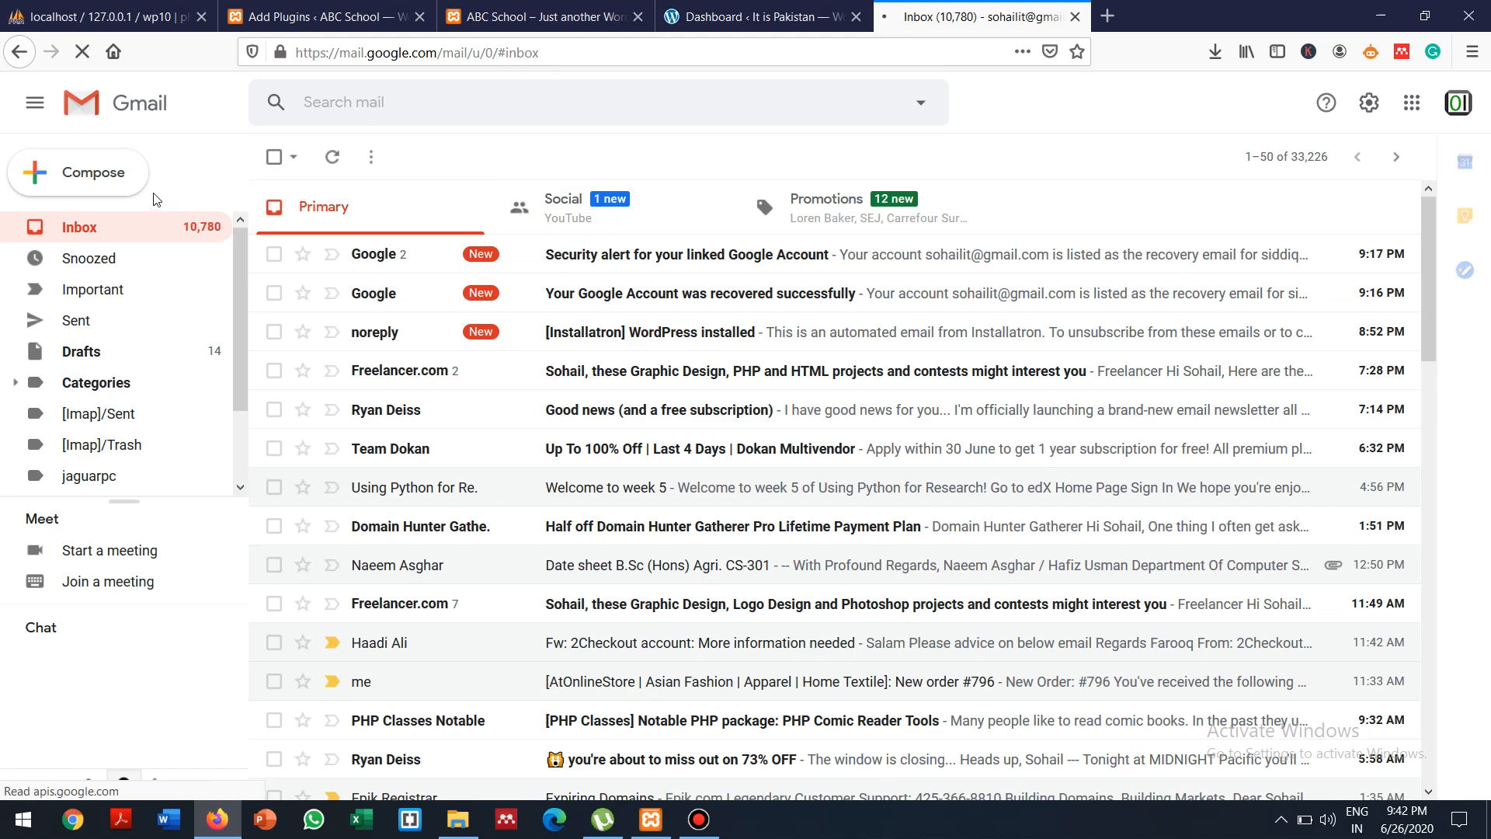
pyautogui.click(90, 233)
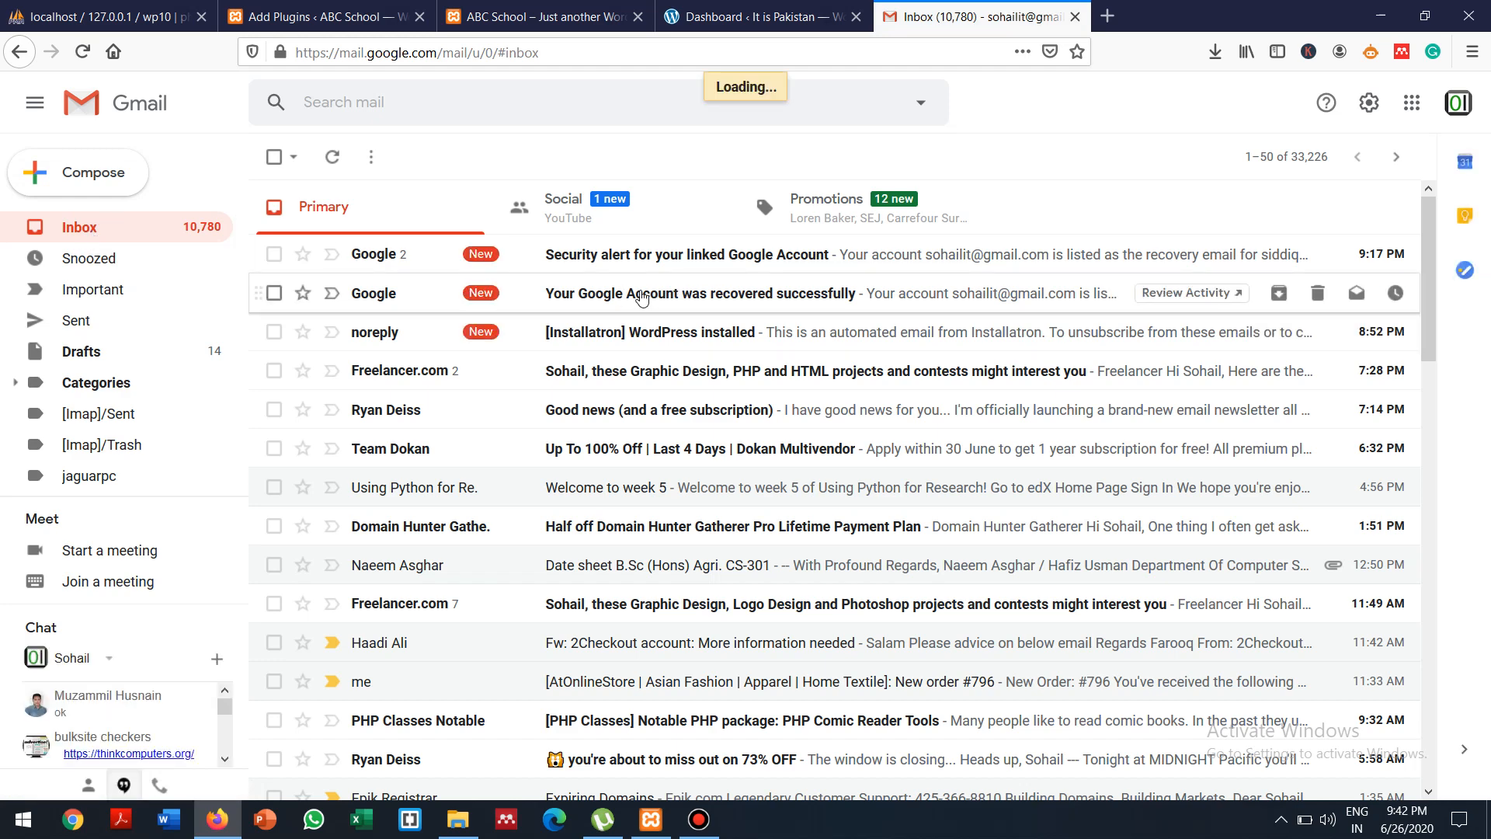
pyautogui.click(642, 296)
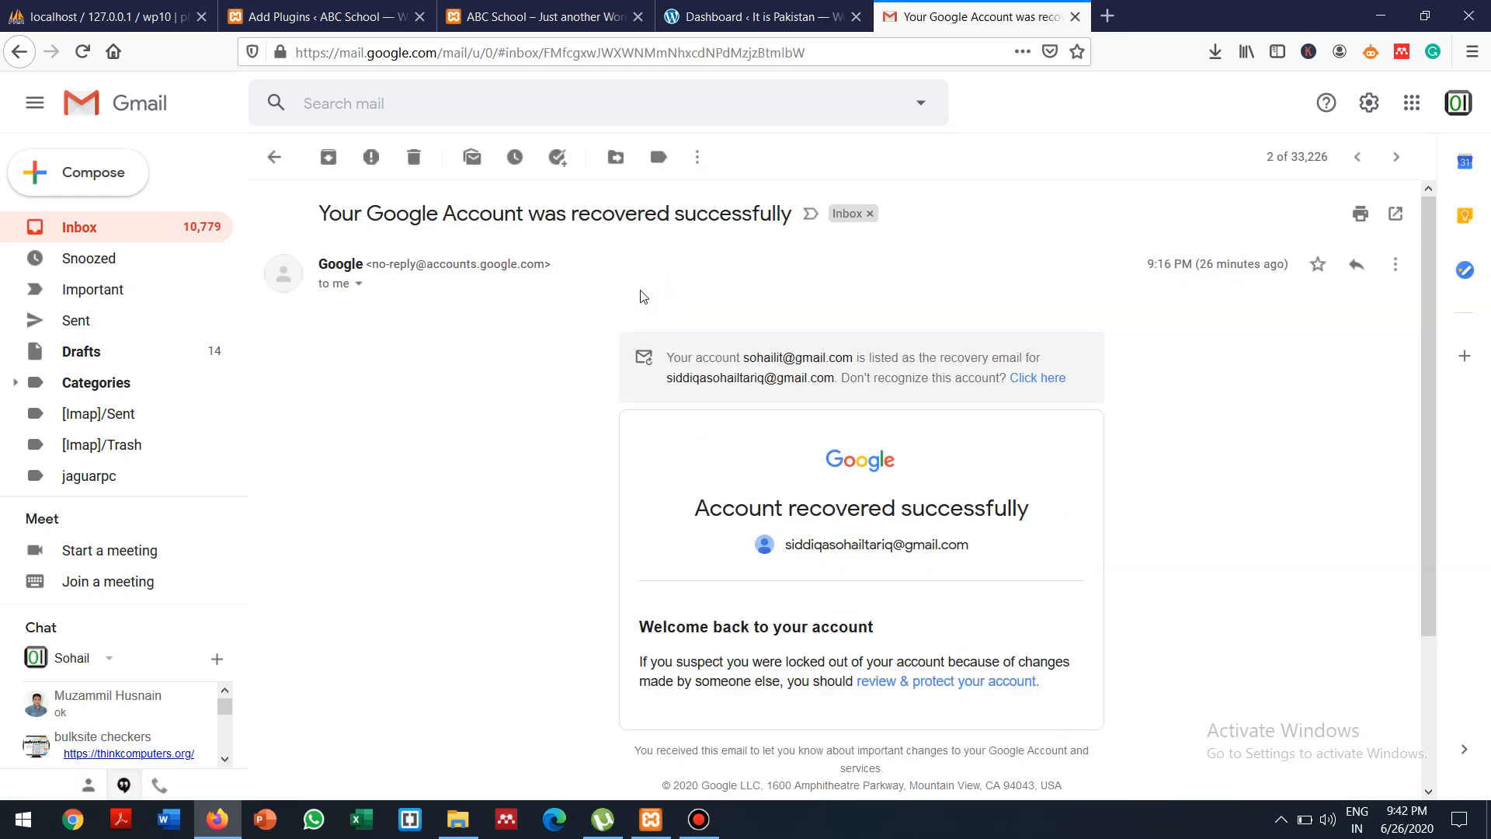
pyautogui.hotkey('alt', 'Left')
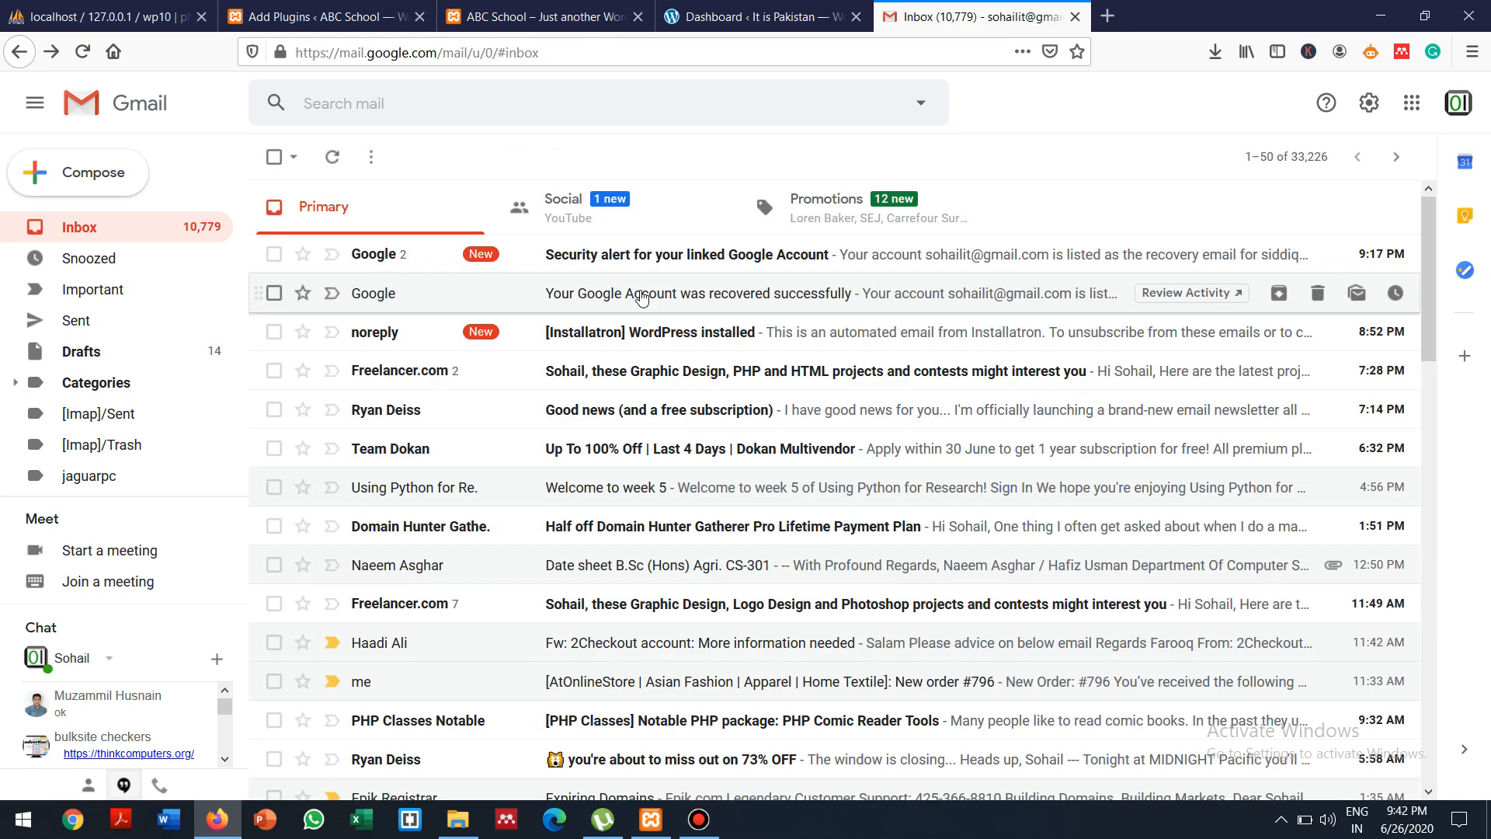
pyautogui.click(611, 252)
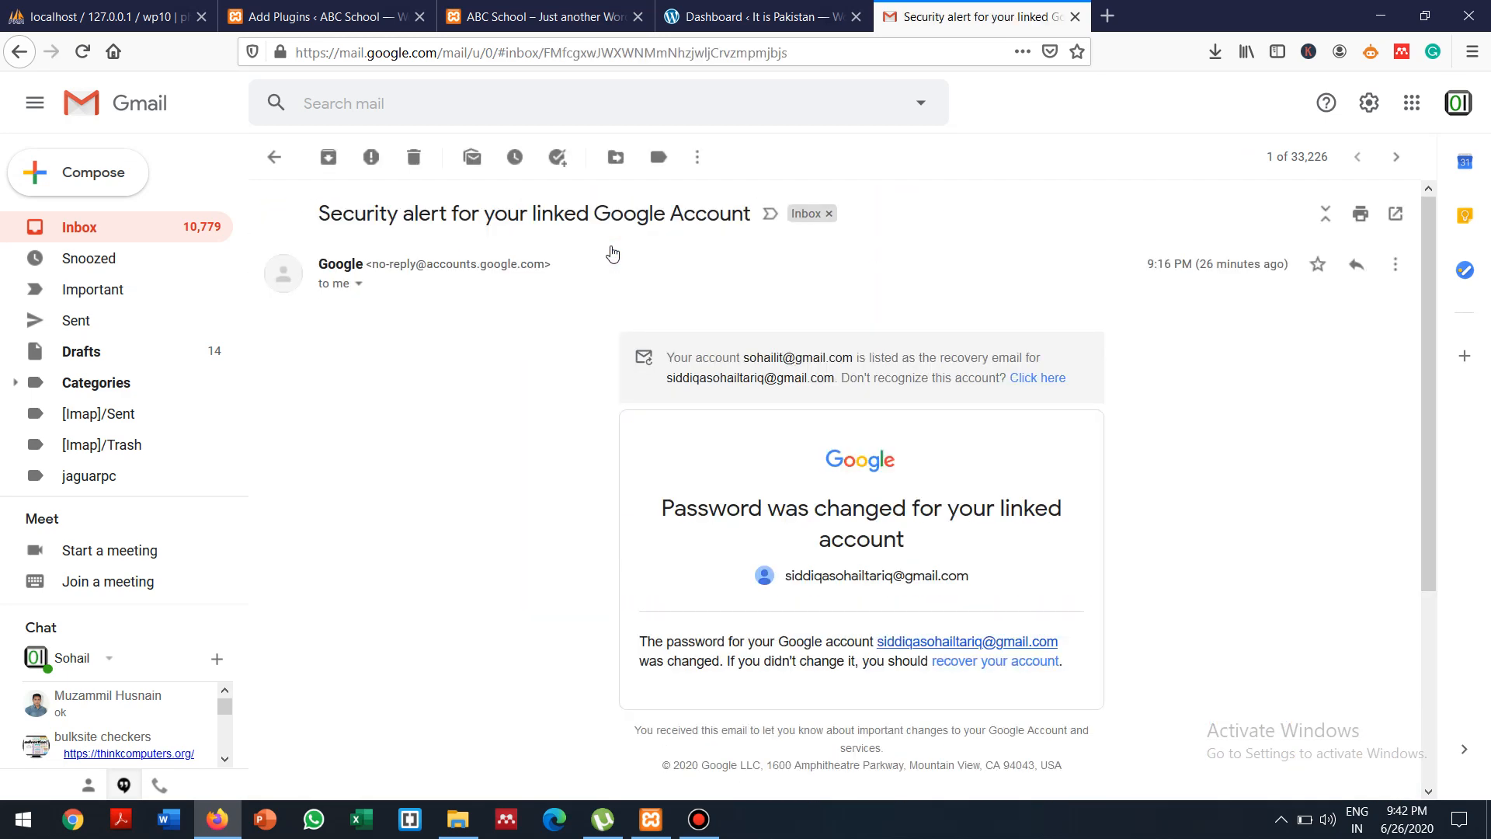
pyautogui.hotkey('alt', 'Left')
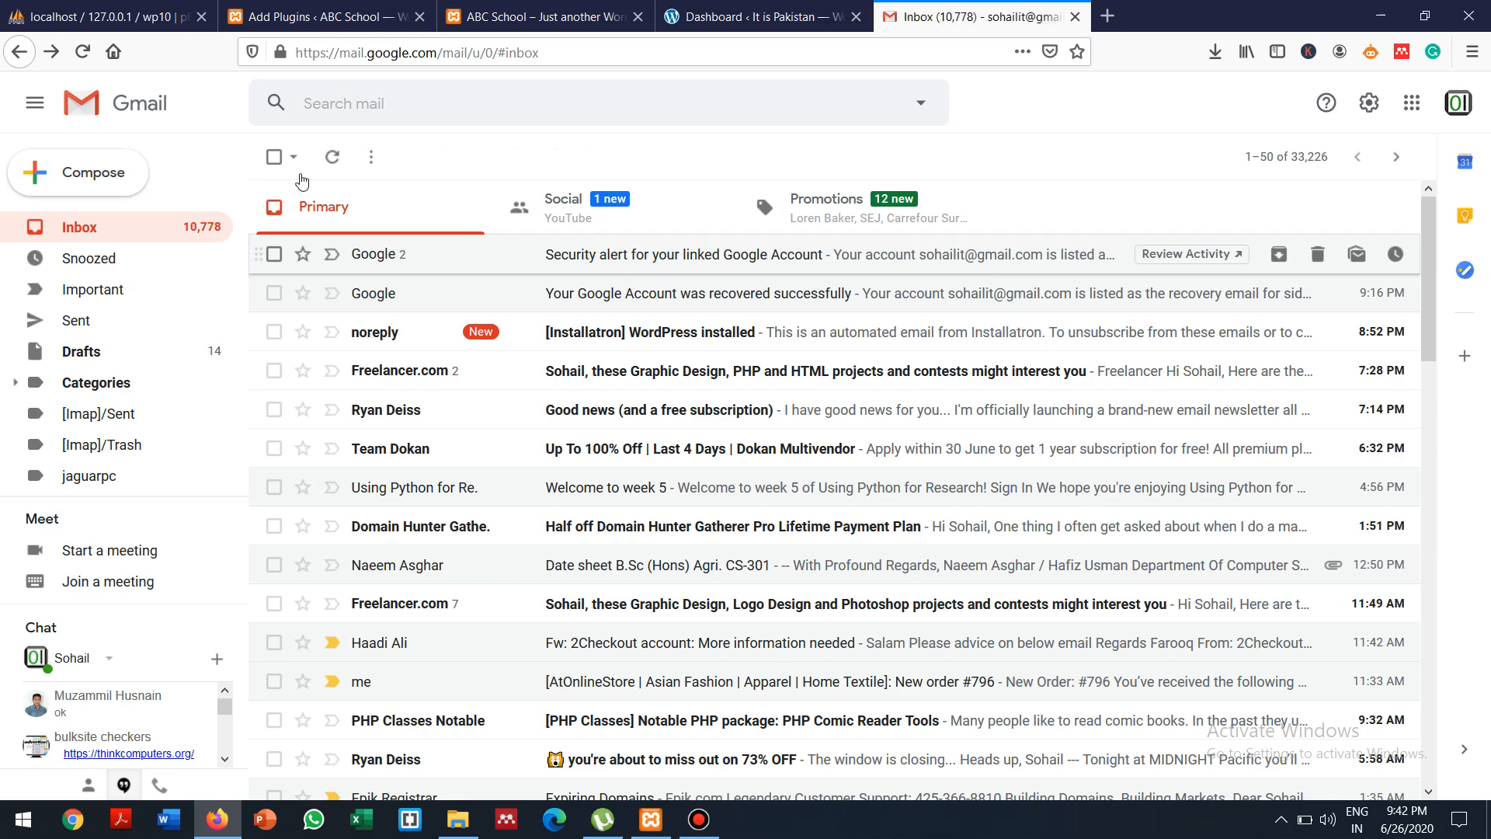
pyautogui.click(93, 225)
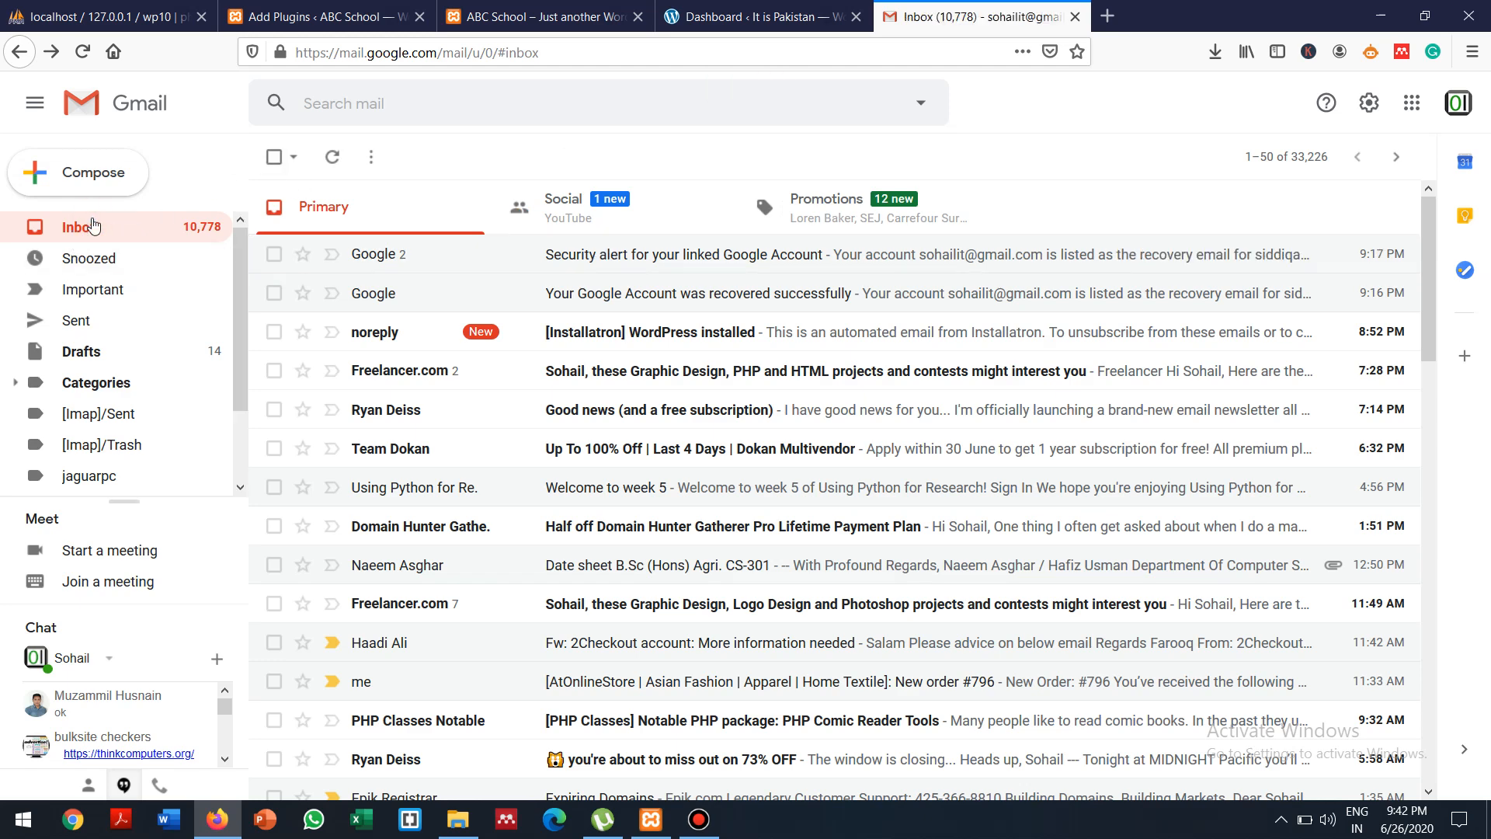
# Expand the mailbox's folder list, check the Spam folder for the WordPress error message, and return to the inbox
pyautogui.click(239, 464)
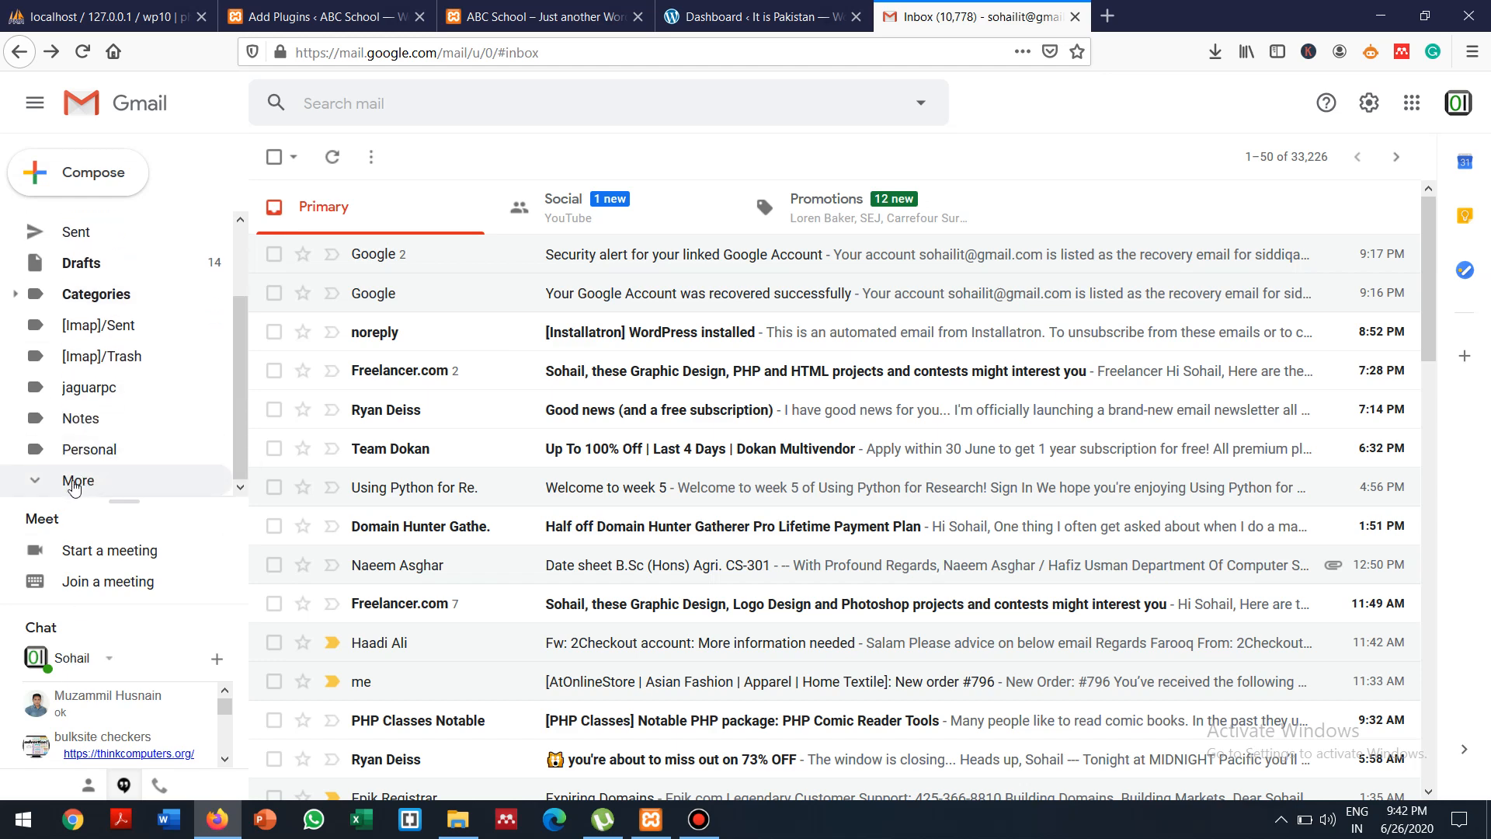
pyautogui.click(40, 485)
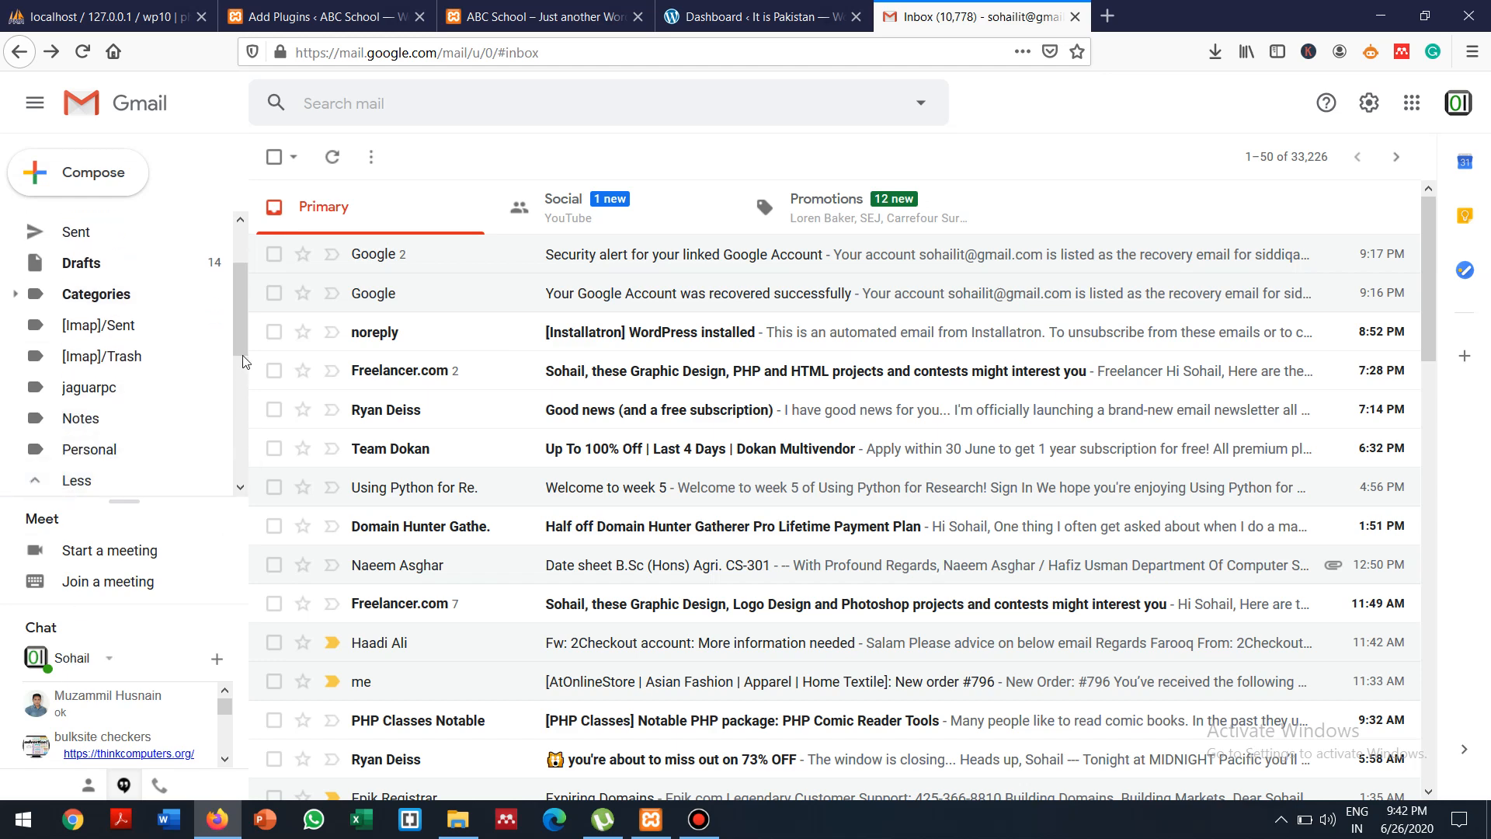
pyautogui.moveTo(242, 355); pyautogui.dragTo(243, 482)
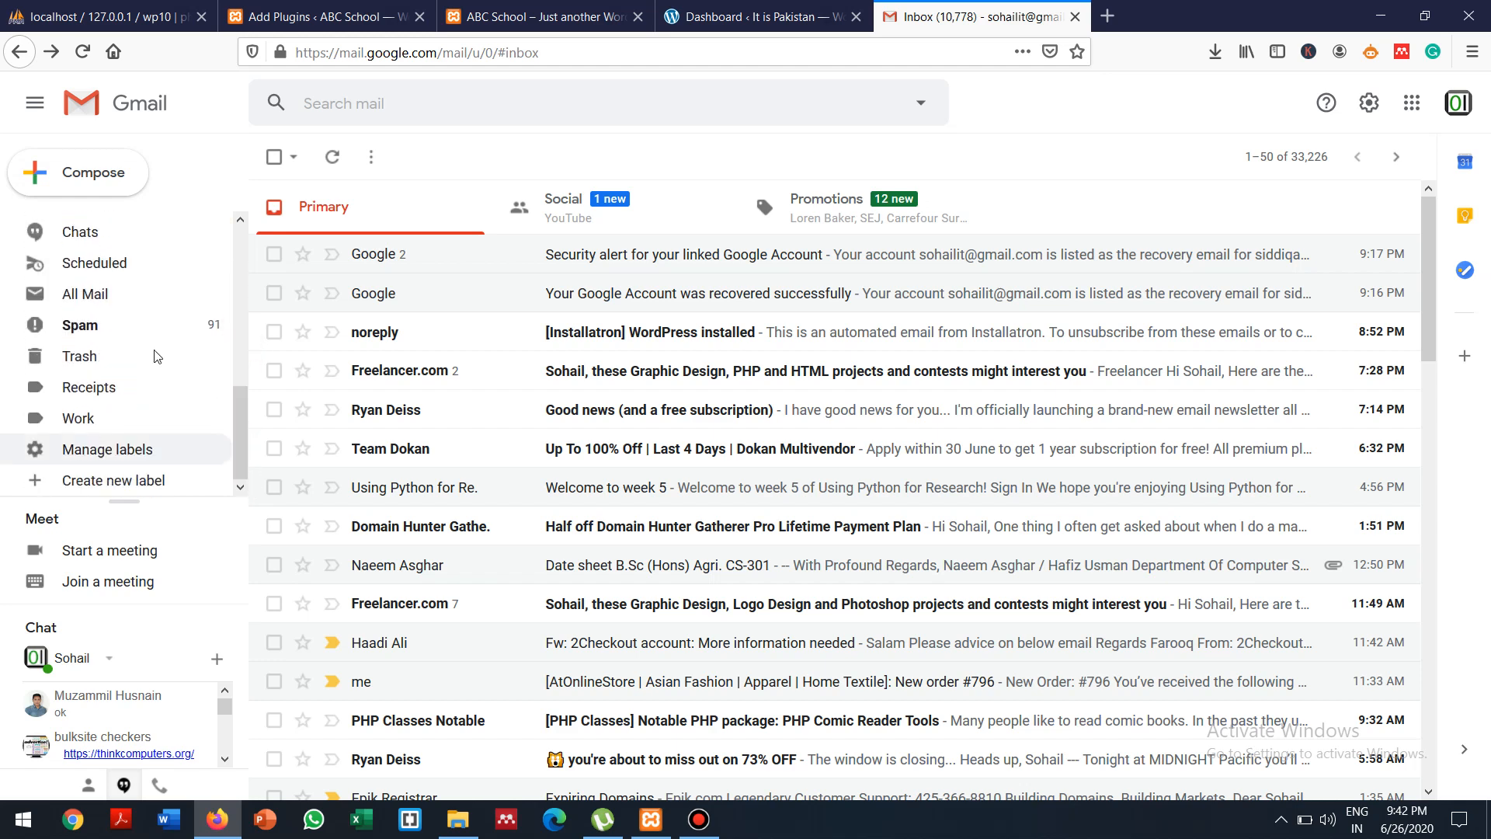
pyautogui.click(93, 325)
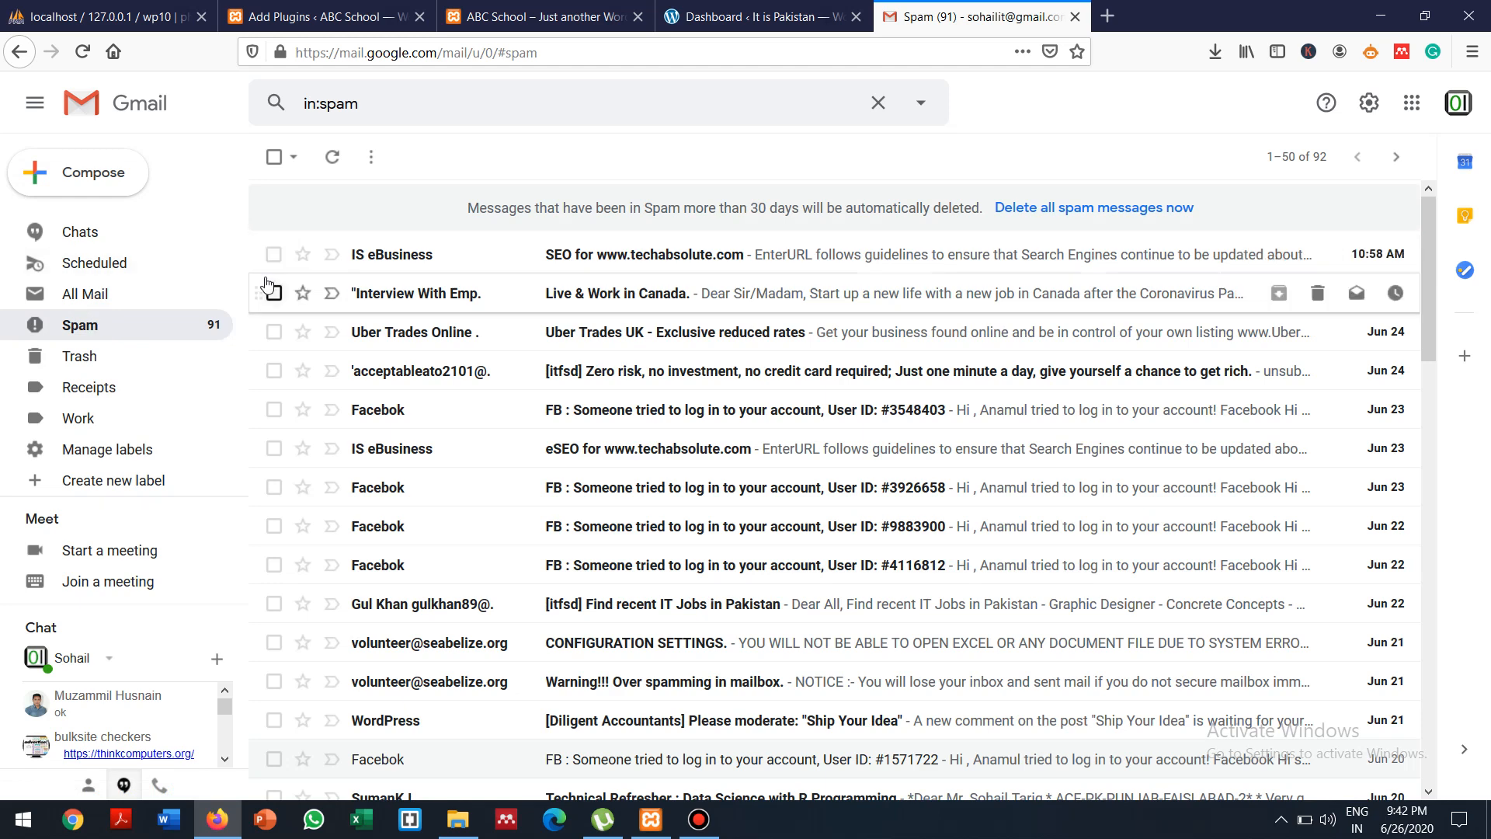
pyautogui.moveTo(242, 435); pyautogui.dragTo(243, 275)
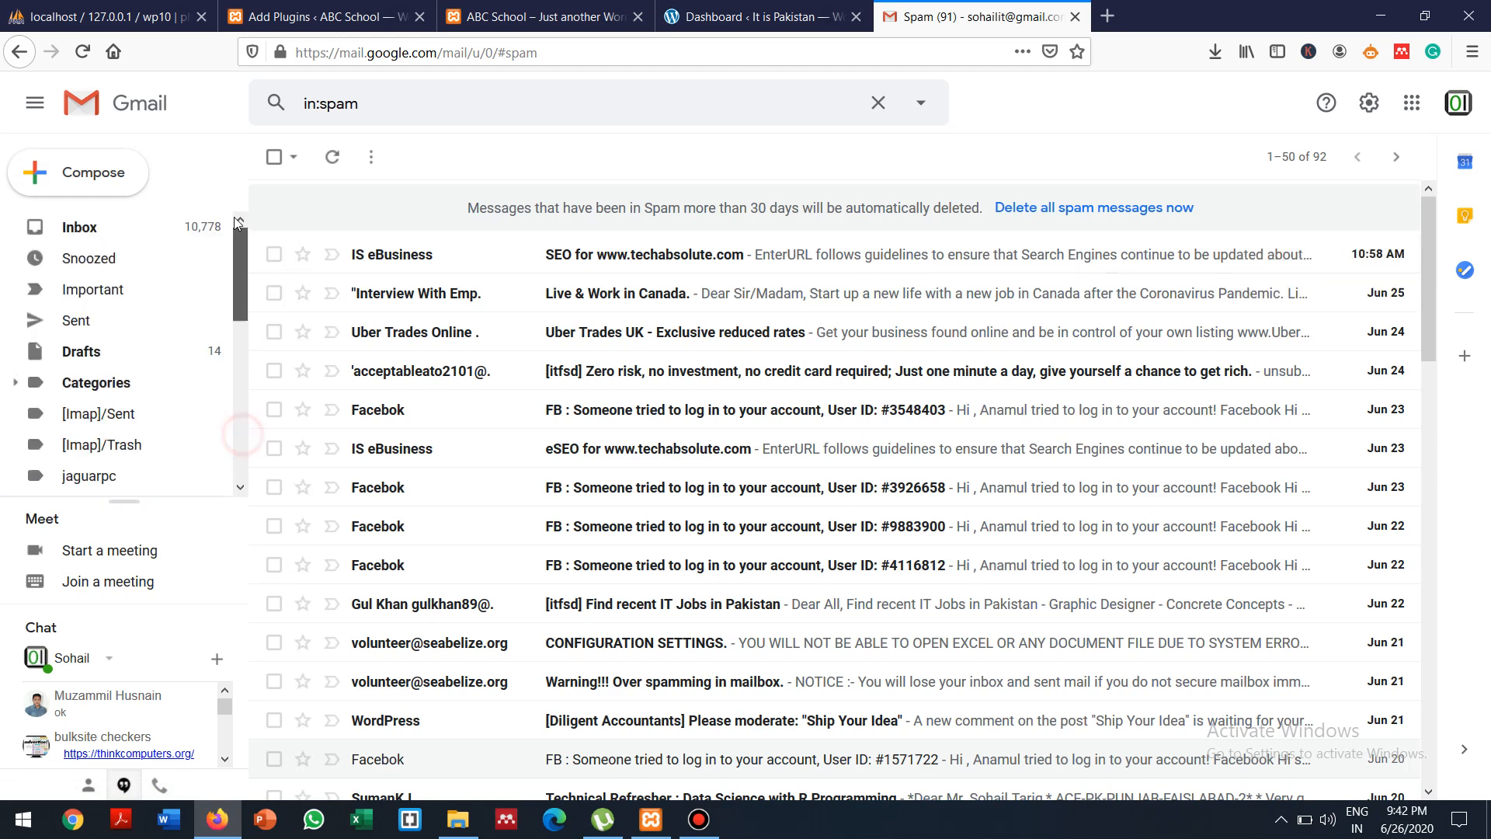
pyautogui.click(121, 225)
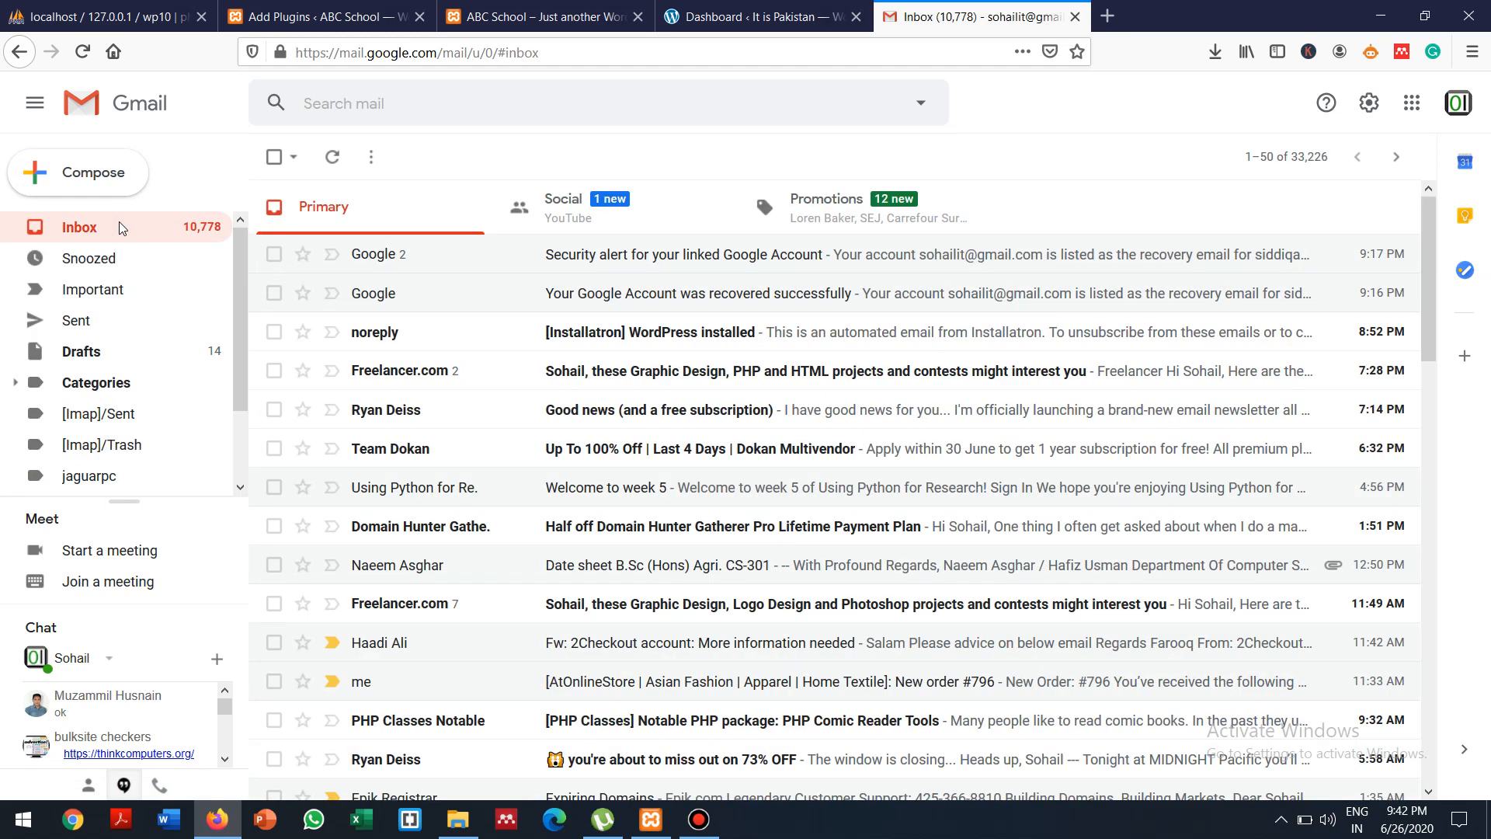
# Check the Promotions and Social categories of the inbox for the error message and return to Primary
pyautogui.click(581, 207)
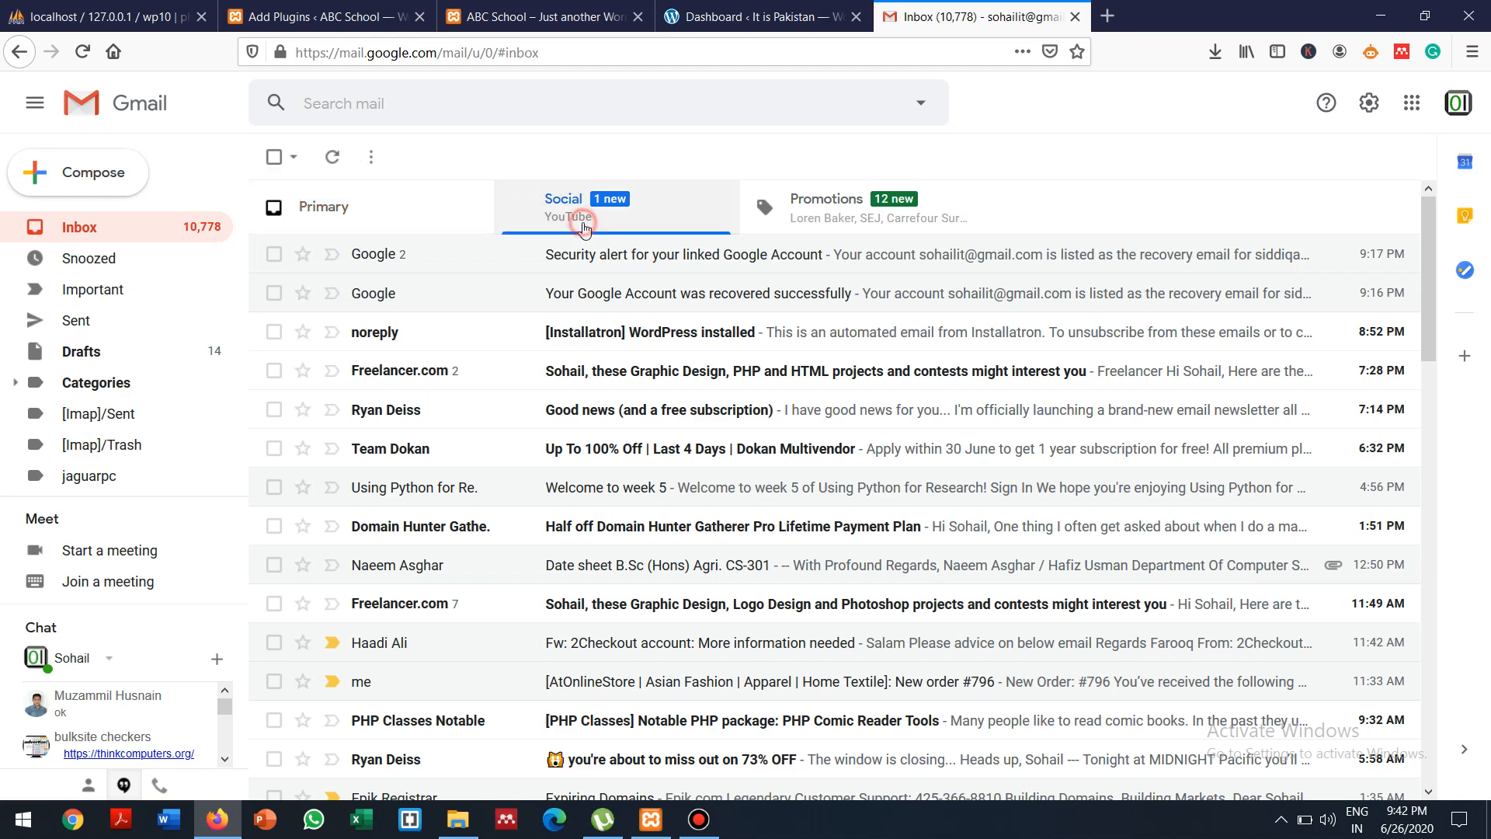
pyautogui.click(846, 204)
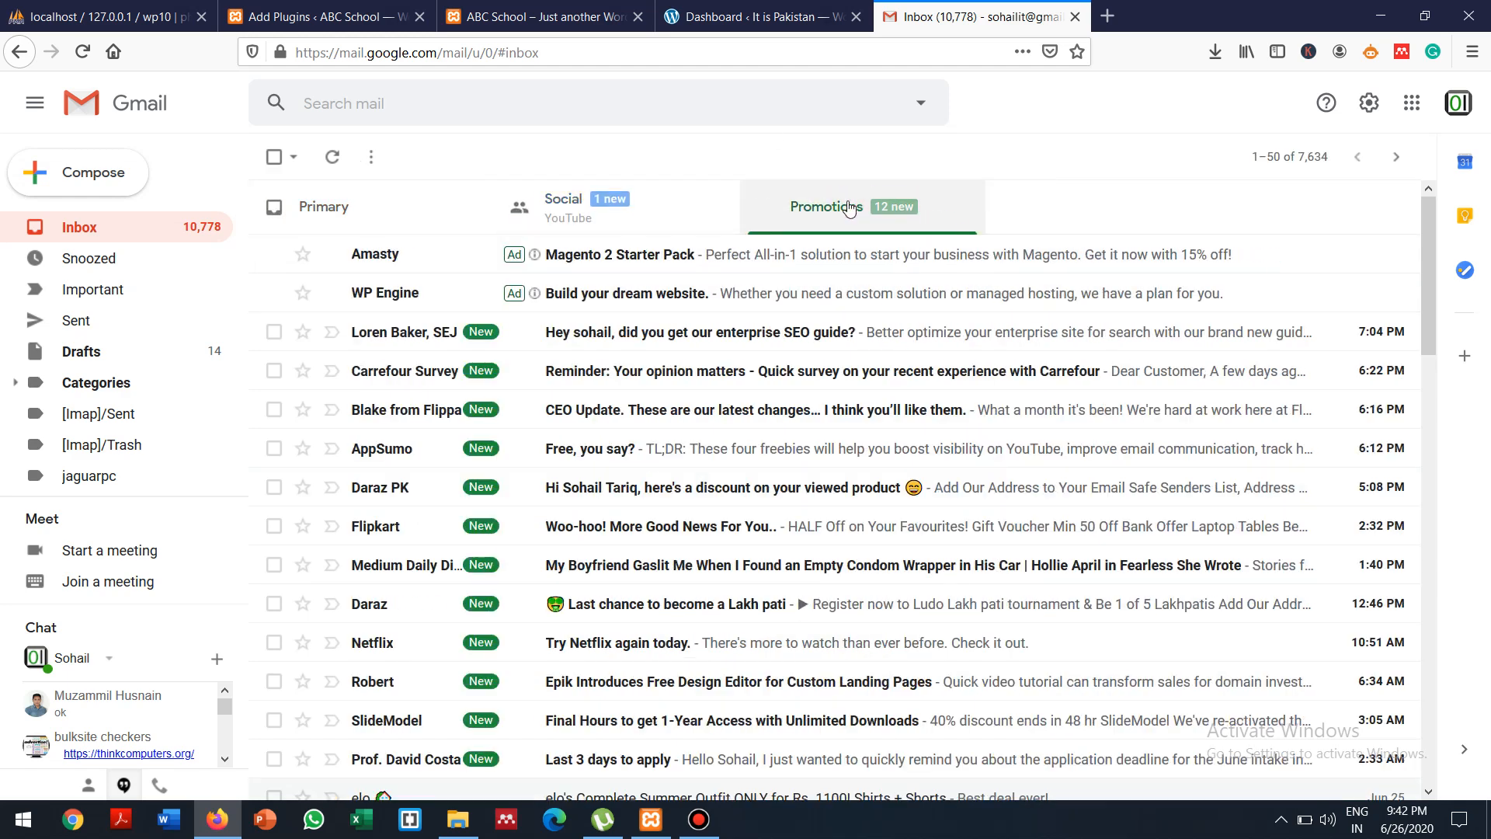
pyautogui.click(632, 206)
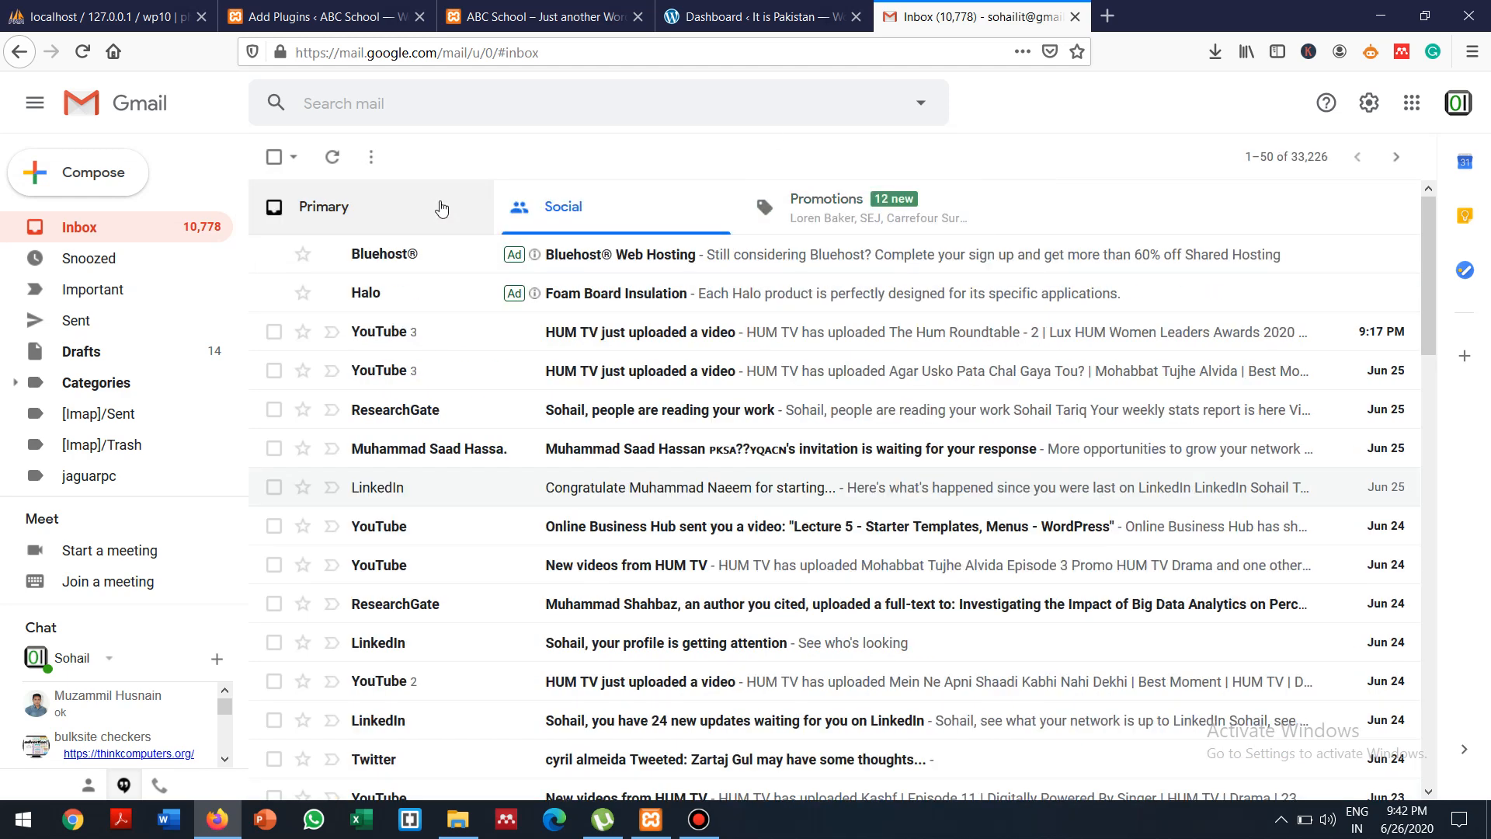
pyautogui.click(435, 207)
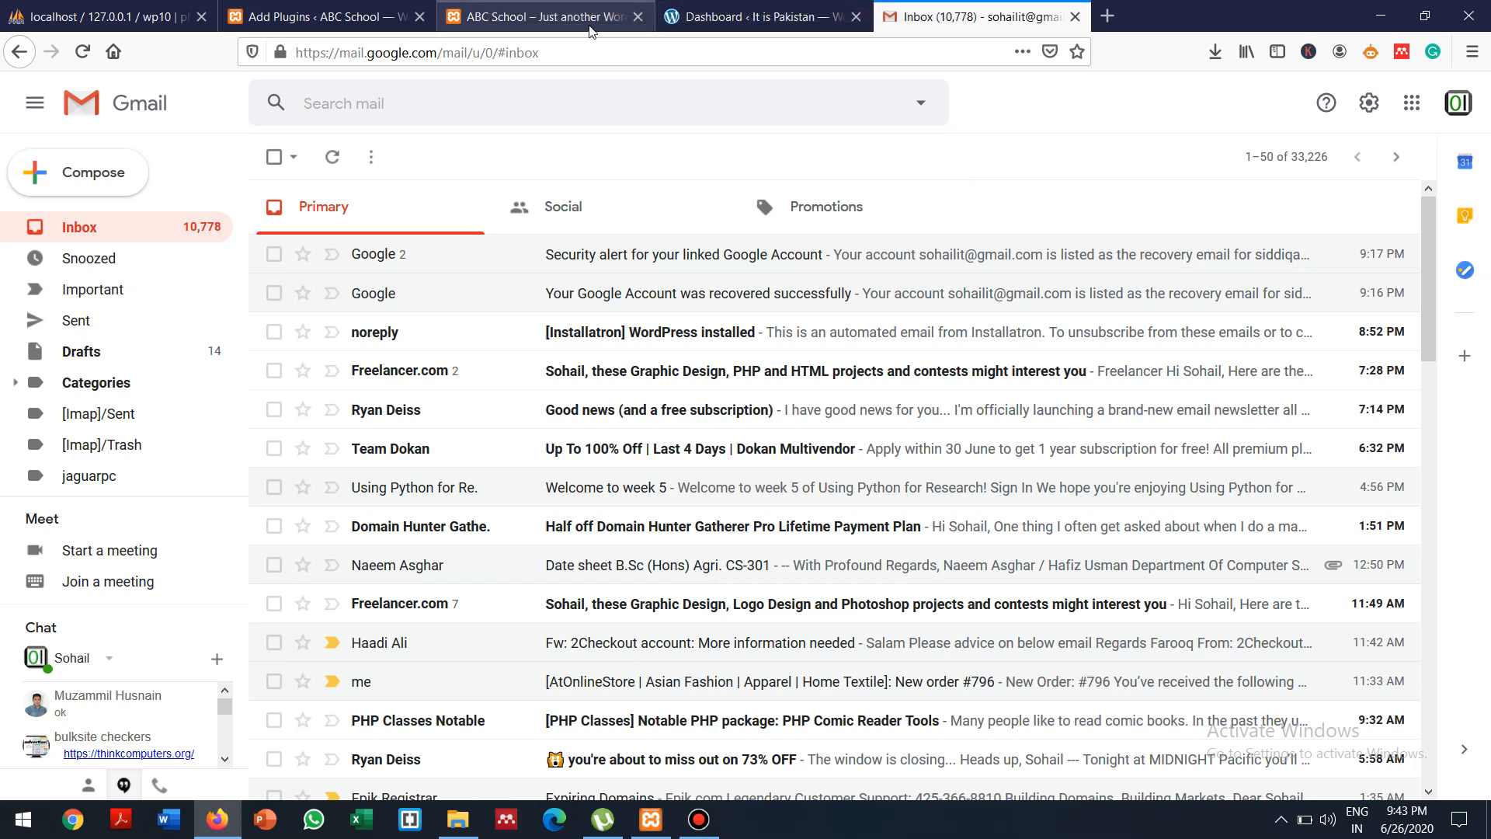
# View the It is Pakistan dashboard and the ABC School home page, ending on the ABC School page for adding plugins
pyautogui.click(672, 27)
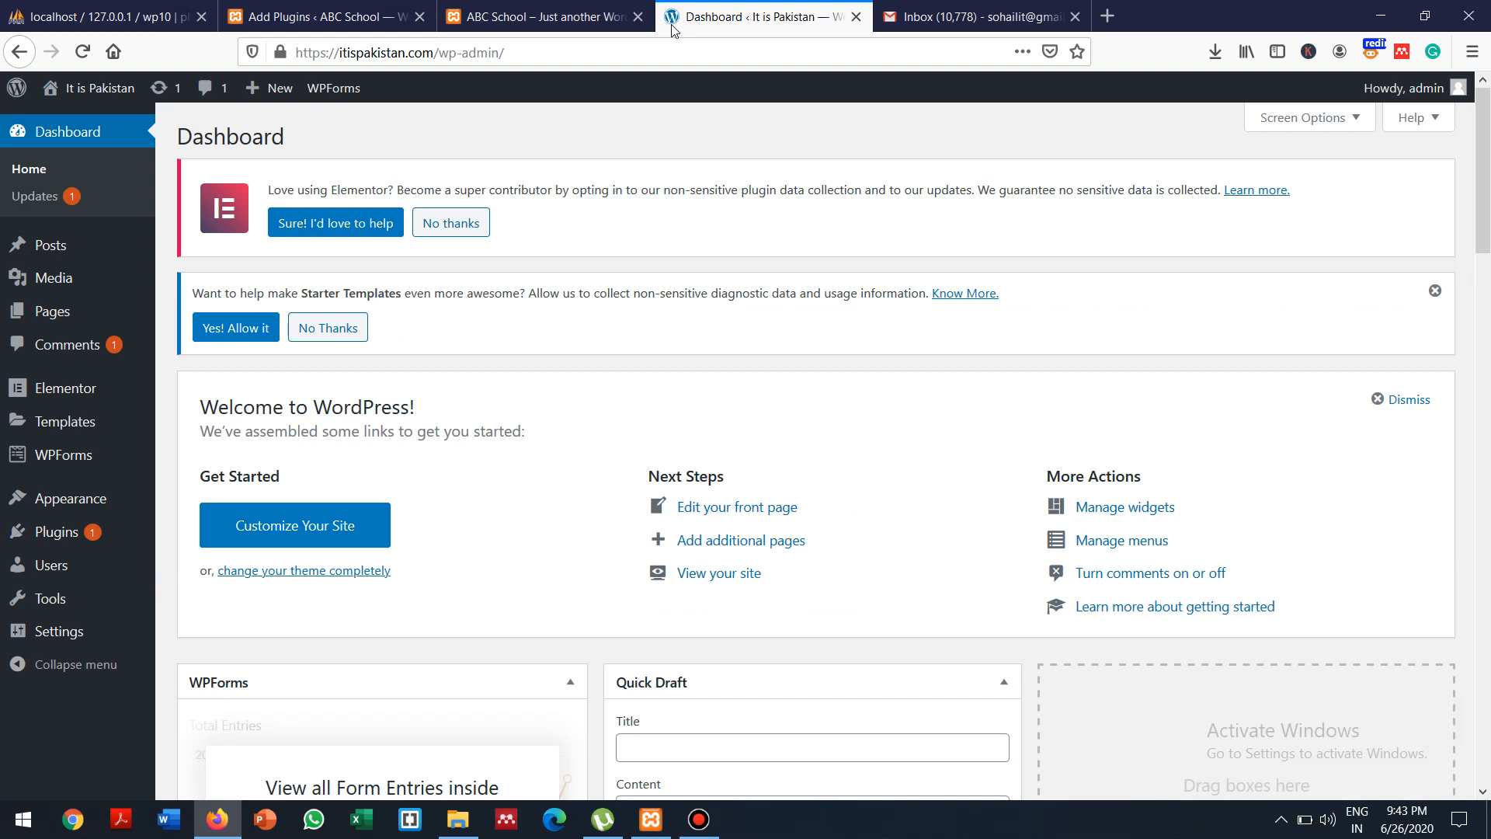
pyautogui.click(573, 6)
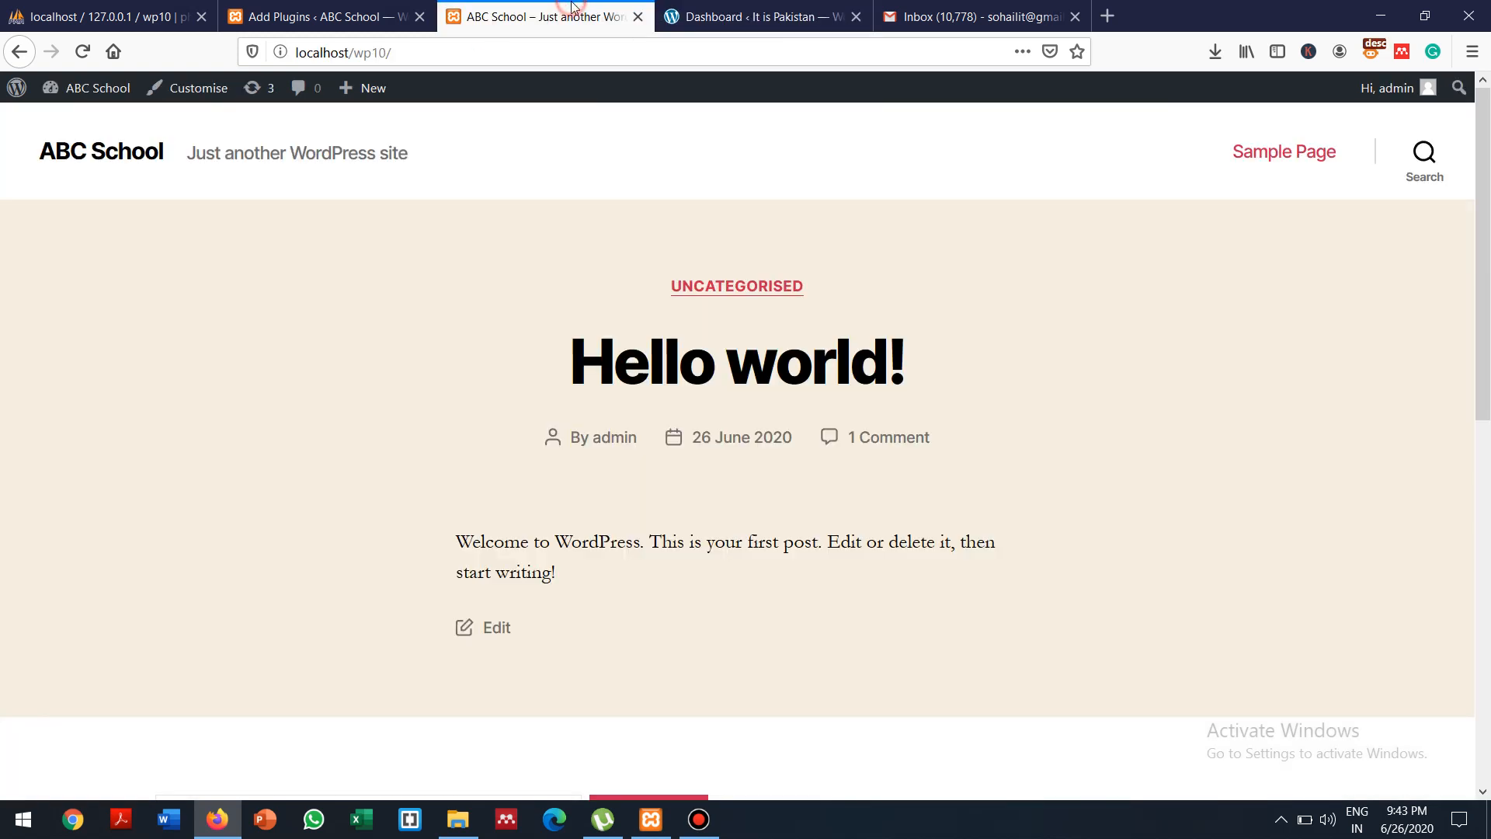
pyautogui.click(309, 8)
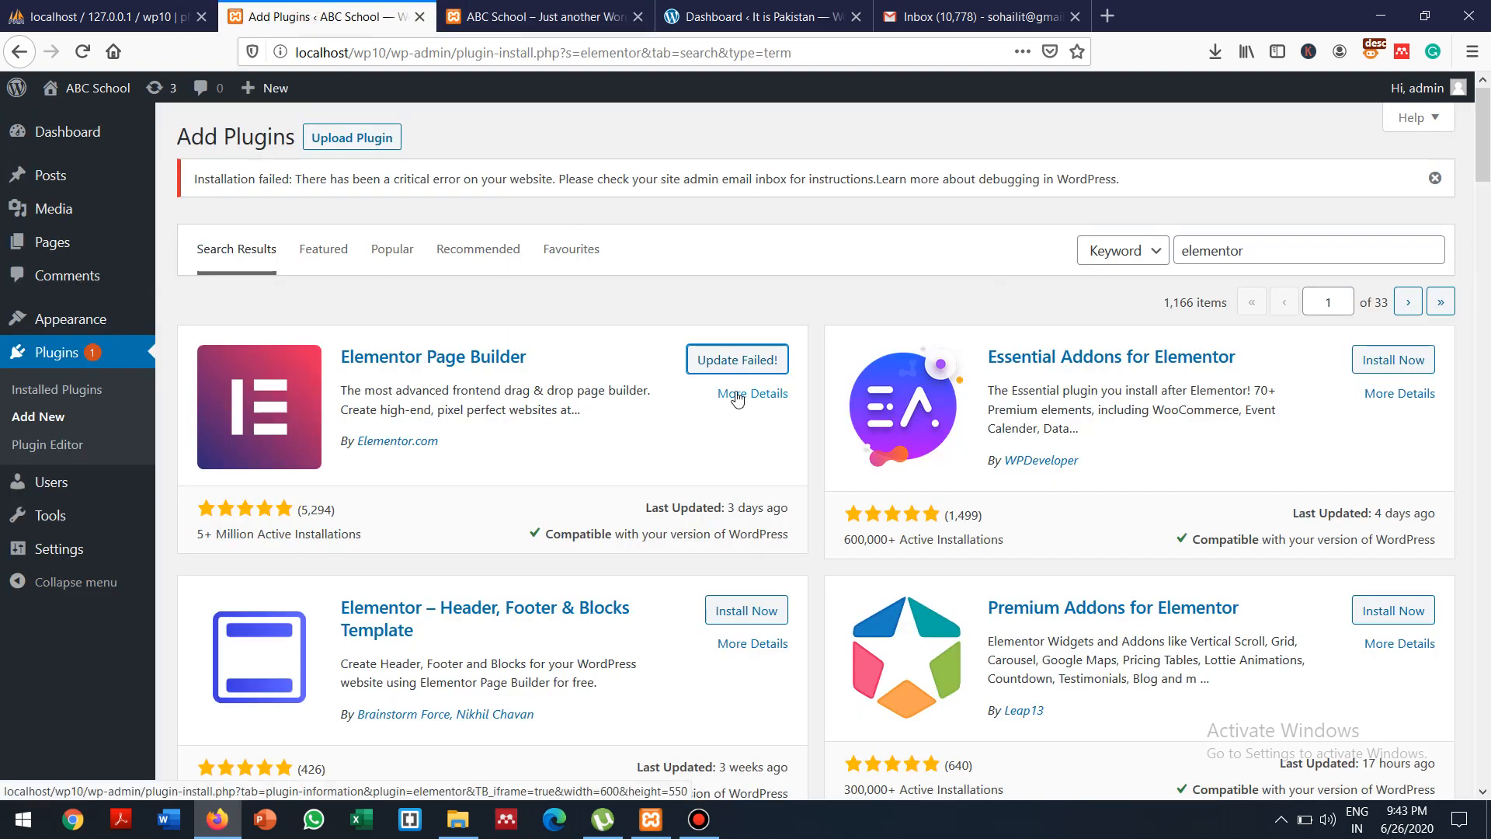
# Search the web for "elementor page builder" in a new tab and open the plugin's WordPress.org page
pyautogui.click(1108, 16)
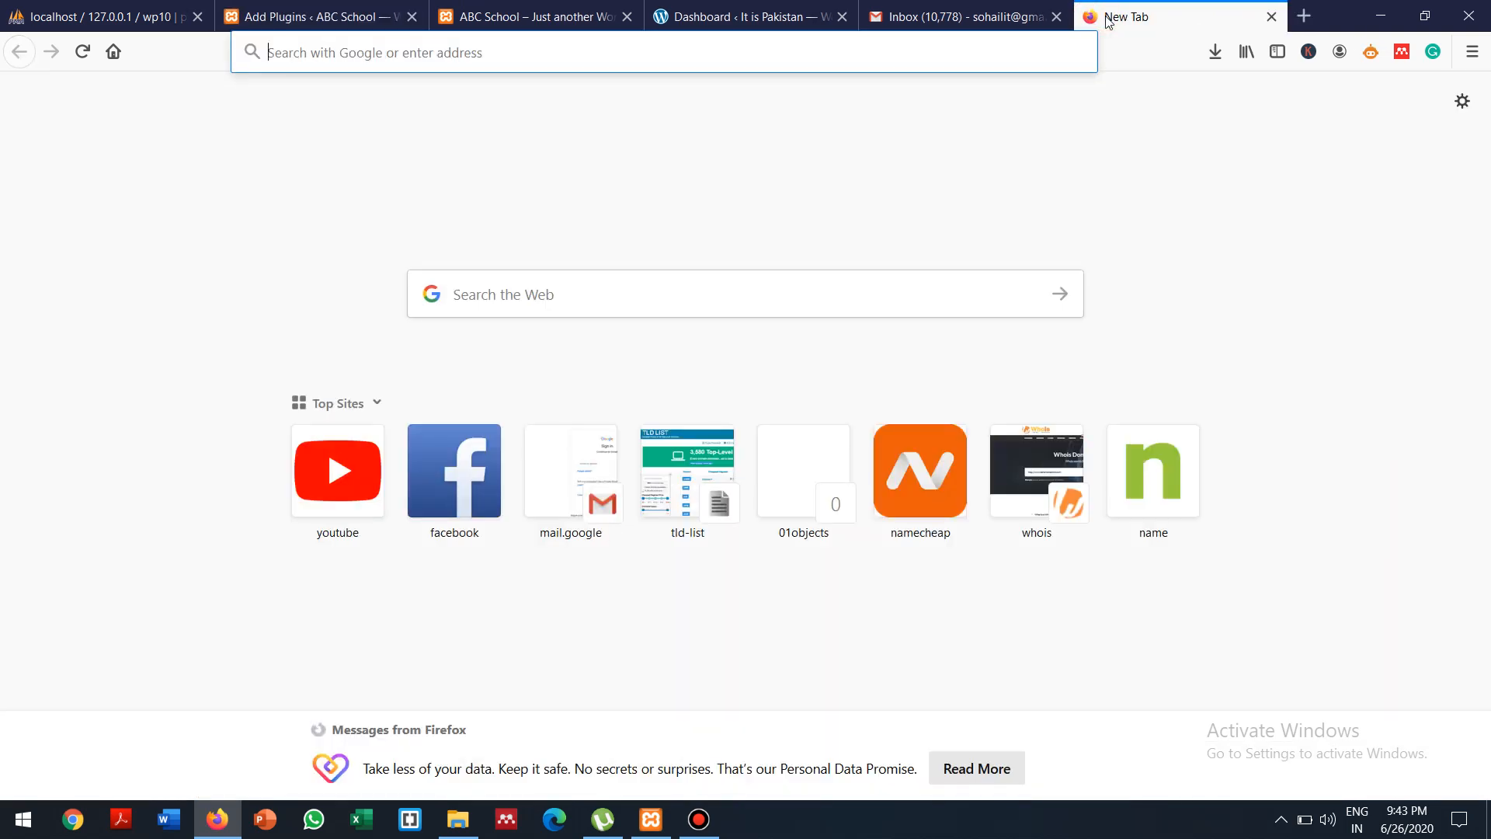
pyautogui.write('ele')
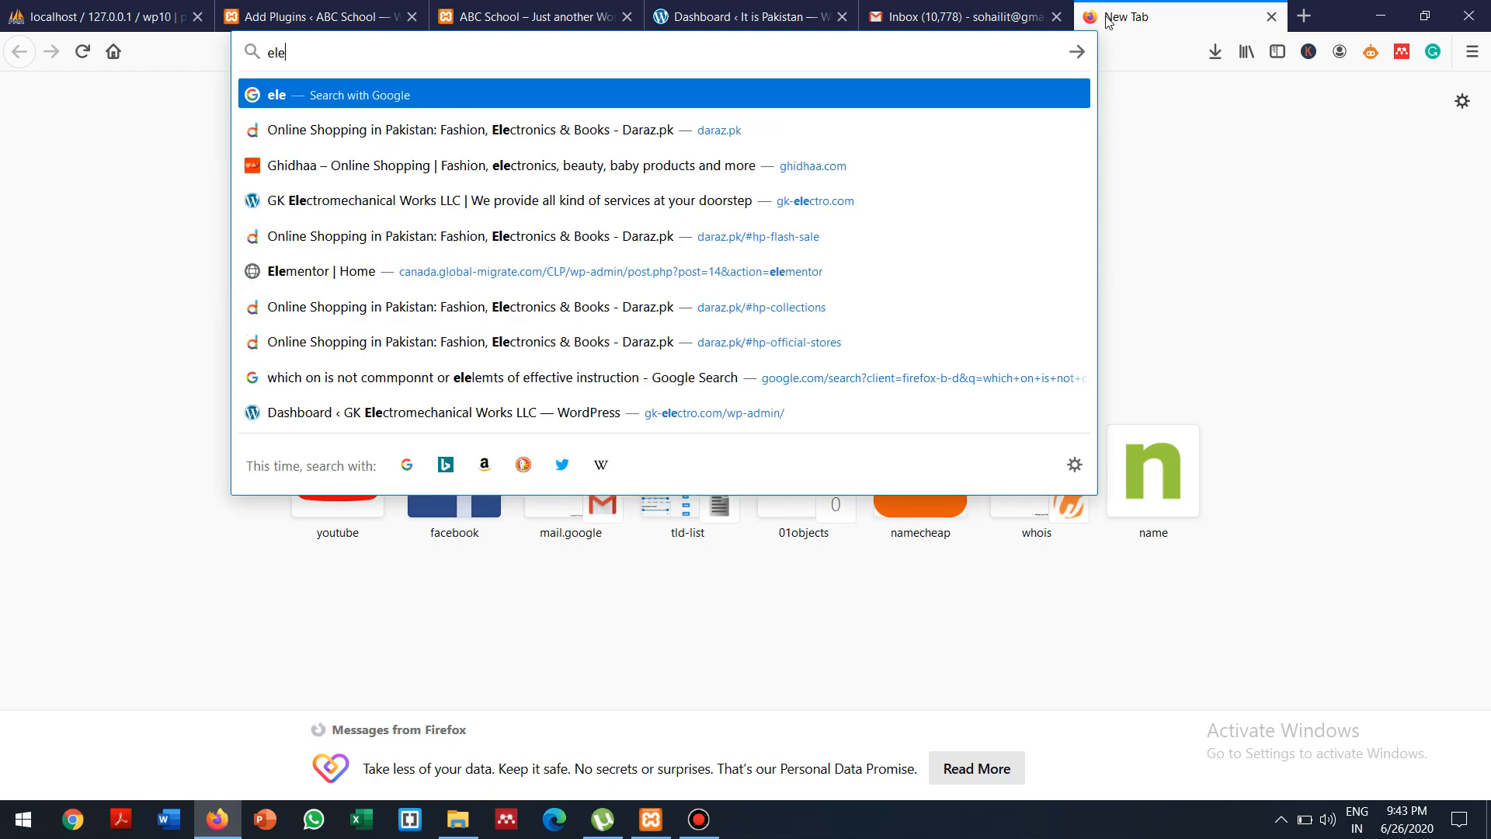
pyautogui.write('men')
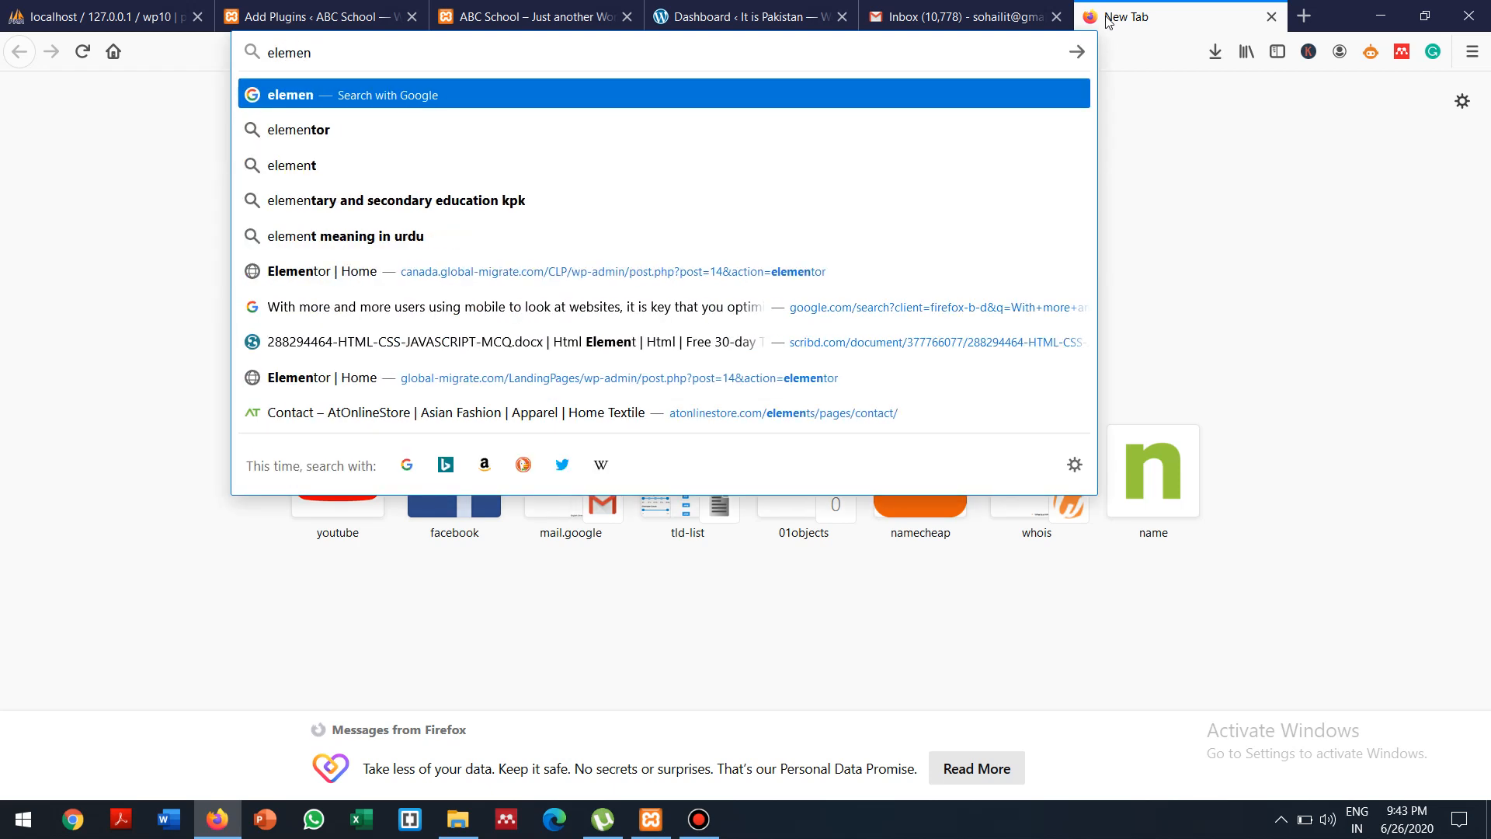
pyautogui.press('Down')
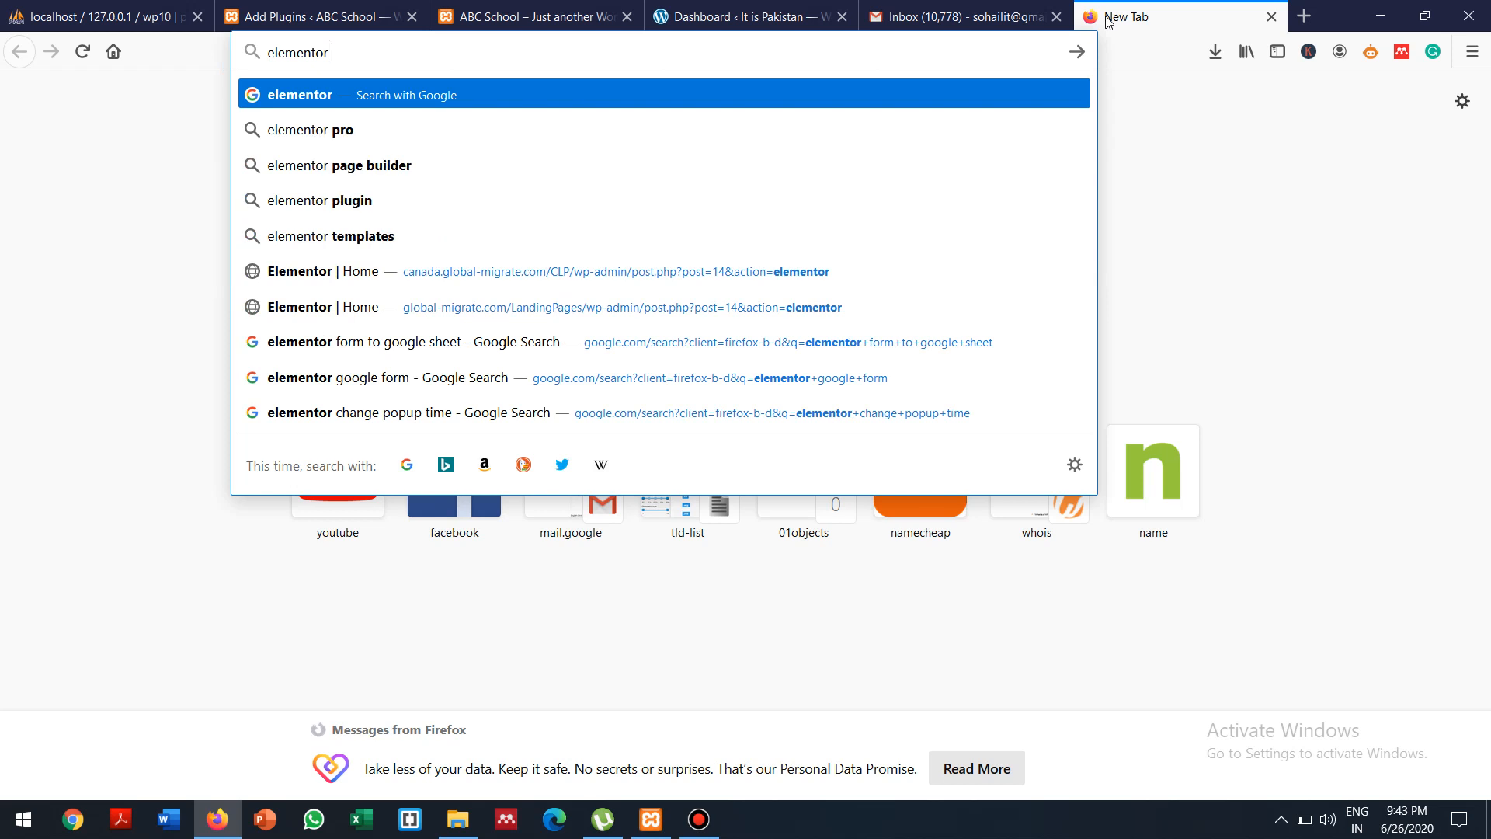
pyautogui.press('Down')
pyautogui.press('Down')
pyautogui.press('Return')
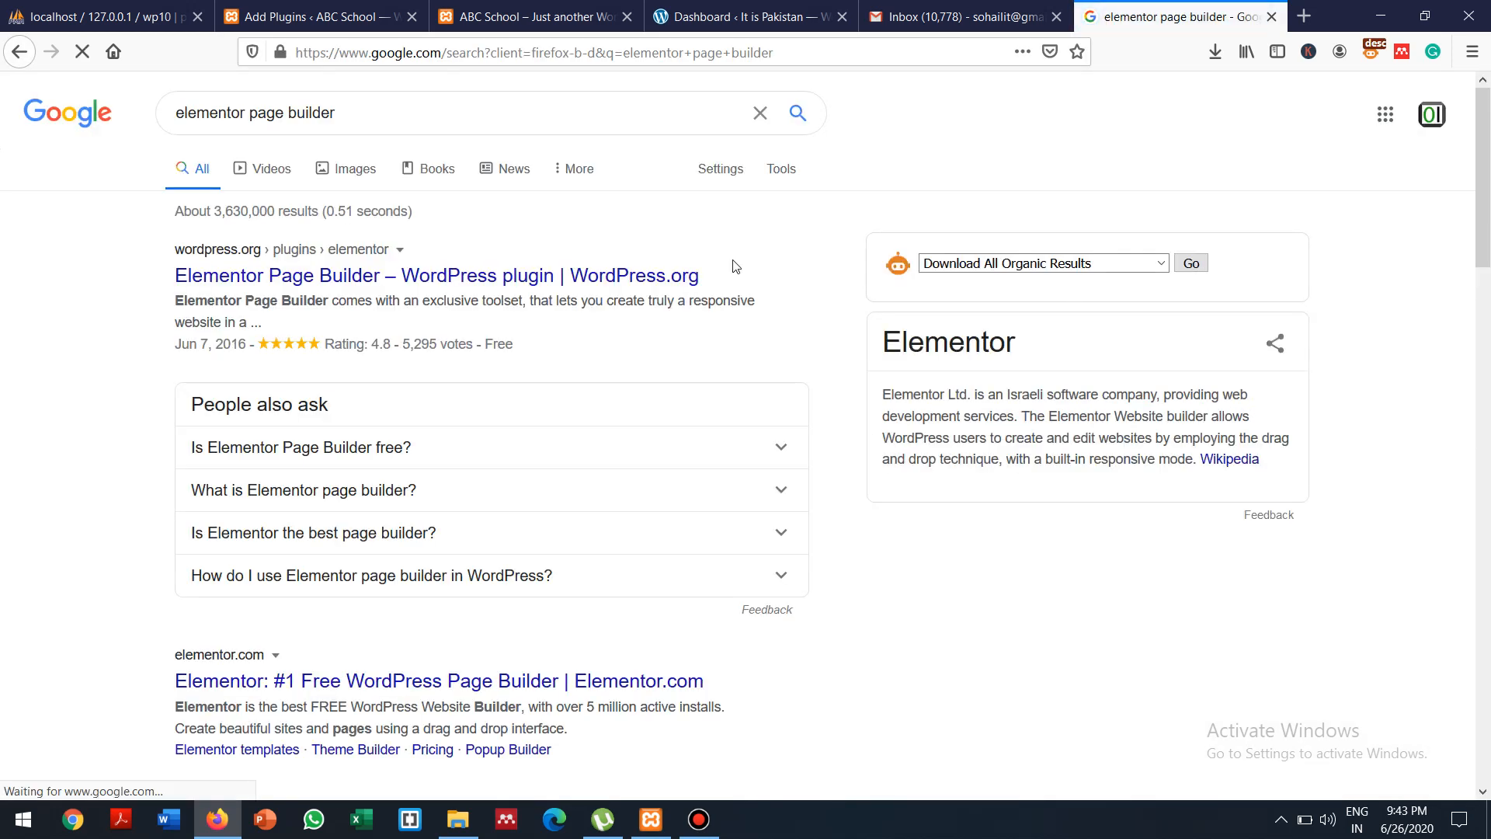
pyautogui.click(554, 279)
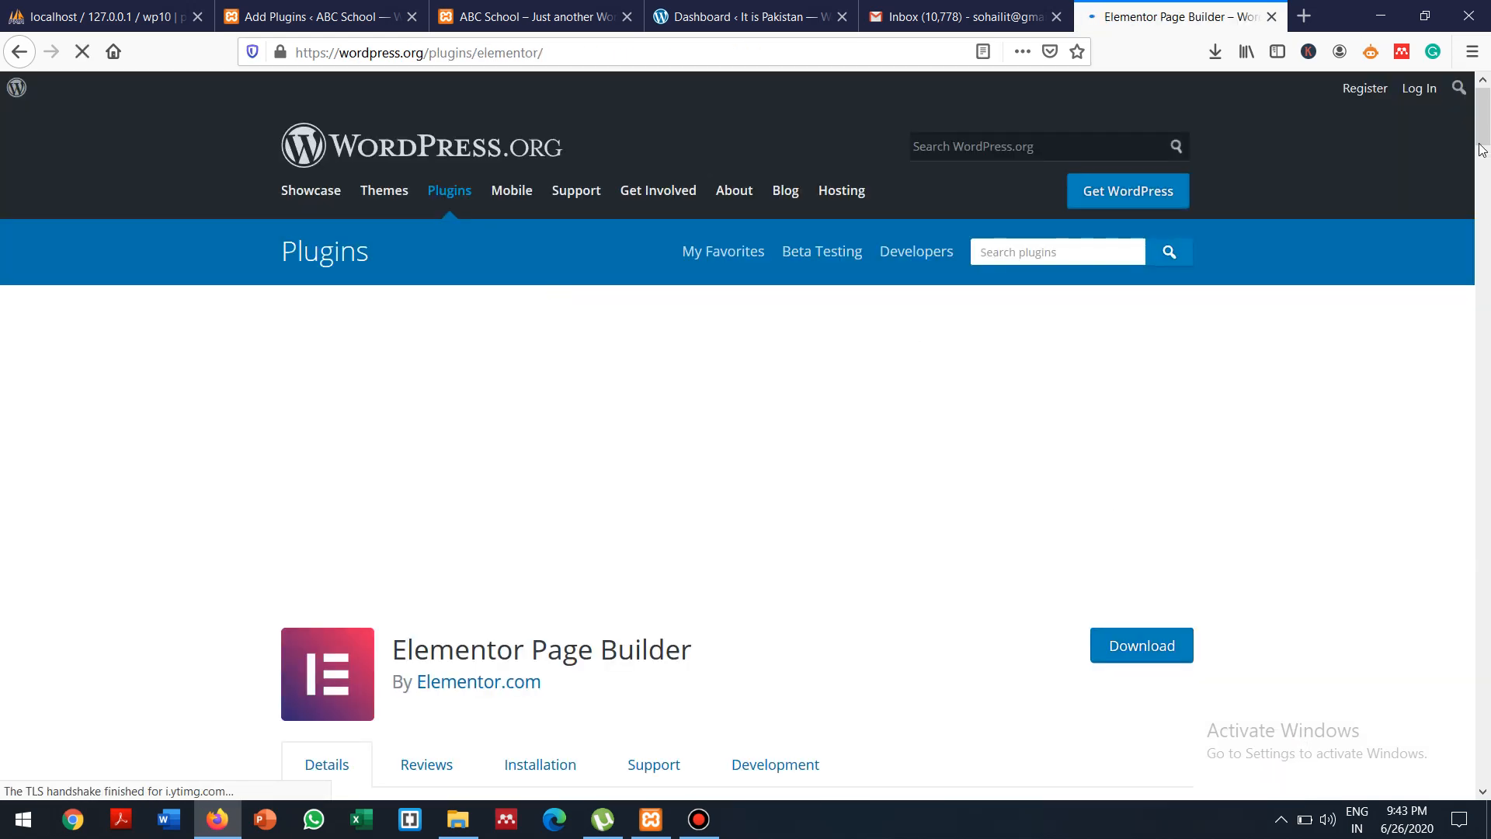
# Download and save the plugin archive elementor.2.9.13.zip, and return to the ABC School site's page for adding plugins
pyautogui.moveTo(1482, 115); pyautogui.dragTo(1475, 146)
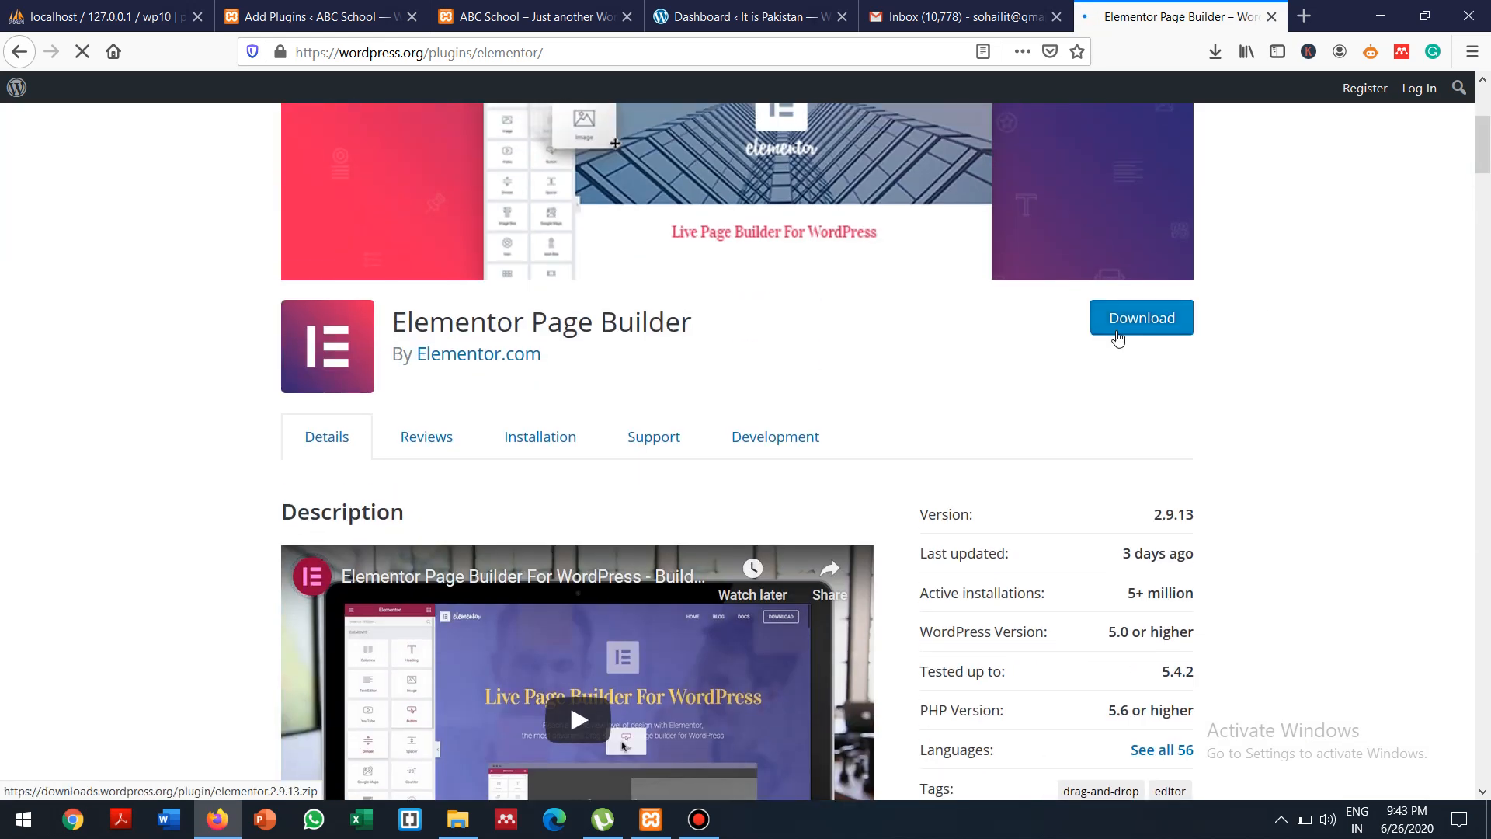
pyautogui.click(1124, 326)
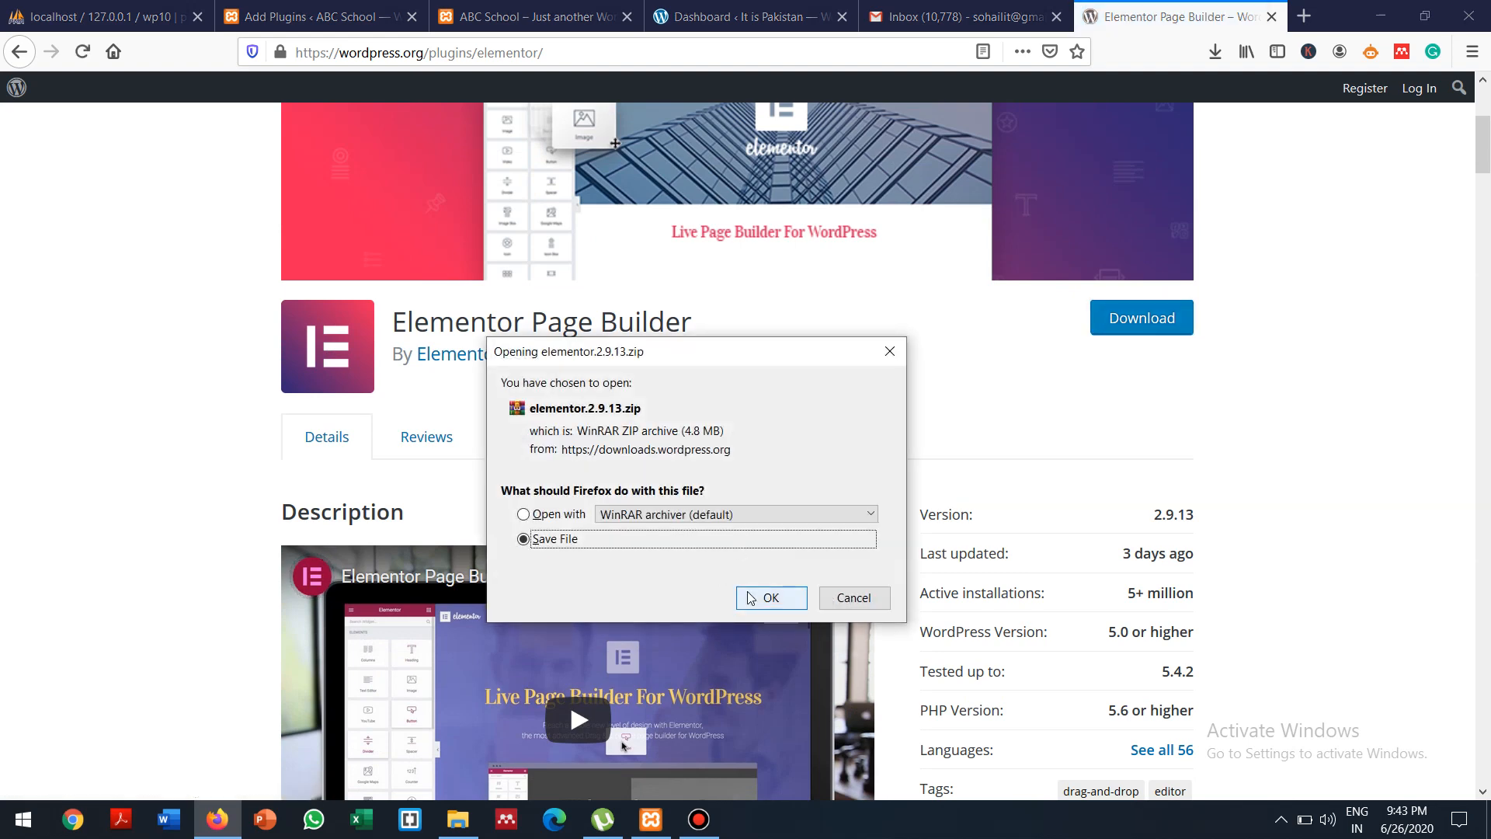
pyautogui.click(772, 597)
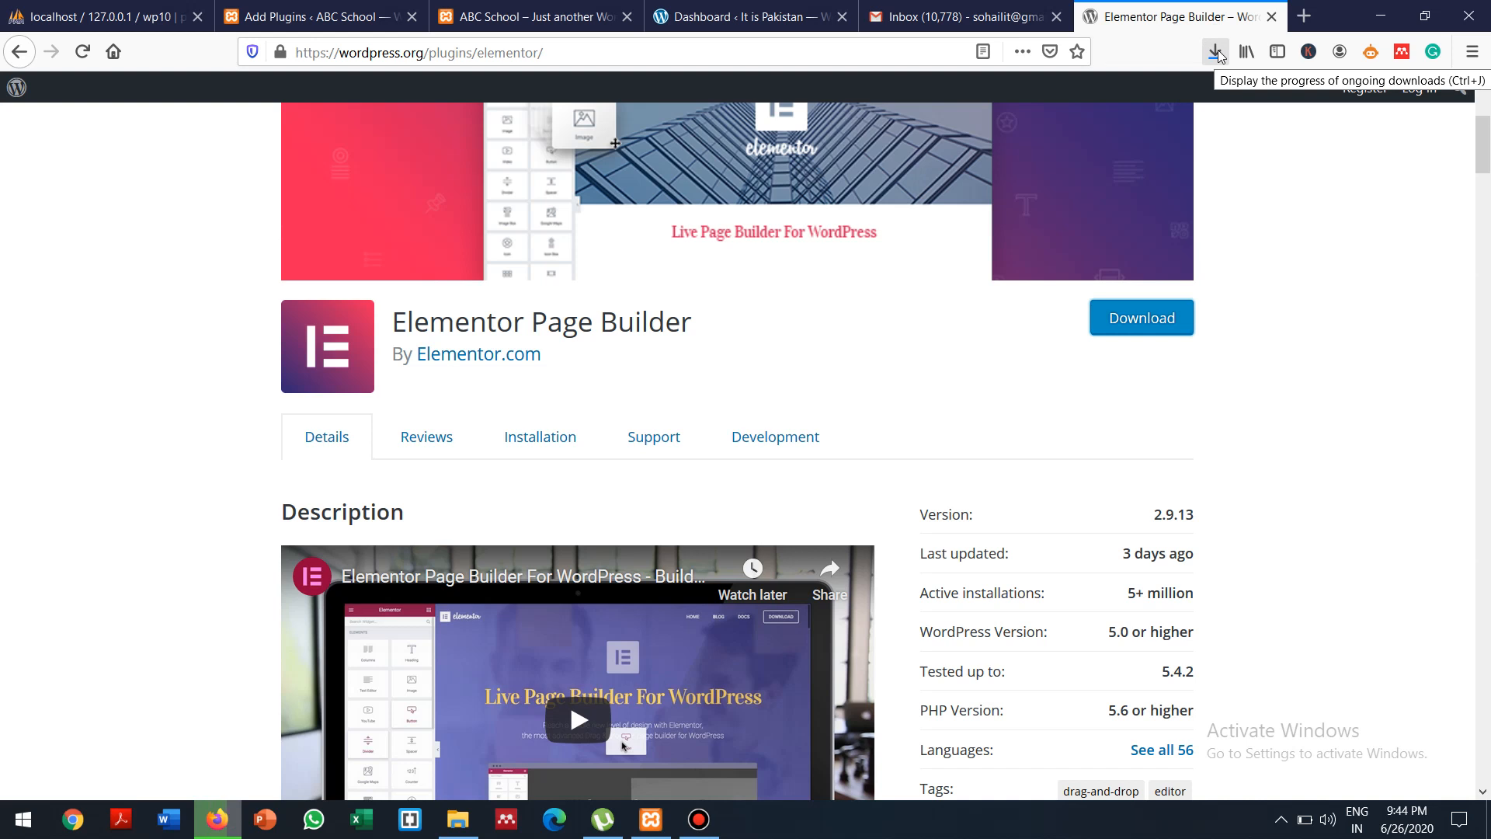
pyautogui.click(1216, 52)
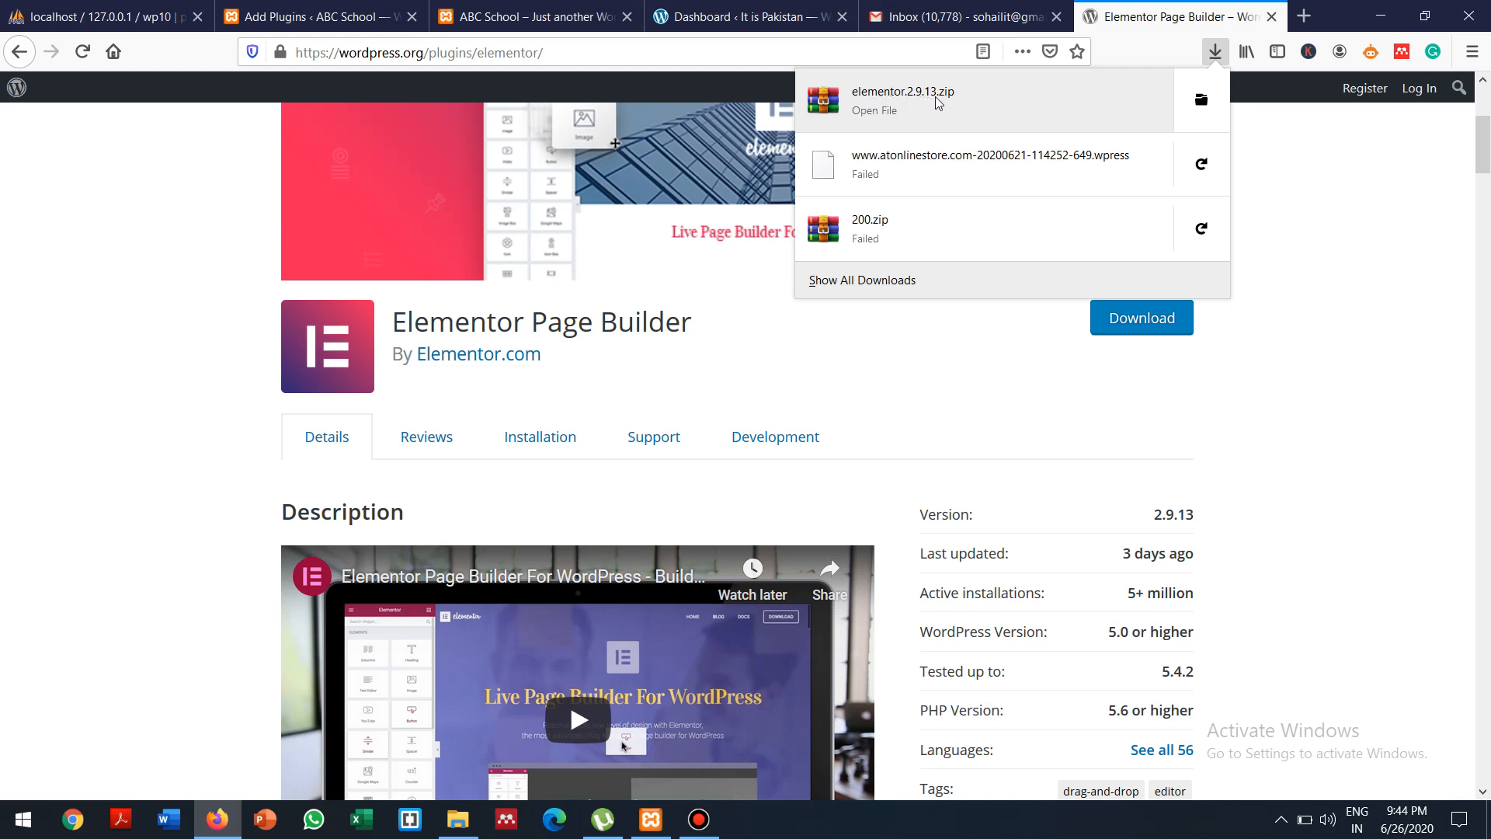
pyautogui.click(517, 9)
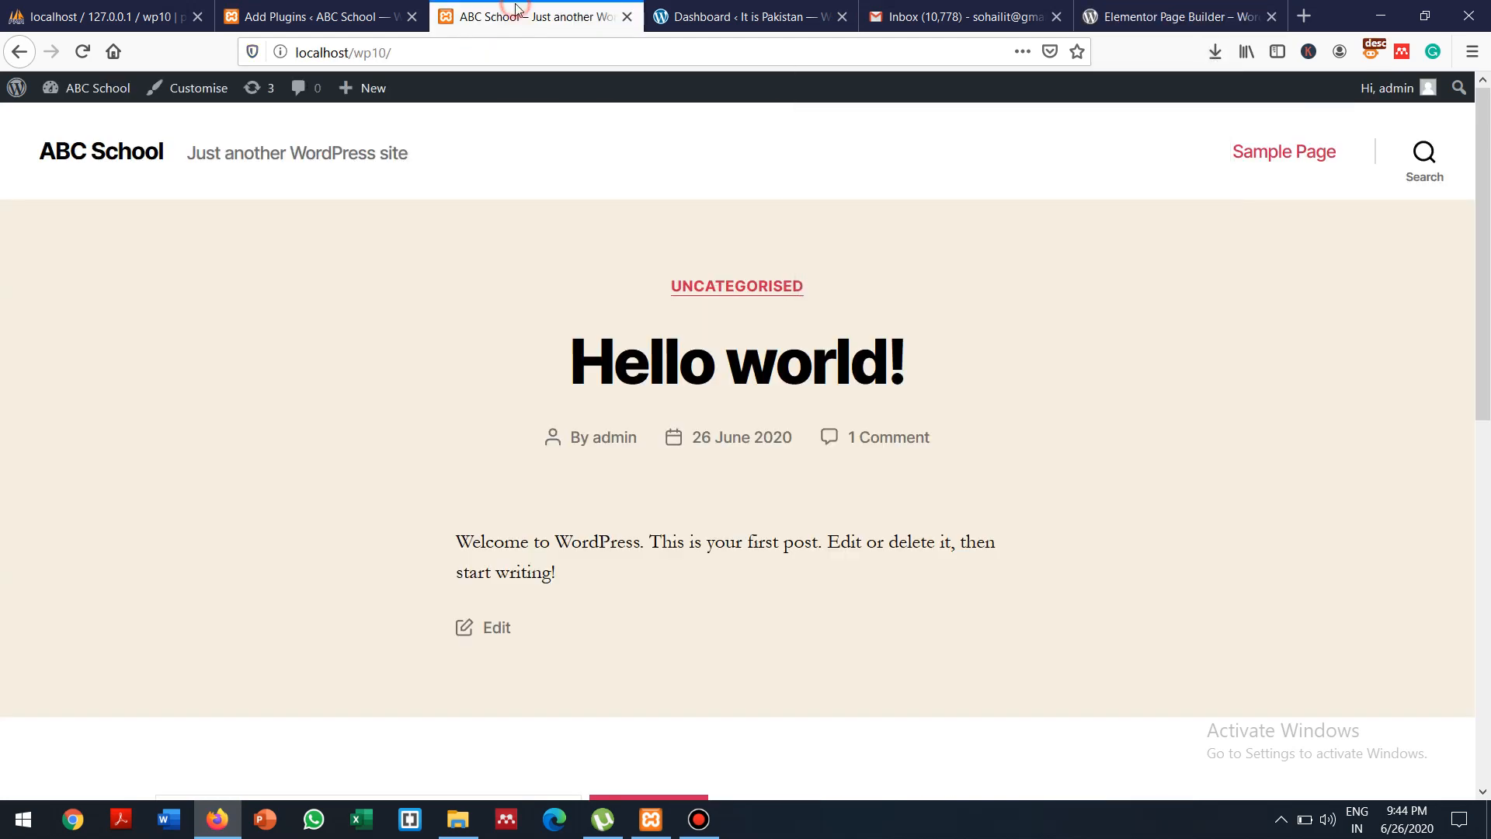
pyautogui.click(315, 15)
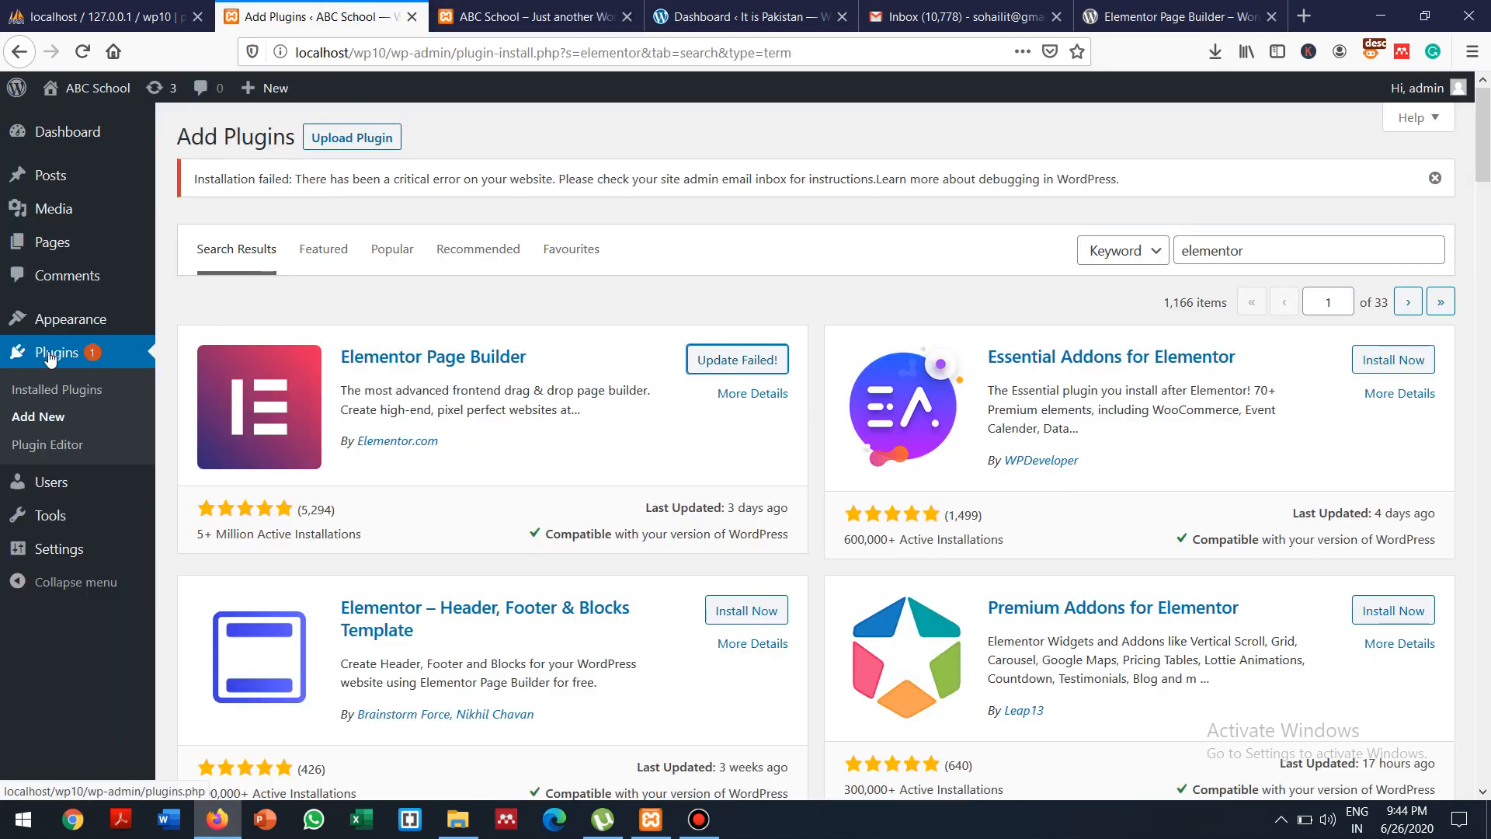
# Upload the archive elementor.2.9.13.zip on the ABC School site's page for adding plugins and install it
pyautogui.click(48, 415)
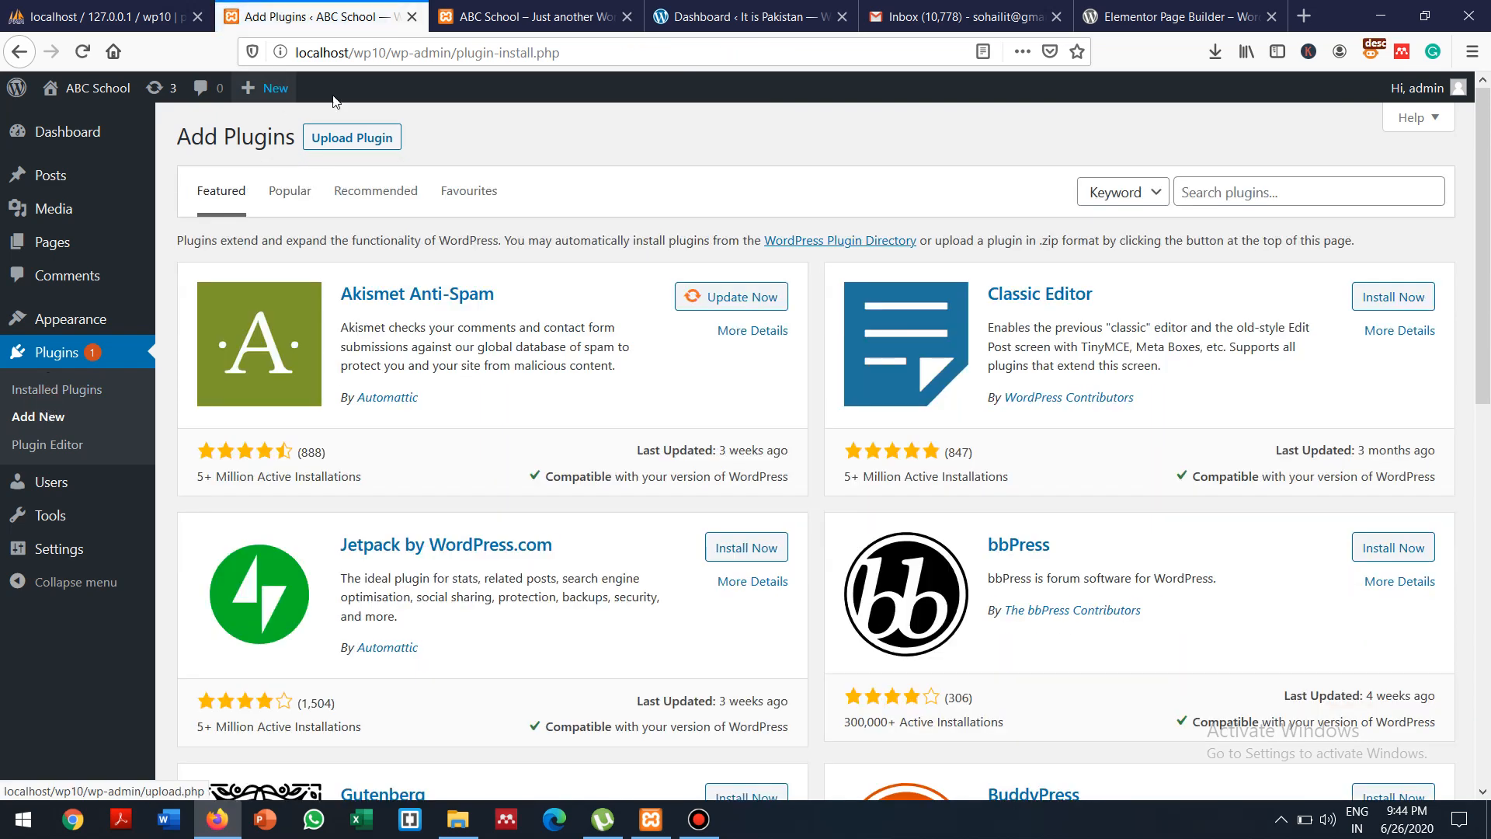
pyautogui.click(345, 142)
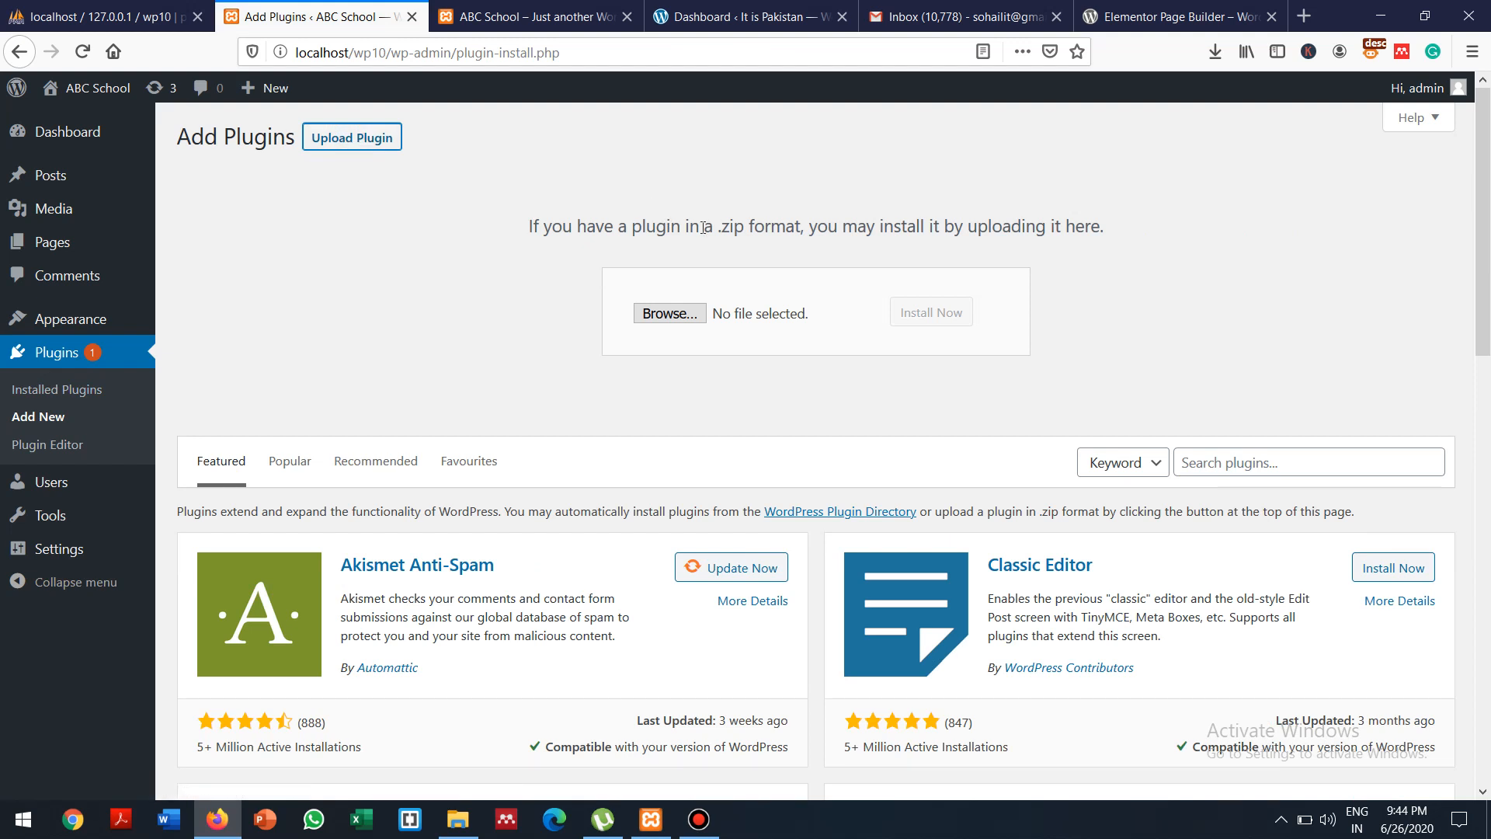
pyautogui.click(666, 315)
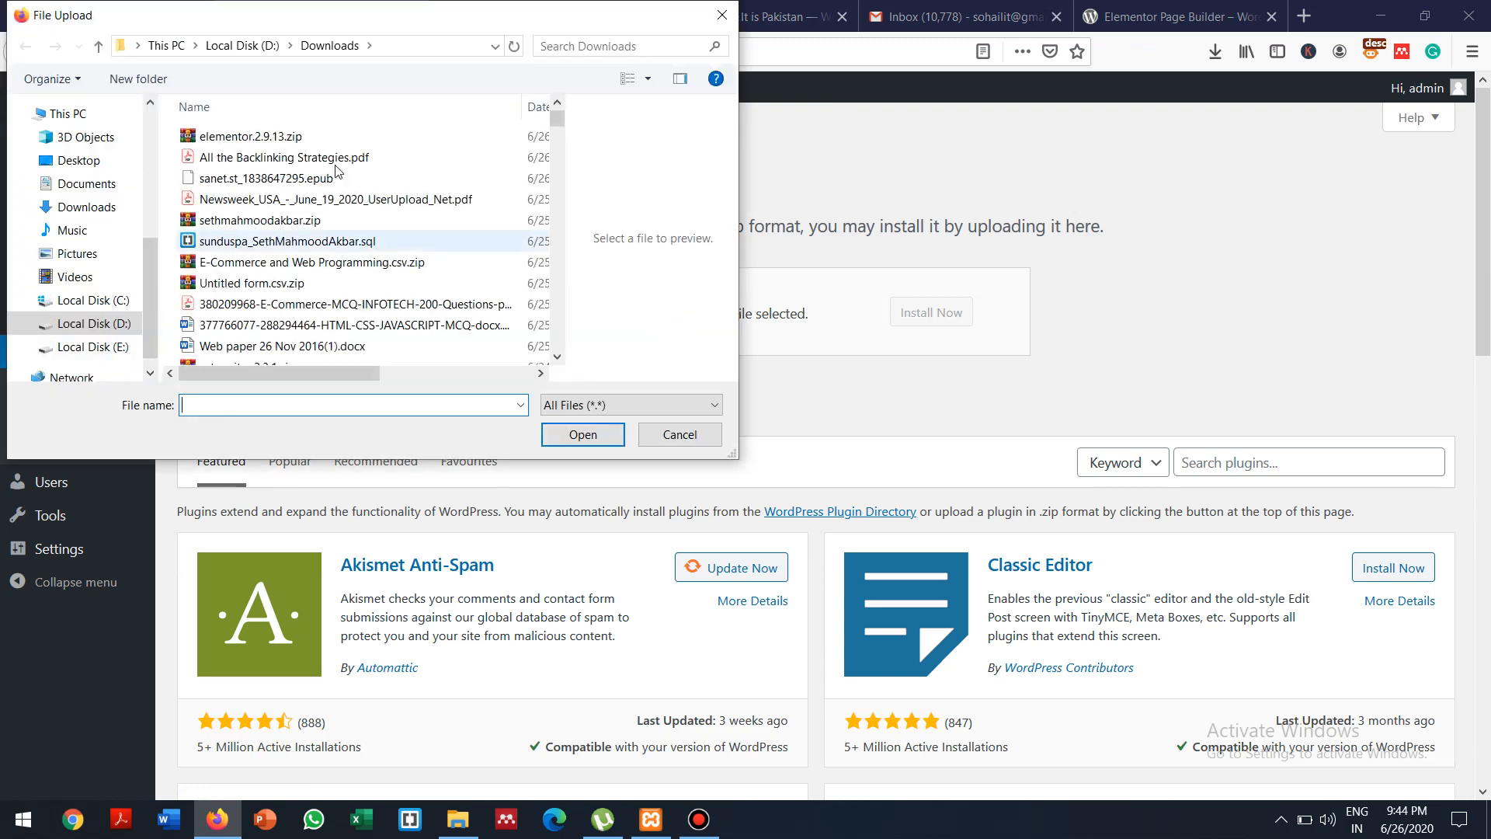
pyautogui.doubleClick(271, 144)
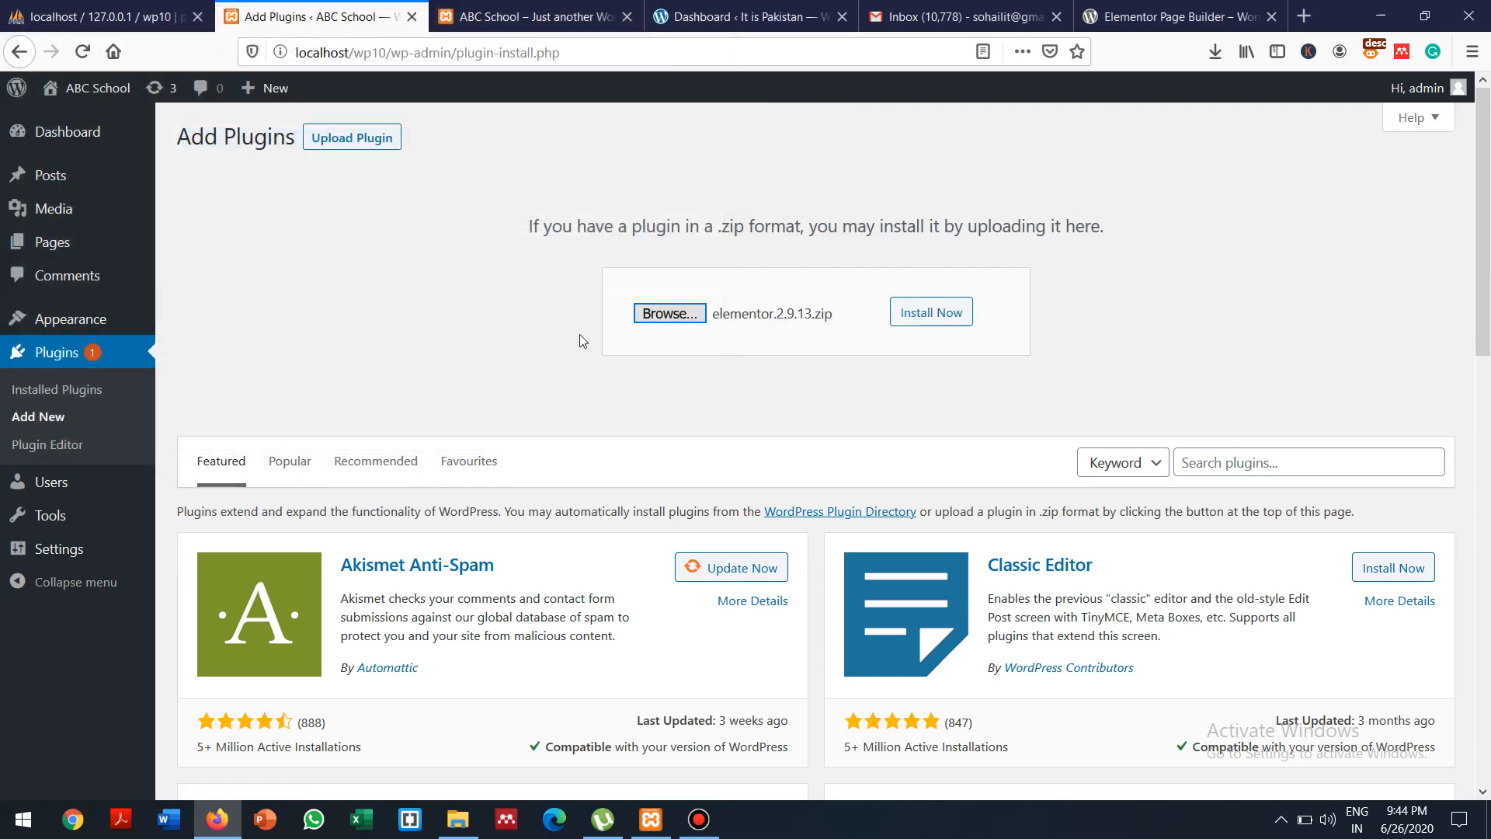
pyautogui.click(932, 313)
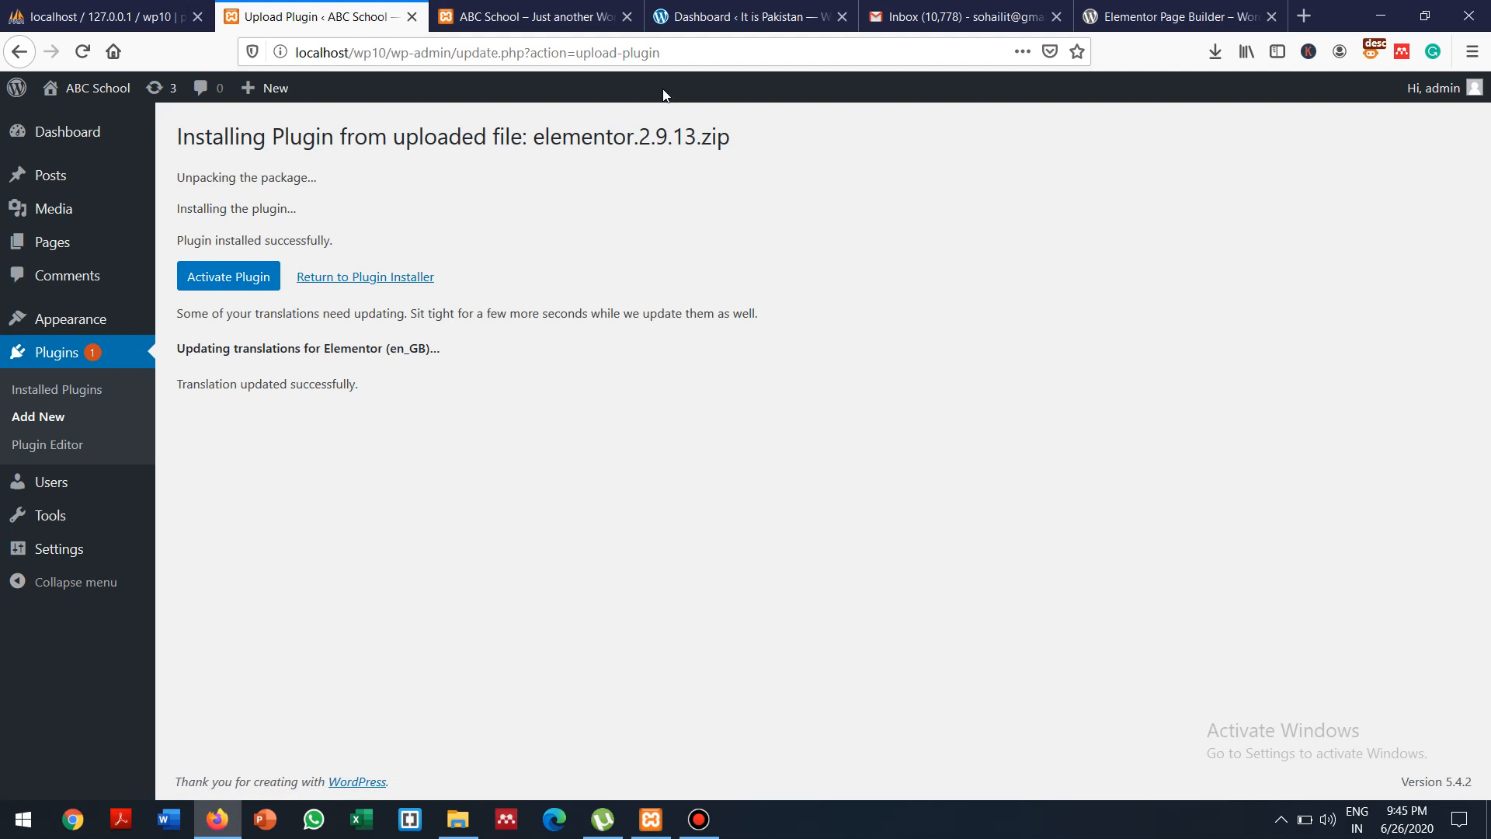
# View the installed plugins of the It is Pakistan site and search its page for adding plugins for "elementor"
pyautogui.click(714, 13)
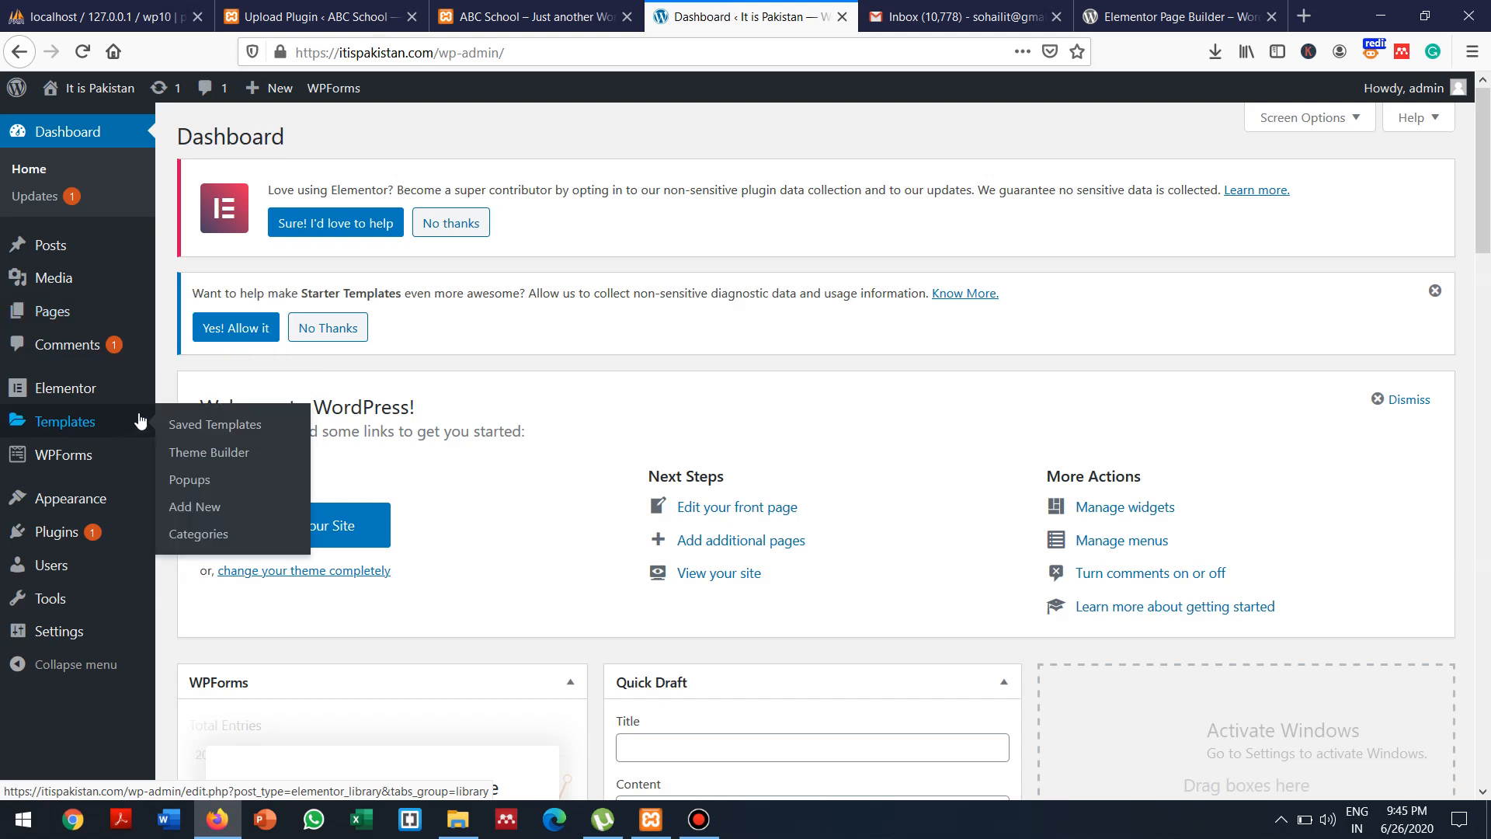
pyautogui.moveTo(132, 532)
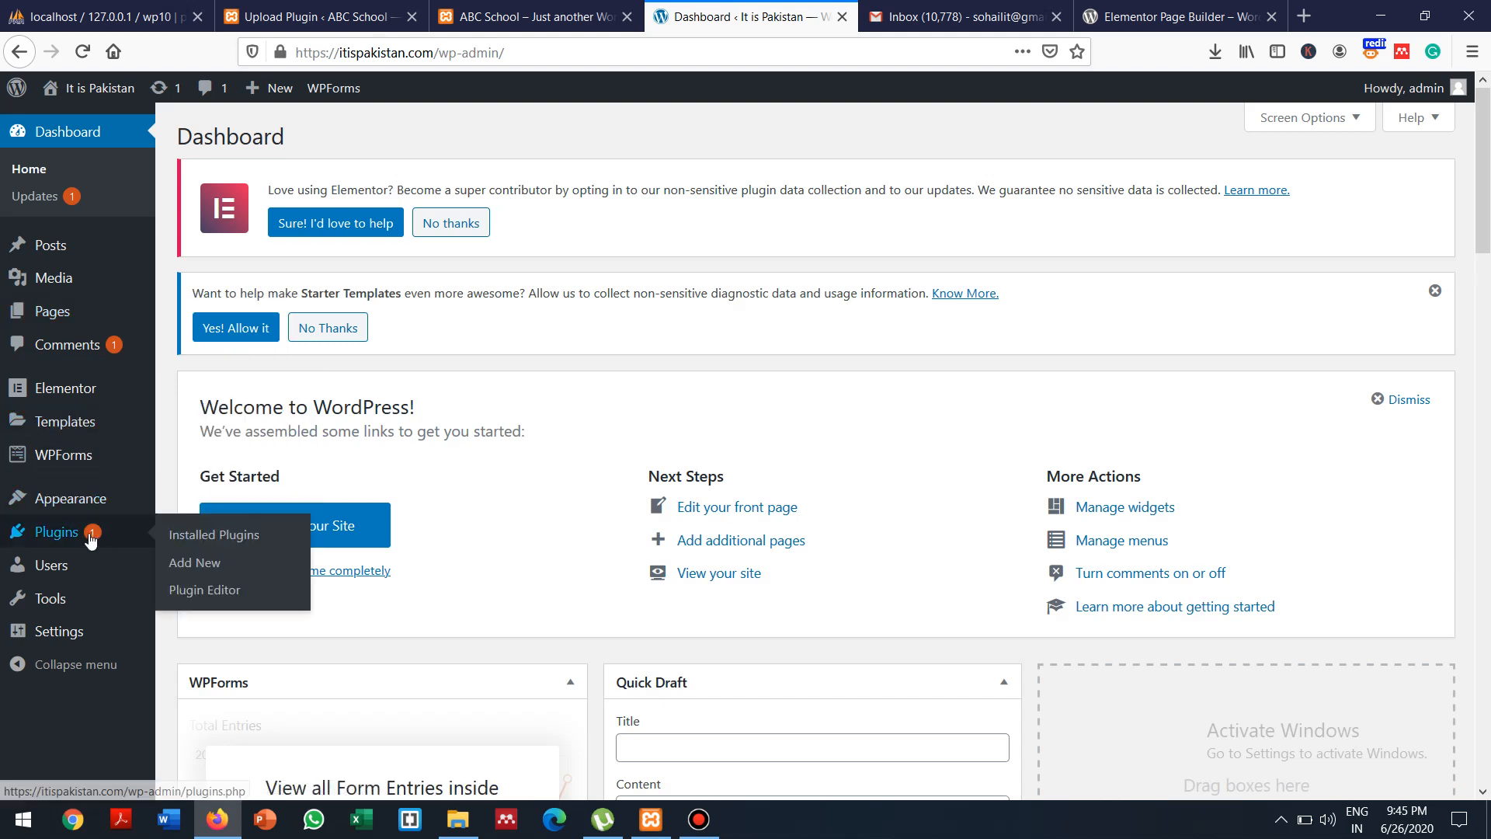
pyautogui.click(175, 540)
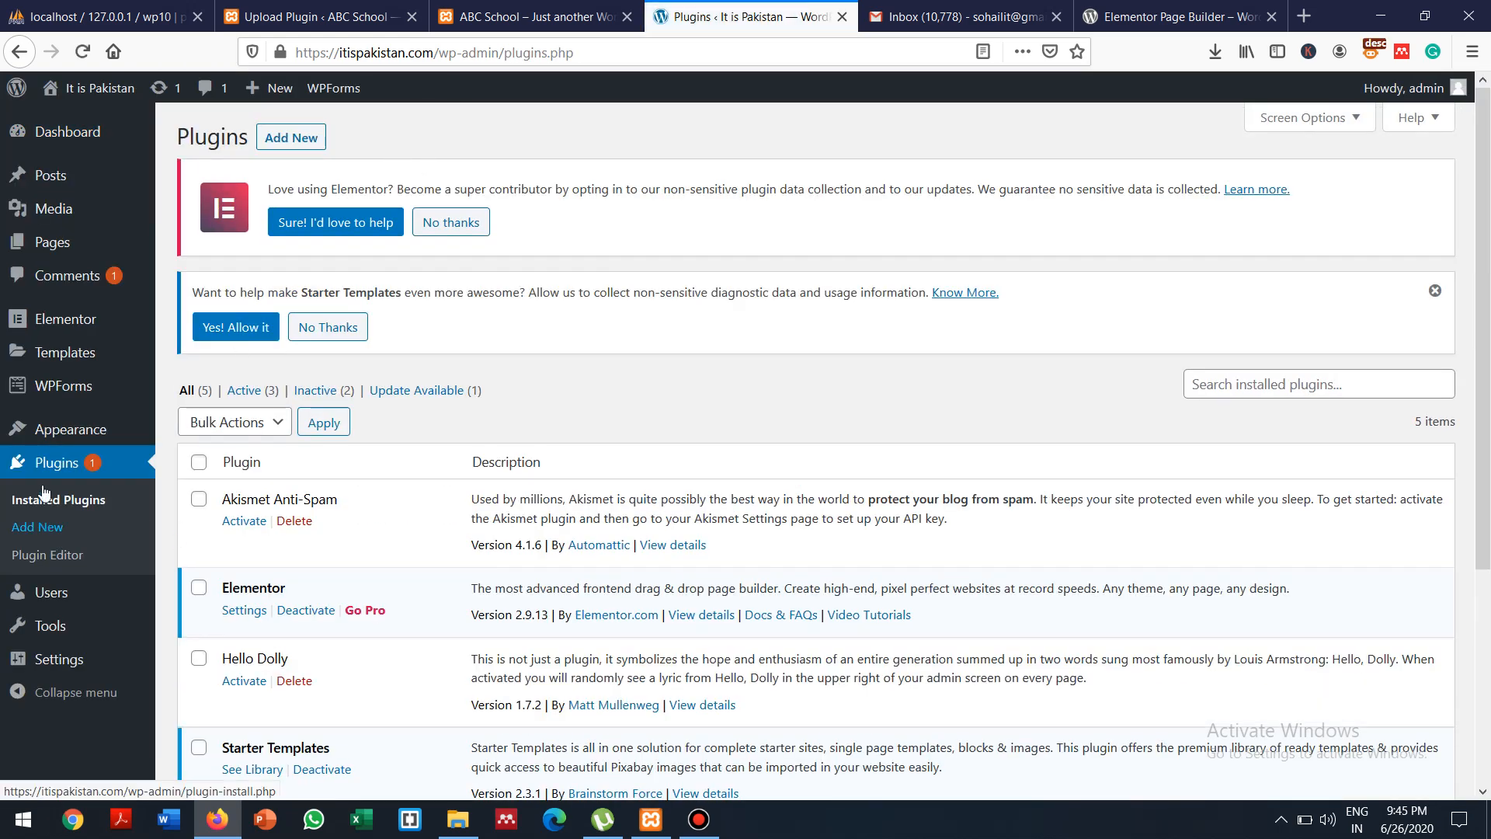
pyautogui.click(49, 532)
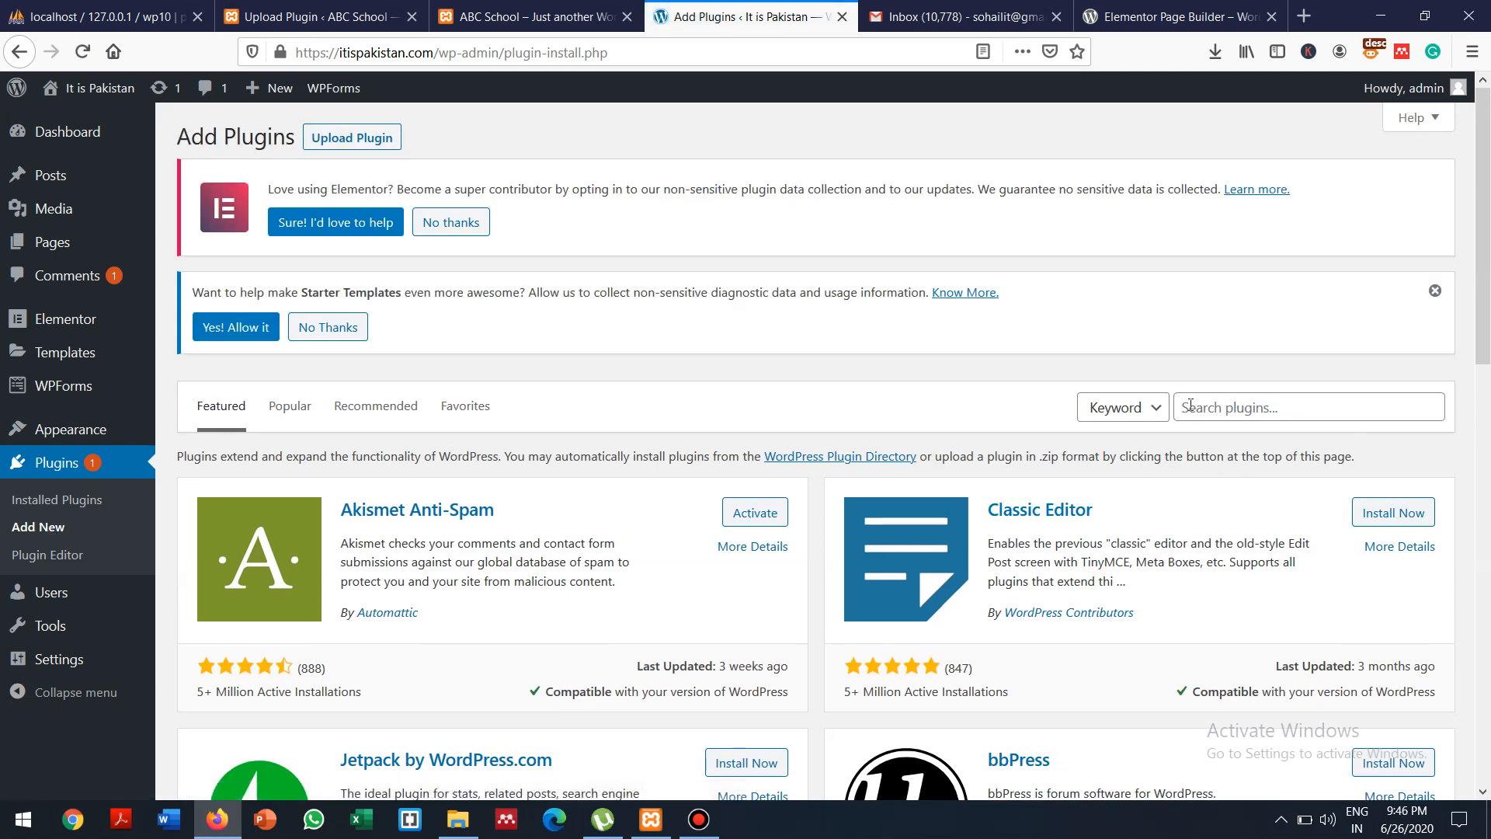
pyautogui.click(1190, 406)
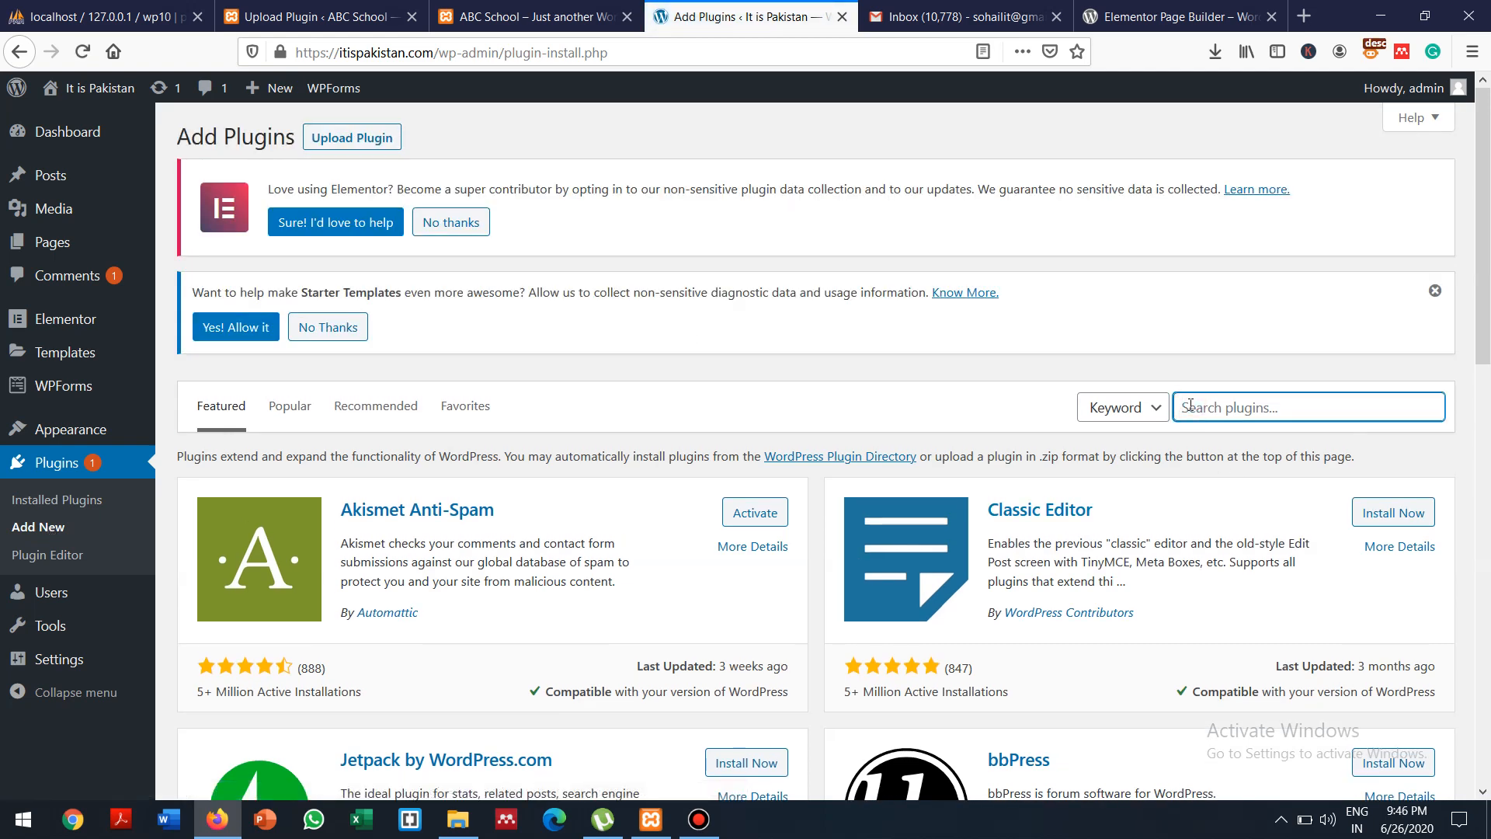
pyautogui.write('ele')
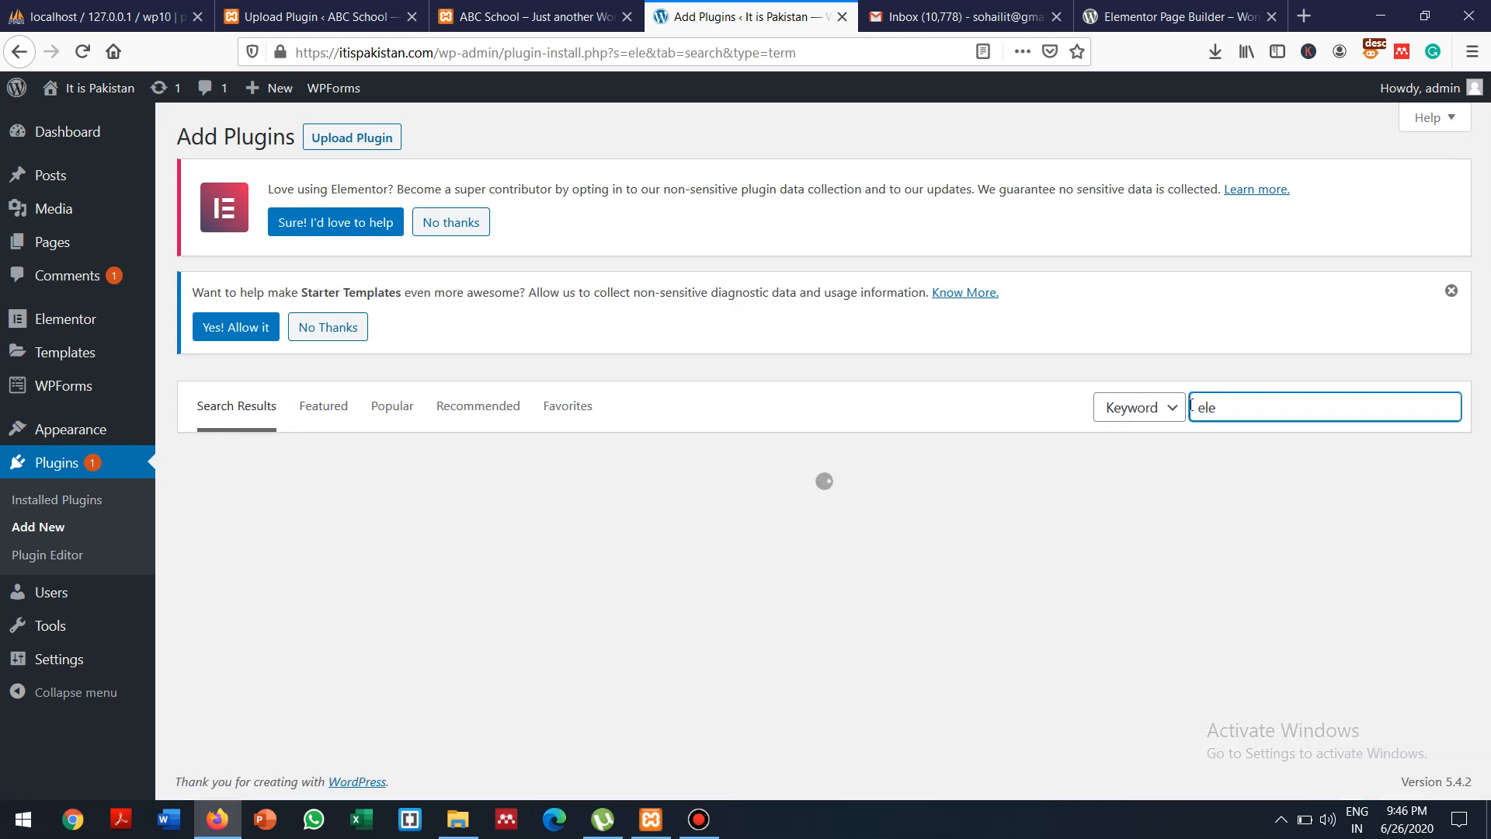
pyautogui.write('mentor')
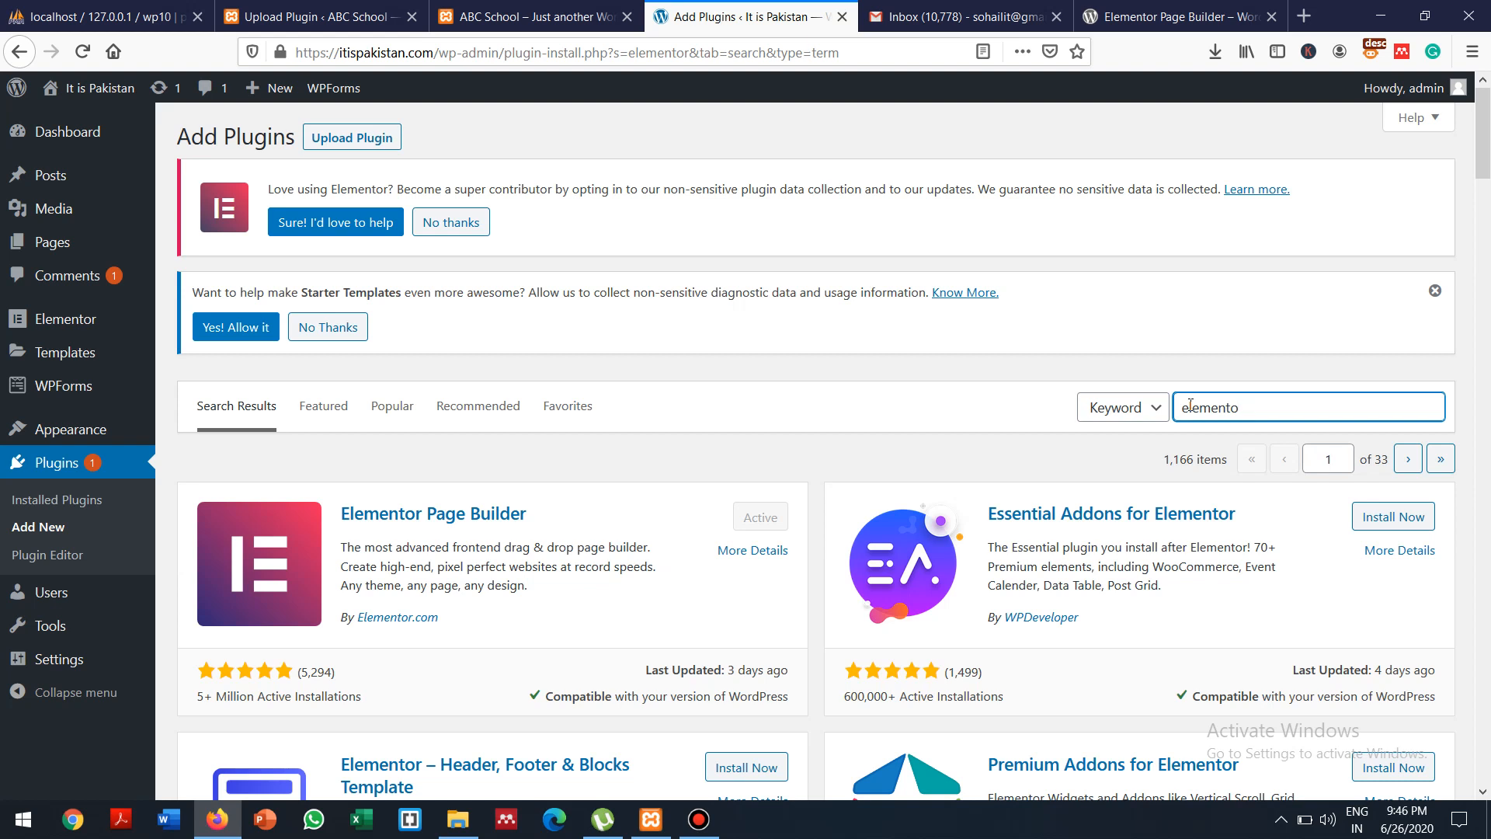
# Search the It is Pakistan site's plugin directory for "divi" instead, and clear the search
pyautogui.press('BackSpace')
pyautogui.press('BackSpace')
pyautogui.press('BackSpace')
pyautogui.press('BackSpace')
pyautogui.press('BackSpace')
pyautogui.press('BackSpace')
pyautogui.press('BackSpace')
pyautogui.press('BackSpace')
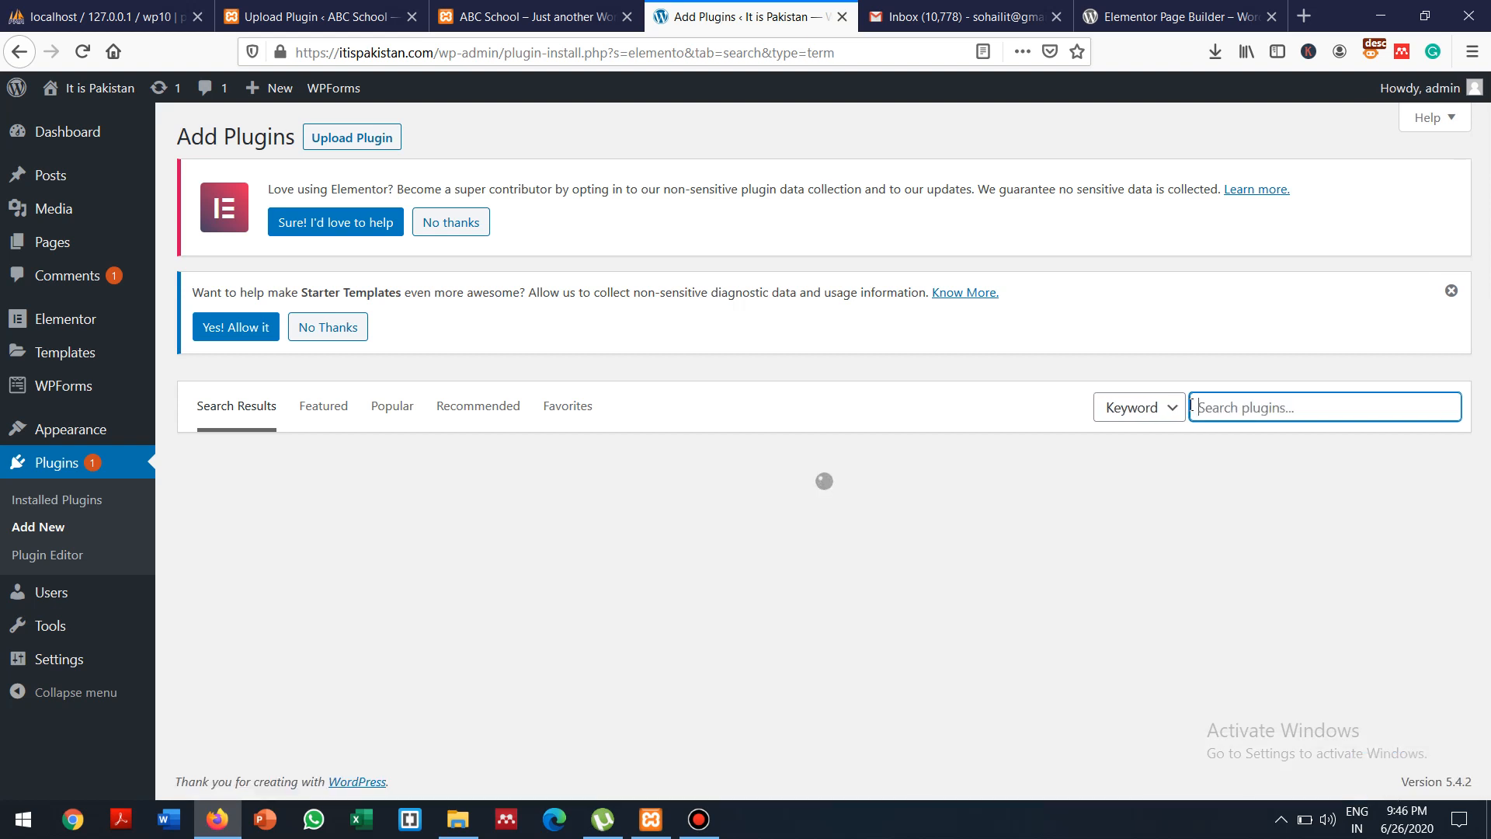
pyautogui.write('d')
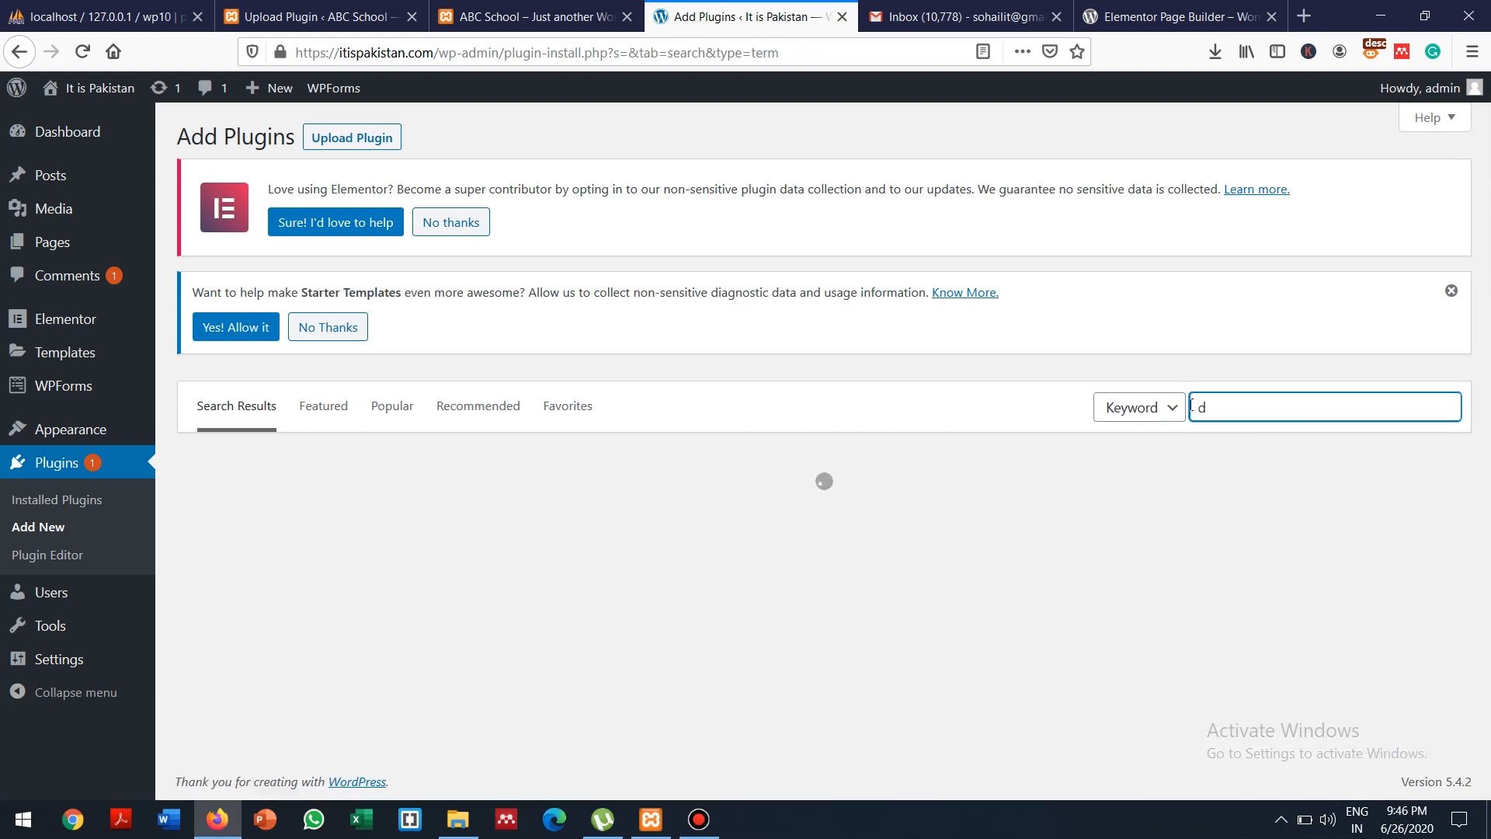
pyautogui.write('ive')
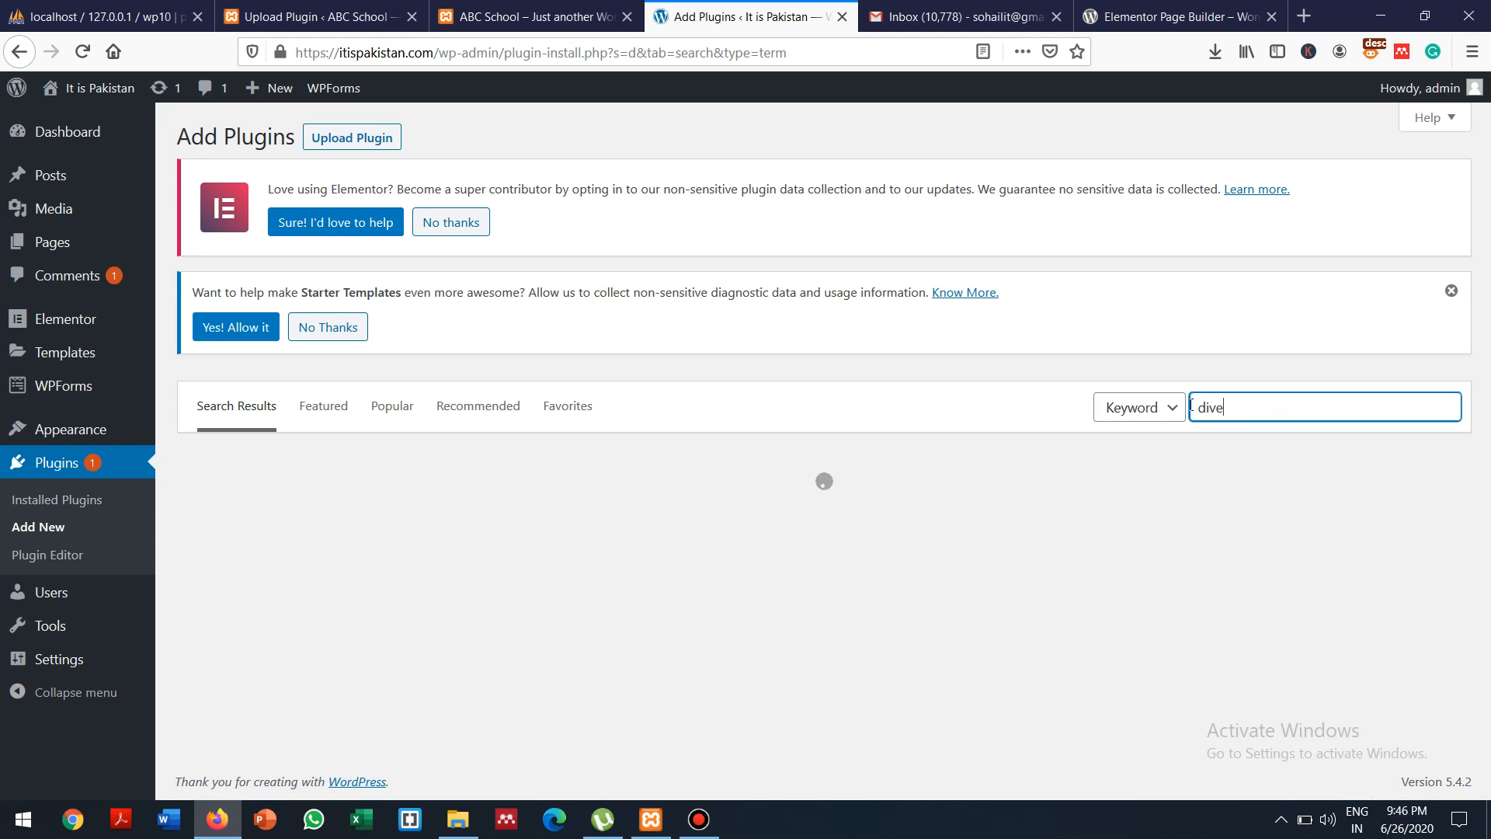
pyautogui.press('BackSpace')
pyautogui.write('i')
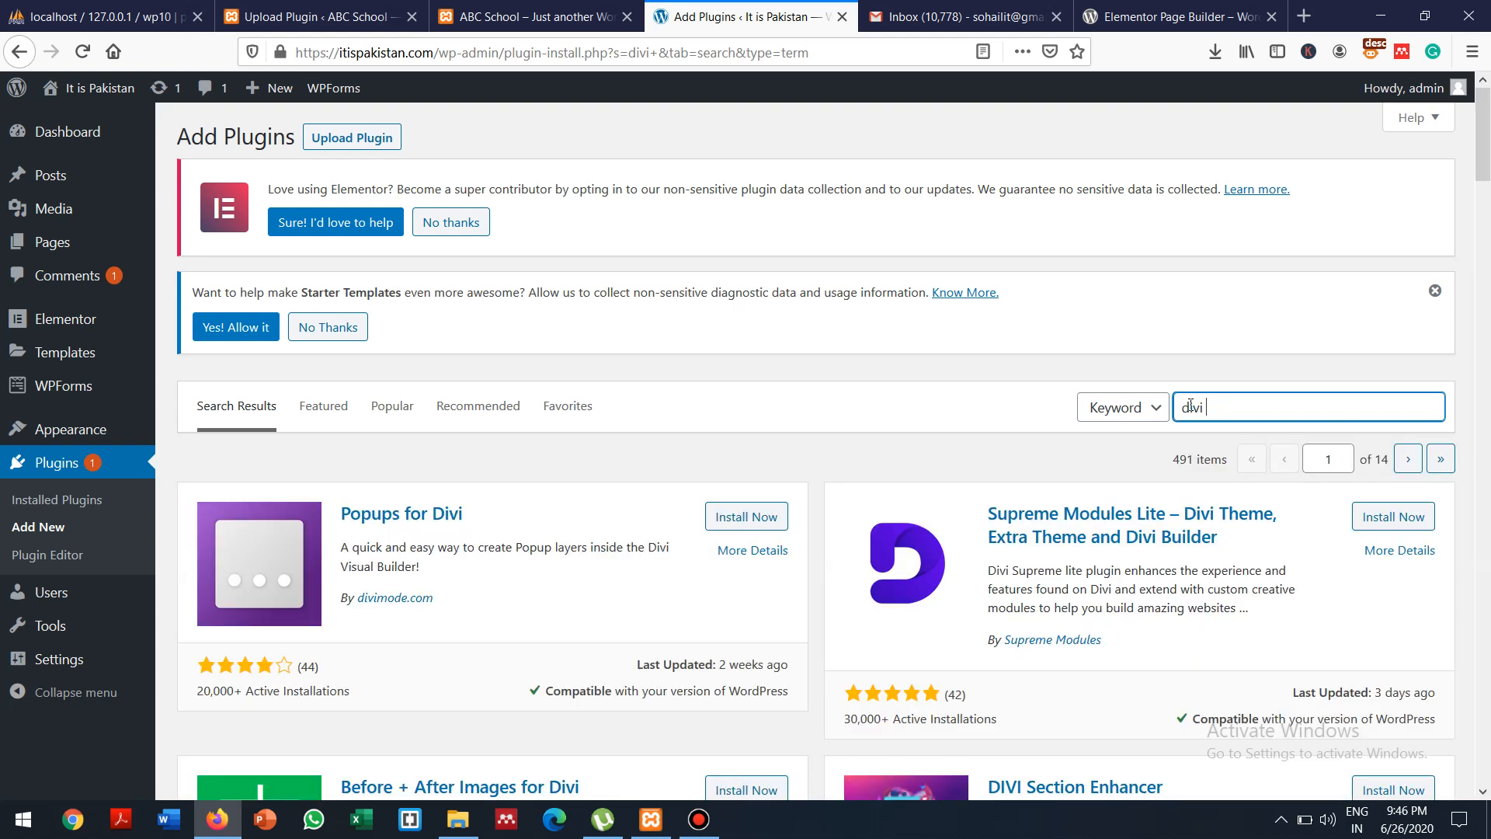
pyautogui.press('BackSpace')
pyautogui.press('BackSpace')
pyautogui.press('BackSpace')
pyautogui.press('BackSpace')
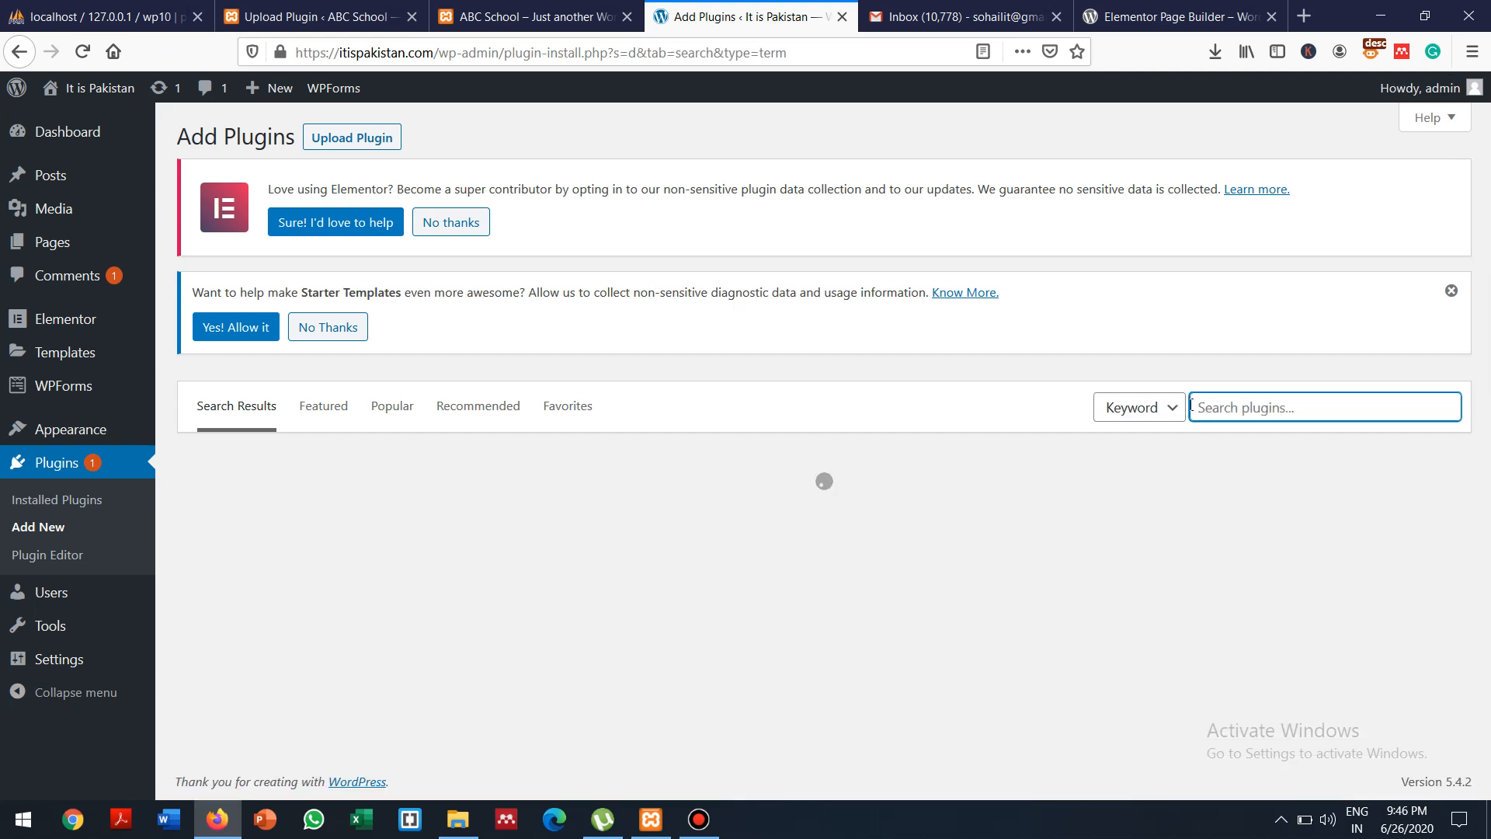
# Revisit the Elementor Page Builder page through the web search results, check the list of downloaded files, and close that tab
pyautogui.click(351, 8)
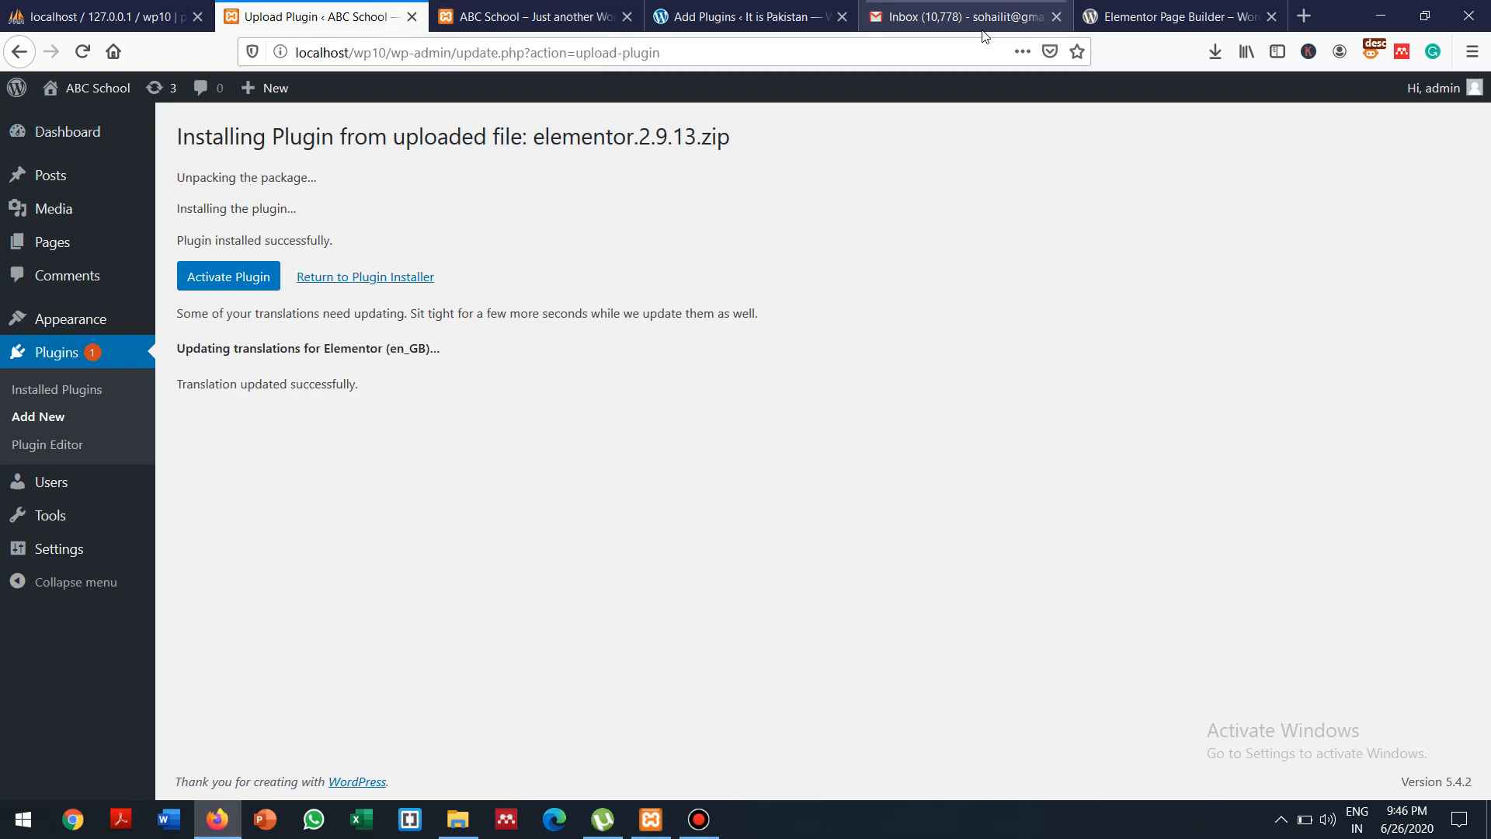
pyautogui.click(1138, 9)
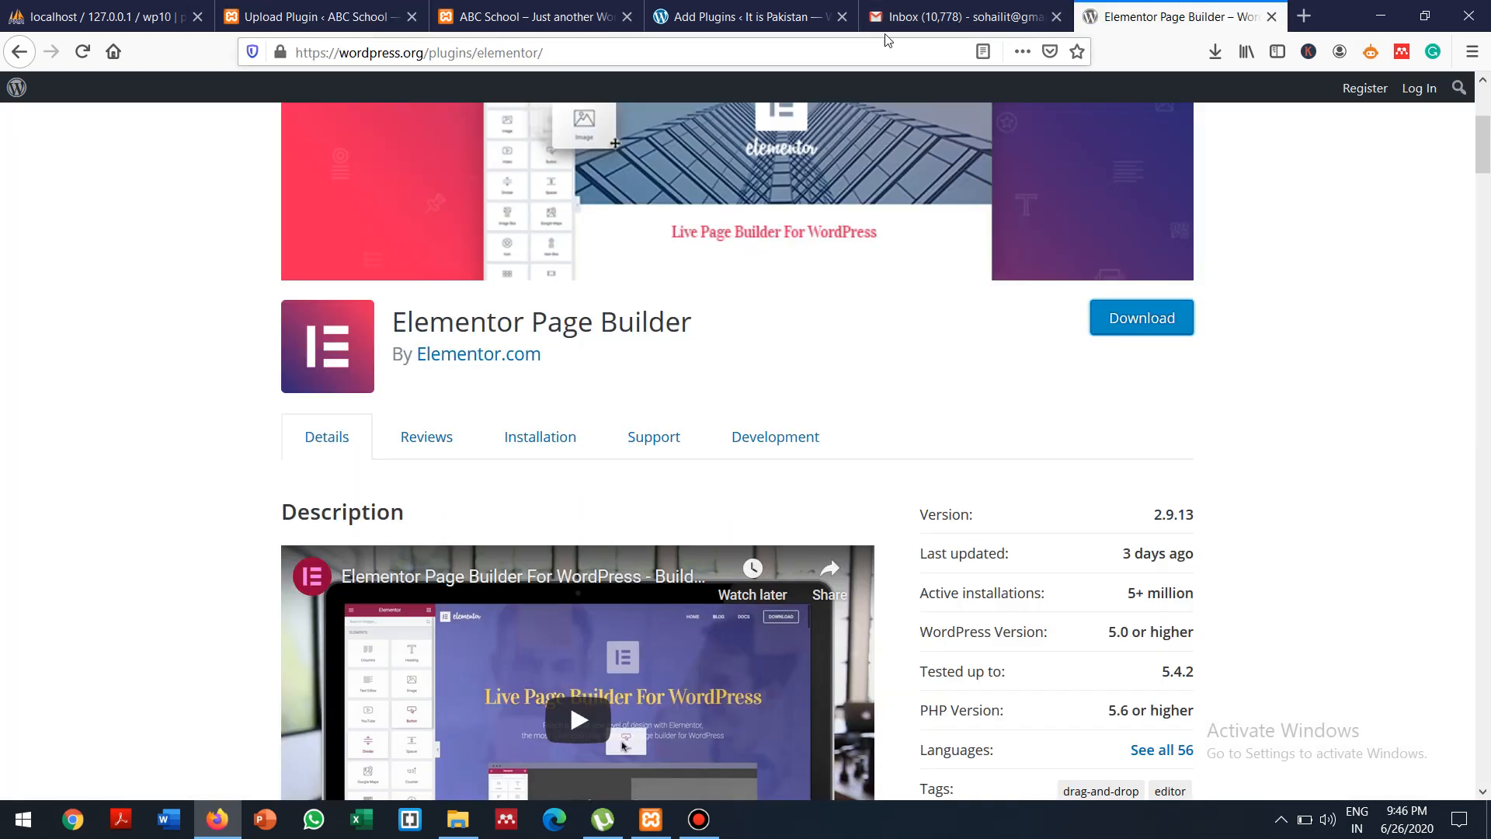
pyautogui.click(21, 52)
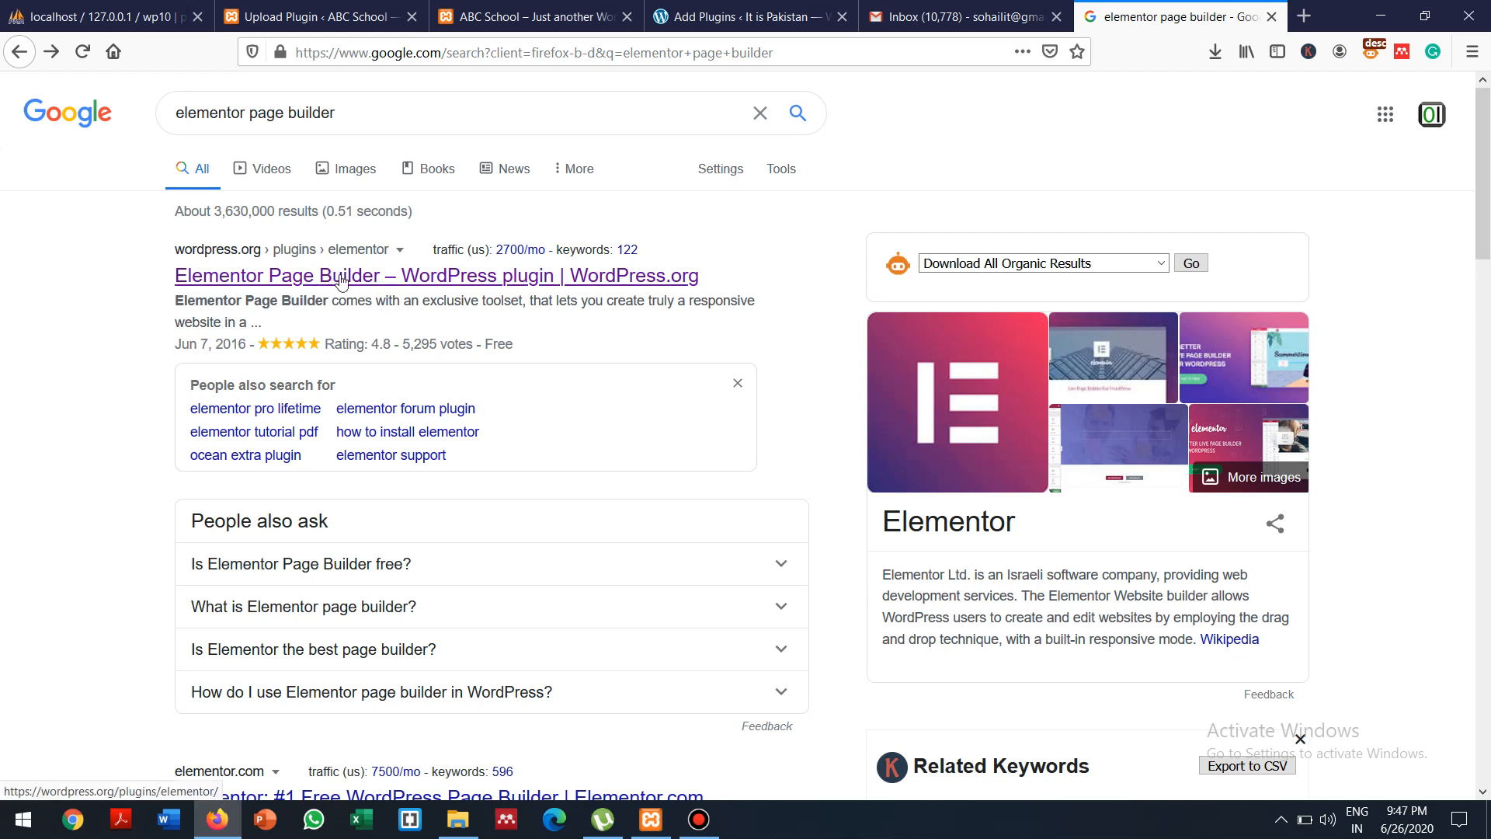
pyautogui.click(340, 278)
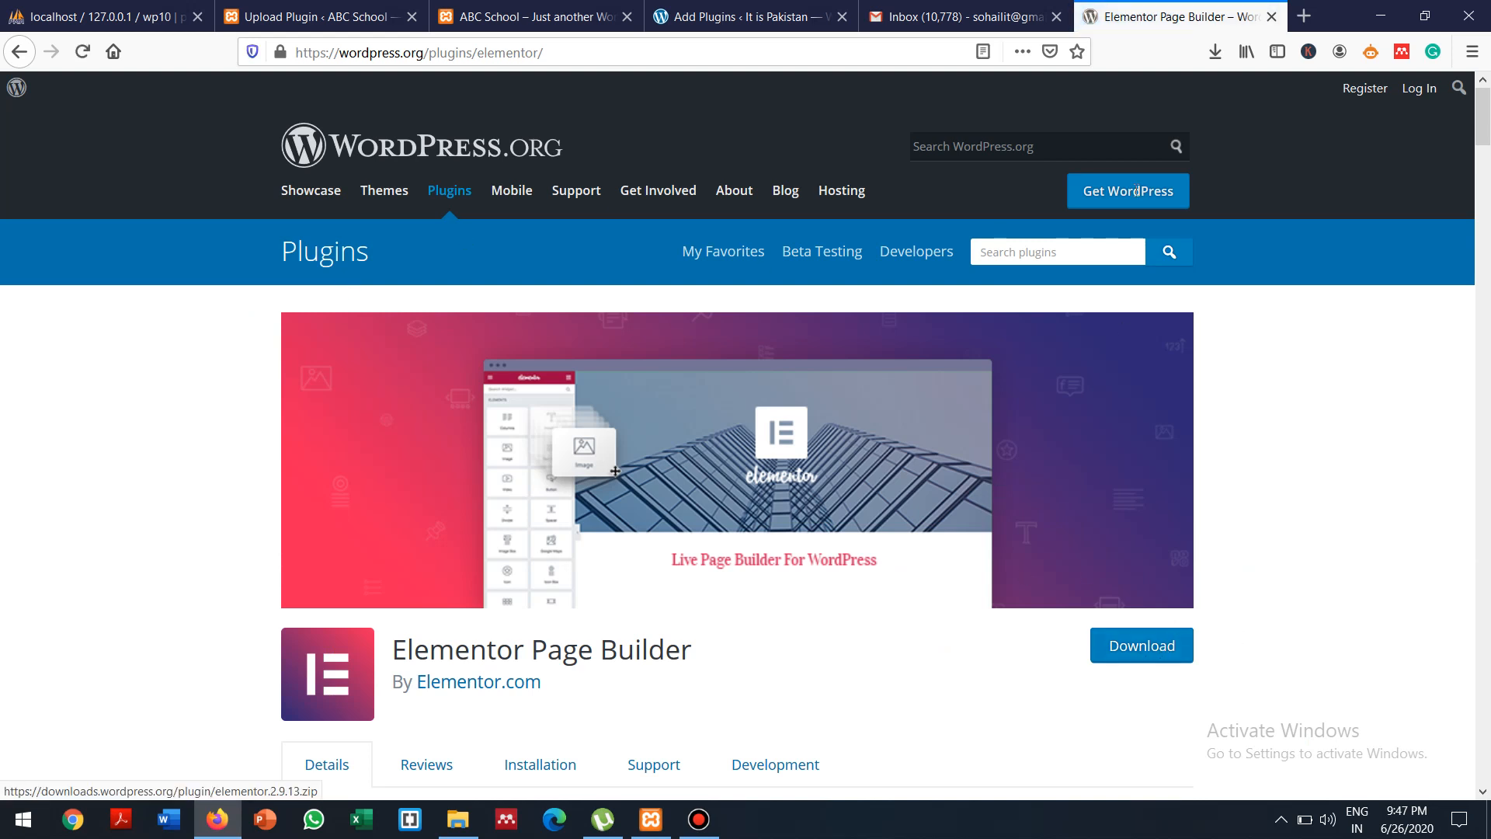
pyautogui.click(1215, 52)
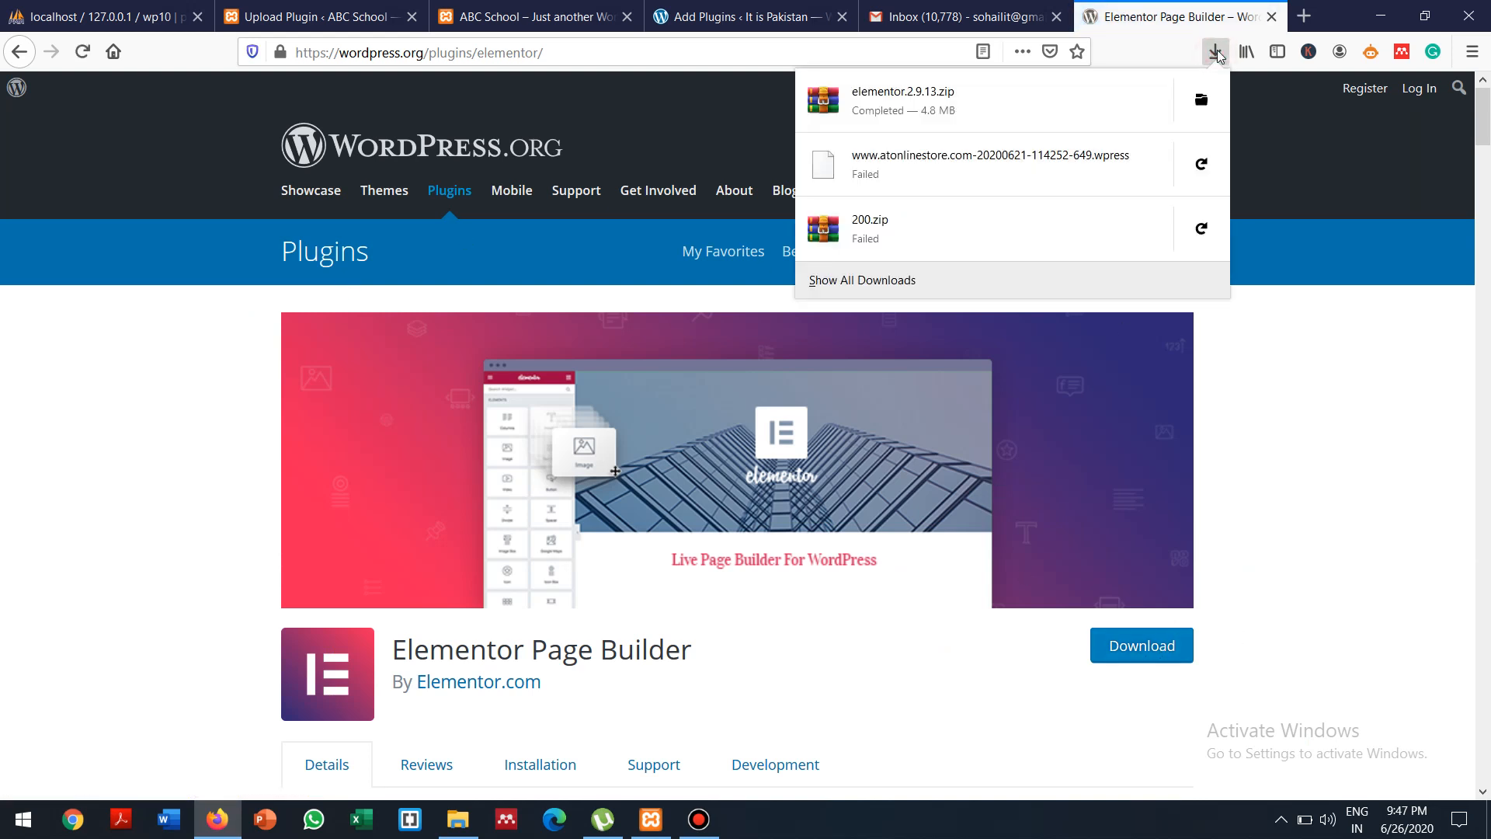
pyautogui.click(1275, 16)
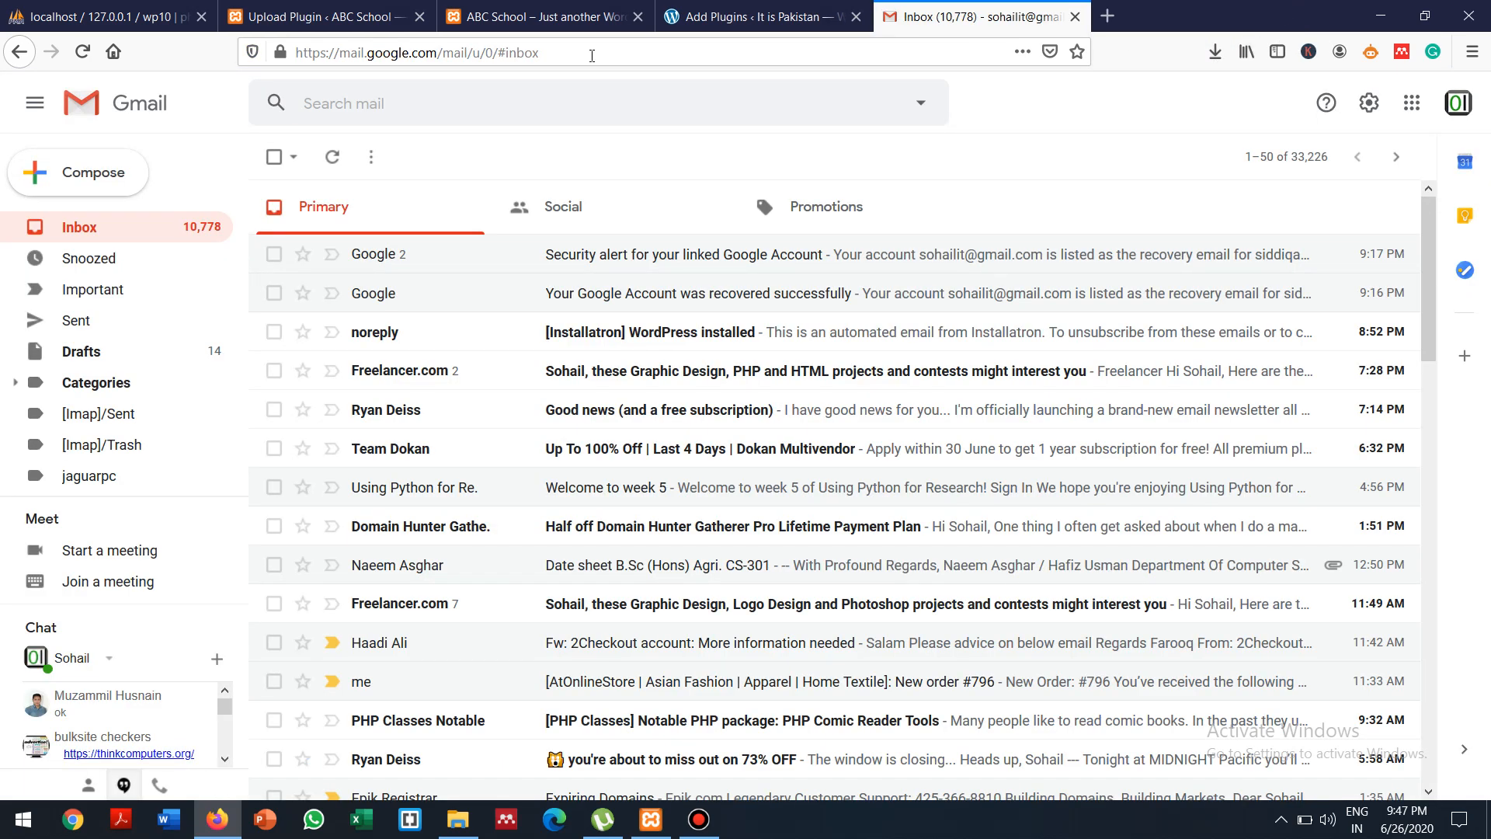
# Activate the Elementor plugin on the ABC School site and check the list of downloaded files
pyautogui.click(348, 8)
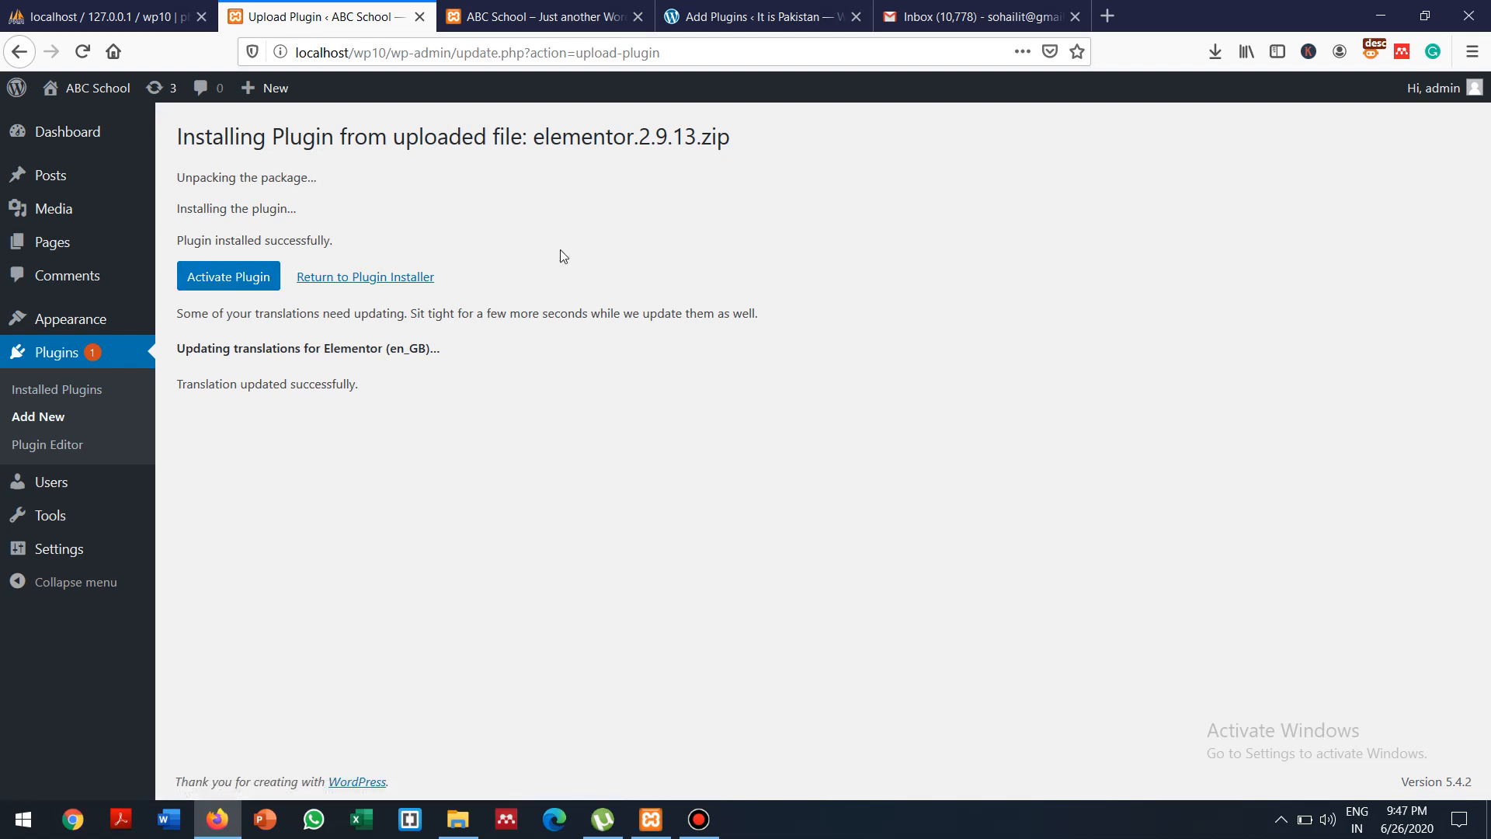
pyautogui.click(229, 278)
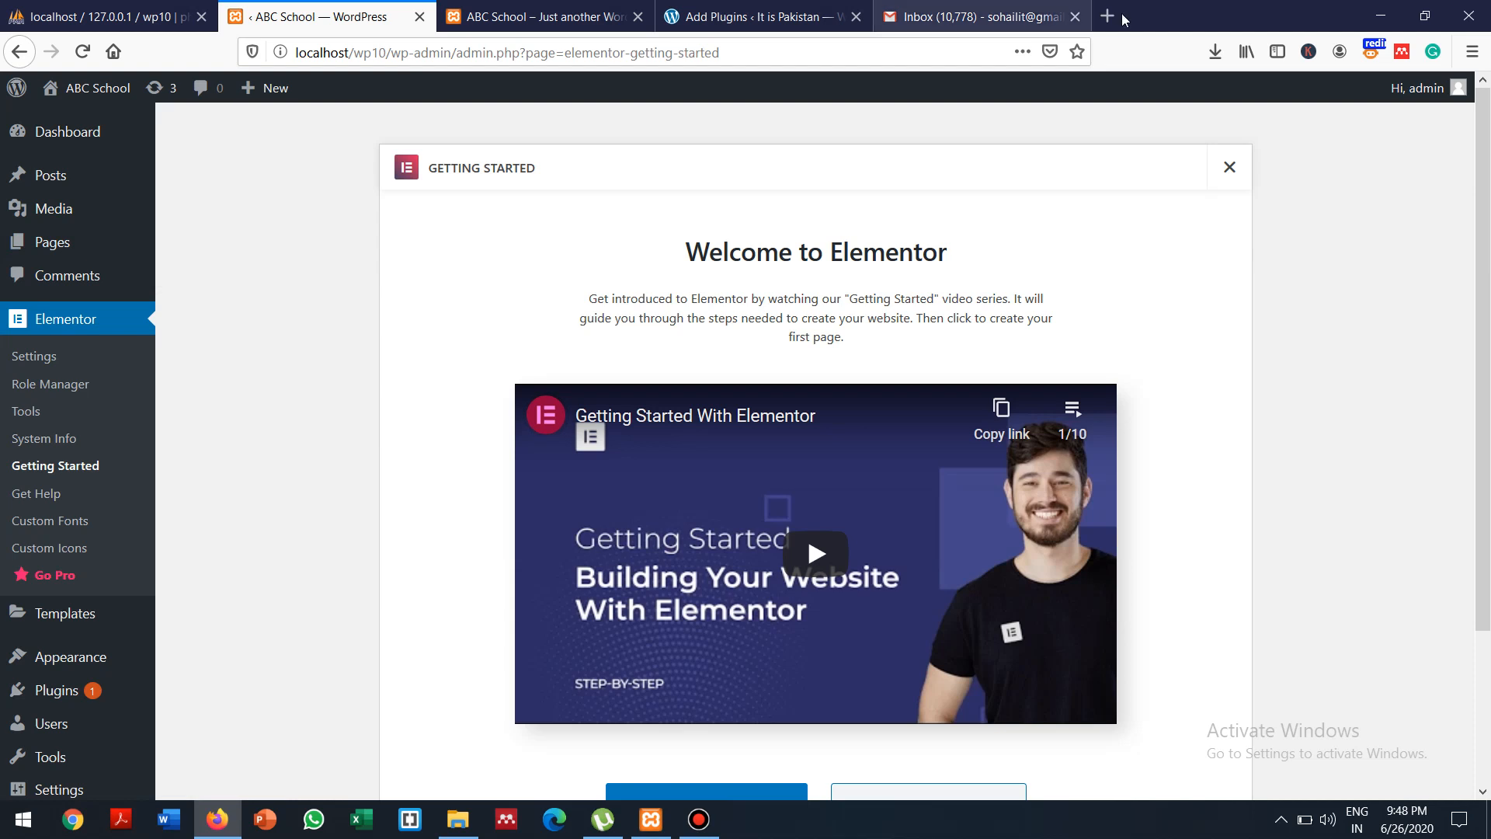
pyautogui.click(1214, 54)
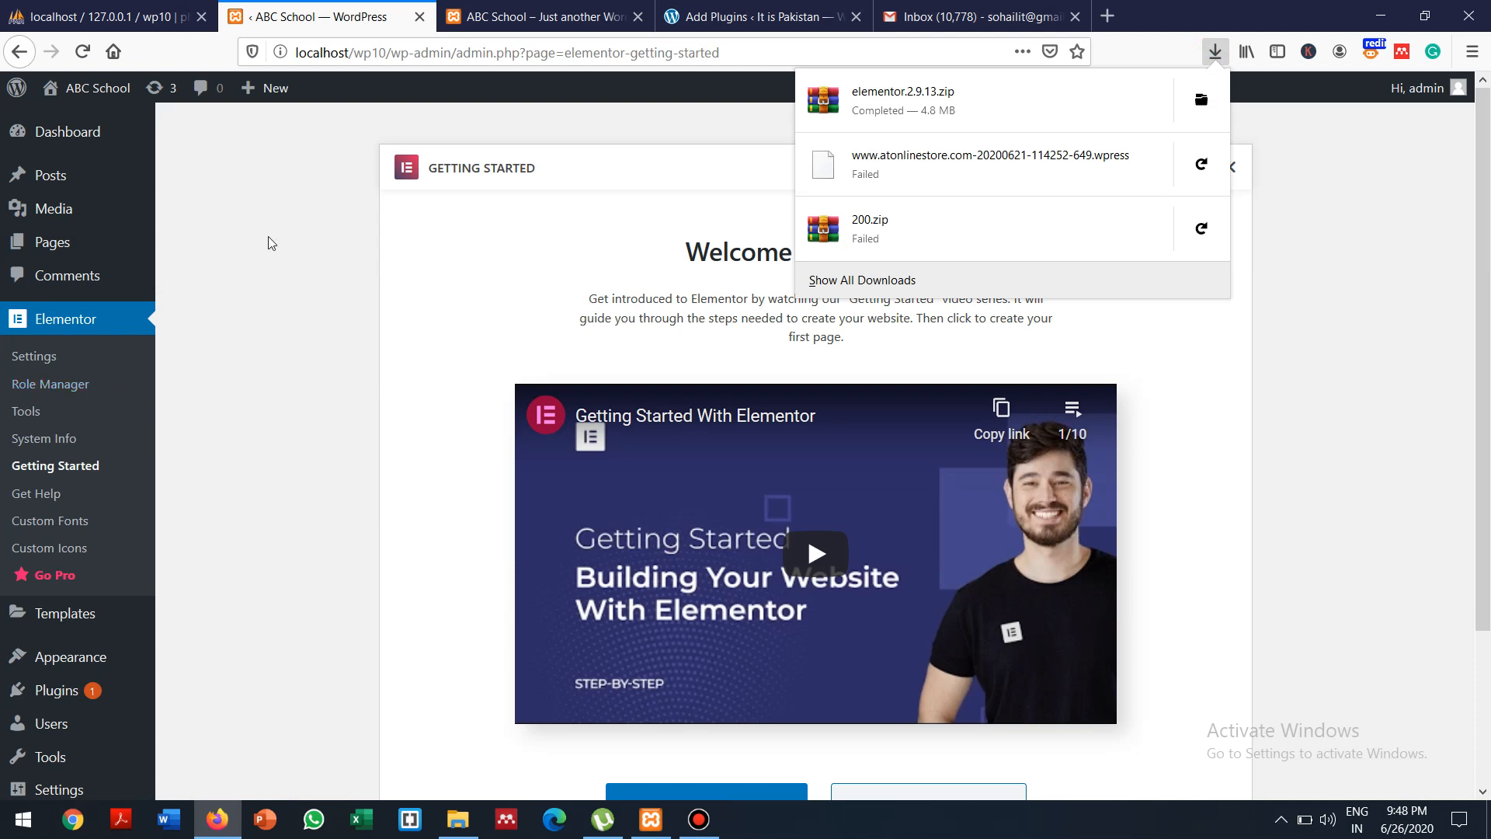
# View the ABC School dashboard and Elementor's general settings, glance at the mail inbox, and return to the Elementor settings
pyautogui.click(65, 133)
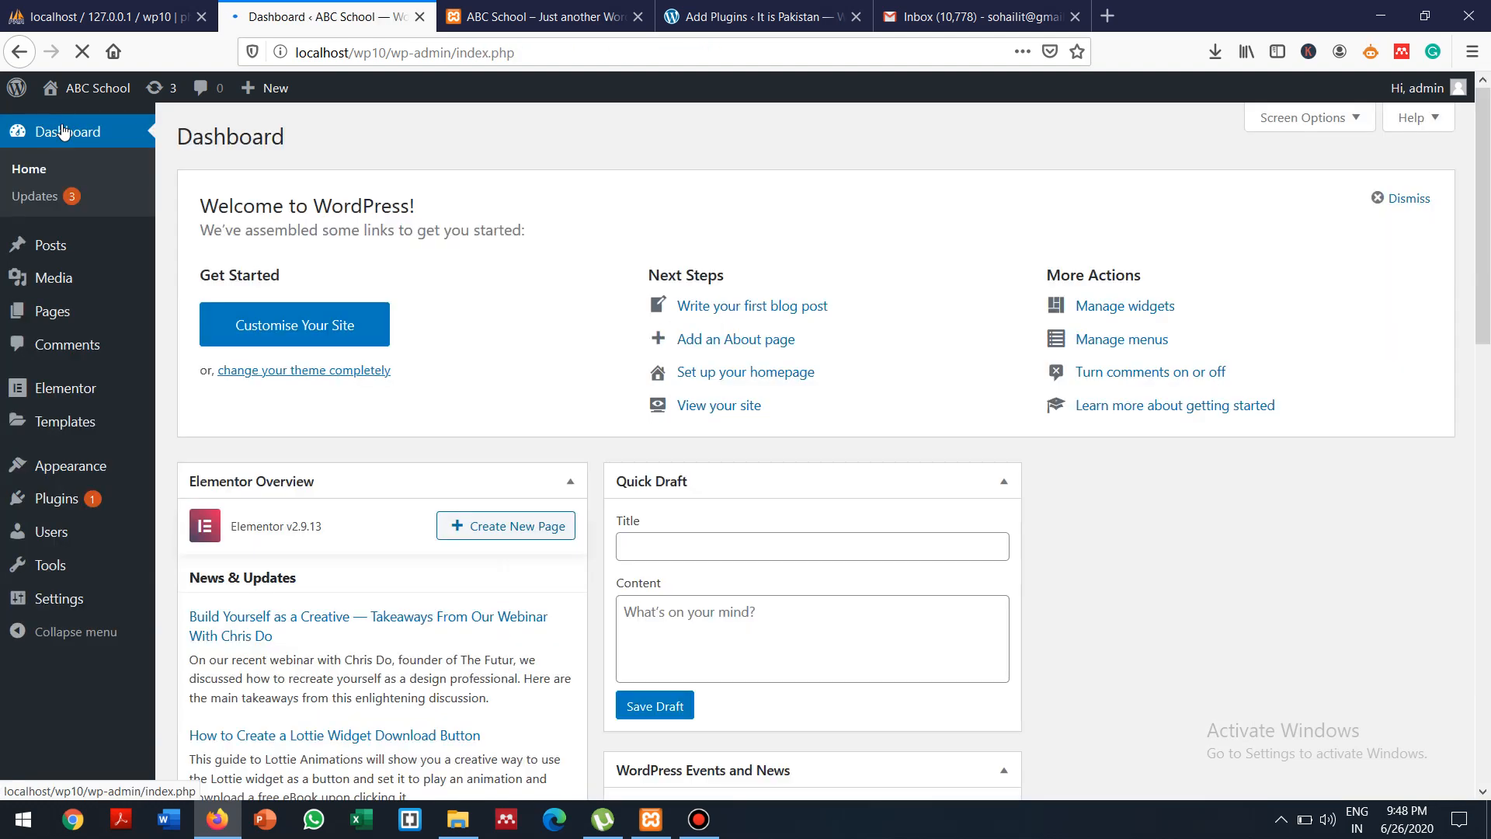
pyautogui.click(70, 396)
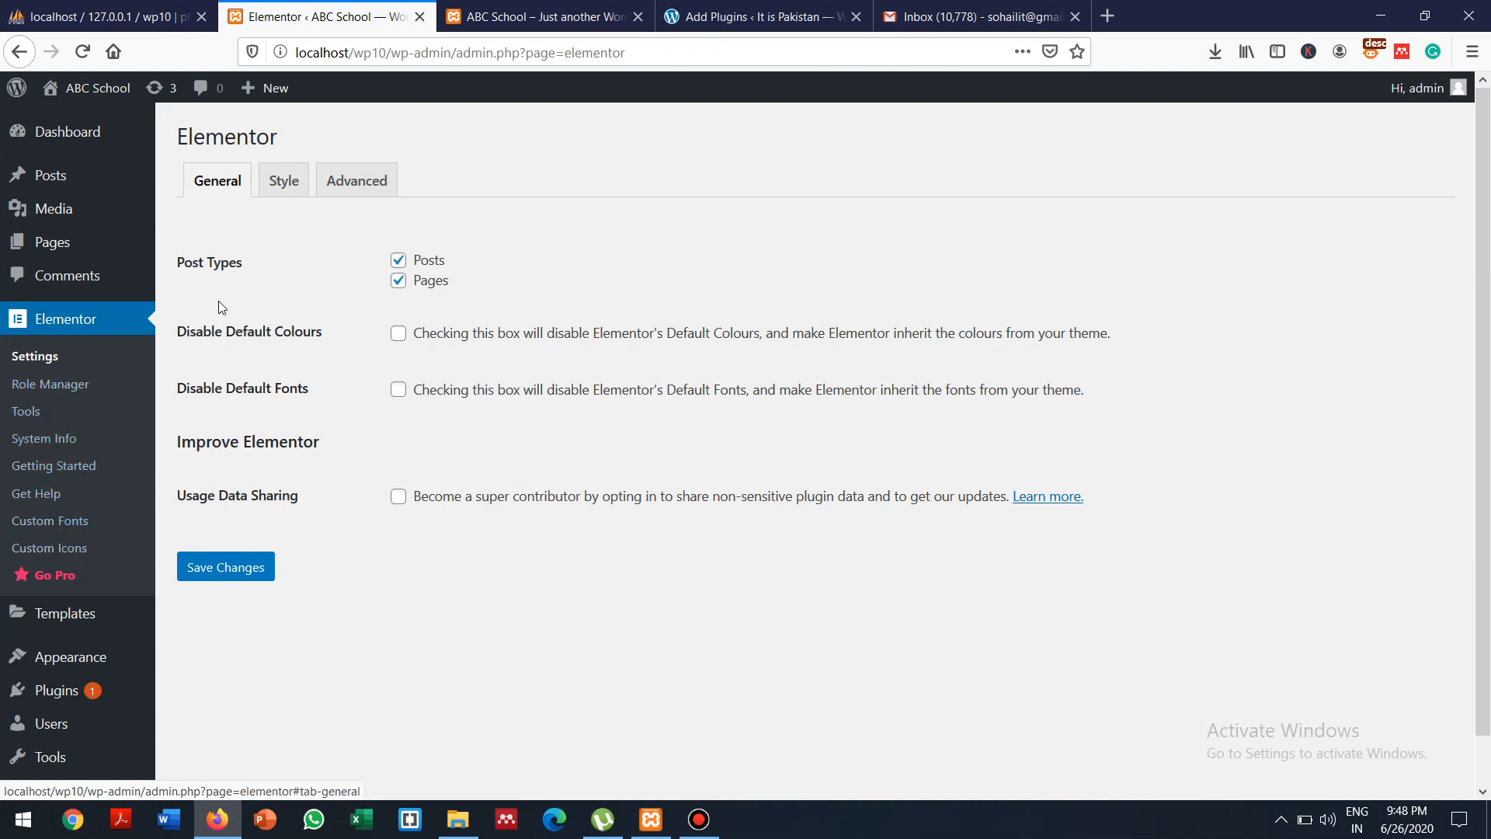
pyautogui.moveTo(105, 178)
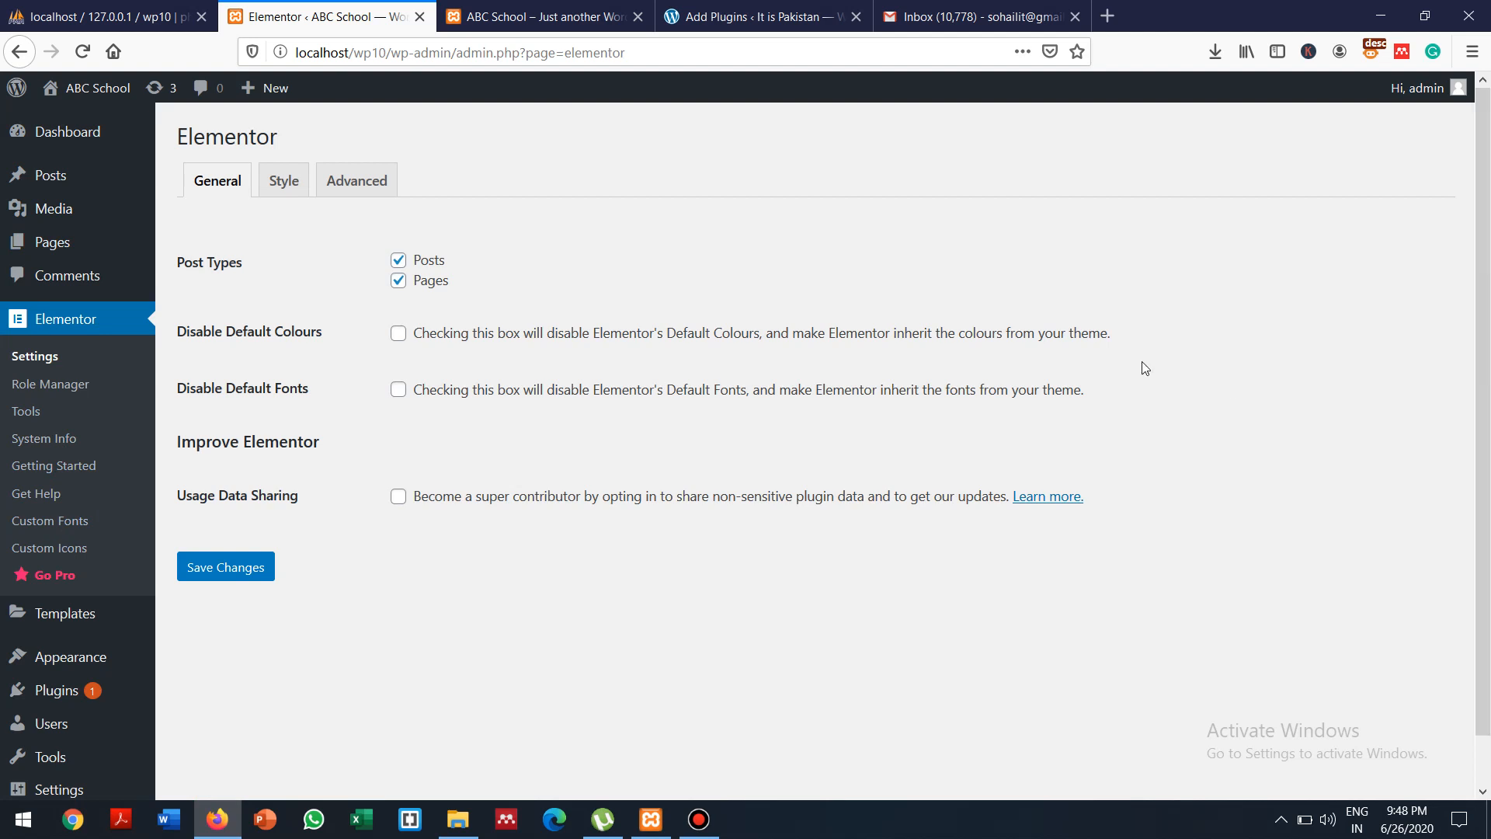
pyautogui.click(54, 335)
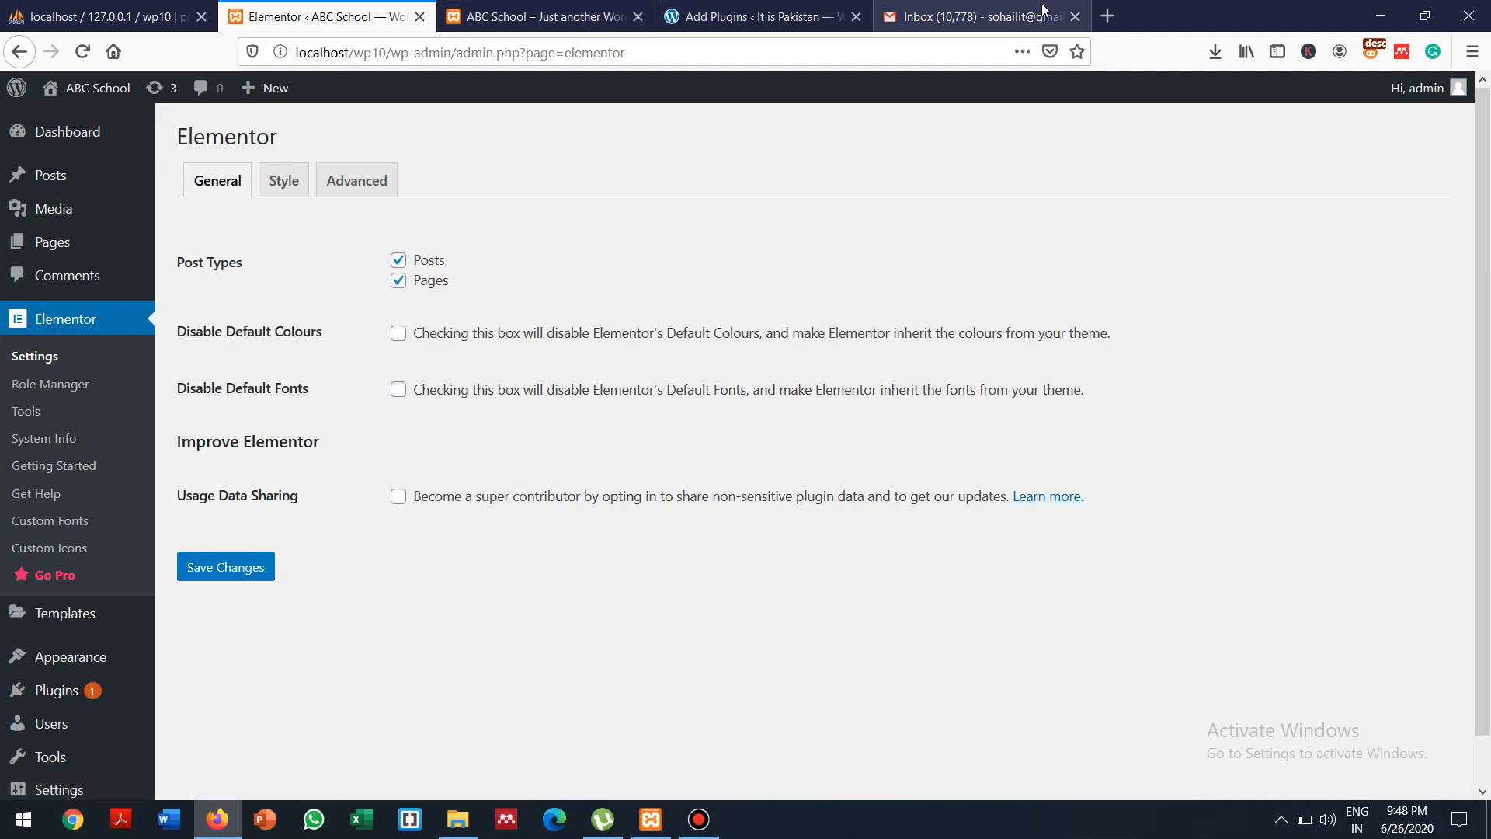
pyautogui.click(982, 8)
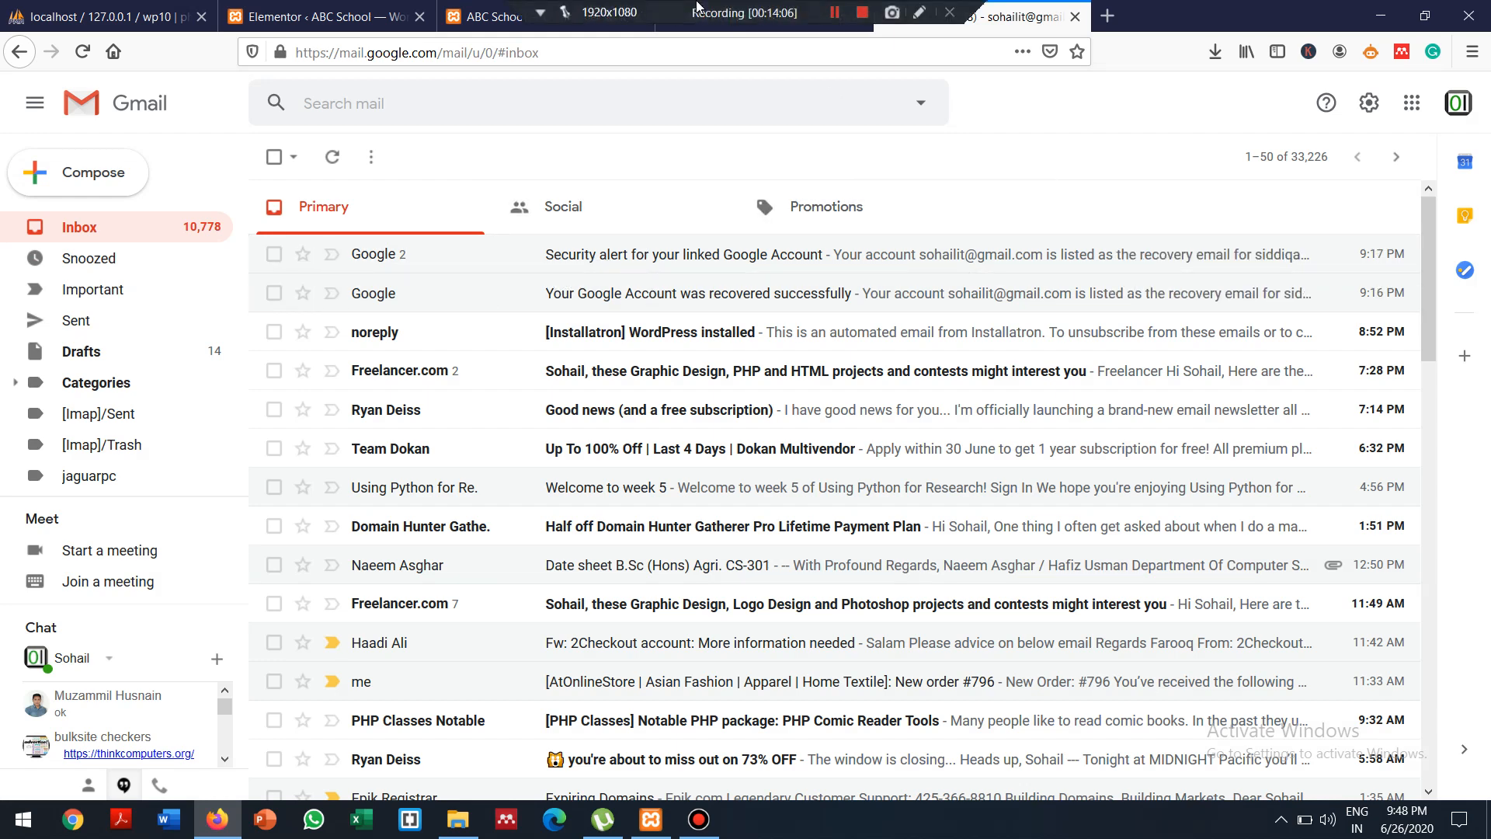
pyautogui.click(373, 15)
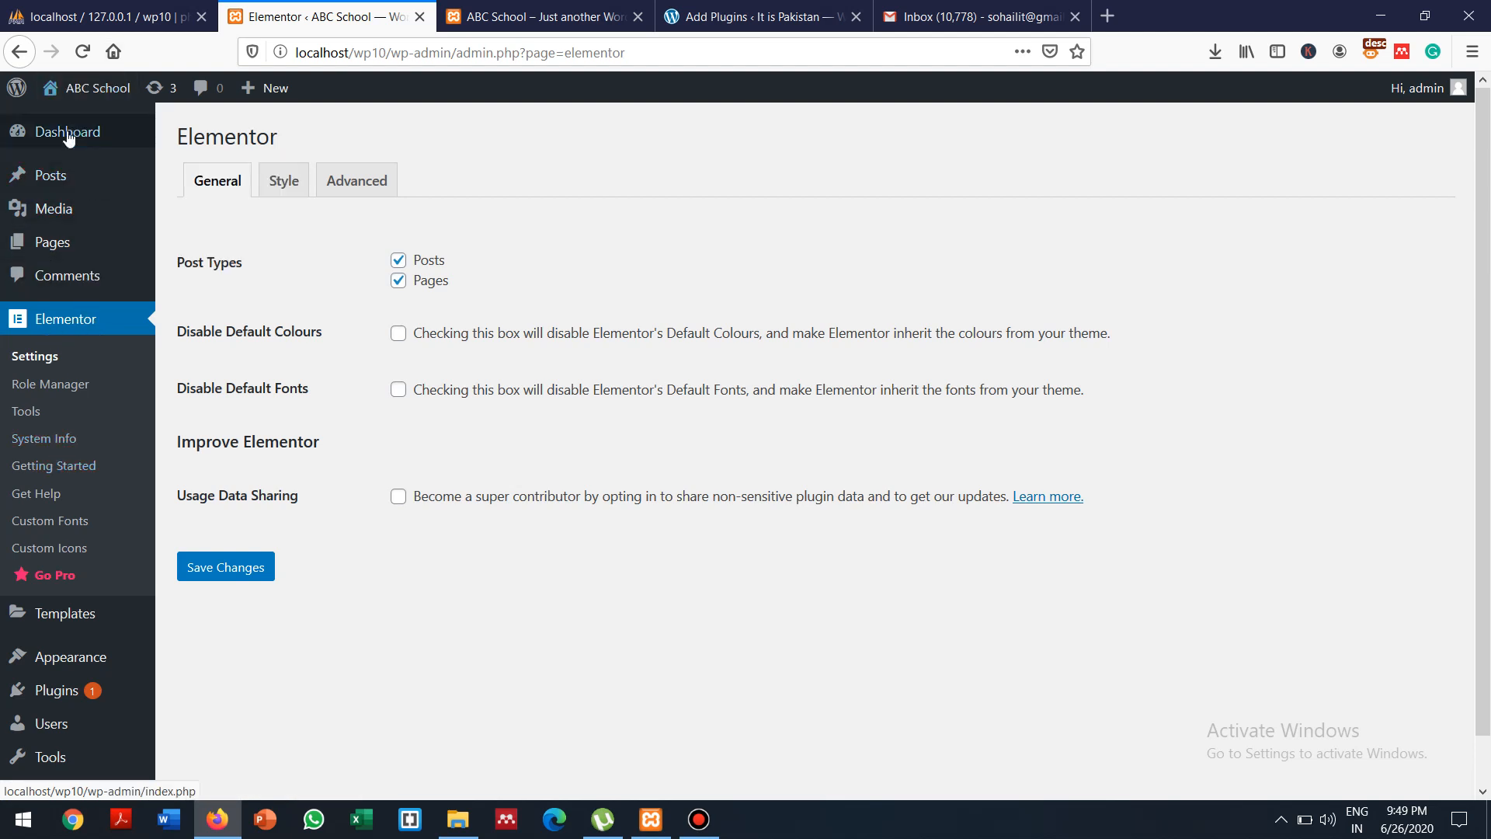
# Open the ABC School site's list of pages and start a new page from there
pyautogui.moveTo(68, 136)
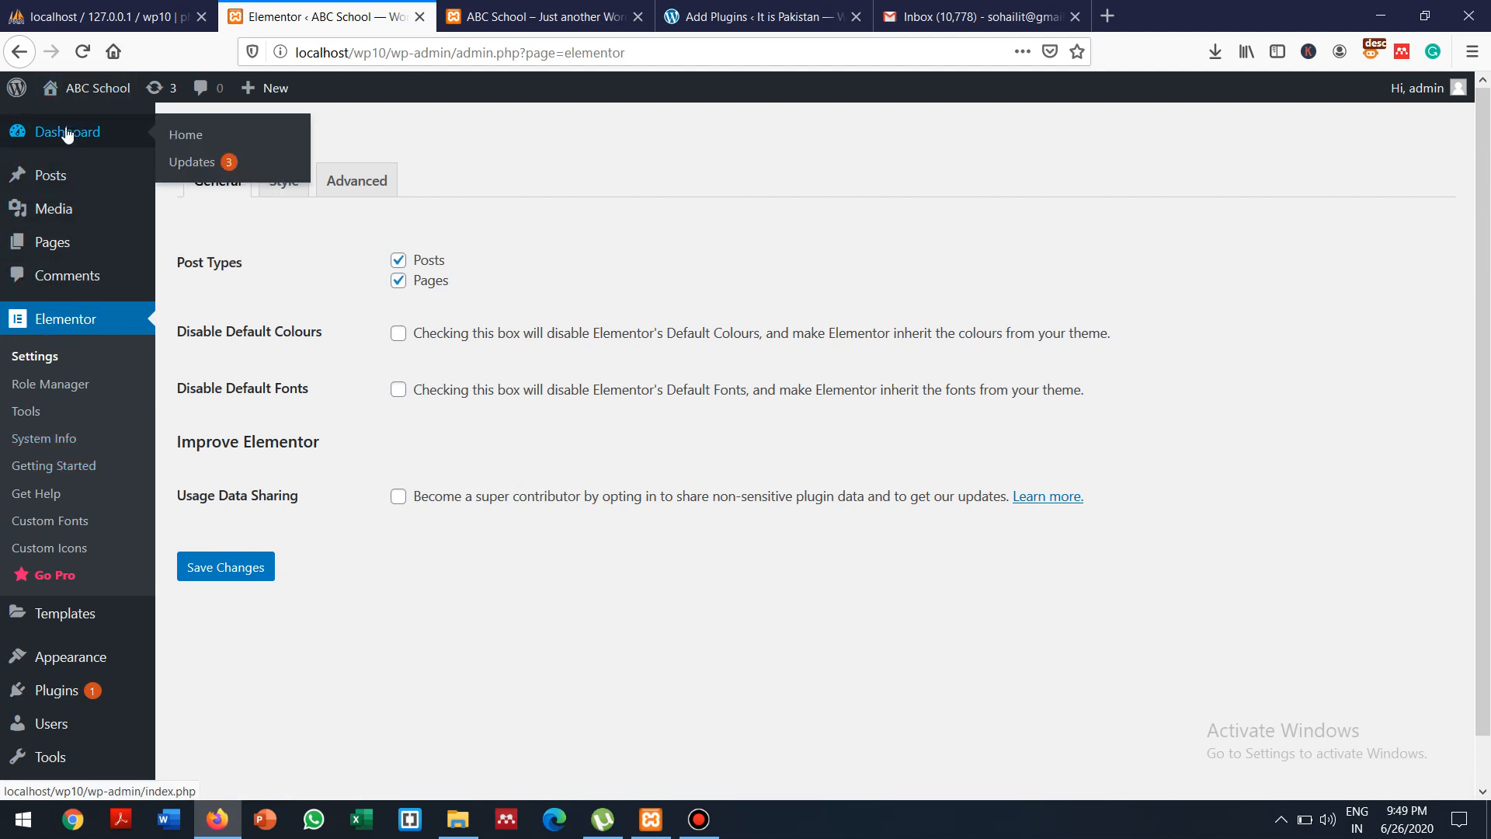
pyautogui.click(55, 245)
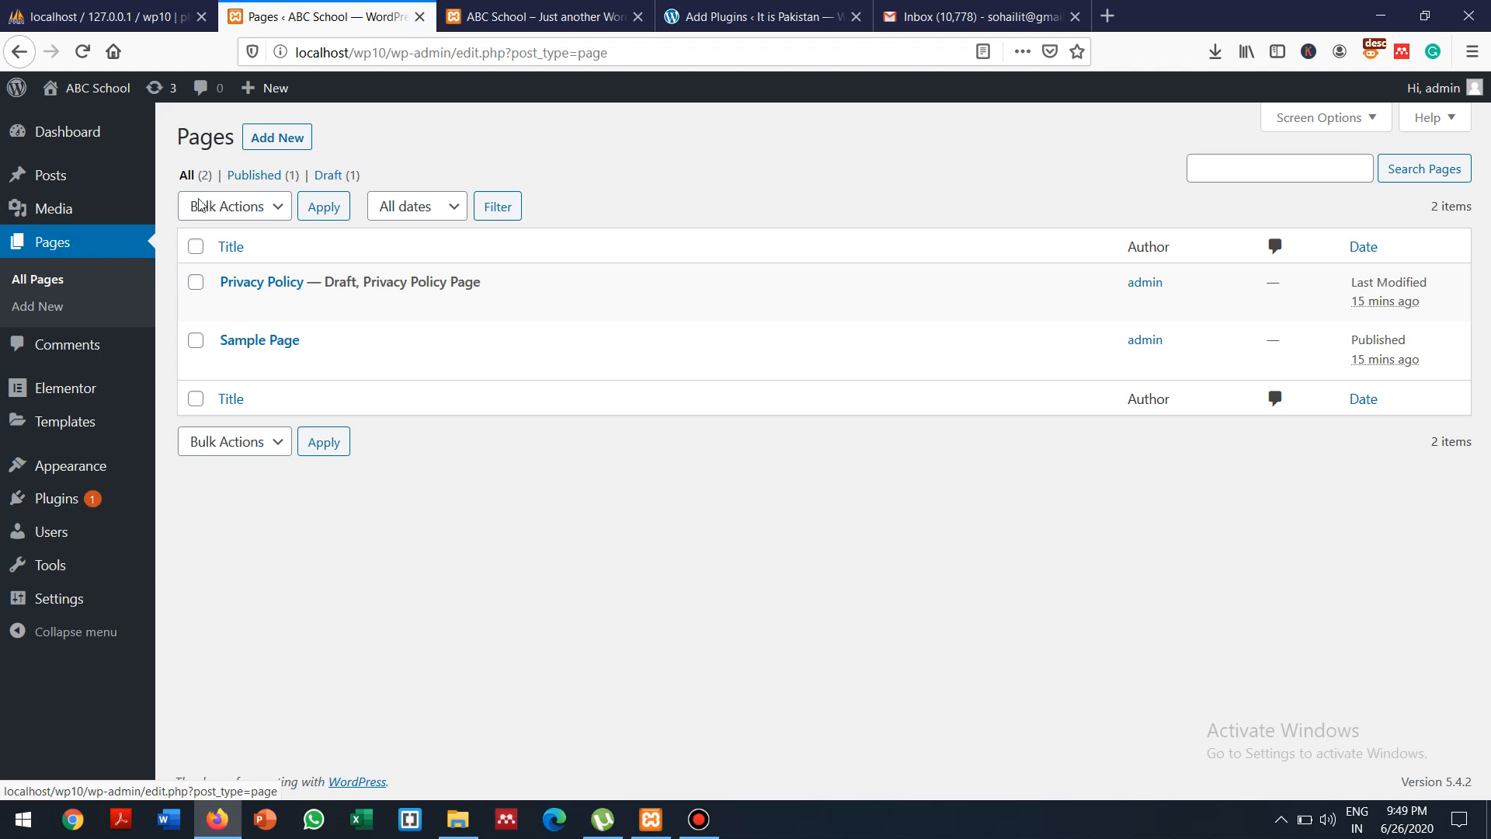
pyautogui.click(282, 142)
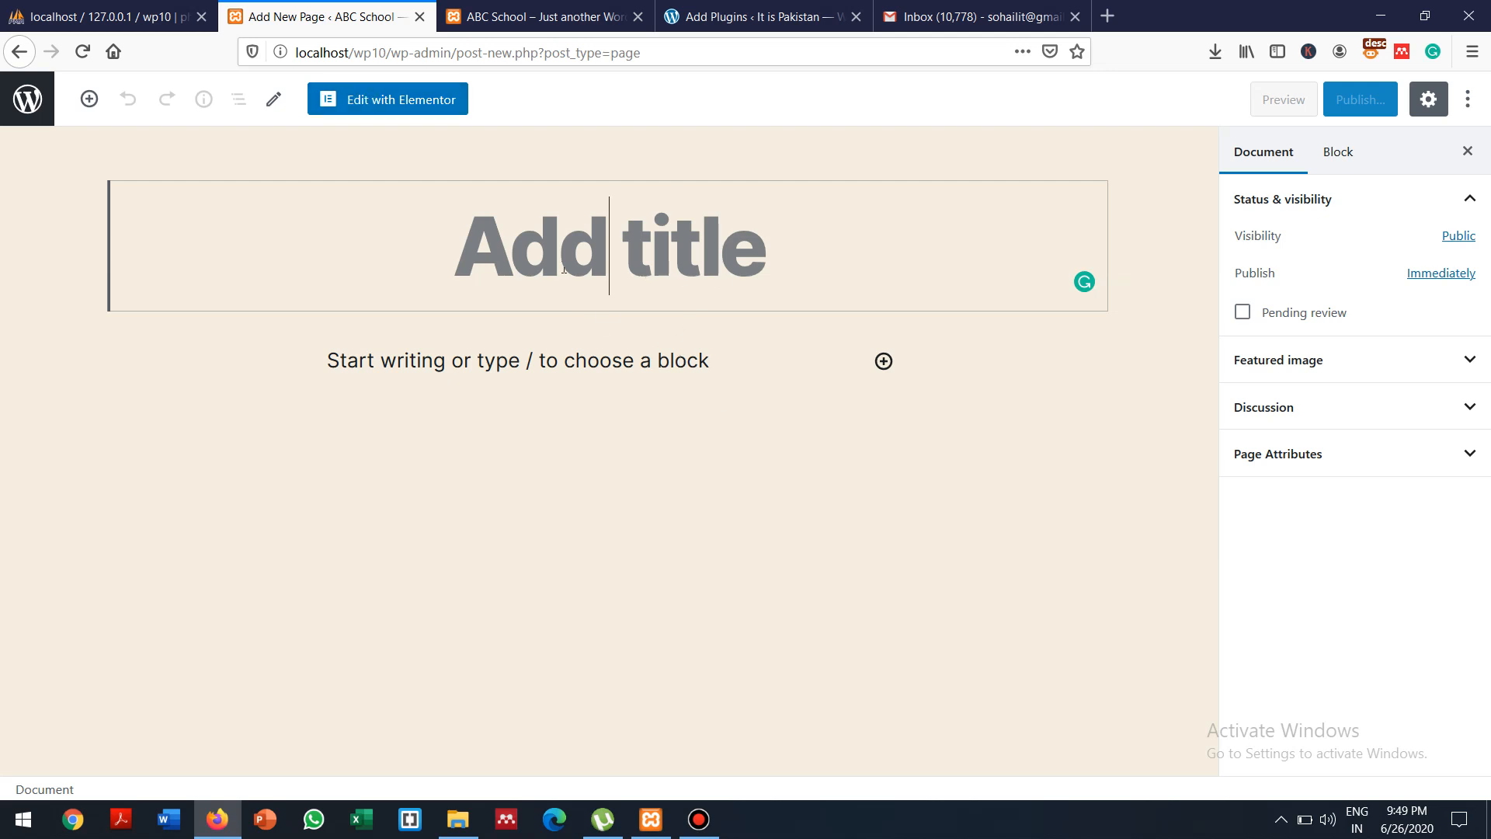
# Open the new page in the Elementor editor and look over its default title and the empty content area
pyautogui.click(402, 103)
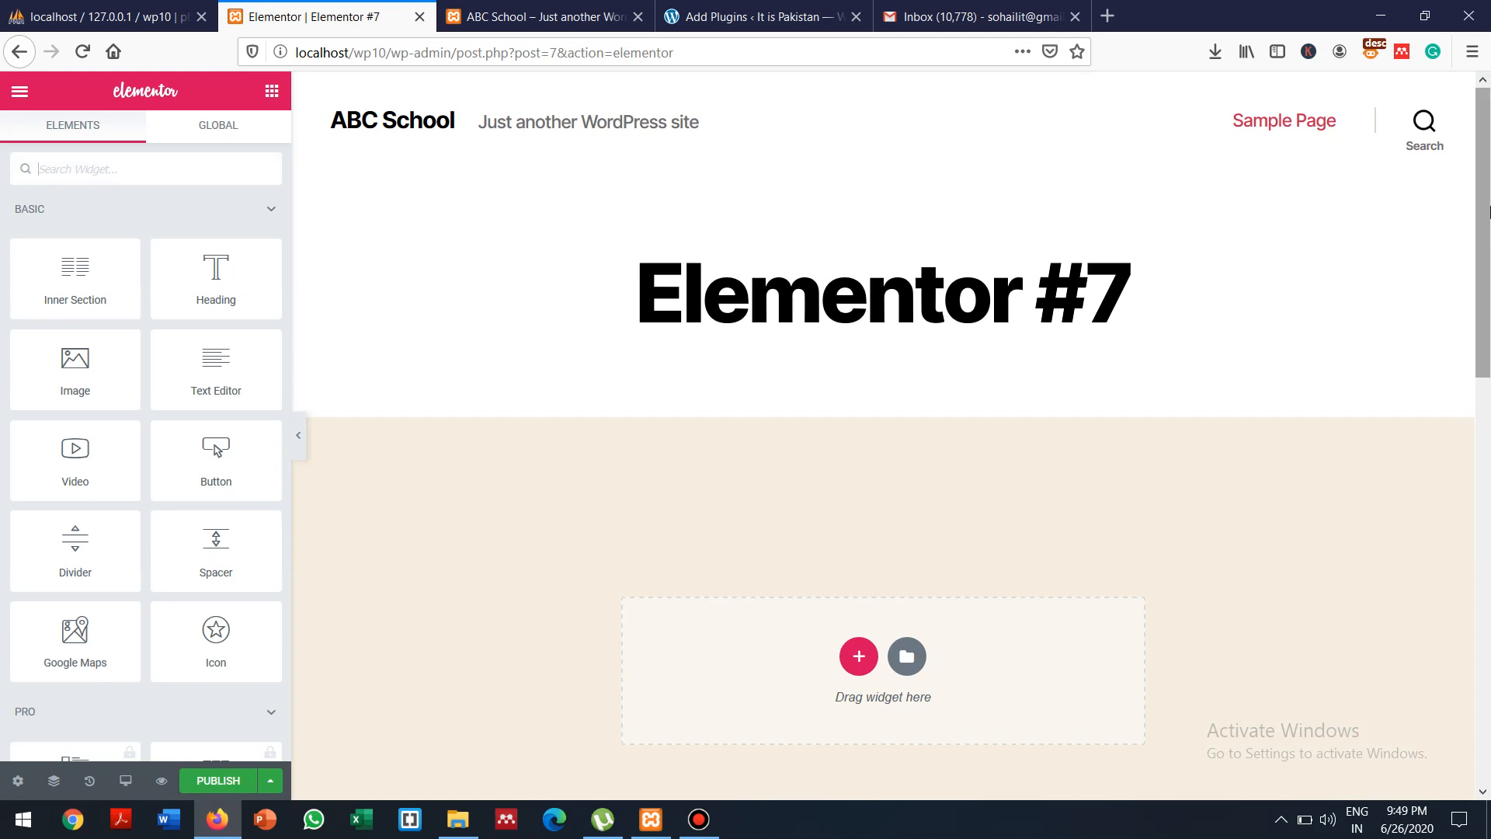
pyautogui.moveTo(1479, 185); pyautogui.dragTo(1470, 6)
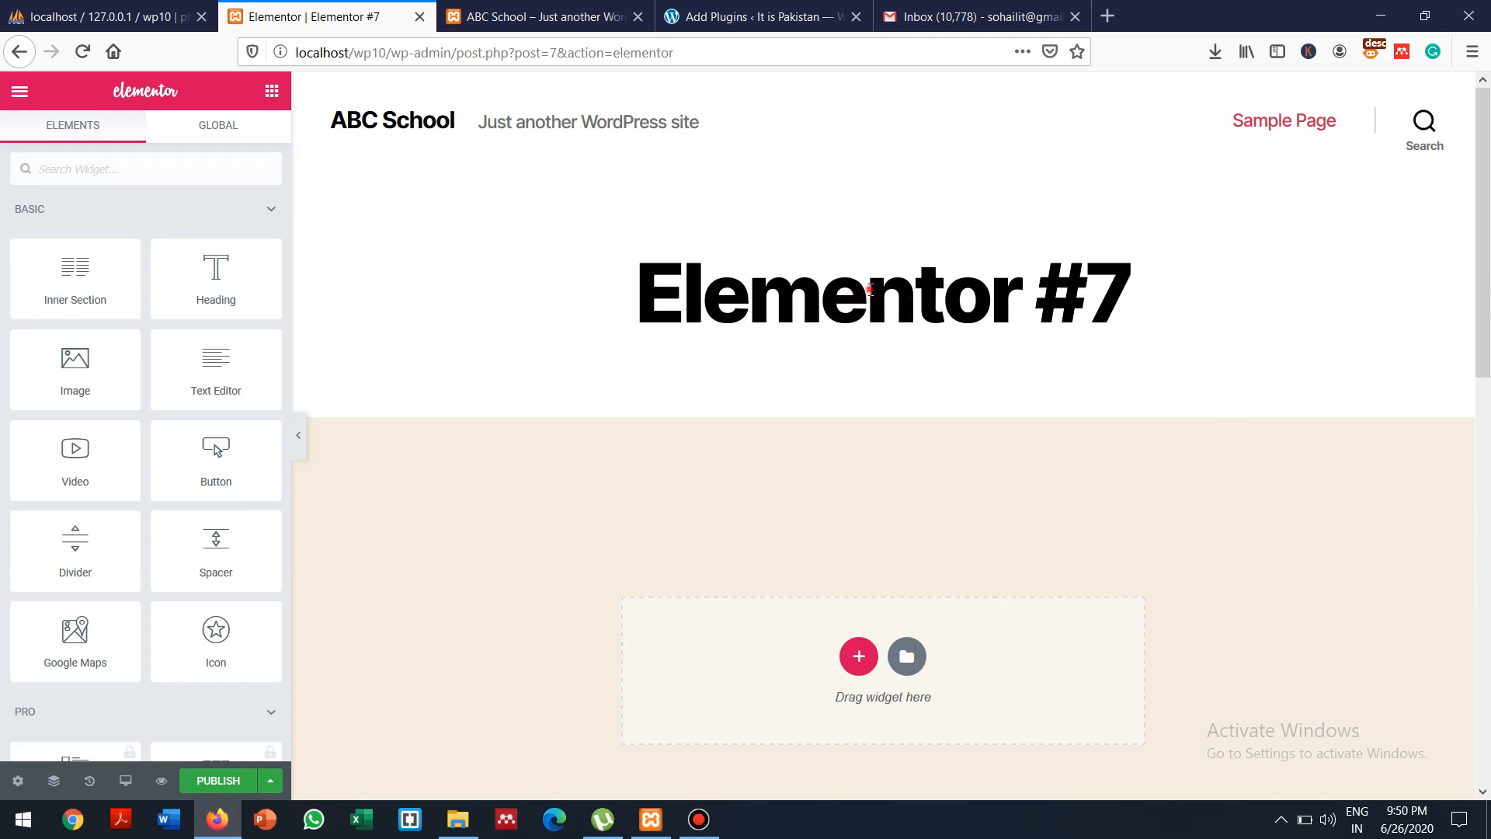
pyautogui.doubleClick(870, 290)
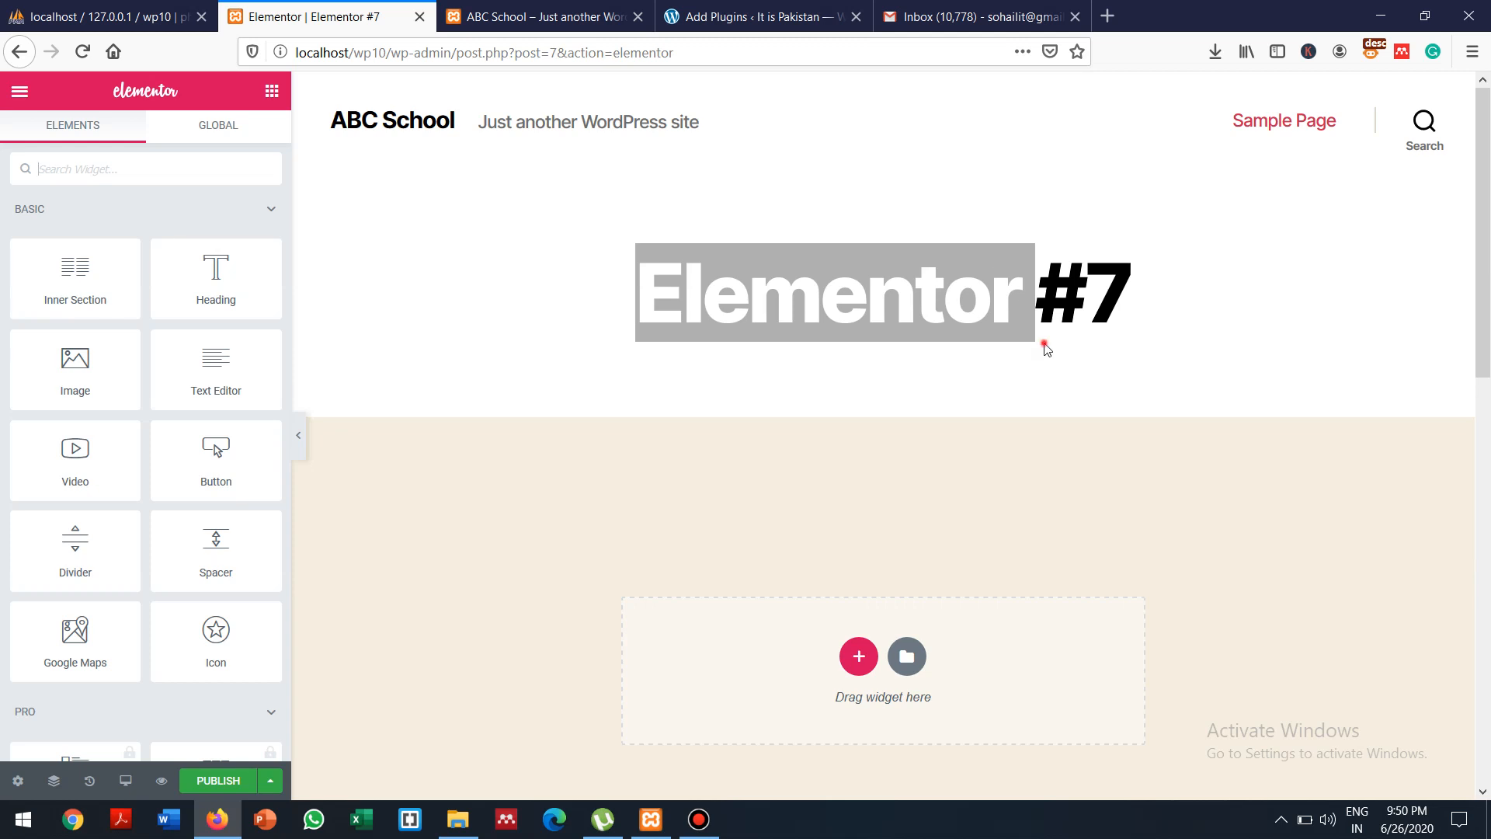
pyautogui.doubleClick(1072, 291)
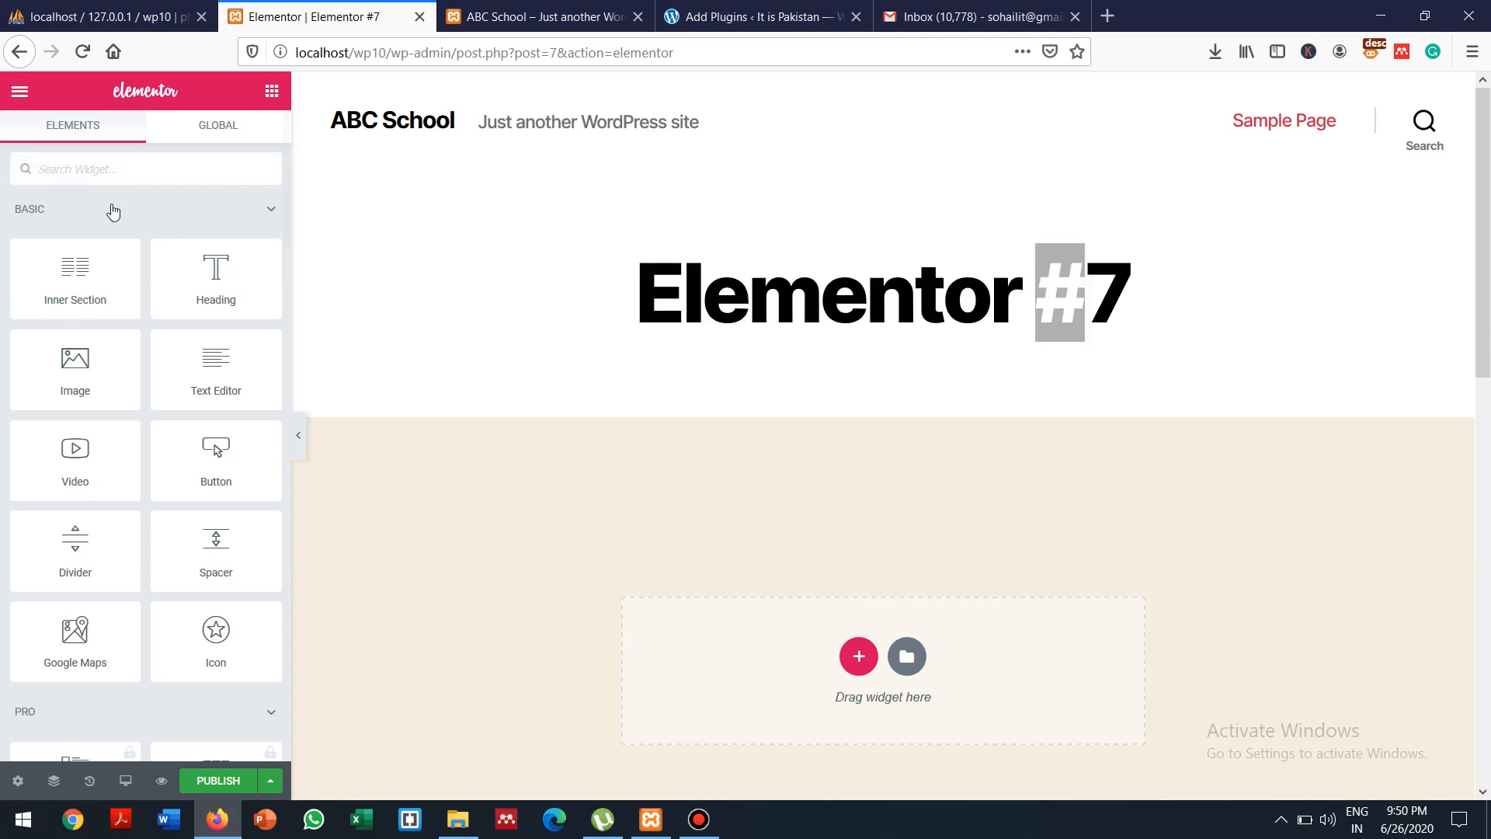
pyautogui.click(656, 282)
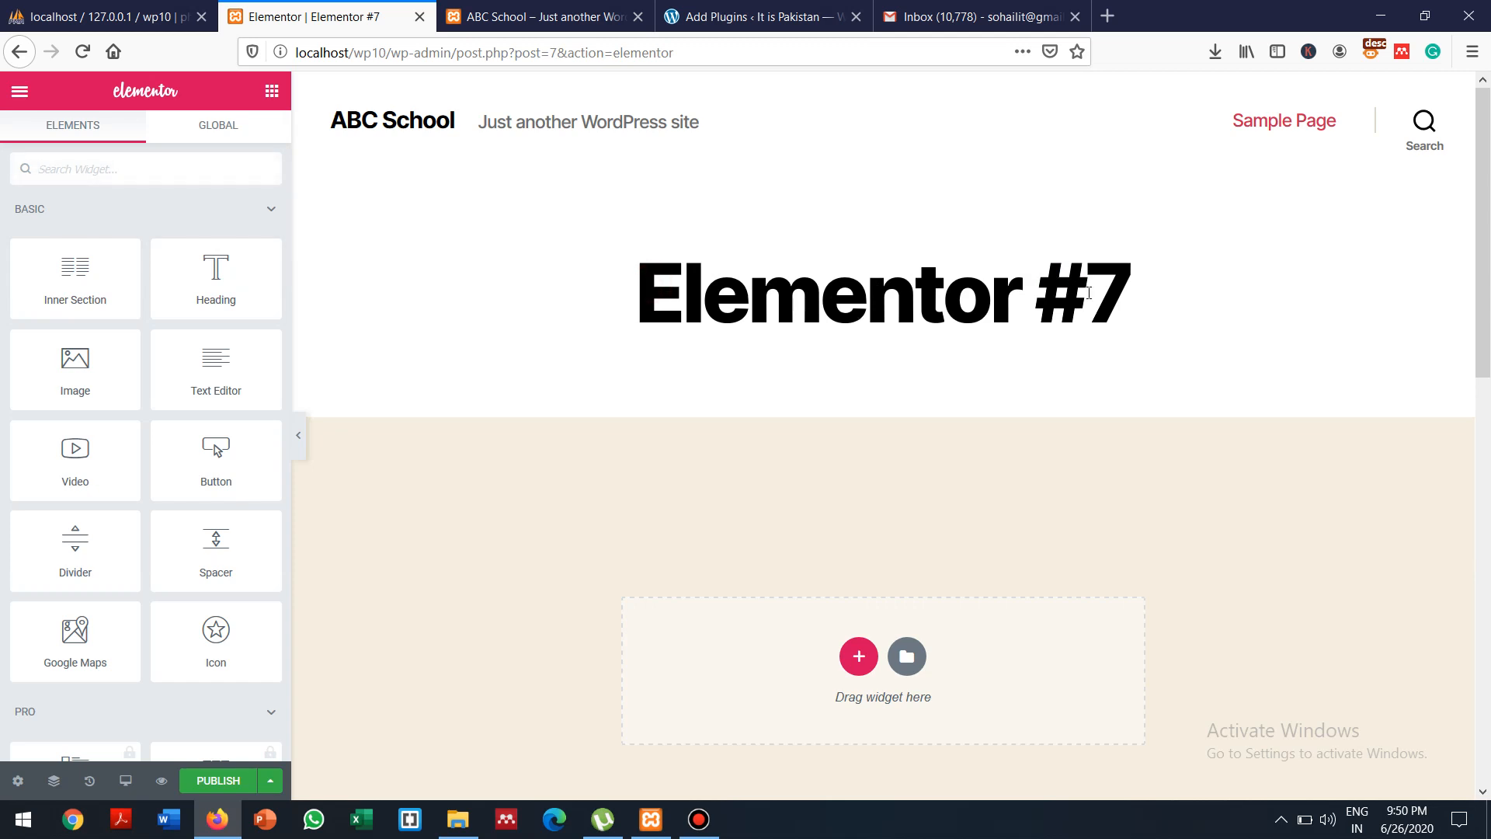
pyautogui.click(686, 177)
pyautogui.doubleClick(1111, 290)
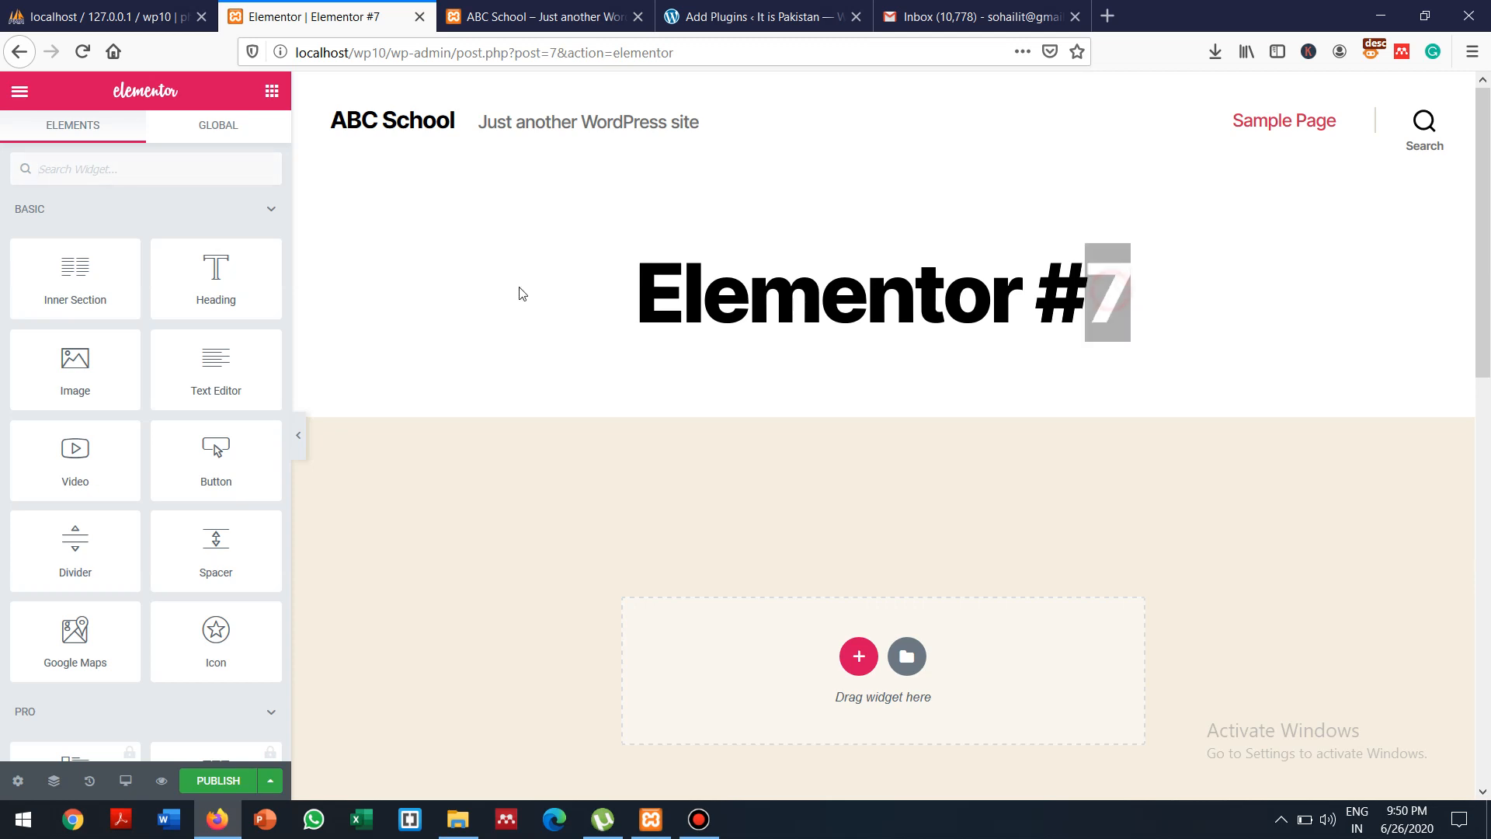
pyautogui.click(594, 357)
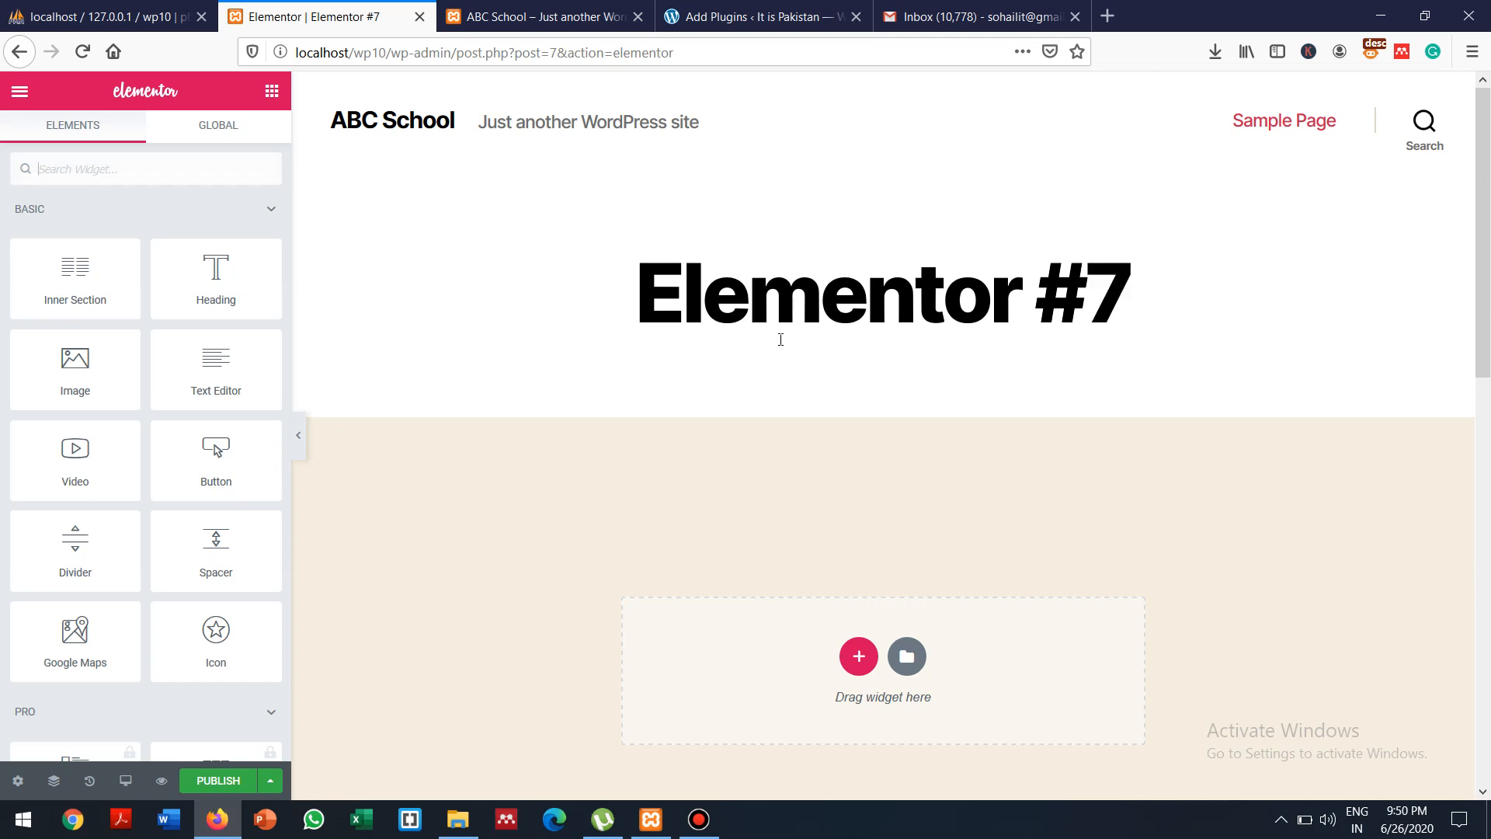
pyautogui.moveTo(1485, 234); pyautogui.dragTo(1419, 220)
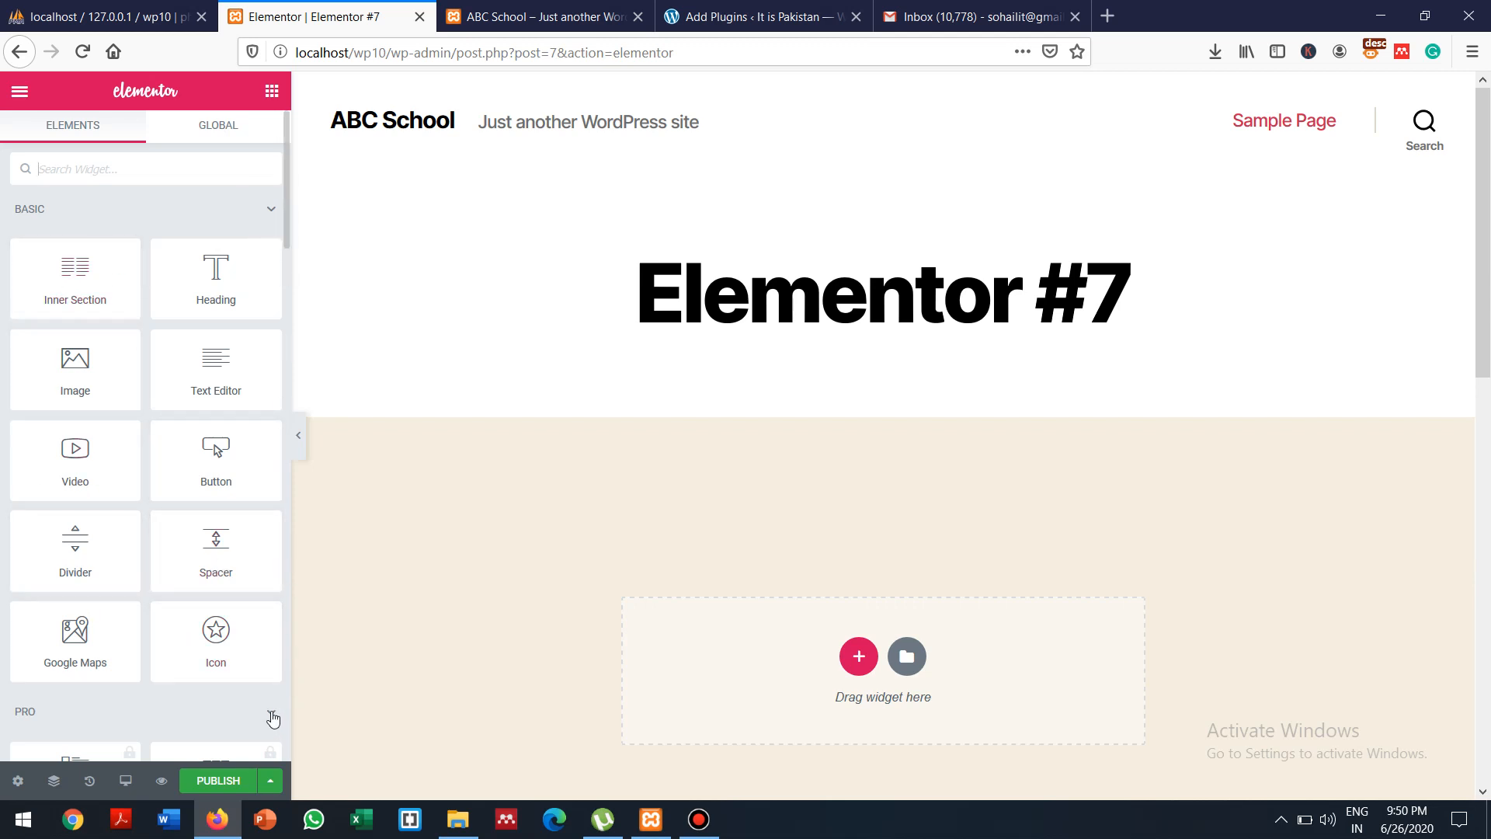
# Check the Basic and Pro widget groups and try to place an Image widget on the page's title area
pyautogui.click(272, 214)
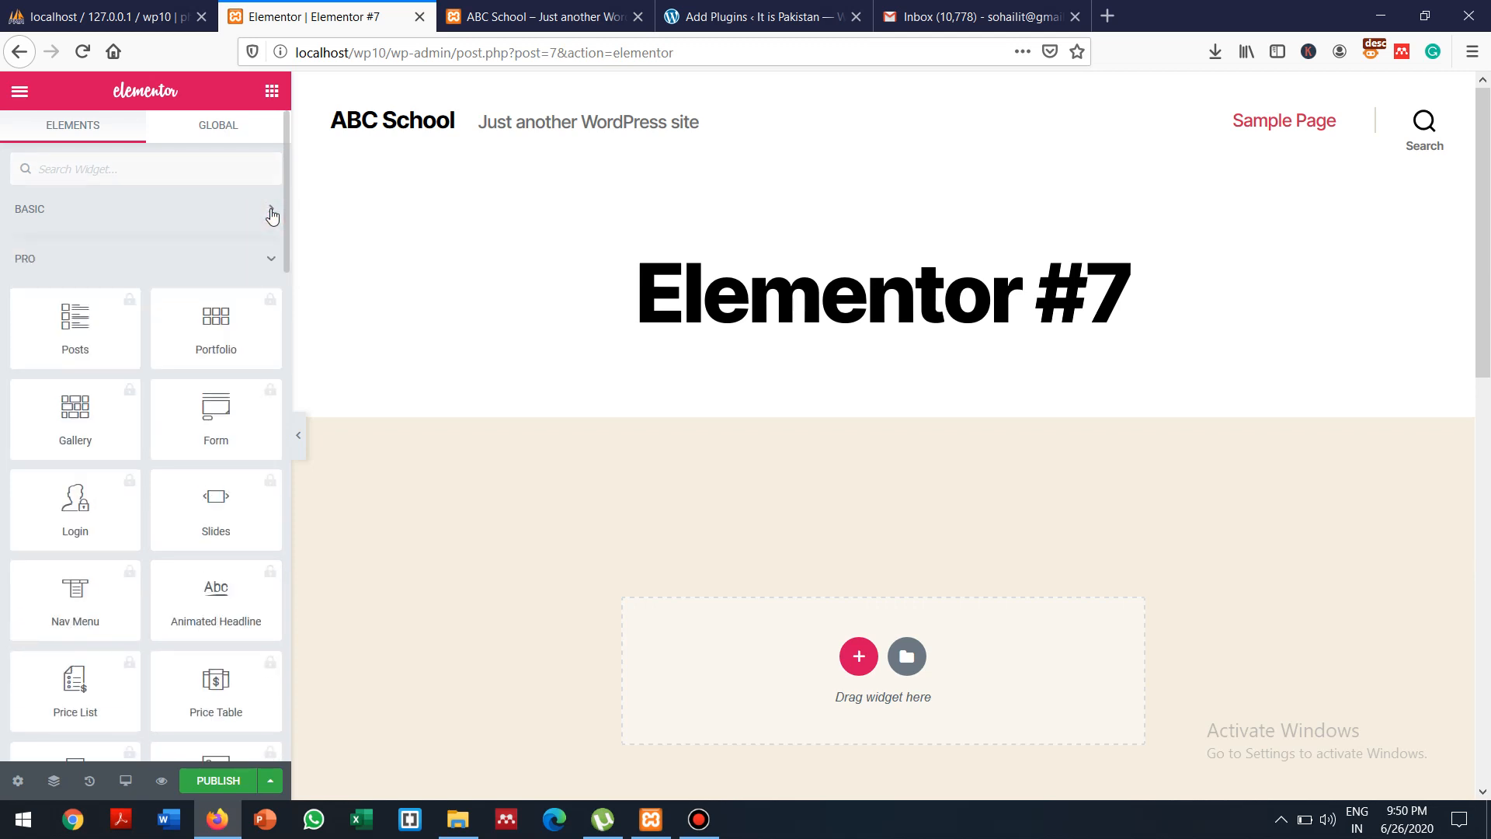
pyautogui.click(272, 214)
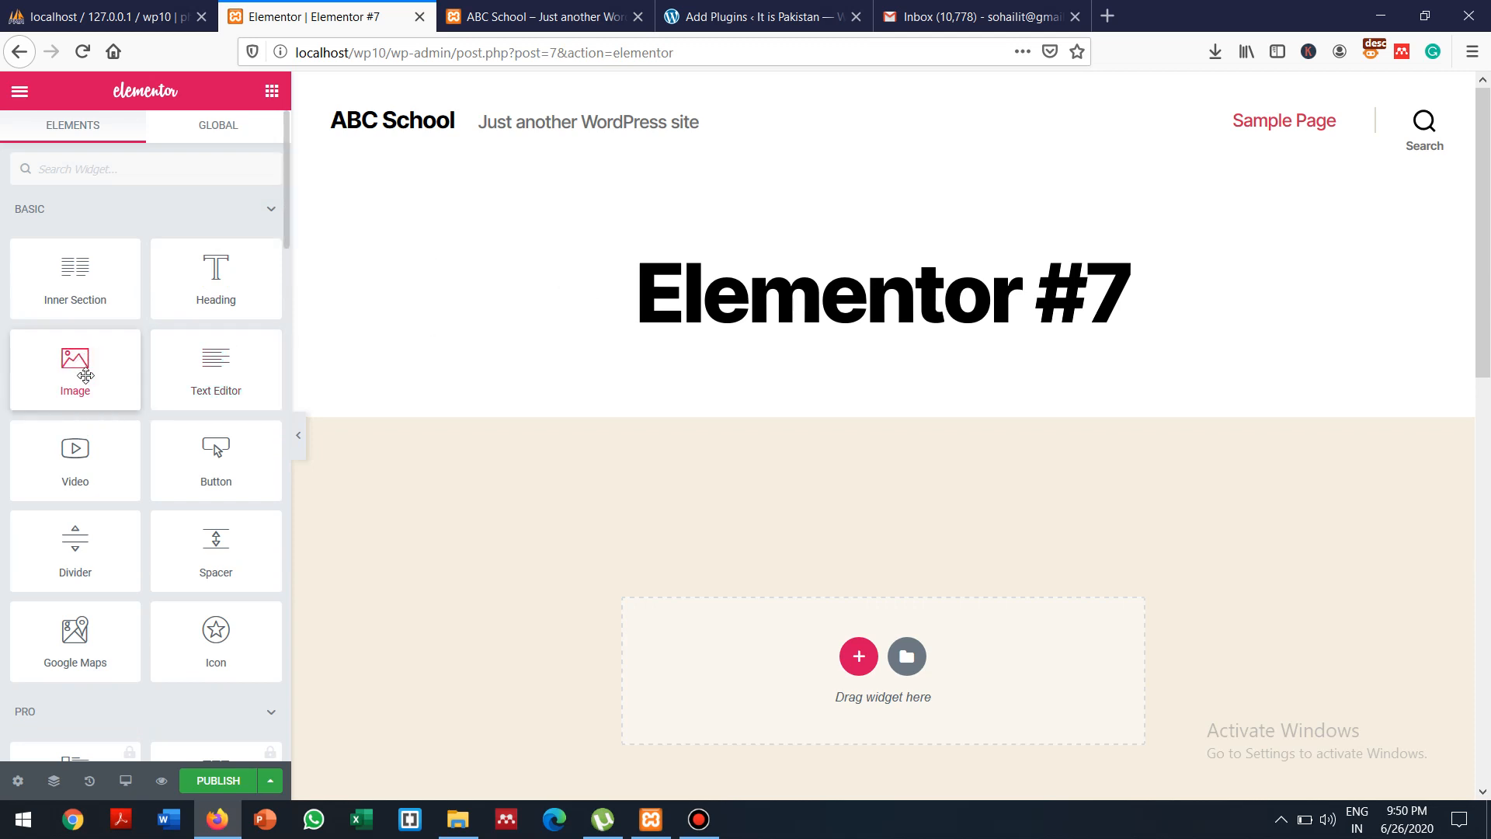
pyautogui.moveTo(82, 376); pyautogui.dragTo(643, 273)
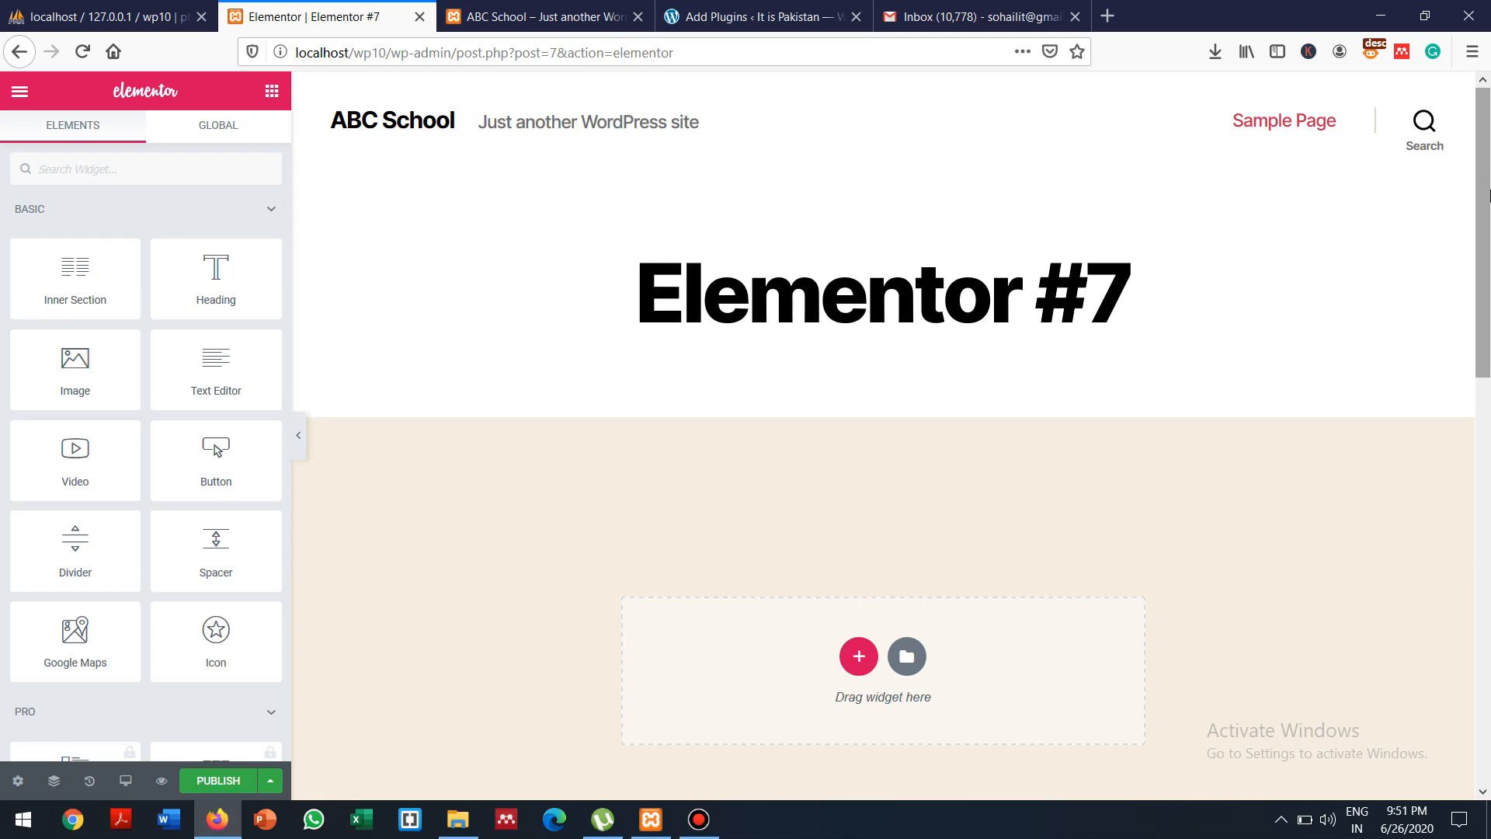
pyautogui.scroll(-5, 1478, 177)
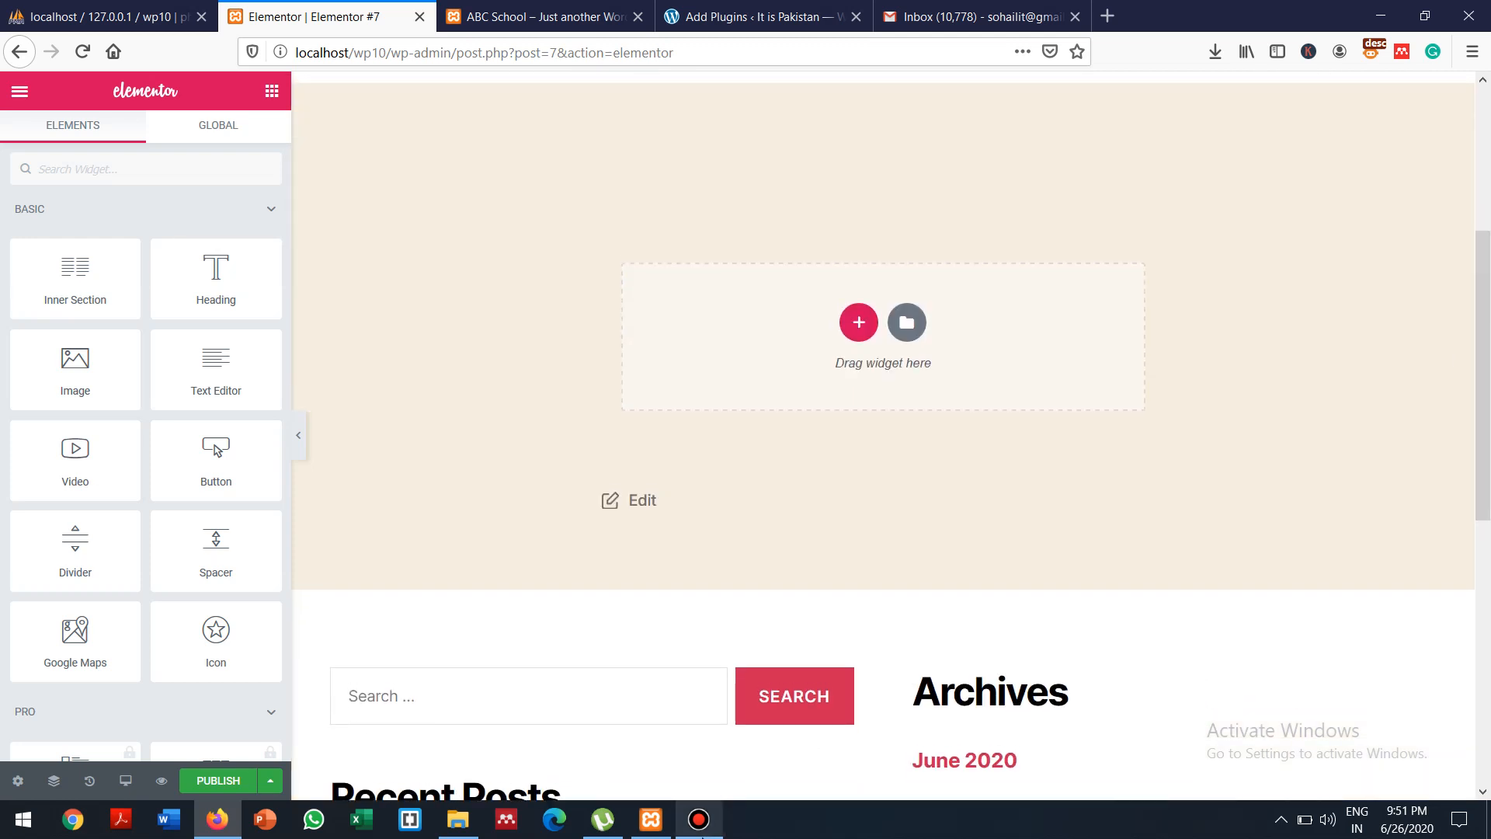
pyautogui.click(699, 819)
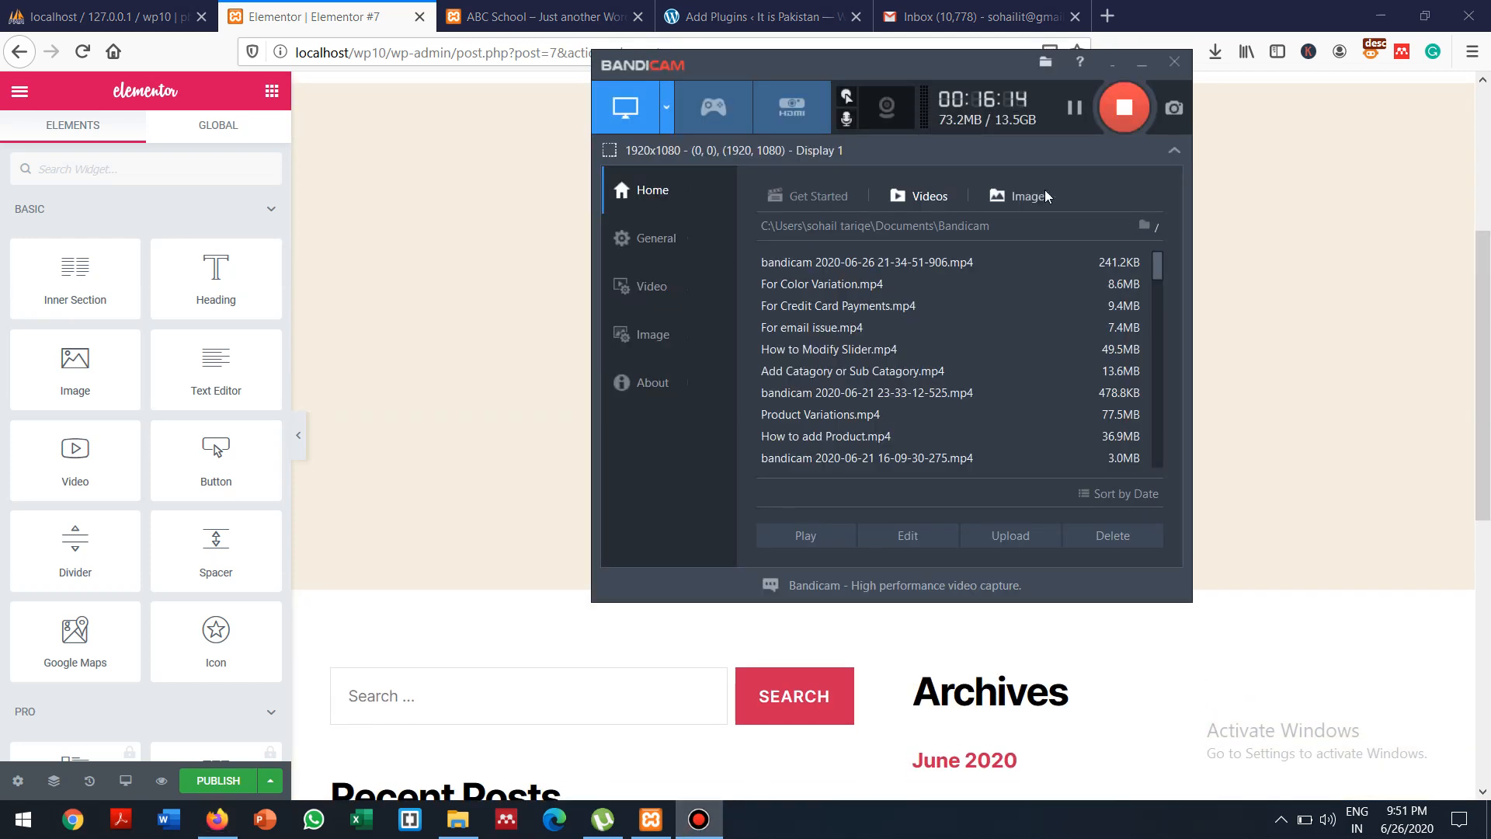
pyautogui.click(1075, 112)
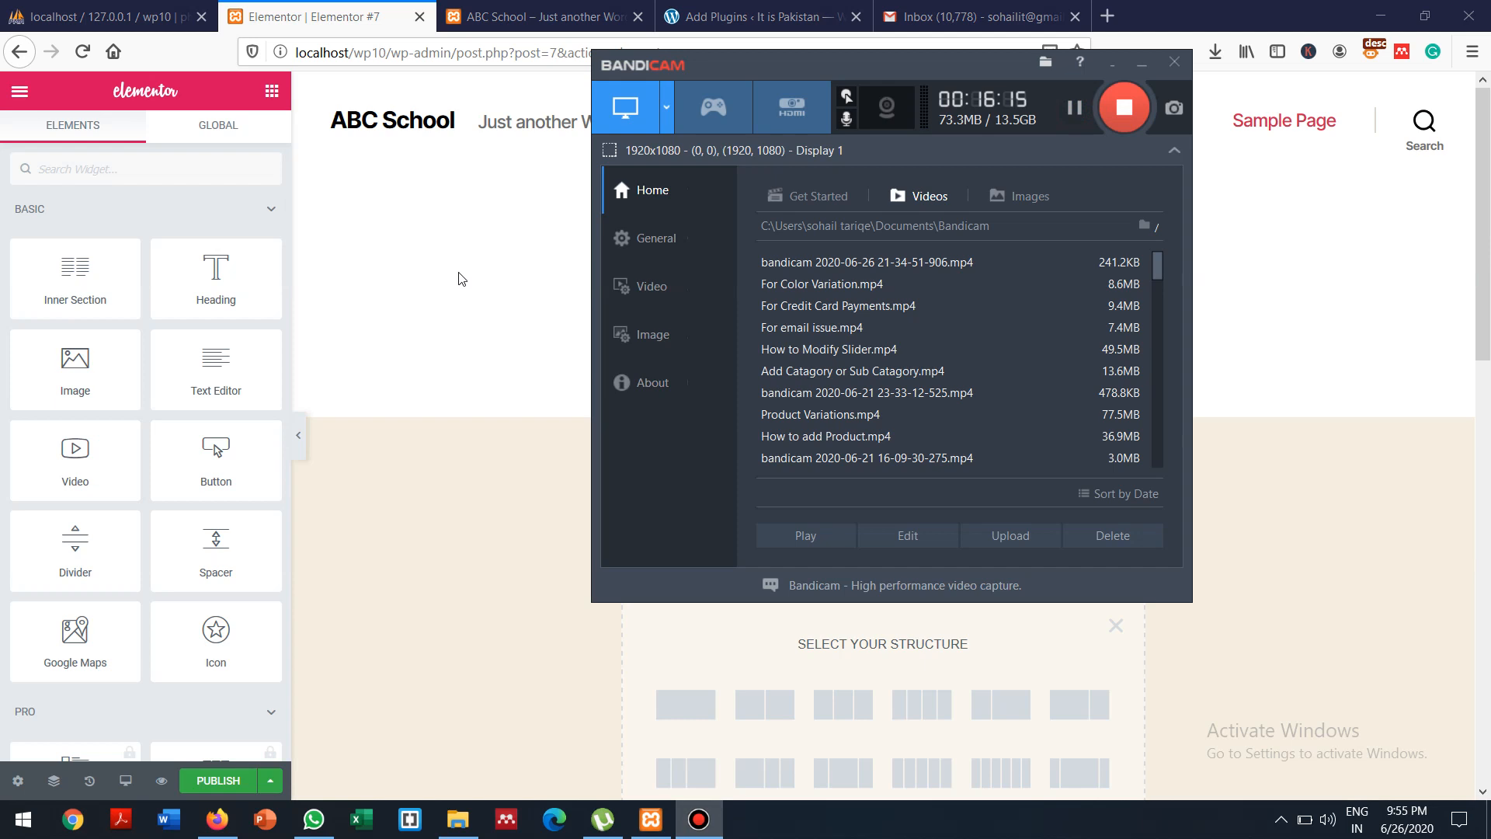
pyautogui.click(460, 275)
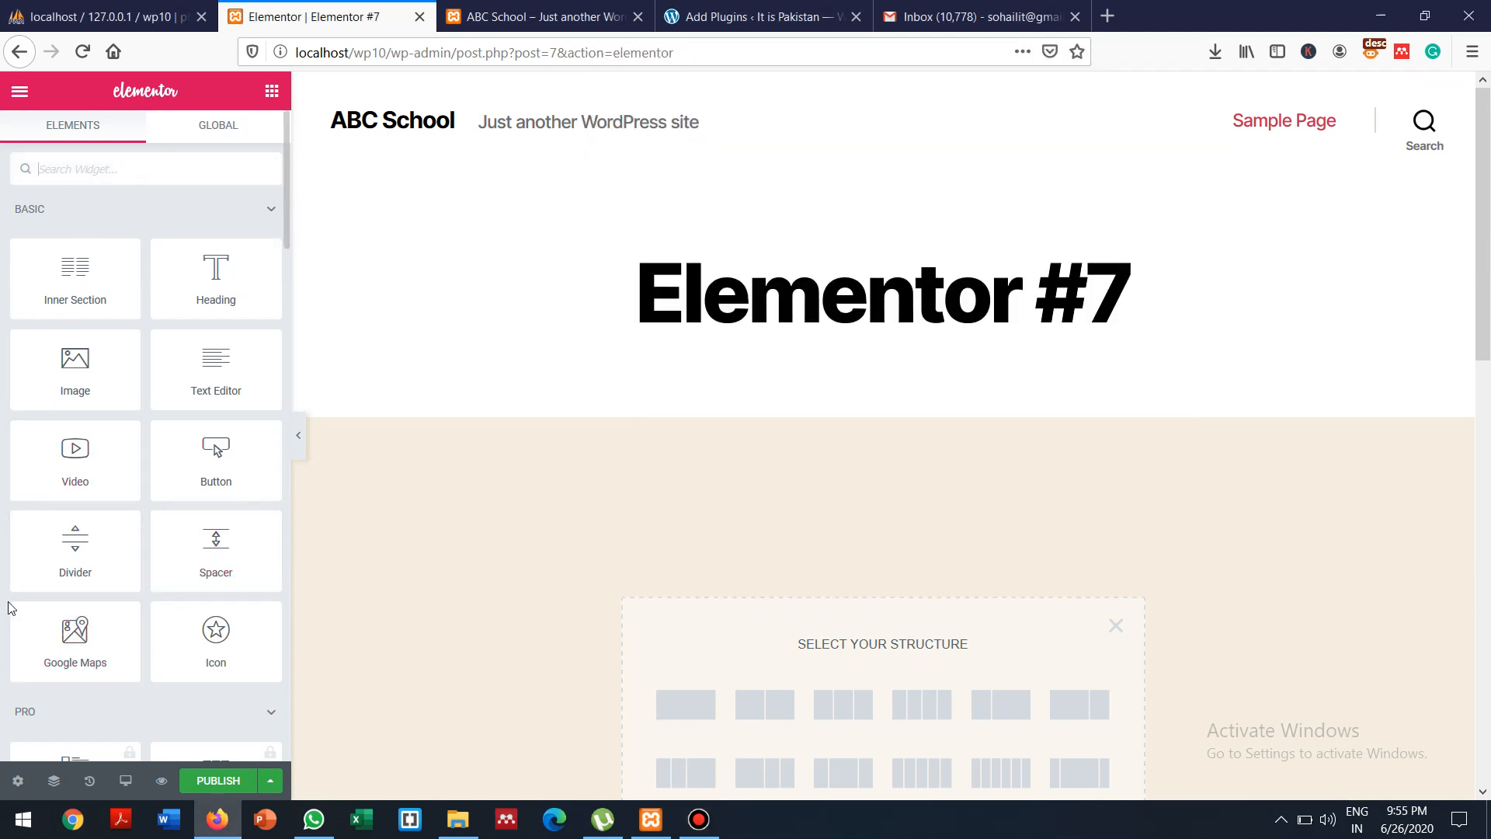
# Change the page title to Home in the Elementor page settings
pyautogui.click(17, 782)
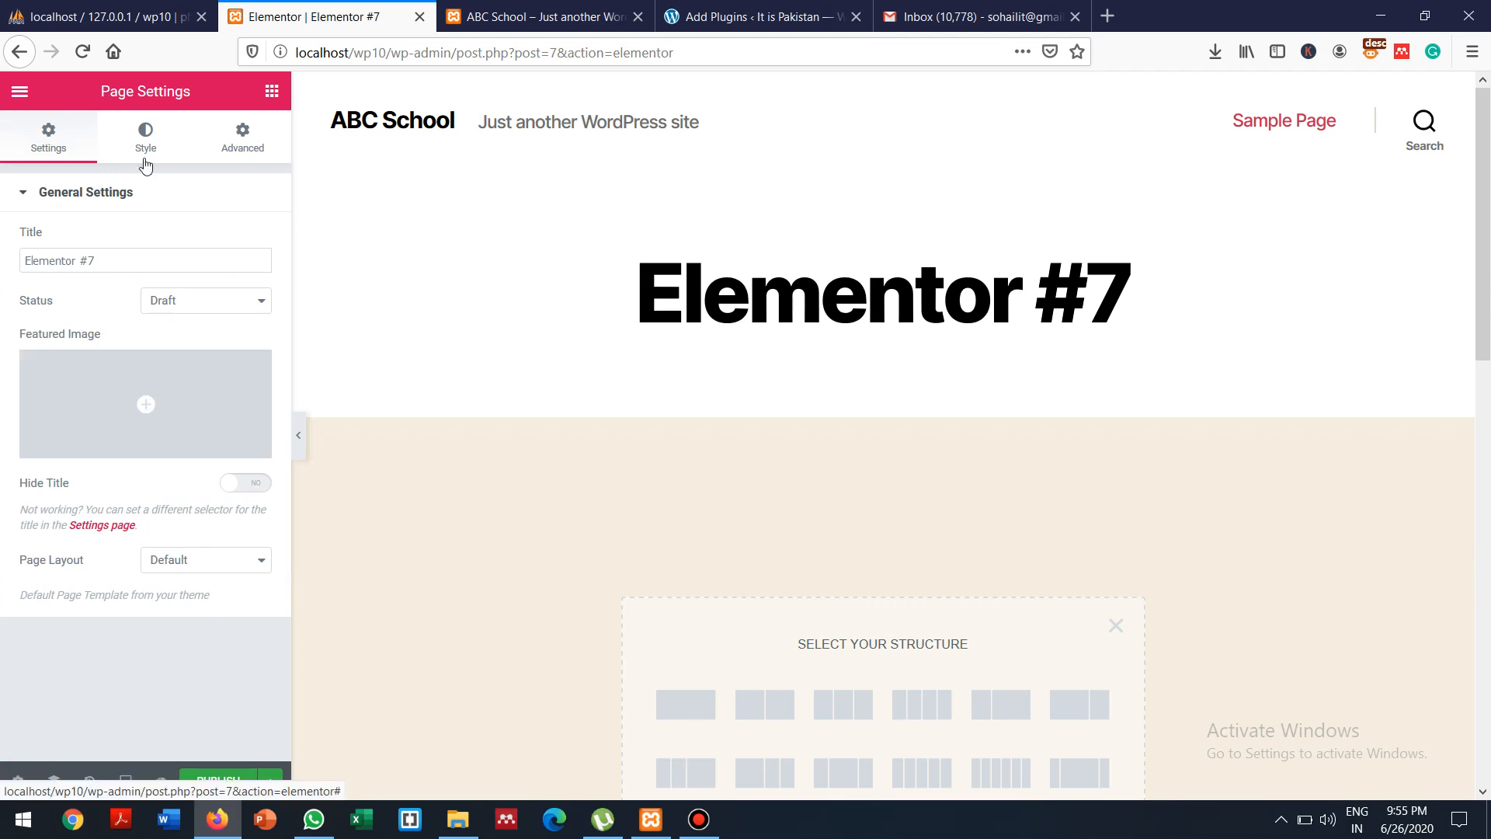
pyautogui.click(127, 257)
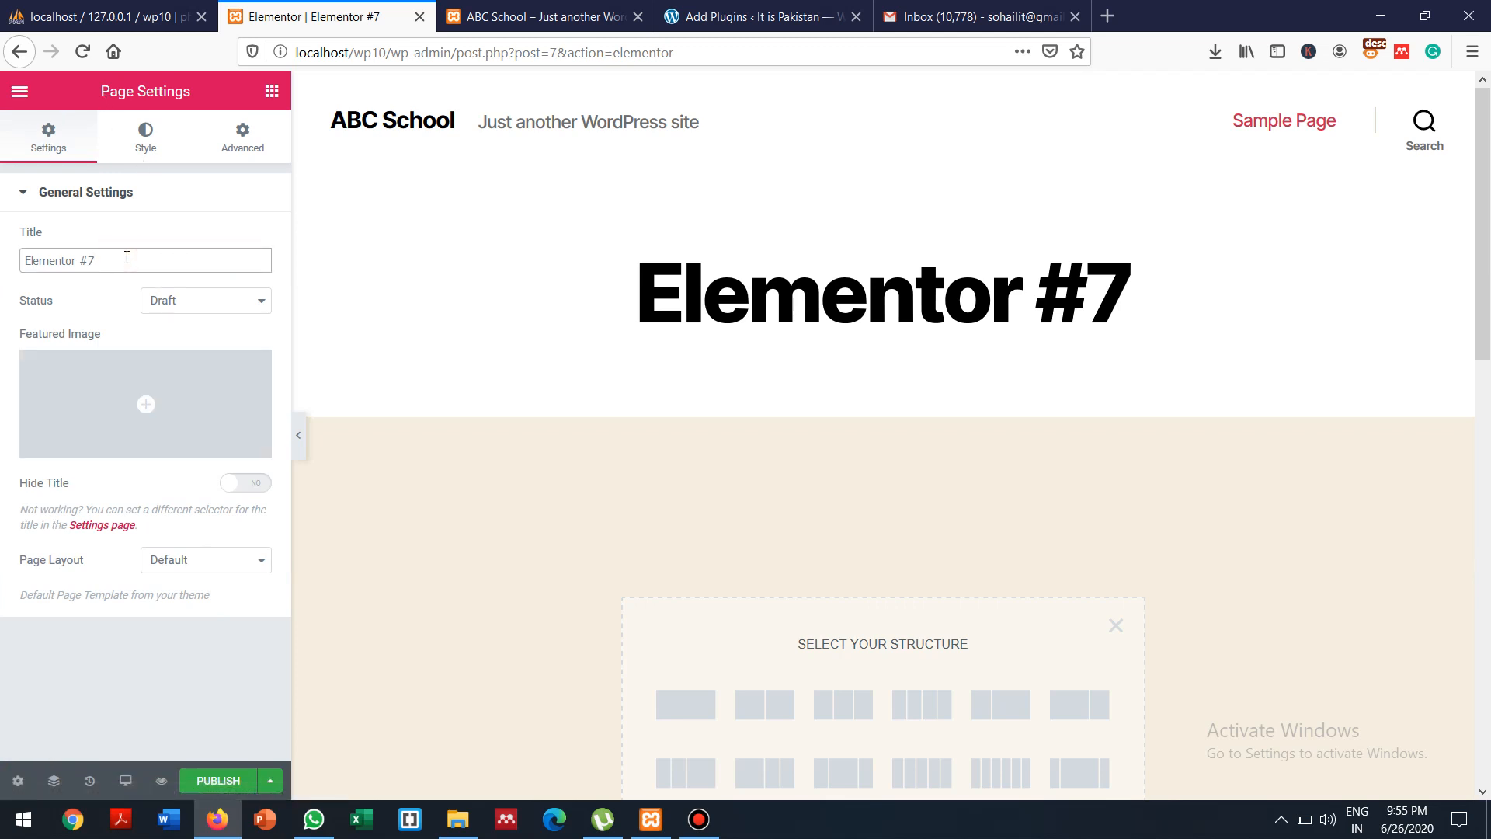
pyautogui.press('BackSpace')
pyautogui.press('BackSpace')
pyautogui.press('BackSpace')
pyautogui.press('BackSpace')
pyautogui.press('BackSpace')
pyautogui.press('BackSpace')
pyautogui.press('BackSpace')
pyautogui.press('BackSpace')
pyautogui.press('BackSpace')
pyautogui.press('BackSpace')
pyautogui.press('BackSpace')
pyautogui.press('BackSpace')
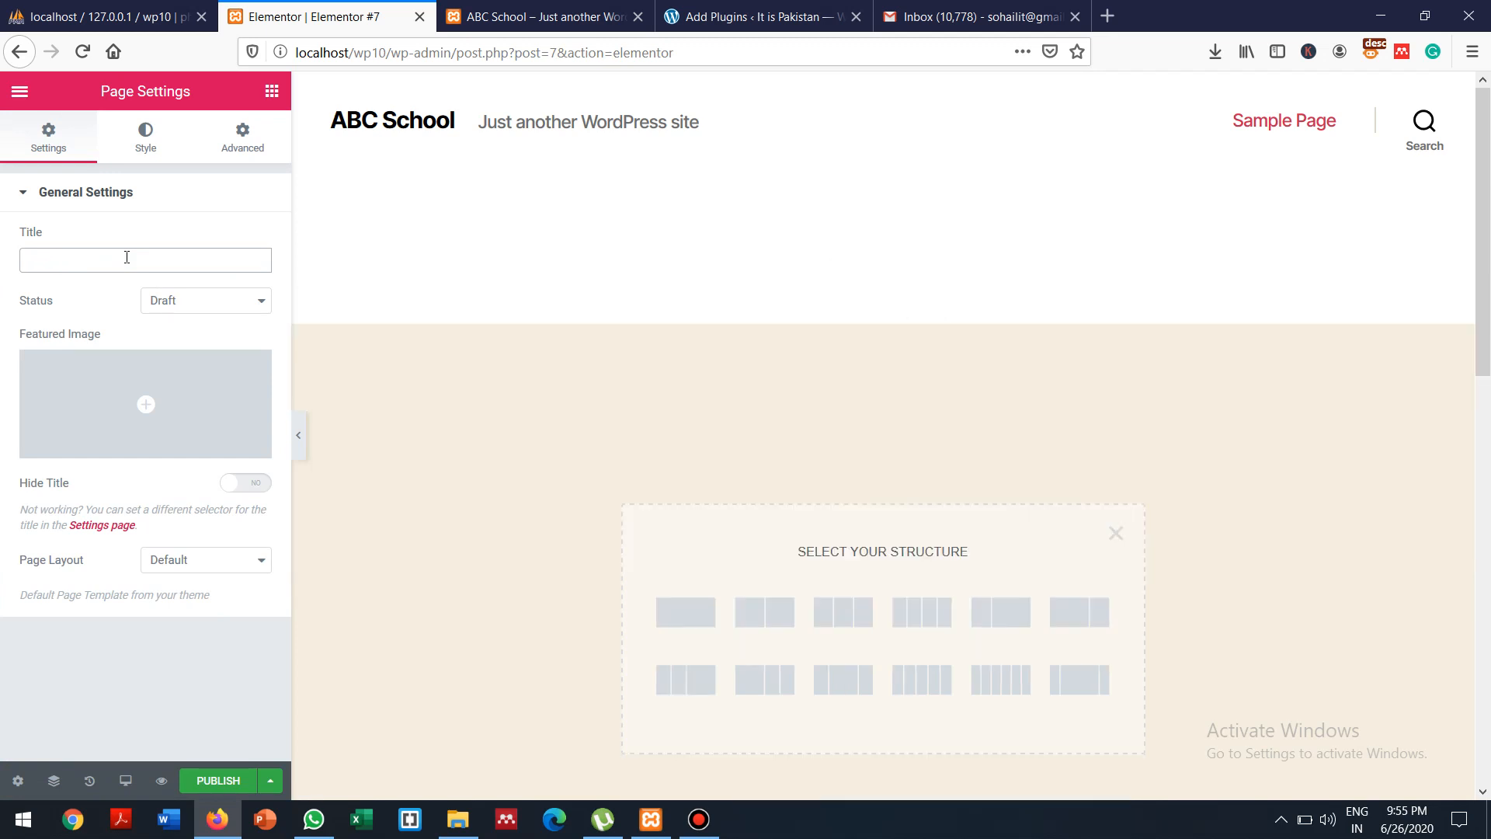
pyautogui.write('Home')
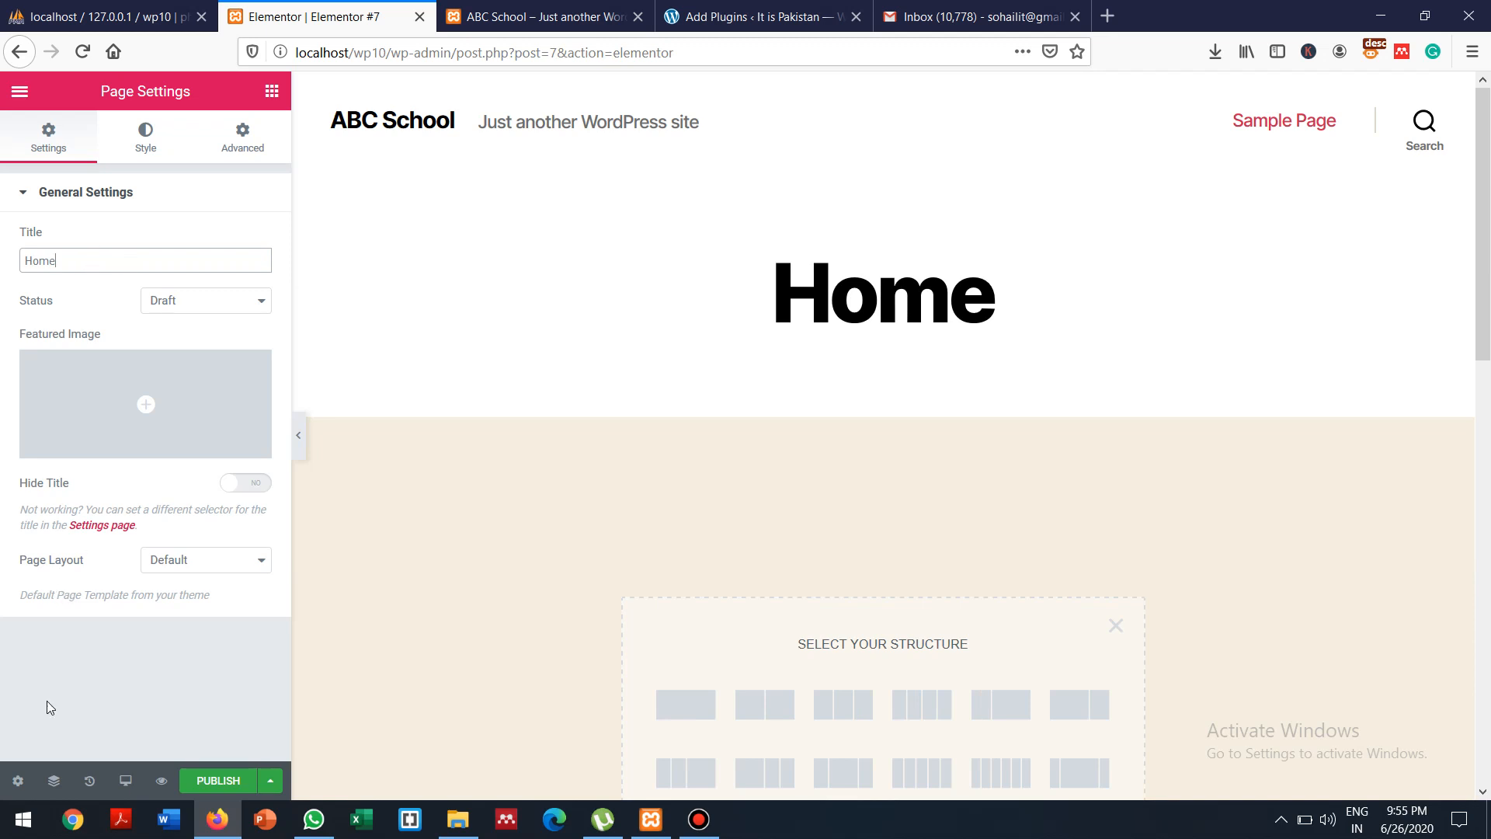
# Set the Home page's layout to Full Width Template
pyautogui.click(12, 786)
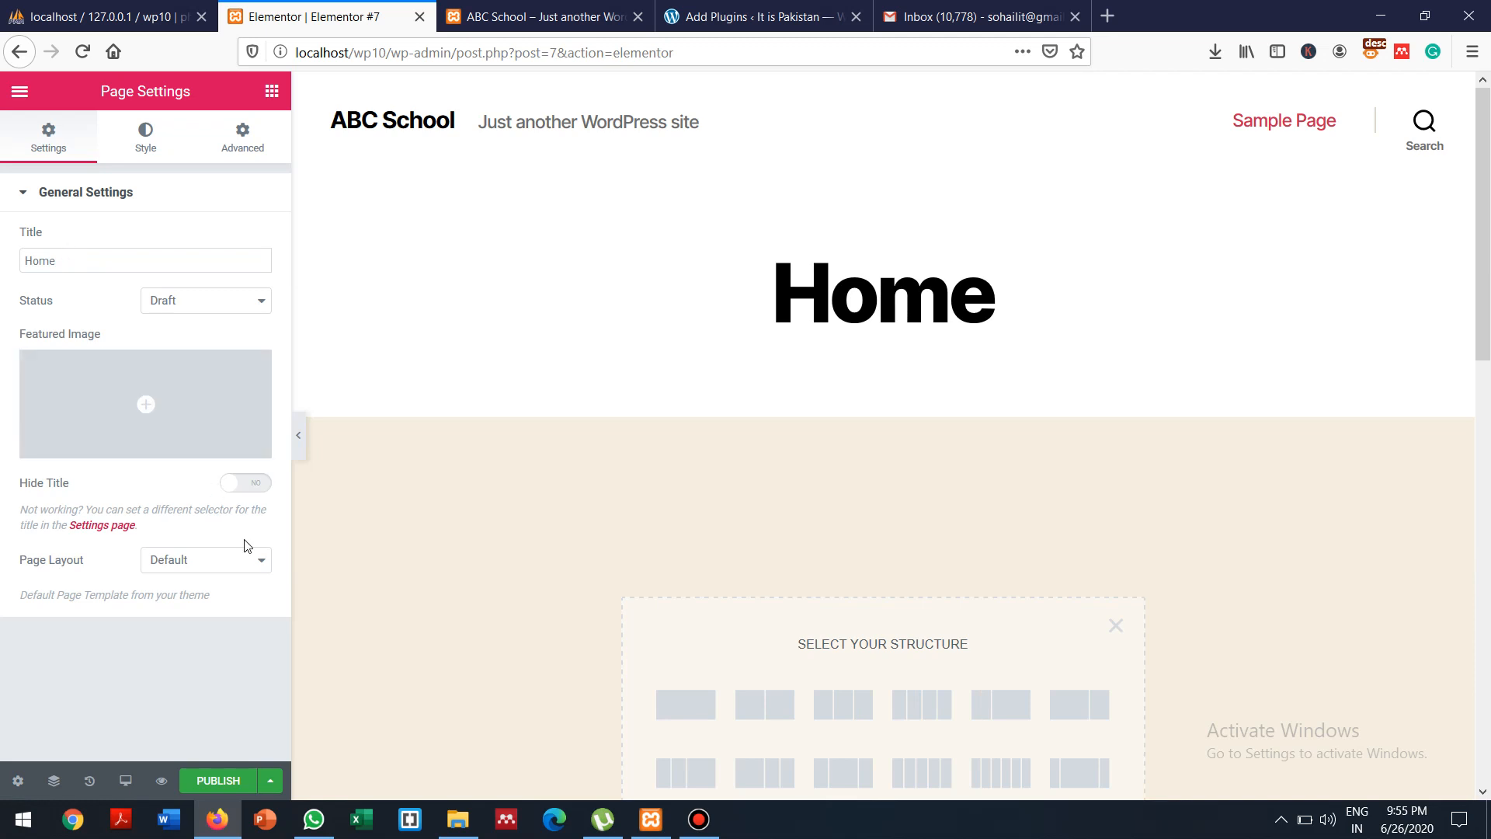
pyautogui.click(260, 561)
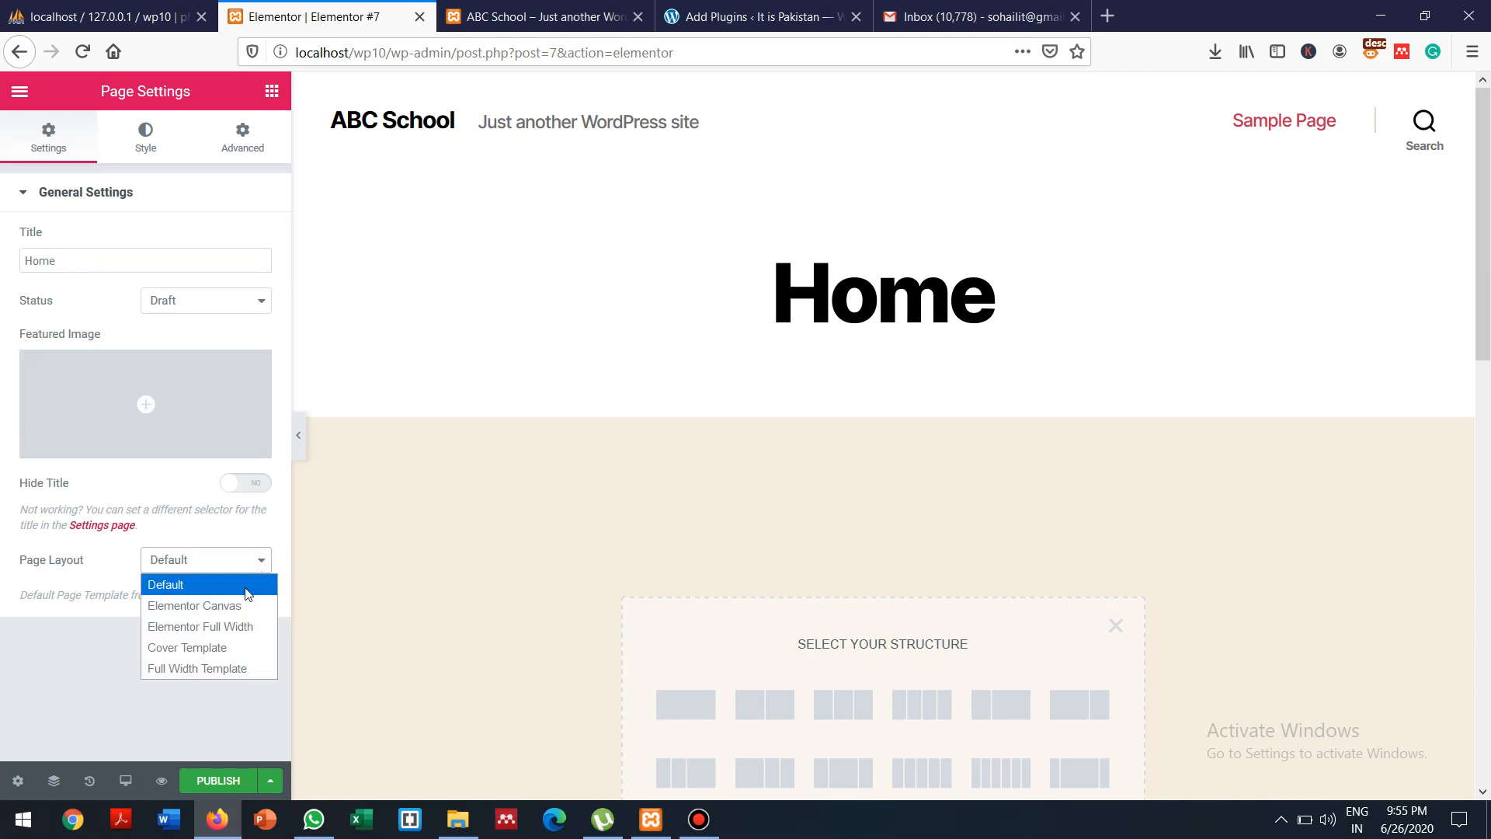
pyautogui.click(235, 668)
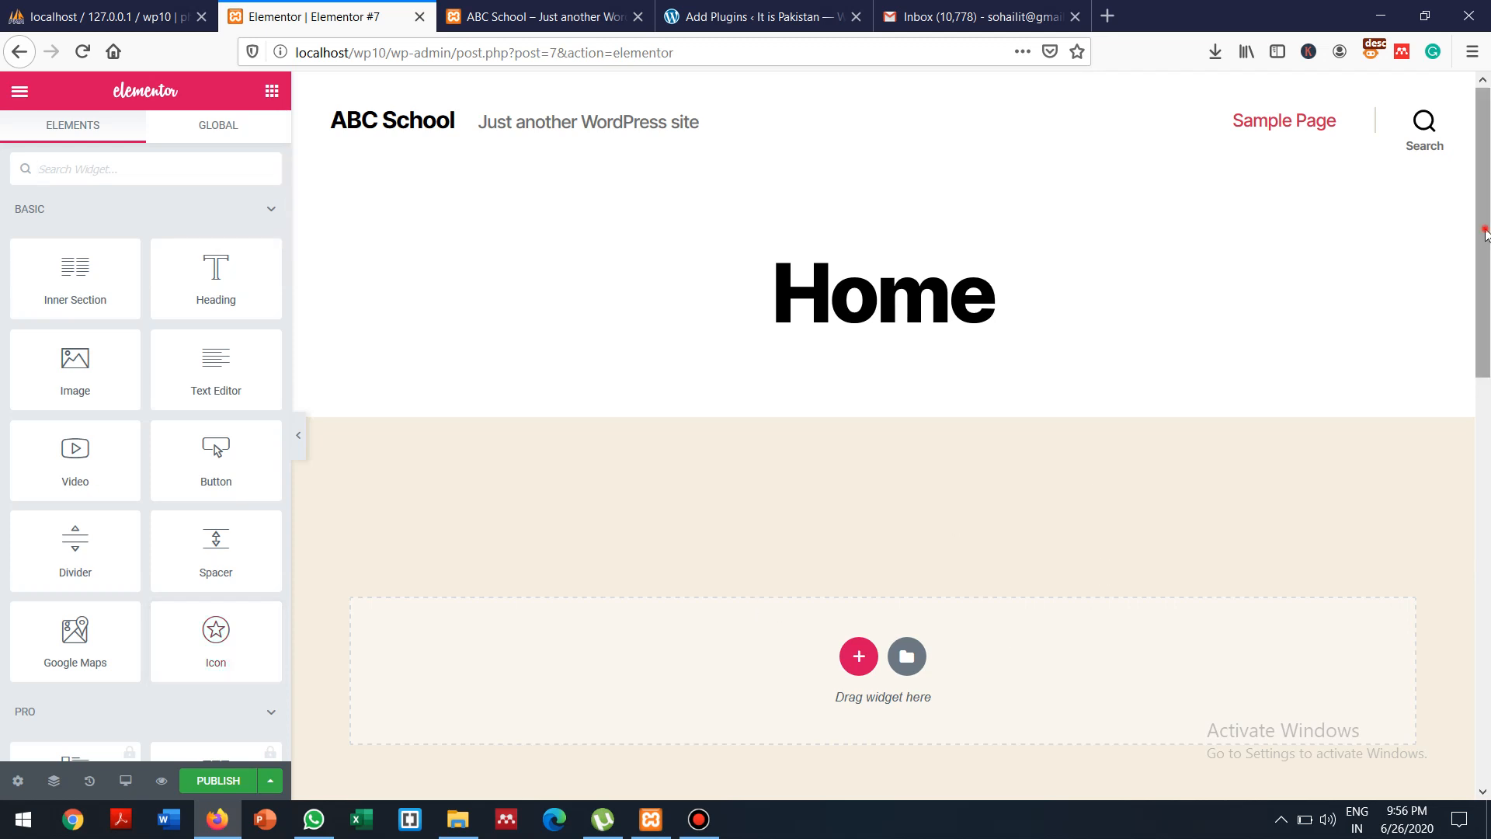
pyautogui.moveTo(1485, 233); pyautogui.dragTo(1409, 169)
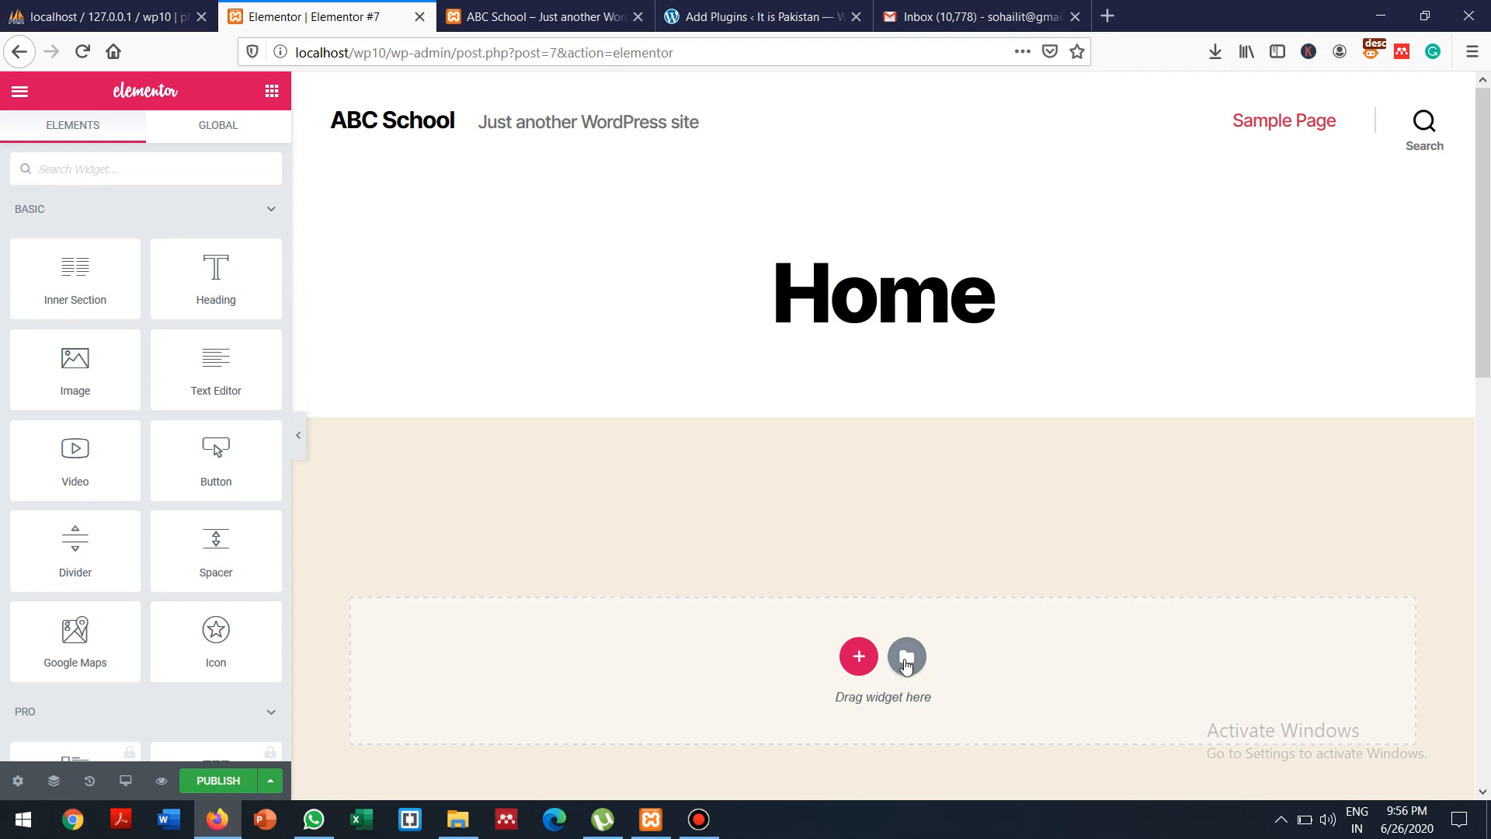
# Browse the ready-made page and block templates in the Elementor library and return to the page templates
pyautogui.click(906, 658)
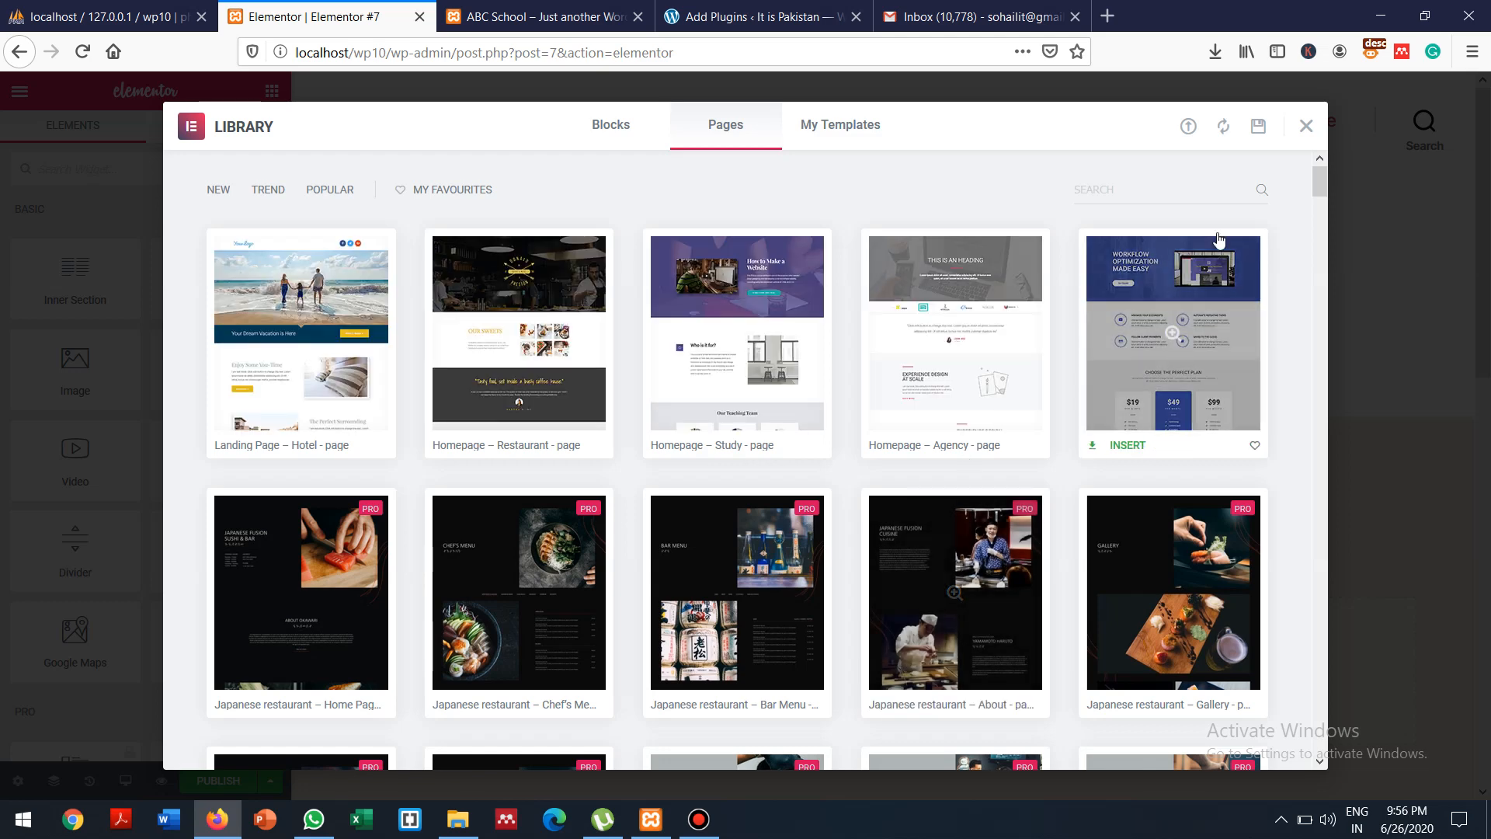
pyautogui.click(1307, 126)
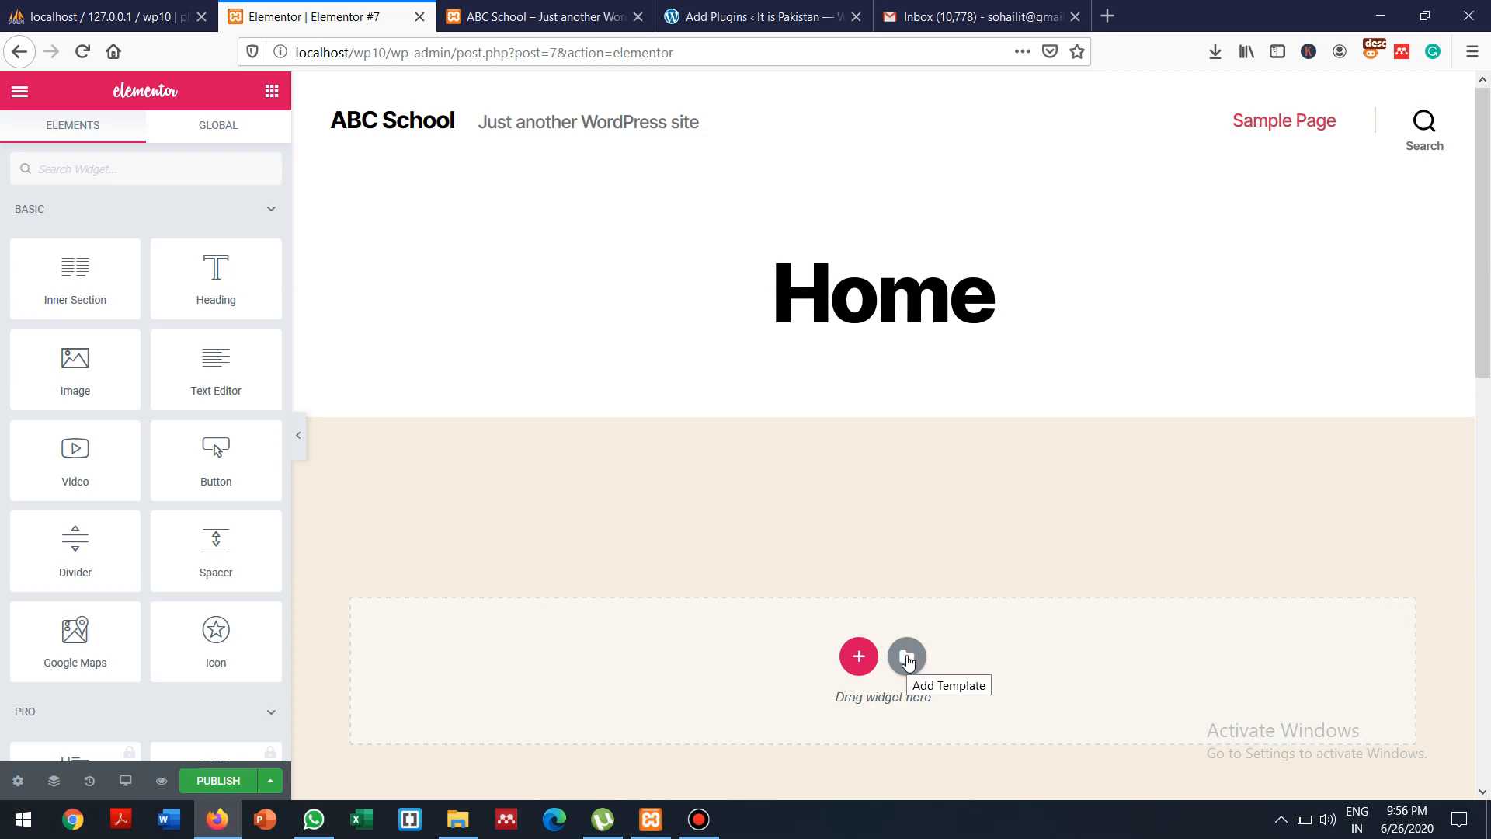
pyautogui.click(907, 659)
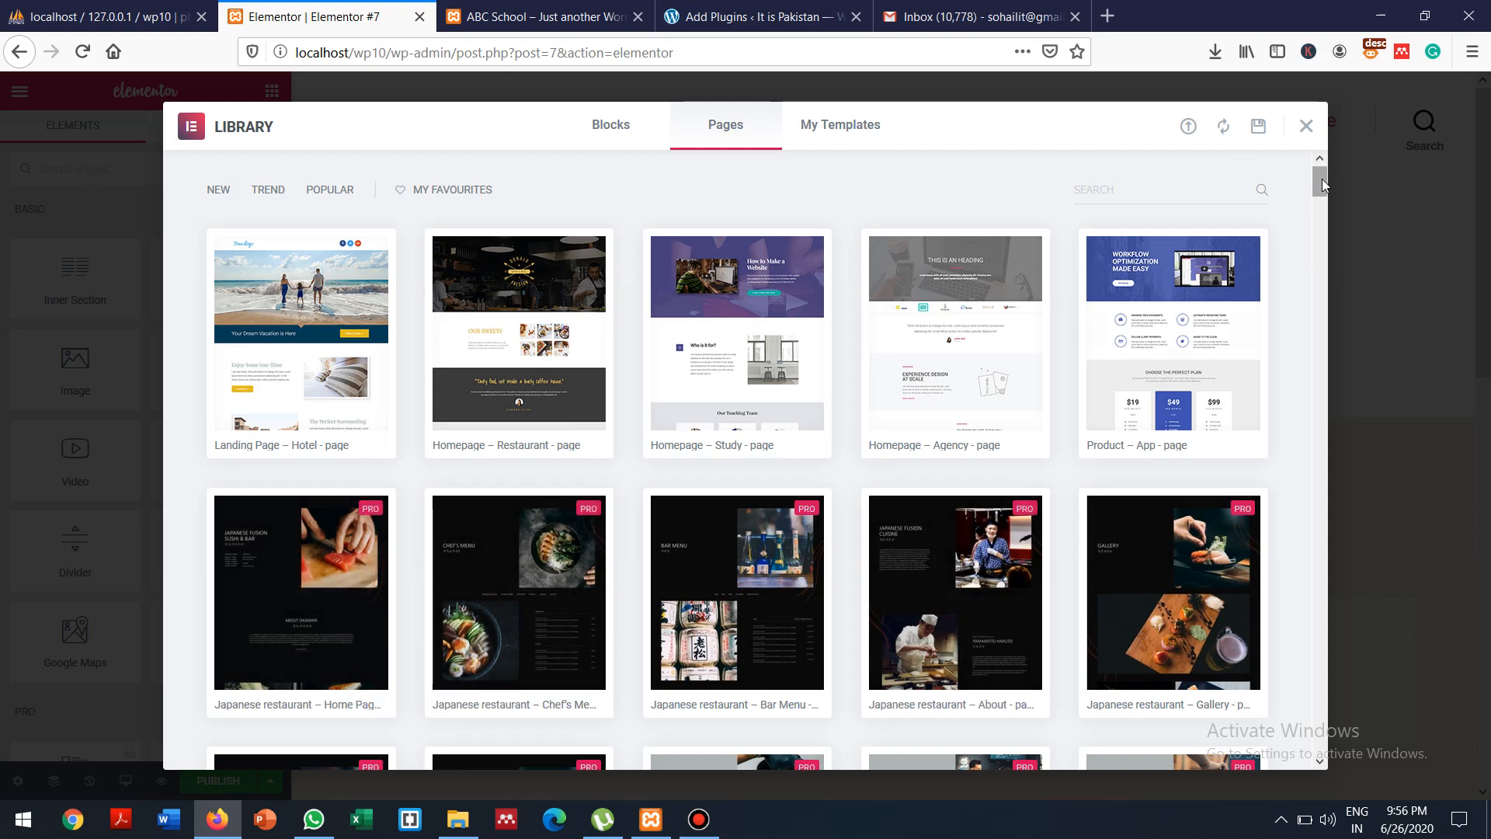
pyautogui.moveTo(1321, 181)
pyautogui.mouseDown()
pyautogui.moveTo(1332, 219)
pyautogui.moveTo(1330, 179)
pyautogui.mouseUp()
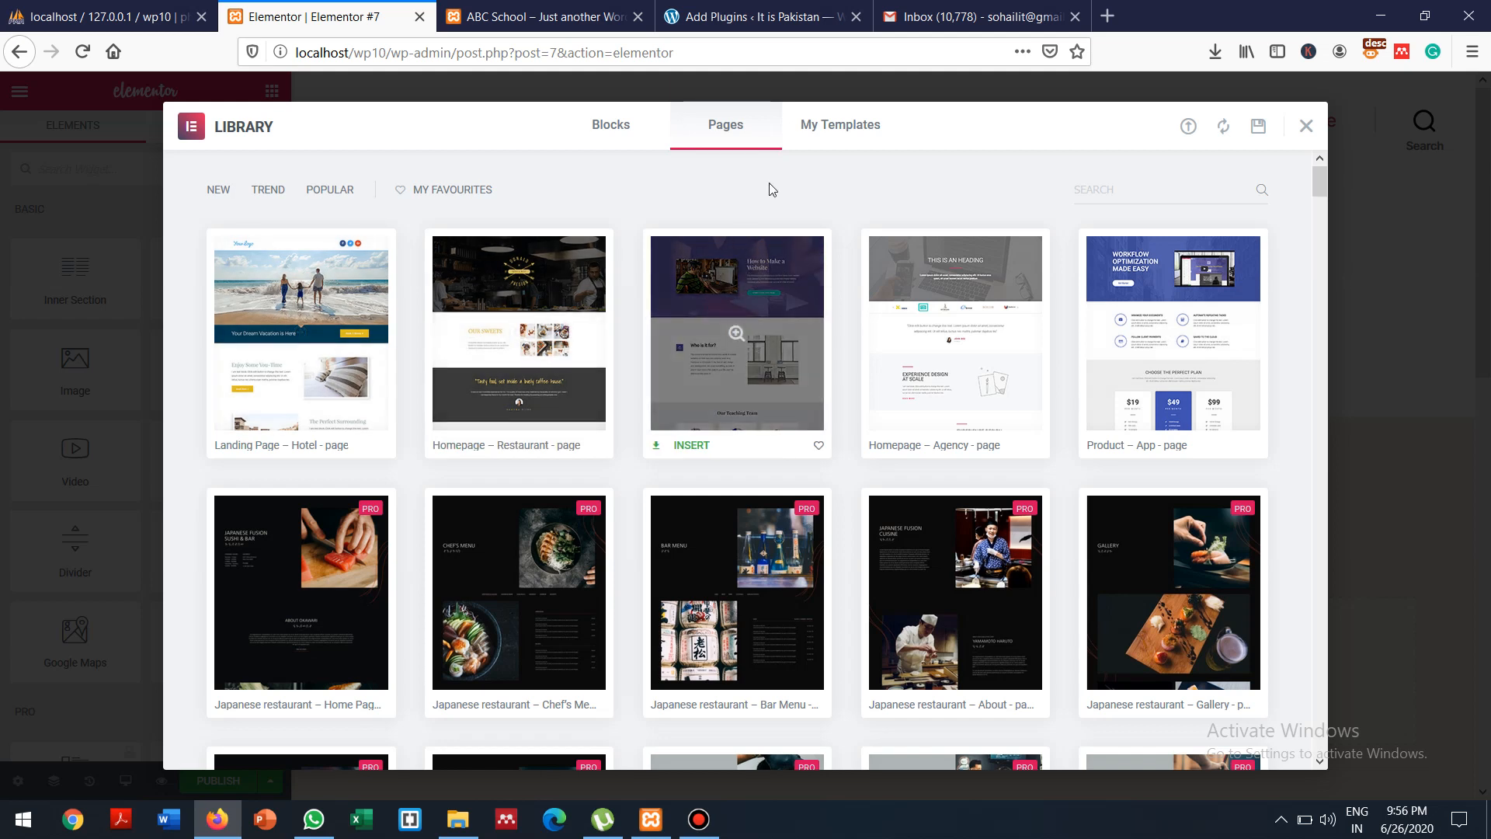
pyautogui.click(613, 126)
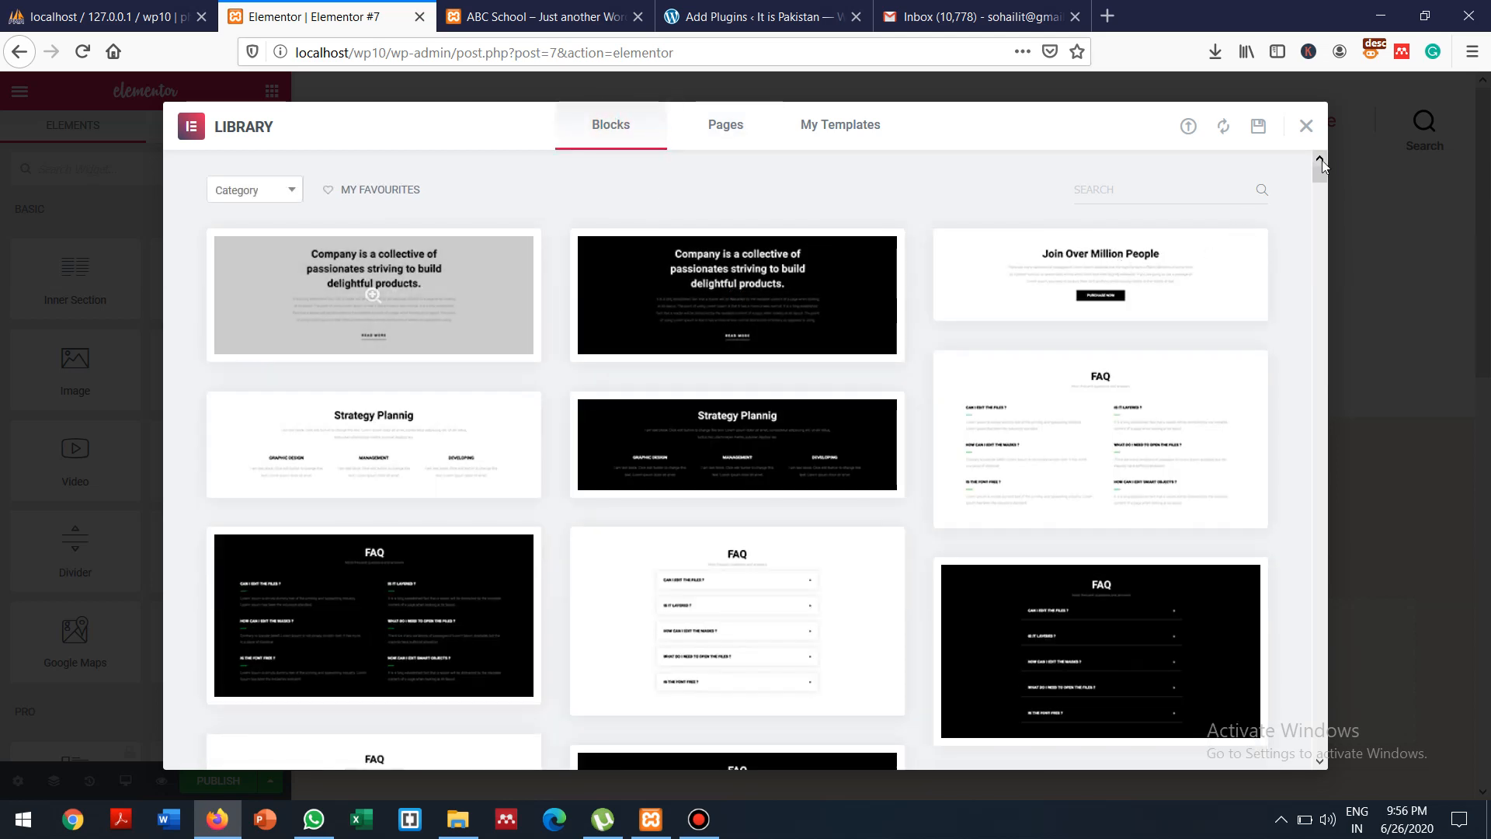
pyautogui.moveTo(1321, 172); pyautogui.dragTo(1328, 230)
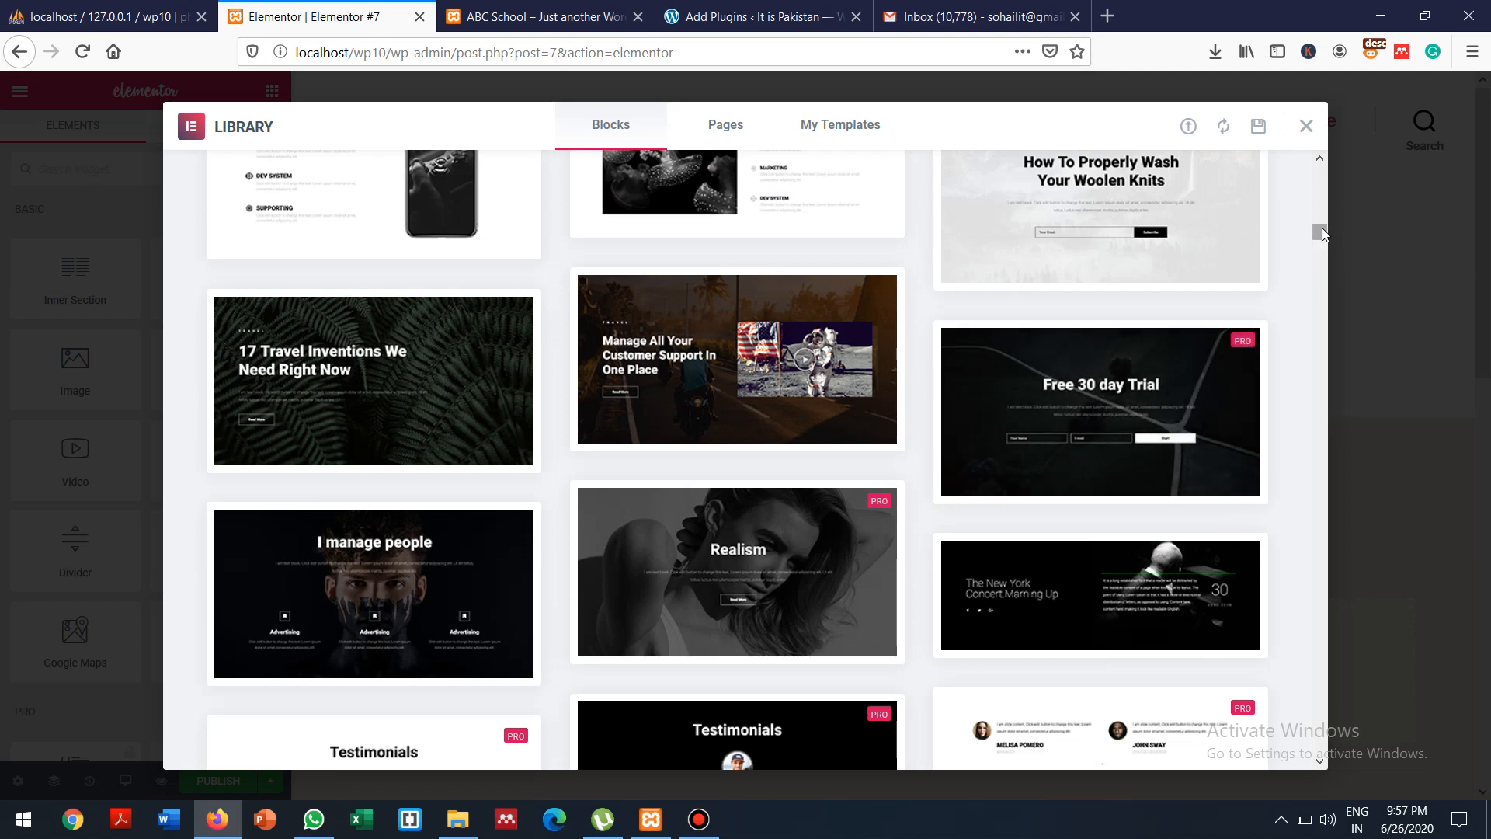
pyautogui.moveTo(1322, 232); pyautogui.dragTo(1315, 171)
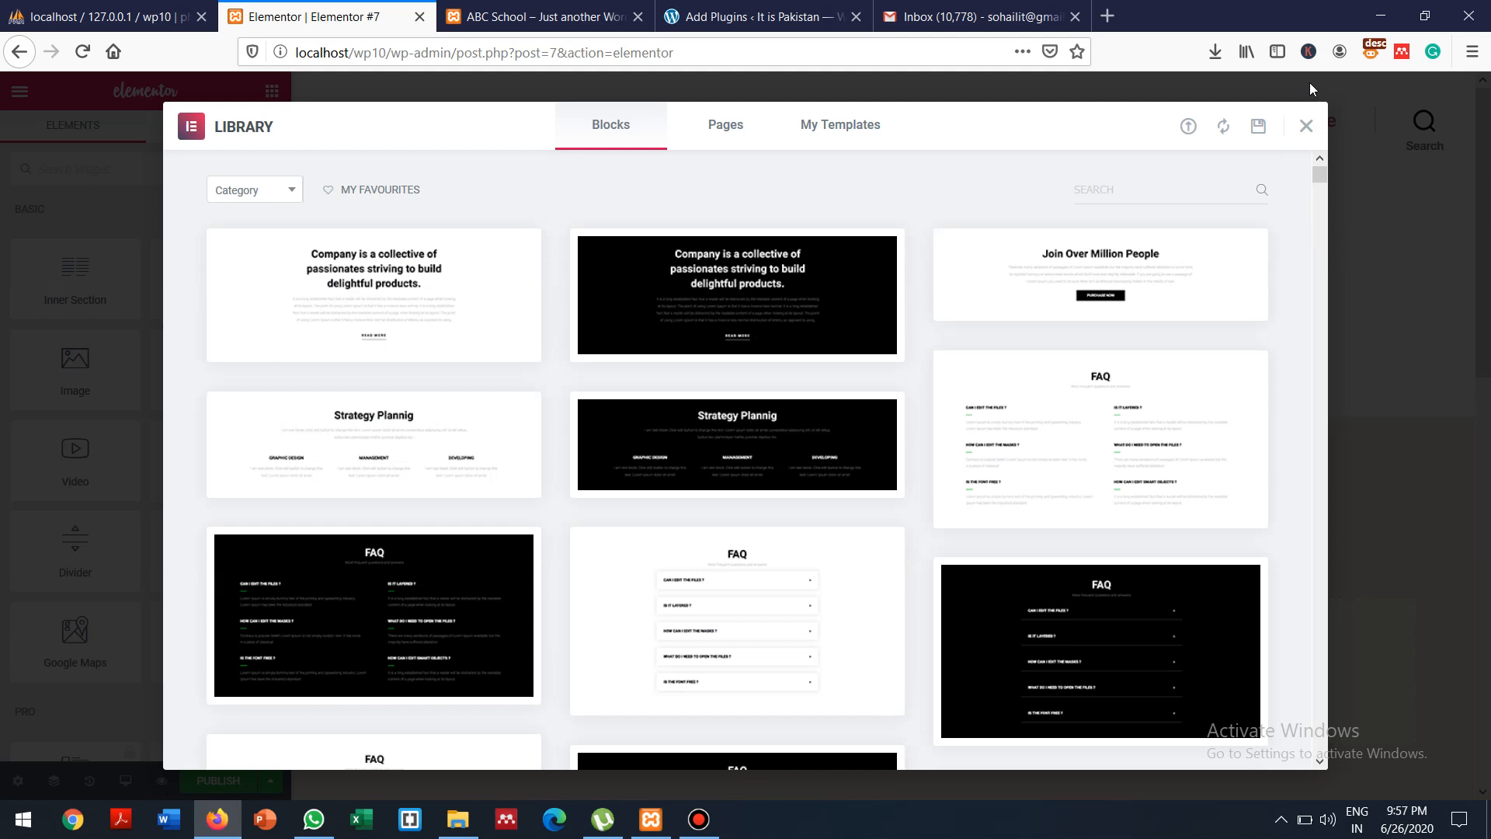
pyautogui.click(721, 132)
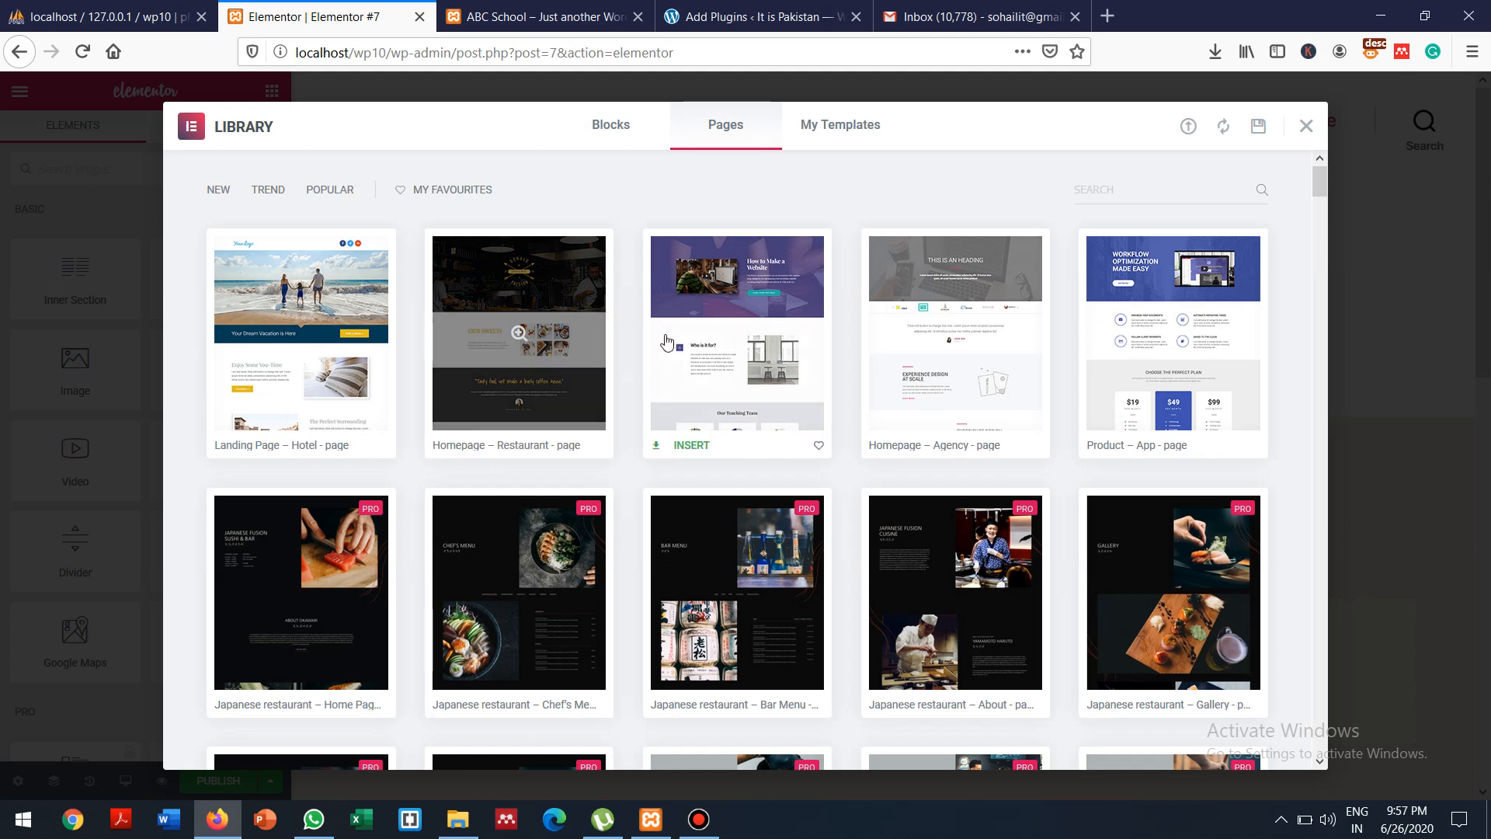
# Preview the Homepage – Study template, try to insert it through the library connection, and close the Elementor account login page
pyautogui.click(745, 367)
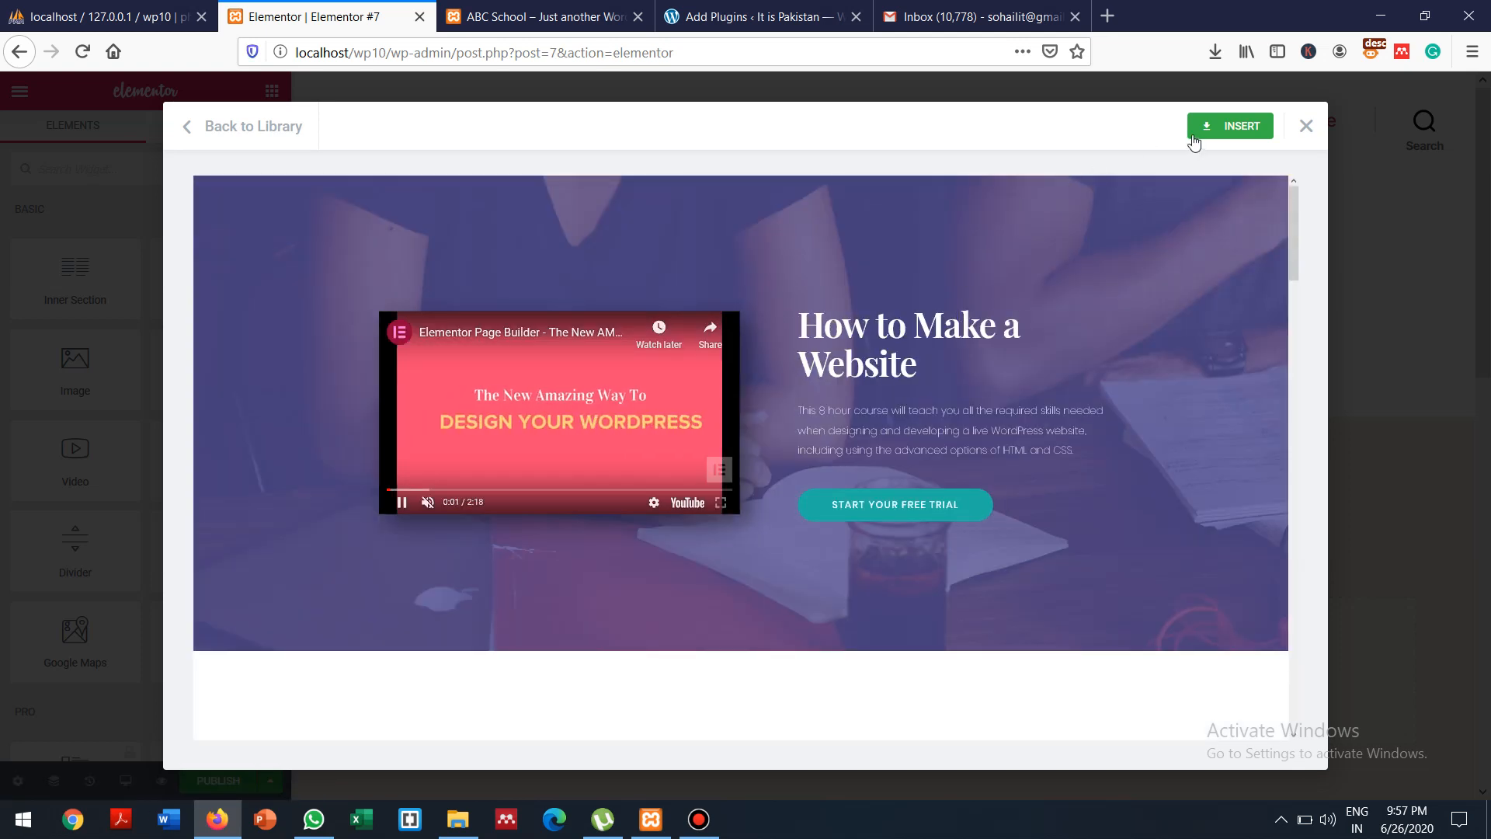
pyautogui.click(1224, 126)
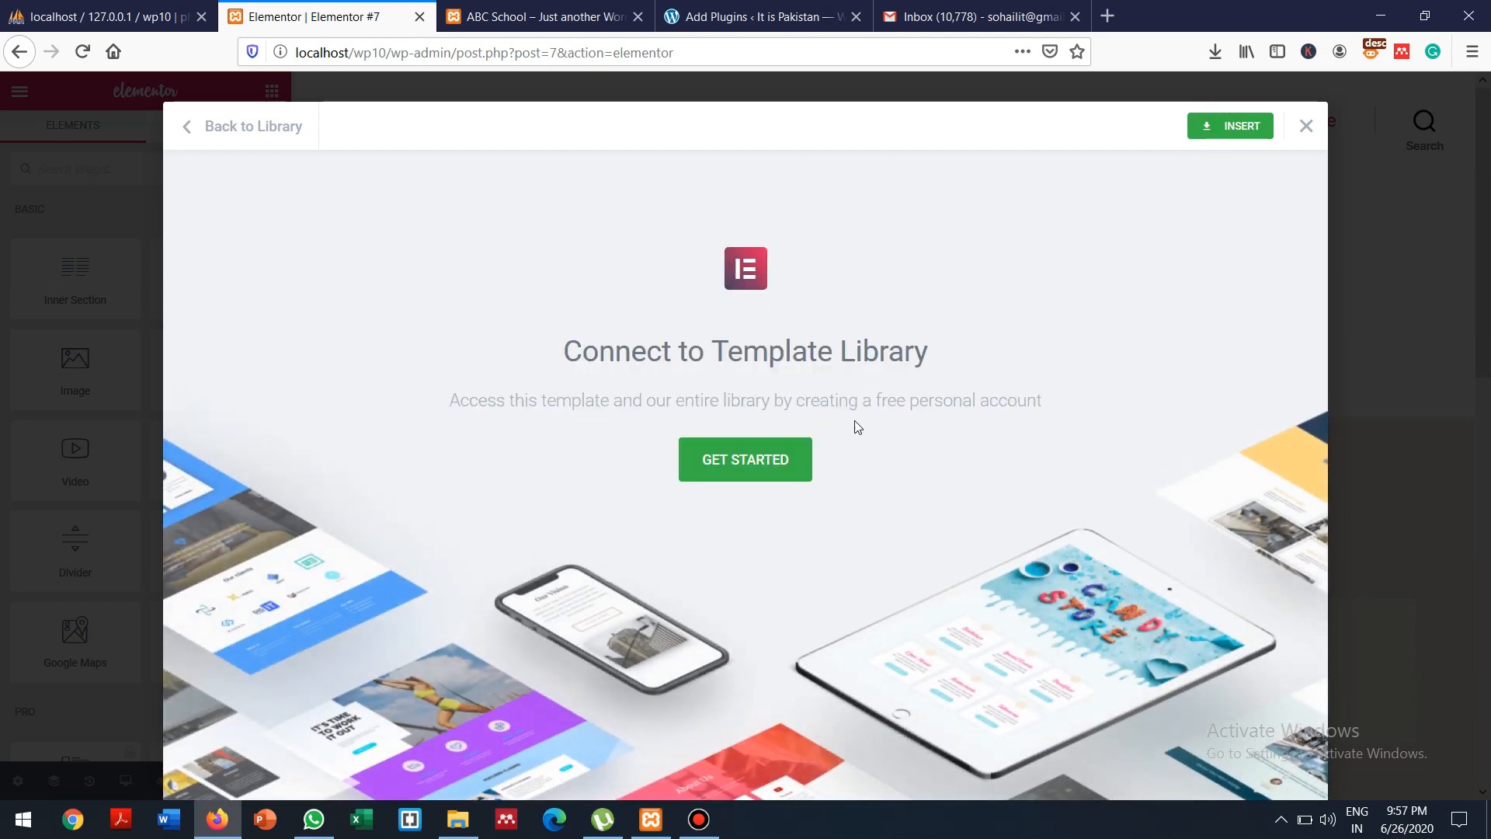
pyautogui.click(743, 462)
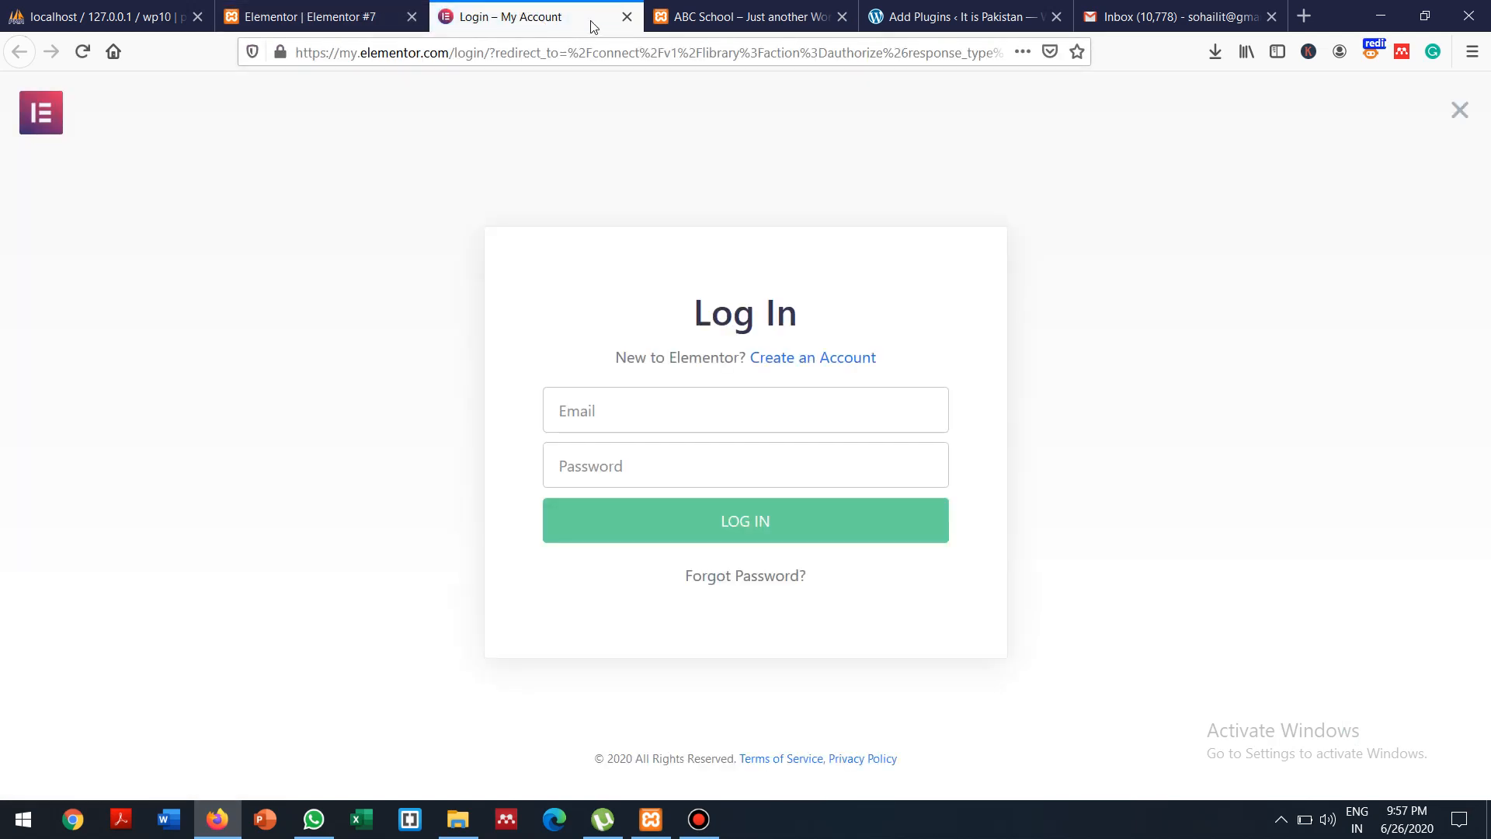
pyautogui.click(627, 16)
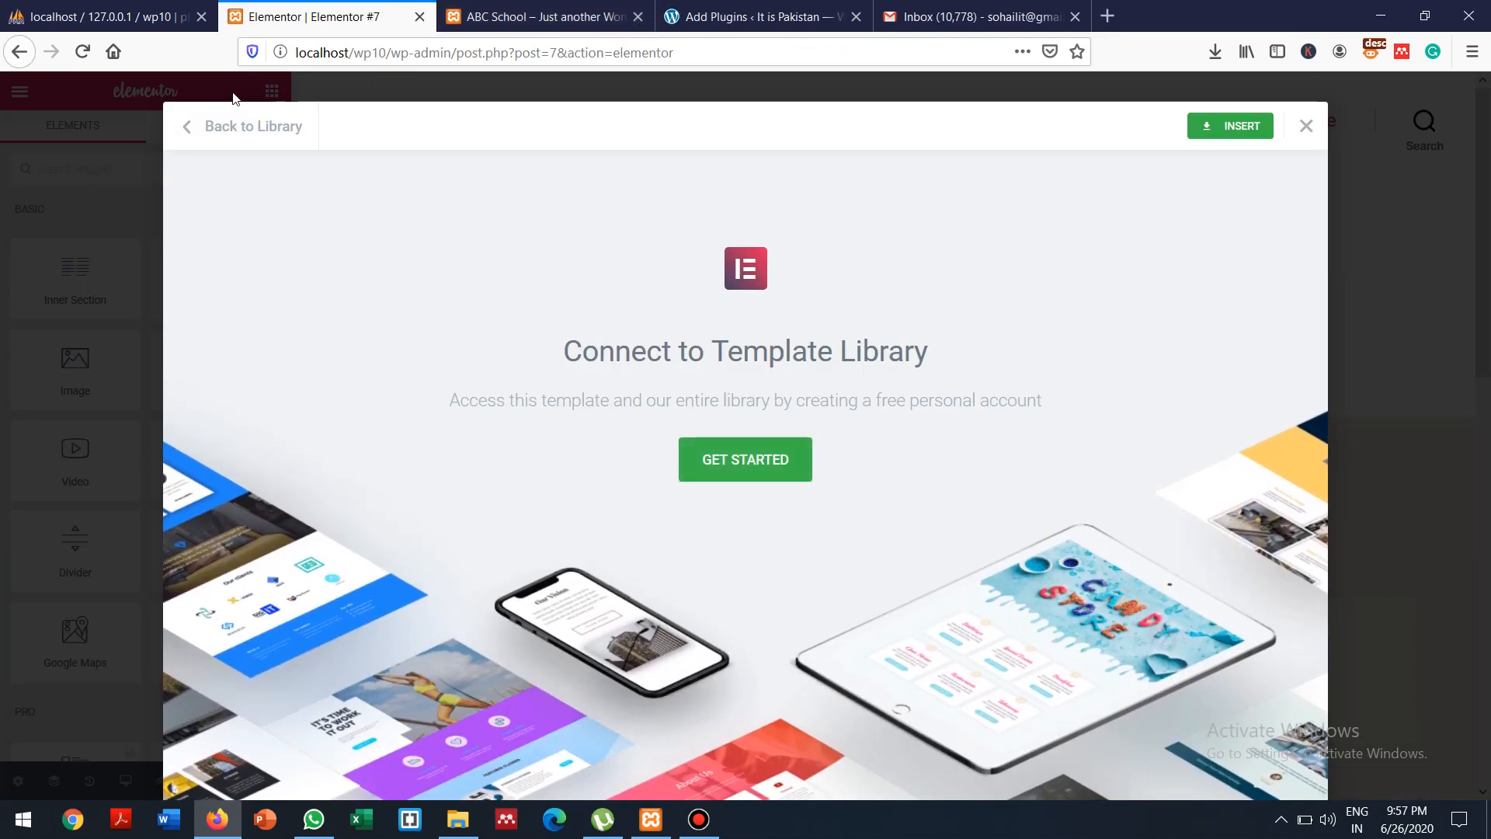
# Preview the Join Over Million People block from the library's blocks and try to insert it, returning to the library
pyautogui.click(186, 129)
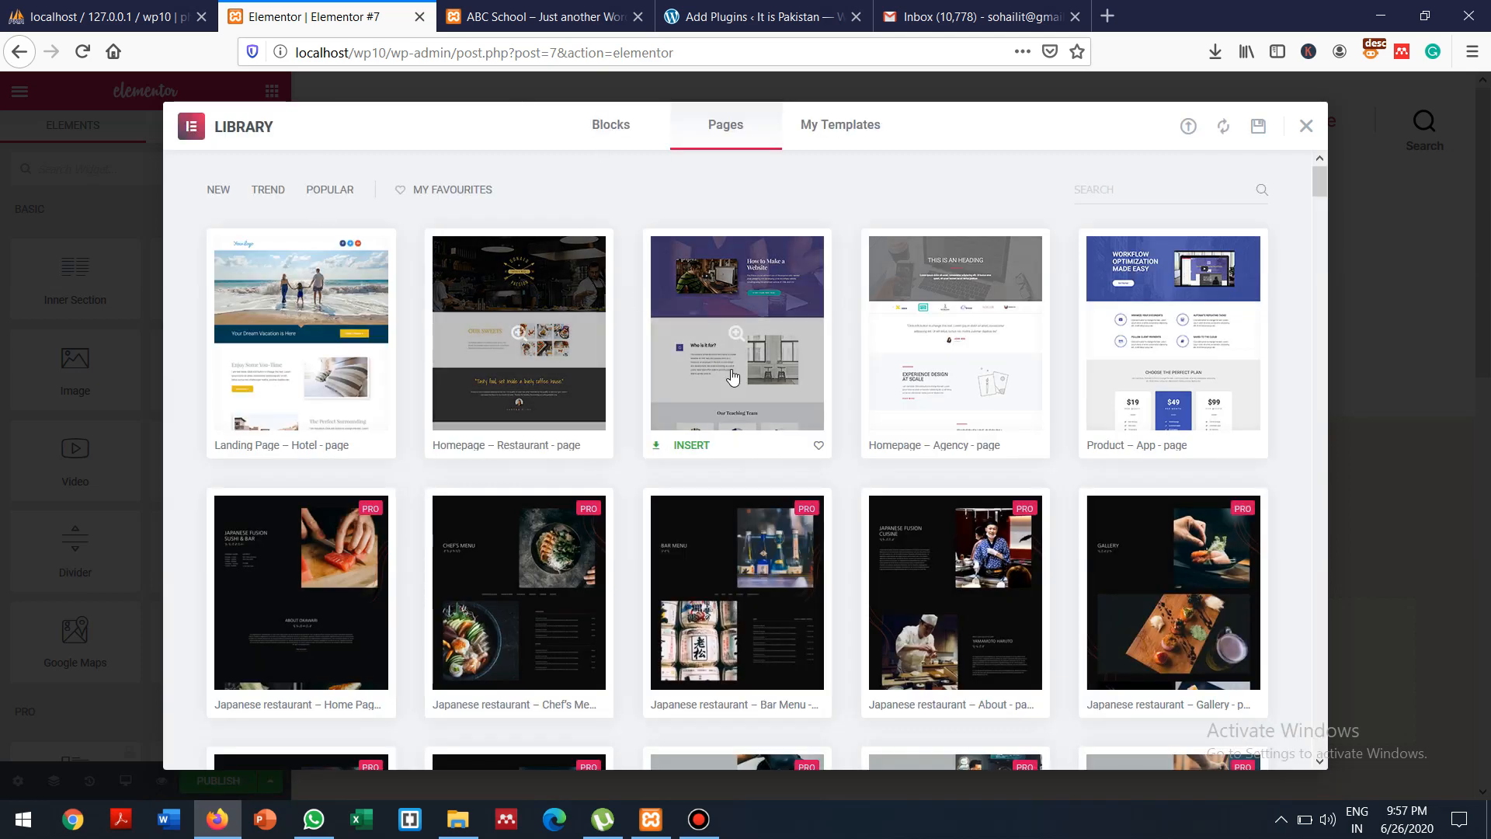
pyautogui.click(619, 128)
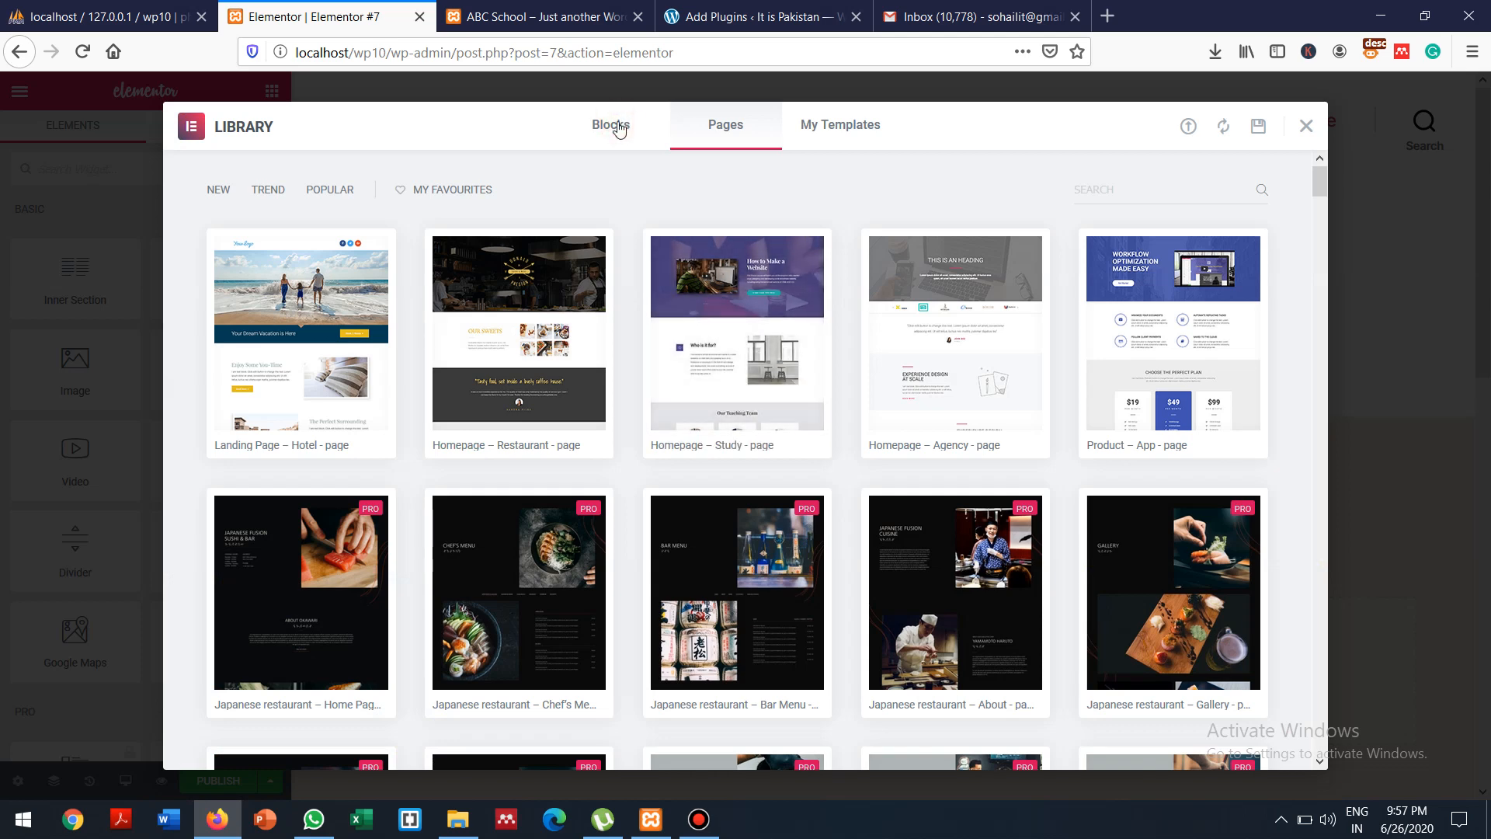
pyautogui.click(619, 128)
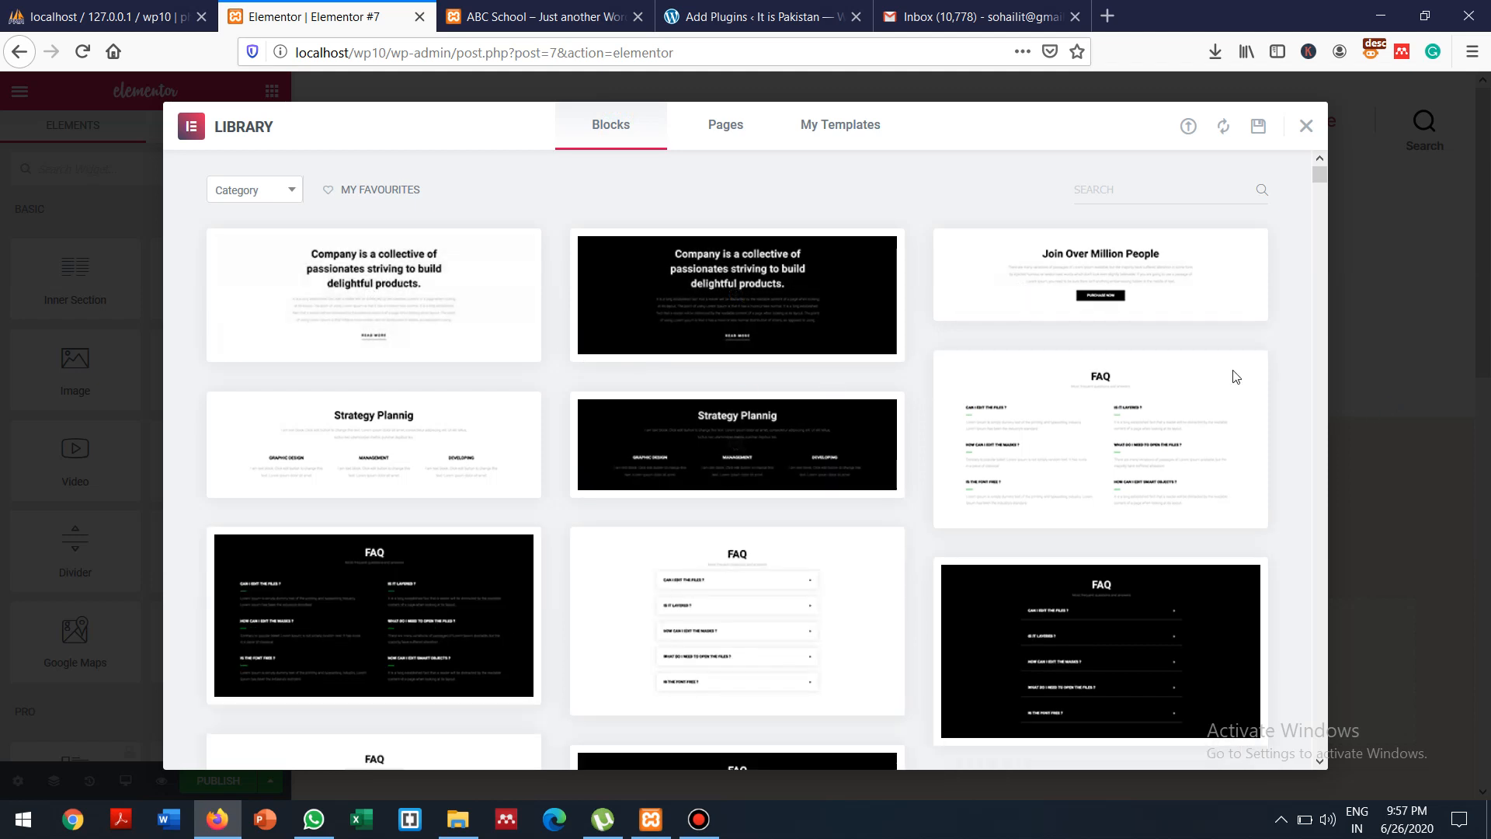
pyautogui.click(1098, 269)
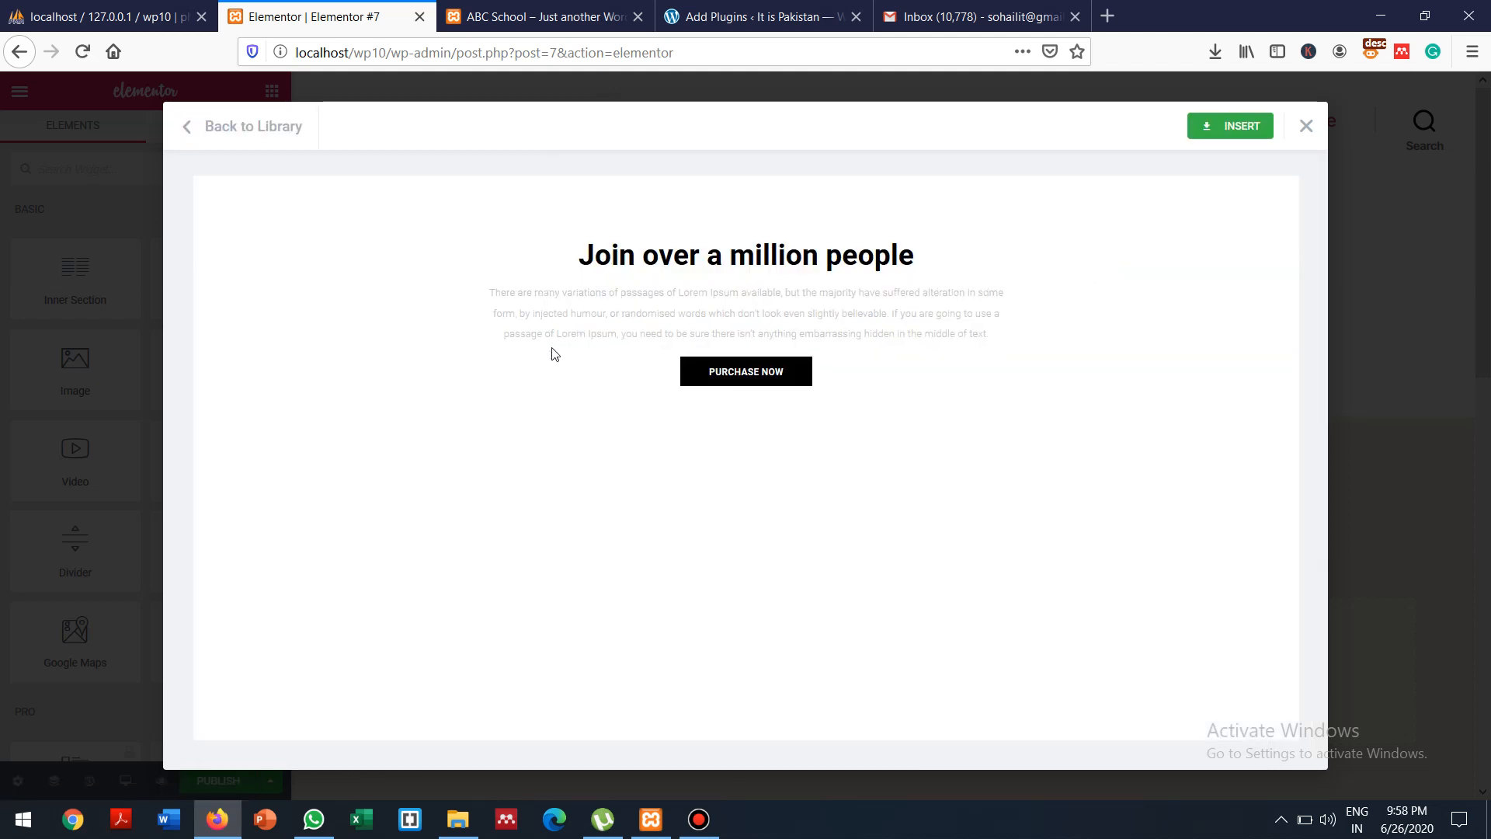
pyautogui.click(1215, 131)
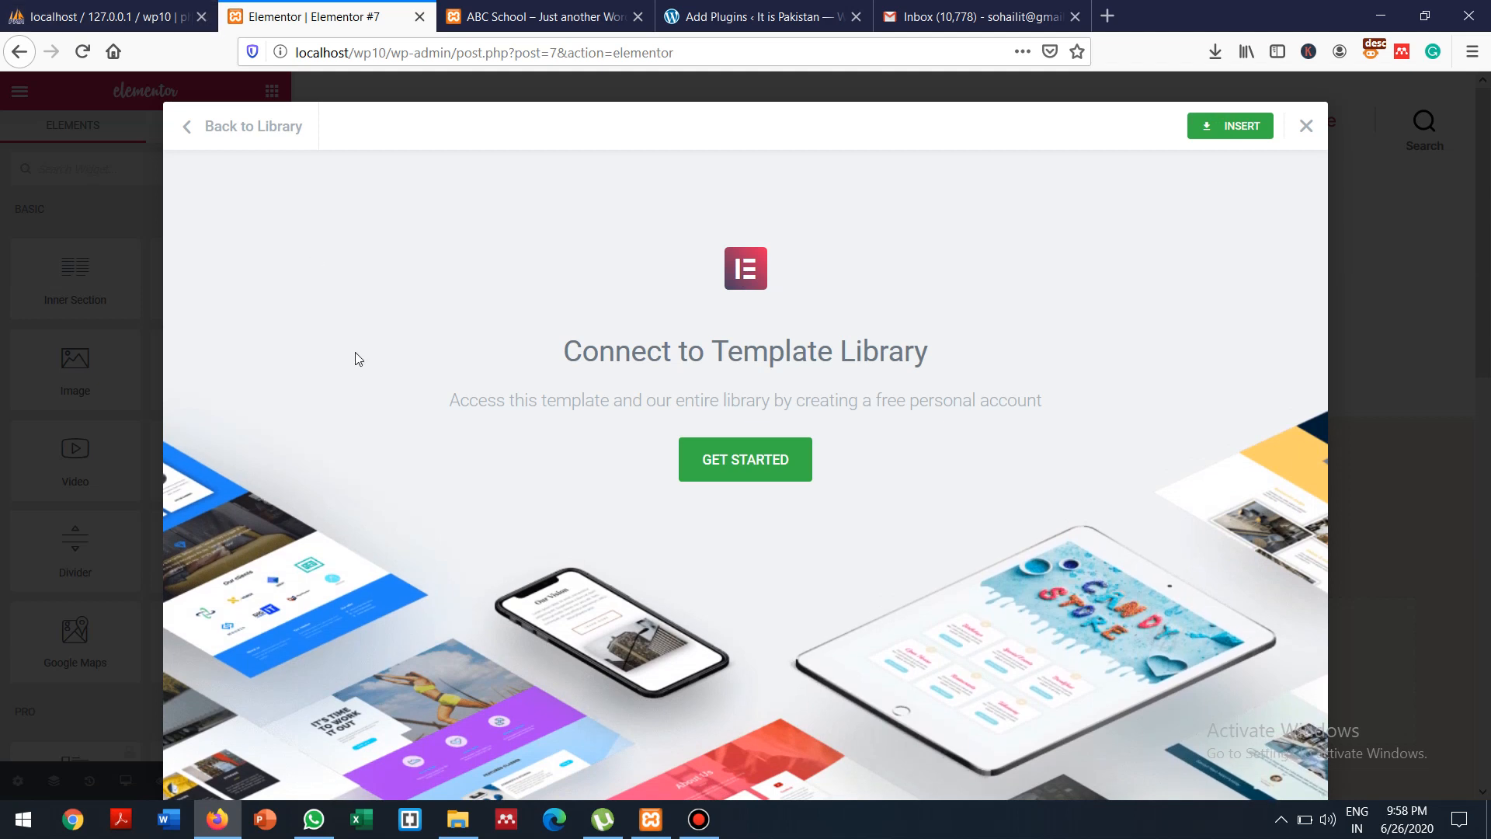
pyautogui.click(190, 132)
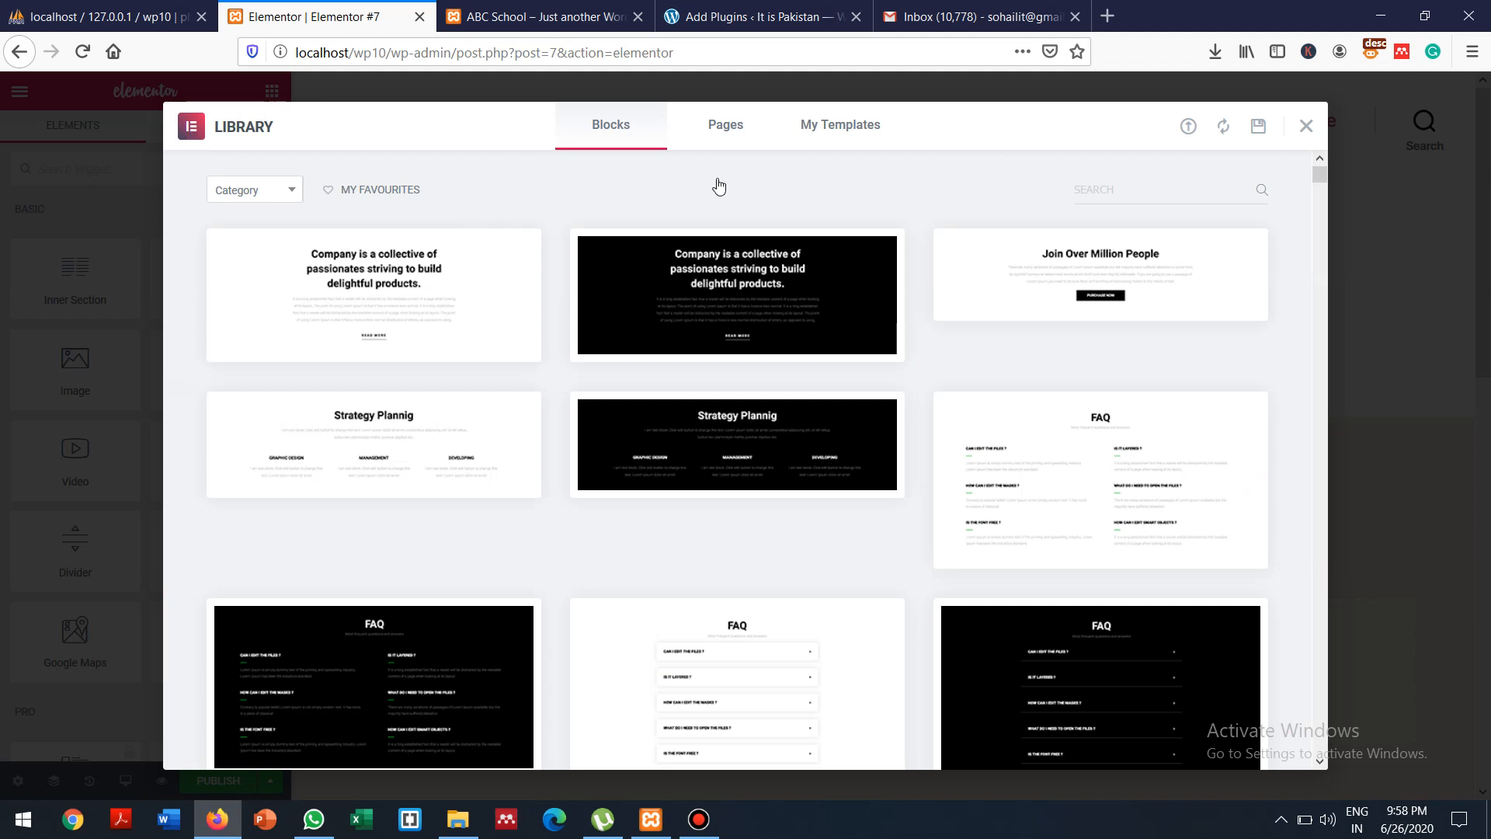
# Look through the saved templates, page templates and blocks in the library, ending on the page templates
pyautogui.click(829, 128)
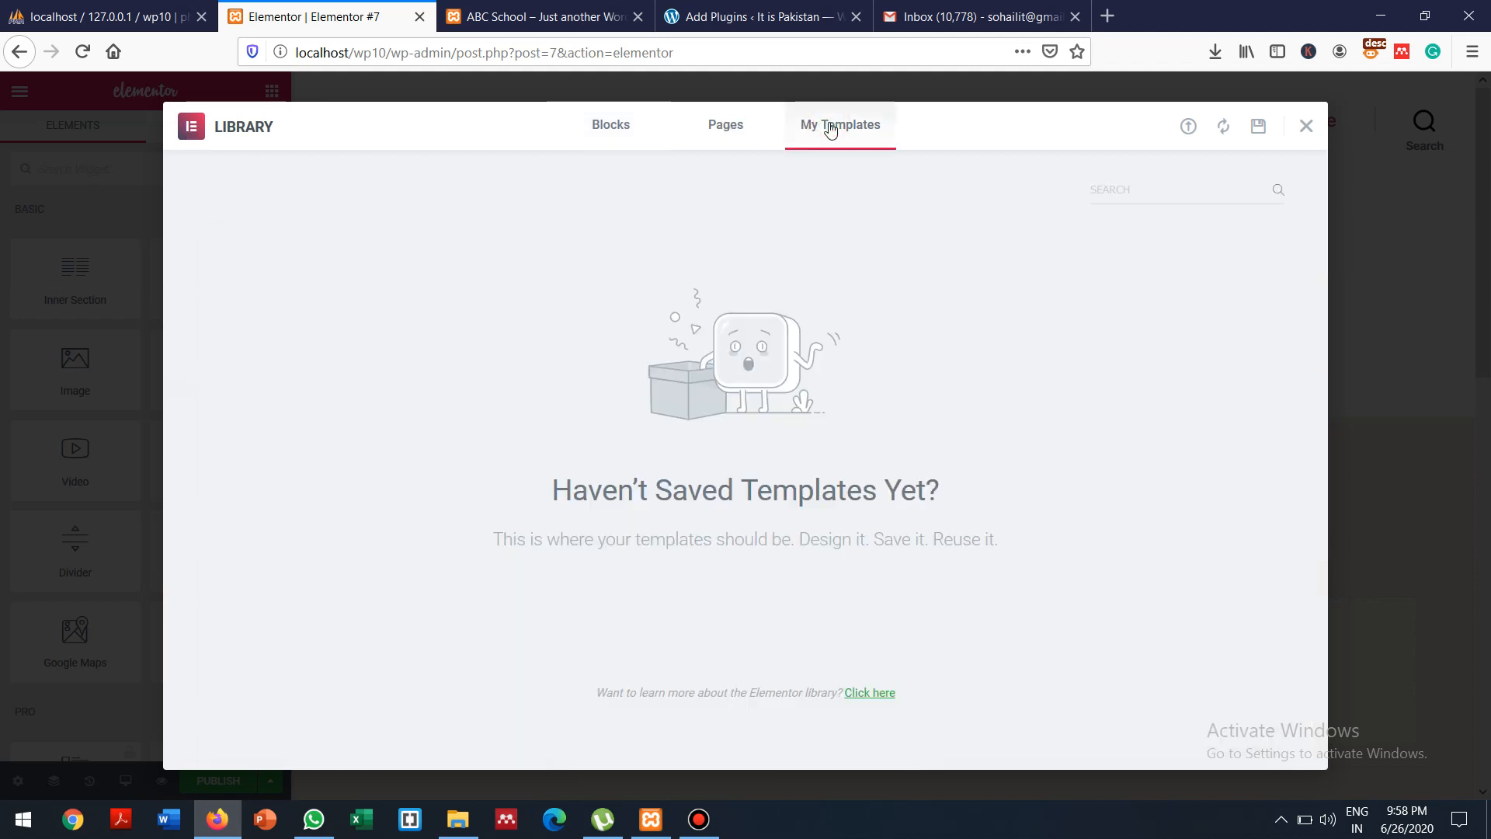
pyautogui.click(733, 132)
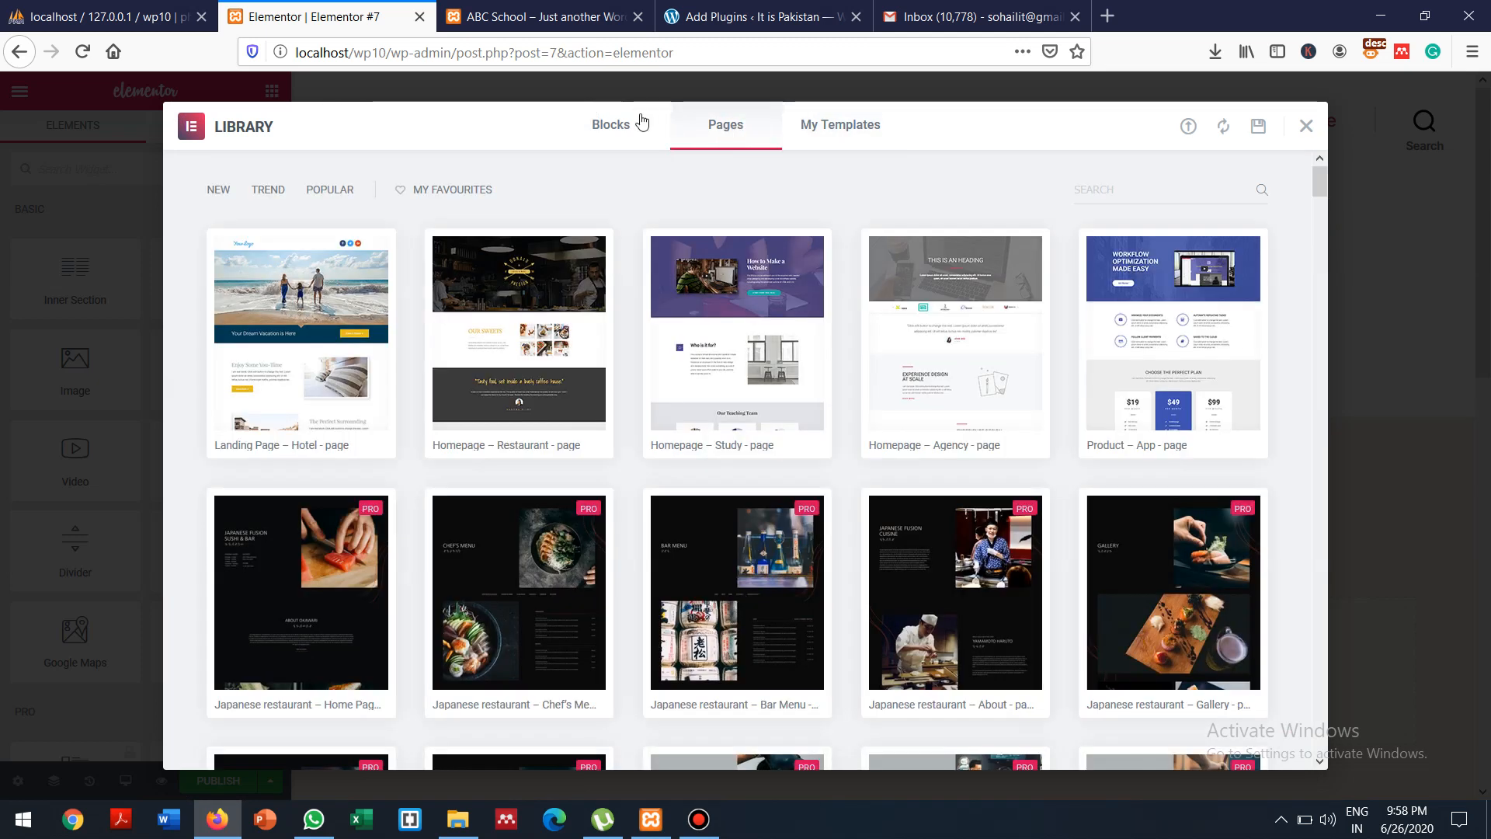
pyautogui.click(611, 124)
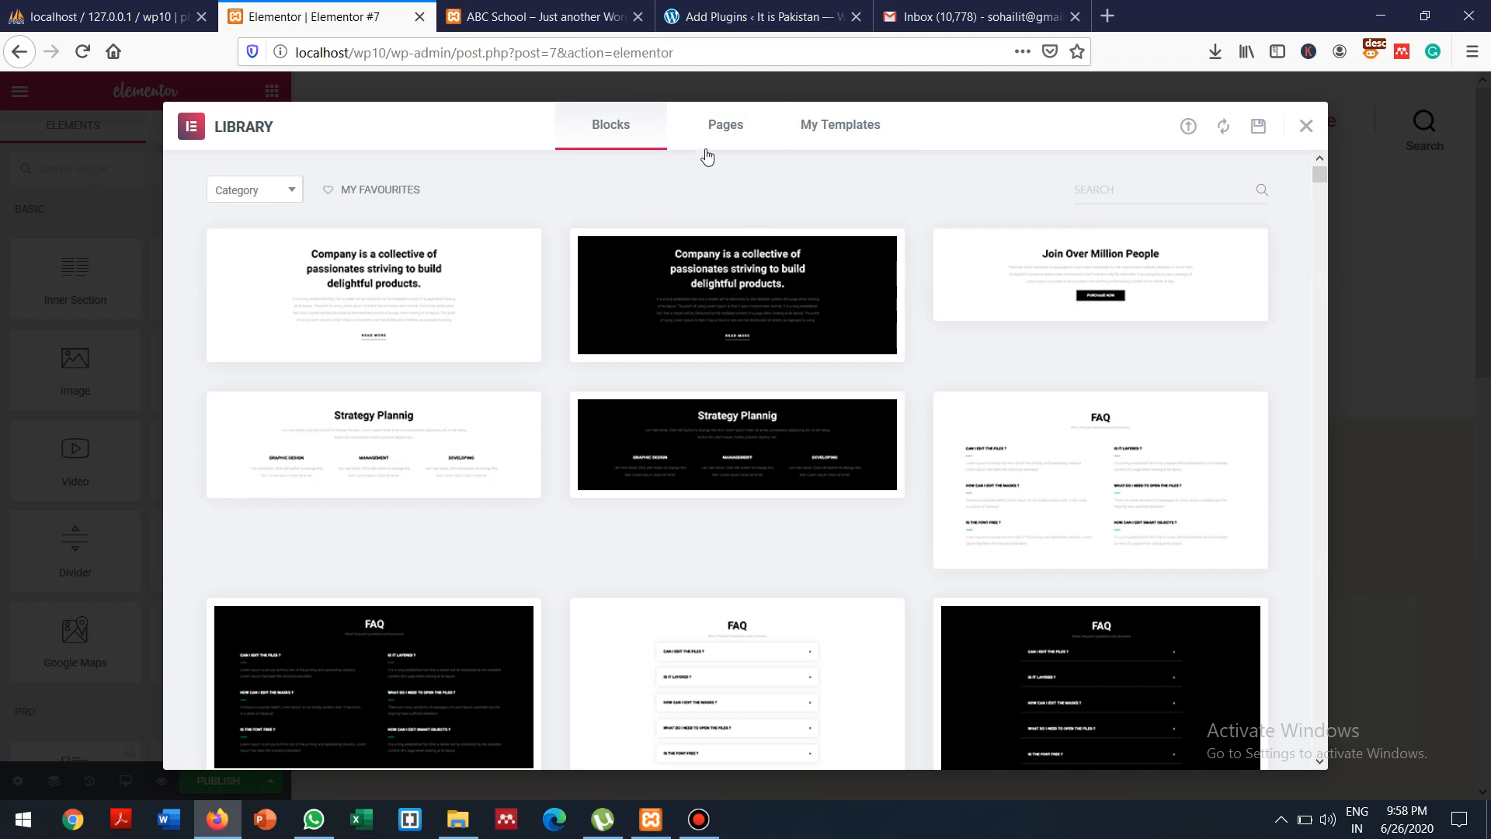
pyautogui.click(716, 128)
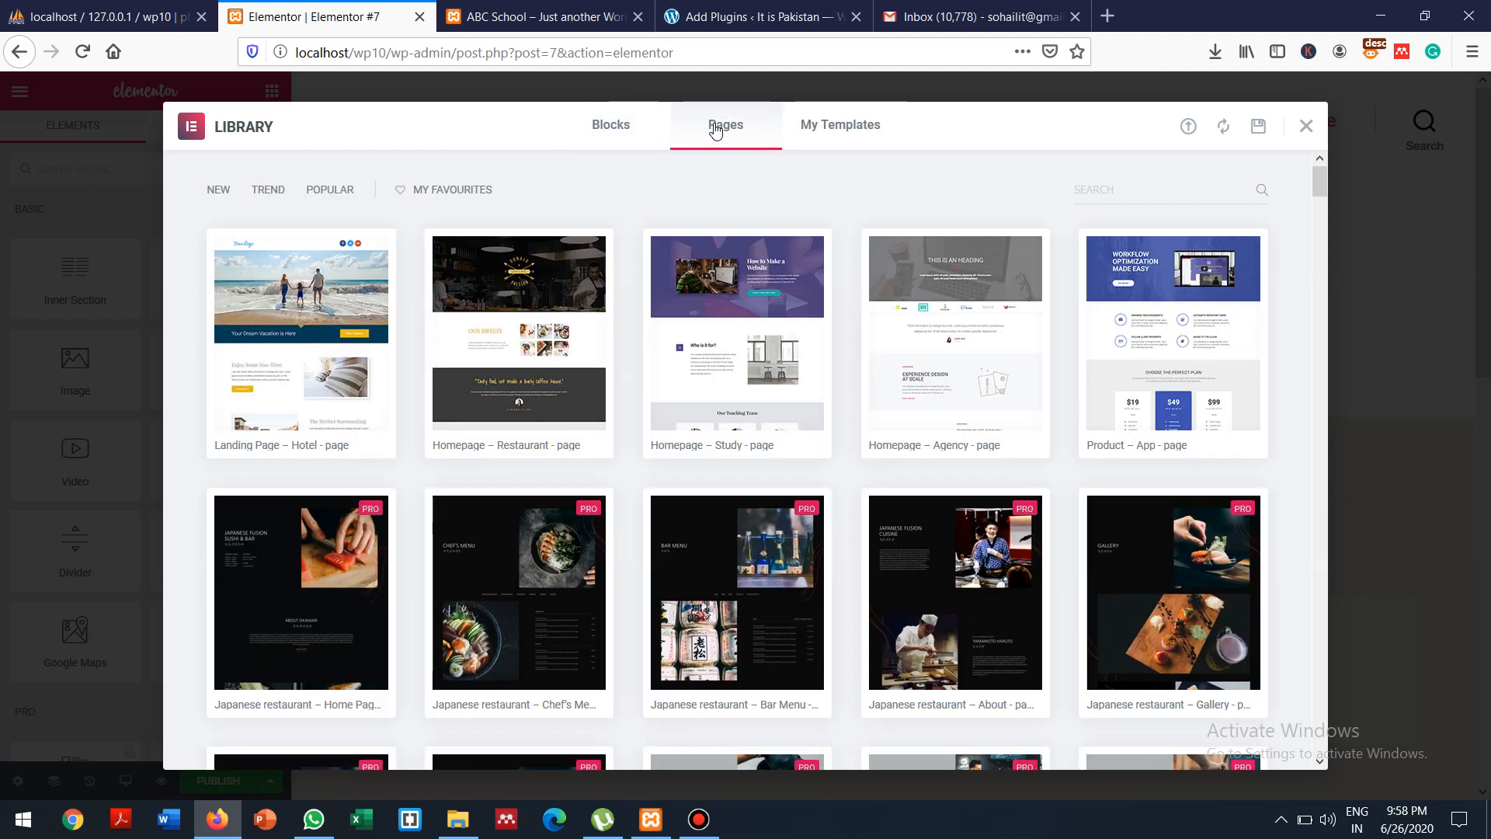
# Preview the Homepage – Study page template, choose to insert it, and start the connection to the template library
pyautogui.moveTo(351, 308)
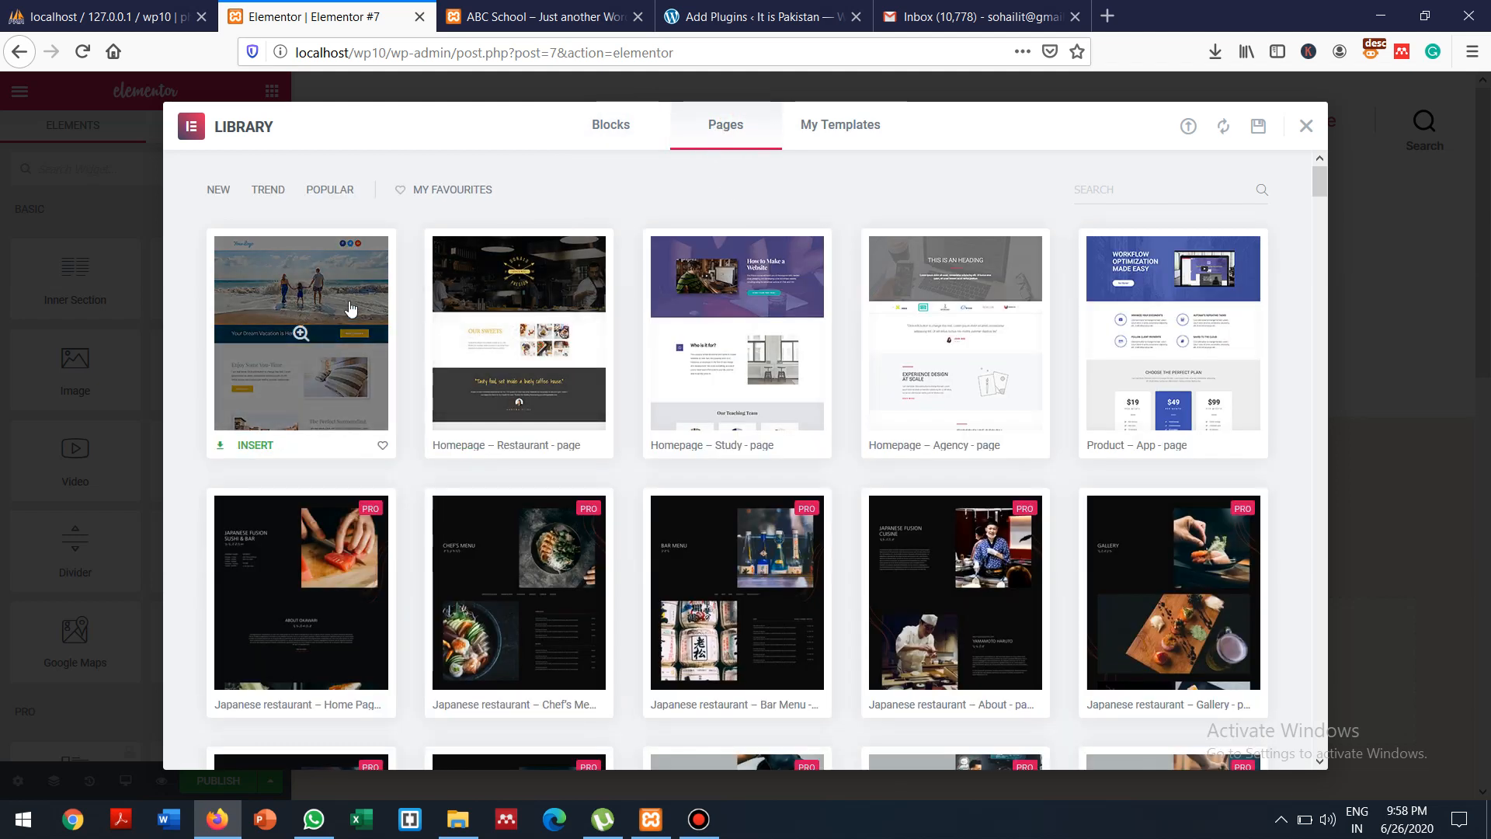
pyautogui.click(712, 303)
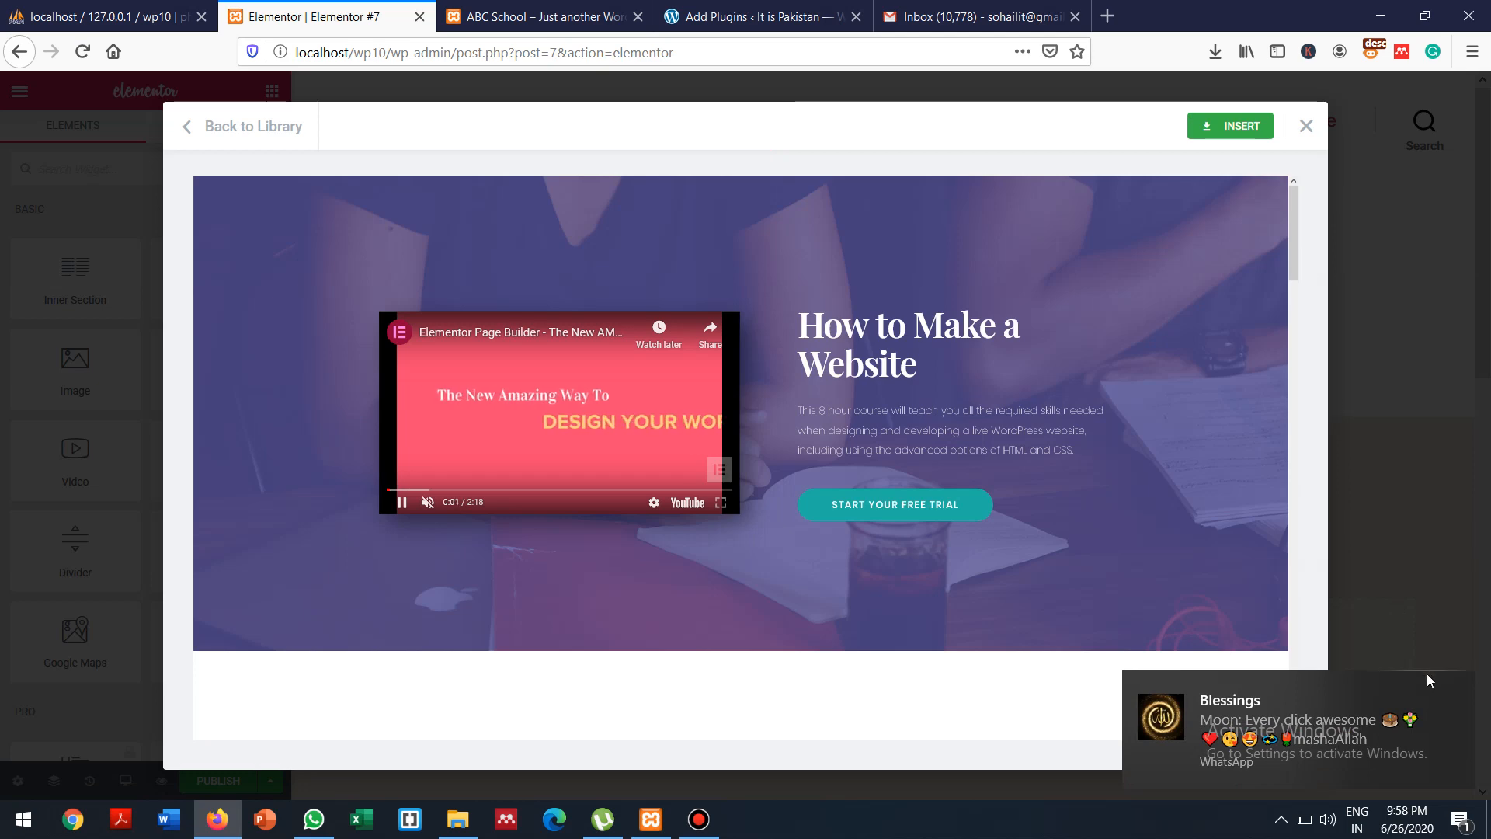
pyautogui.click(1452, 687)
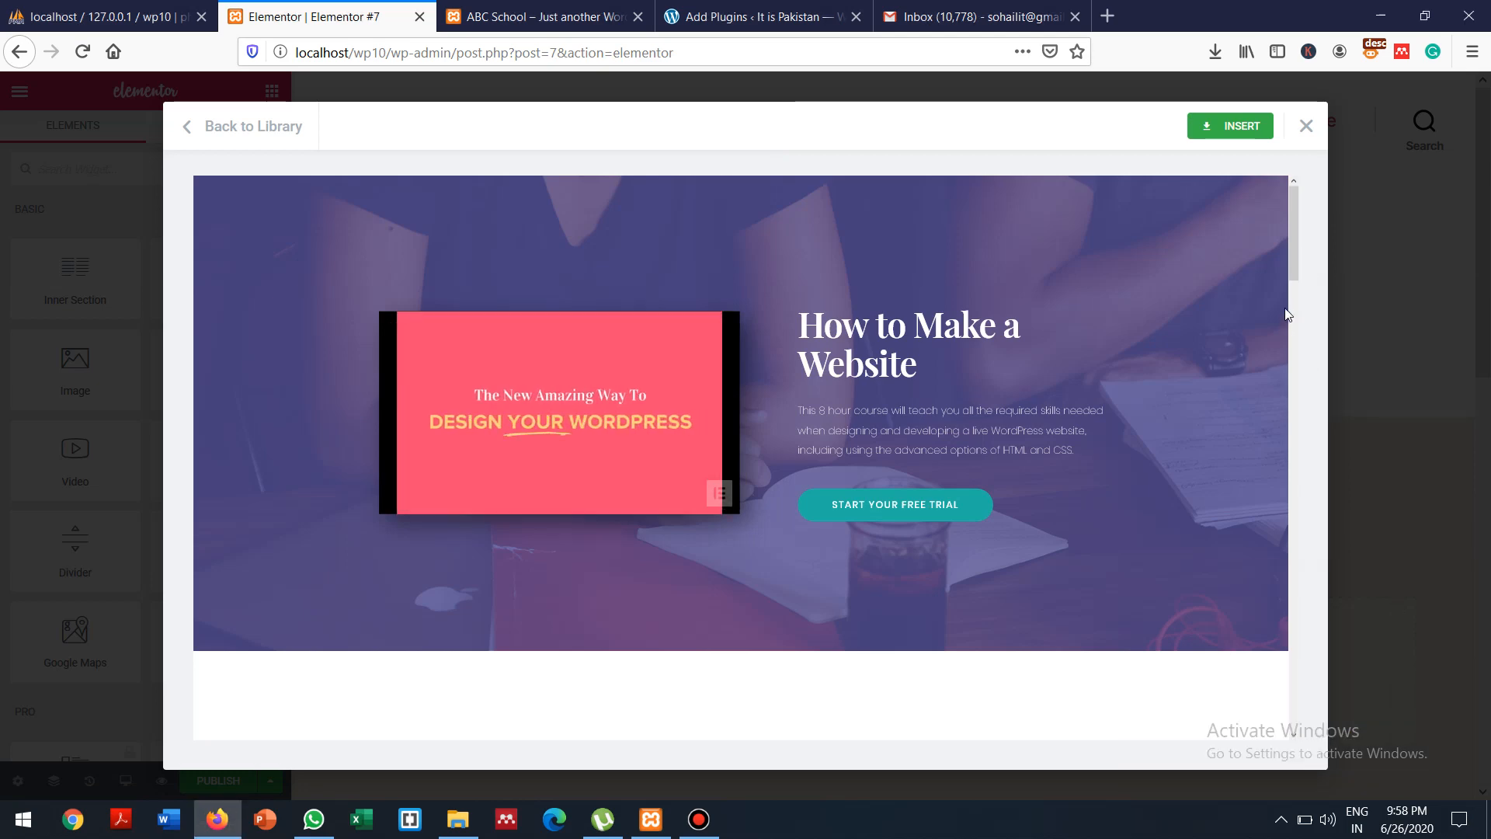
pyautogui.moveTo(1292, 264)
pyautogui.mouseDown()
pyautogui.moveTo(1331, 541)
pyautogui.moveTo(1298, 242)
pyautogui.mouseUp()
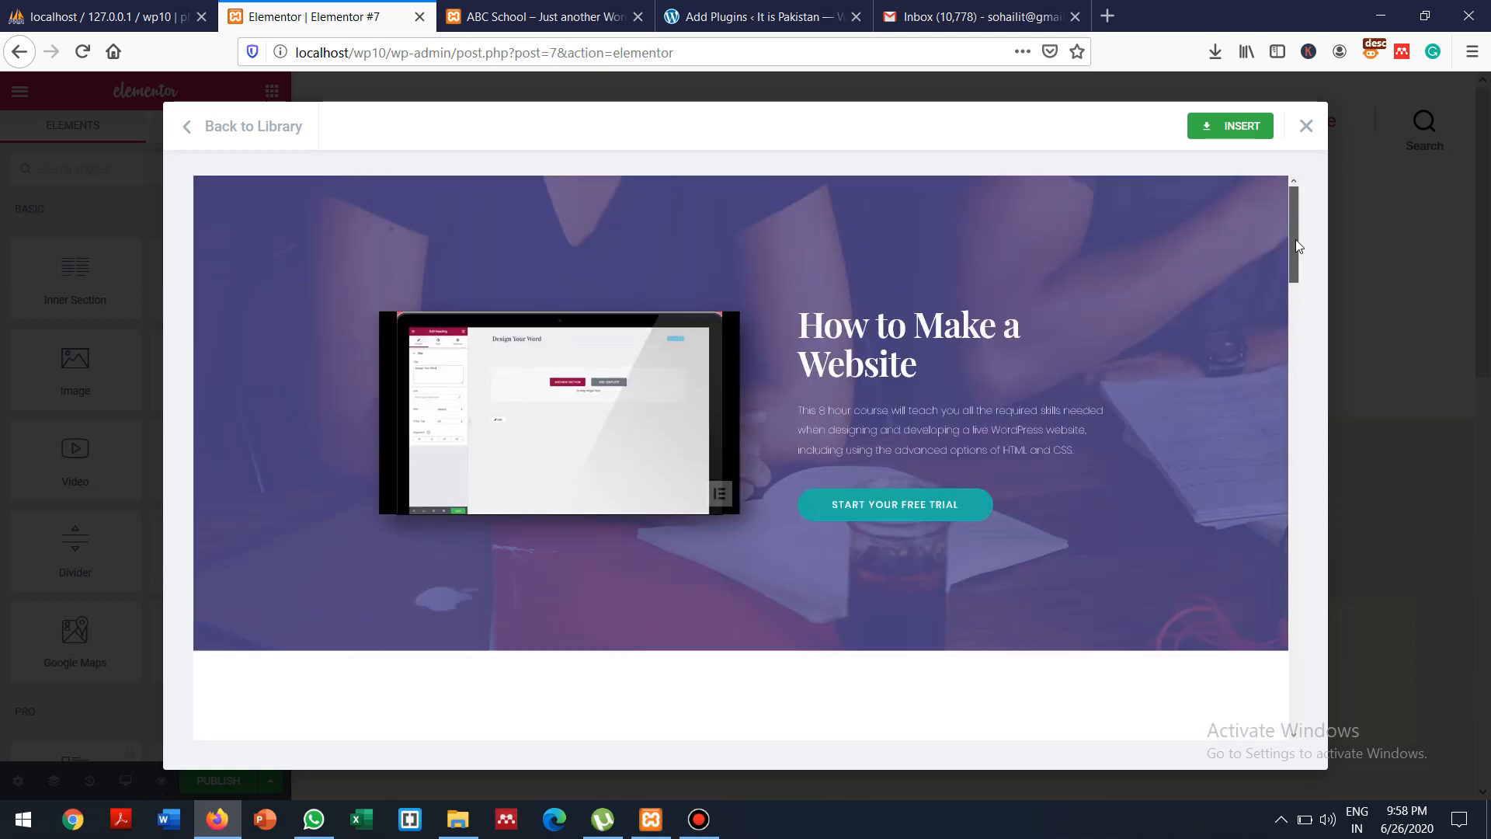
pyautogui.moveTo(1392, 770); pyautogui.dragTo(1372, 817)
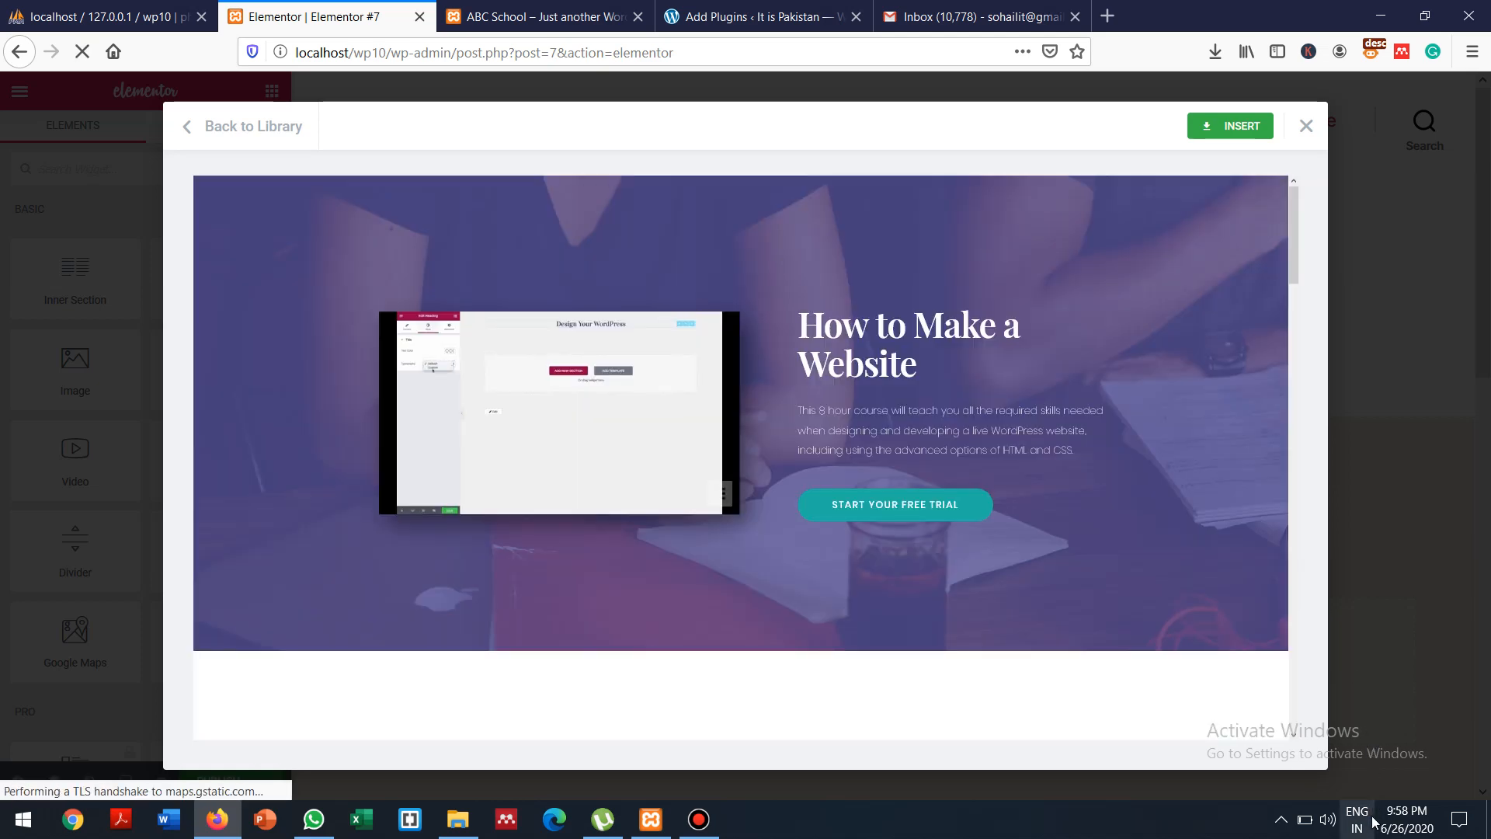
pyautogui.click(1220, 126)
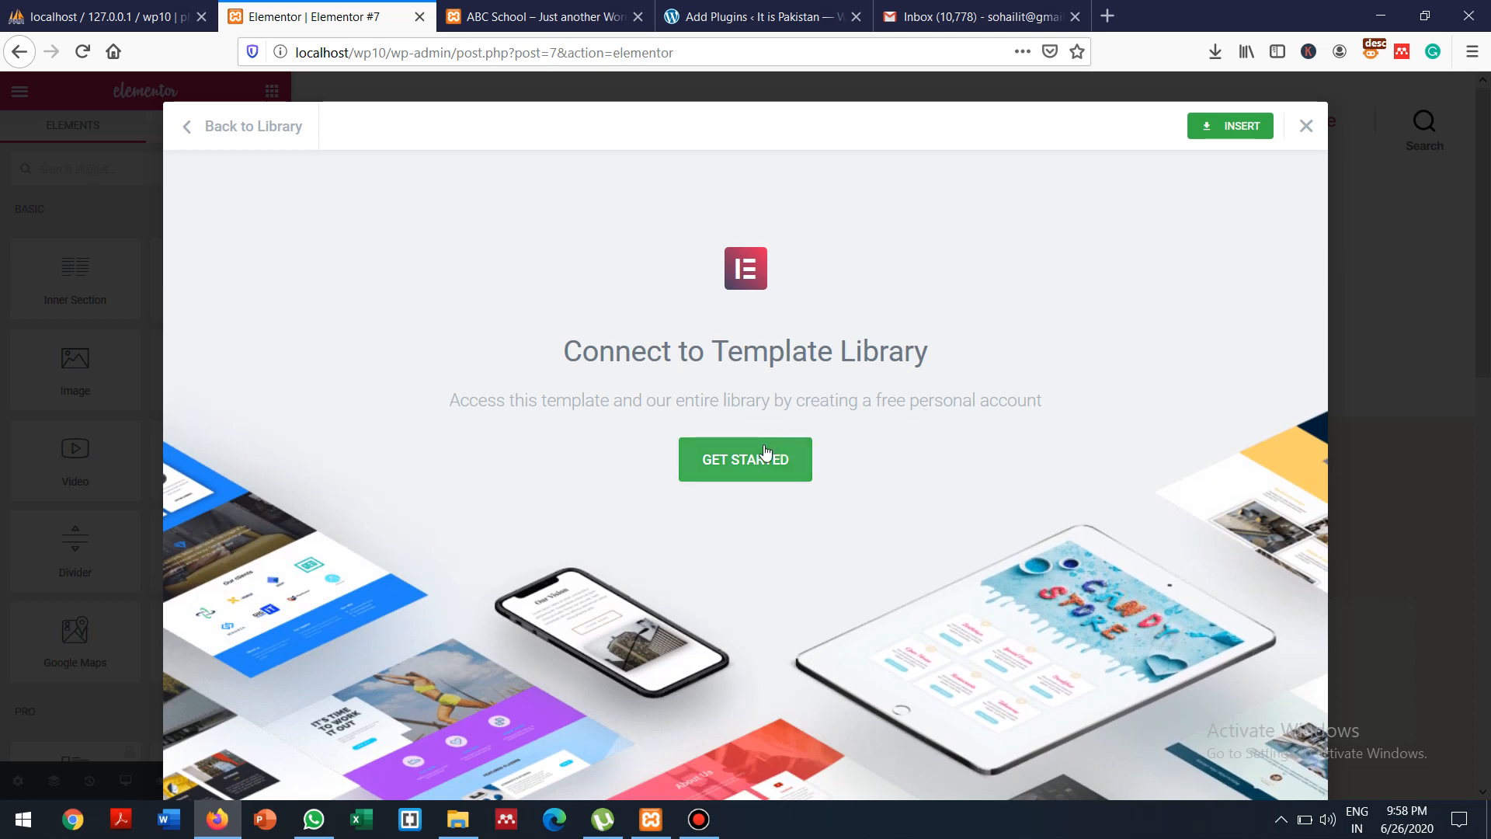
pyautogui.click(742, 460)
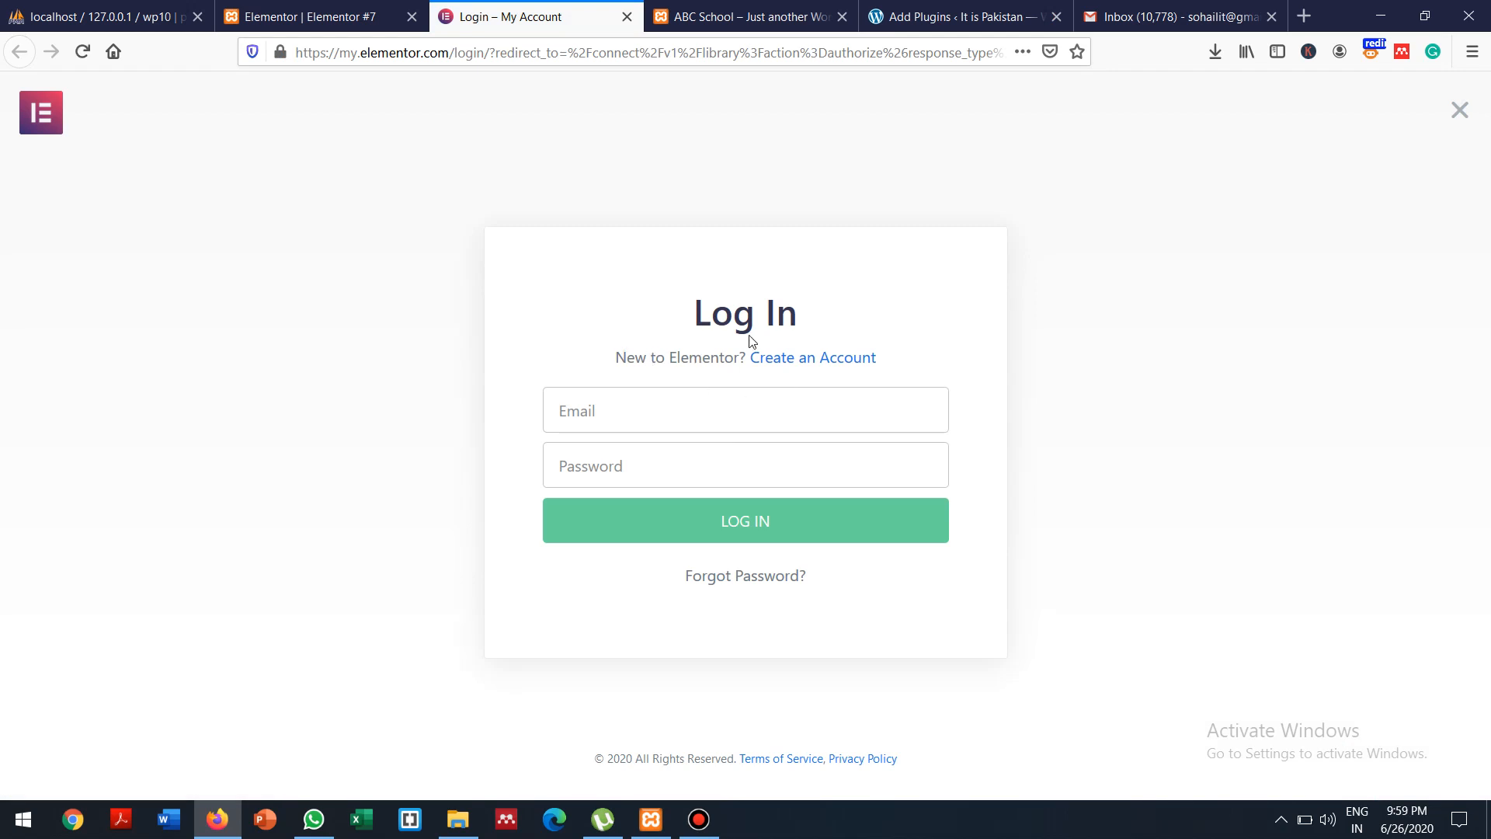
# Create an Elementor account with the e-mail and account password, save the login, and connect the site to the template library
pyautogui.click(825, 365)
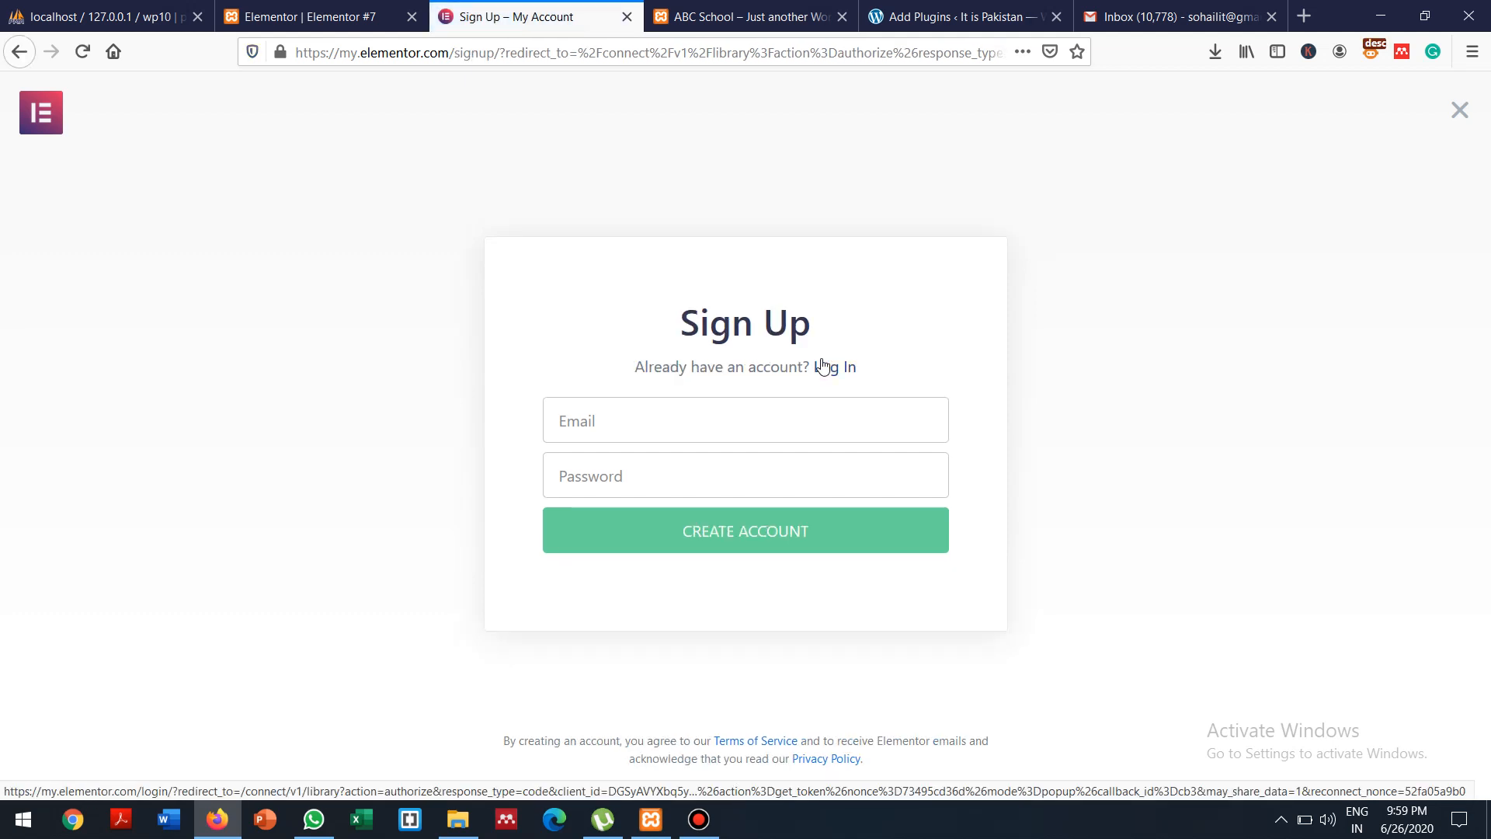
pyautogui.click(672, 420)
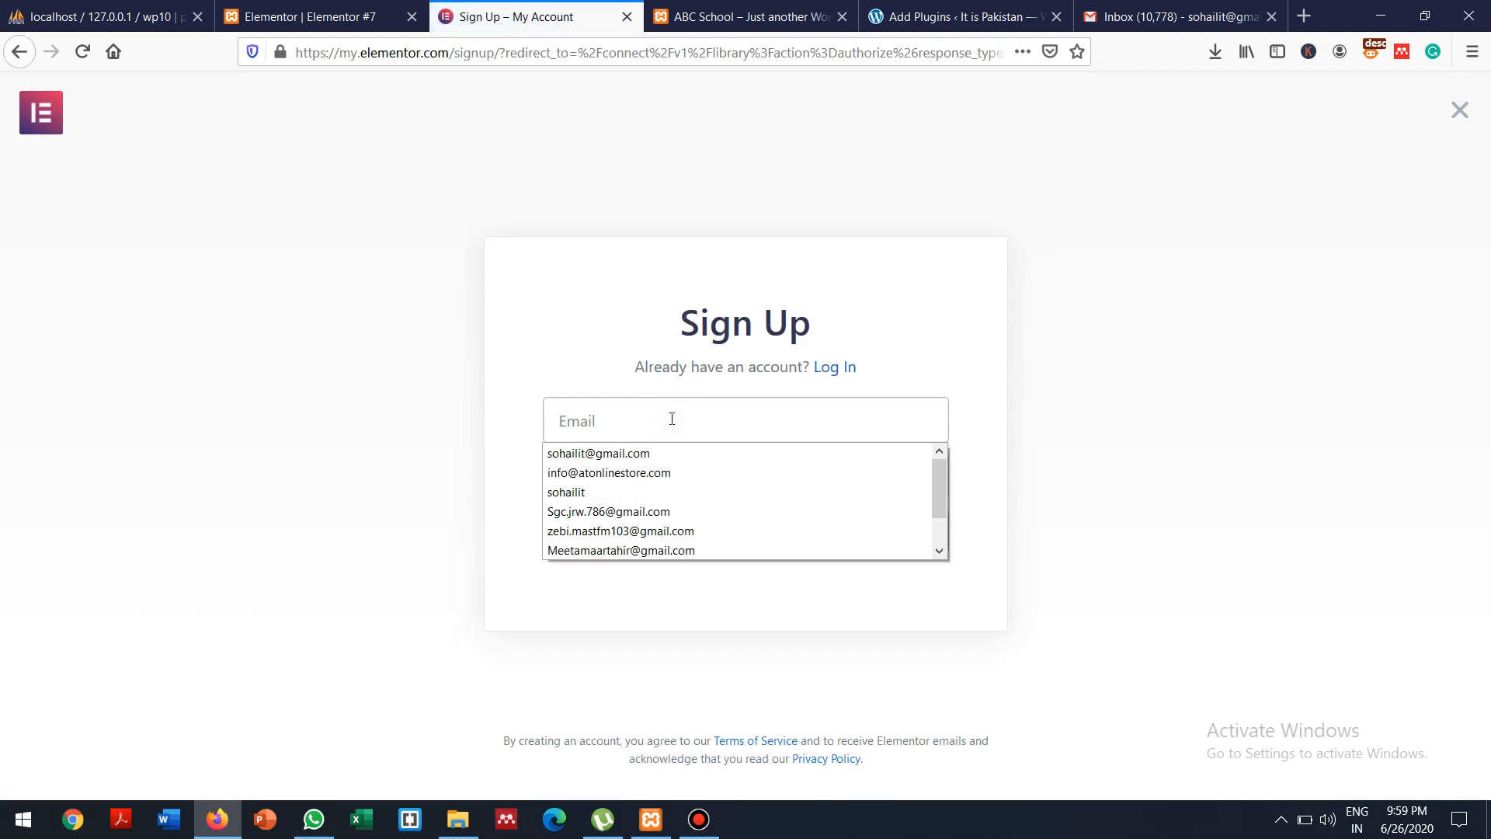
pyautogui.press('Down')
pyautogui.press('Return')
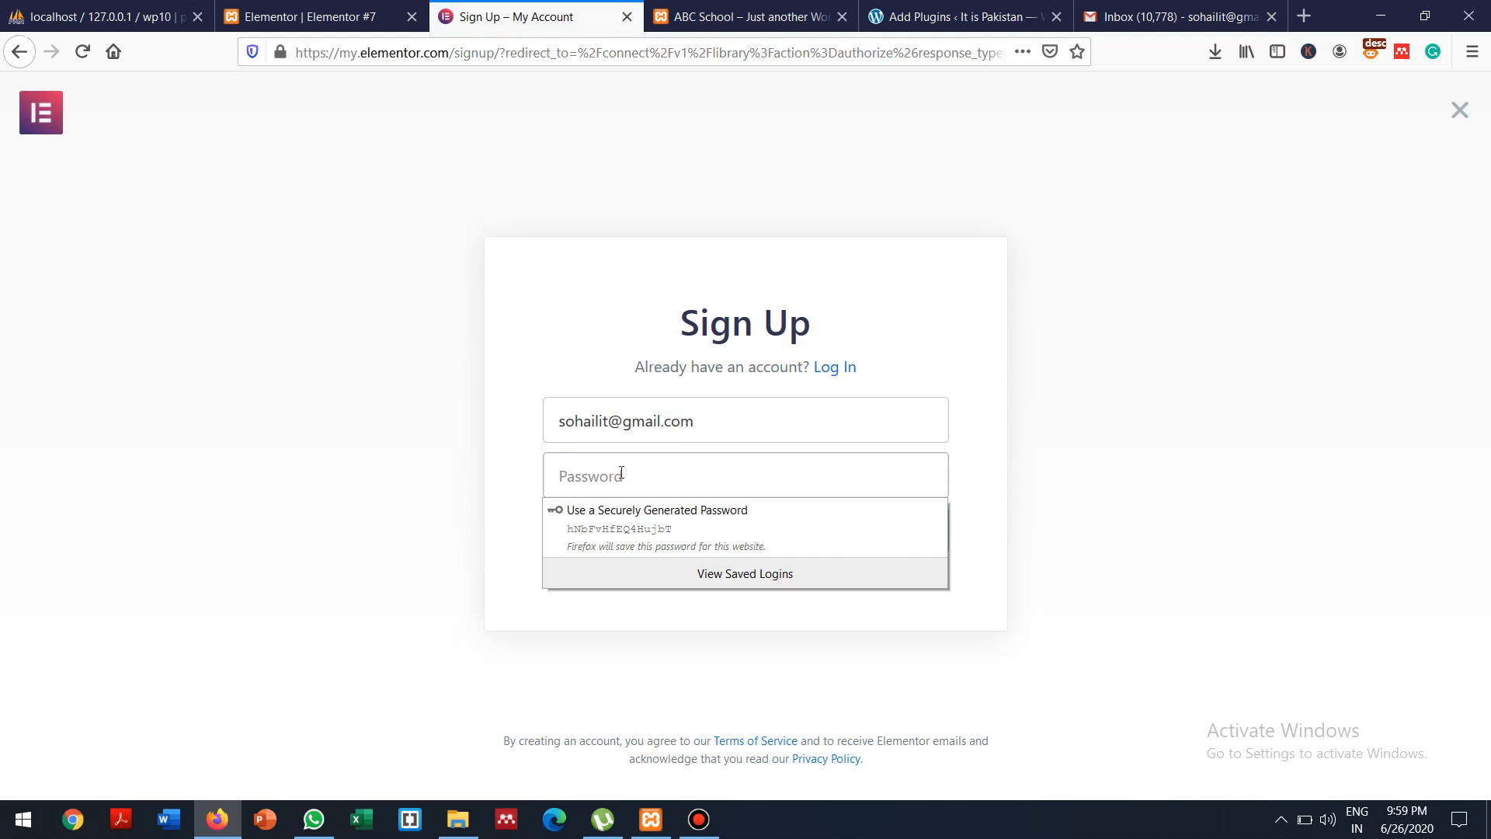
pyautogui.write('••')
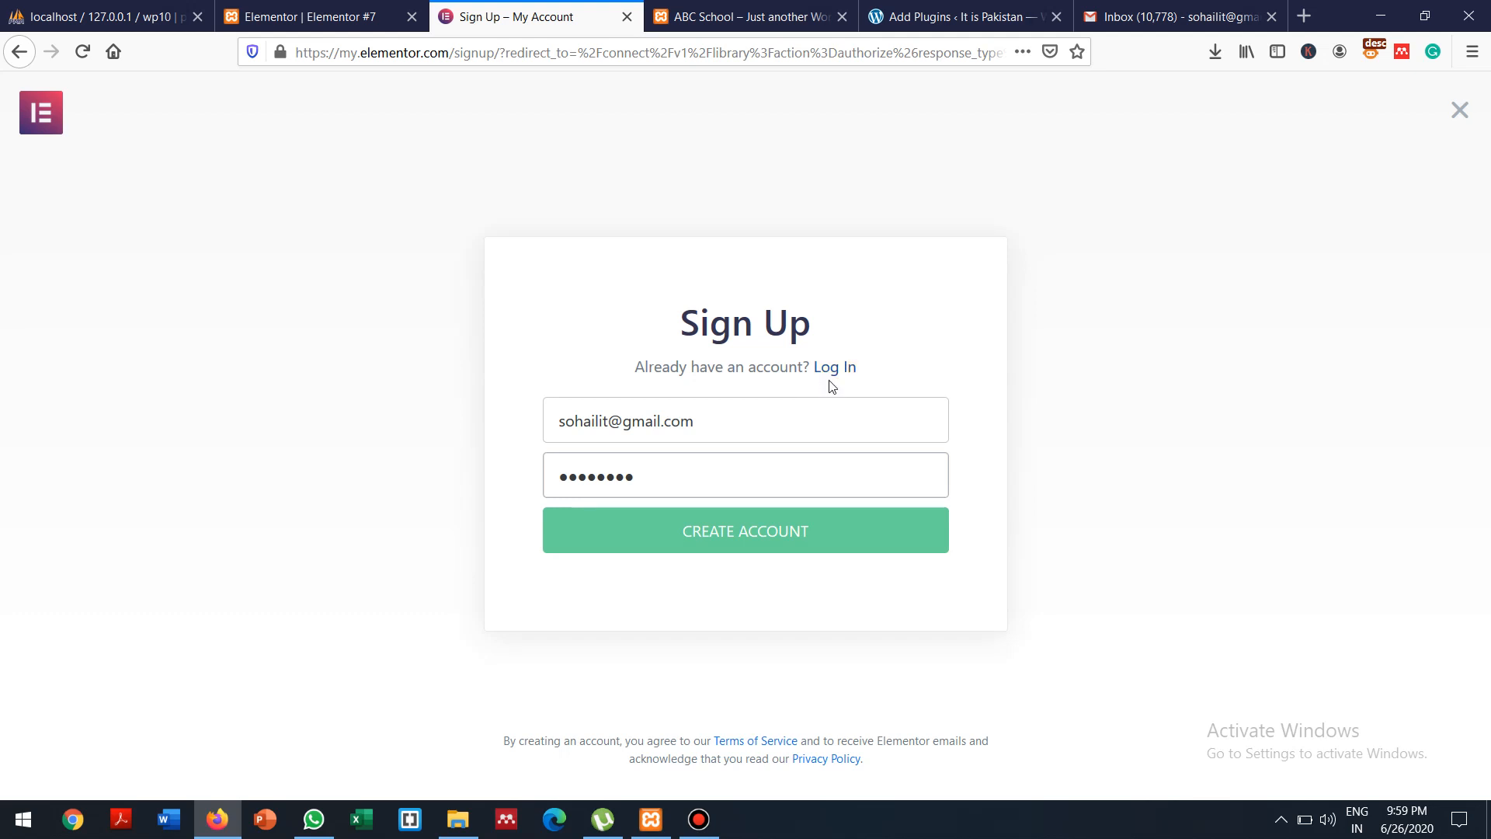
pyautogui.click(691, 533)
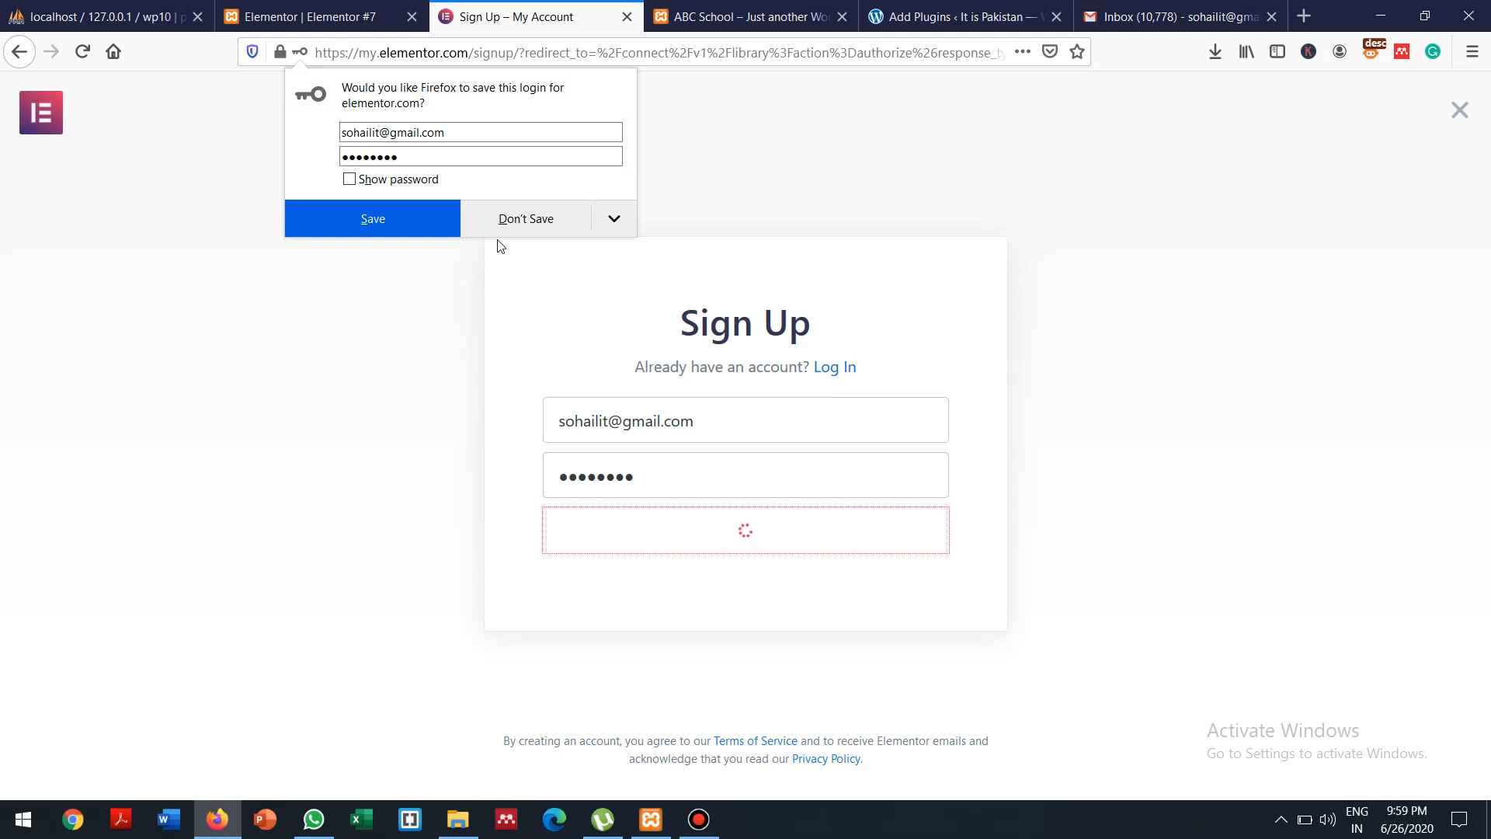
pyautogui.click(418, 218)
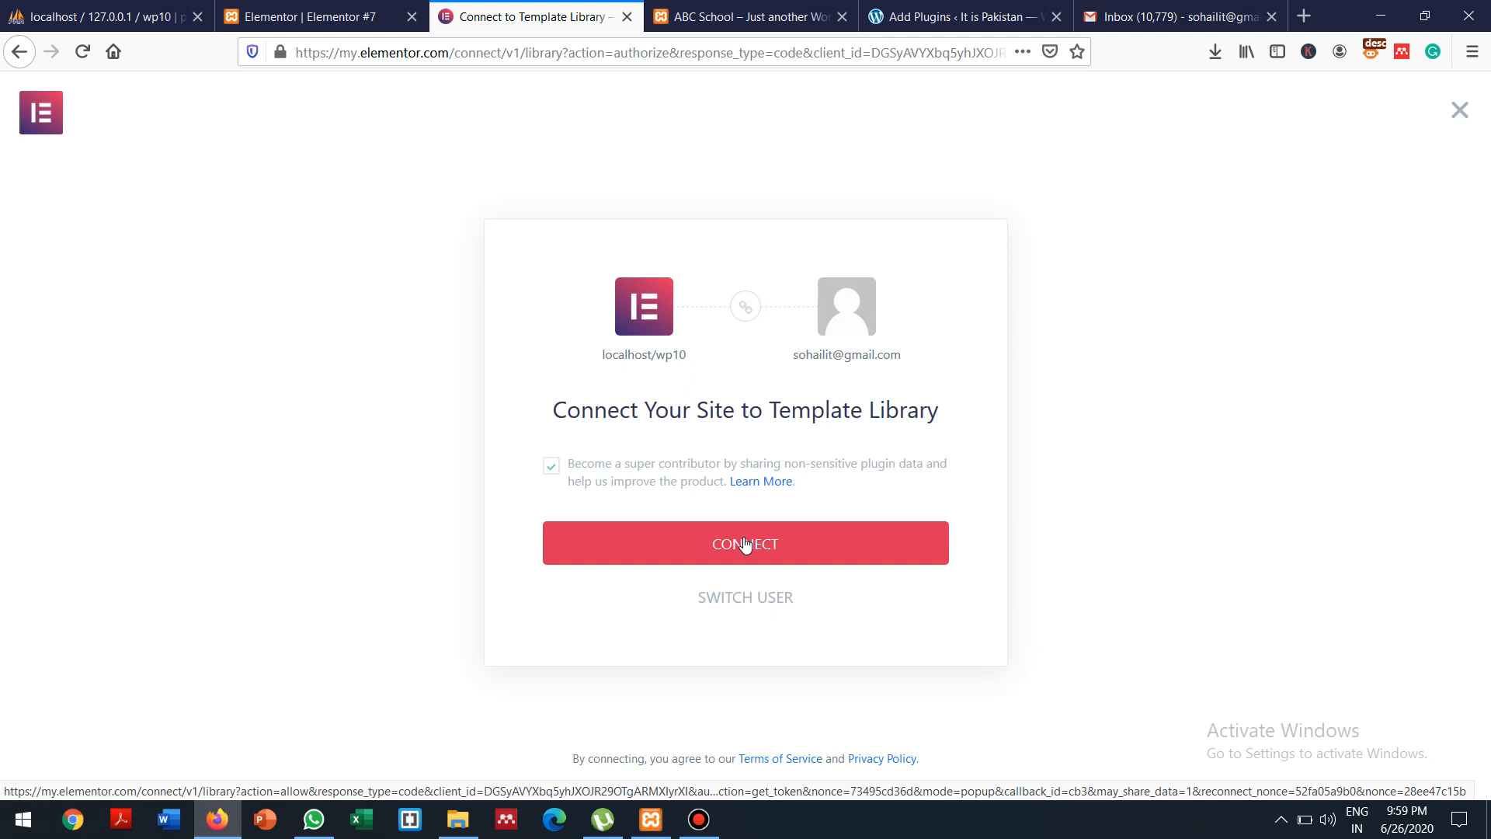
pyautogui.click(746, 545)
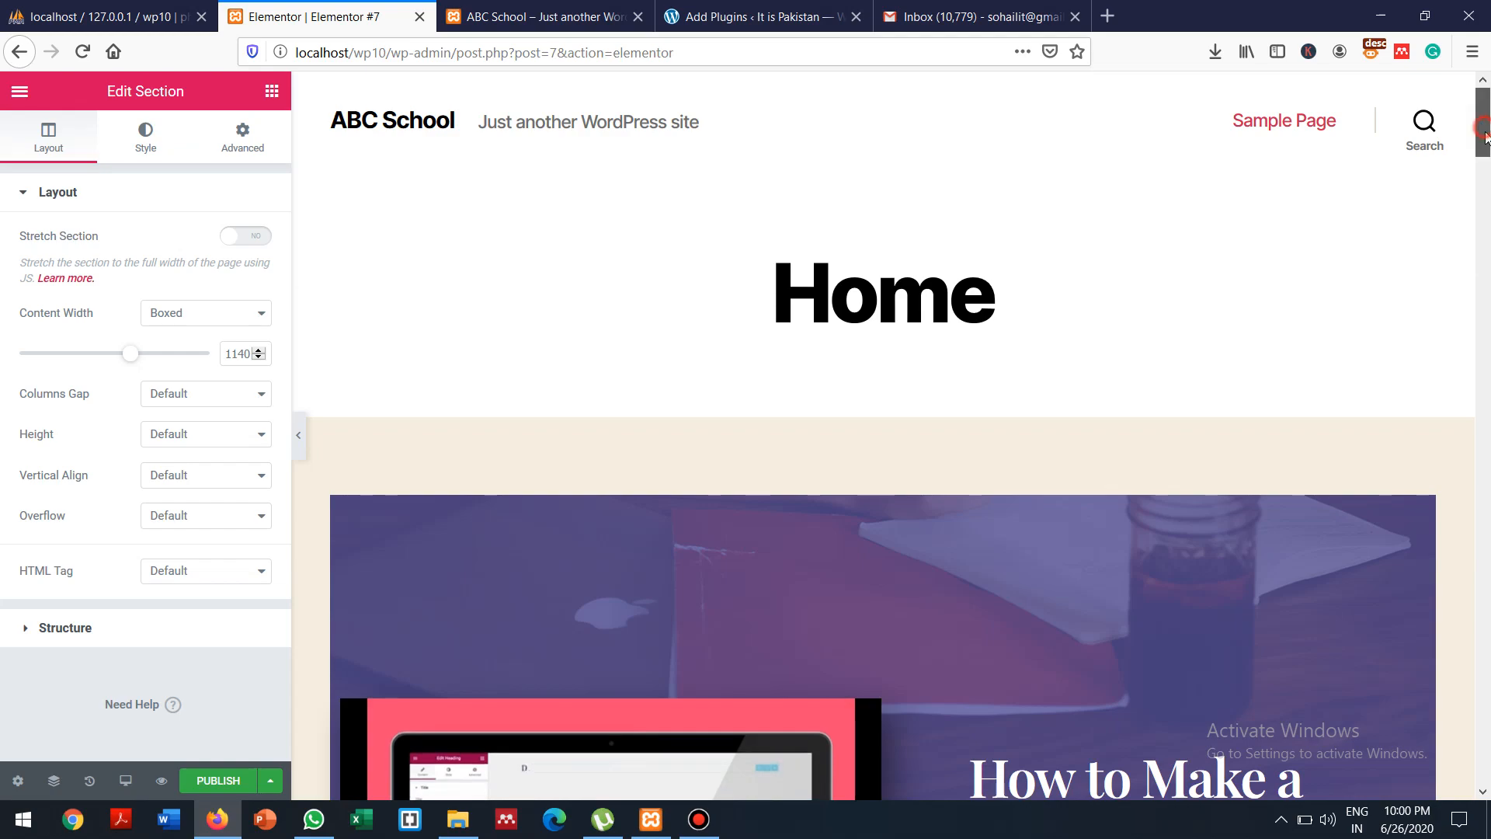
# Review the inserted Study template down the whole Home page, dismissing the system notifications, and return to the page's start
pyautogui.moveTo(1485, 135); pyautogui.dragTo(1489, 775)
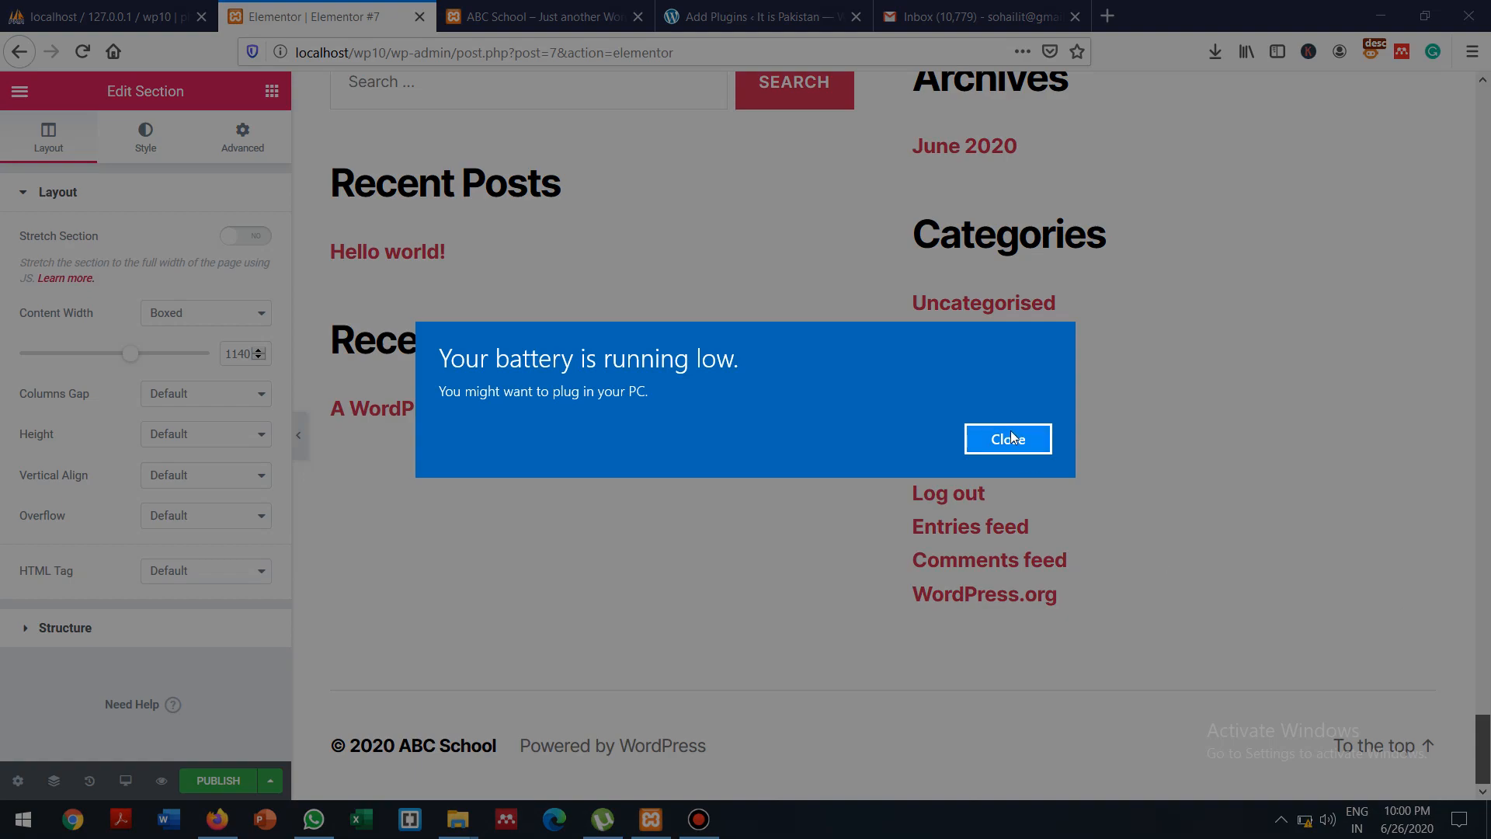
pyautogui.click(1009, 435)
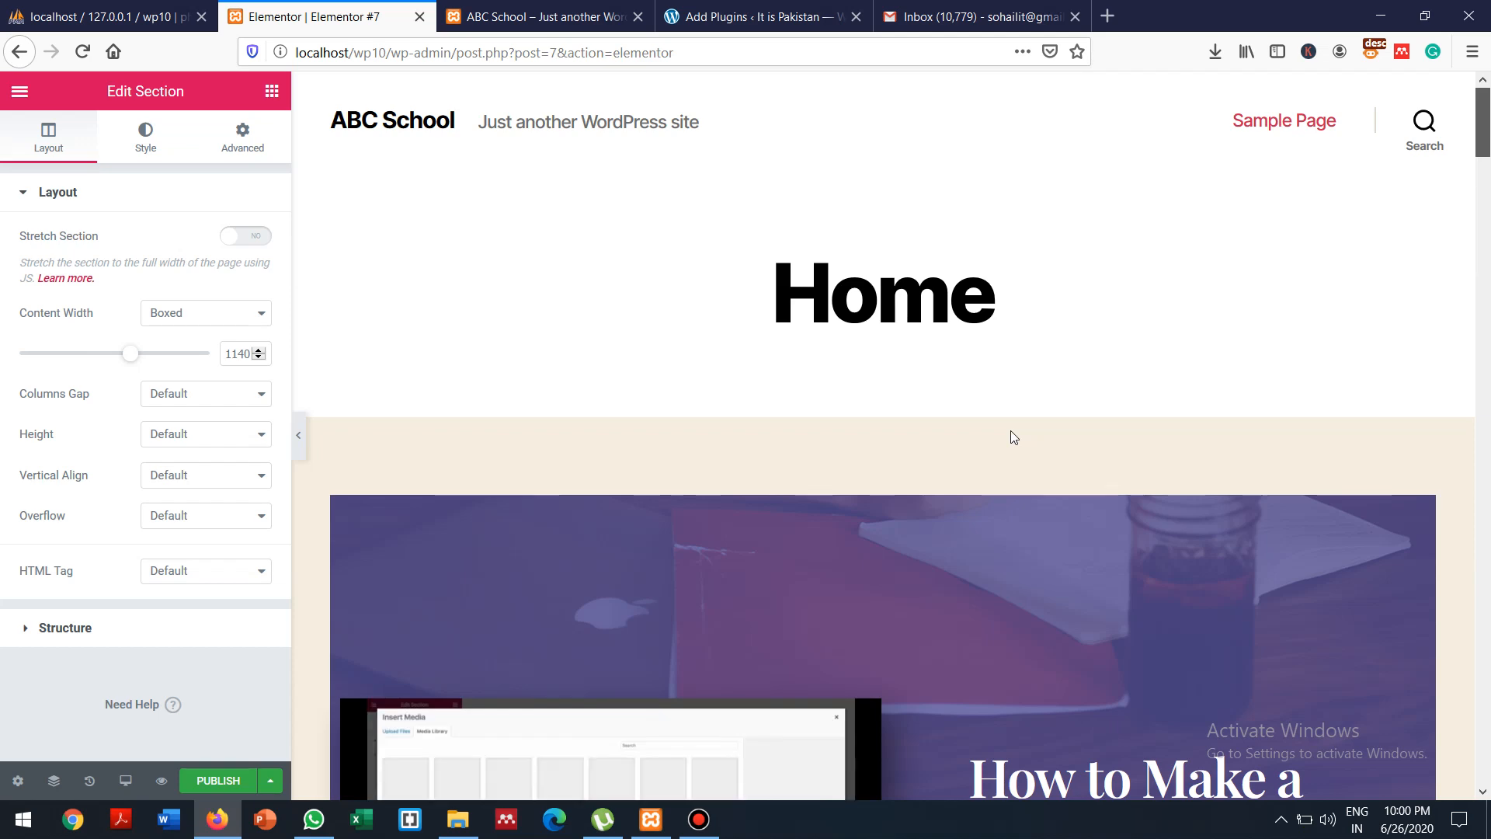
pyautogui.moveTo(1483, 108); pyautogui.dragTo(1461, 573)
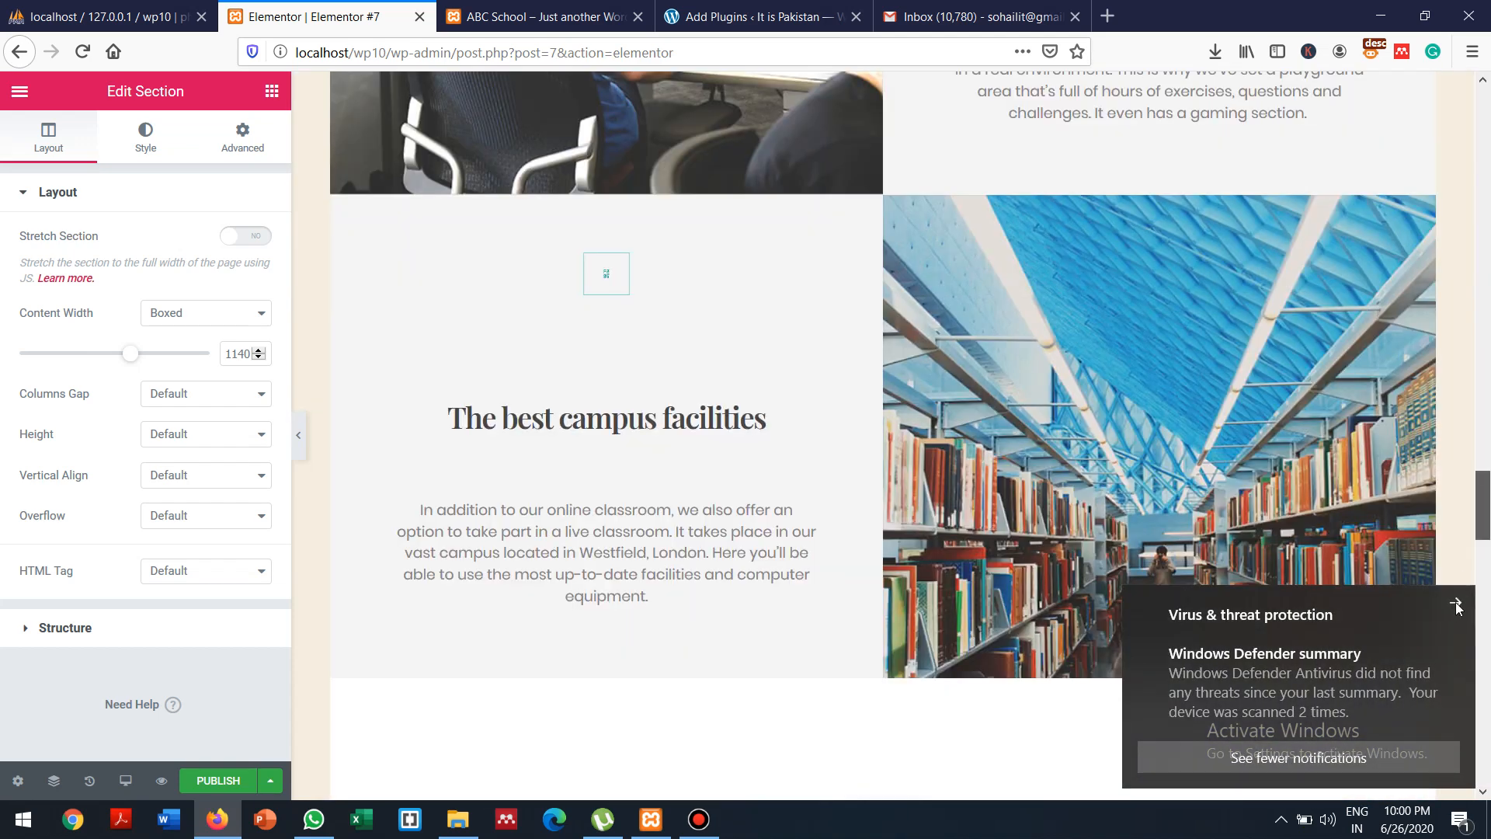
pyautogui.click(1457, 606)
pyautogui.moveTo(1482, 509); pyautogui.dragTo(1482, 44)
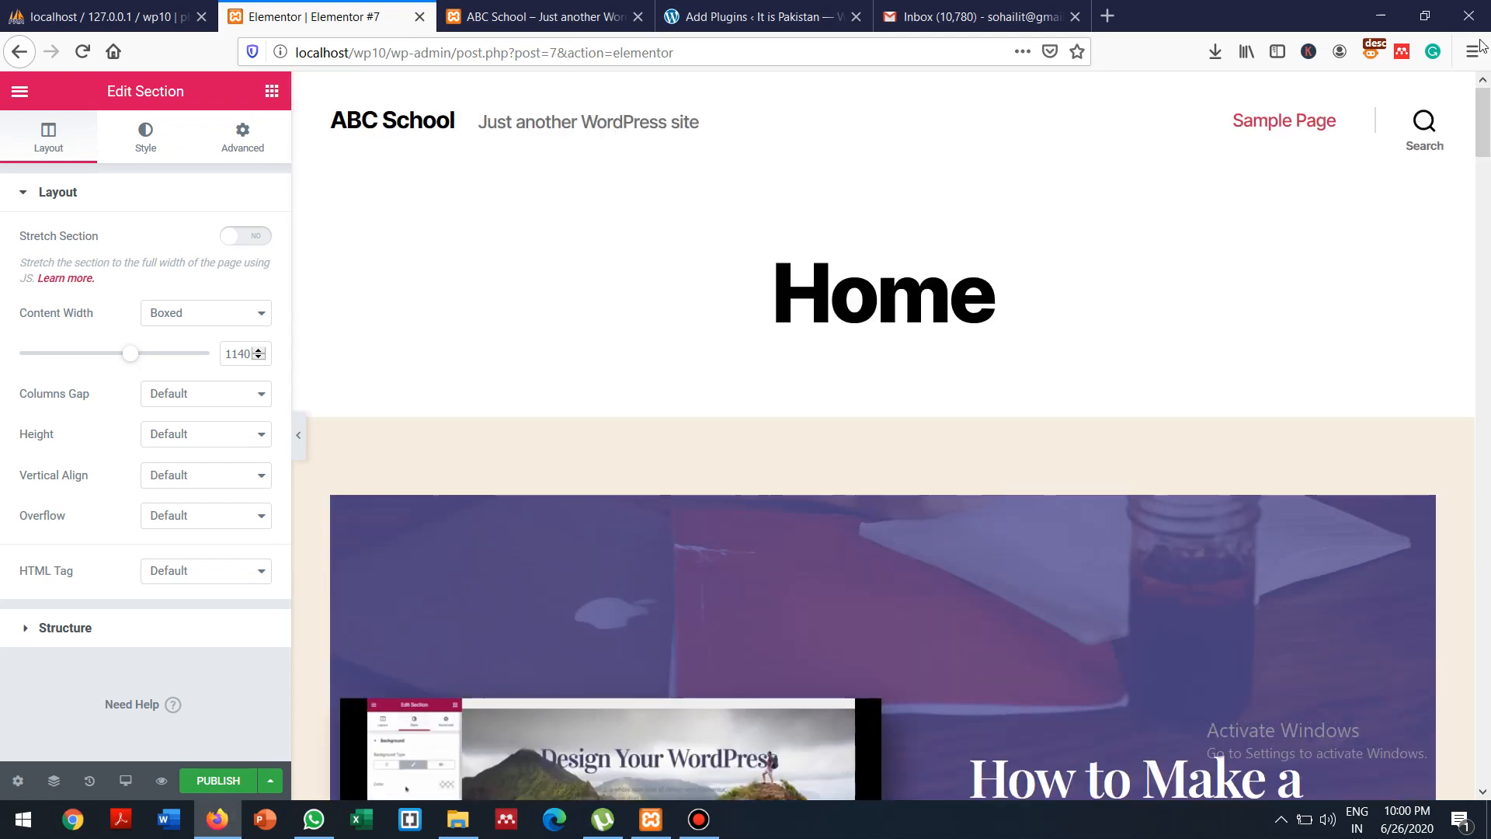
# Publish the Home page
pyautogui.click(214, 783)
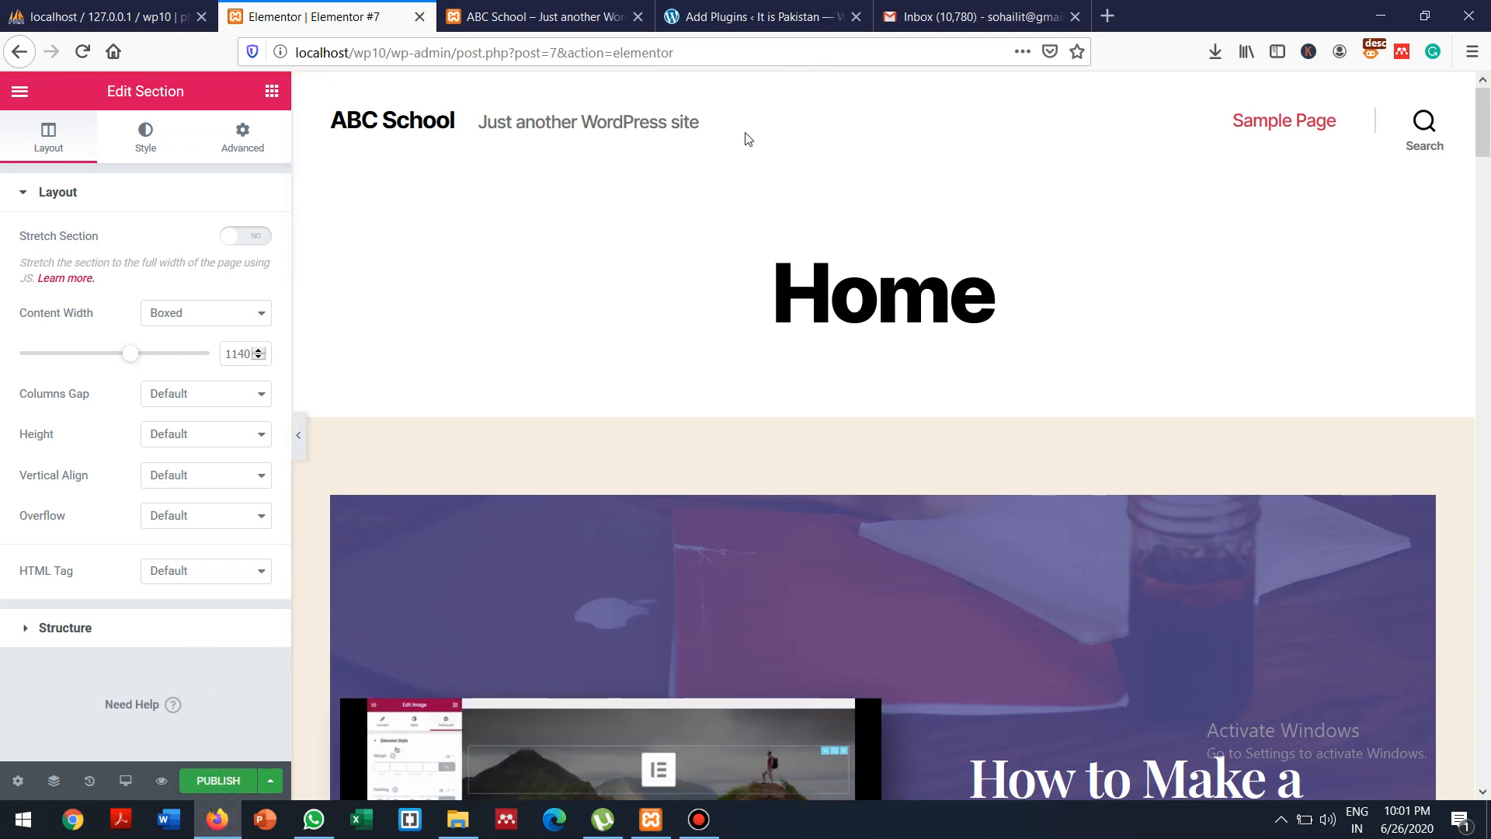
pyautogui.moveTo(443, 52); pyautogui.dragTo(619, 52)
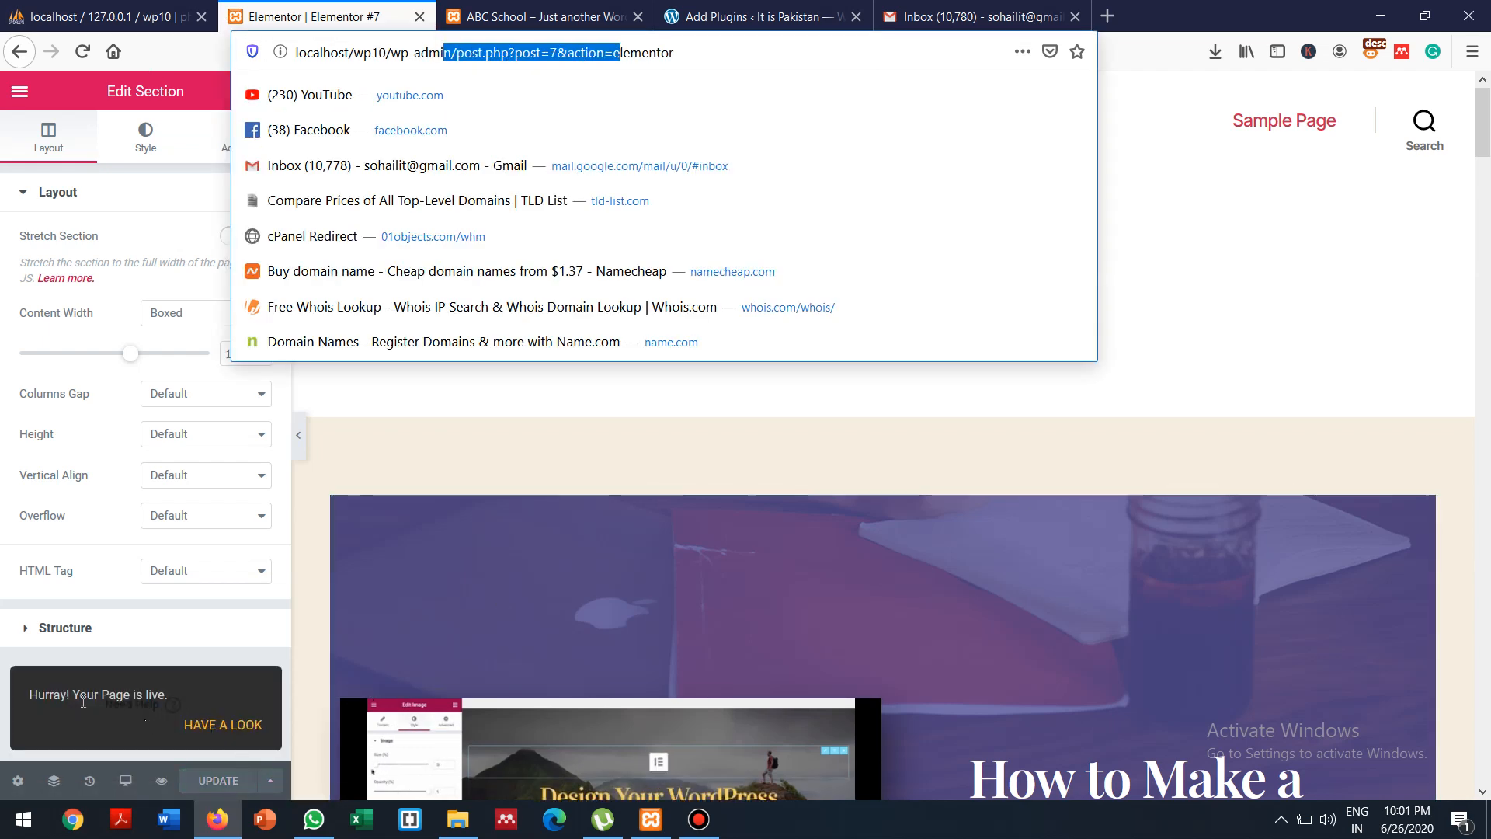
pyautogui.click(407, 410)
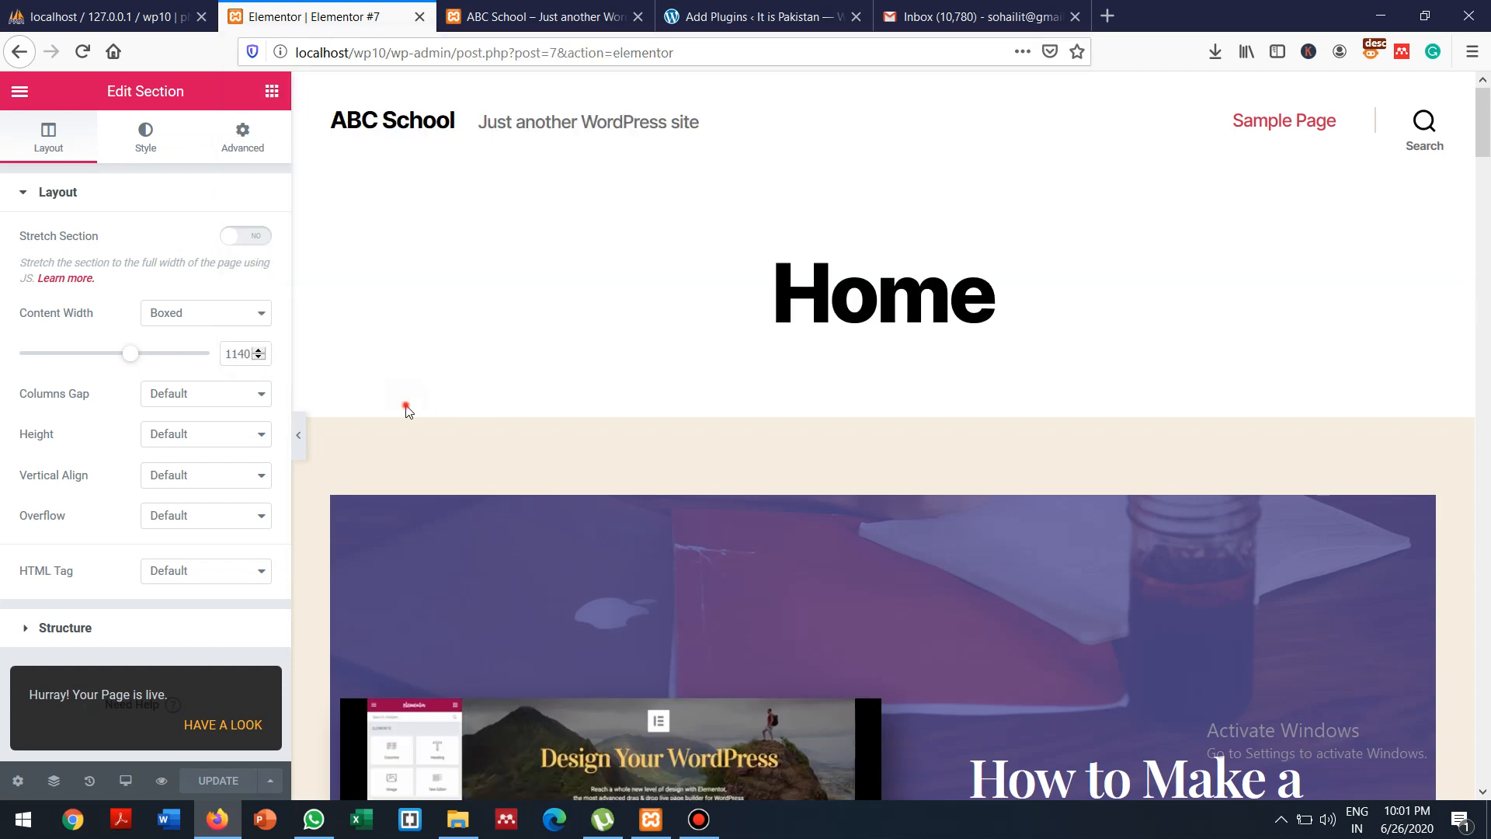
# Exit the Elementor editor and return to the site's main dashboard at localhost/wp10/wp-admin
pyautogui.click(19, 93)
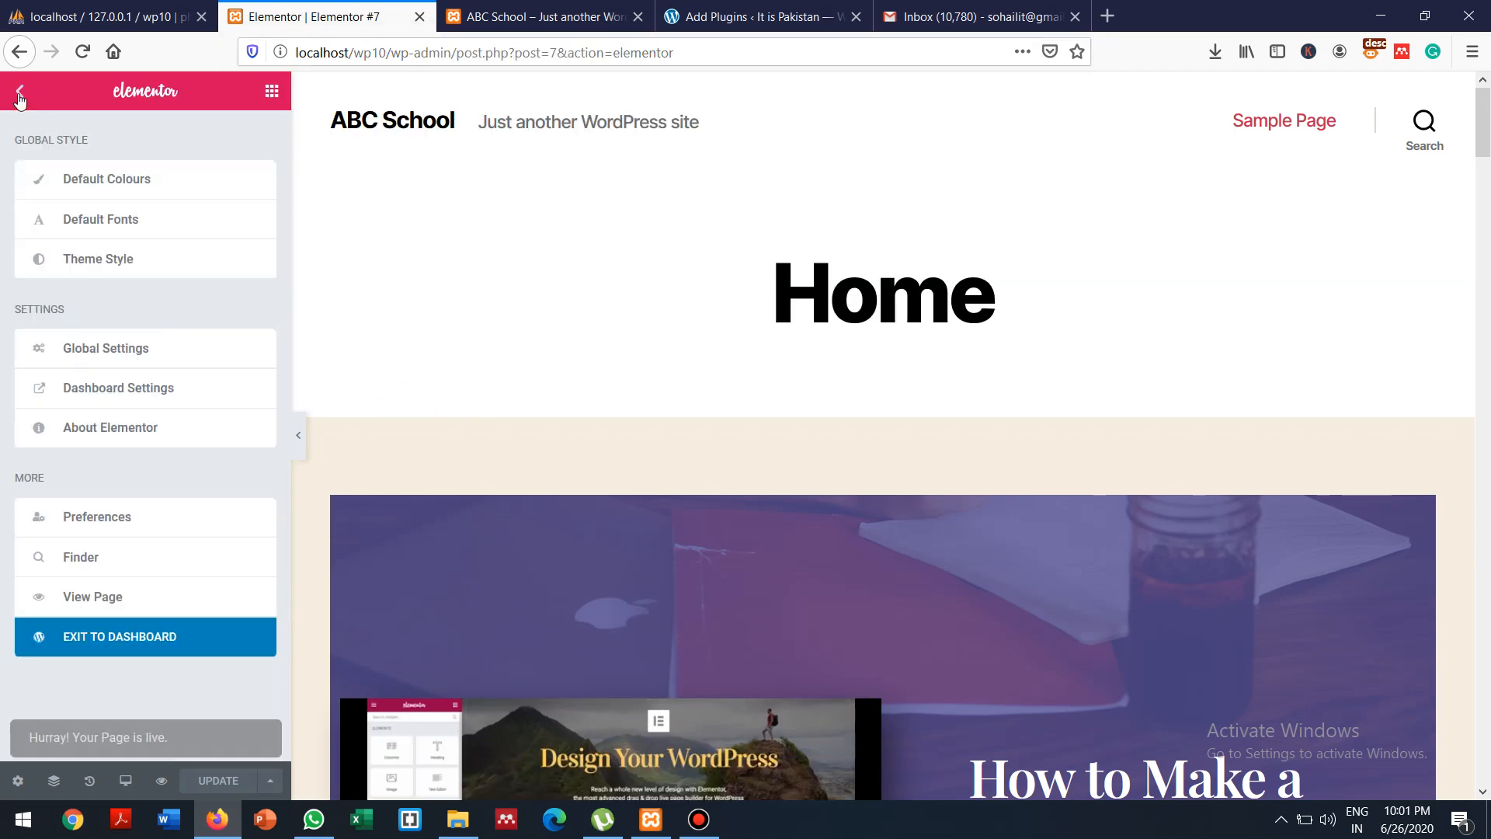
pyautogui.click(125, 638)
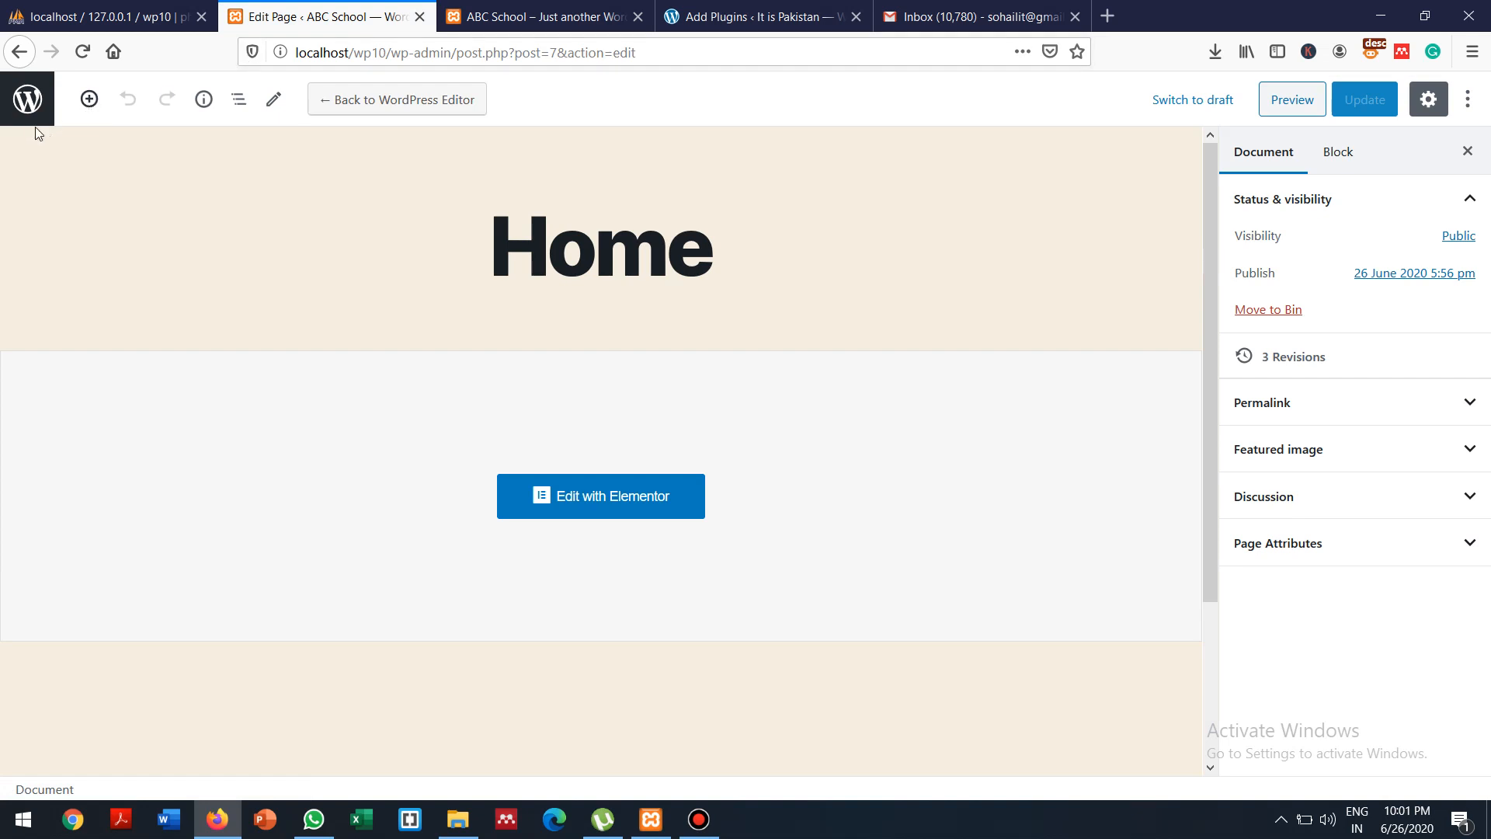
pyautogui.click(19, 54)
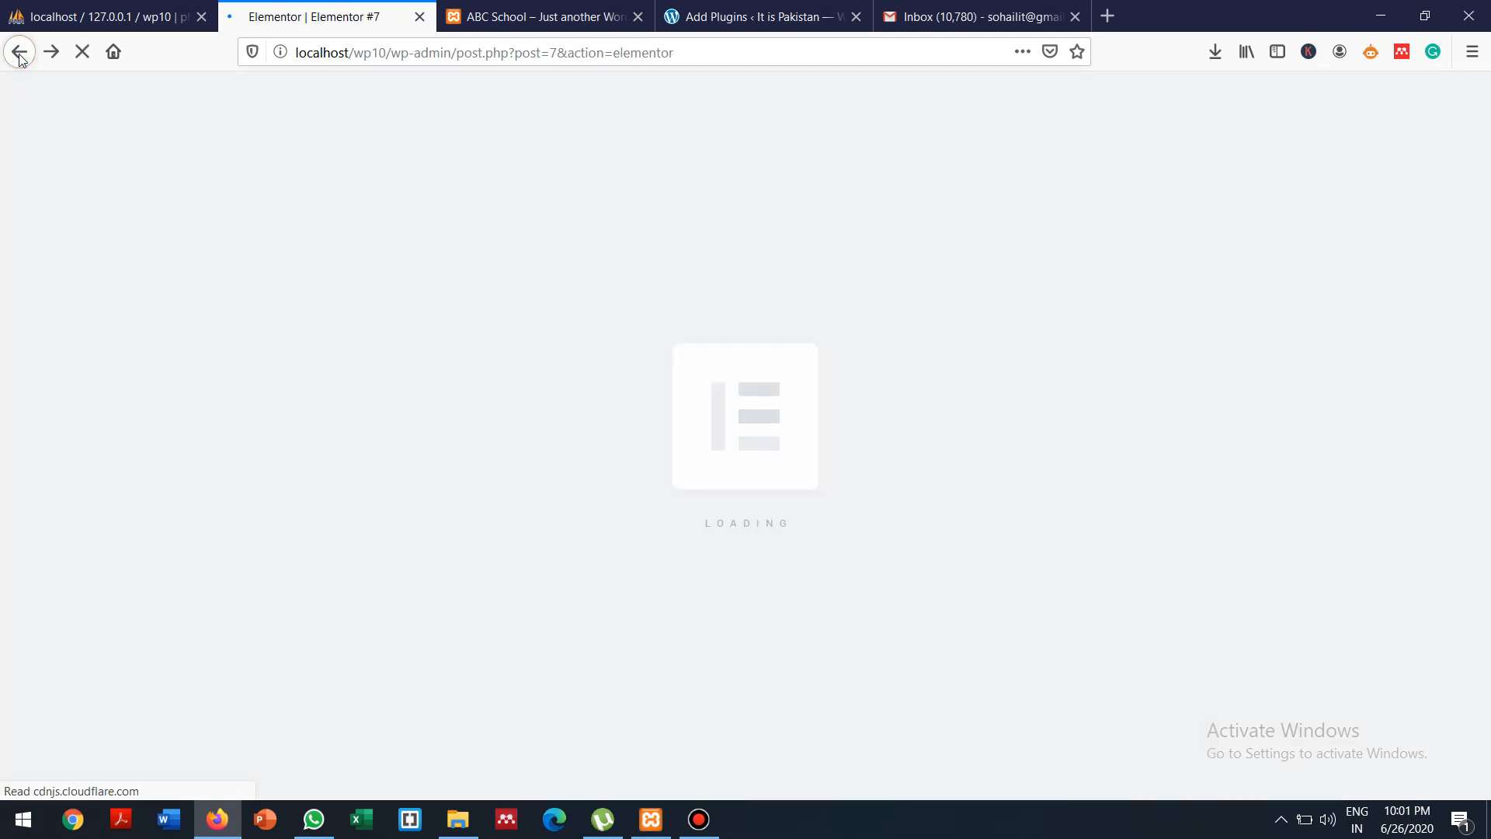
pyautogui.click(19, 60)
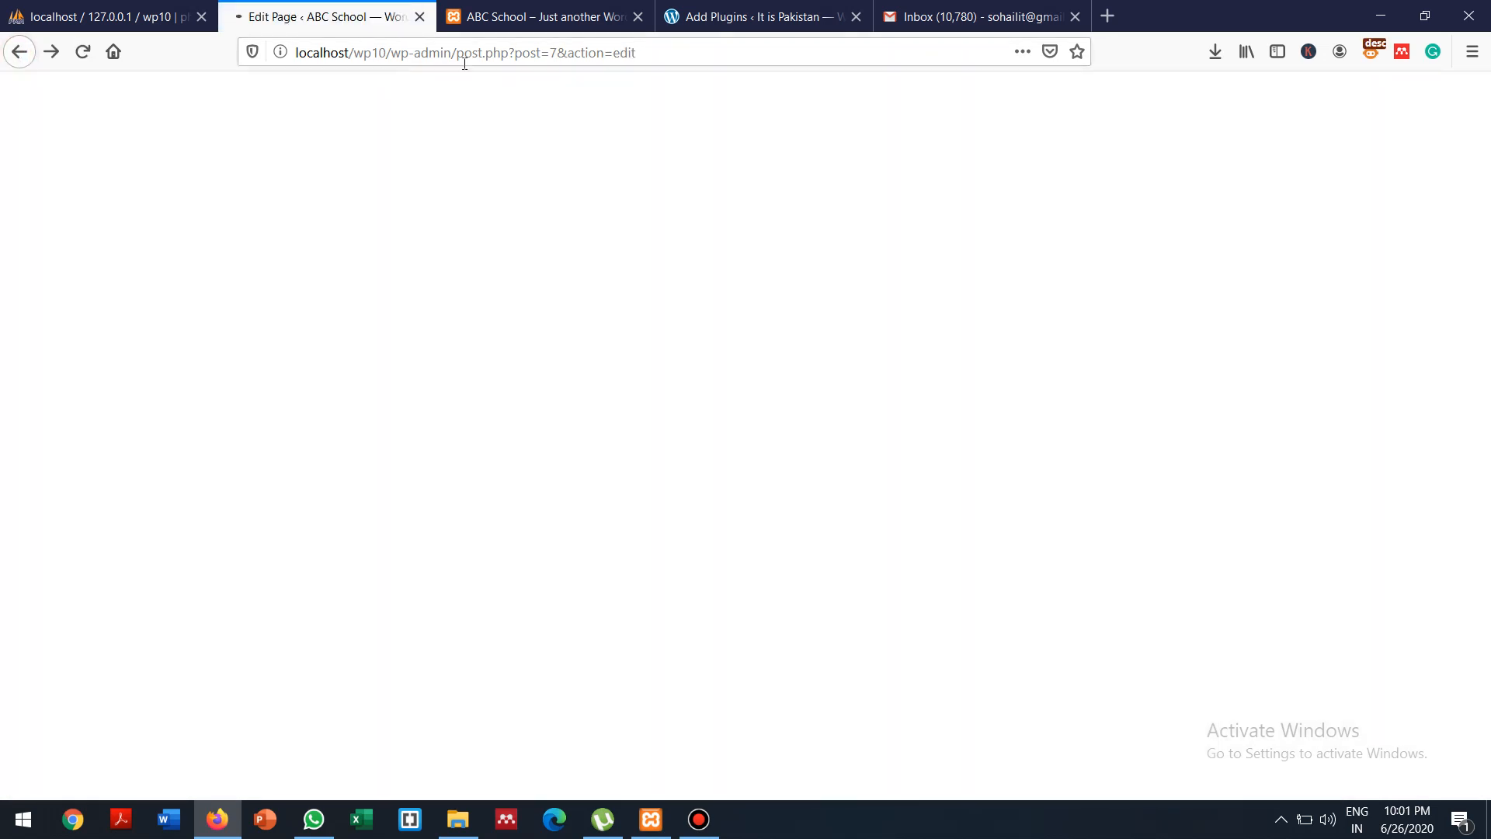
pyautogui.click(396, 53)
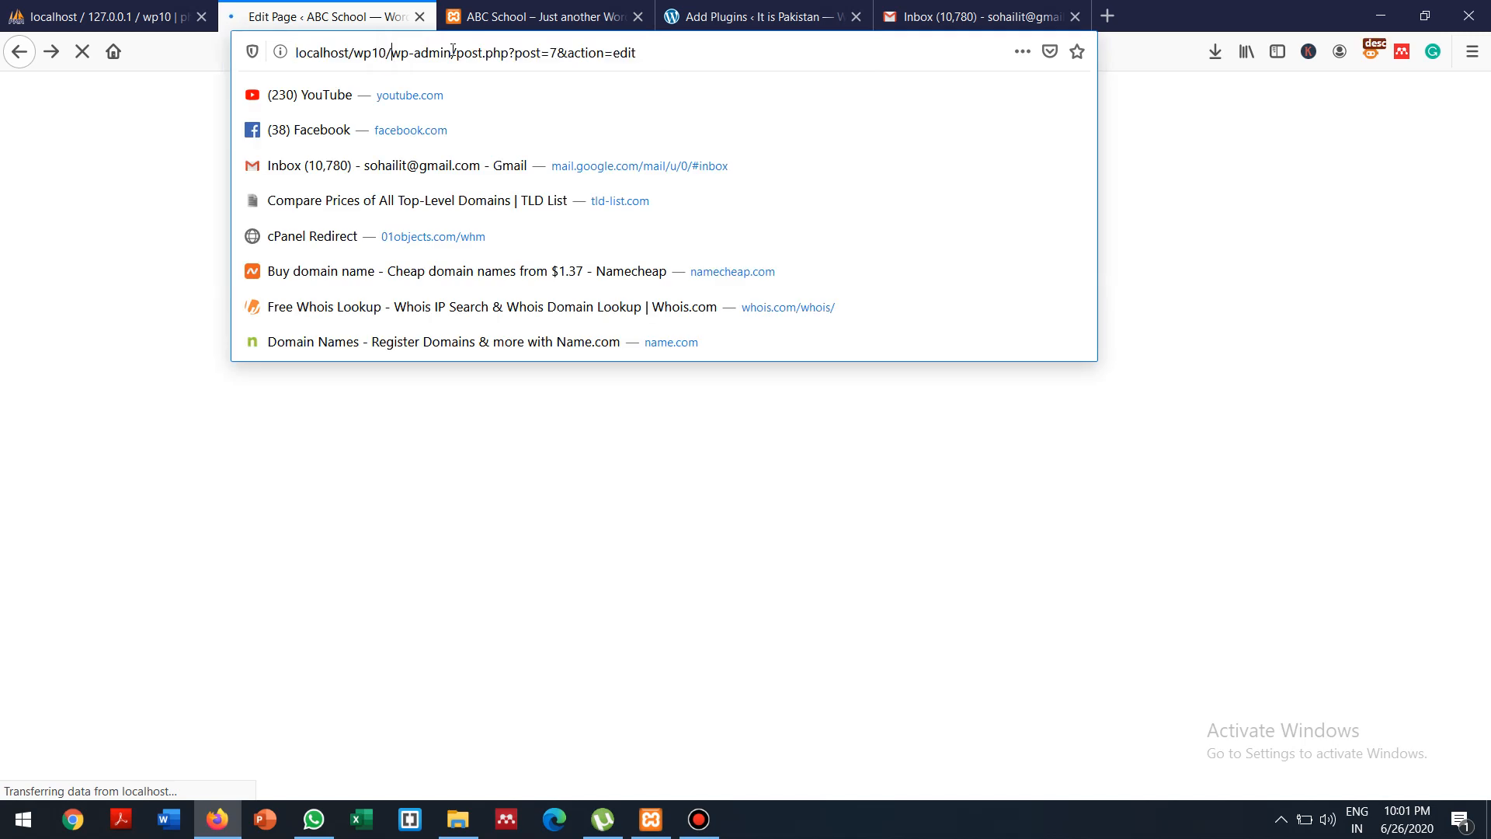
pyautogui.moveTo(453, 50); pyautogui.dragTo(784, 67)
pyautogui.press('BackSpace')
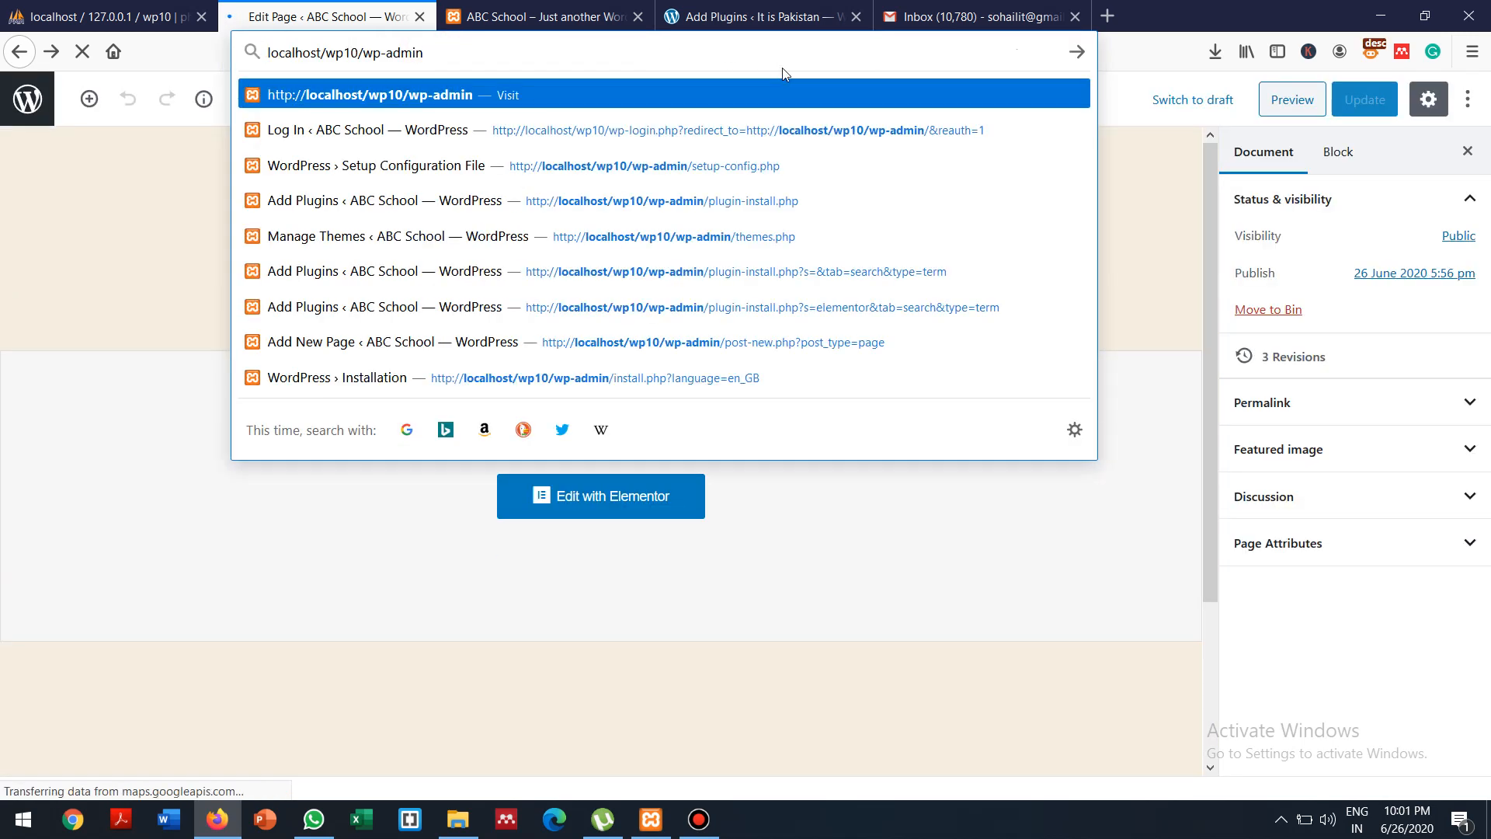
pyautogui.press('Return')
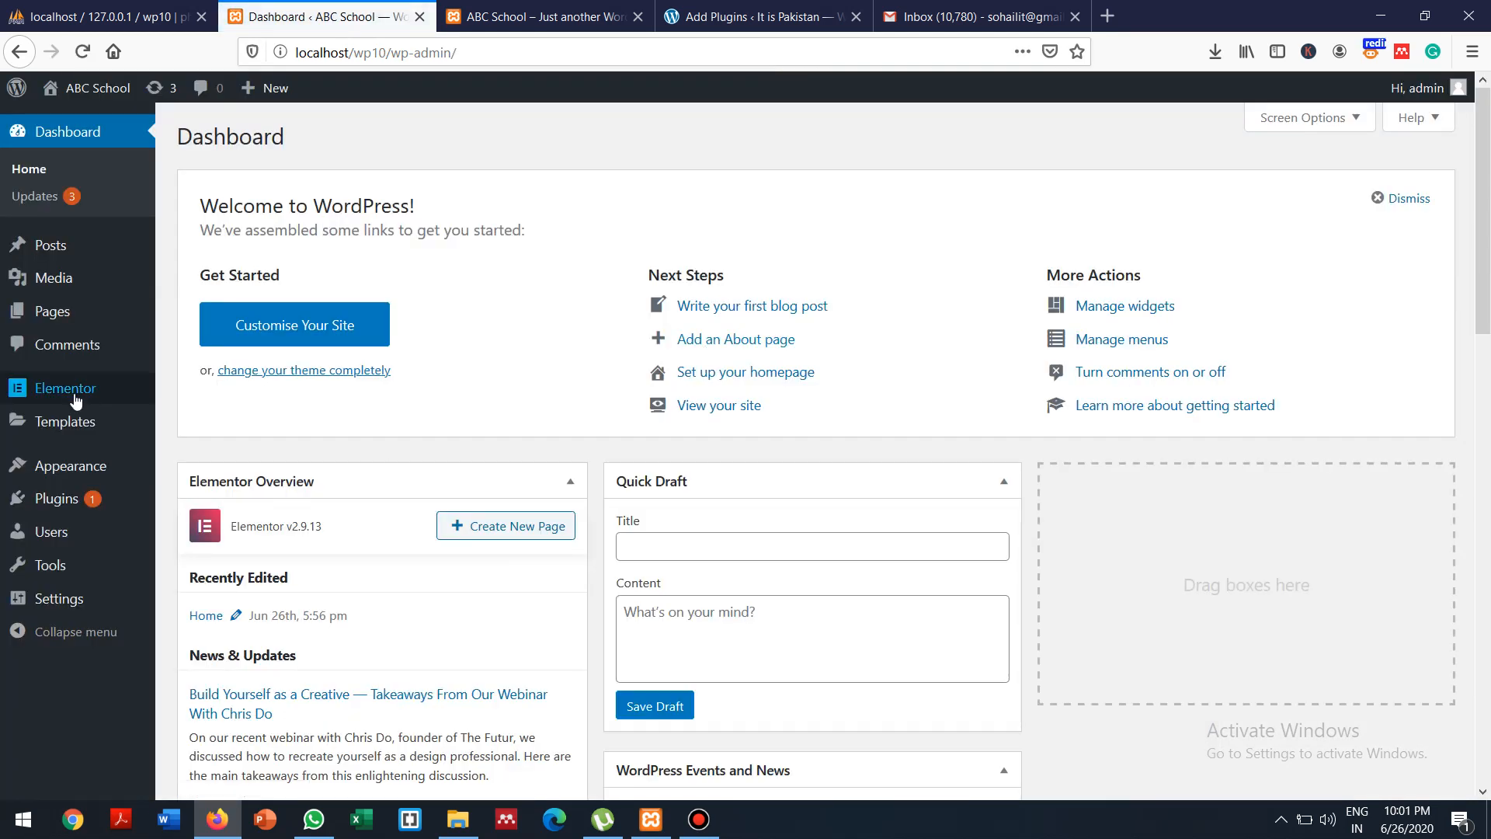
# Open the Home page from the list of all pages and view its live version through its permalink
pyautogui.moveTo(53, 313)
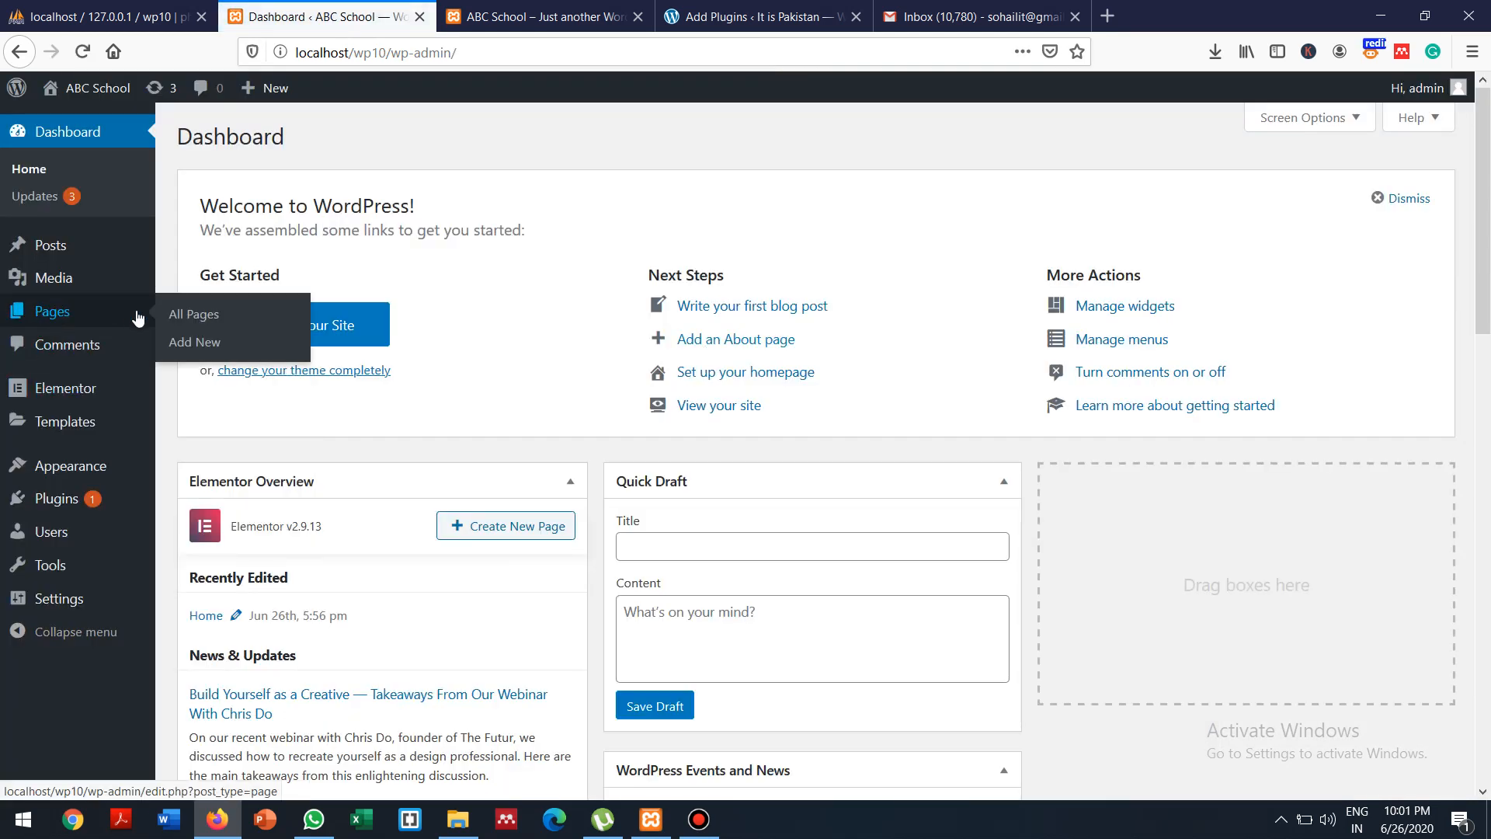
pyautogui.click(164, 316)
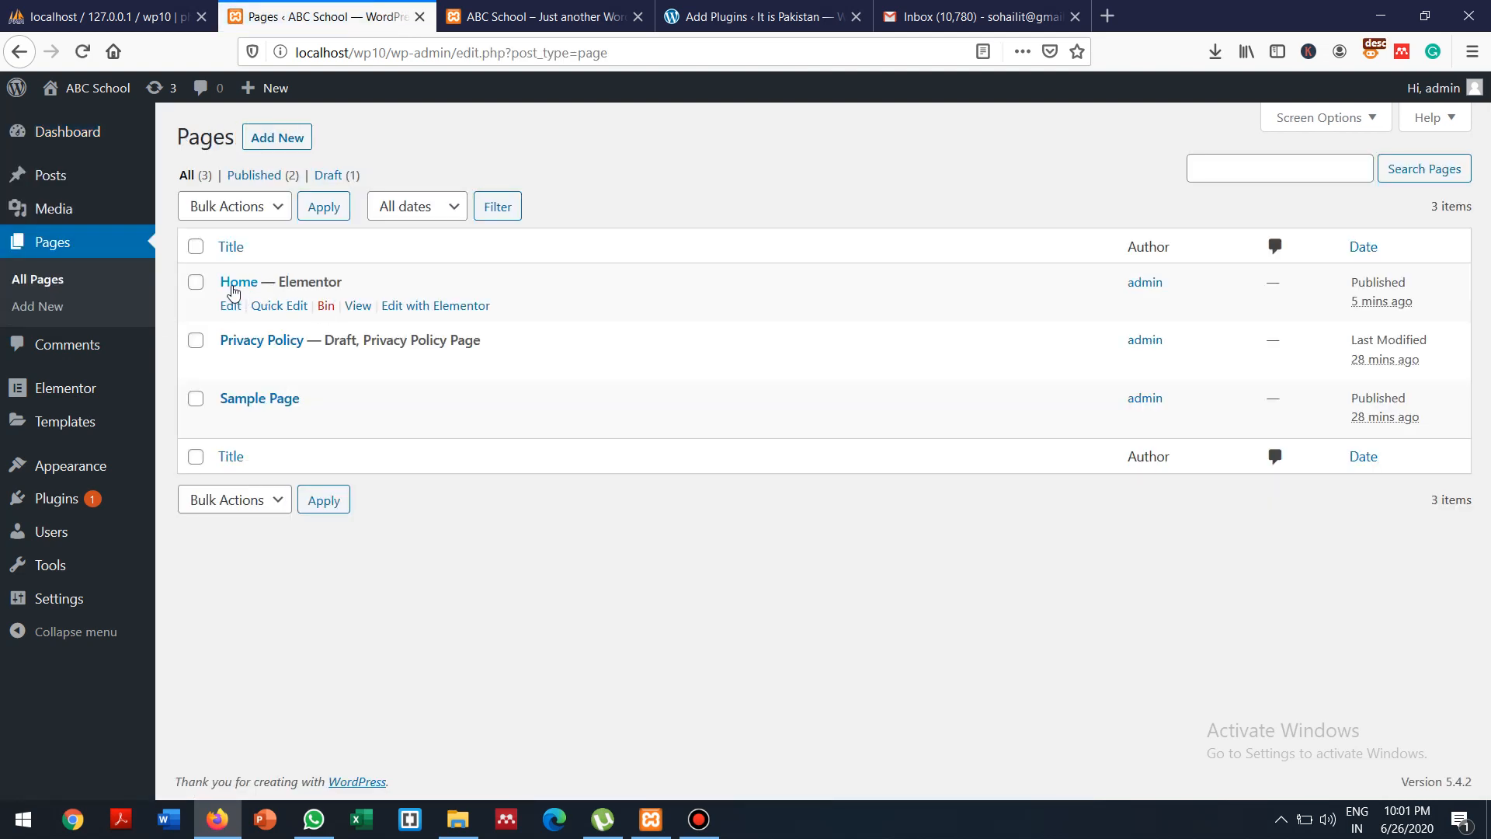
pyautogui.click(239, 283)
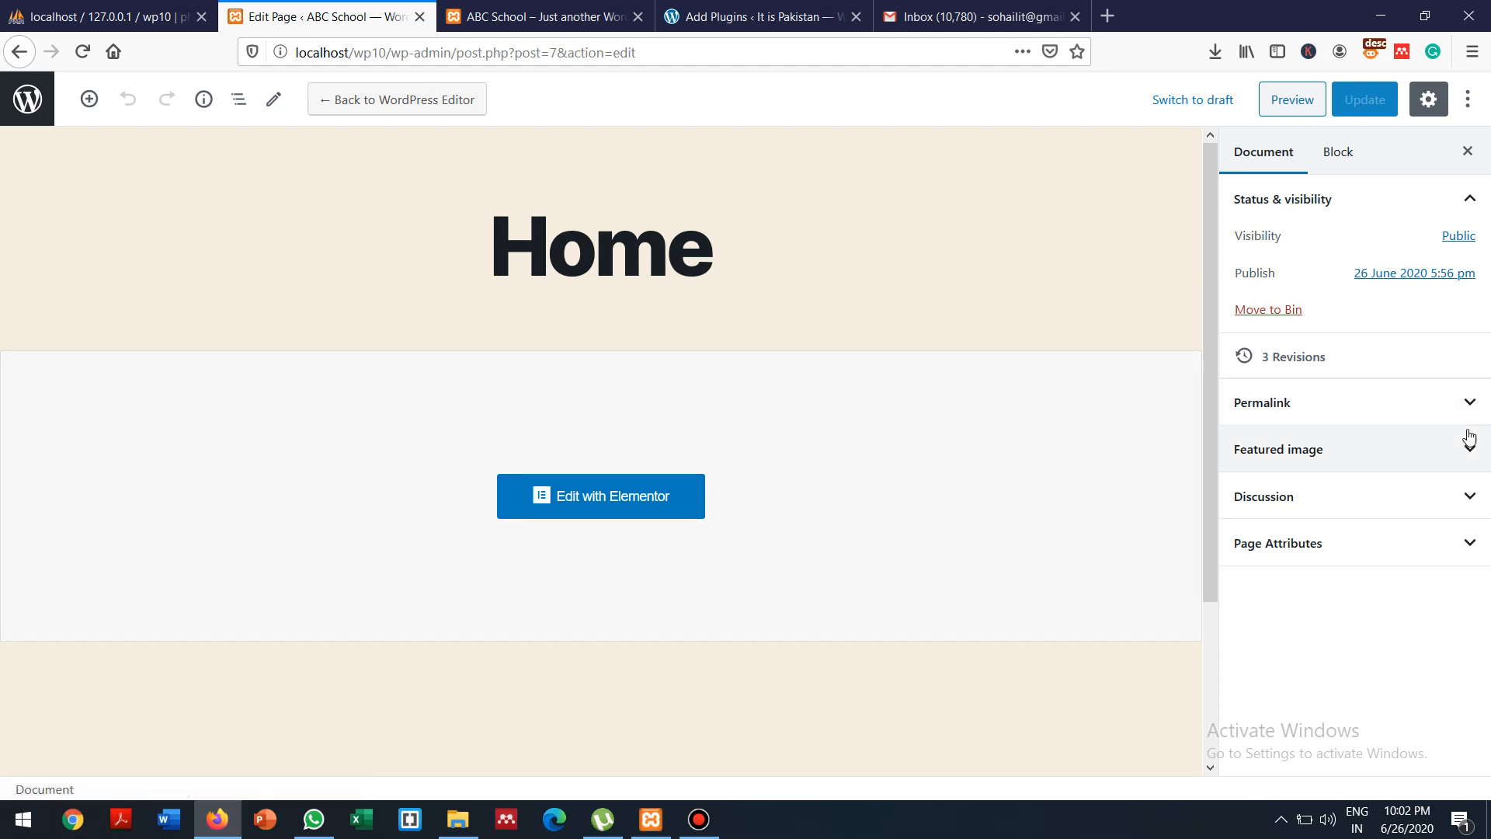
pyautogui.click(1471, 404)
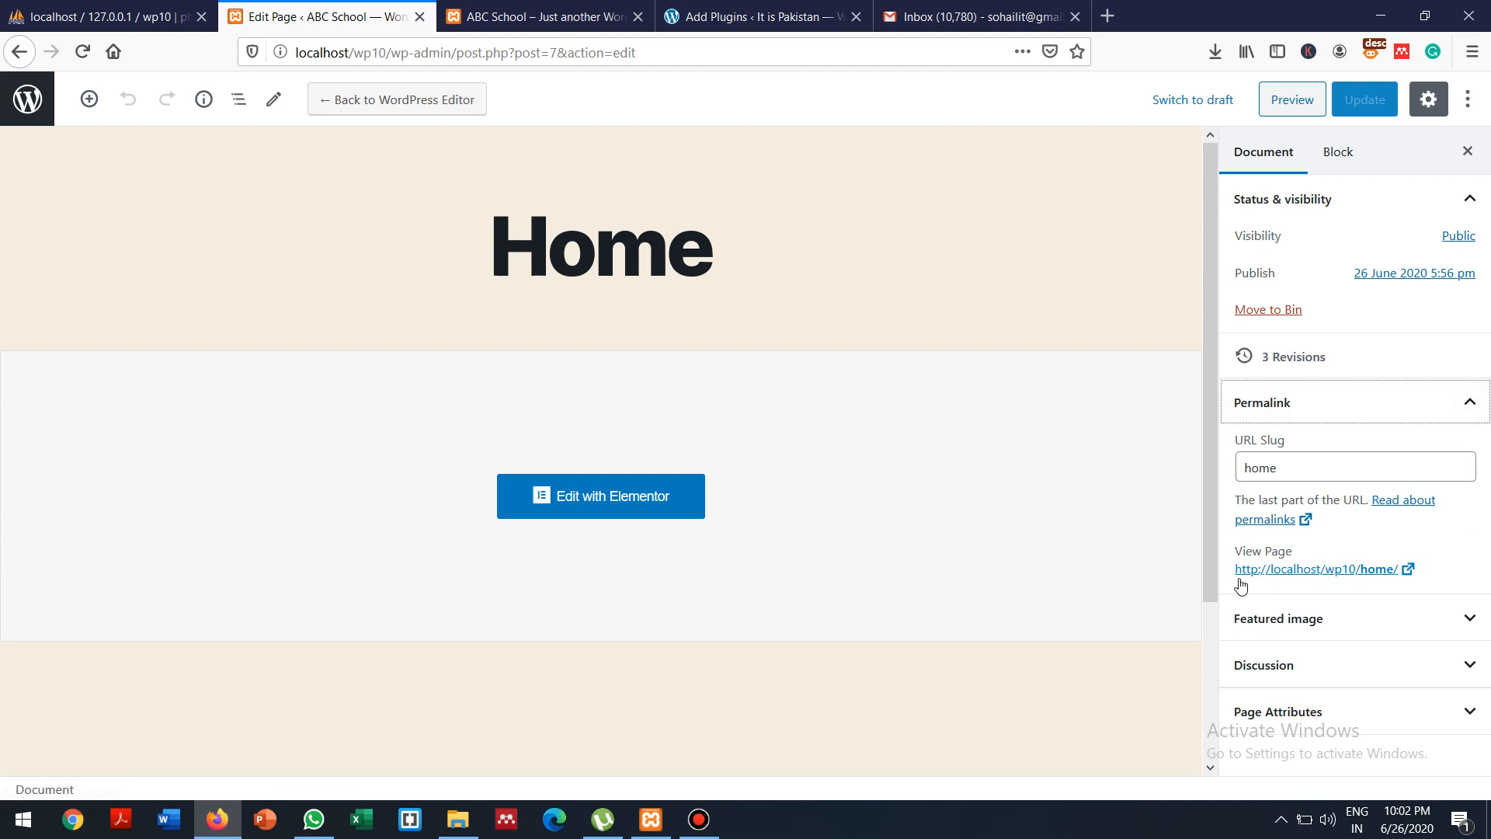
pyautogui.click(1282, 572)
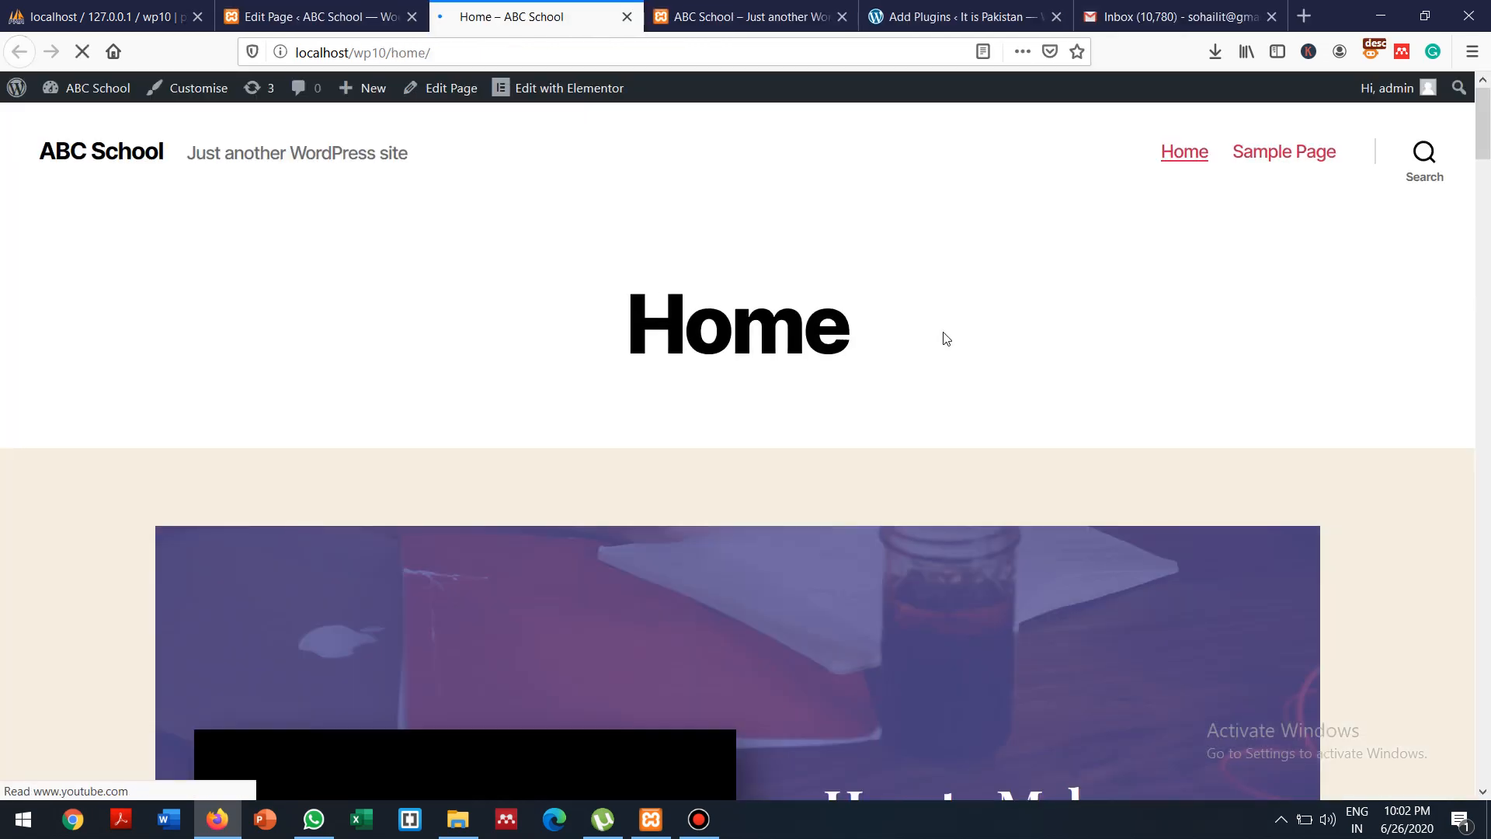
# Examine the live Home page down to its footer, and check the site navigation between Home and Sample Page
pyautogui.scroll(-7, 946, 339)
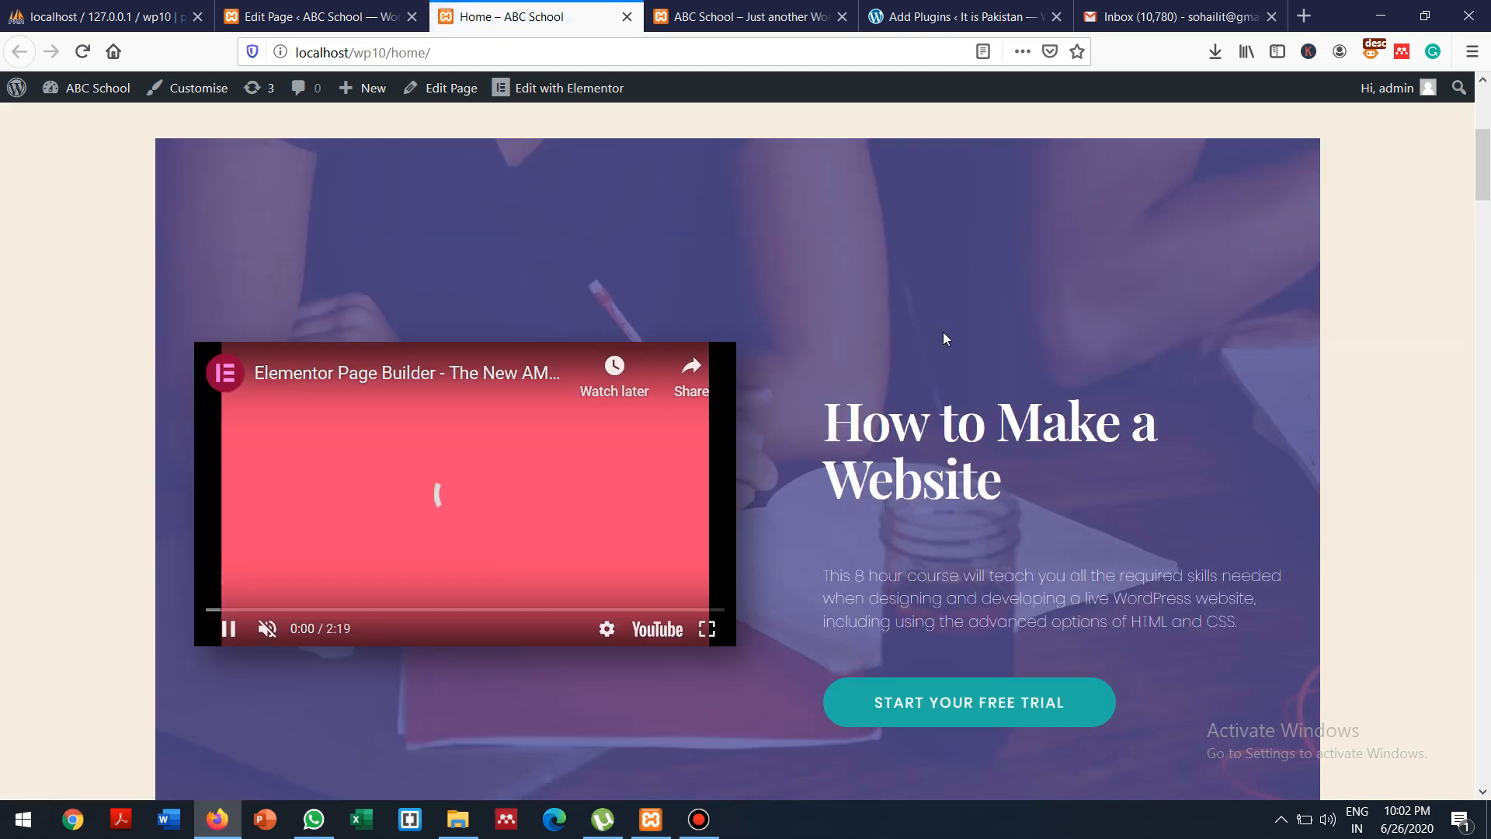
pyautogui.scroll(-15, 944, 334)
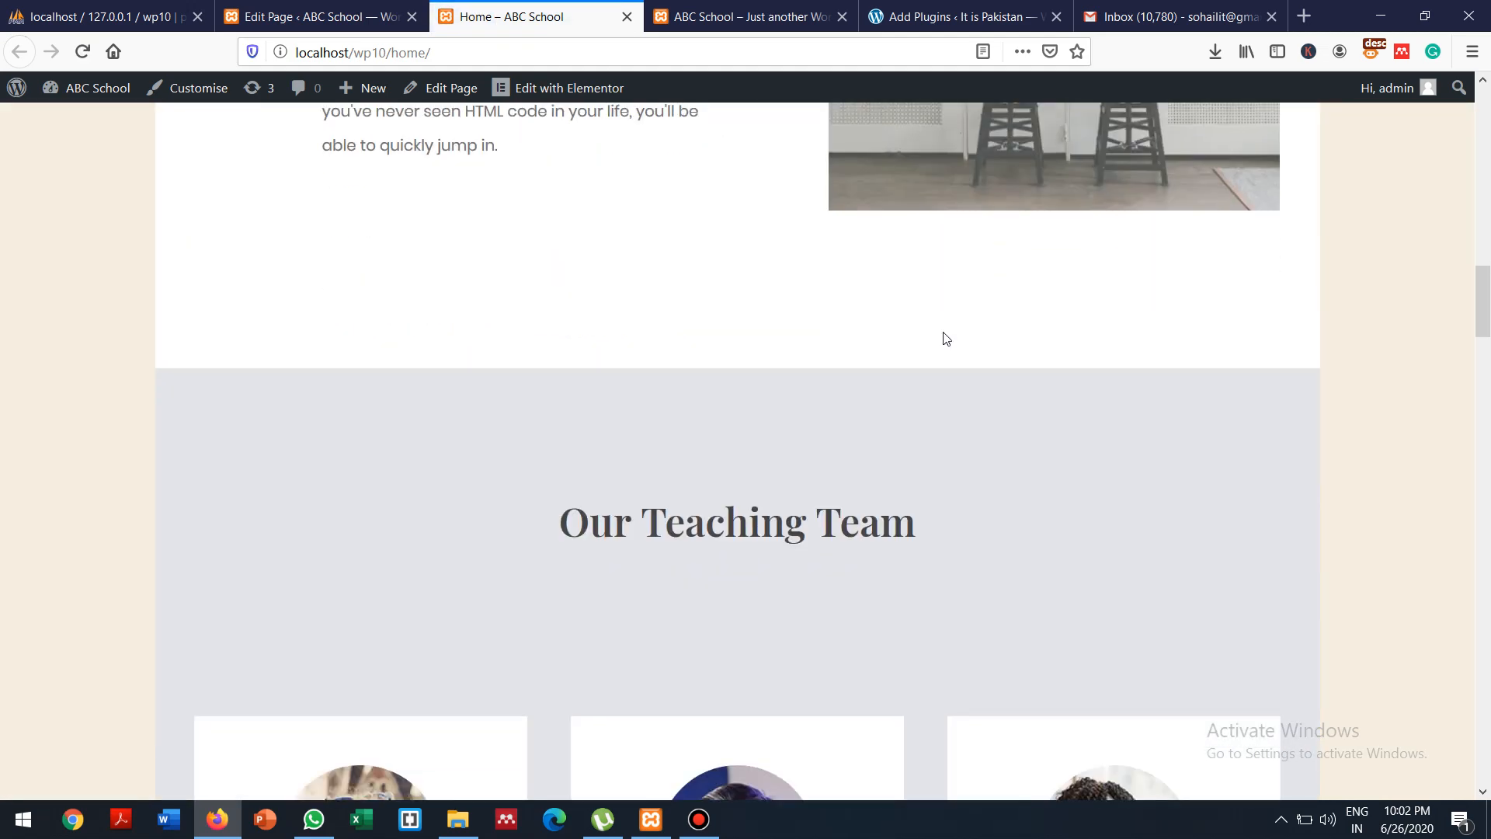
pyautogui.scroll(-18, 946, 339)
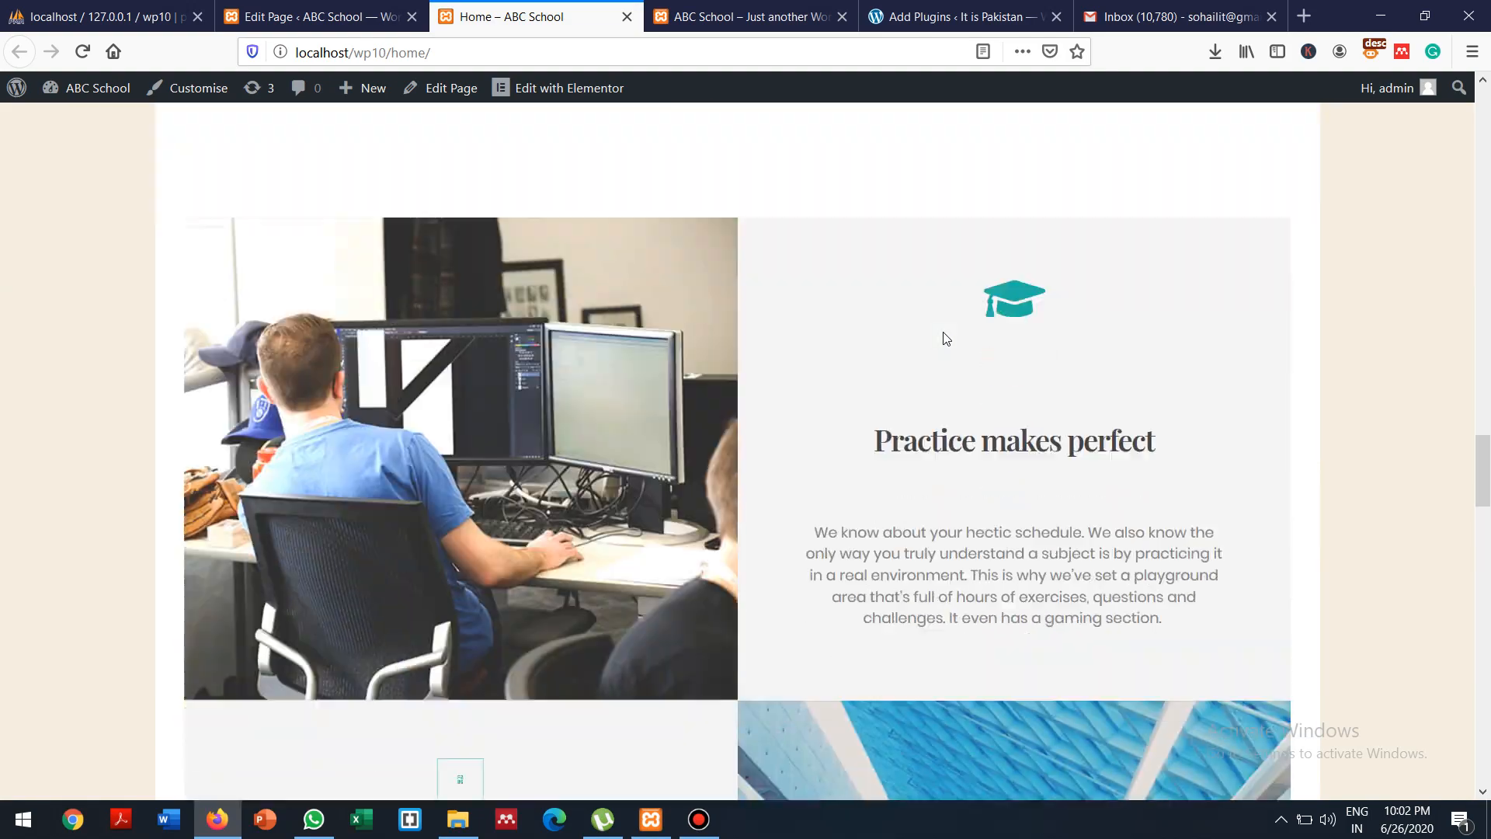
pyautogui.scroll(-20, 943, 333)
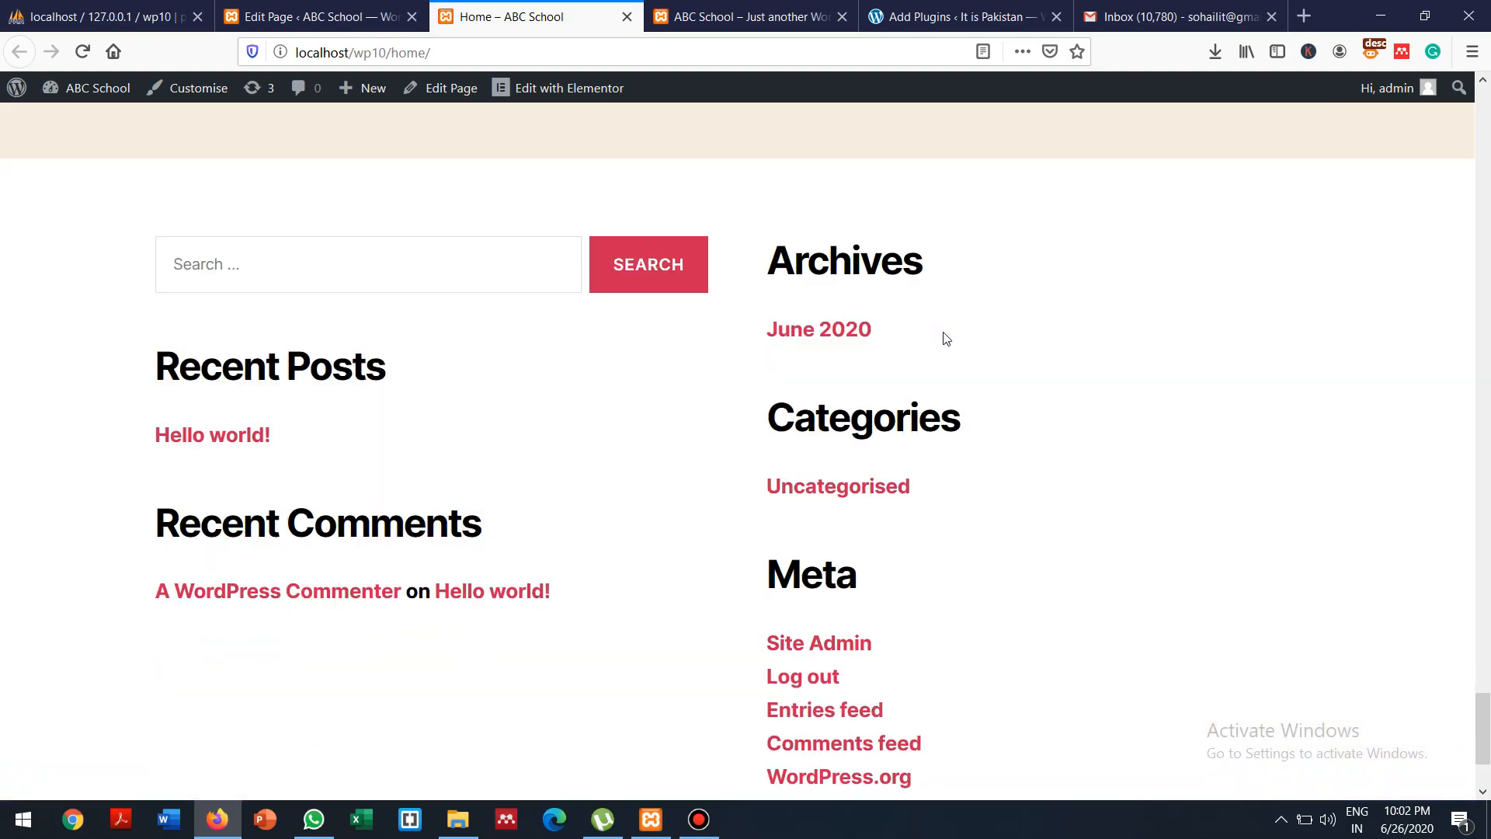
pyautogui.scroll(10, 946, 339)
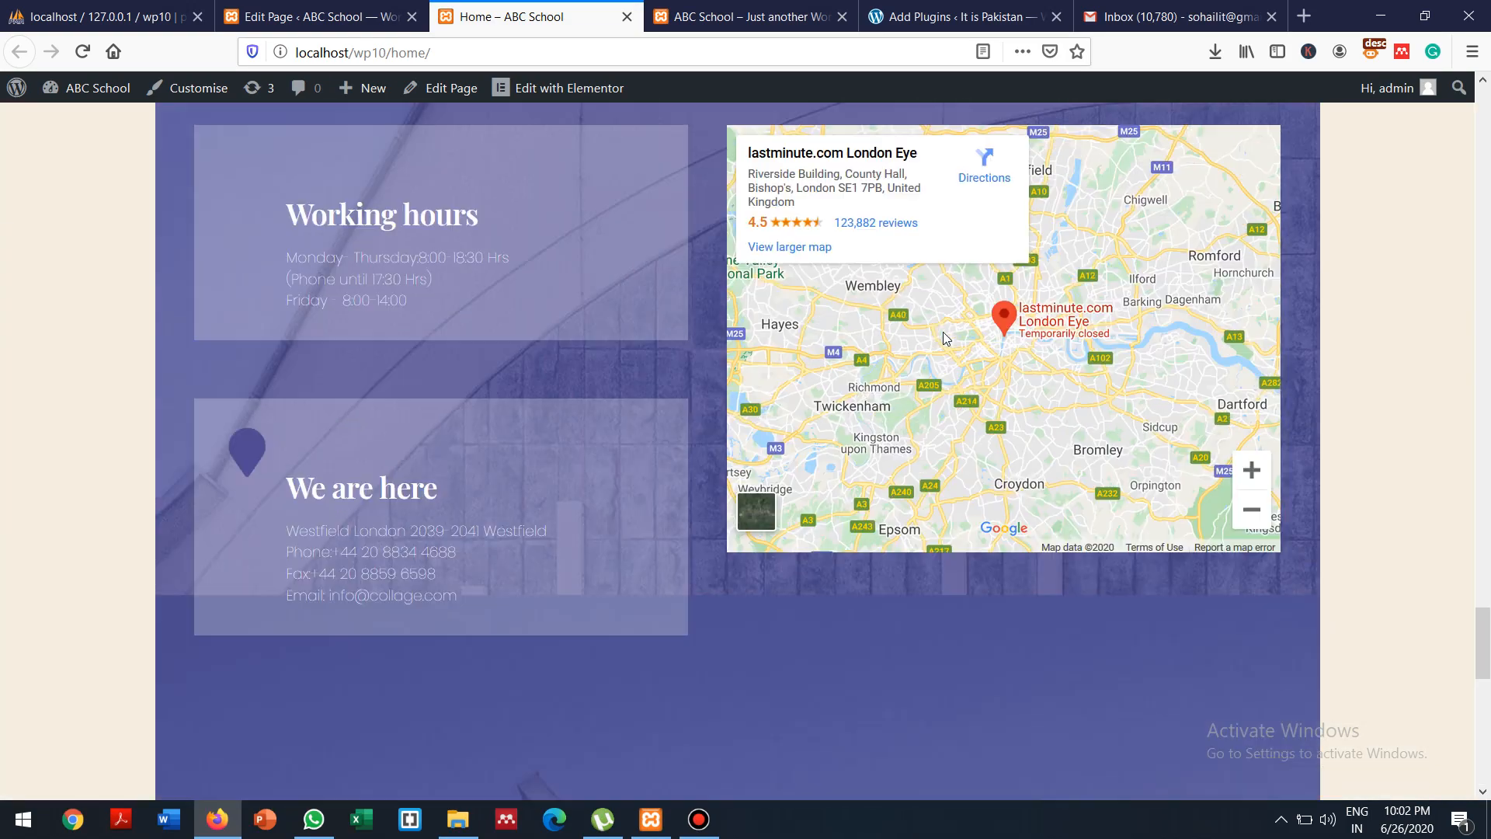
pyautogui.scroll(18, 946, 338)
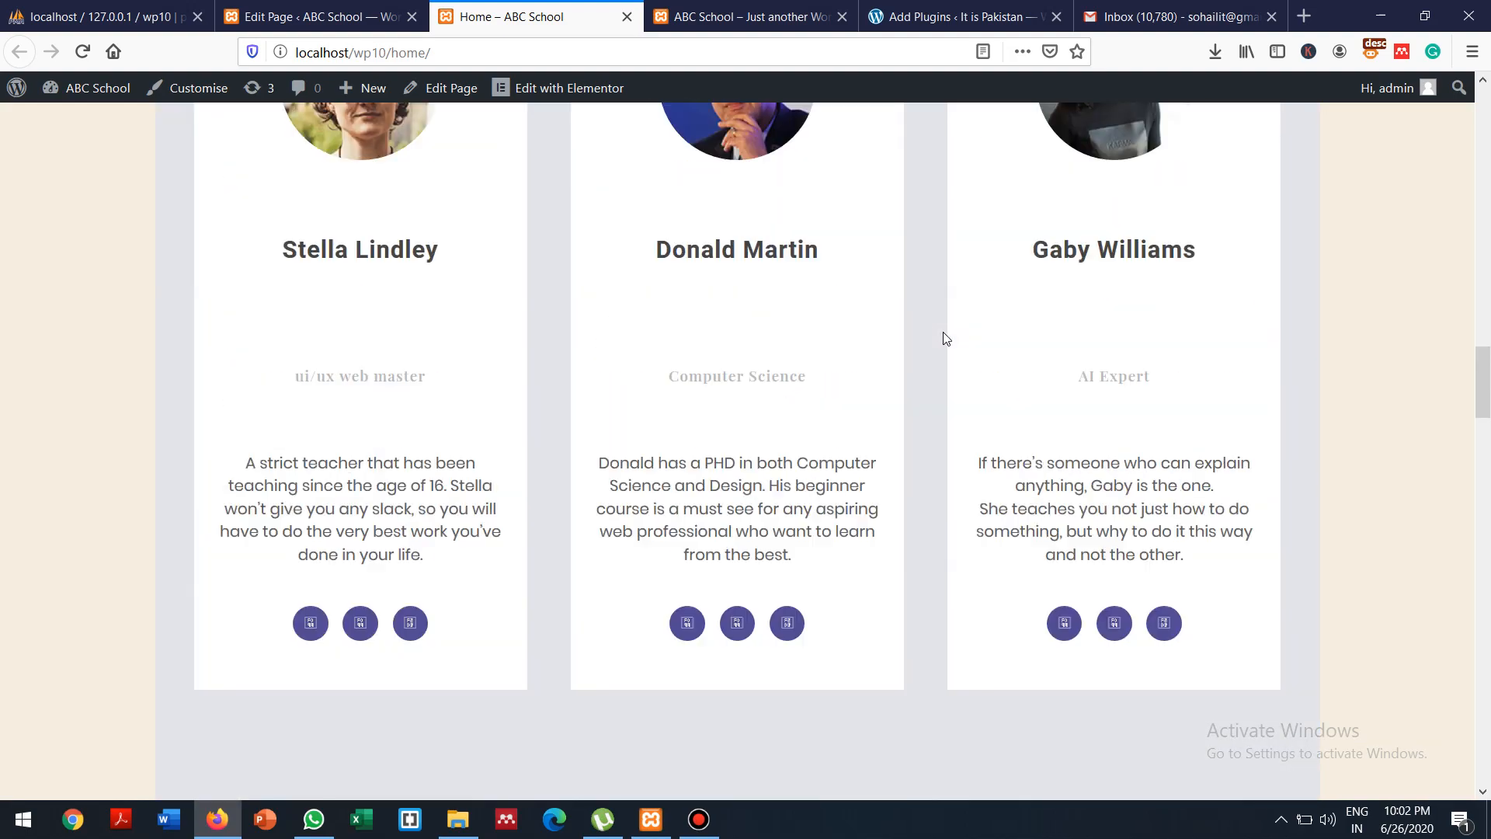
pyautogui.scroll(15, 946, 339)
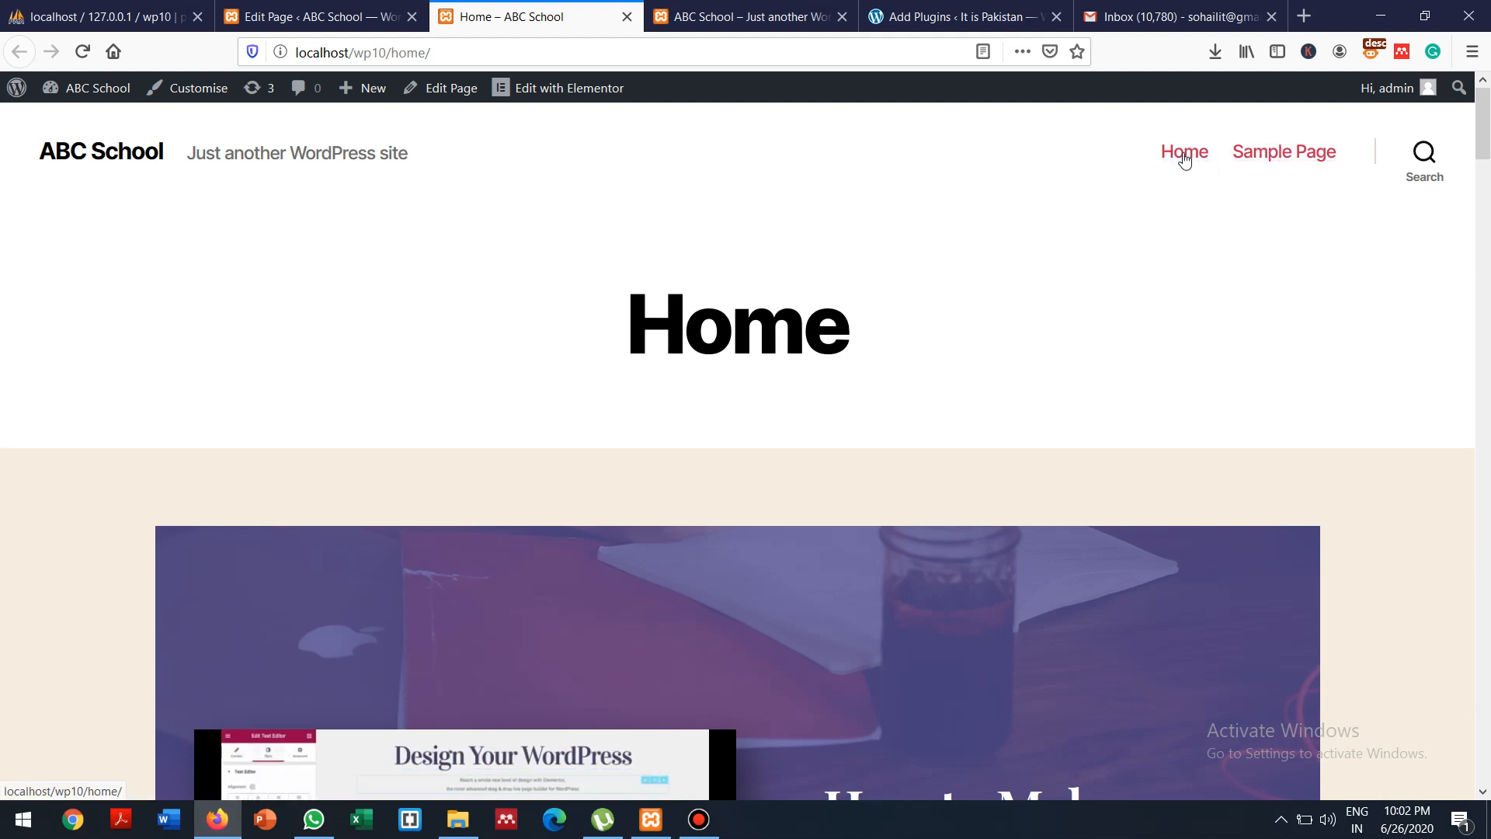
pyautogui.click(1178, 155)
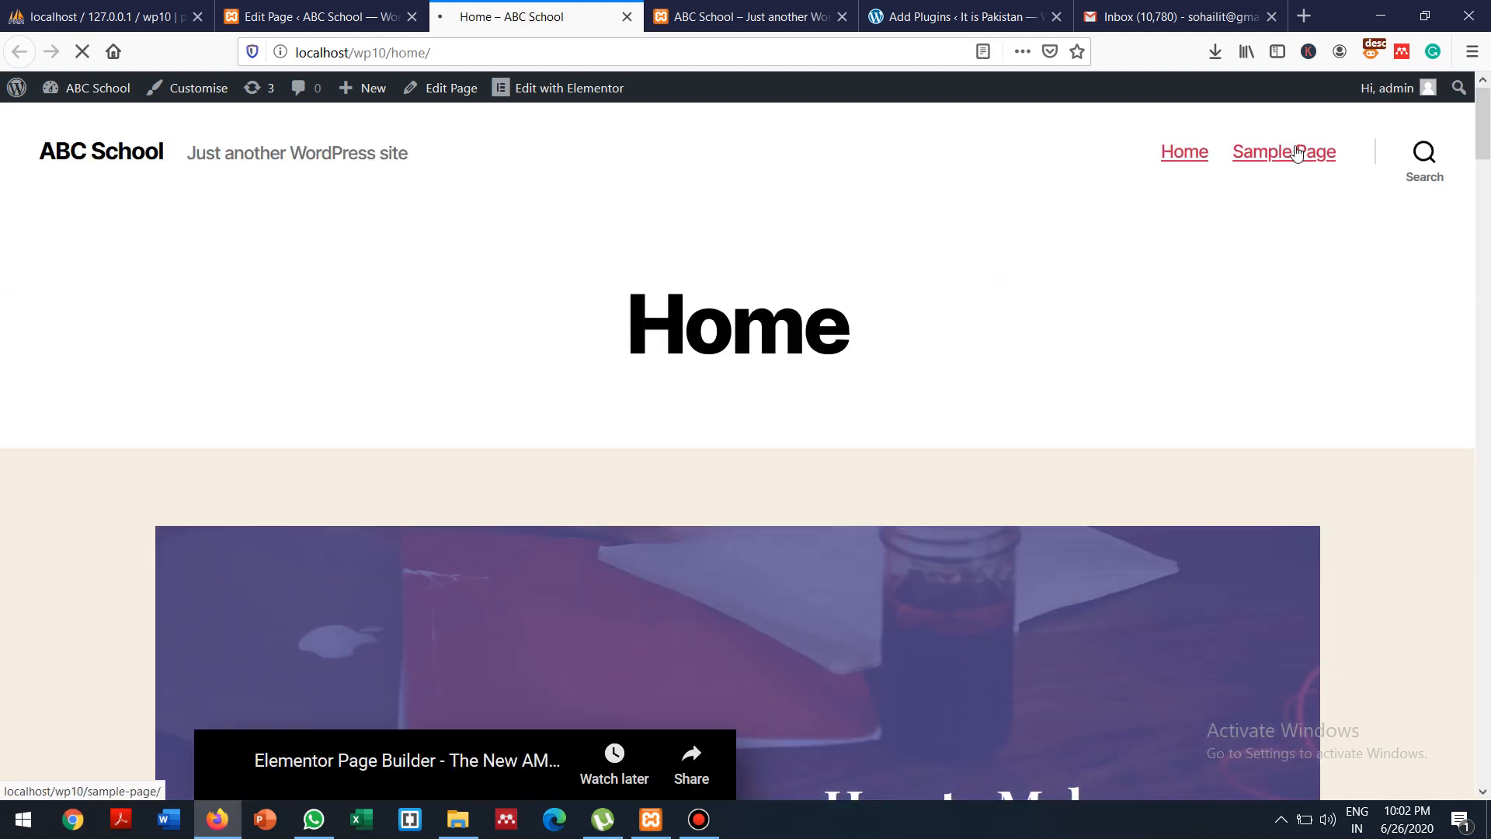
pyautogui.click(1294, 152)
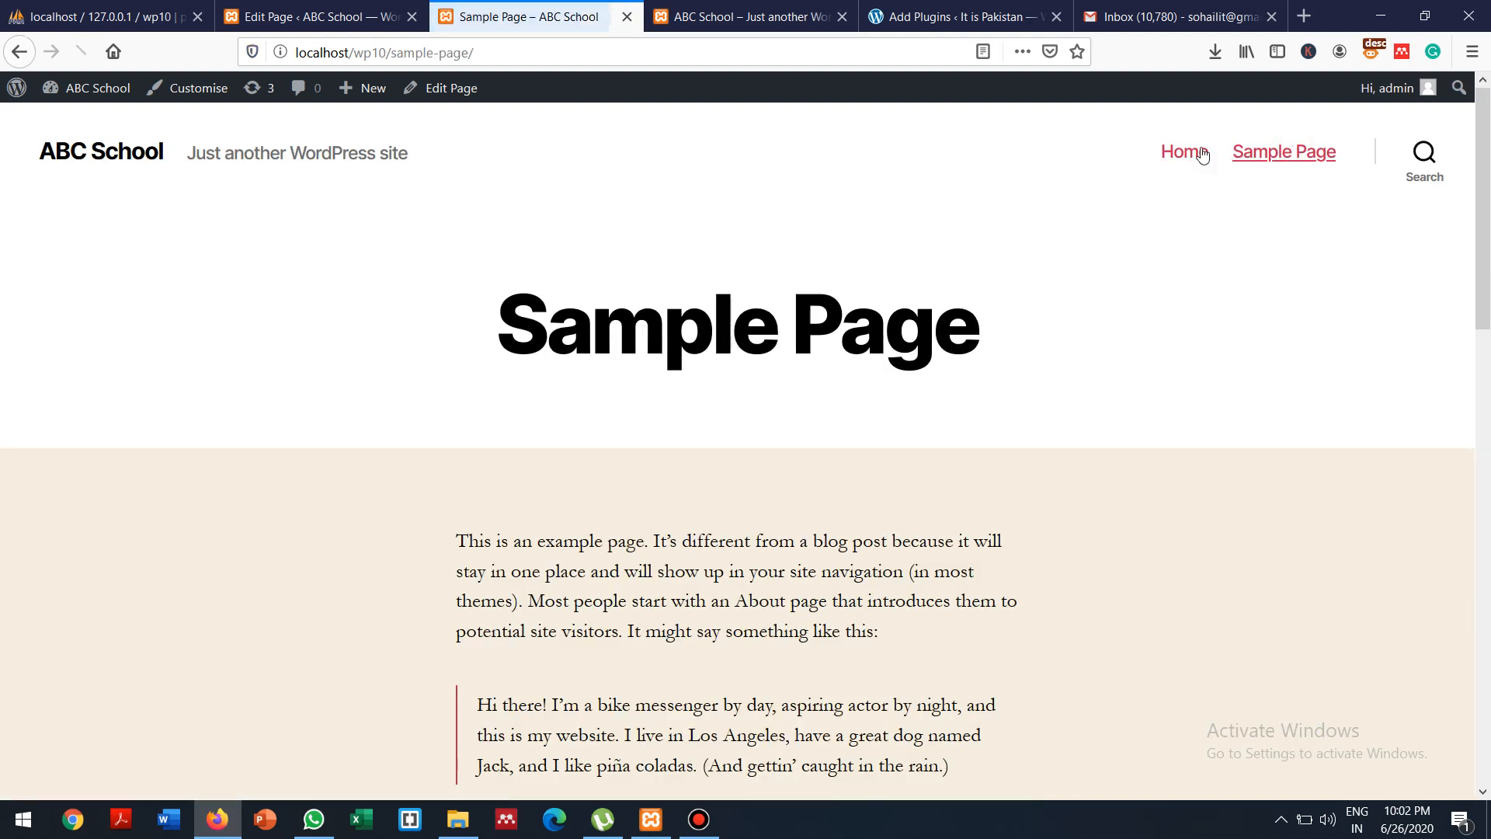
pyautogui.click(1193, 154)
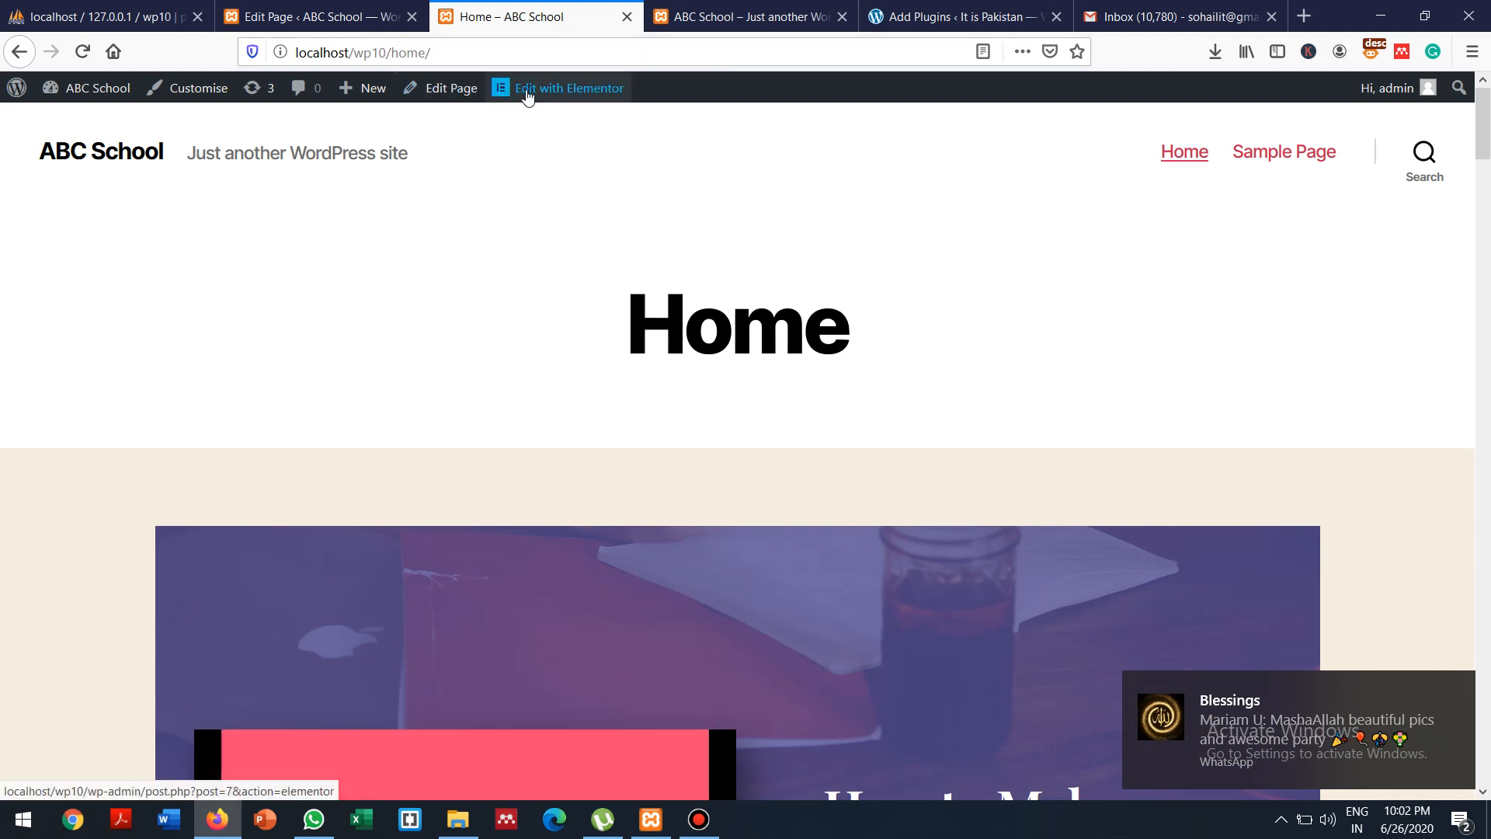
# Create a new page and open it for editing with Elementor
pyautogui.moveTo(359, 90)
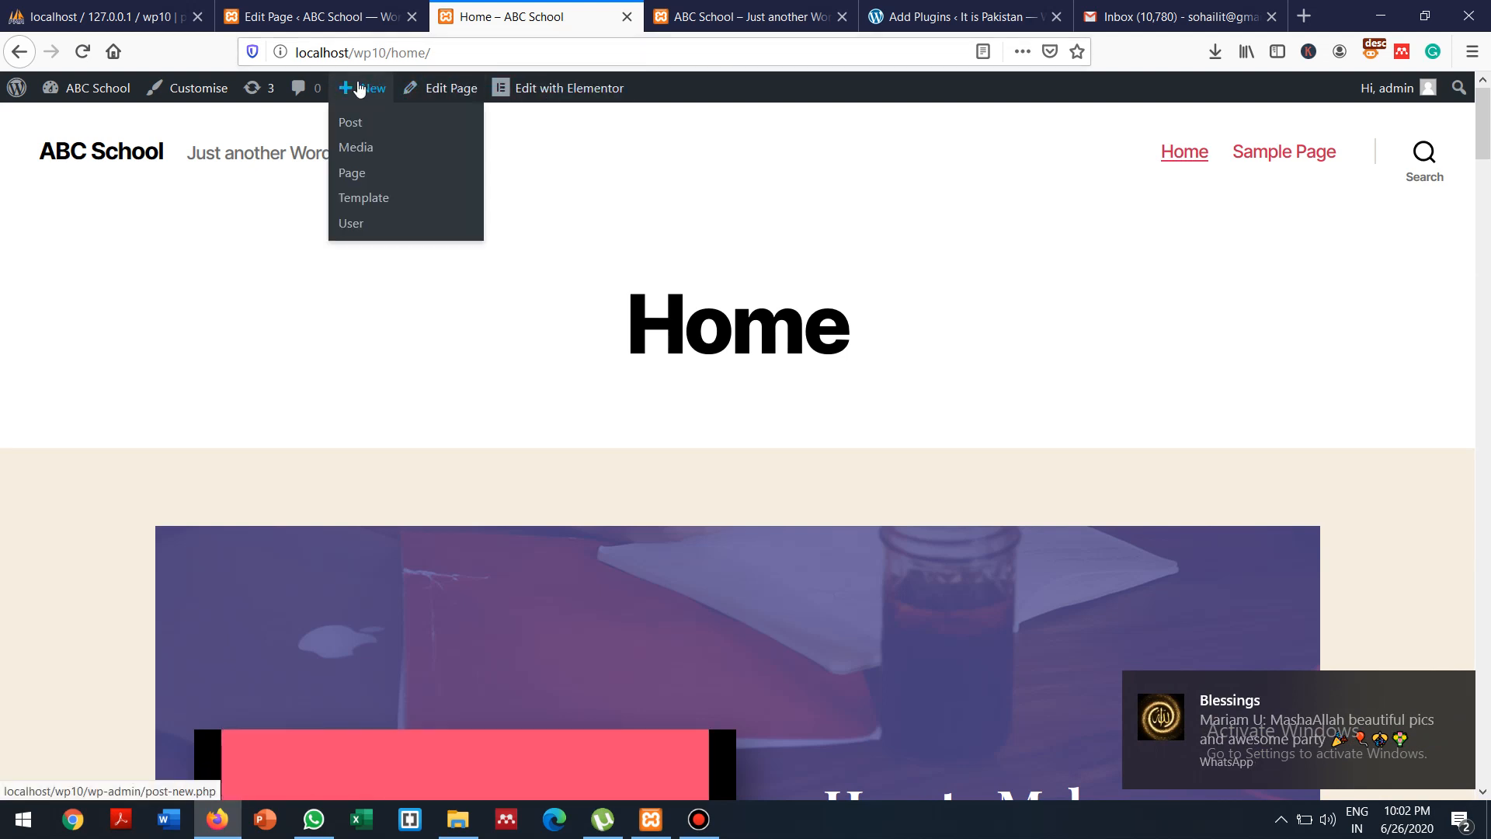
pyautogui.click(358, 178)
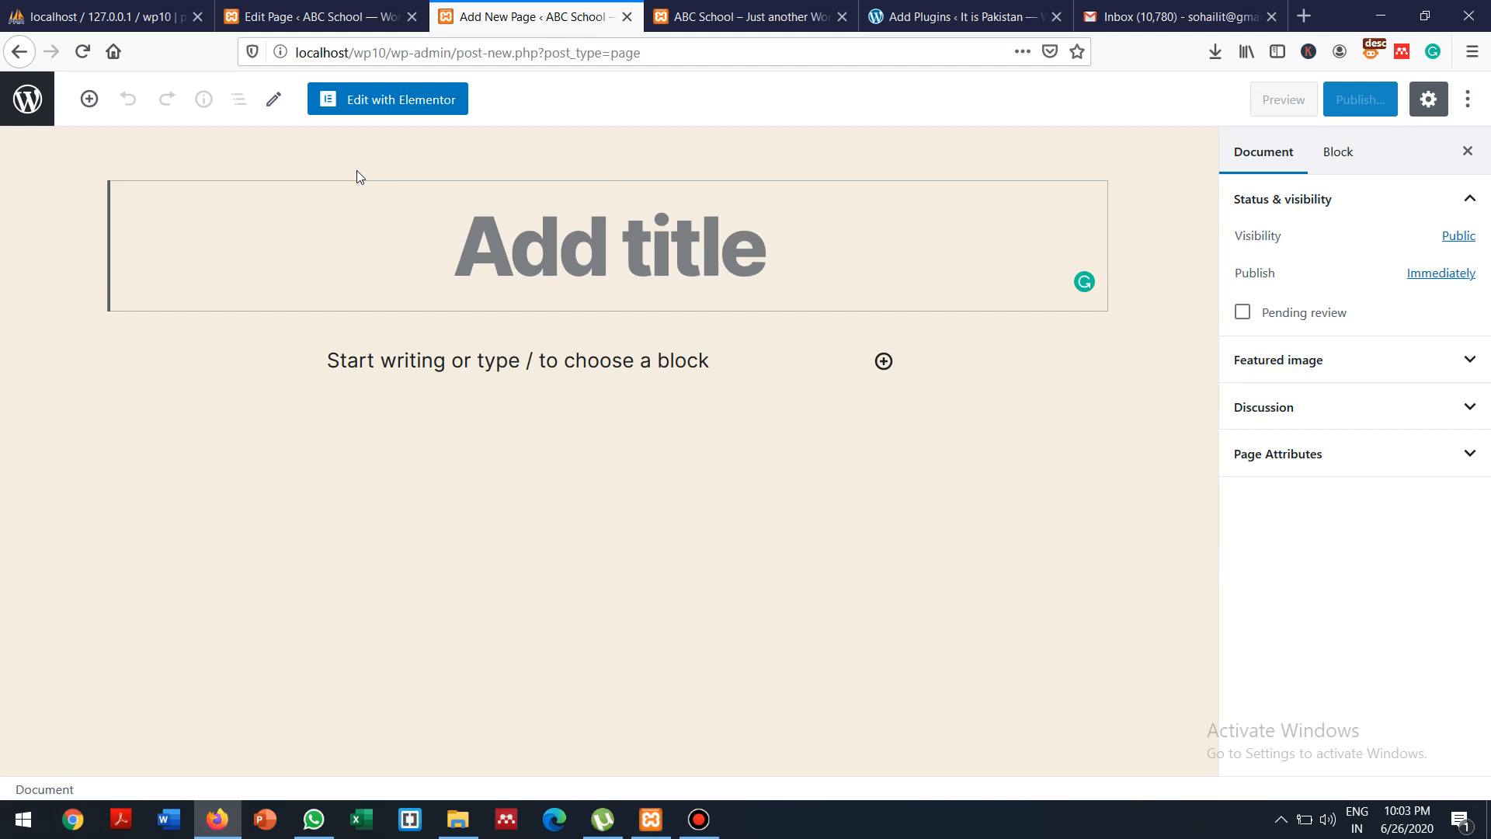
pyautogui.click(370, 105)
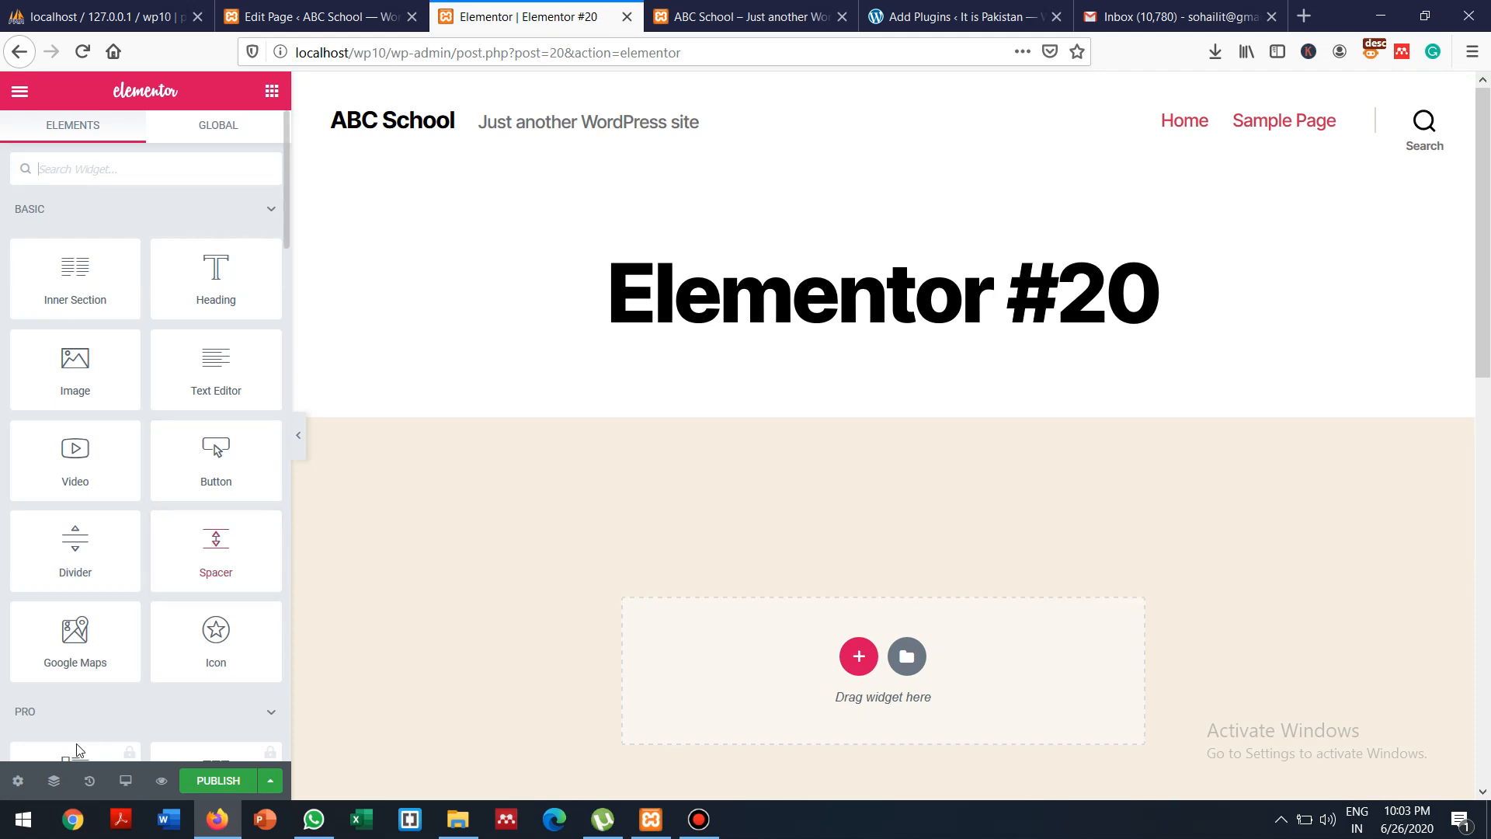
# Replace the new page's title with "Practice" in the page settings
pyautogui.click(18, 783)
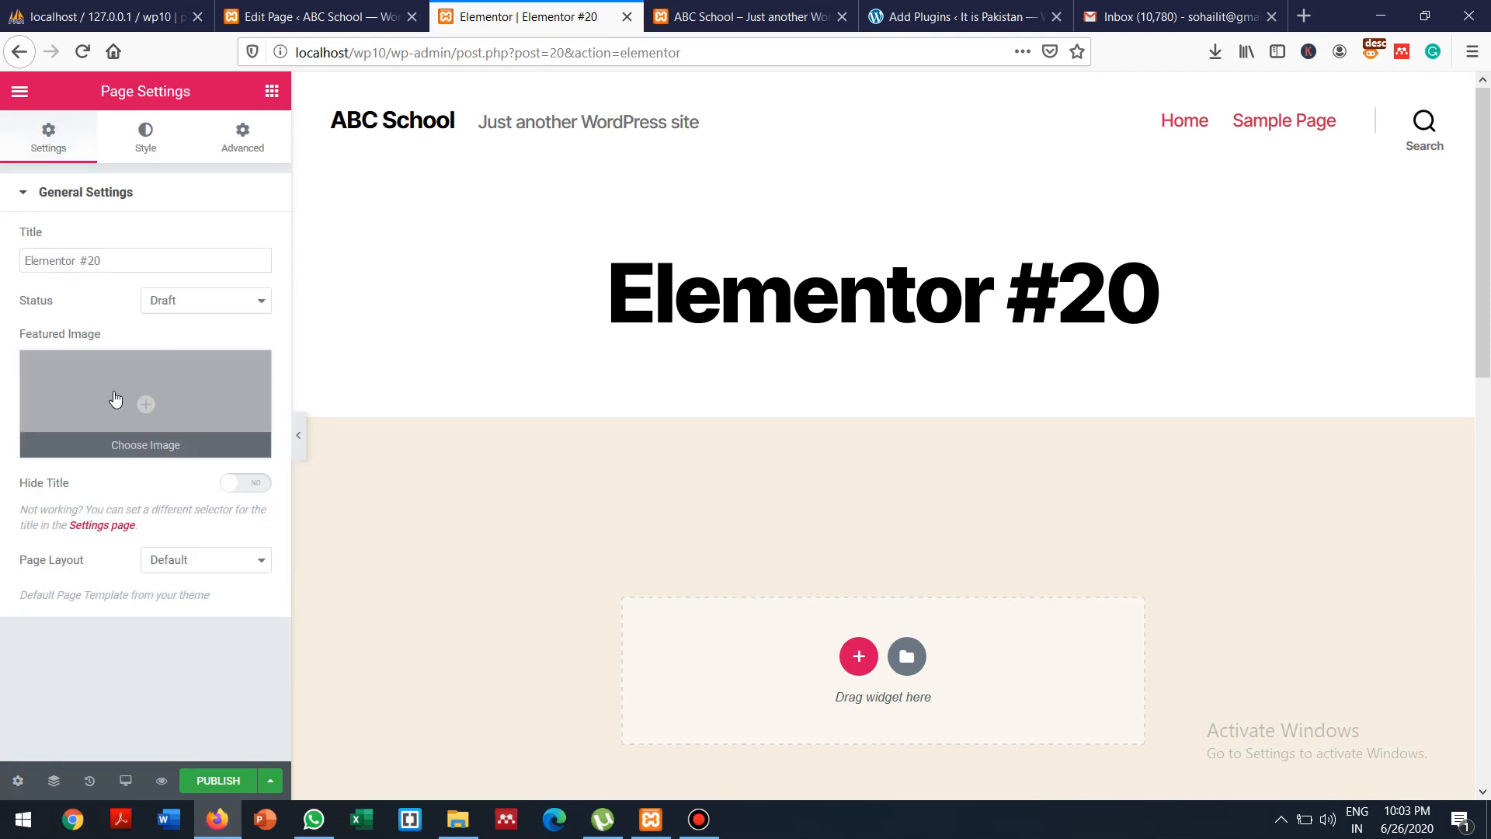
pyautogui.click(113, 263)
pyautogui.press('BackSpace')
pyautogui.press('BackSpace')
pyautogui.press('BackSpace')
pyautogui.press('BackSpace')
pyautogui.press('BackSpace')
pyautogui.press('BackSpace')
pyautogui.press('BackSpace')
pyautogui.press('BackSpace')
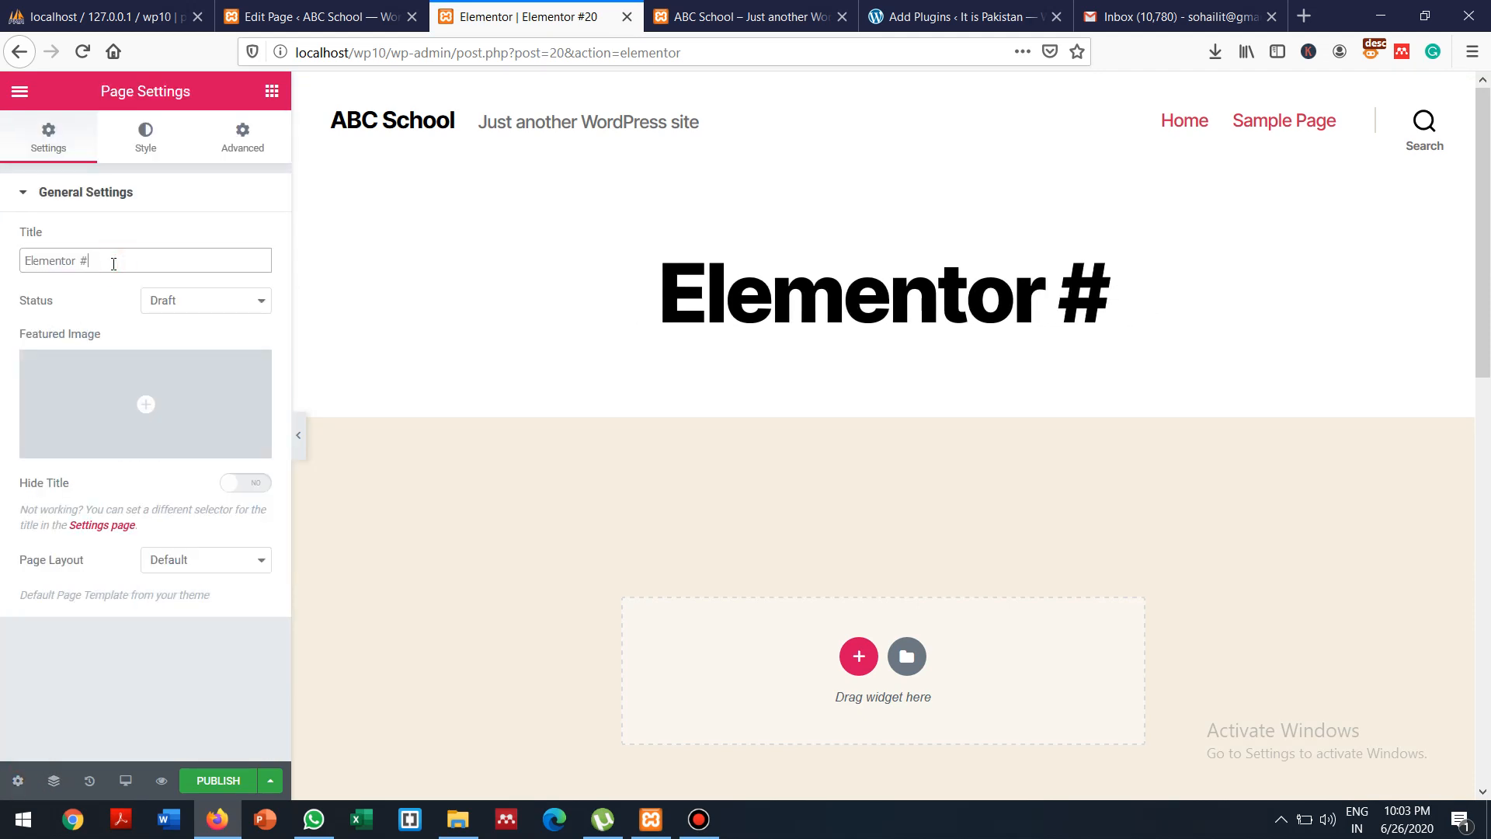
pyautogui.press('BackSpace')
pyautogui.press('BackSpace')
pyautogui.press('BackSpace')
pyautogui.press('BackSpace')
pyautogui.press('BackSpace')
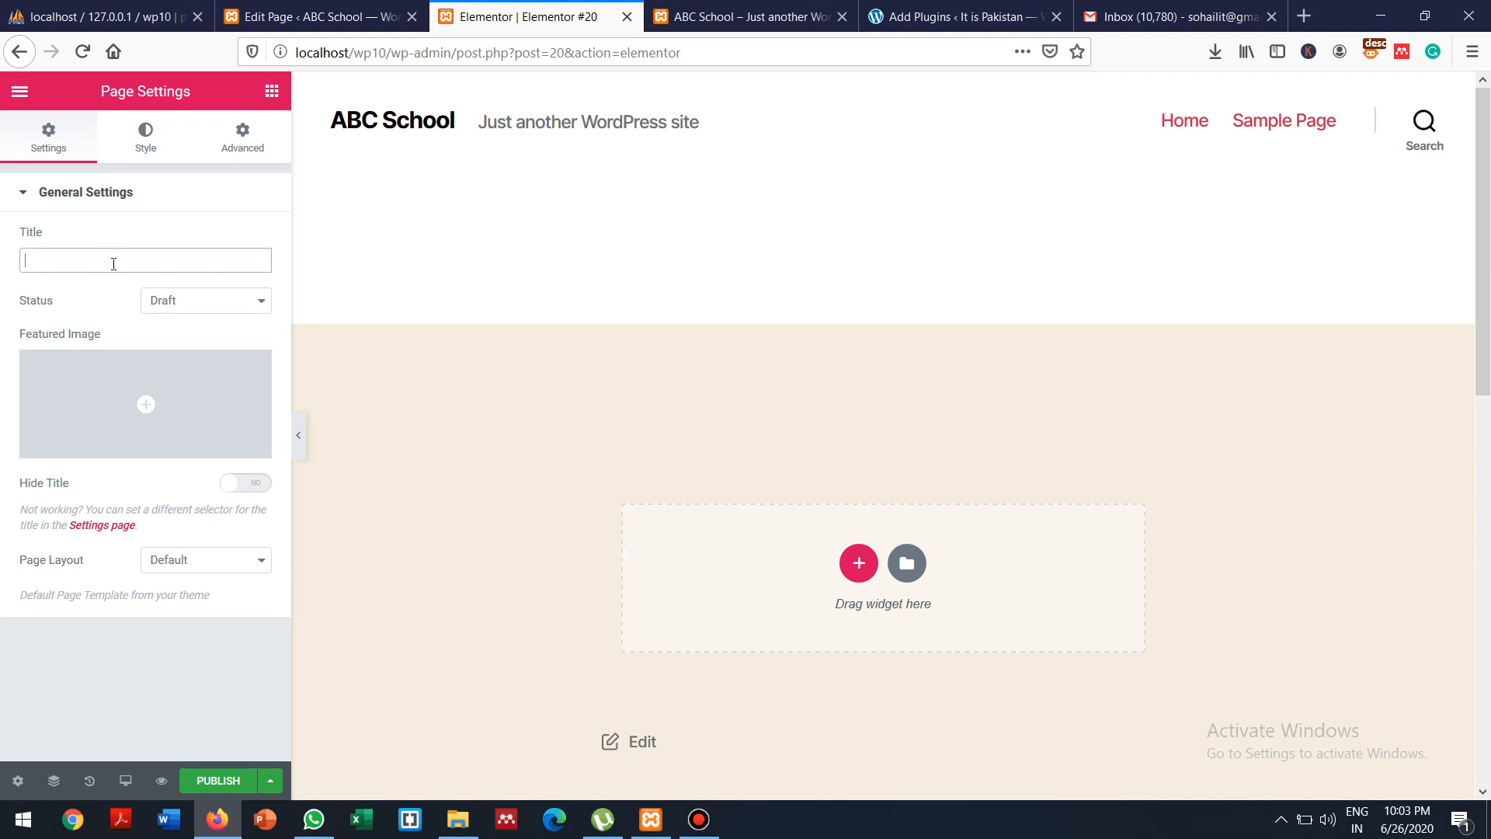
pyautogui.write('Practice')
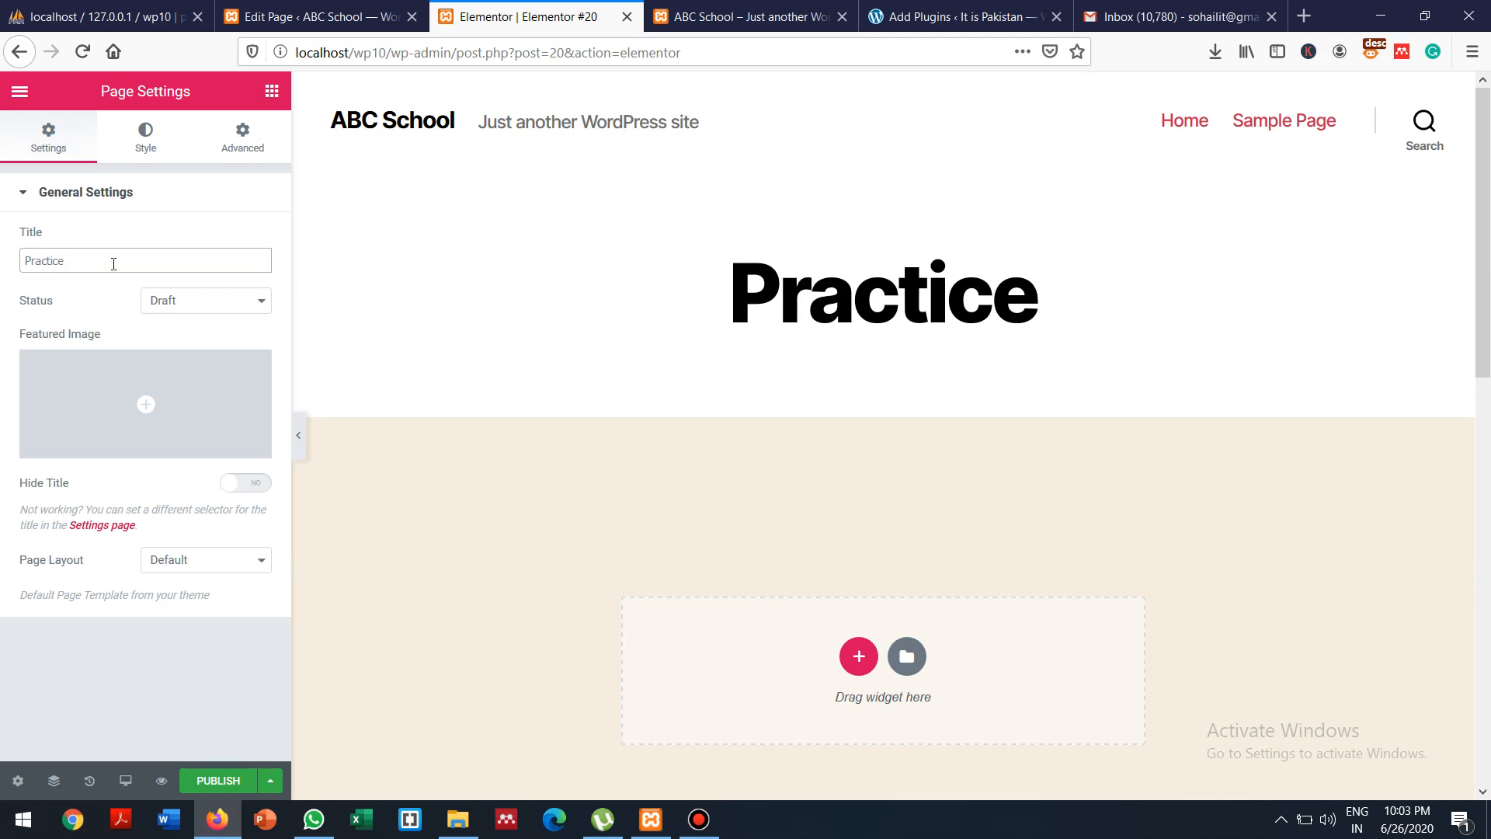
# Hide the Practice page's title and set its page layout to Full Width Template
pyautogui.click(261, 565)
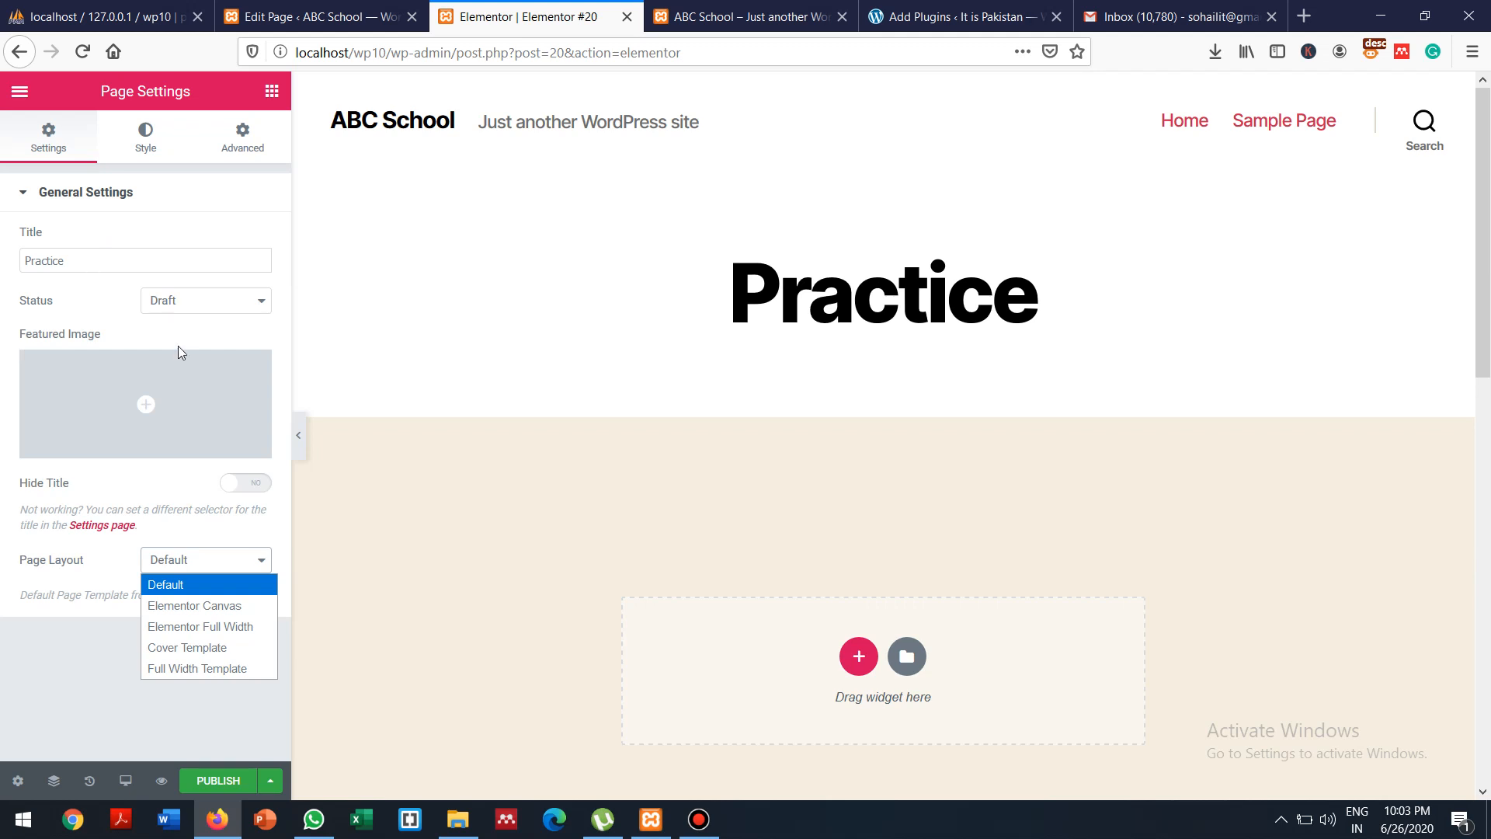
pyautogui.click(262, 488)
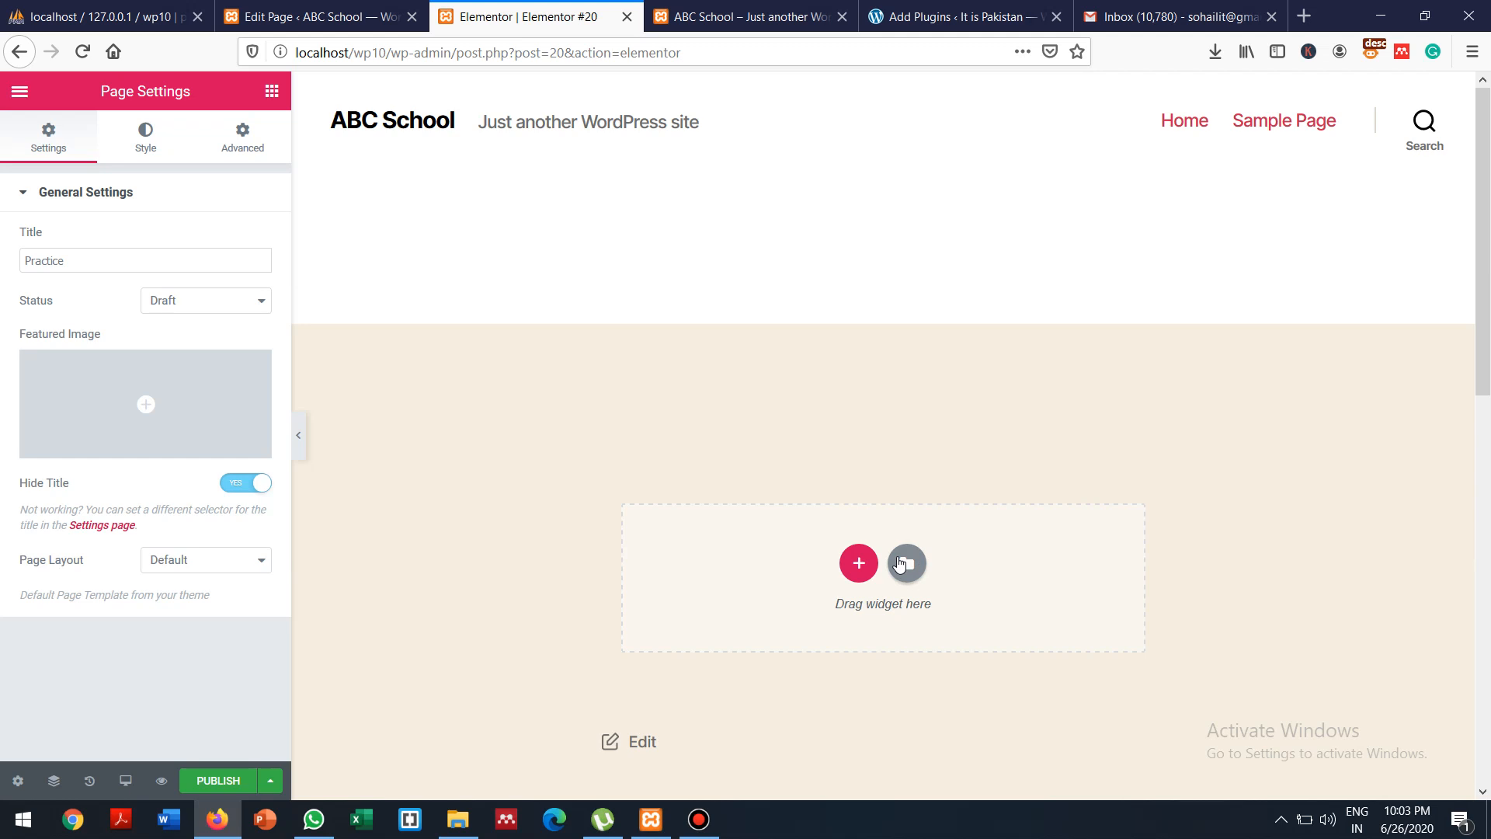
pyautogui.click(233, 560)
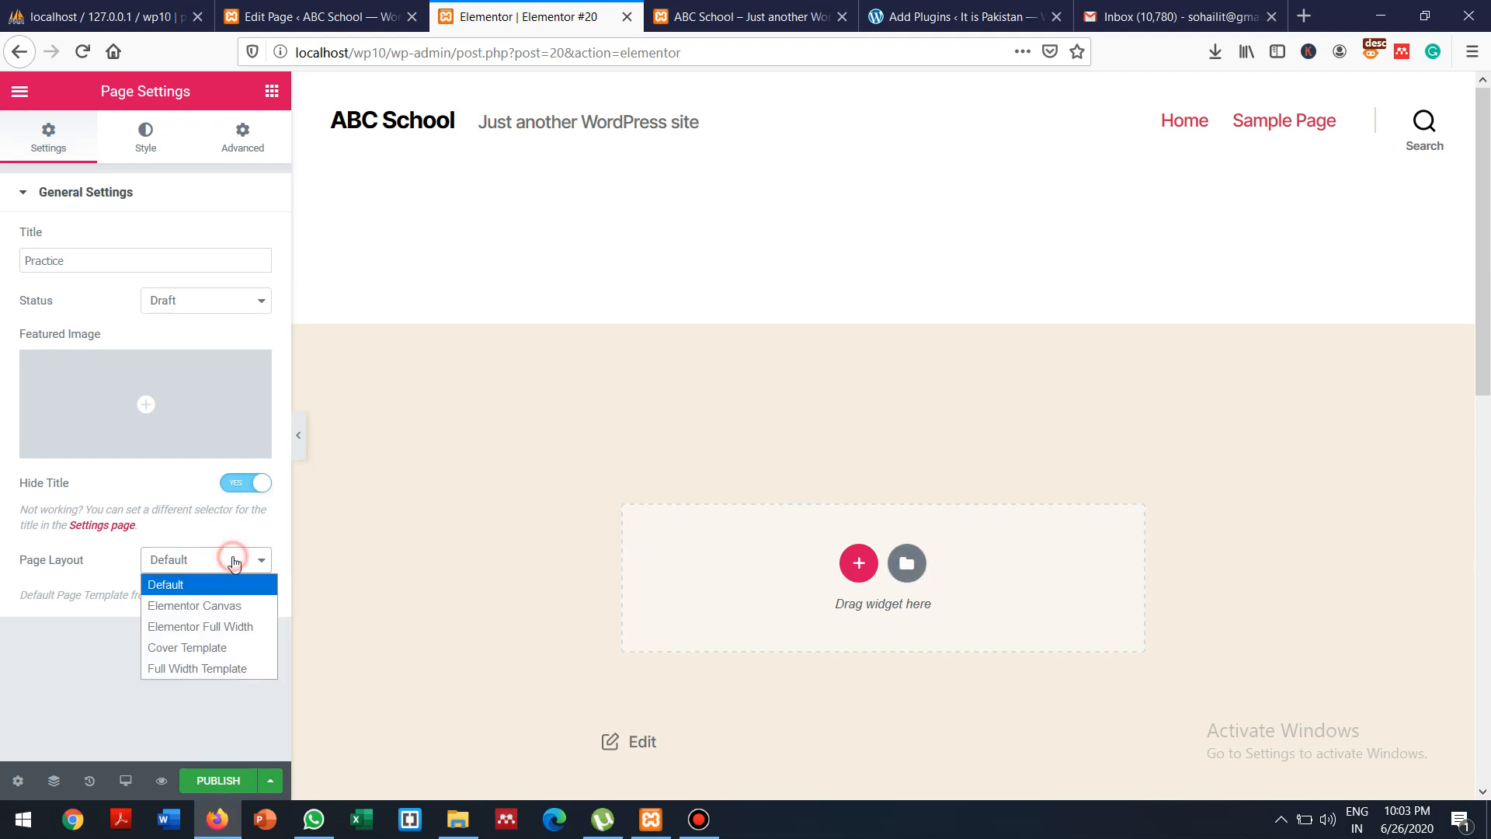
pyautogui.click(212, 669)
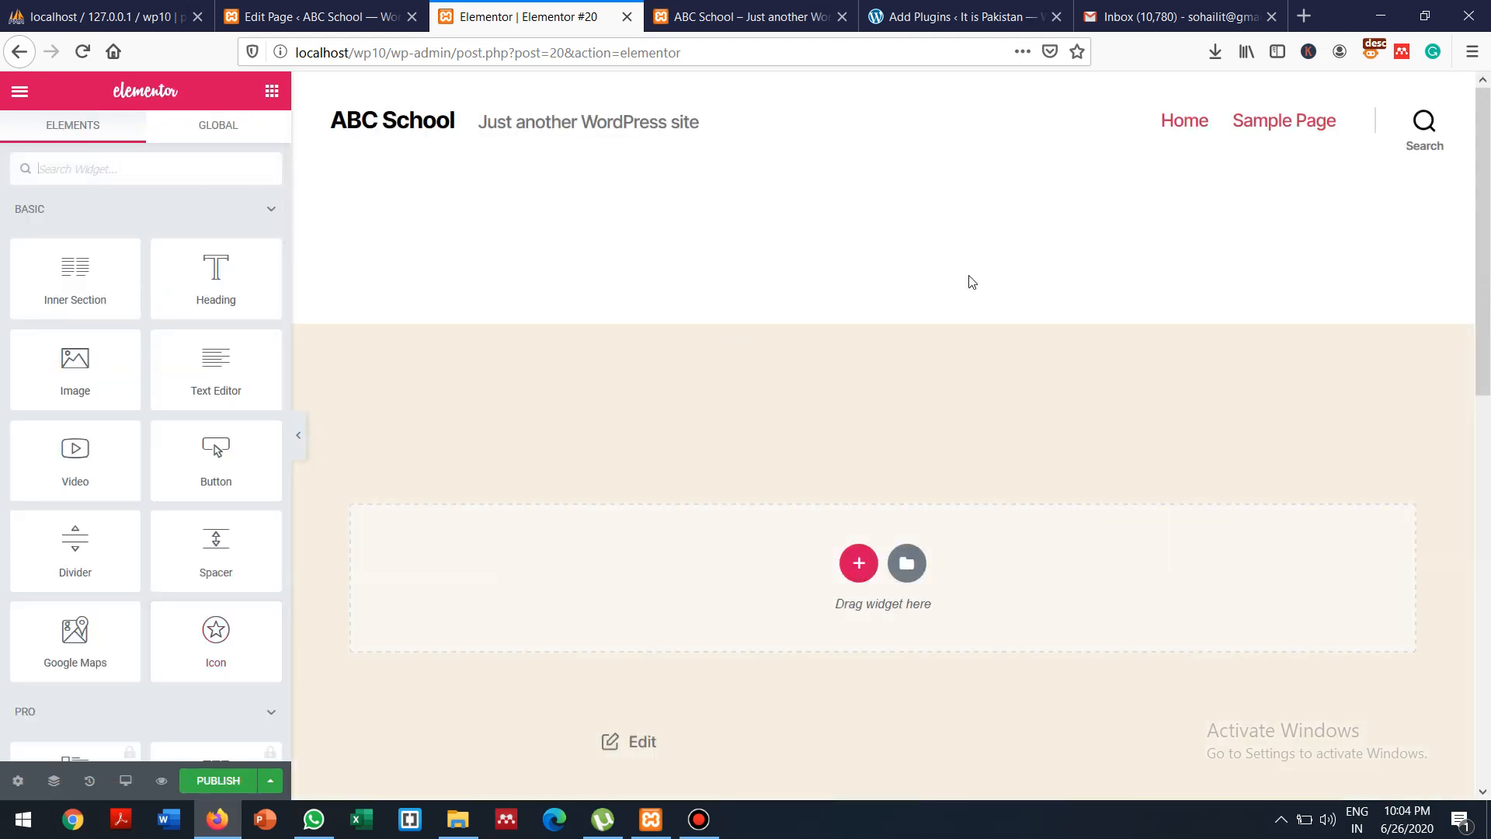
# Insert the black "Playground for creative people." block with the phone image from the template library's blocks
pyautogui.click(909, 559)
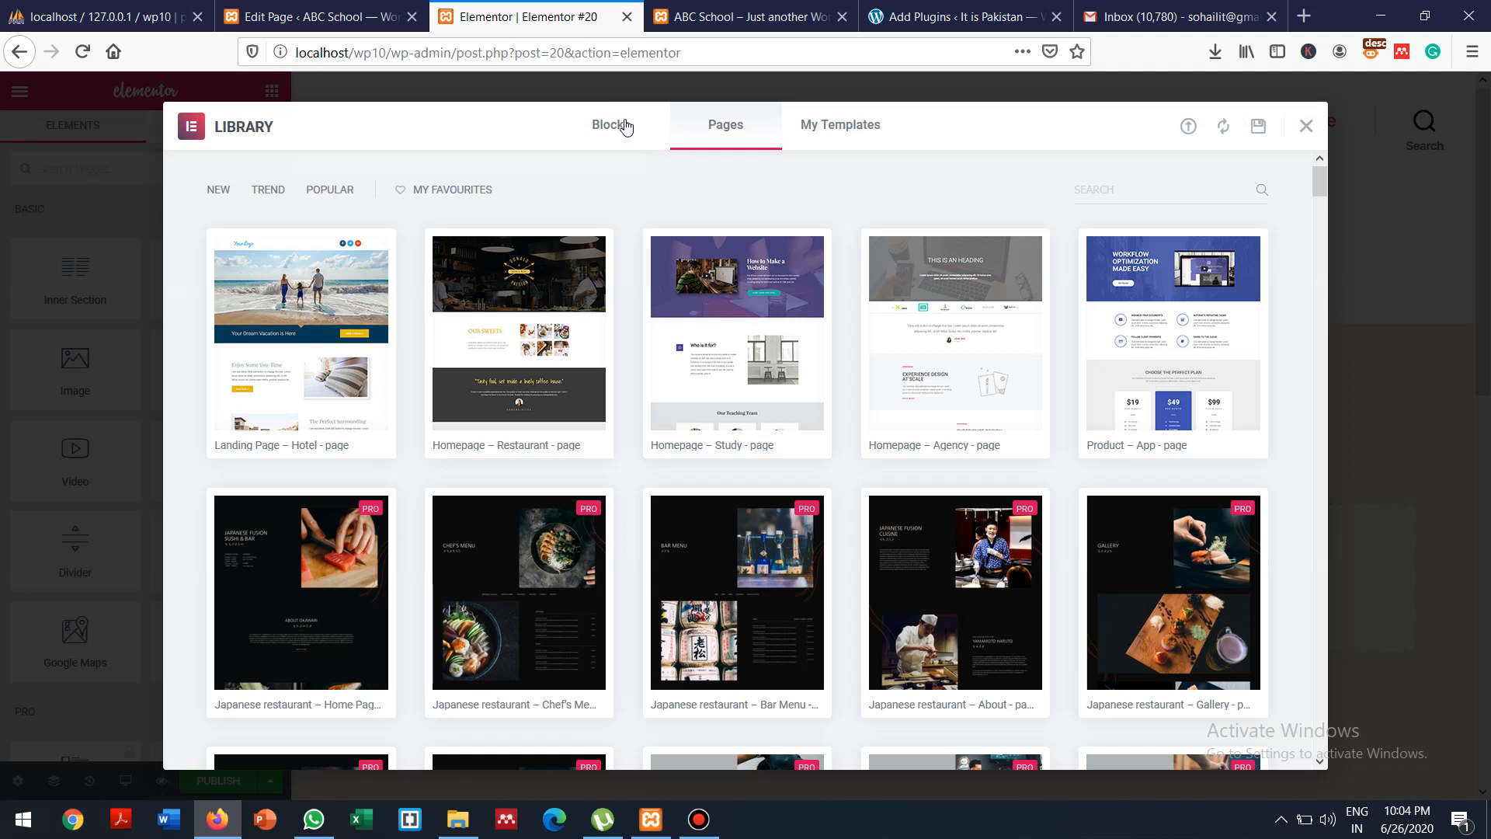
pyautogui.click(626, 127)
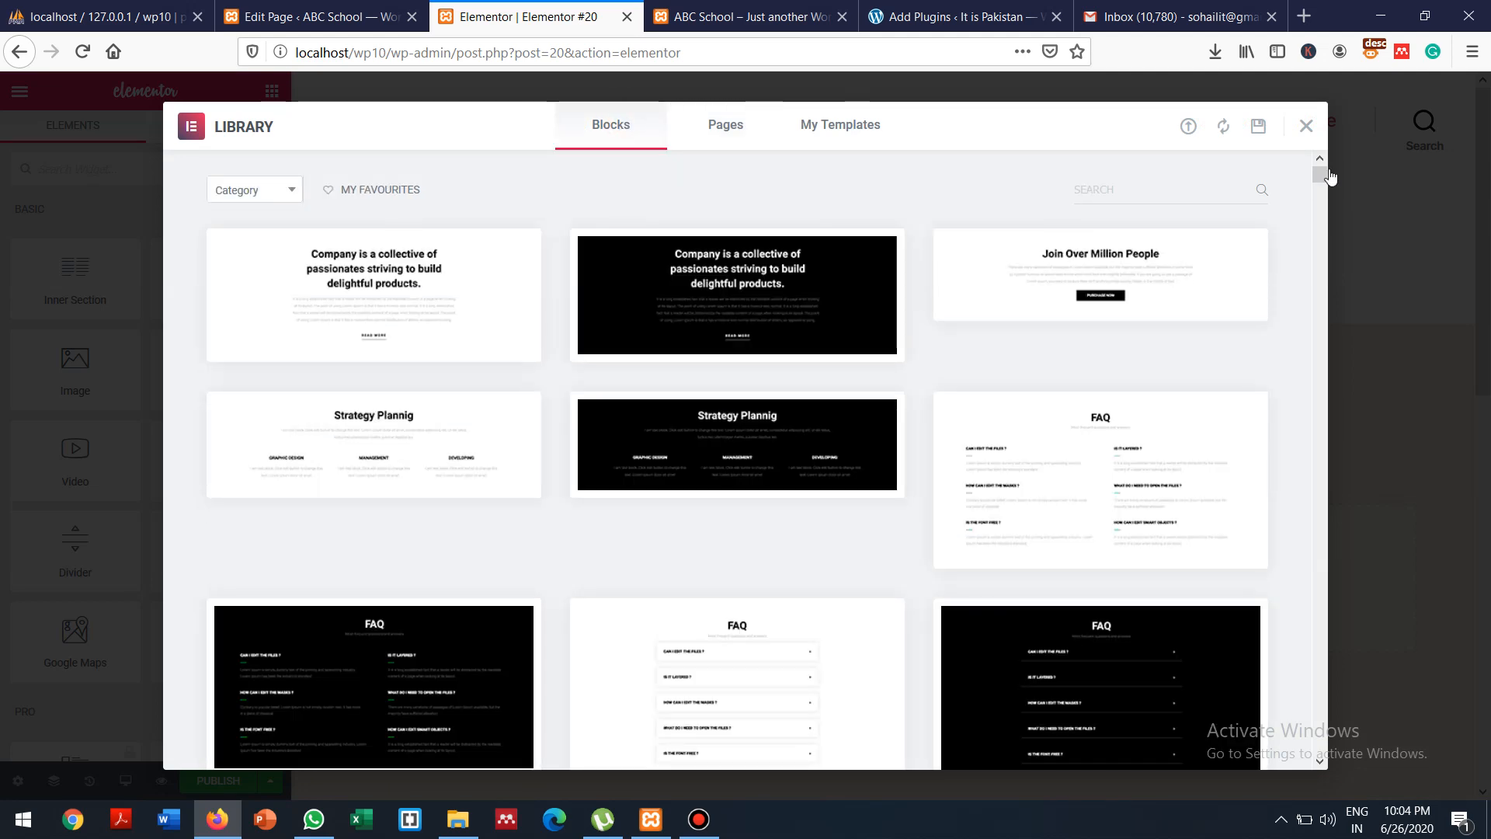
pyautogui.moveTo(1320, 175); pyautogui.dragTo(1322, 186)
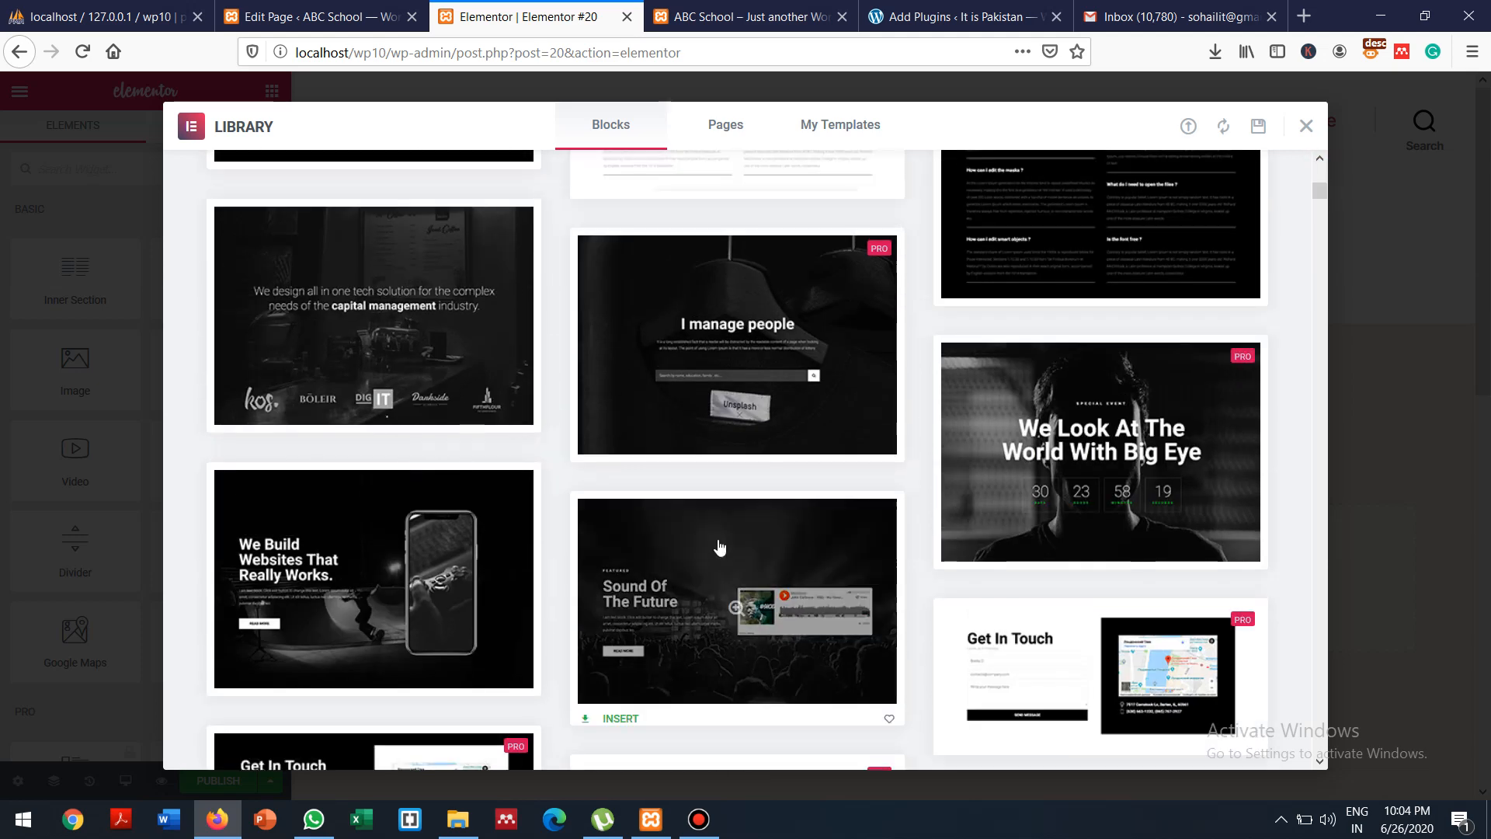
pyautogui.click(447, 538)
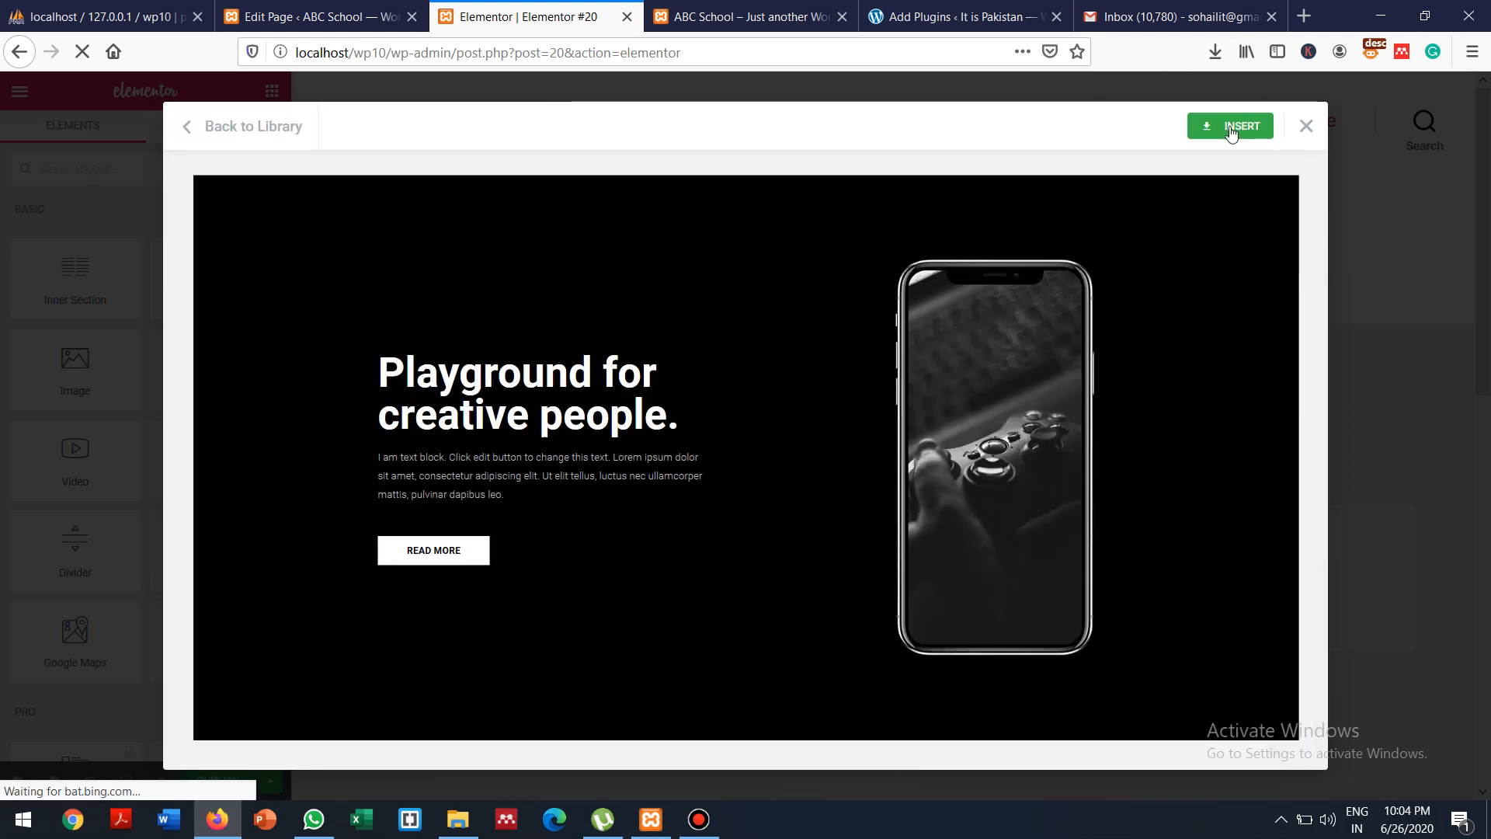
pyautogui.click(1220, 127)
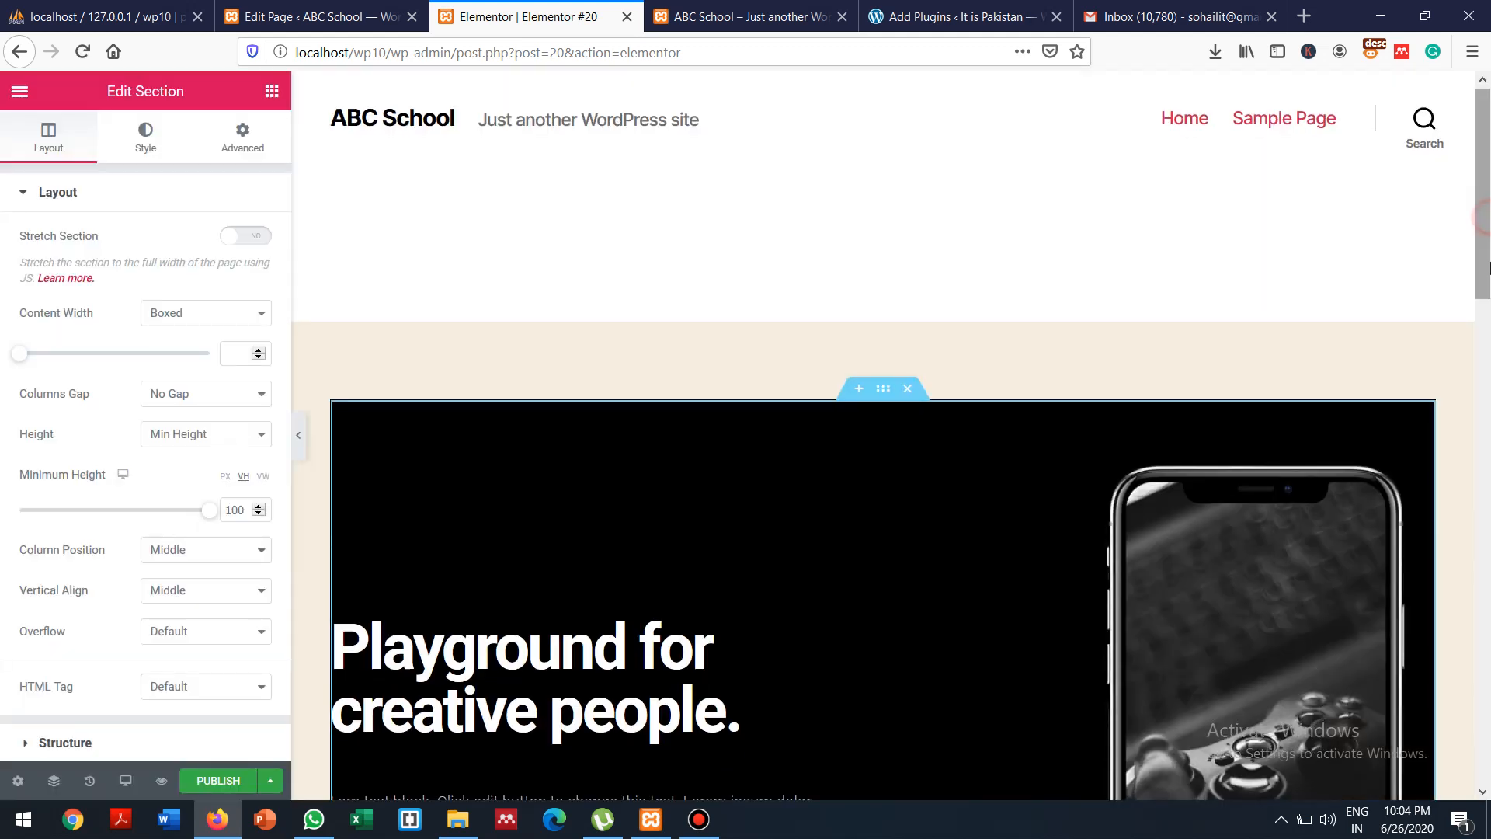
# Examine the inserted block across the full page width with the editing panel hidden, and restore the panel
pyautogui.moveTo(1486, 252); pyautogui.dragTo(1488, 389)
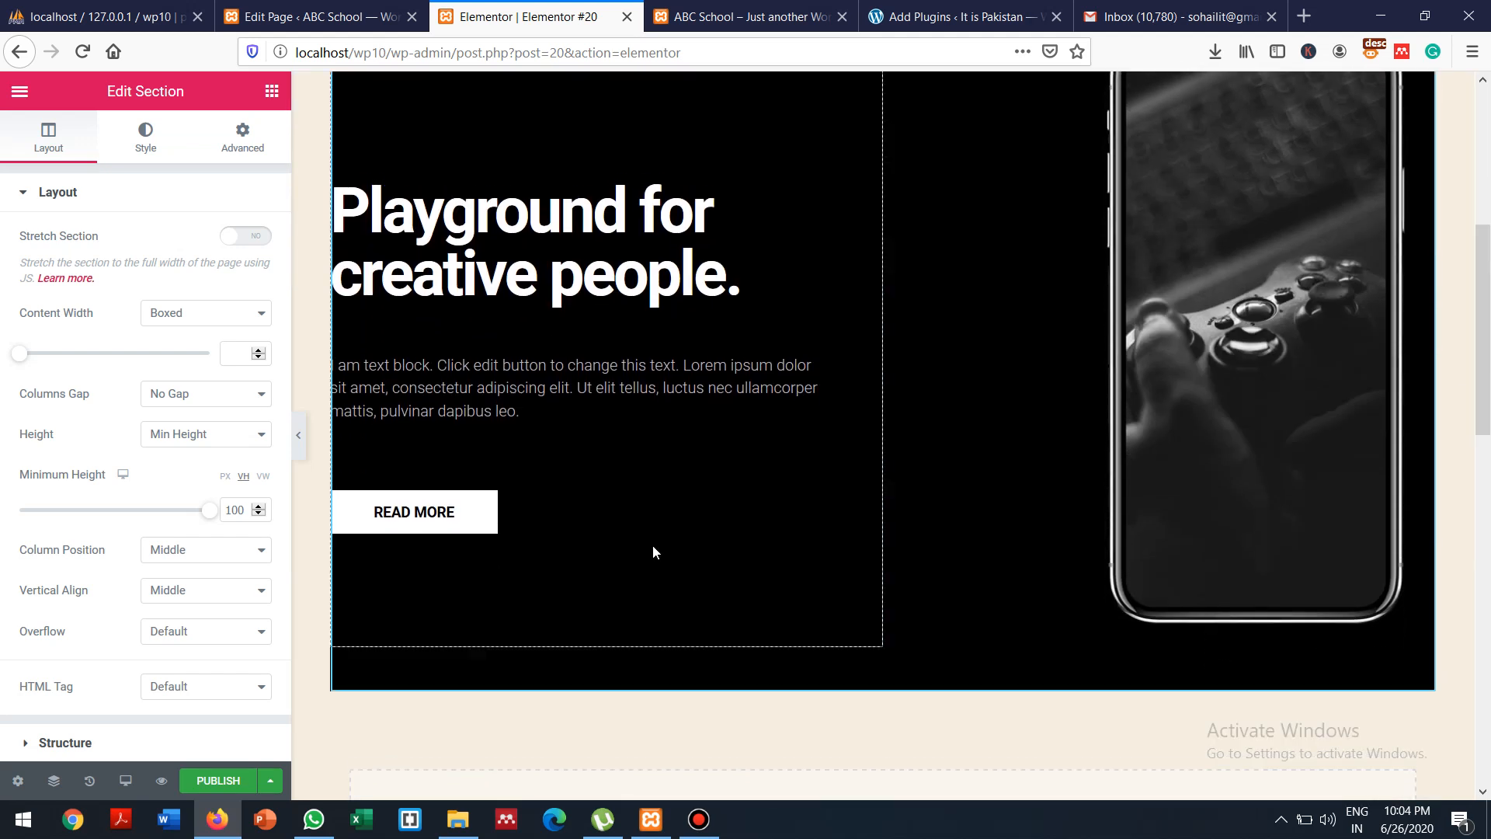
pyautogui.click(301, 436)
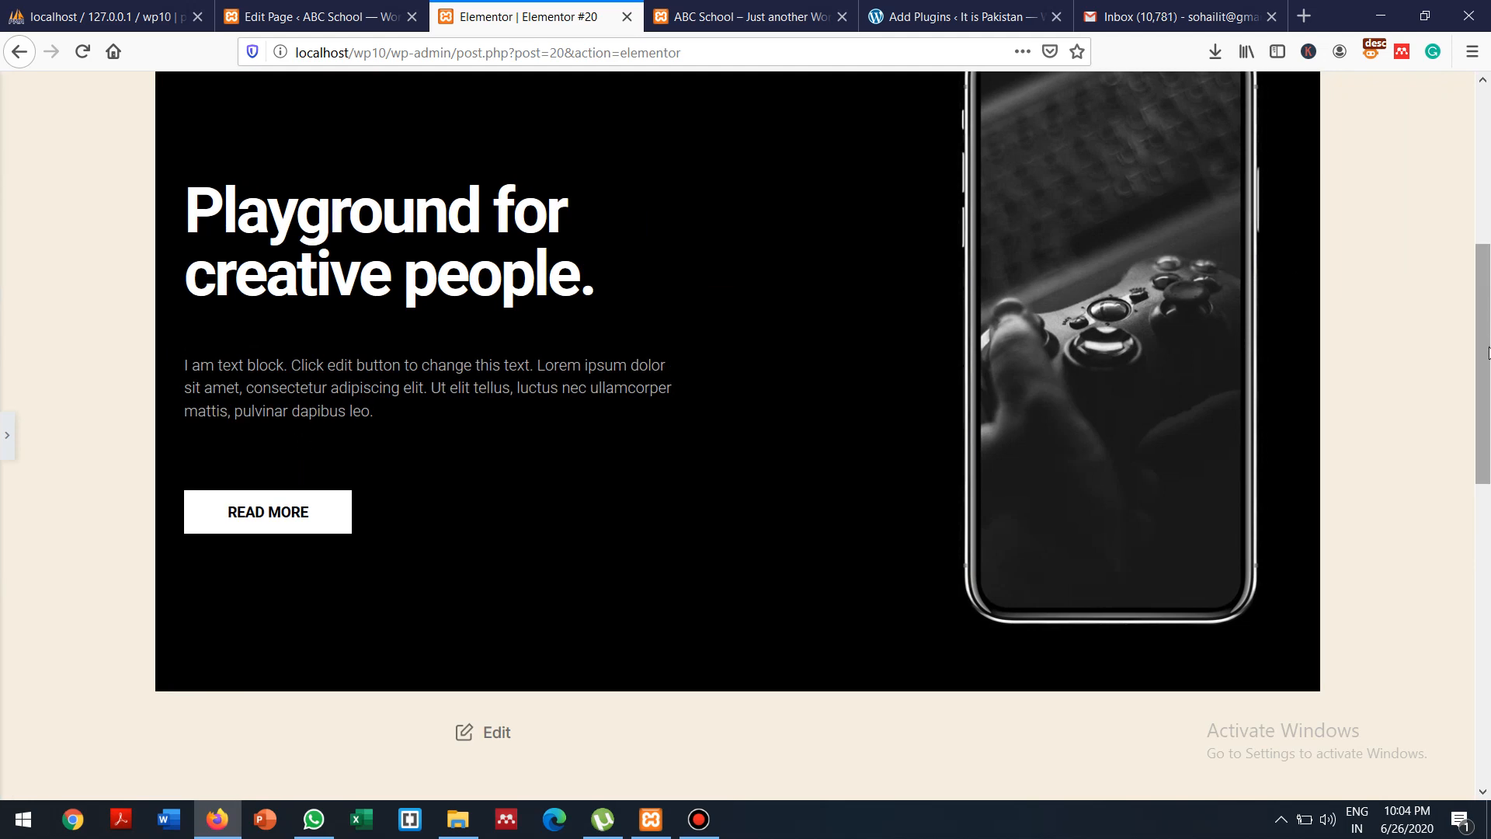
pyautogui.moveTo(1488, 353); pyautogui.dragTo(1422, 297)
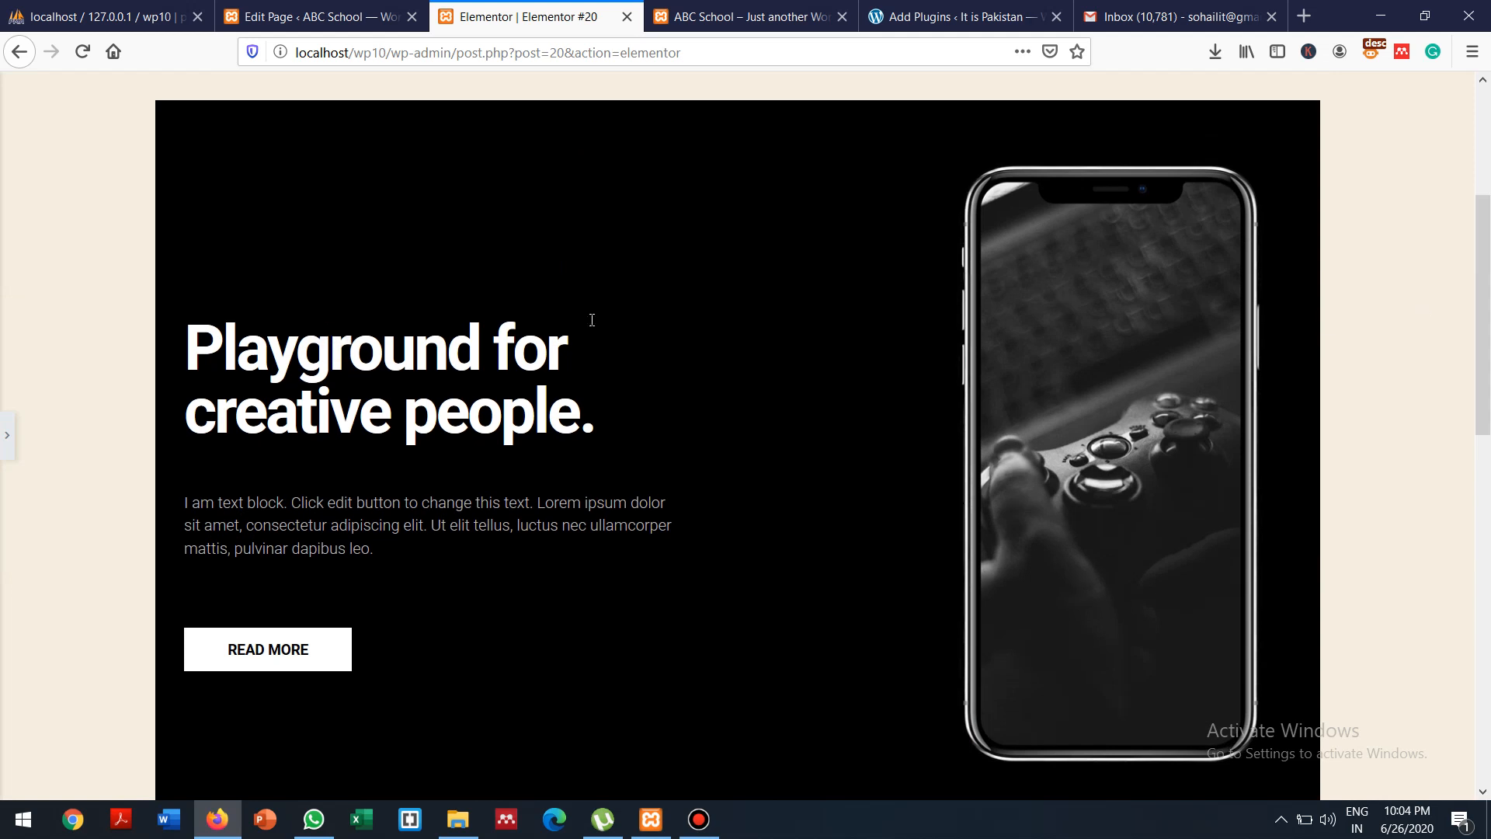
pyautogui.moveTo(1488, 391); pyautogui.dragTo(1466, 124)
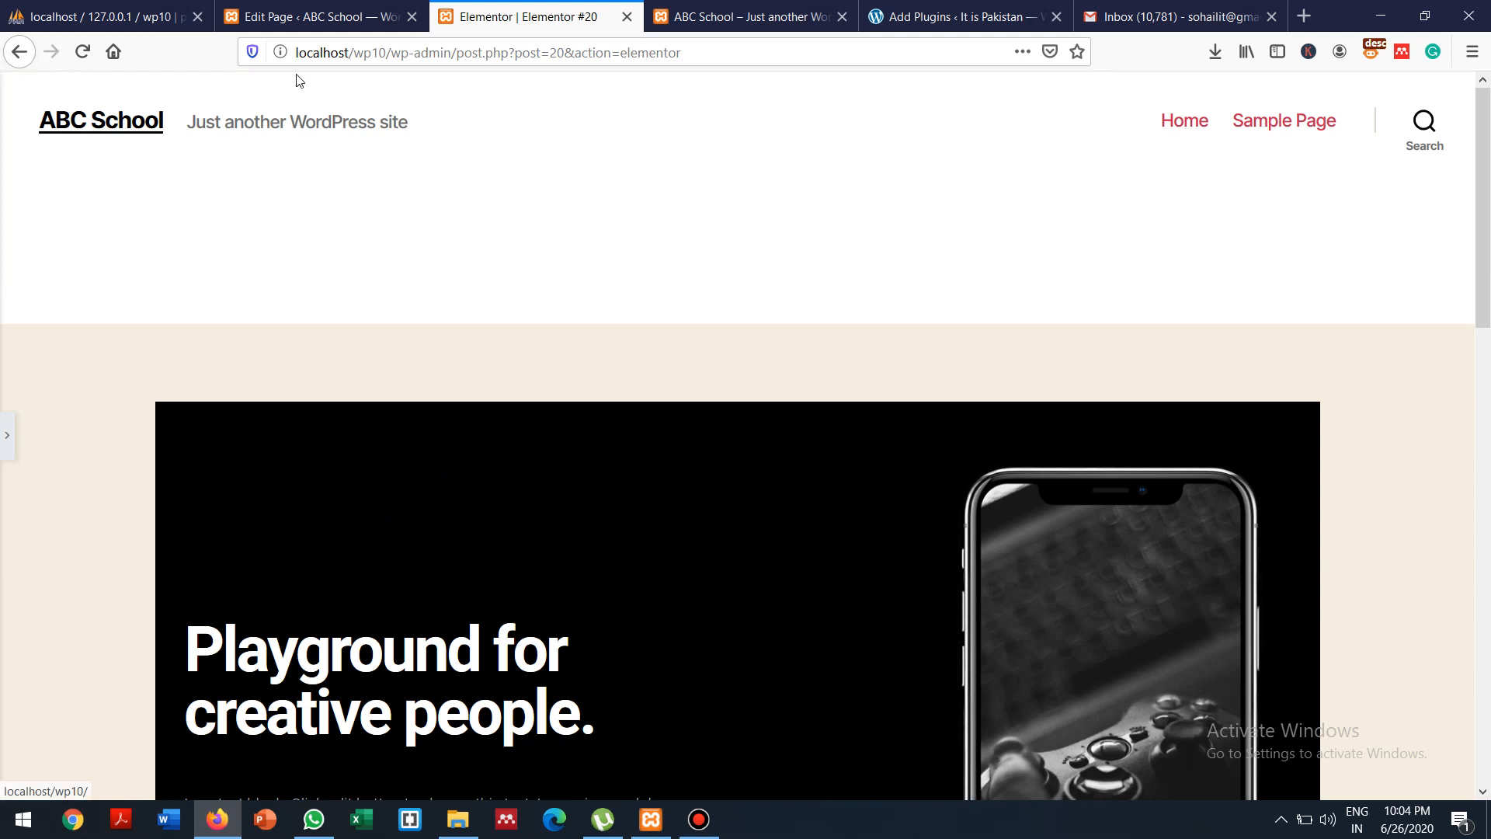
pyautogui.click(7, 441)
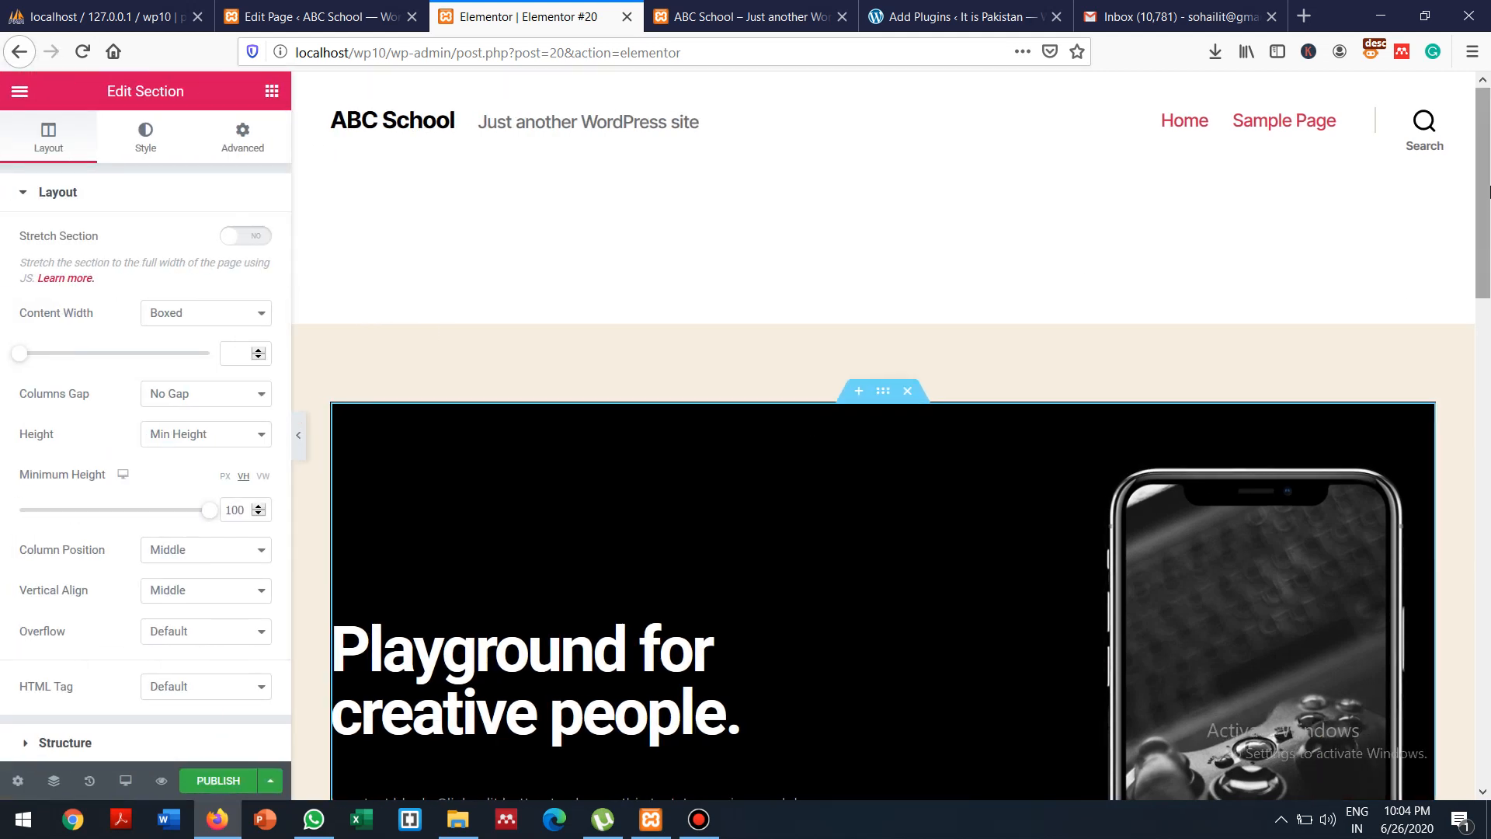
# Replace the block's "Playground for creative people." heading with "We are offering new connections"
pyautogui.scroll(-5, 611, 288)
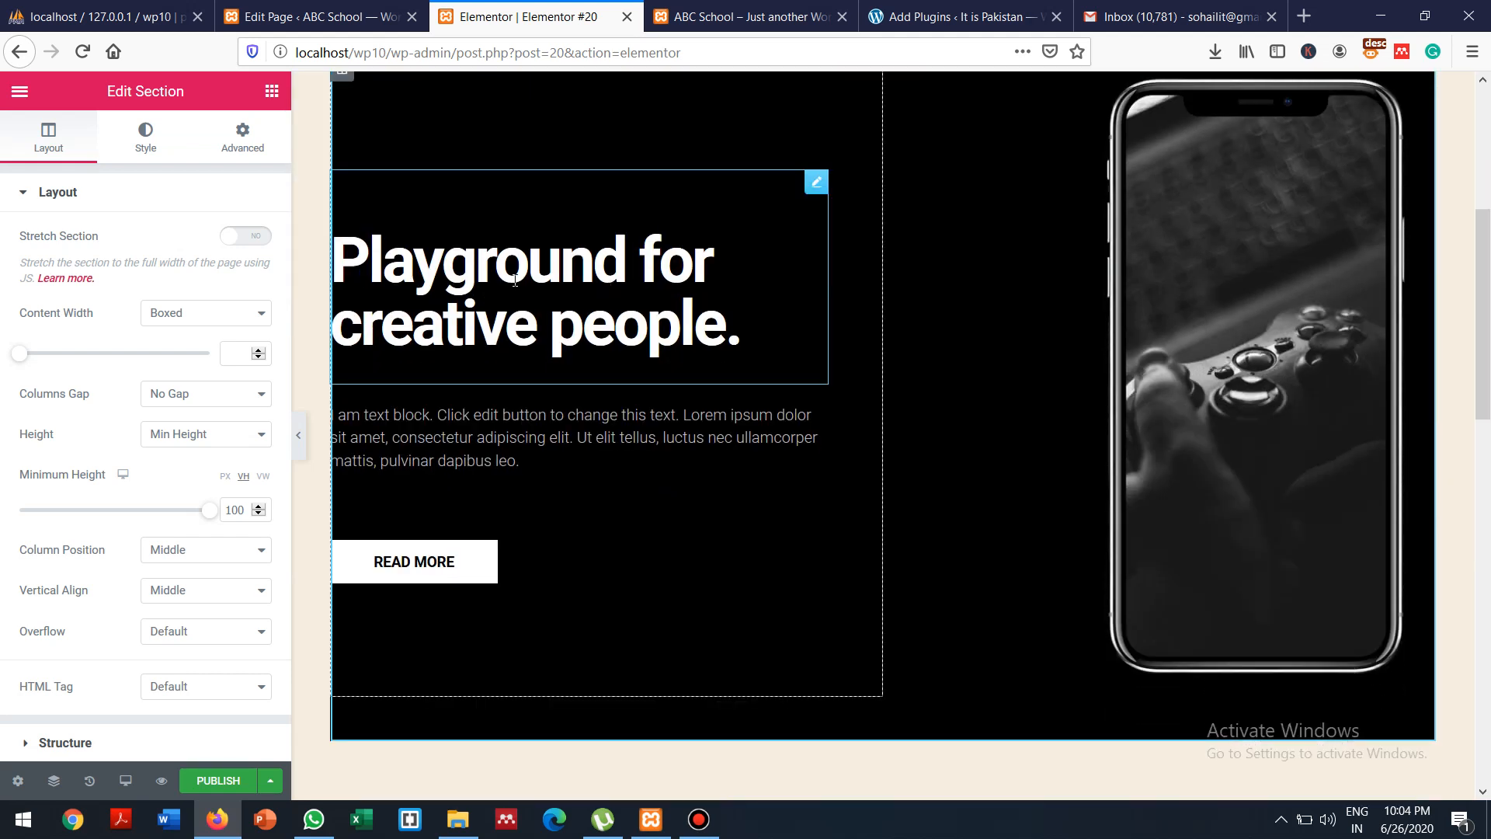
pyautogui.click(515, 281)
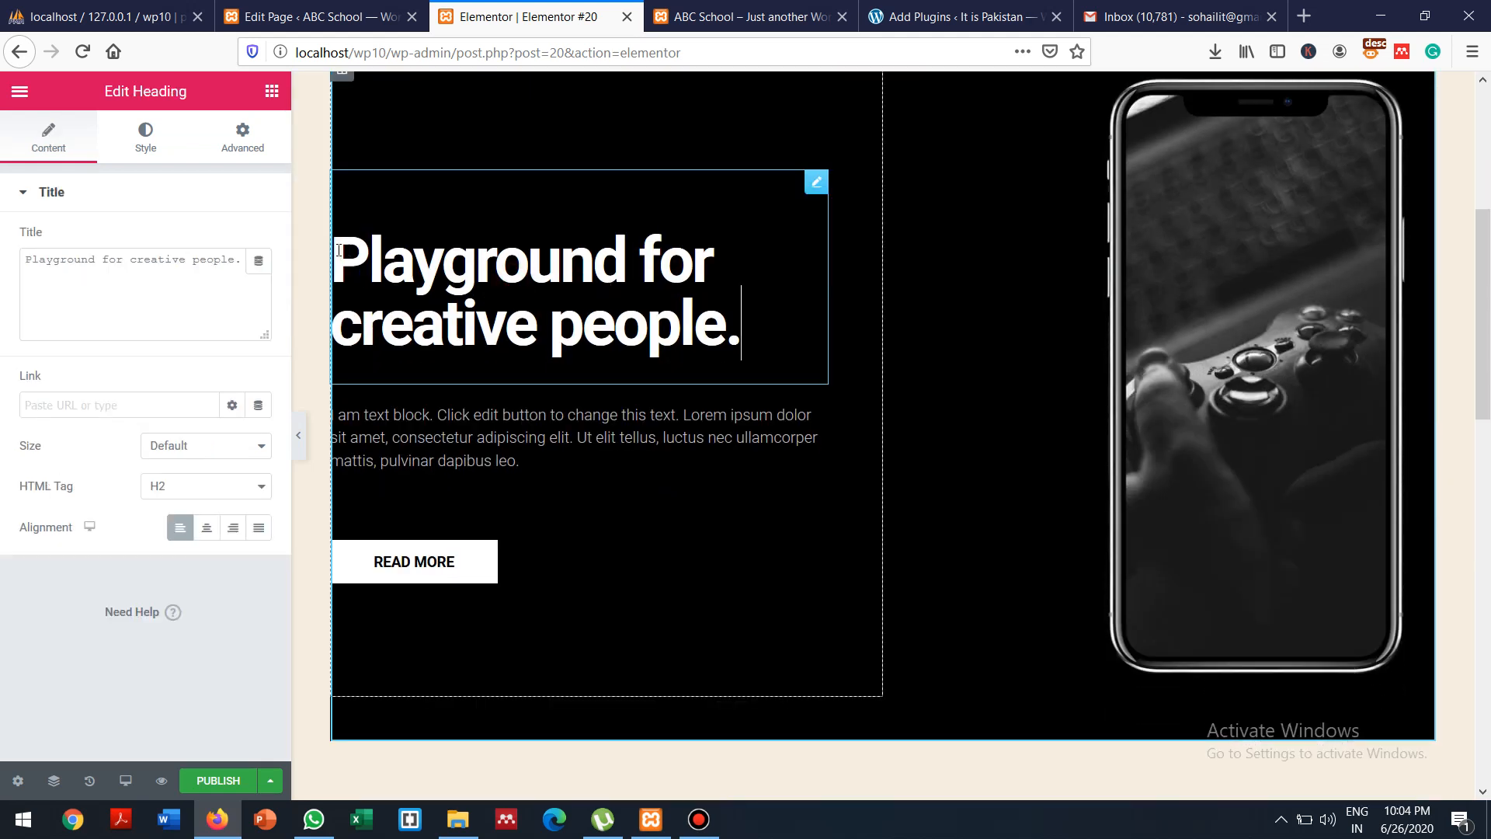
pyautogui.moveTo(352, 251); pyautogui.dragTo(855, 347)
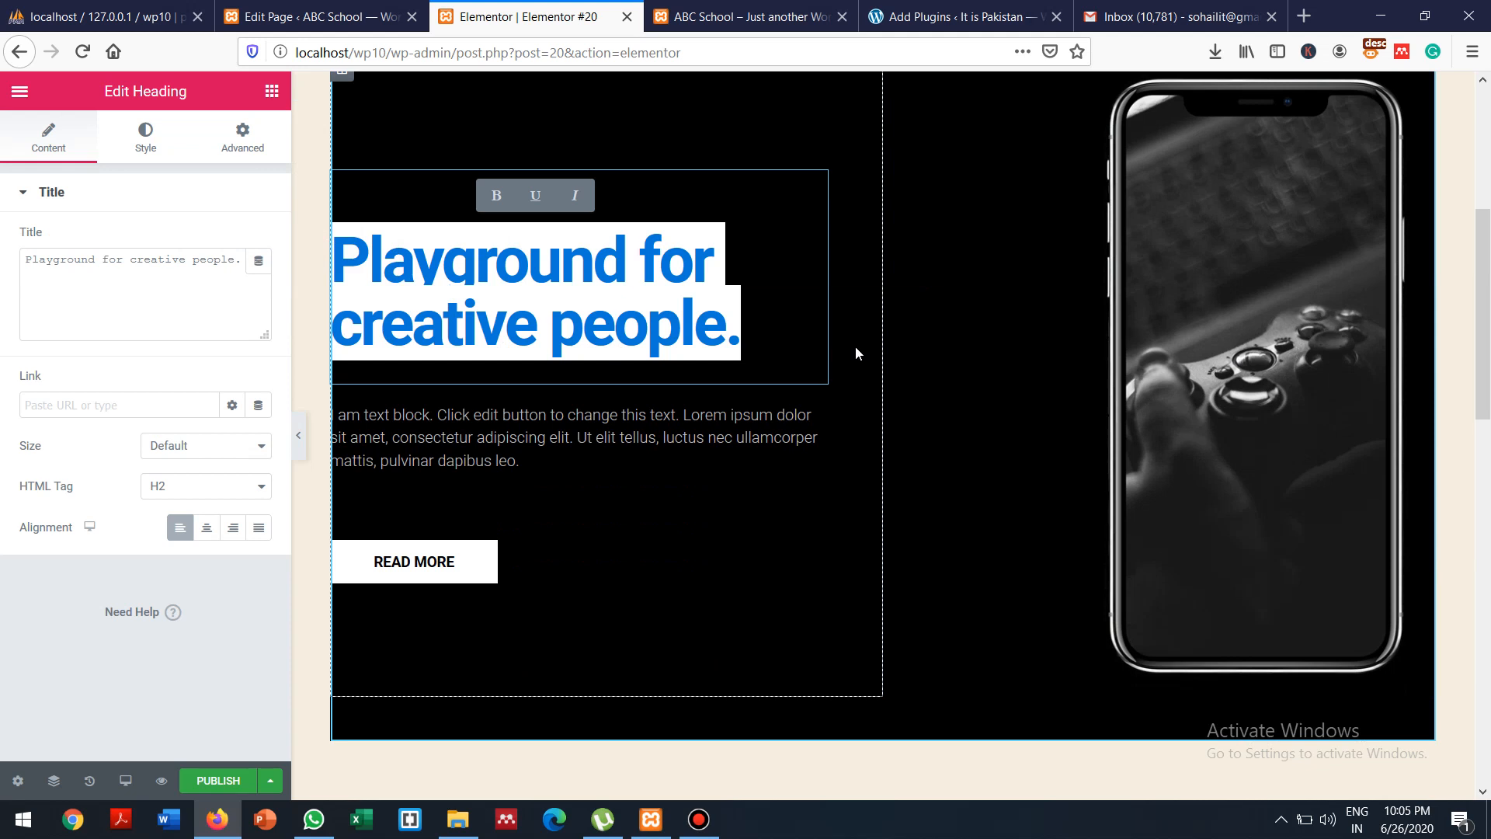
pyautogui.write('We Are')
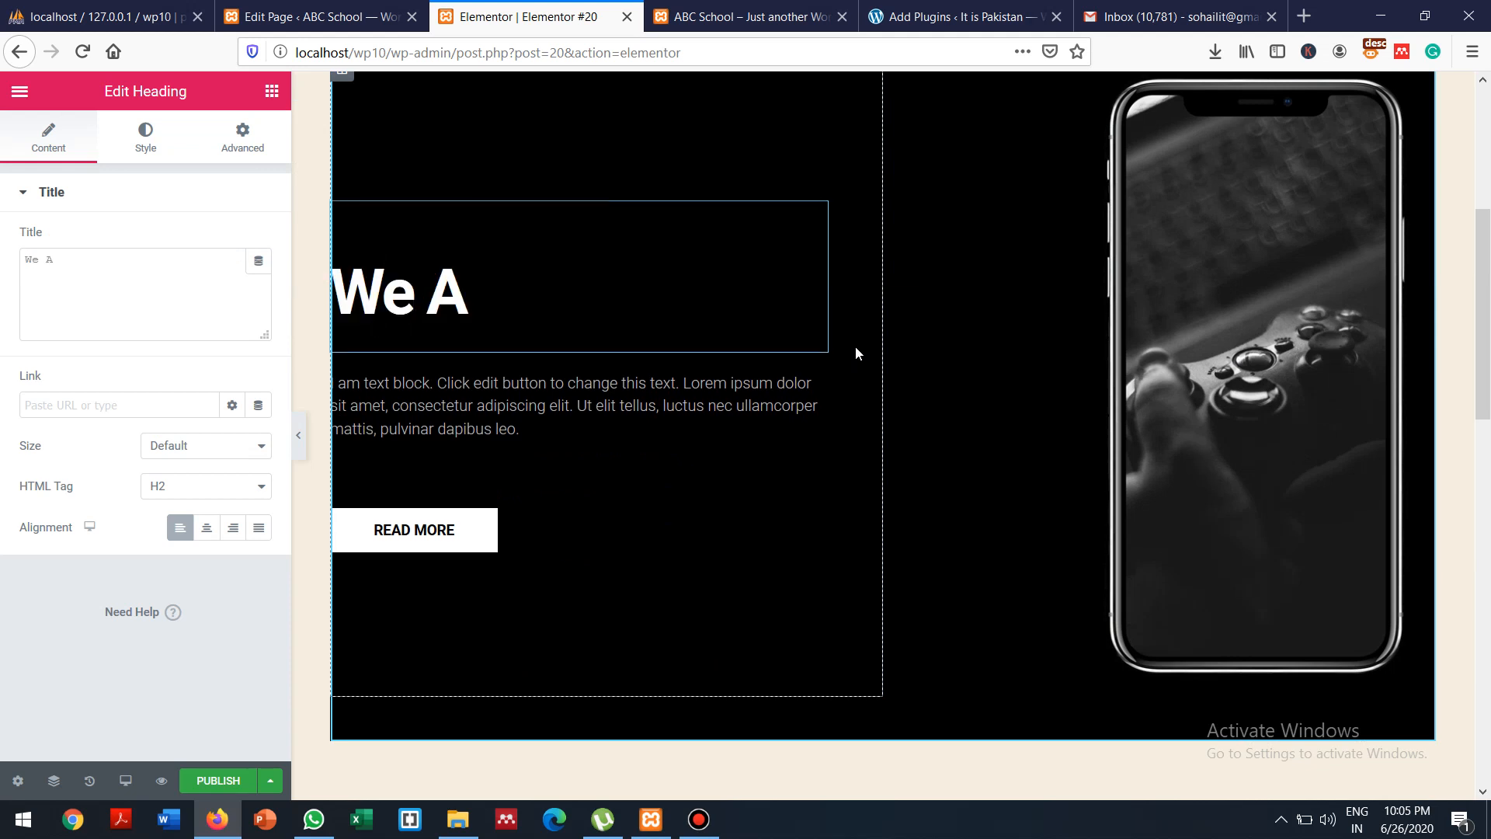
pyautogui.press('BackSpace')
pyautogui.press('BackSpace')
pyautogui.press('BackSpace')
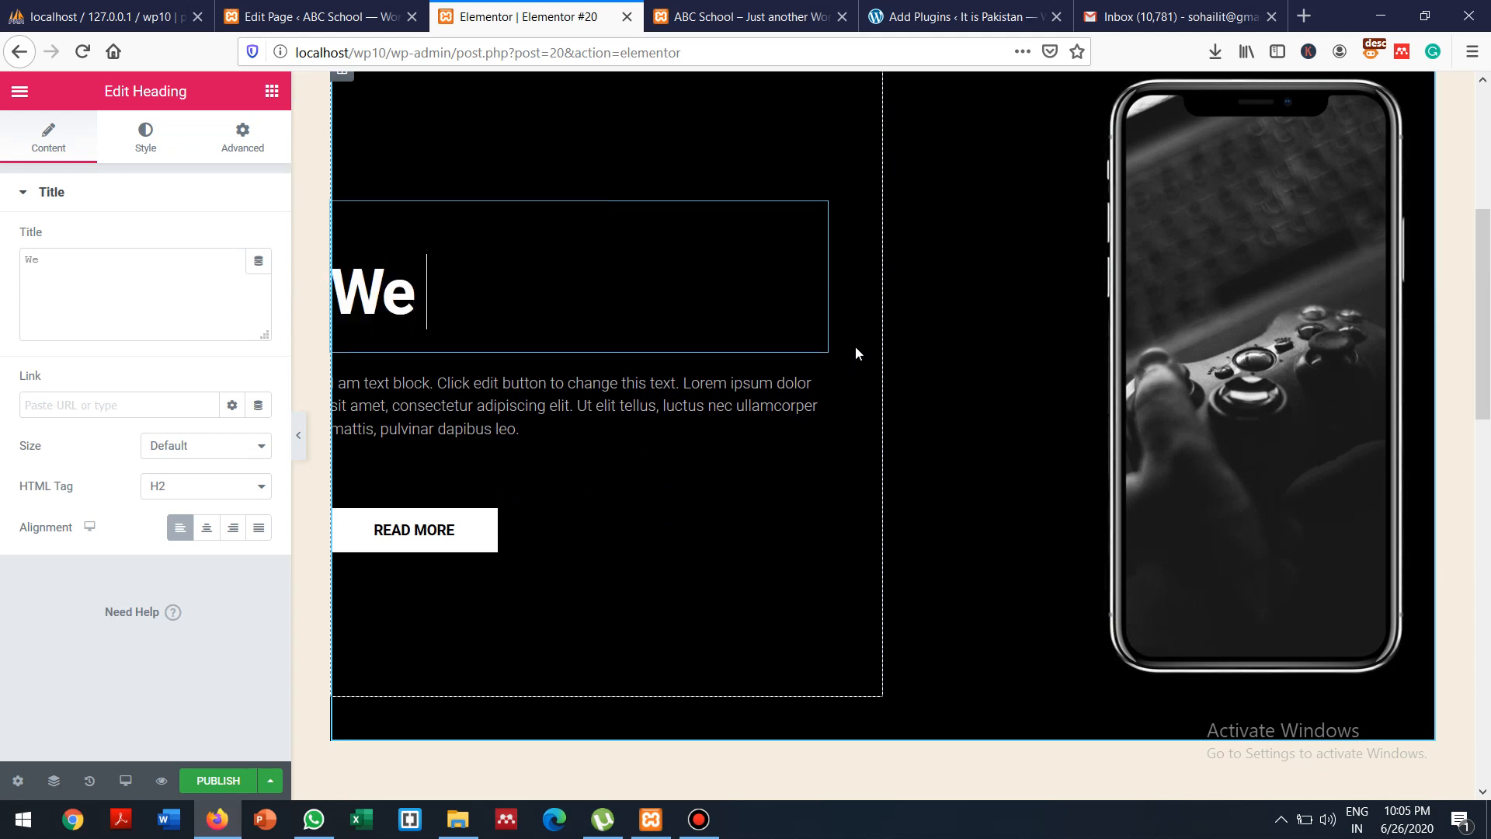
pyautogui.write('are ')
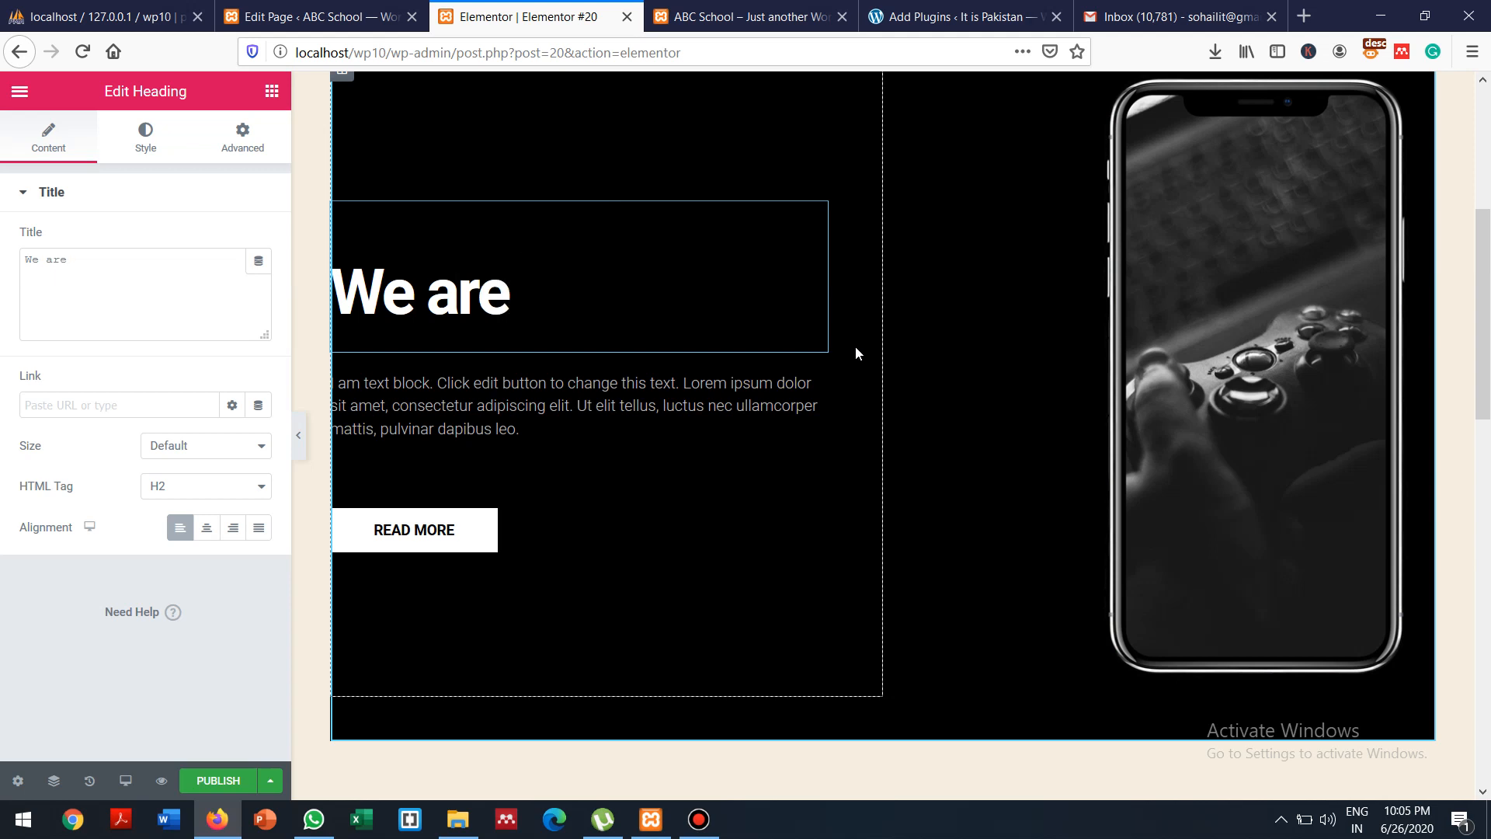
pyautogui.write('offer')
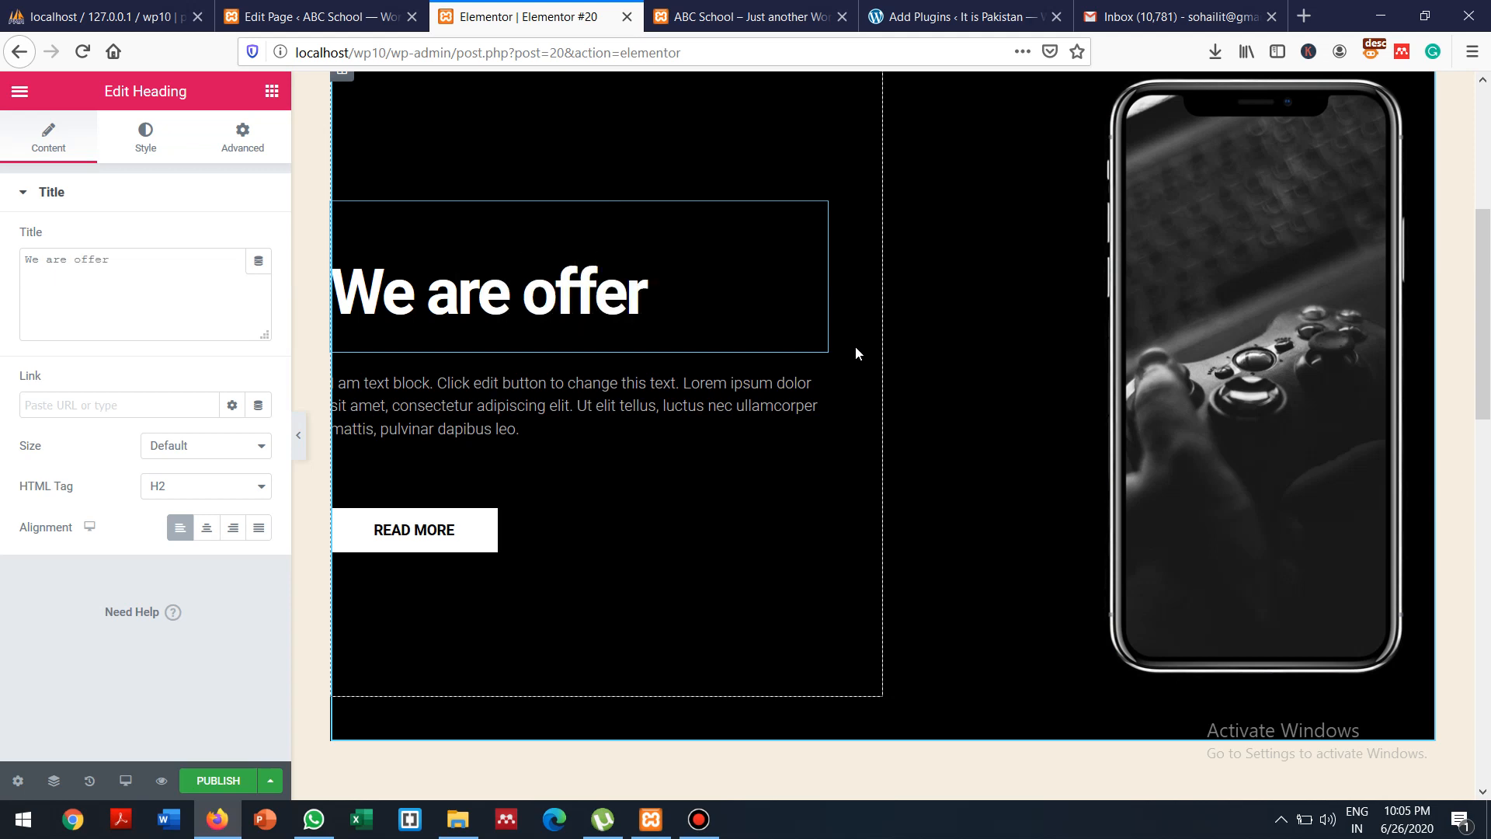
pyautogui.write('ing nwew')
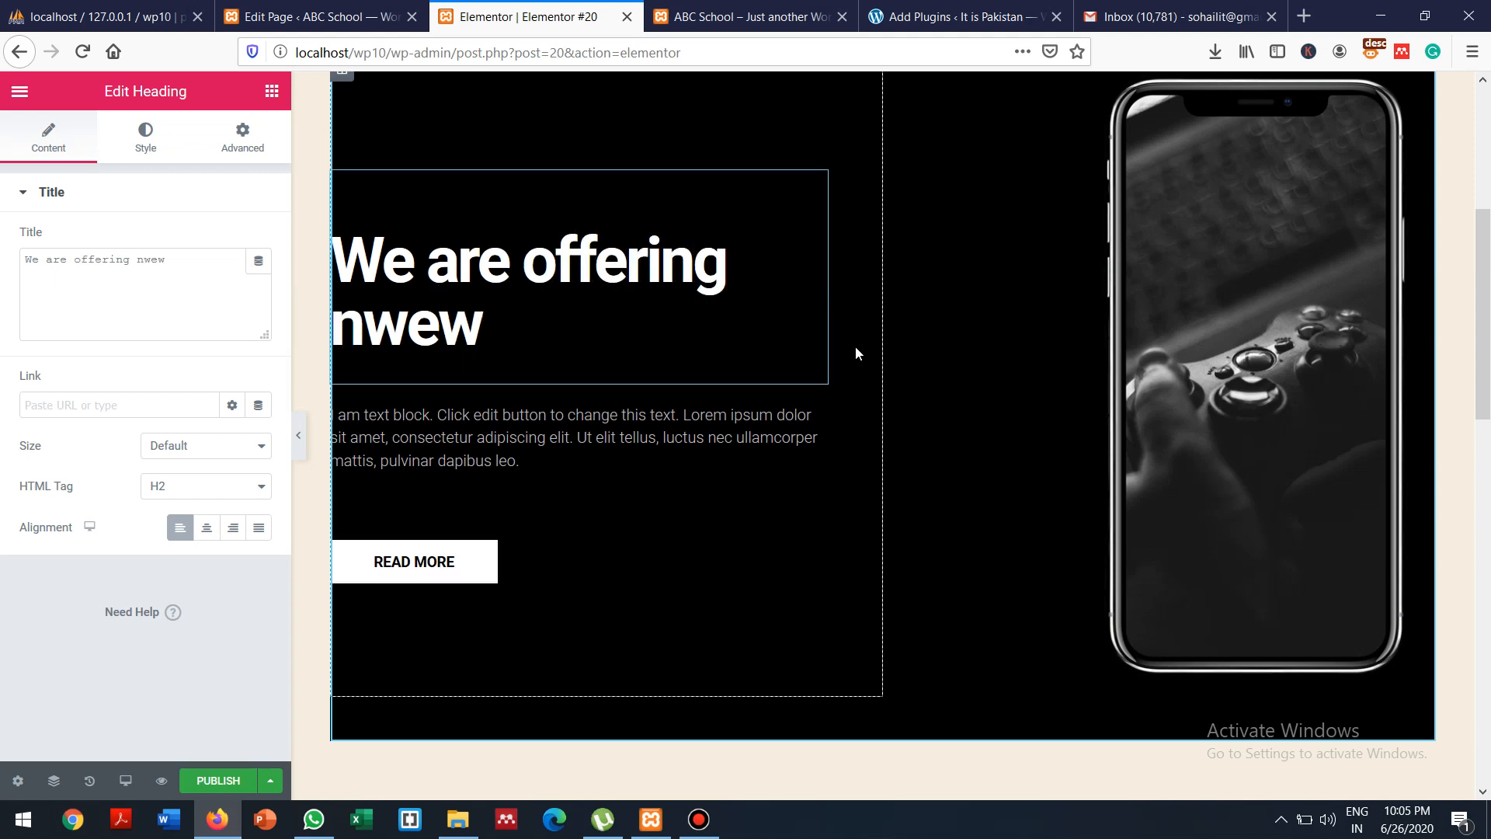
pyautogui.press('BackSpace')
pyautogui.press('BackSpace')
pyautogui.press('BackSpace')
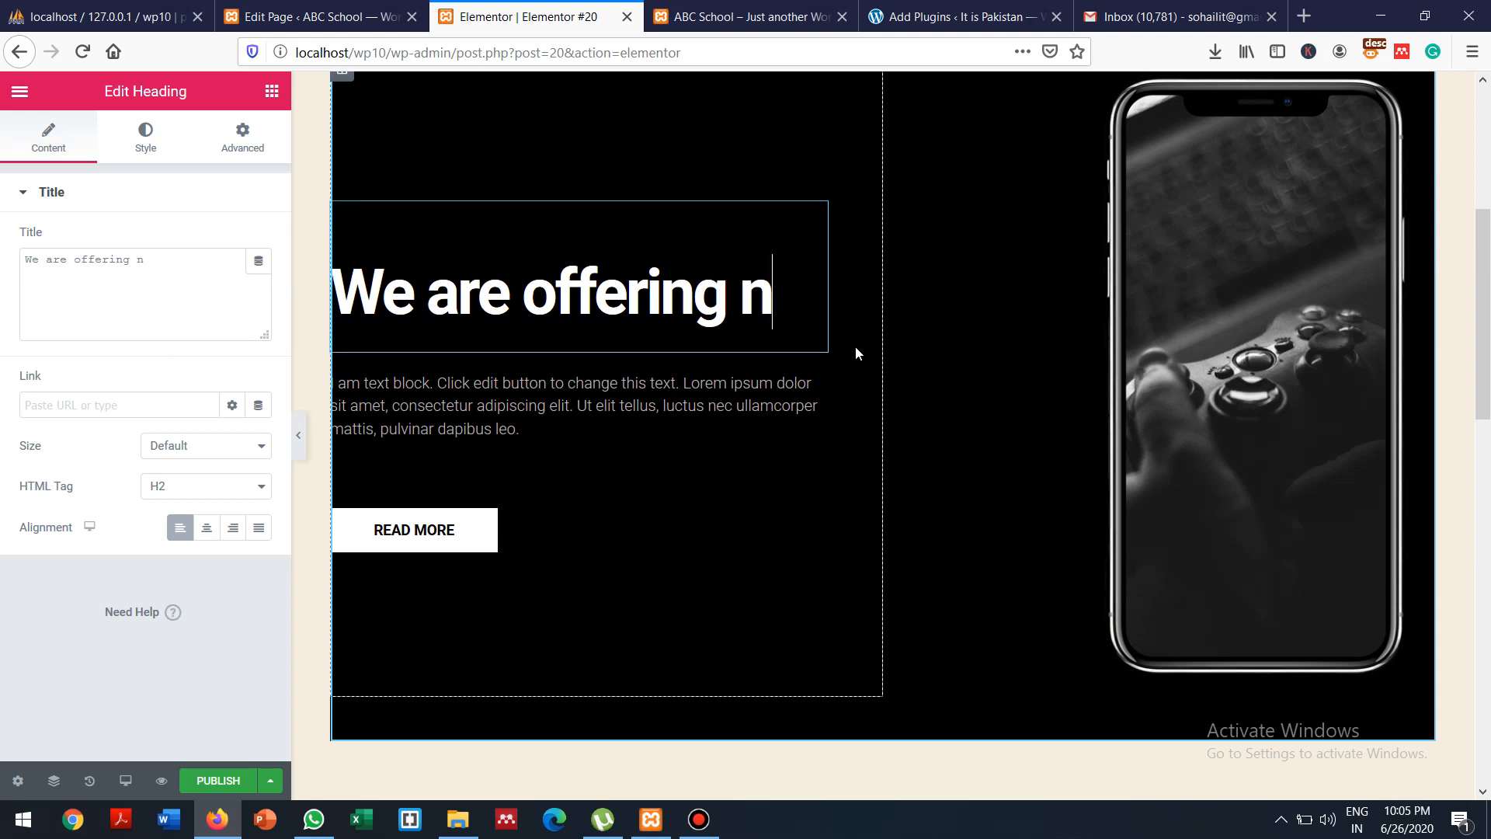
pyautogui.write('ew co')
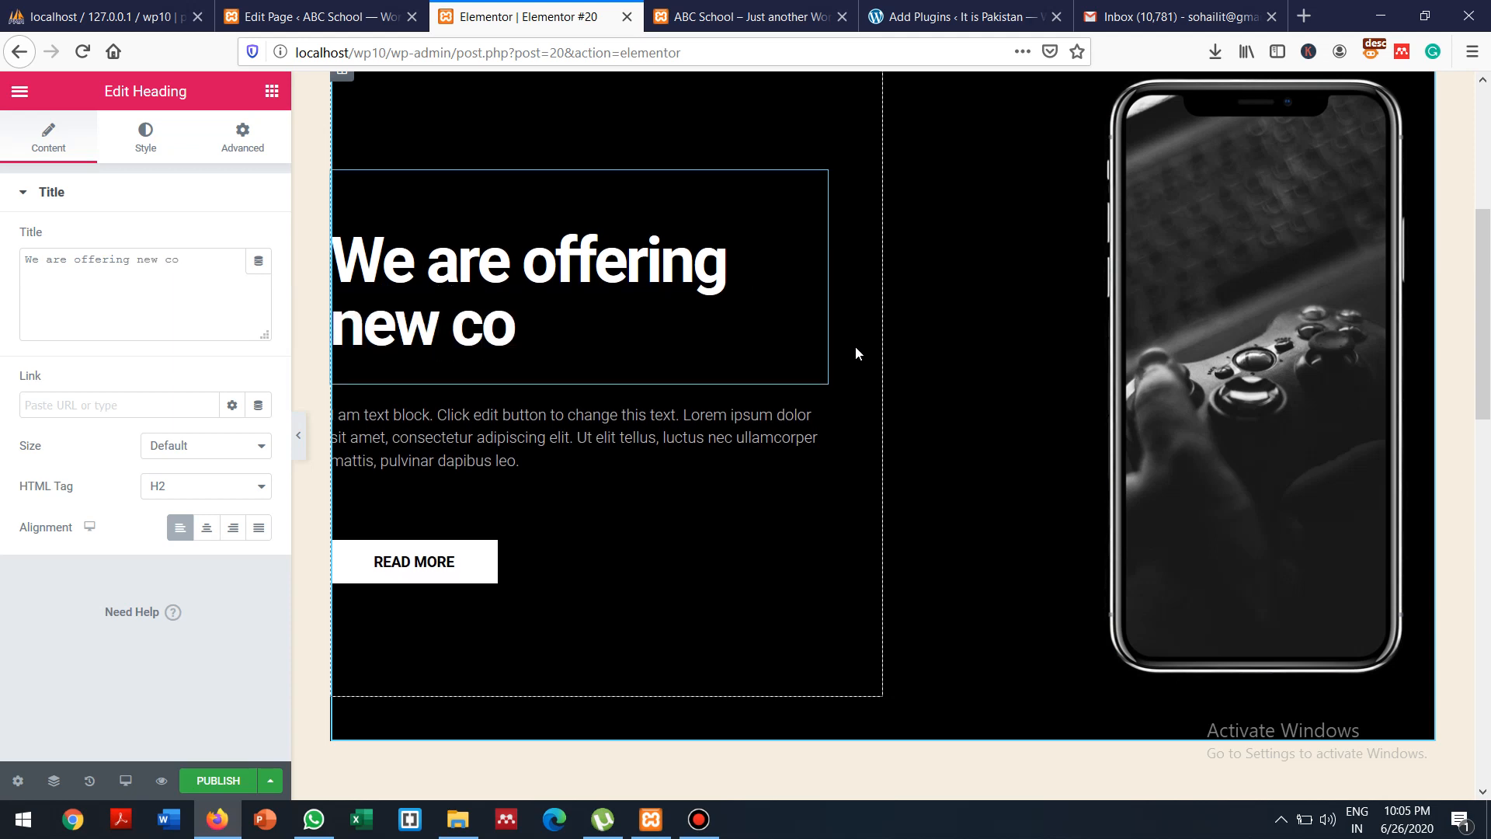
pyautogui.write('nnect')
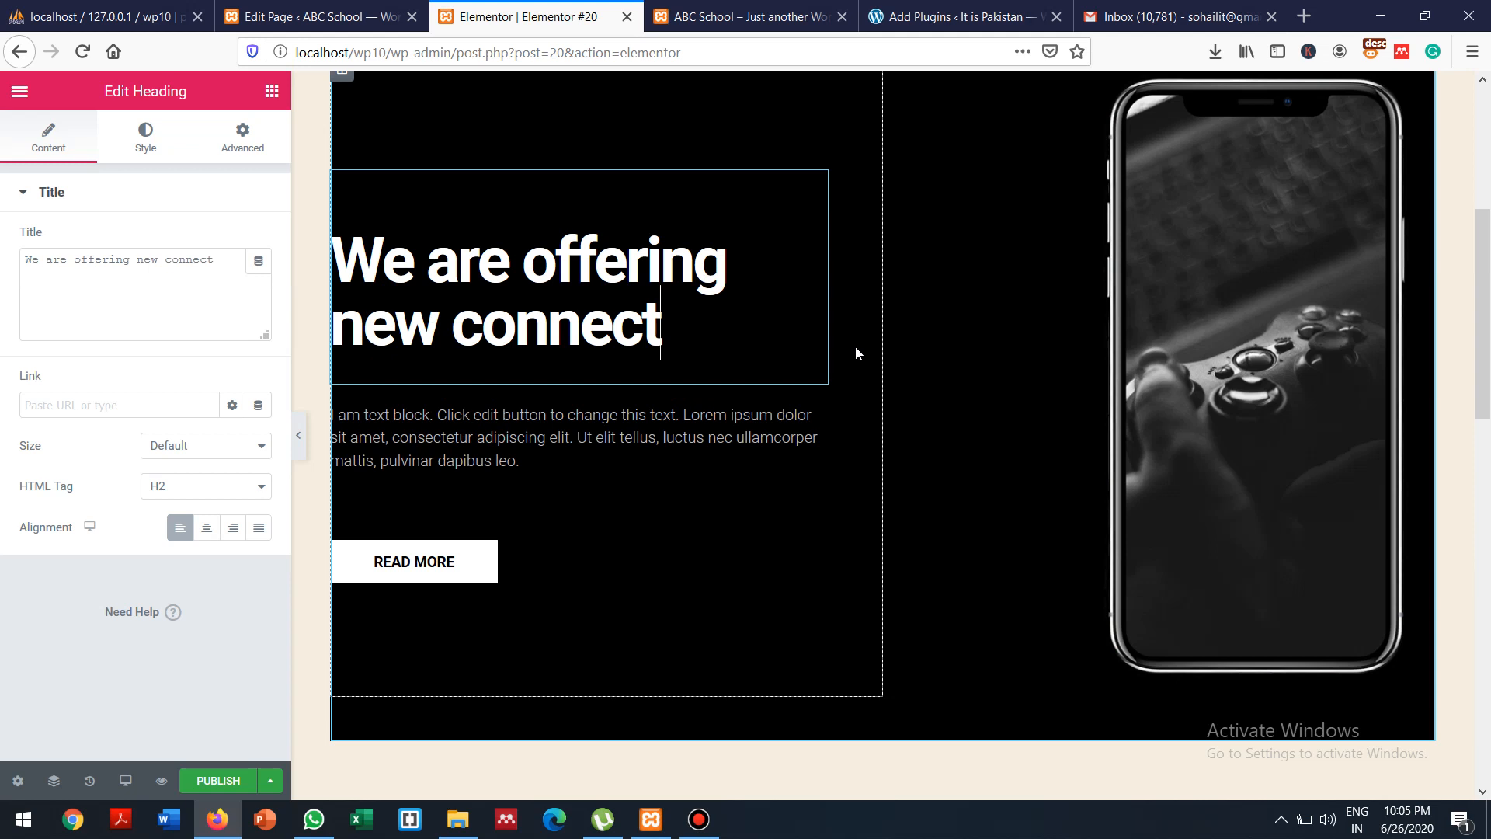
pyautogui.write('ions')
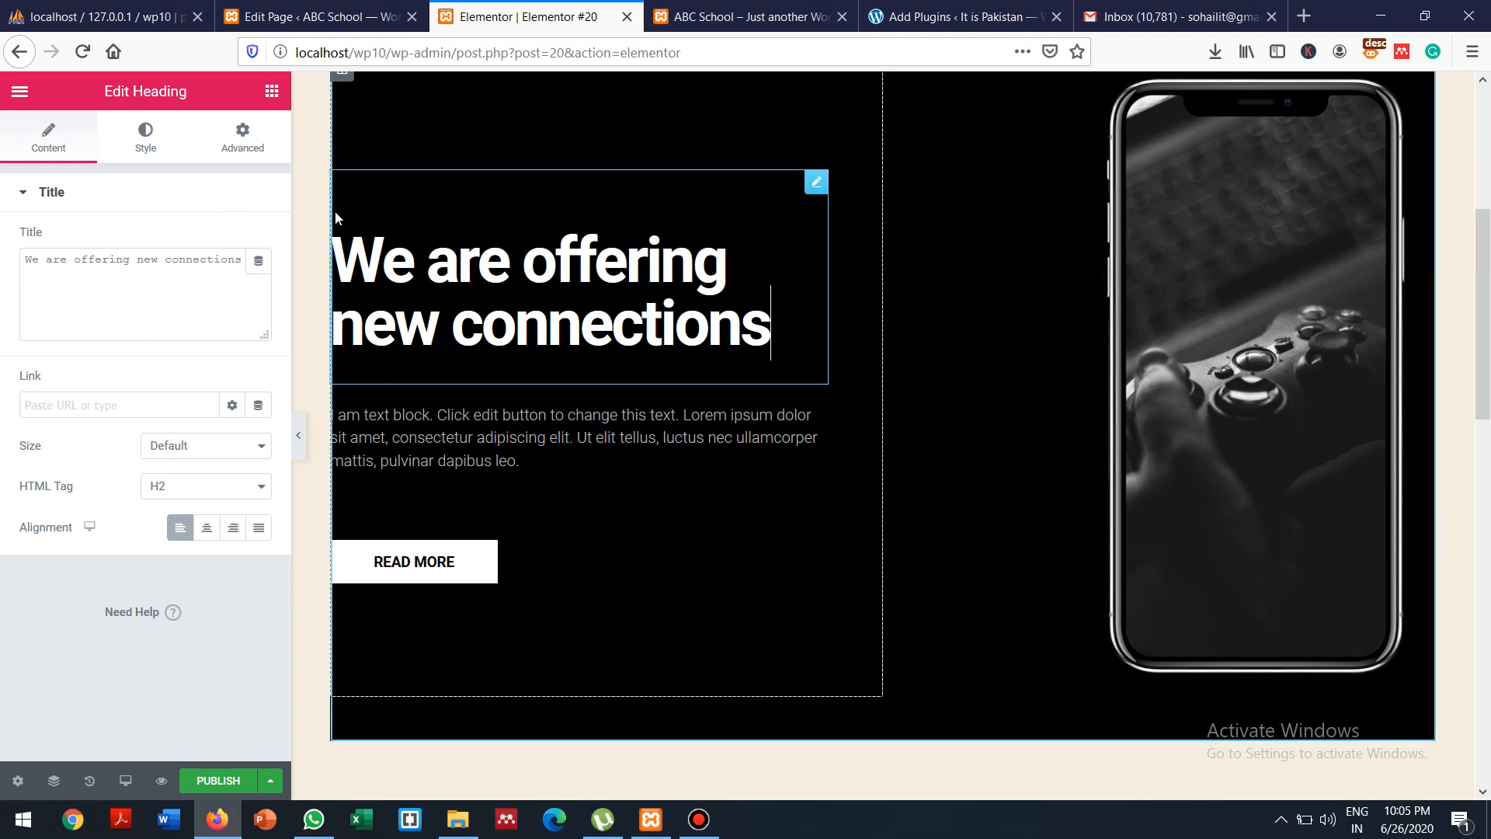
# Set the heading's text colour to light blue, #ABD6E2
pyautogui.click(152, 145)
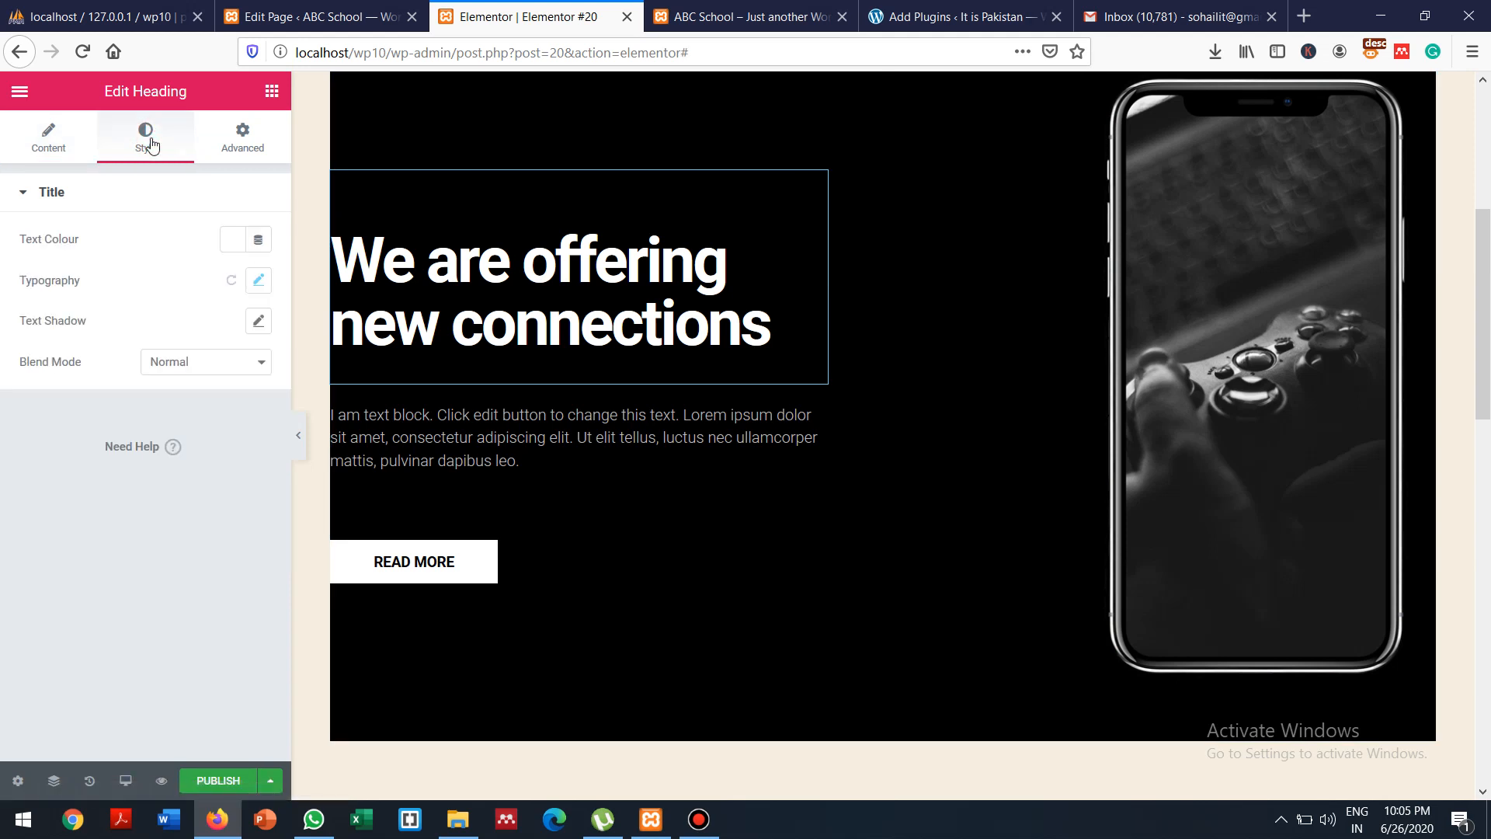
pyautogui.click(228, 240)
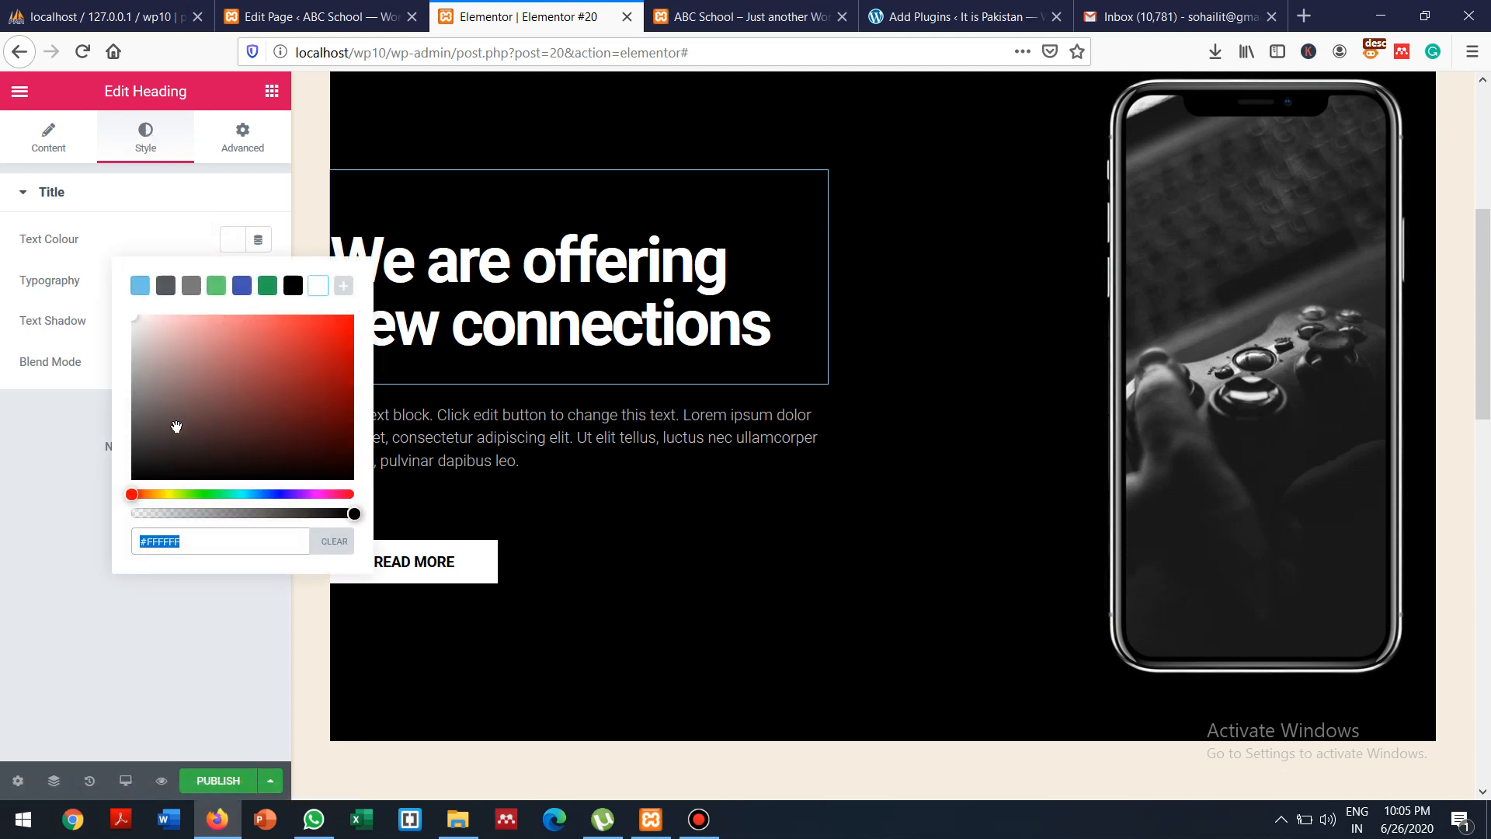
pyautogui.click(193, 452)
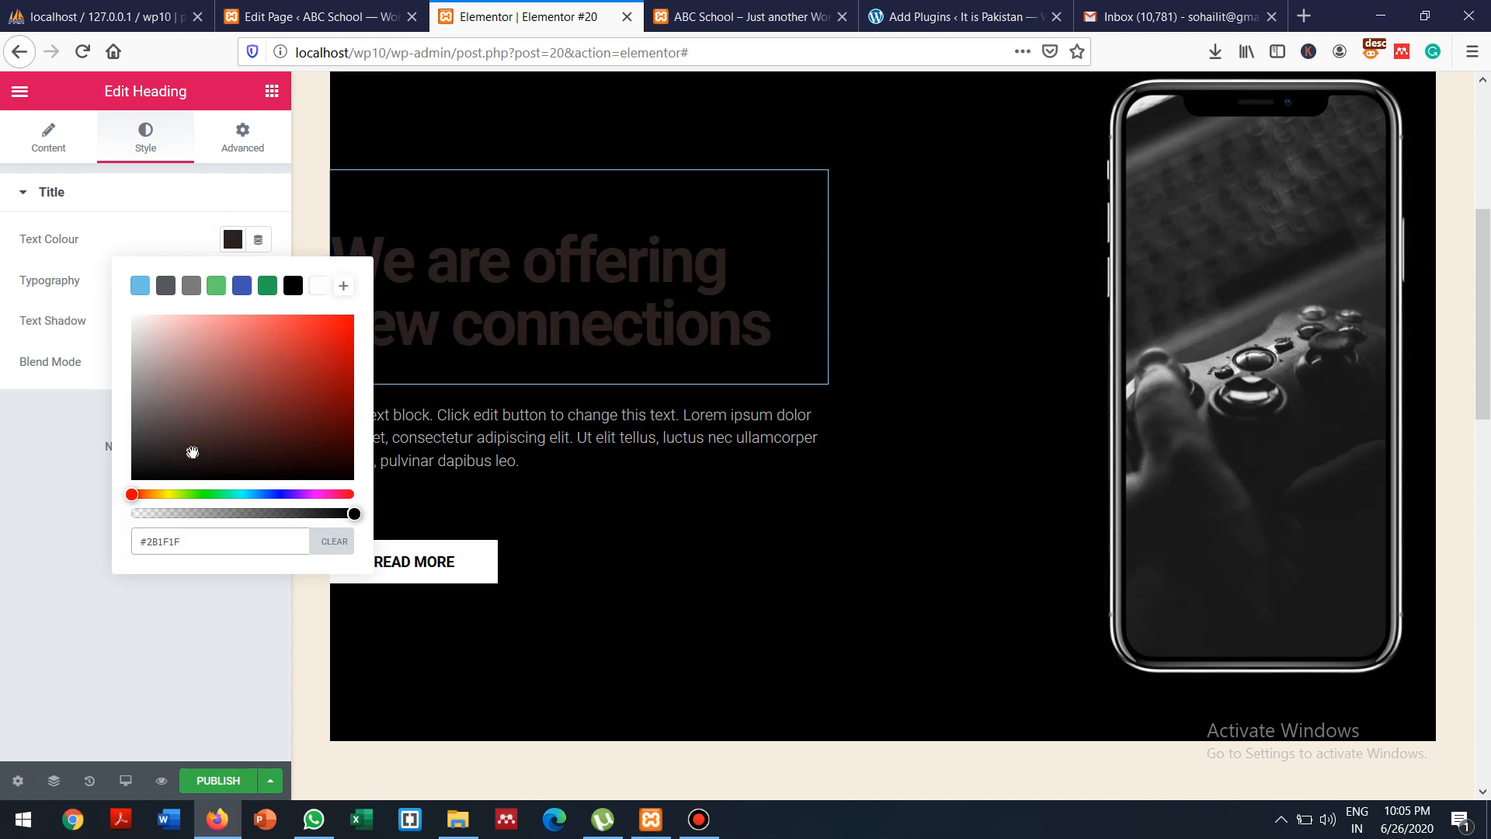
pyautogui.click(169, 494)
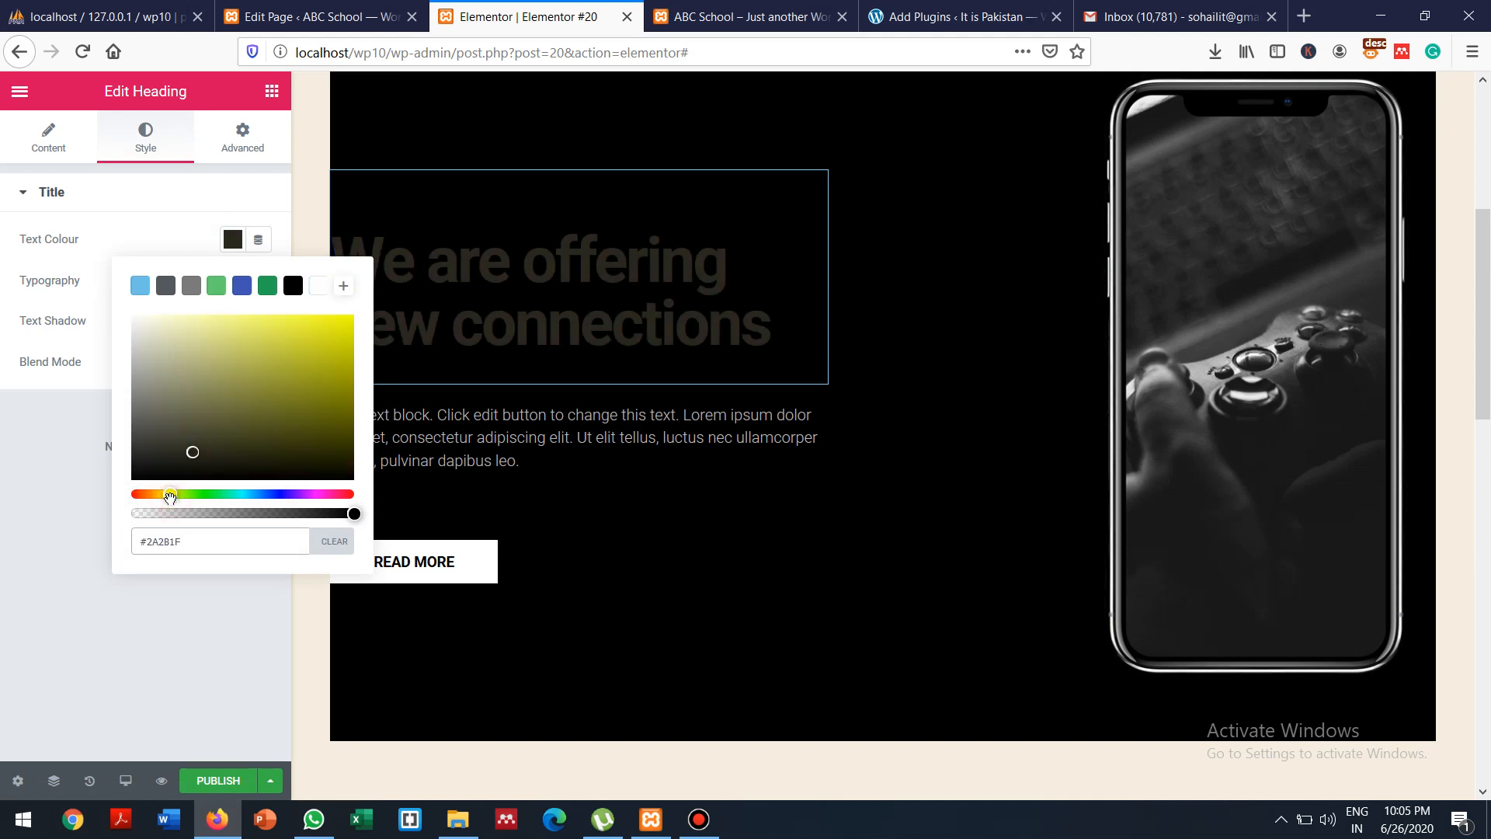
pyautogui.moveTo(173, 498); pyautogui.dragTo(249, 493)
pyautogui.click(176, 376)
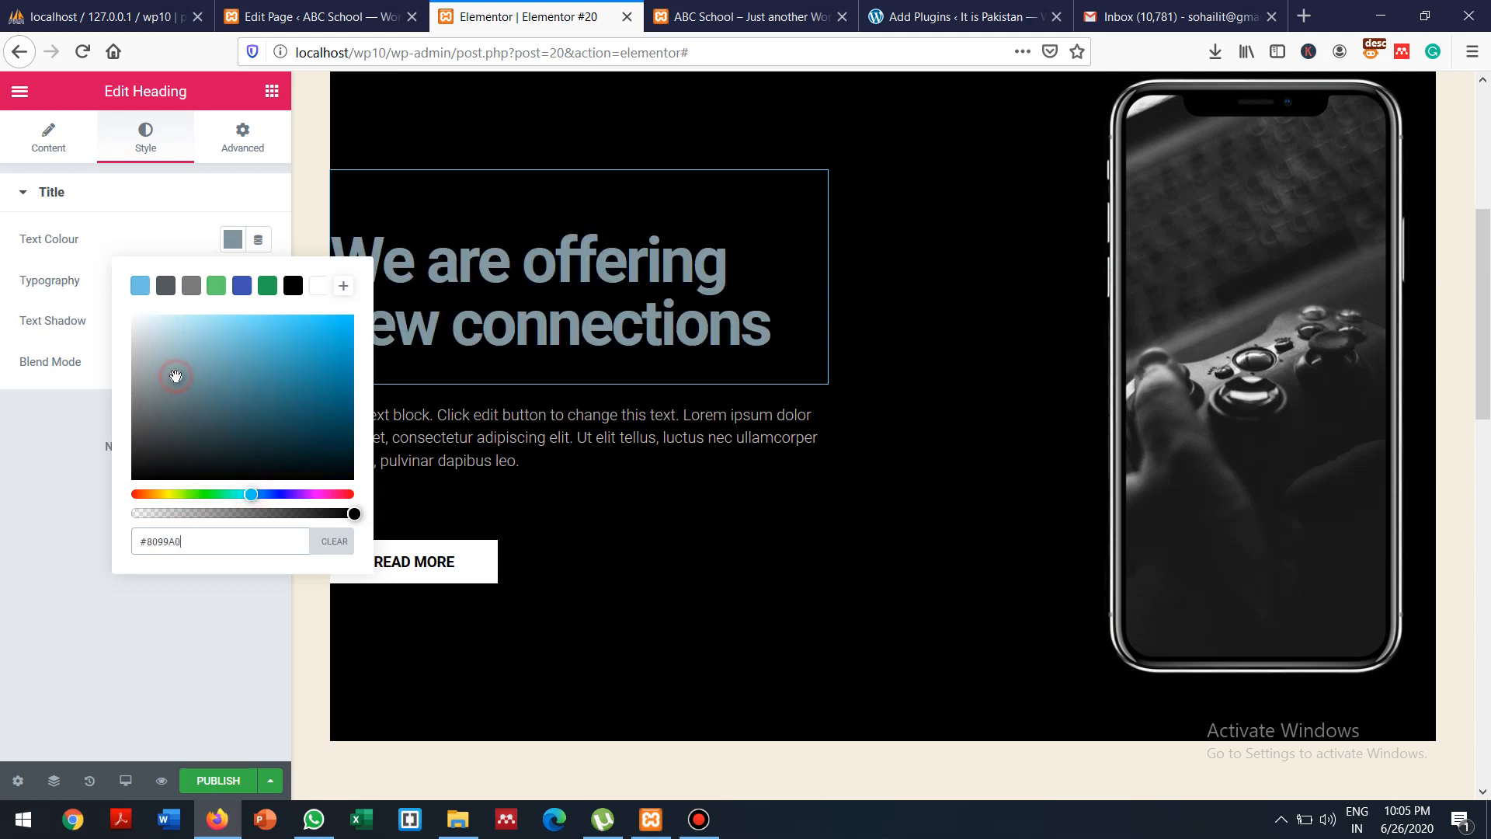
pyautogui.click(228, 372)
pyautogui.click(185, 333)
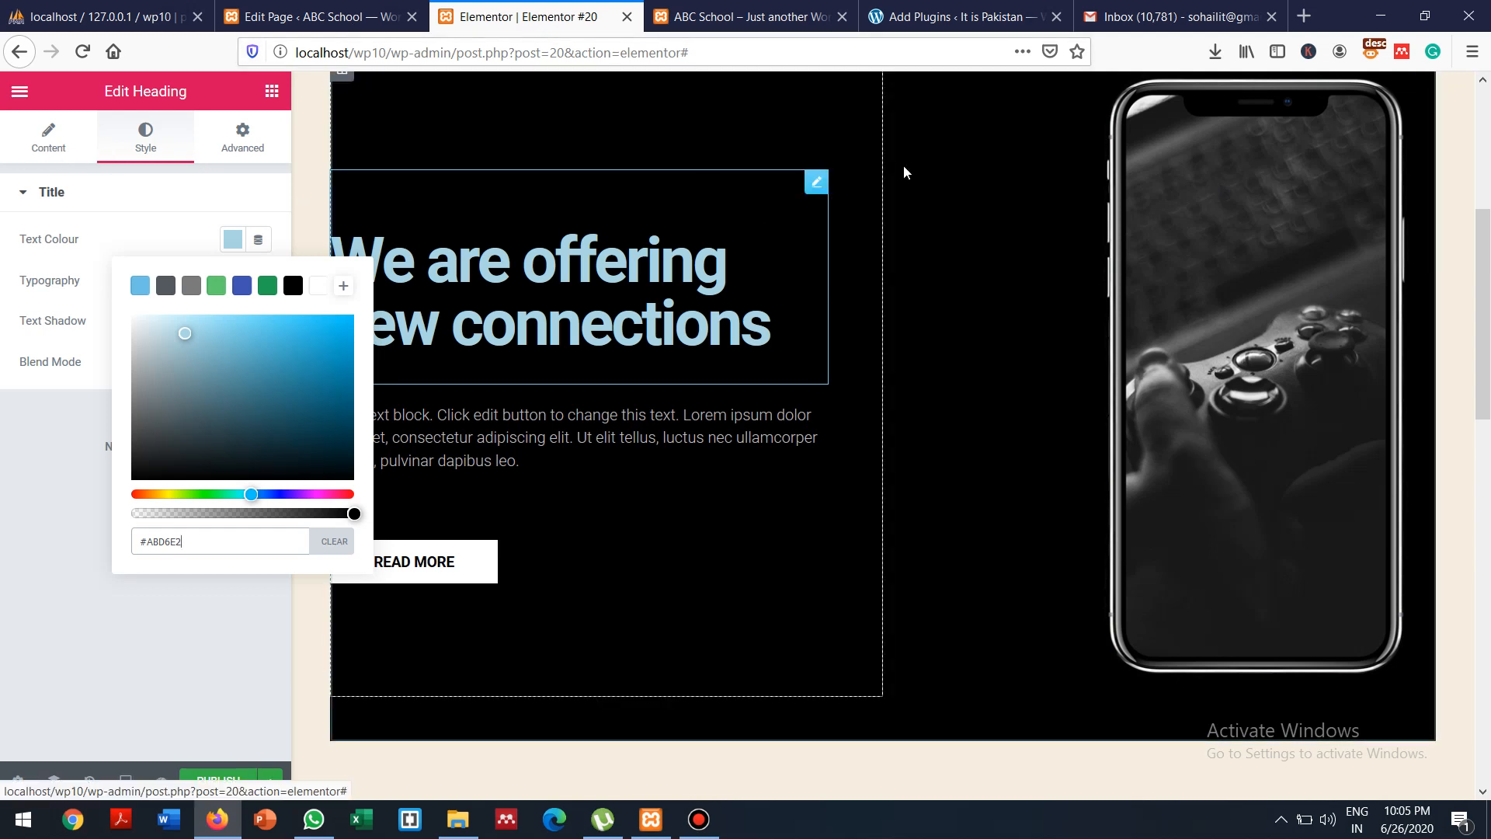
# Open the phone image's content settings and check its image, size and alignment options
pyautogui.click(1215, 236)
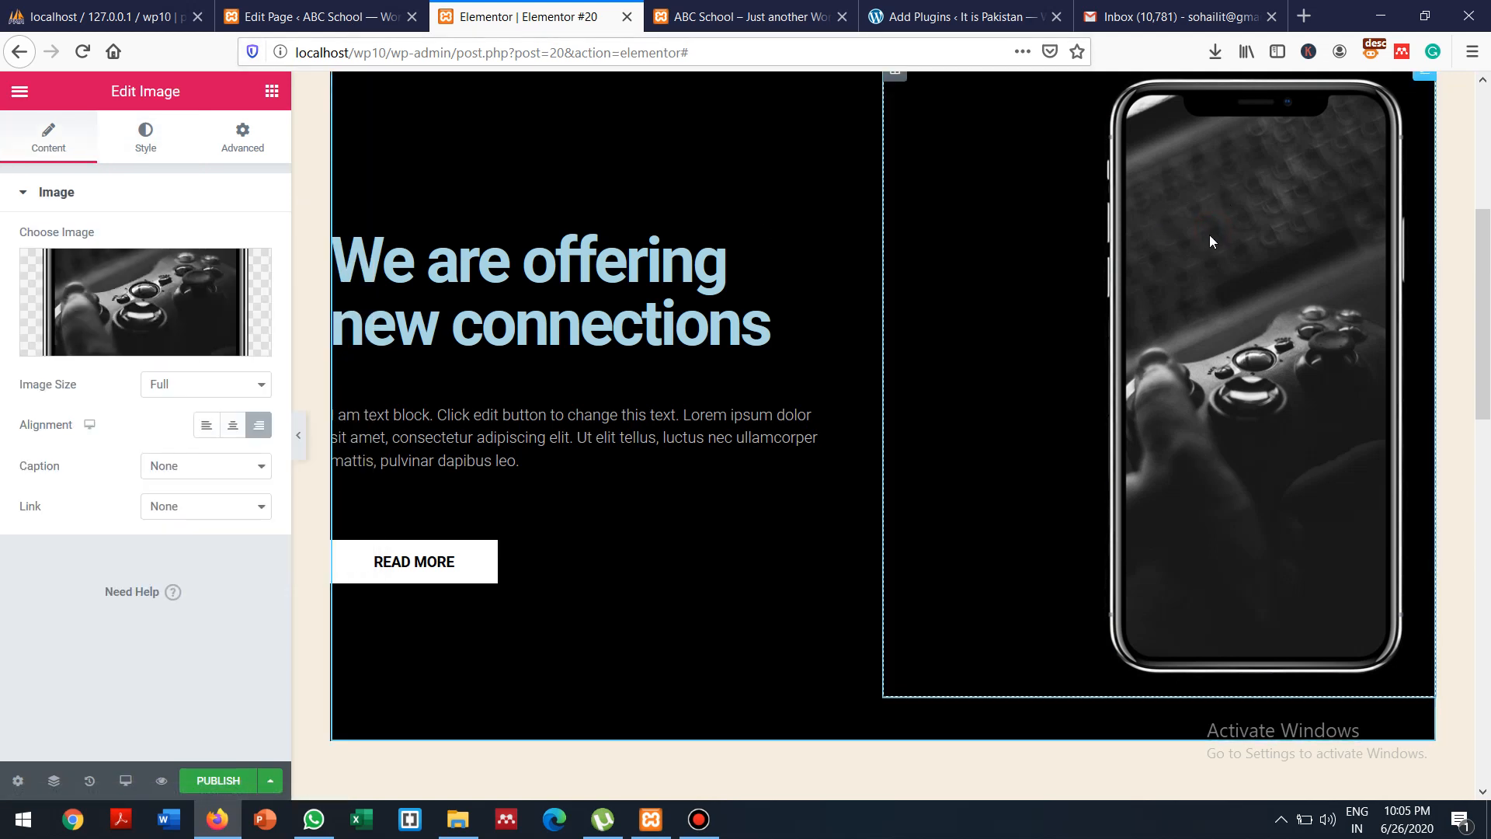
pyautogui.moveTo(133, 302)
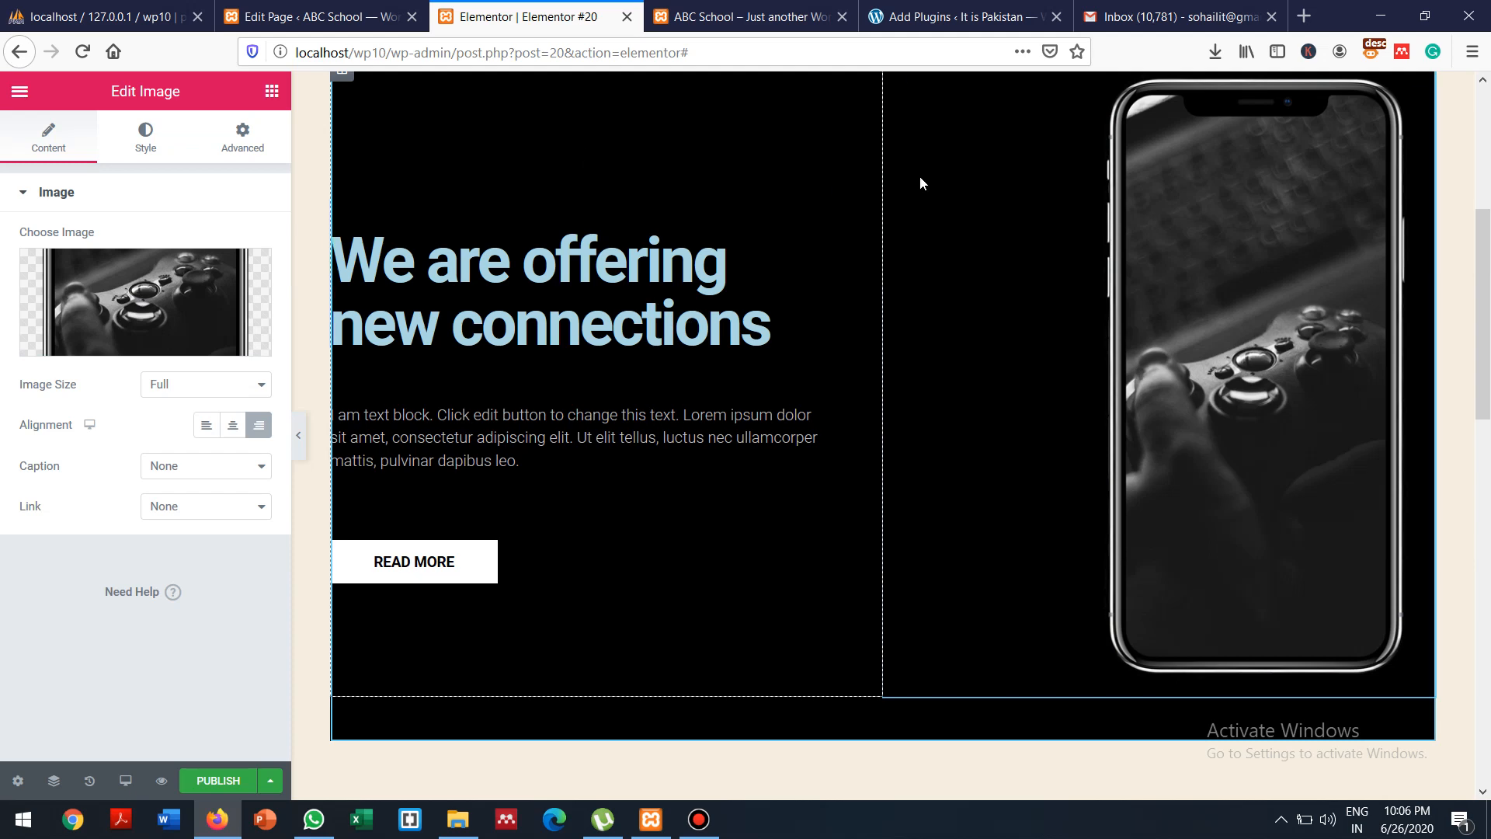
# Replace the placeholder paragraph below the heading with "MY New TExt"
pyautogui.moveTo(1483, 297); pyautogui.dragTo(1476, 253)
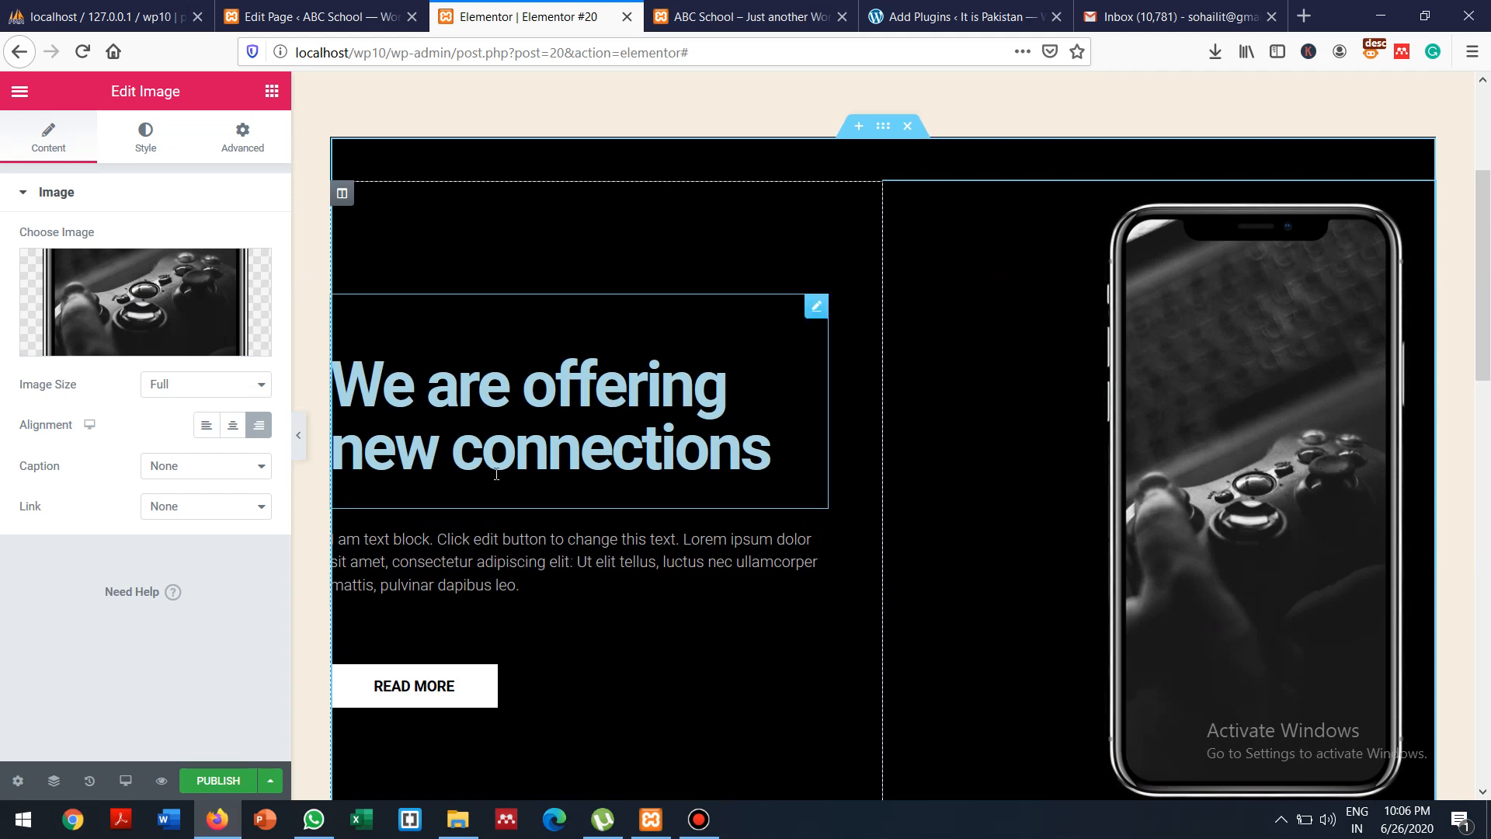
pyautogui.click(550, 569)
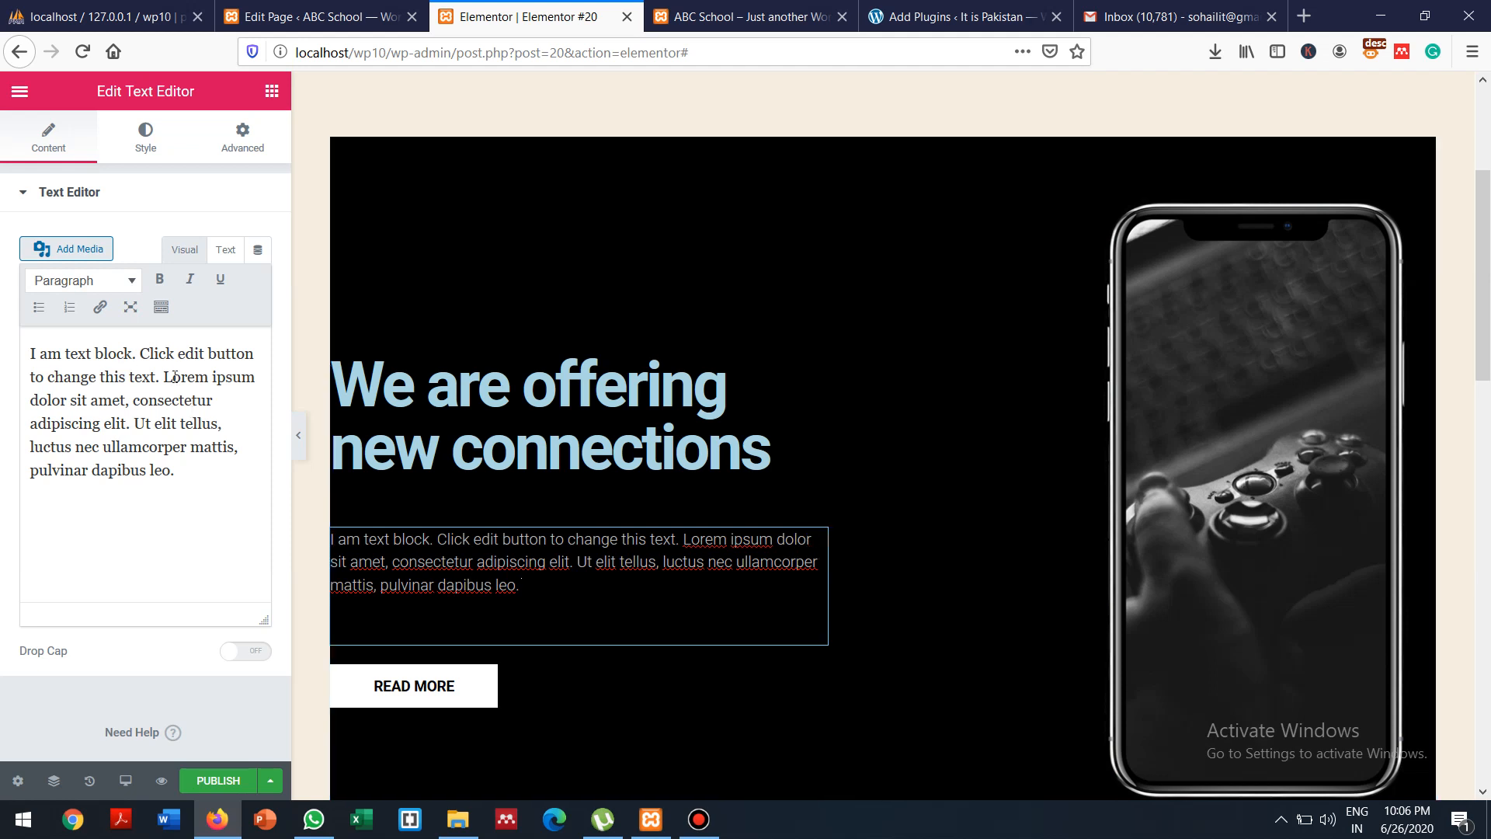
pyautogui.moveTo(187, 474); pyautogui.dragTo(29, 346)
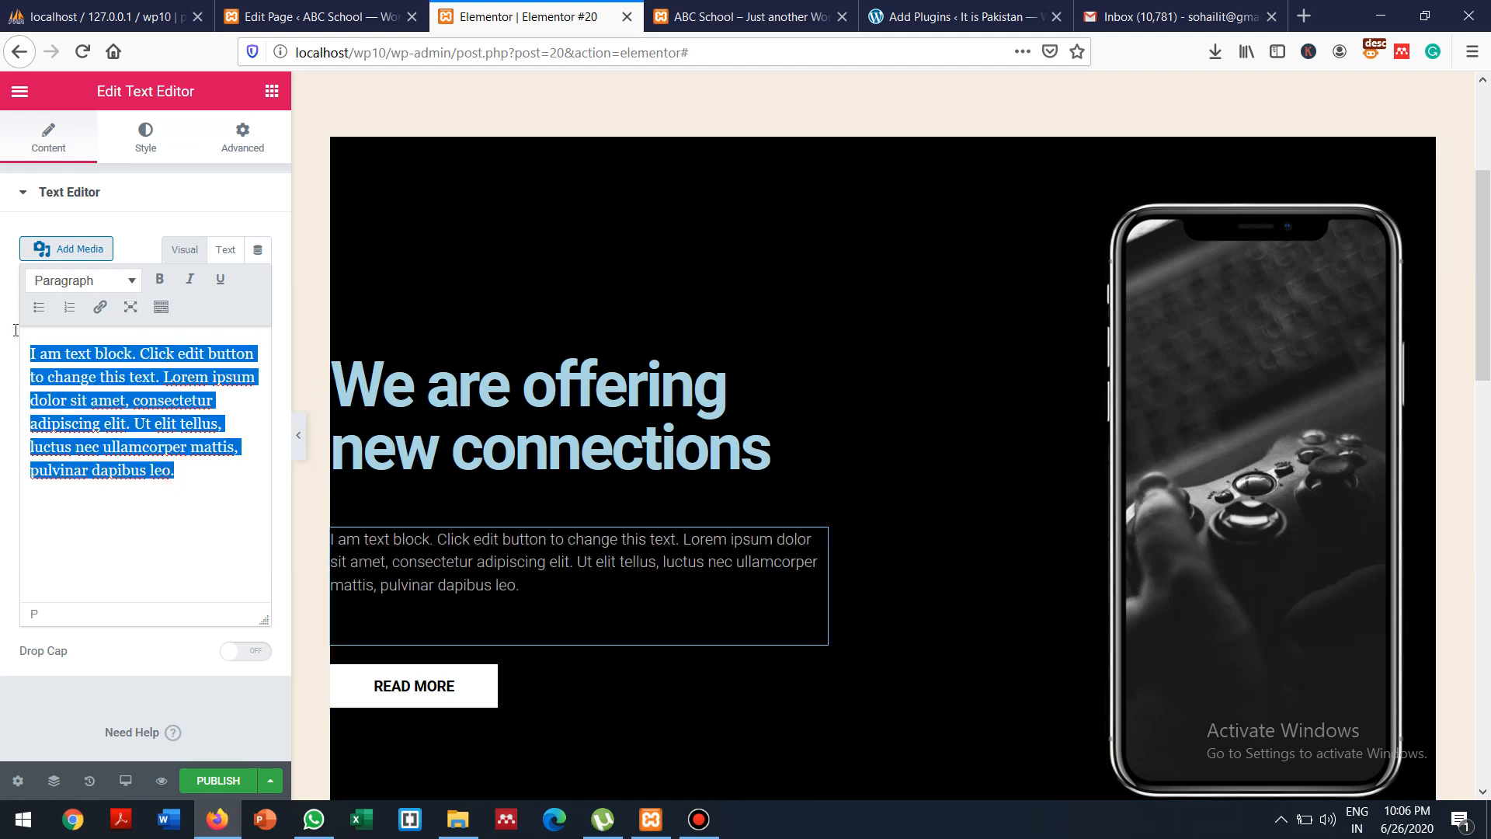
pyautogui.write('MY ')
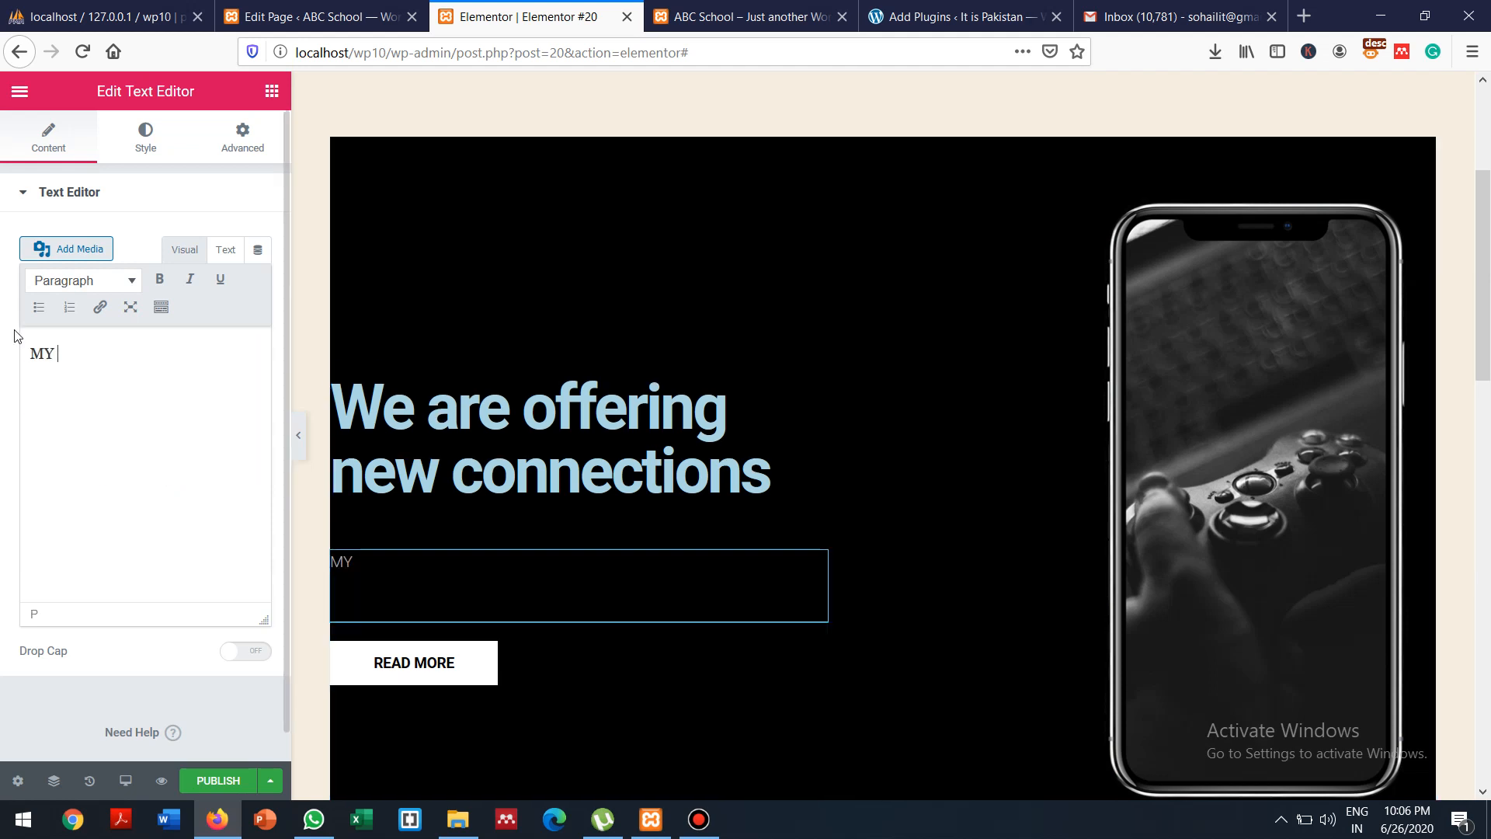
pyautogui.write('New TExt')
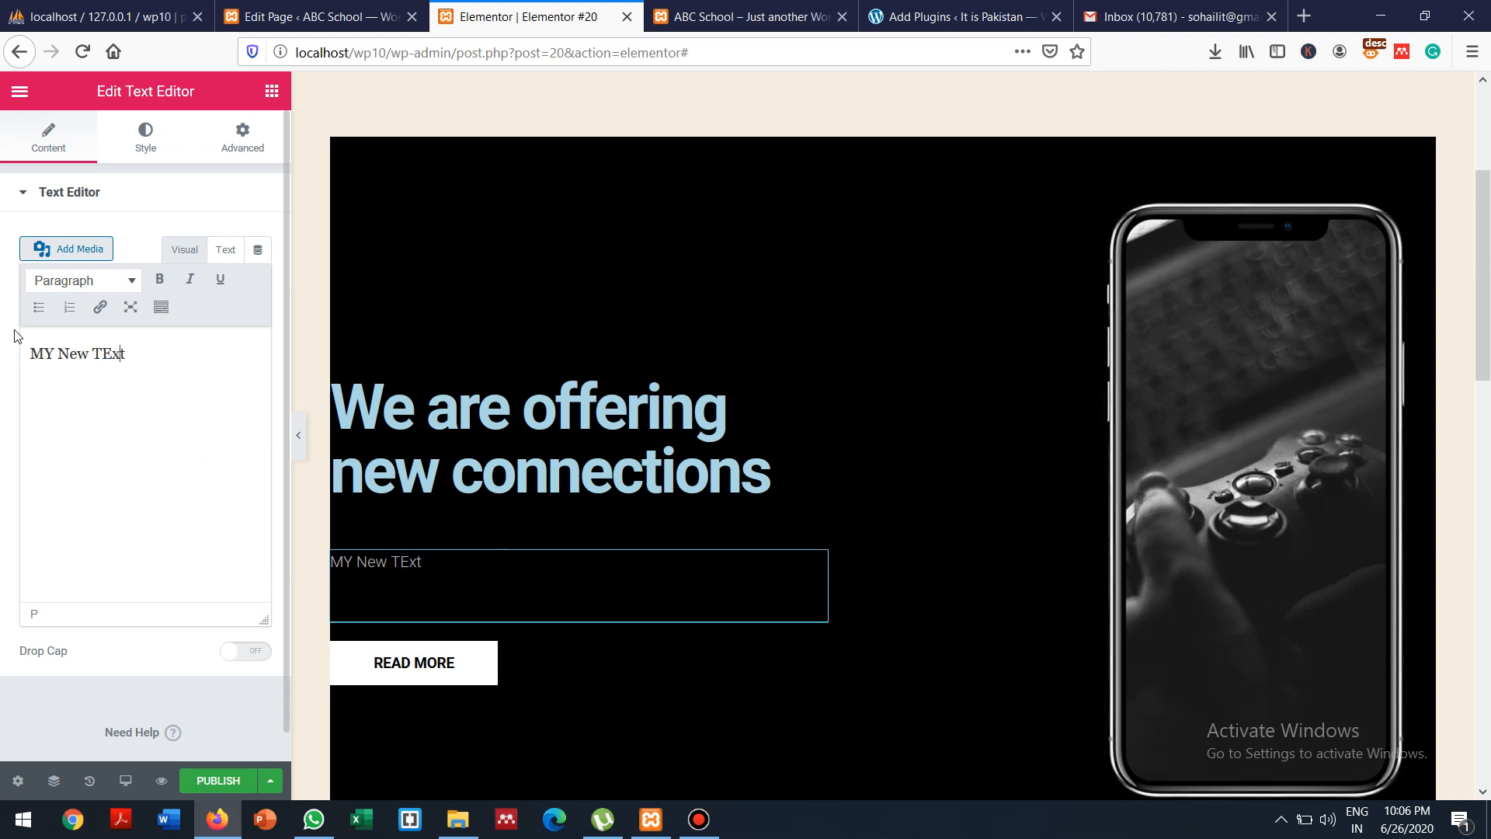
# Correct the capitalization of the paragraph below the heading to "MY New TEXT"
pyautogui.click(437, 561)
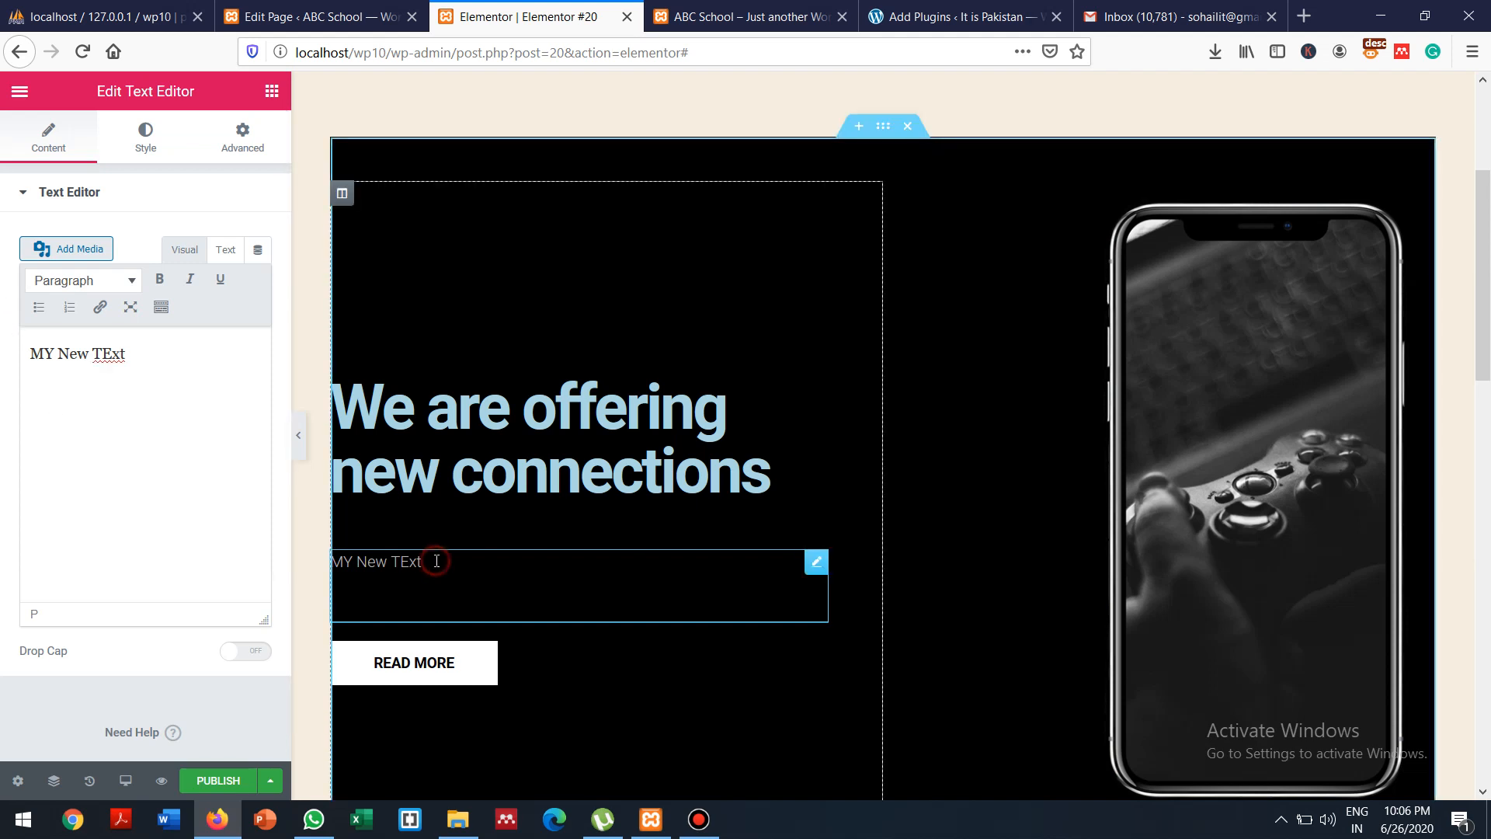
pyautogui.click(140, 350)
pyautogui.press('BackSpace')
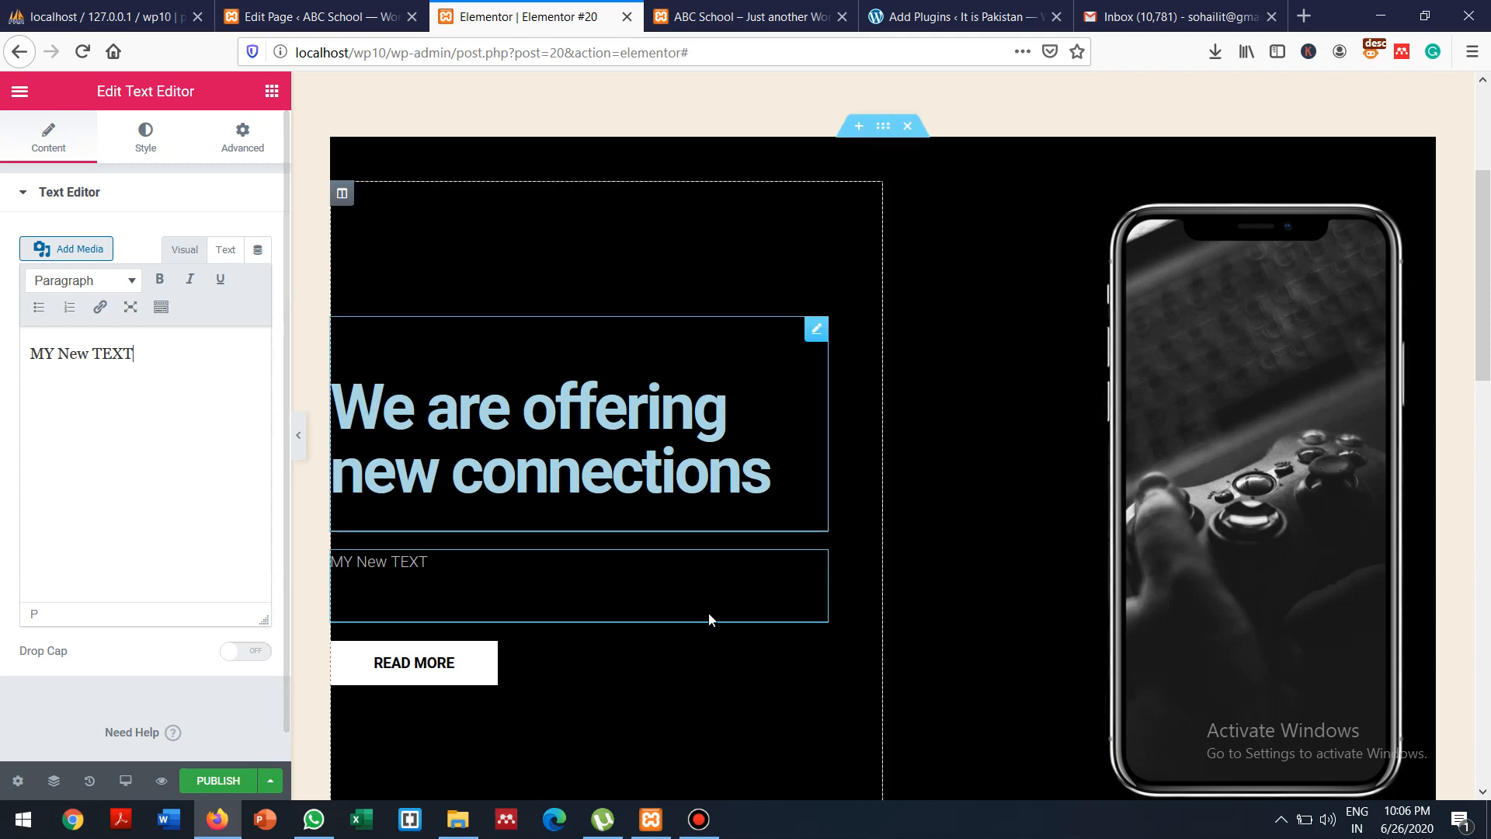
# Try to delete the "MY New TEXT" paragraph's wording directly on the page canvas
pyautogui.moveTo(1489, 315); pyautogui.dragTo(1441, 346)
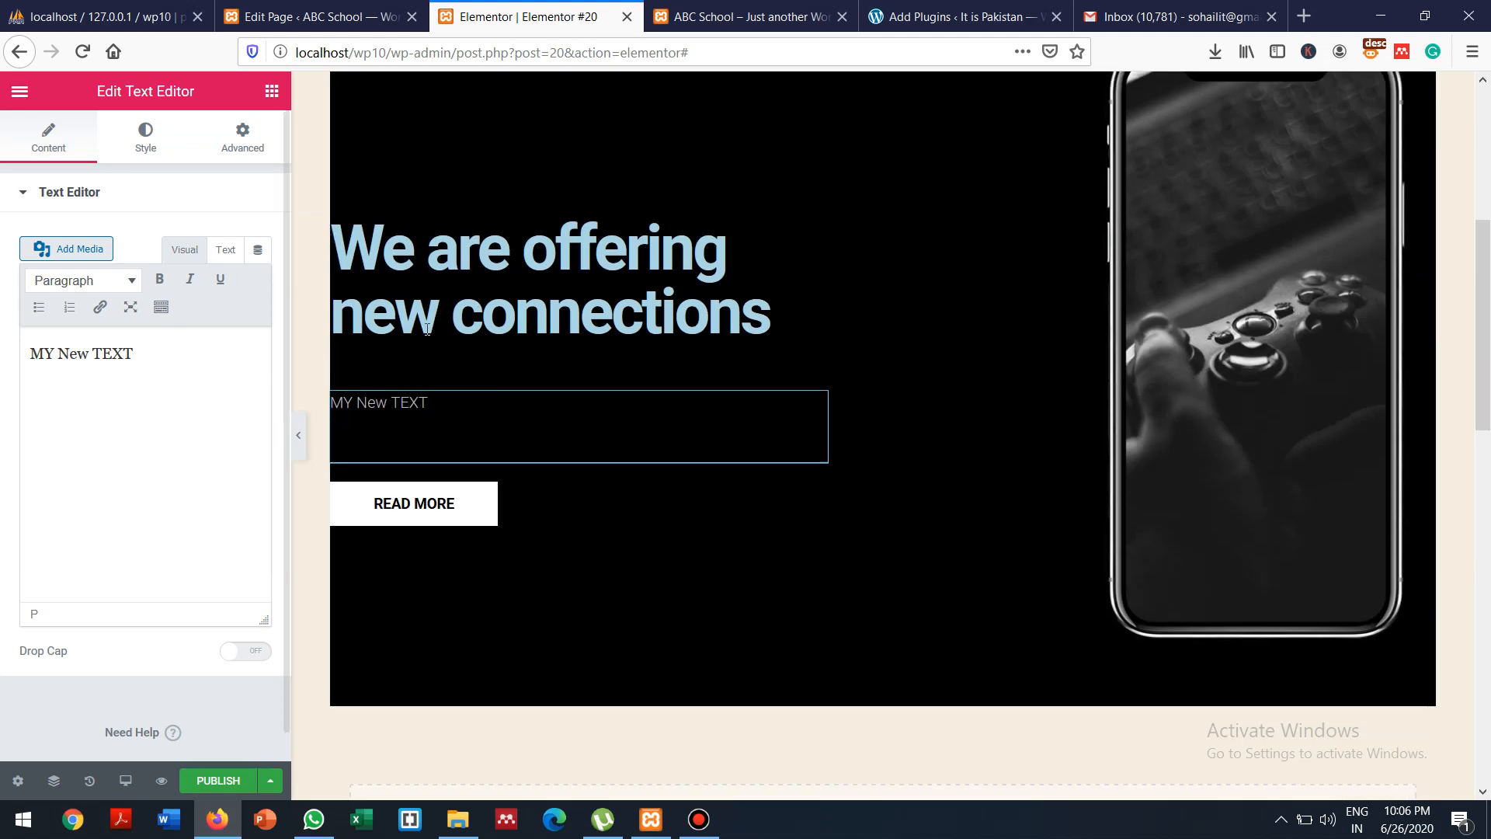
pyautogui.click(444, 399)
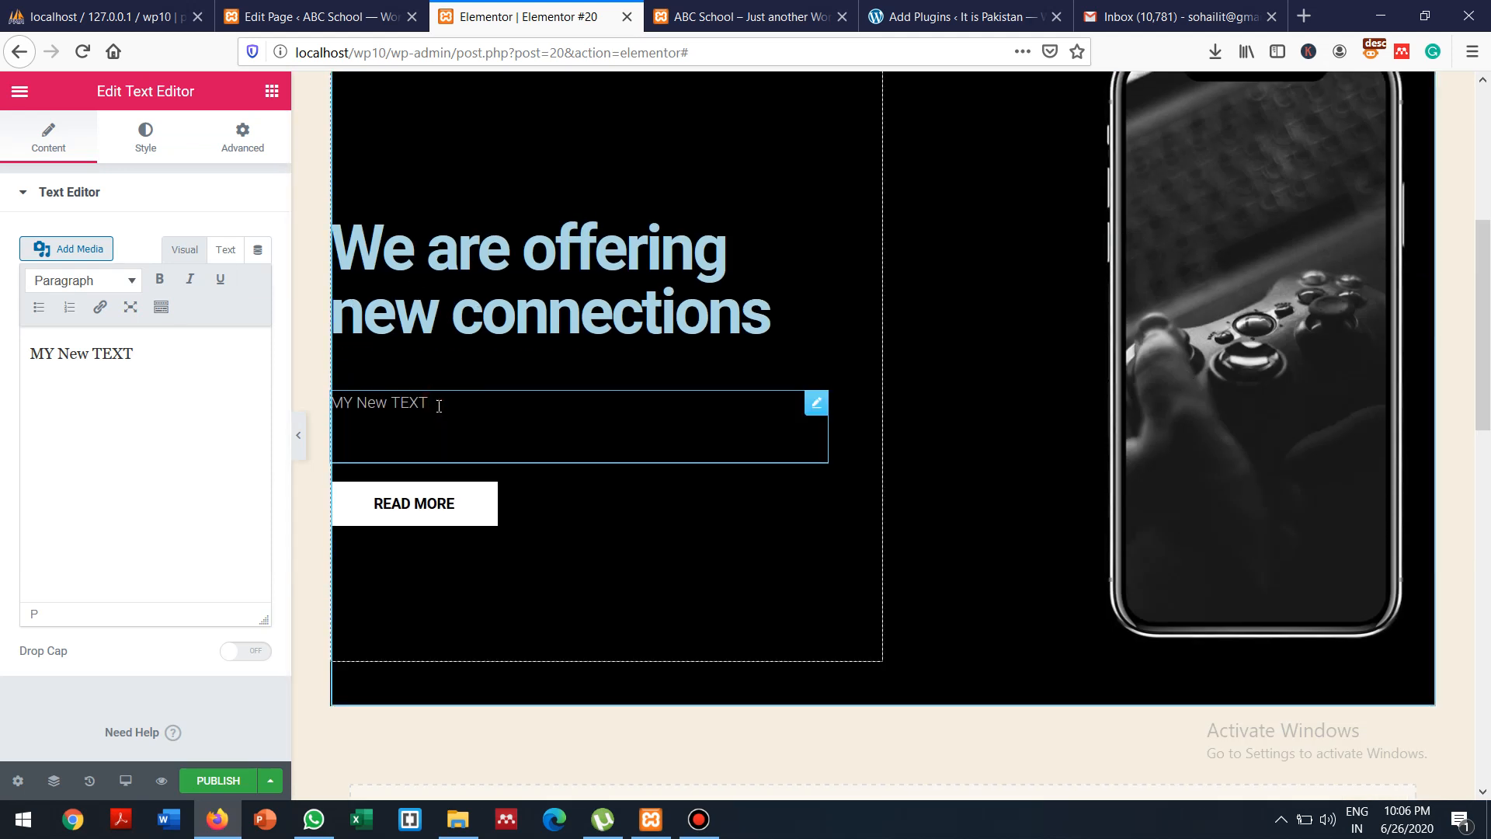
pyautogui.moveTo(438, 404); pyautogui.dragTo(310, 405)
pyautogui.press('Delete')
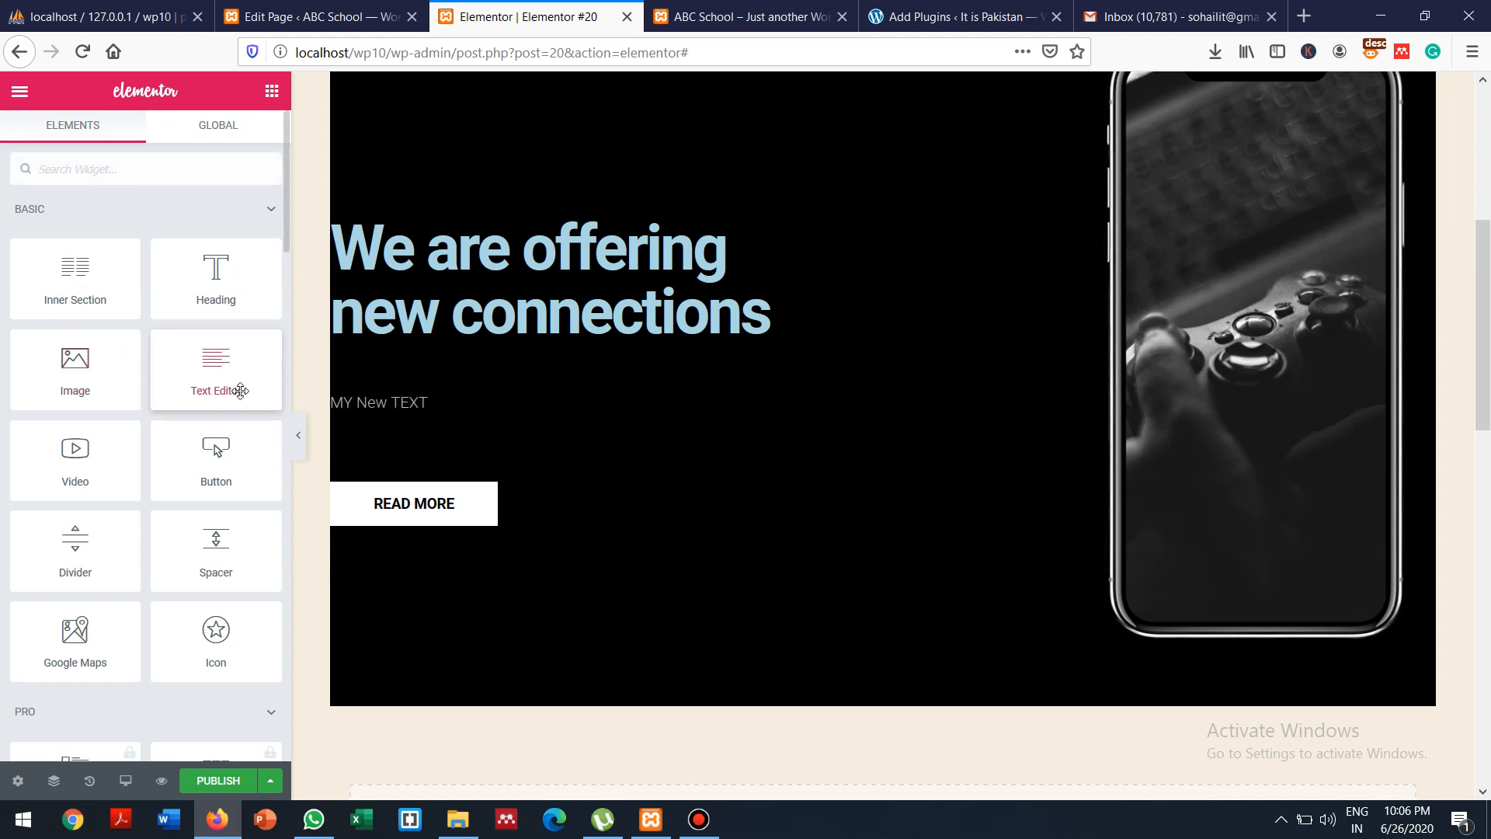
# Replace the paragraph below the heading with "Something interesting is coming your way." and correct its misspelled first word
pyautogui.click(430, 413)
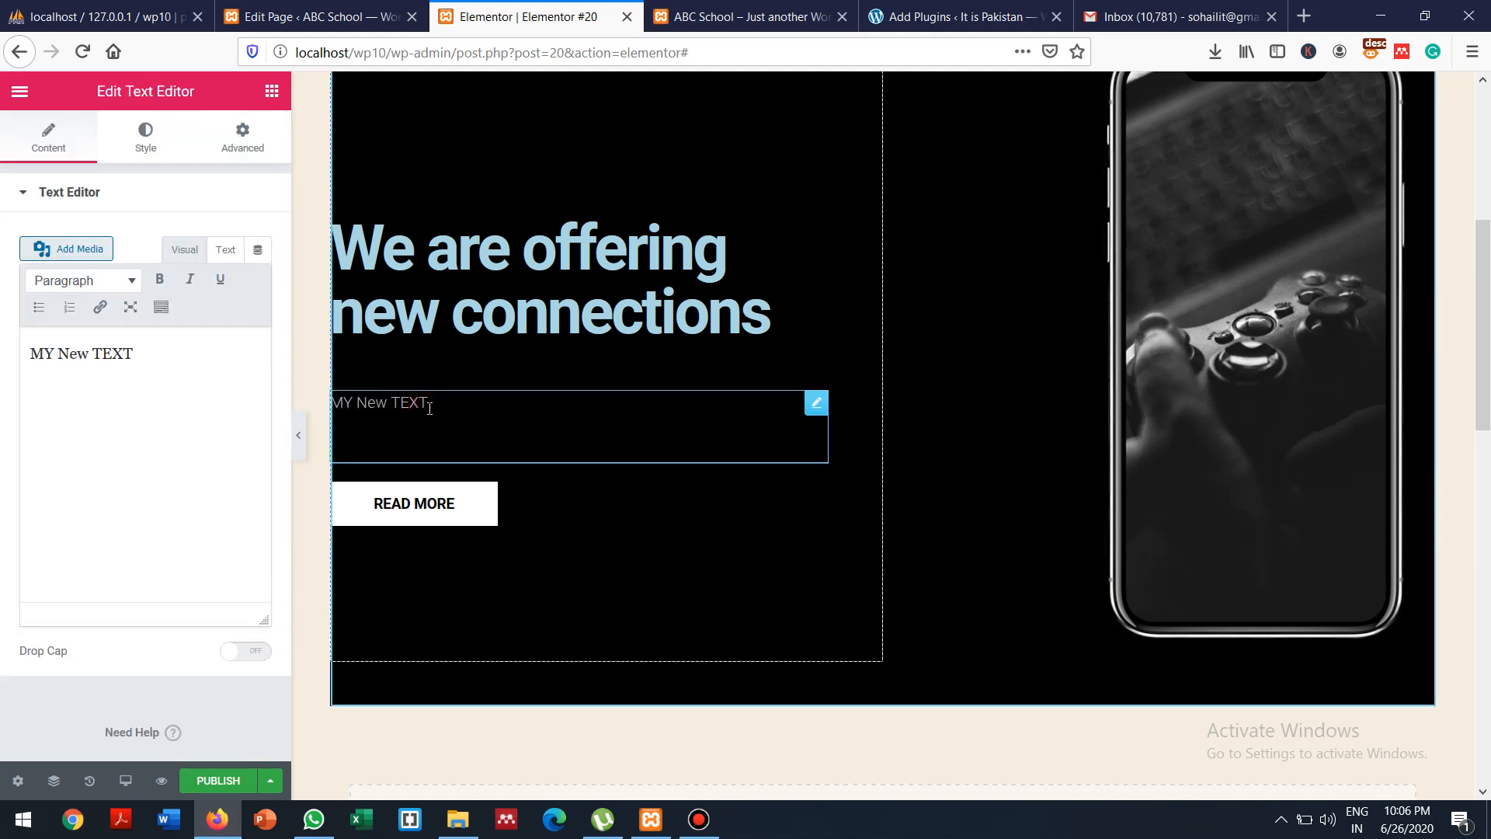
pyautogui.click(165, 352)
pyautogui.press('BackSpace')
pyautogui.press('BackSpace')
pyautogui.press('BackSpace')
pyautogui.press('BackSpace')
pyautogui.press('BackSpace')
pyautogui.press('BackSpace')
pyautogui.press('BackSpace')
pyautogui.press('BackSpace')
pyautogui.press('BackSpace')
pyautogui.press('BackSpace')
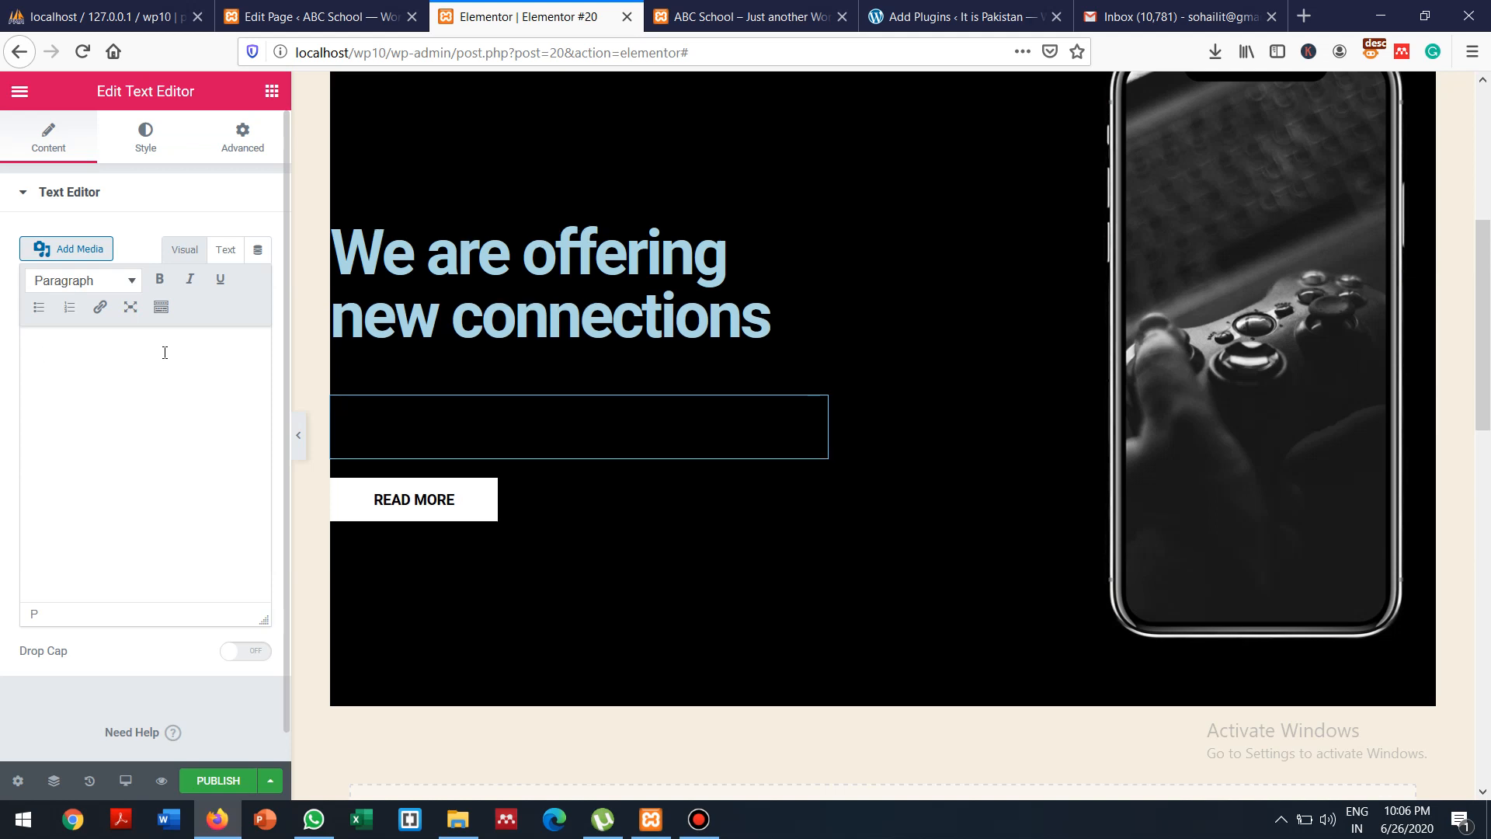
pyautogui.write('SO')
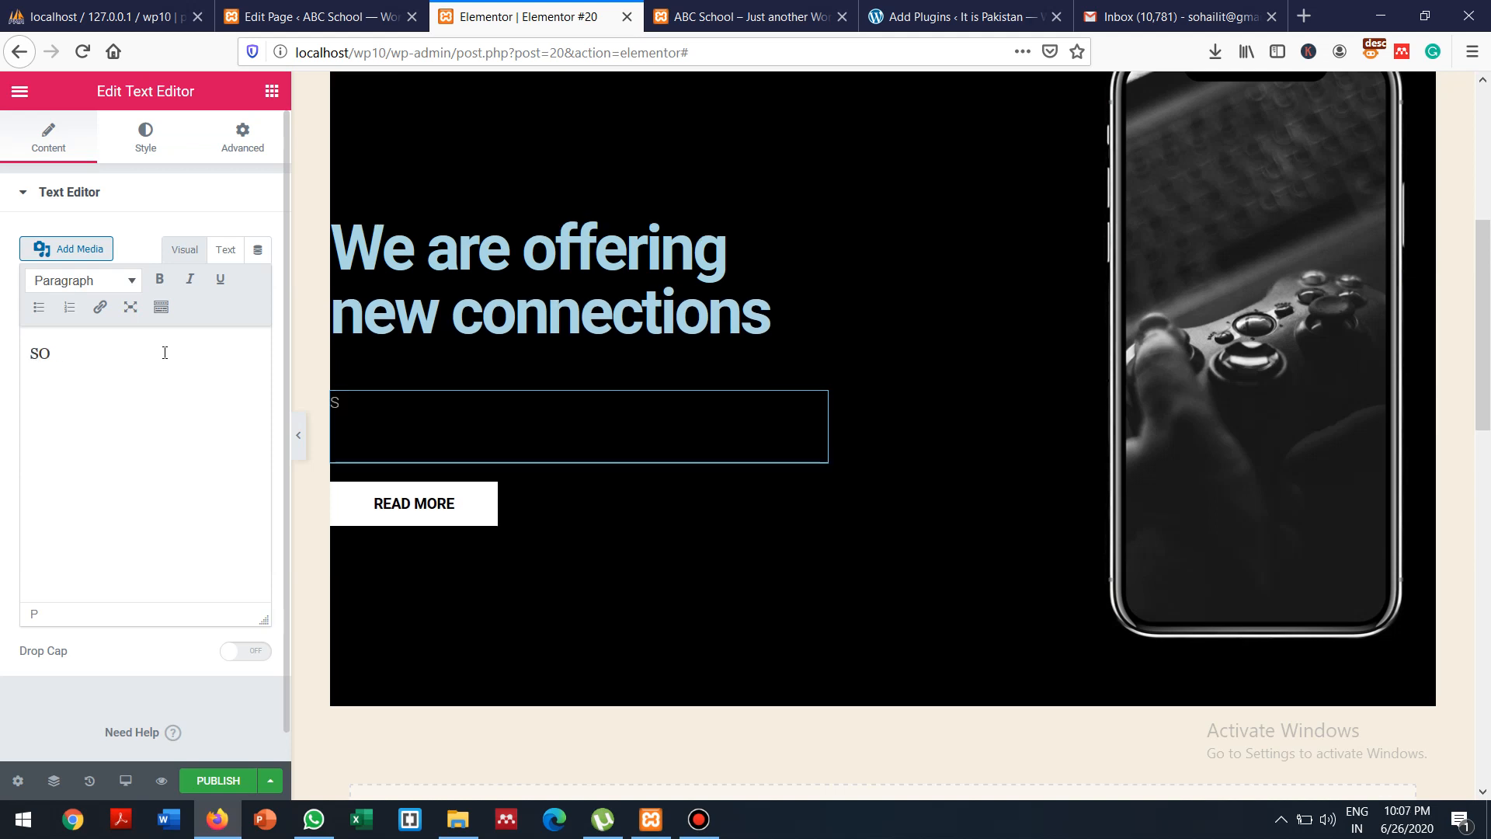
pyautogui.write('m')
pyautogui.press('BackSpace')
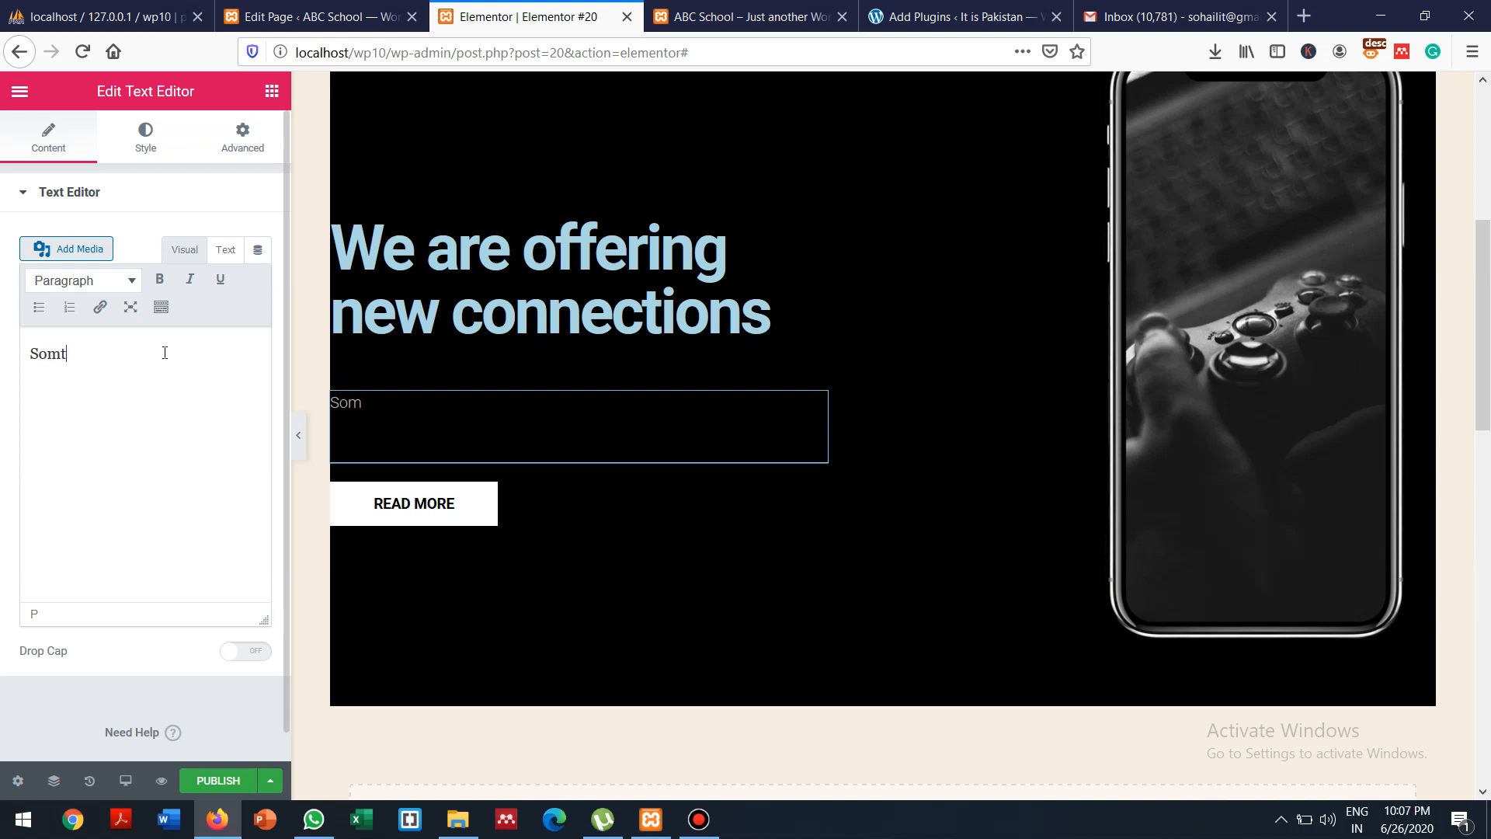
pyautogui.write('mthing int')
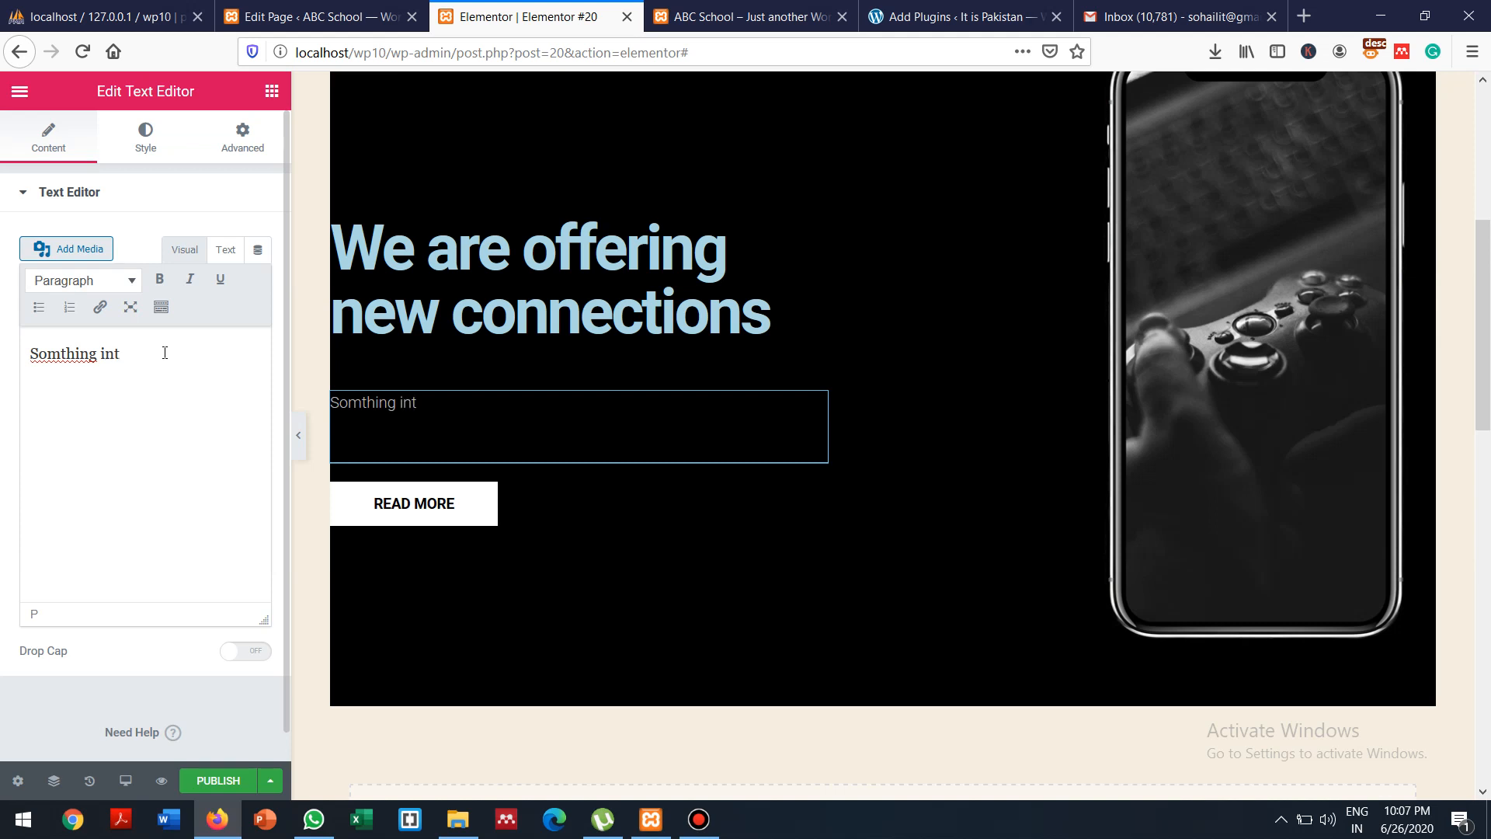
pyautogui.write('eresting is coming your')
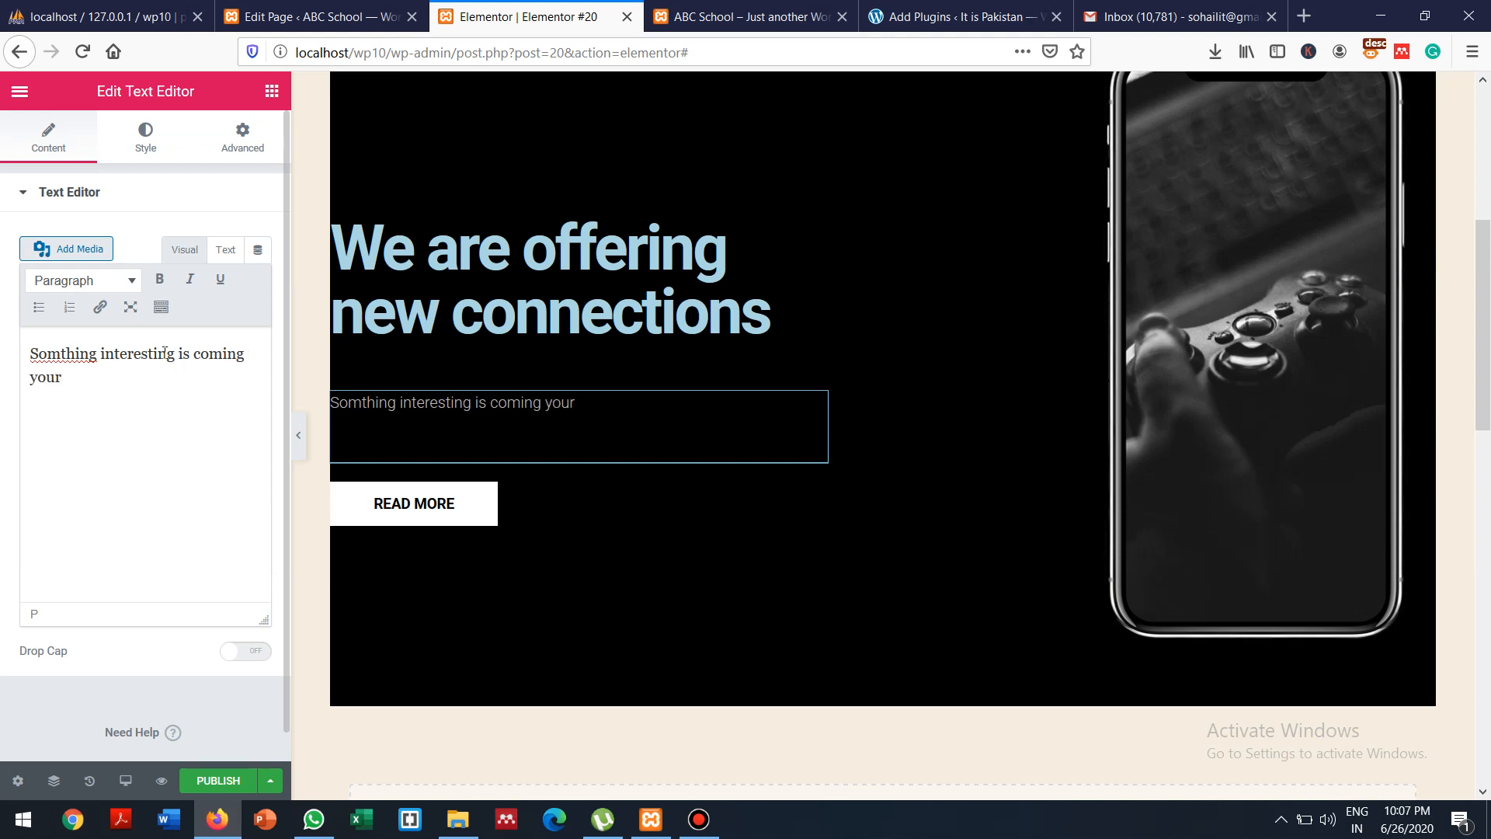
pyautogui.write(' way.')
pyautogui.rightClick(70, 351)
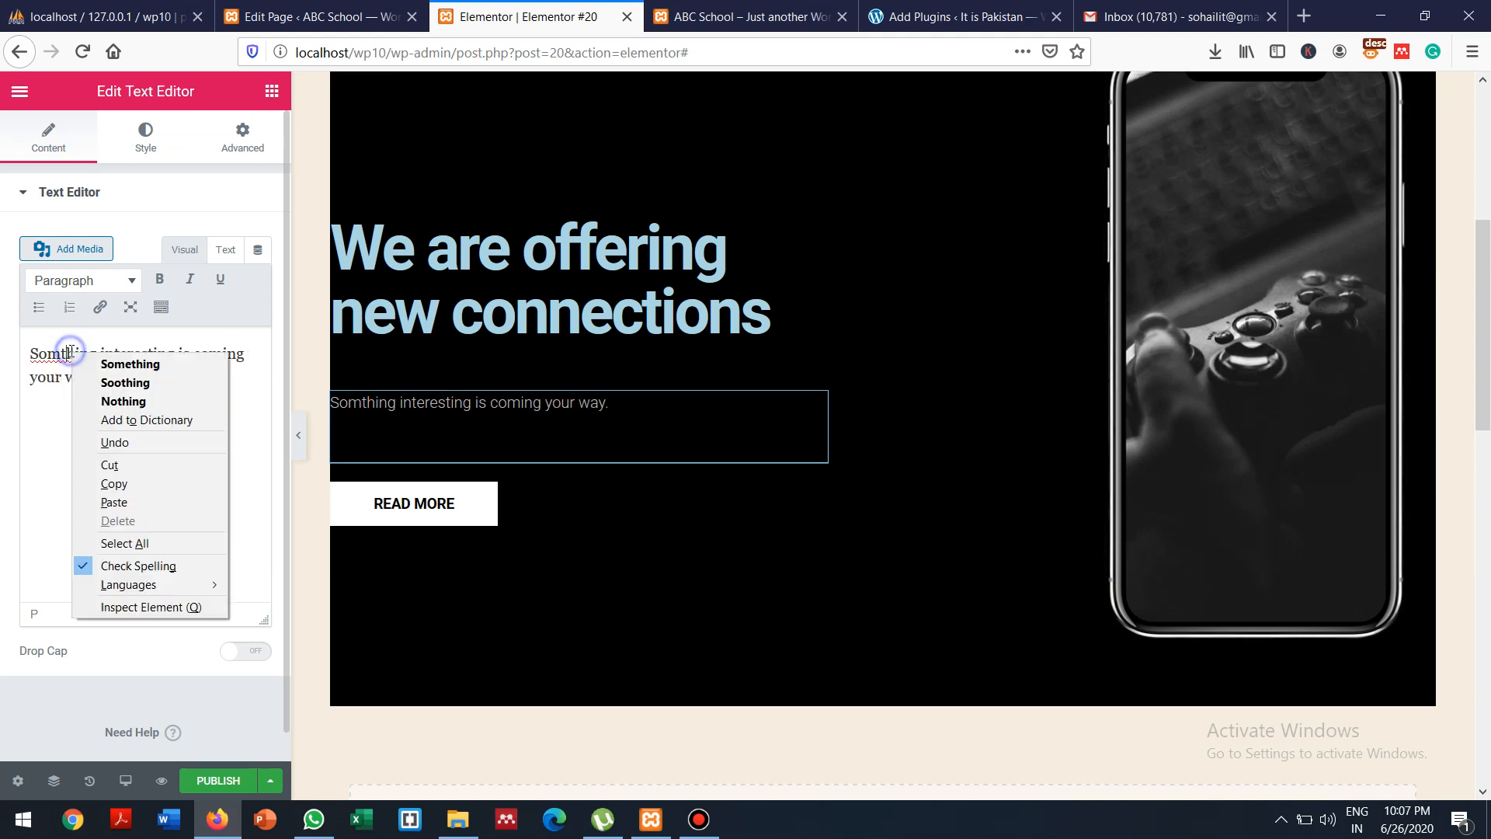
pyautogui.click(98, 359)
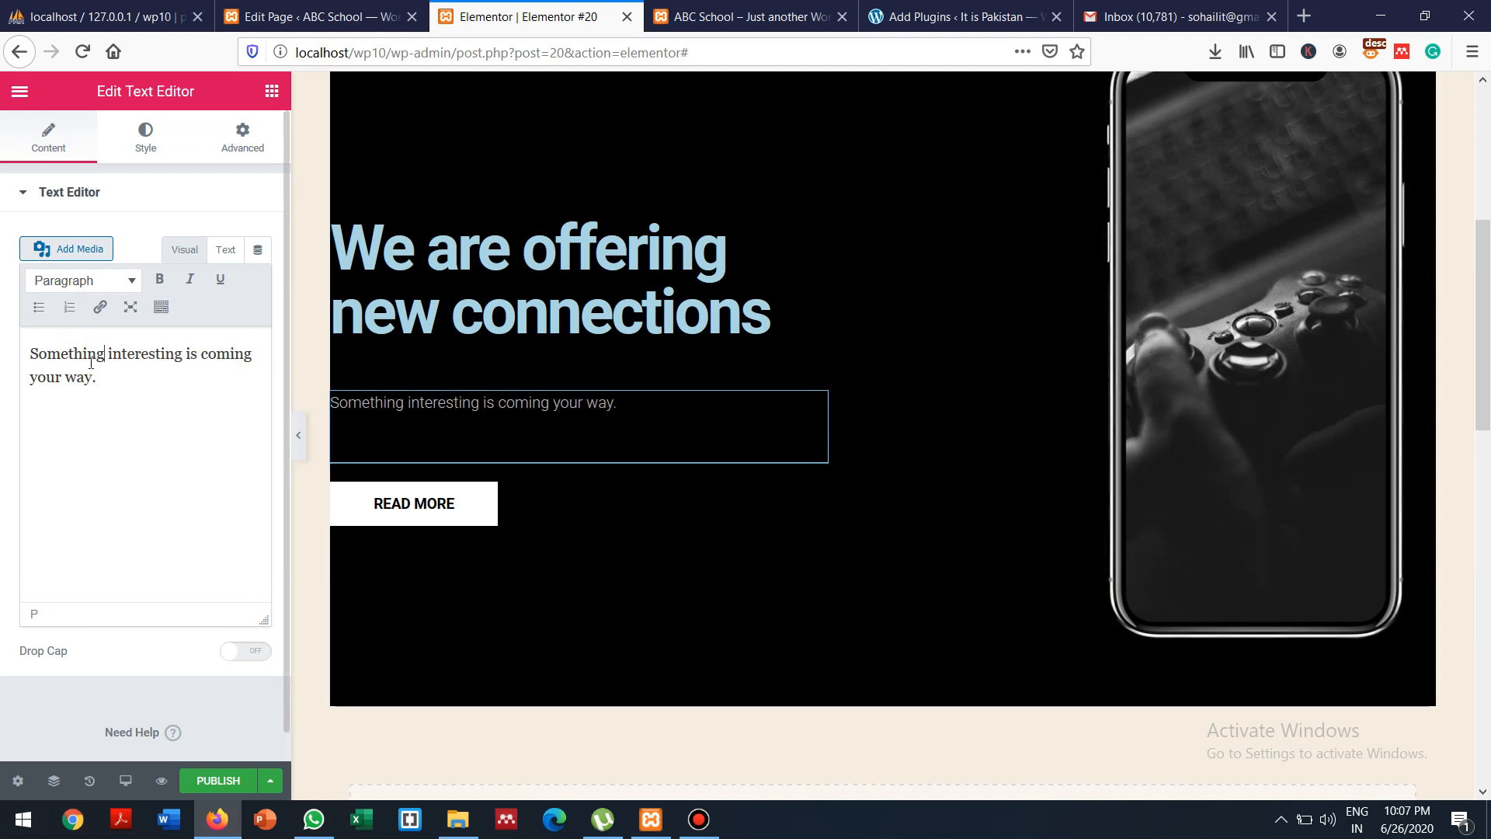
# Try the Heading 2 format on the paragraph below the heading, and settle on Heading 3
pyautogui.click(131, 281)
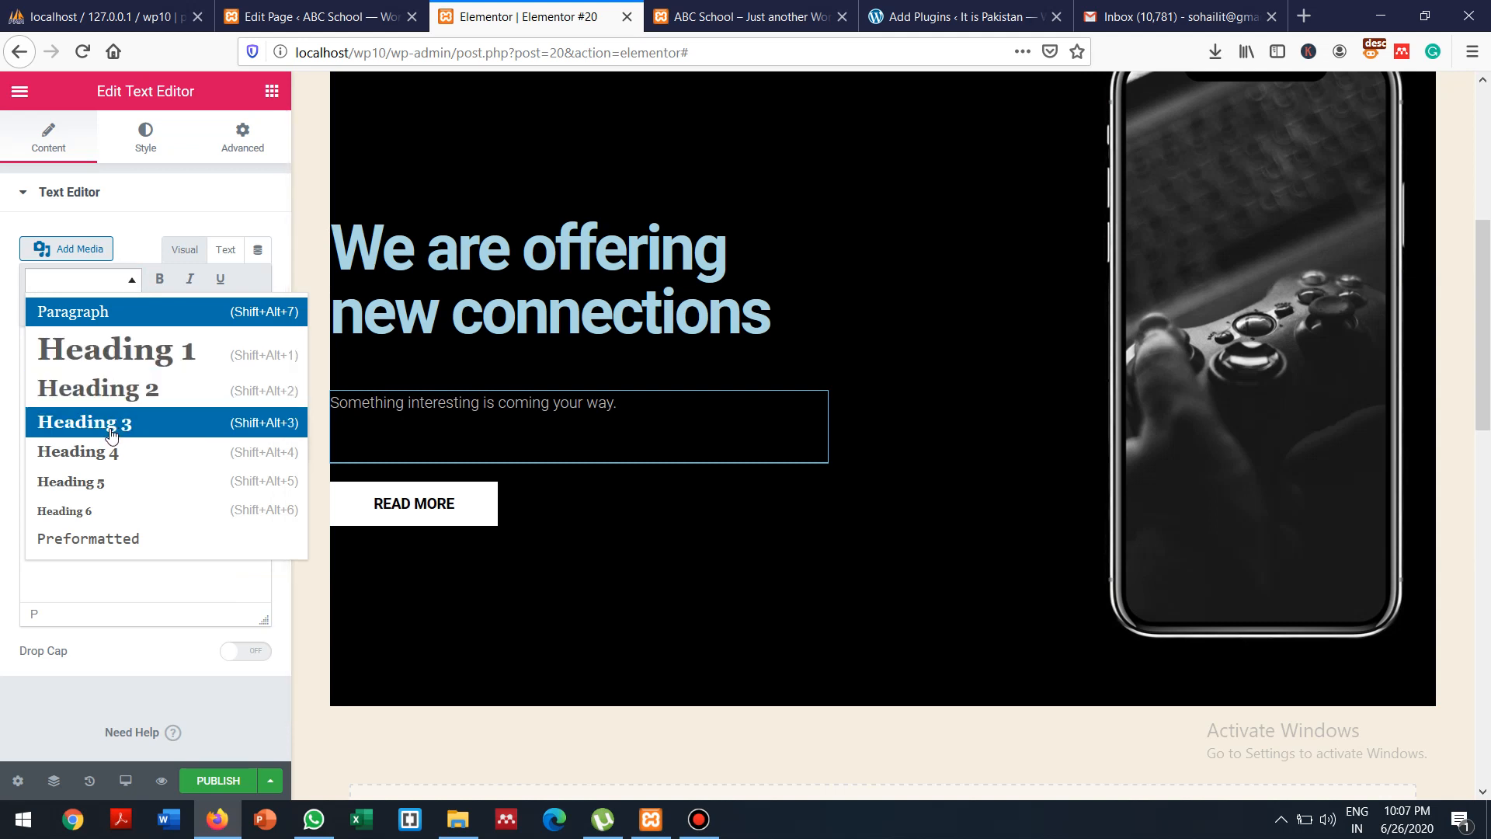
pyautogui.click(101, 397)
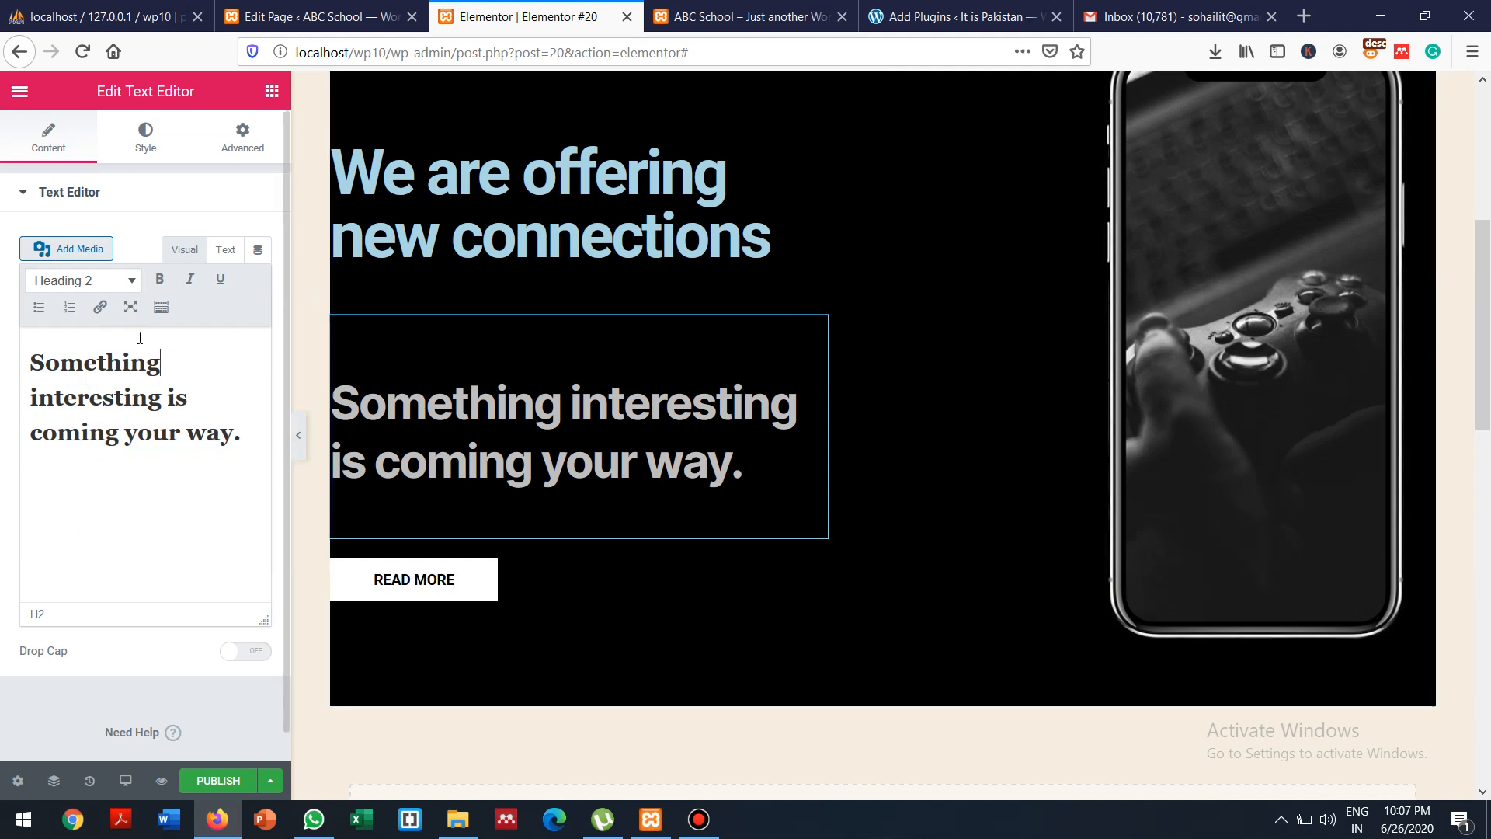
pyautogui.click(124, 281)
pyautogui.click(101, 421)
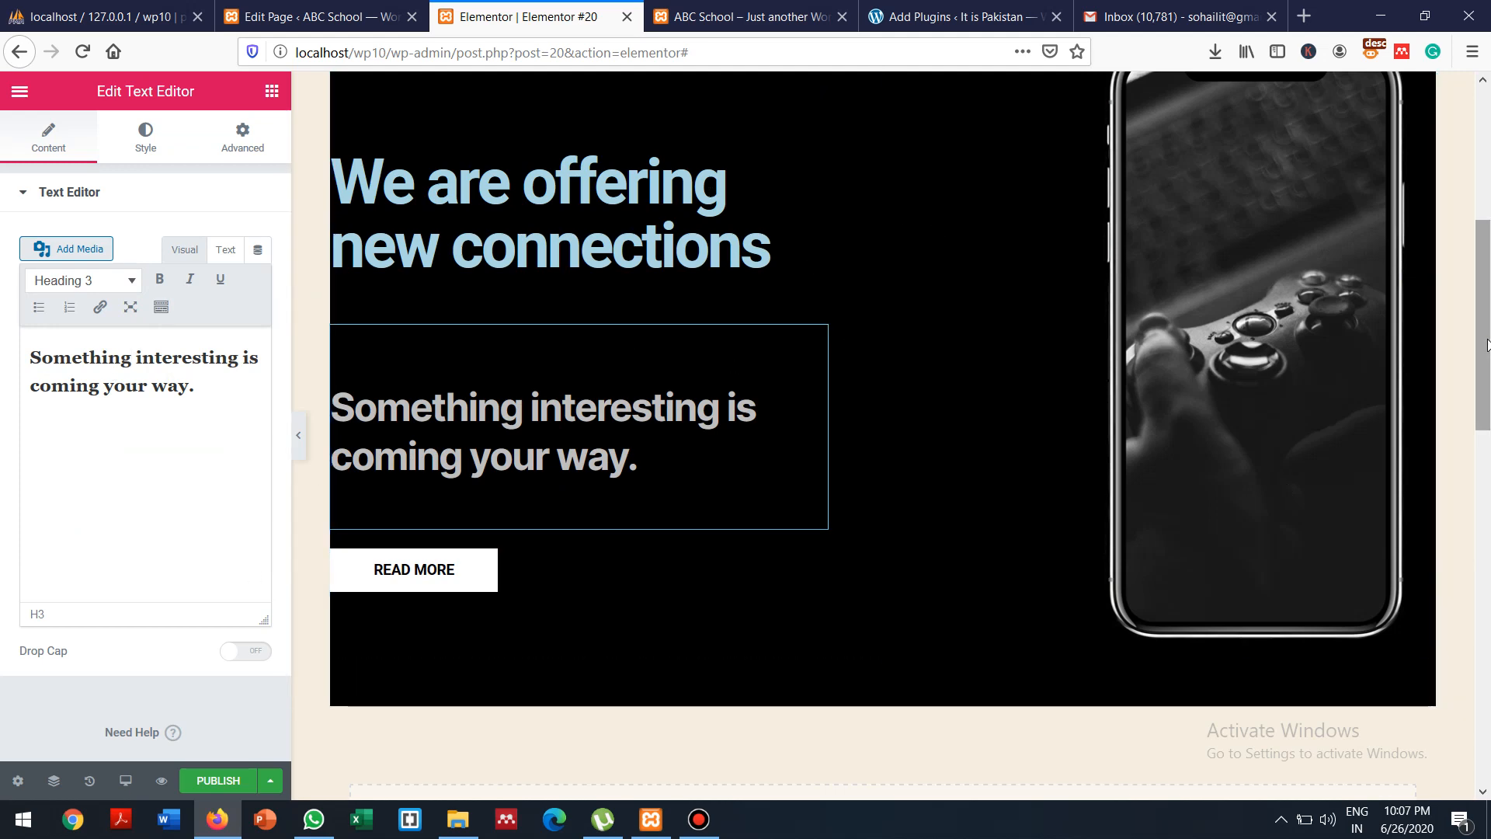
# Open the template library for the empty area below the block and preview the white "Our Power in Numbers" block
pyautogui.moveTo(1488, 345); pyautogui.dragTo(1474, 424)
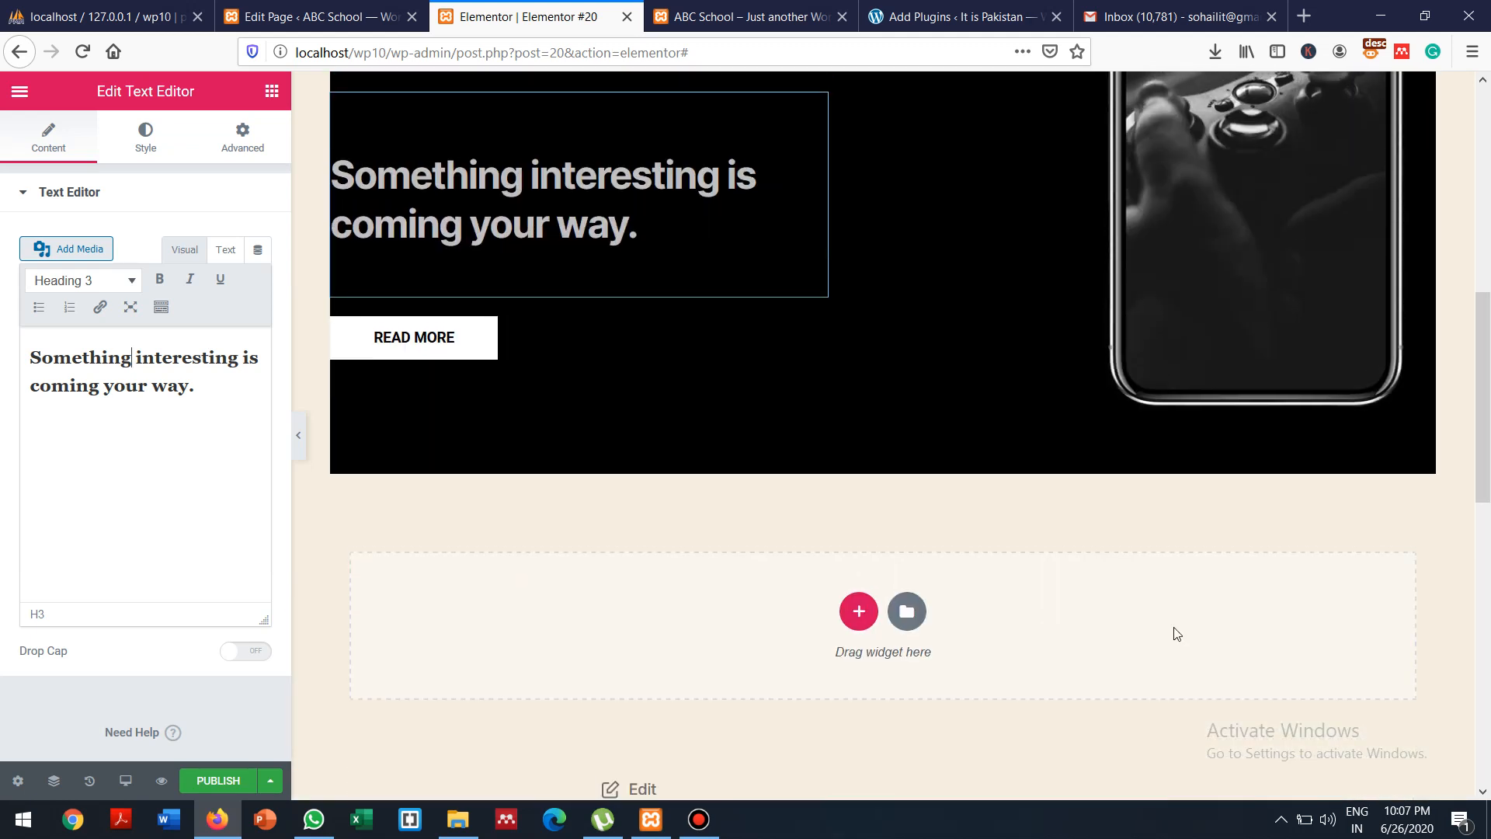
pyautogui.click(908, 614)
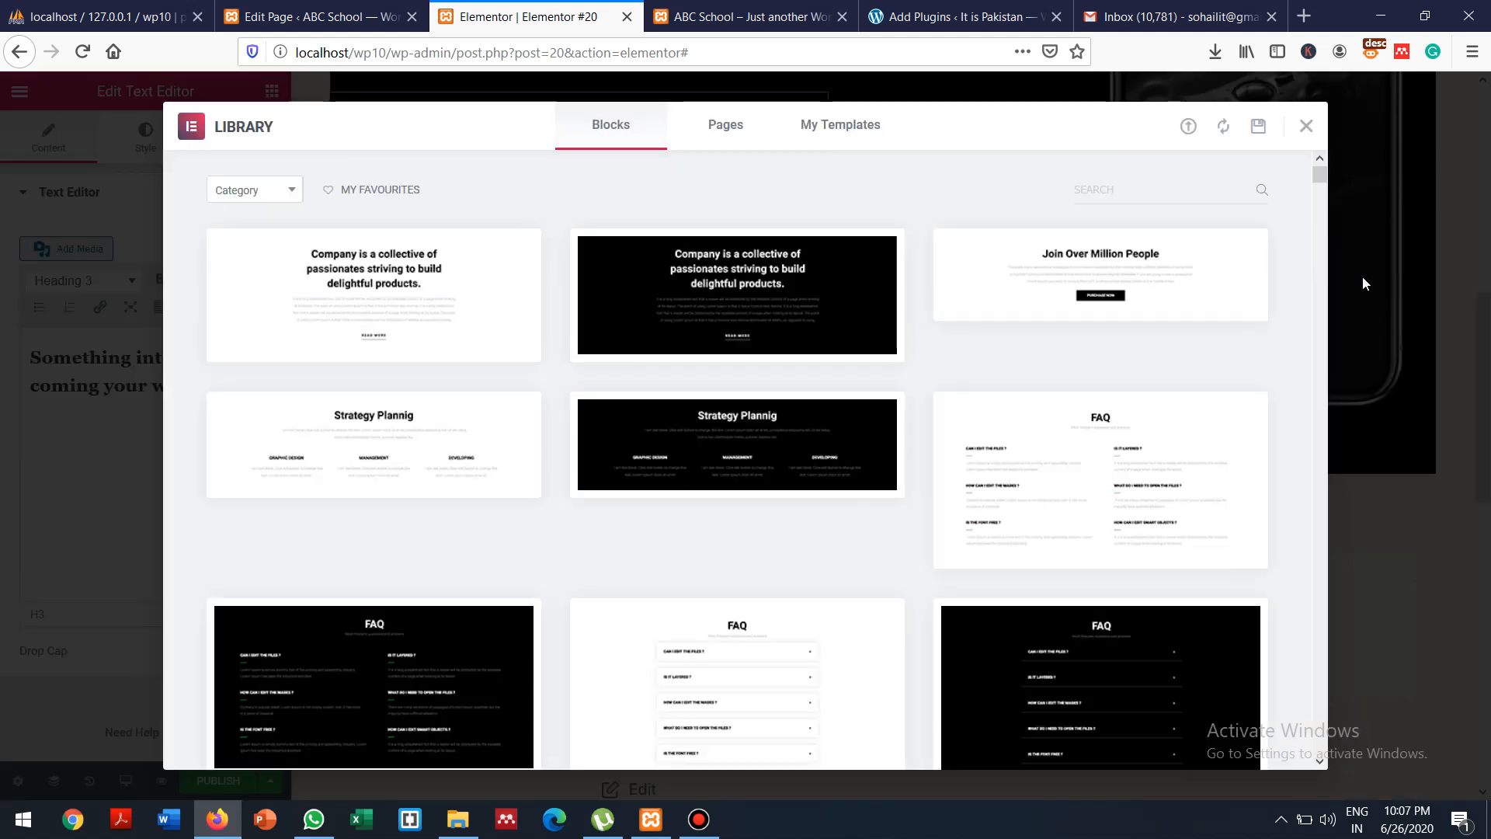
pyautogui.moveTo(1320, 176); pyautogui.dragTo(1323, 202)
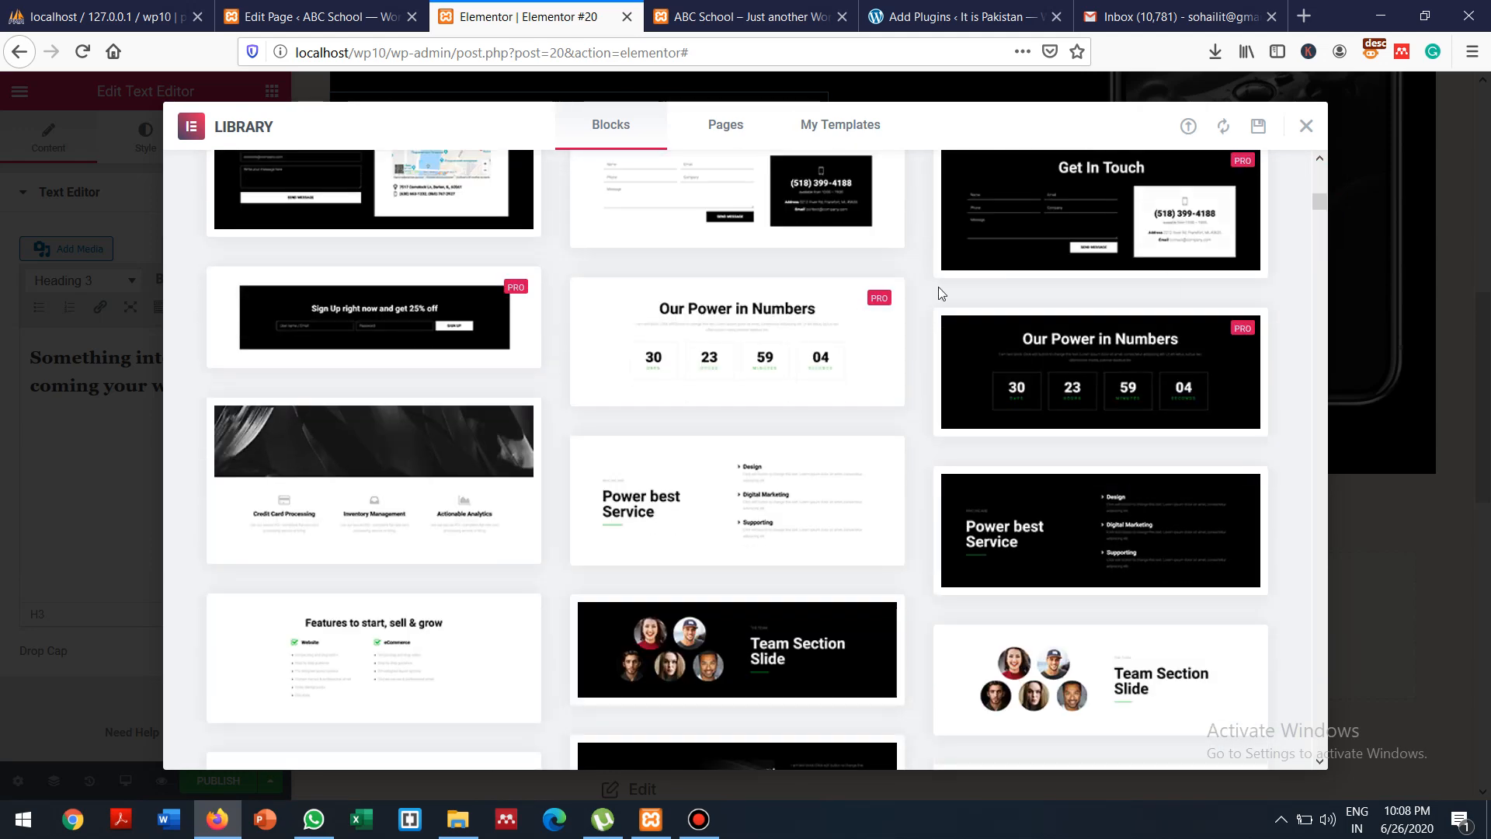
pyautogui.moveTo(716, 332)
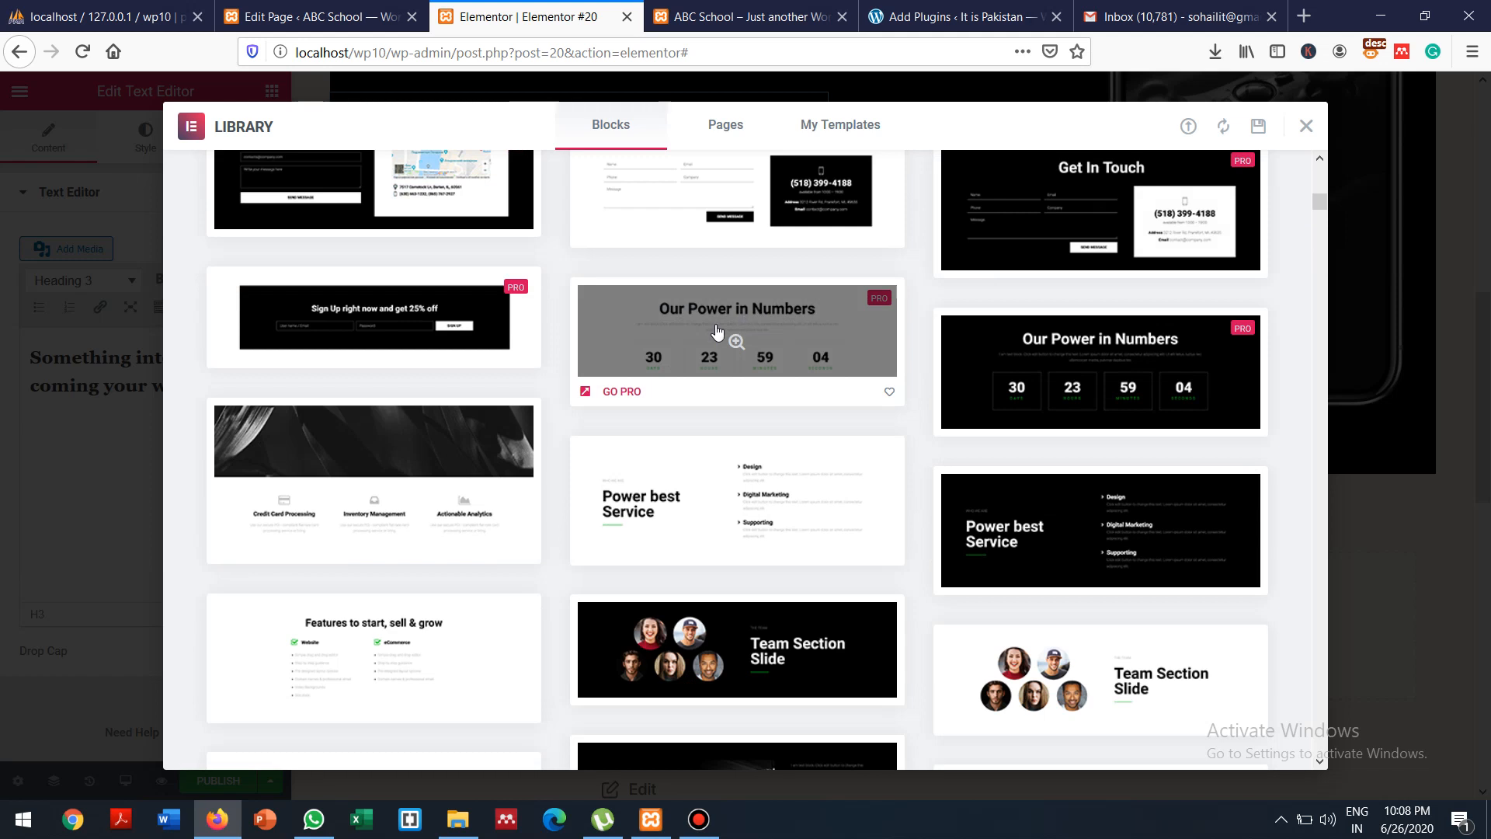
pyautogui.click(734, 326)
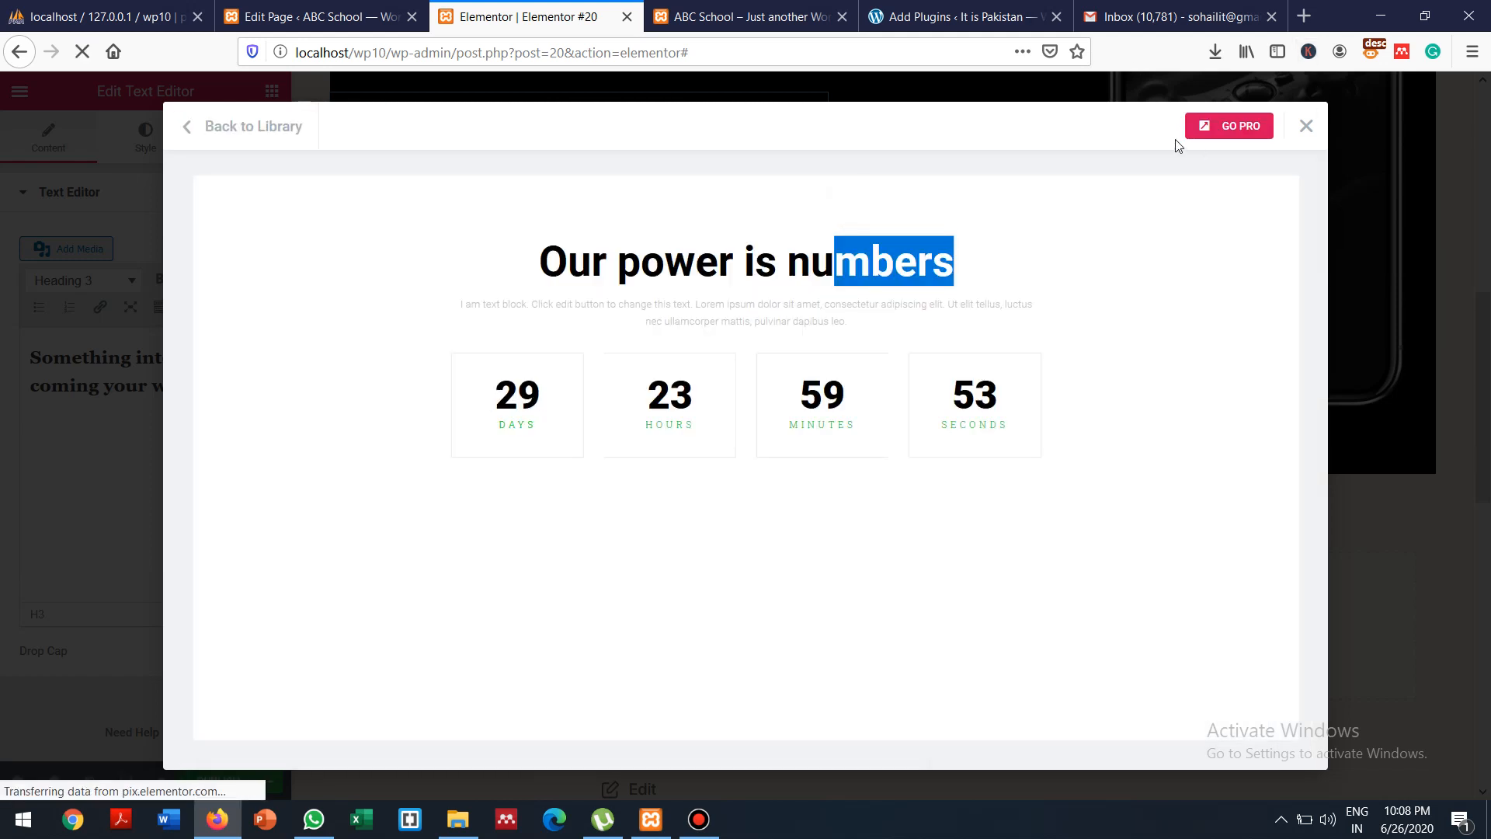
pyautogui.click(188, 129)
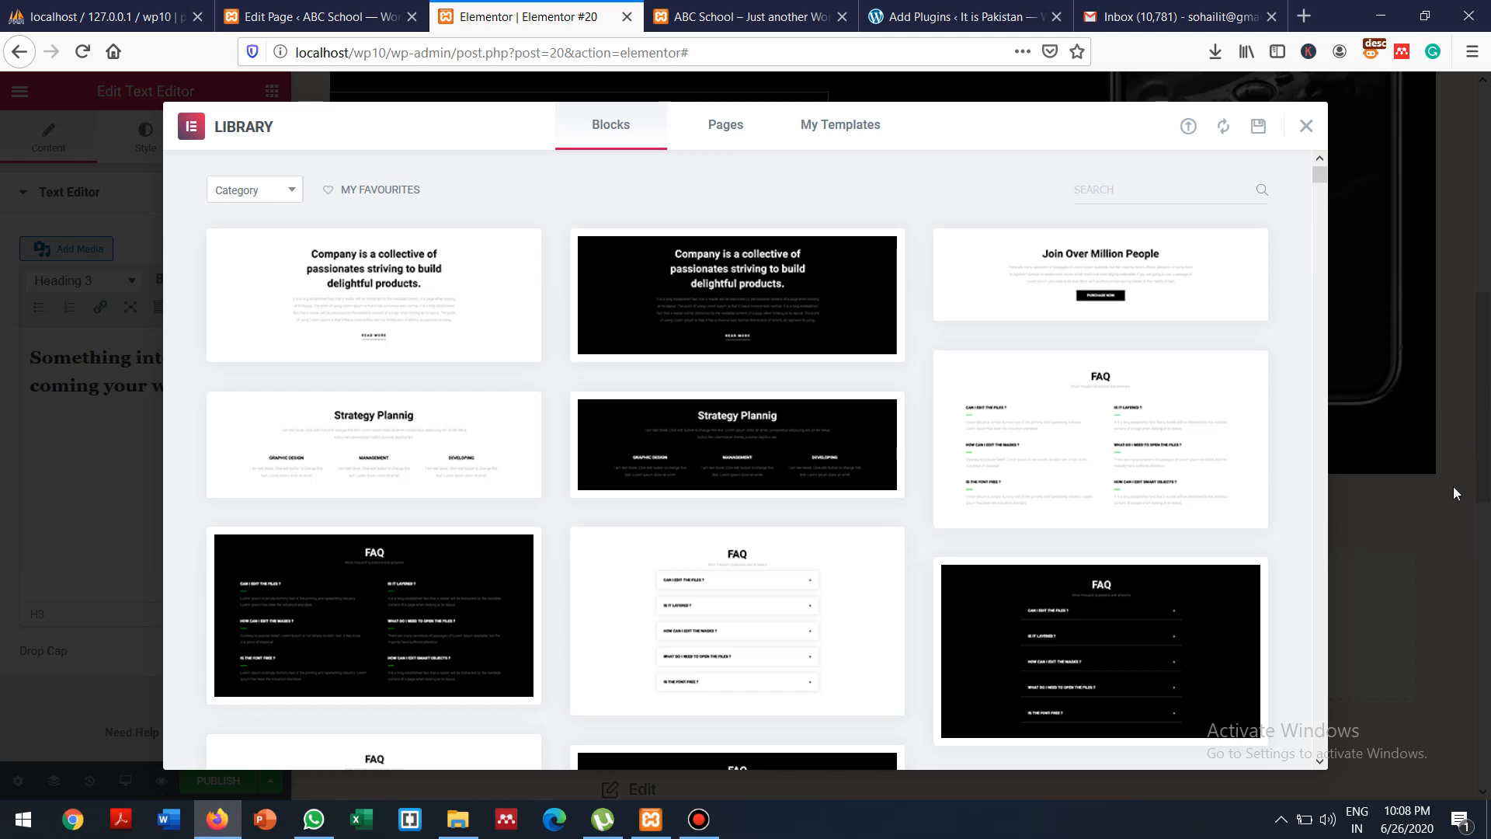
# Insert the black "Team Section Slide" block from the template library below the phone section
pyautogui.scroll(-8, 1325, 517)
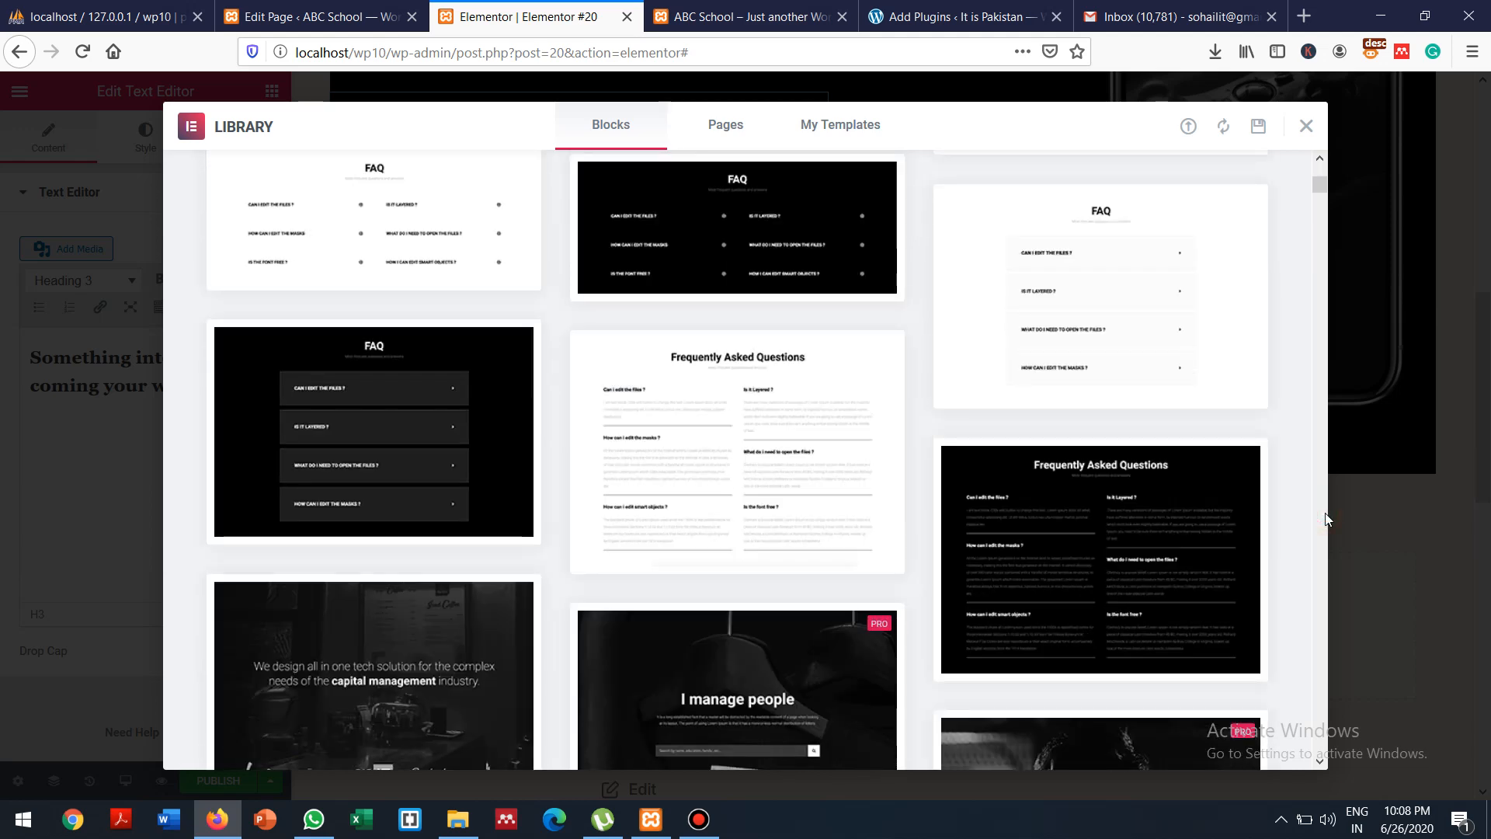
pyautogui.scroll(-7, 1325, 518)
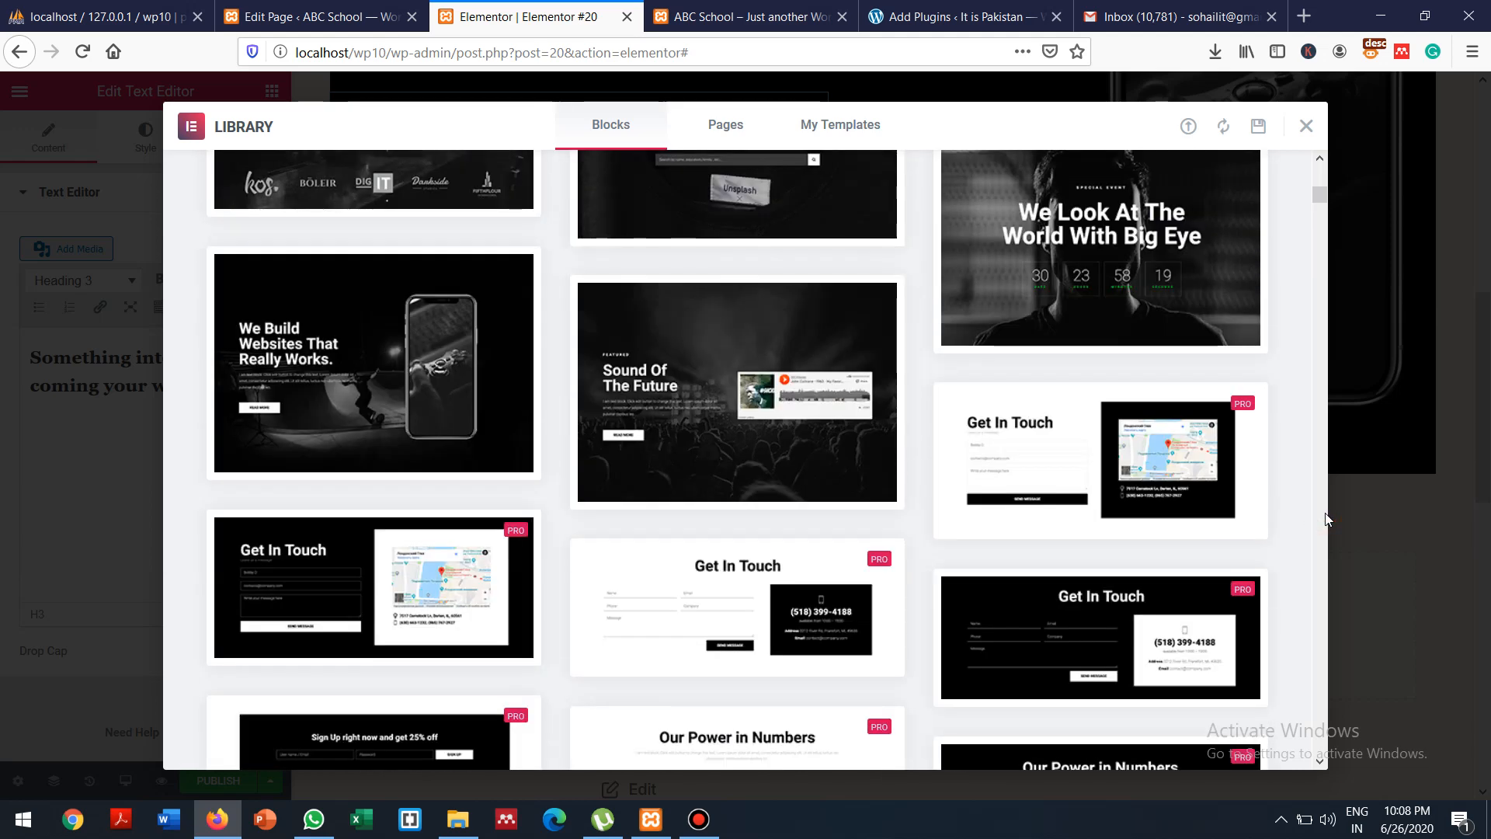
pyautogui.scroll(-7, 1327, 518)
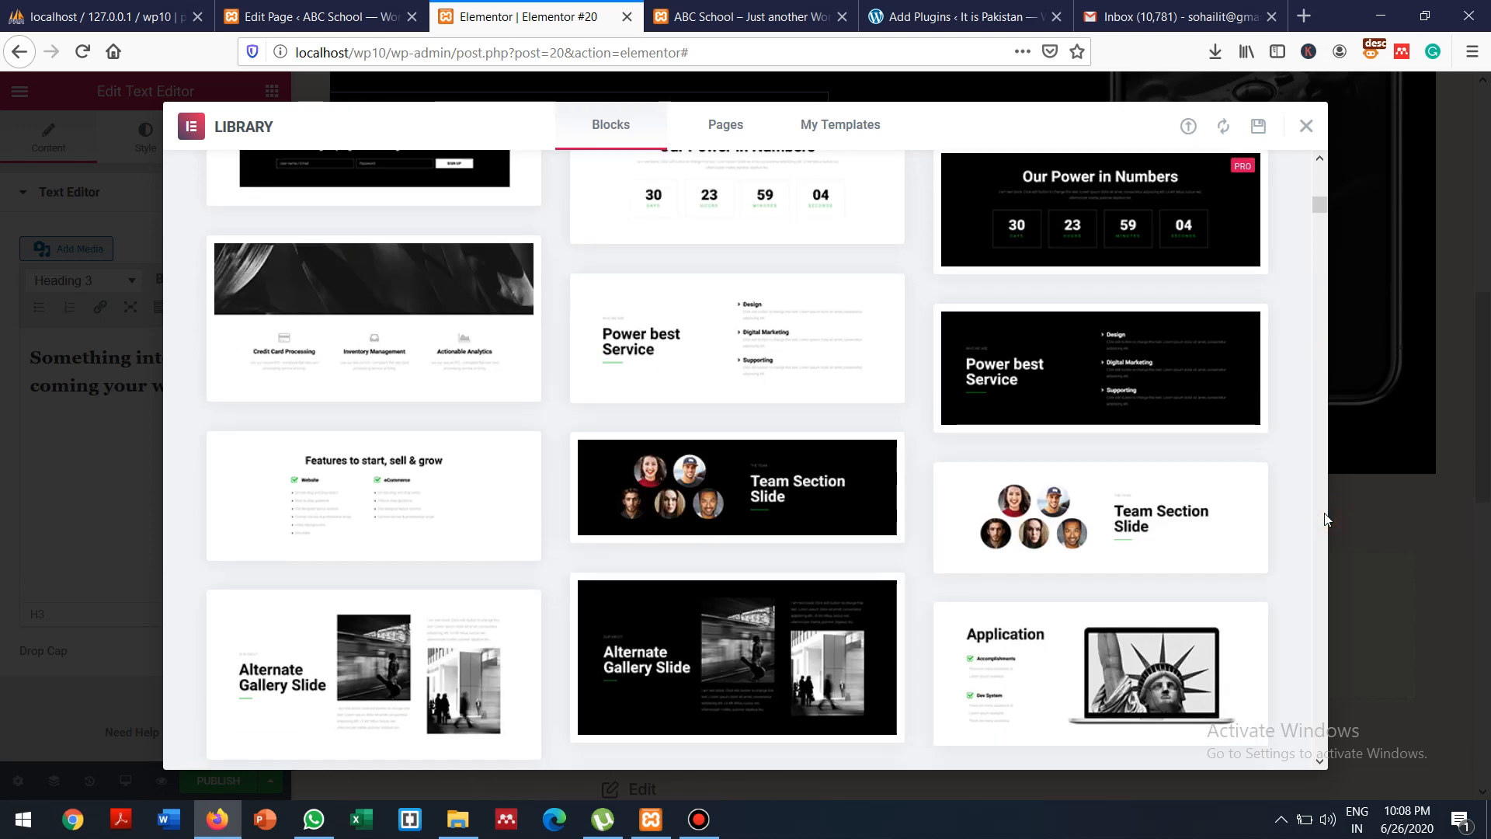
pyautogui.moveTo(384, 497)
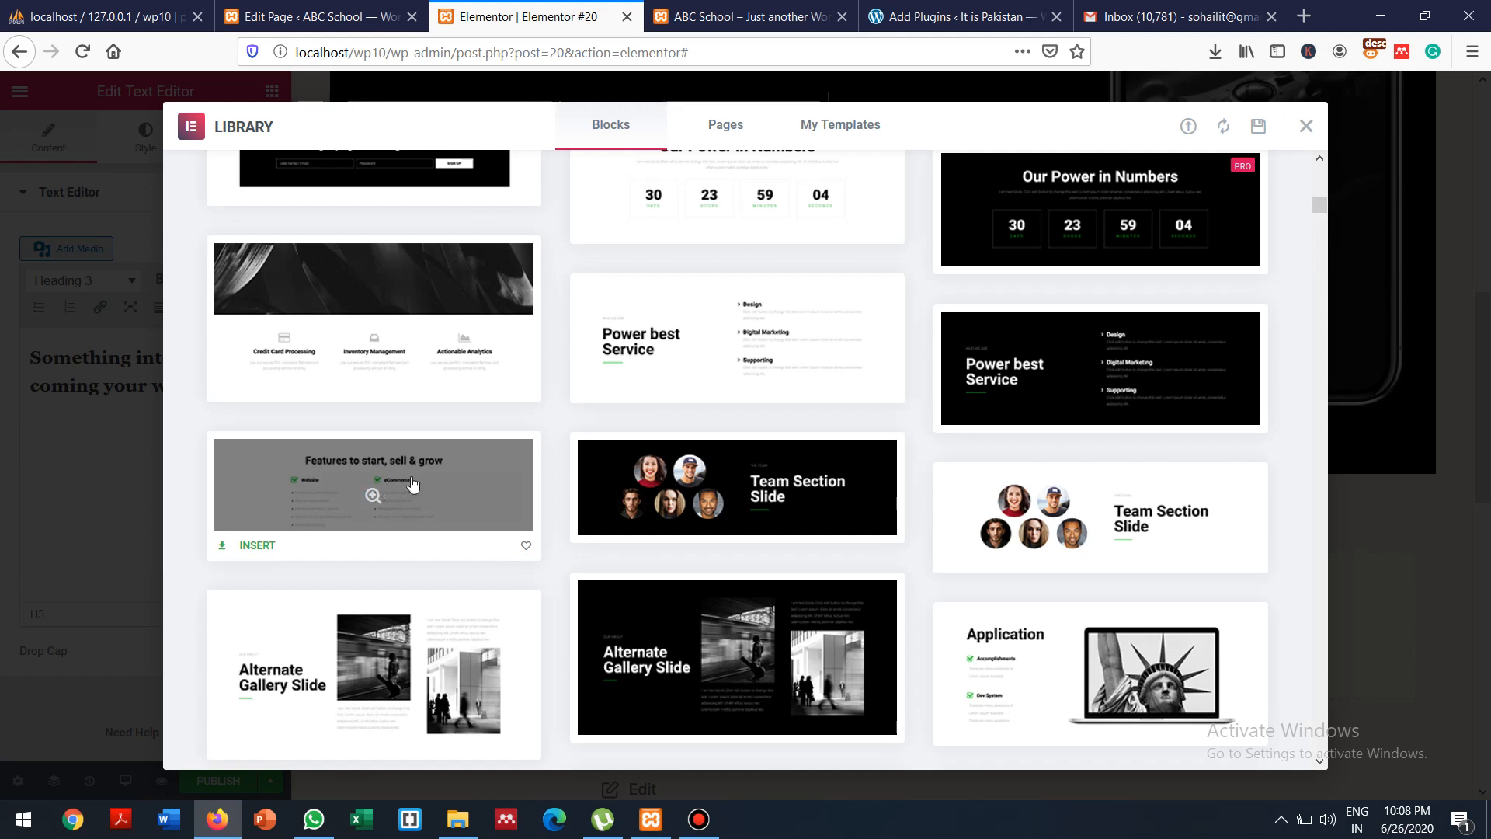
pyautogui.moveTo(769, 501)
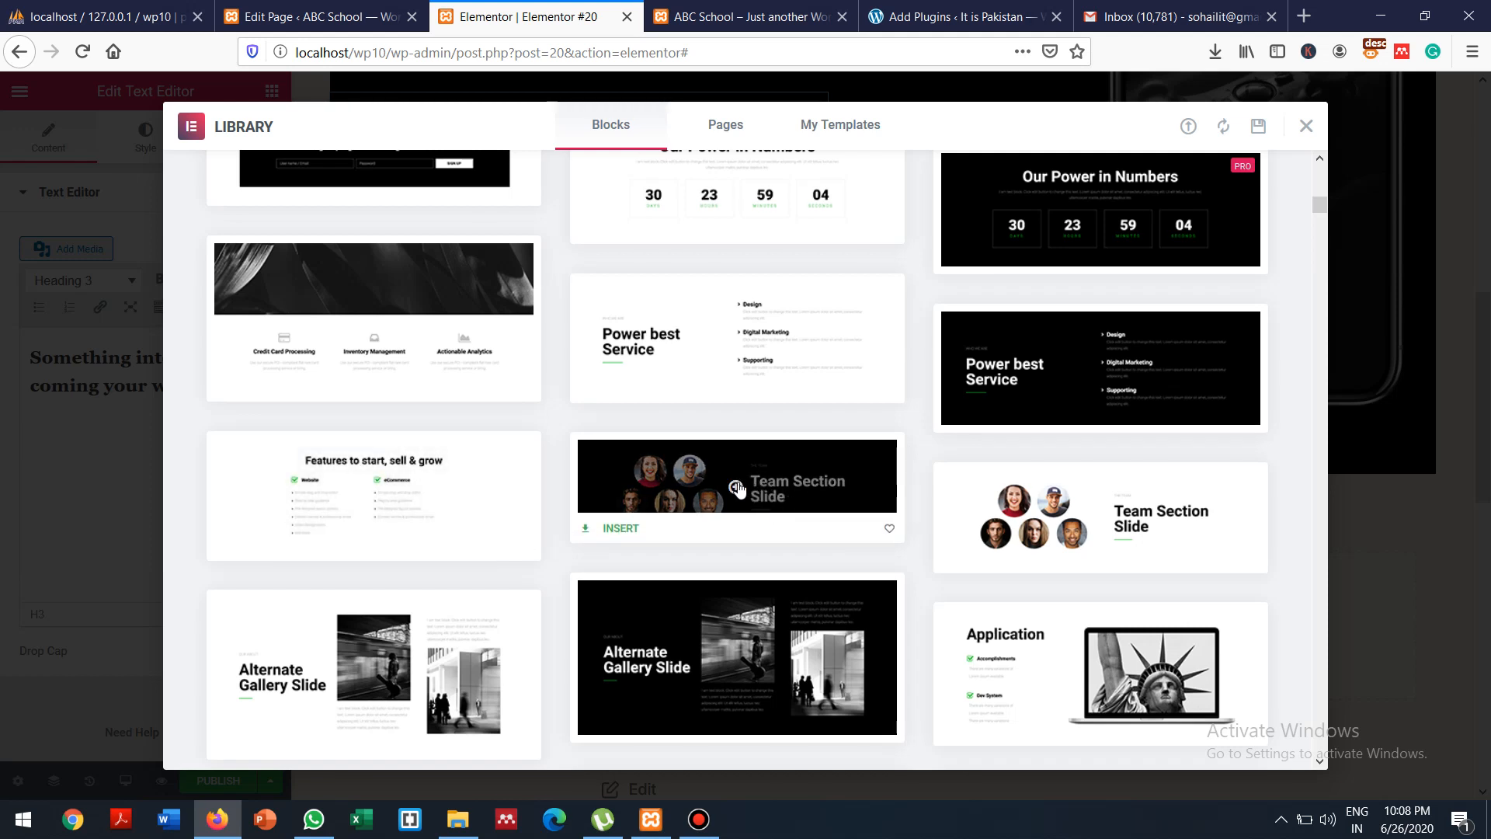
pyautogui.click(759, 489)
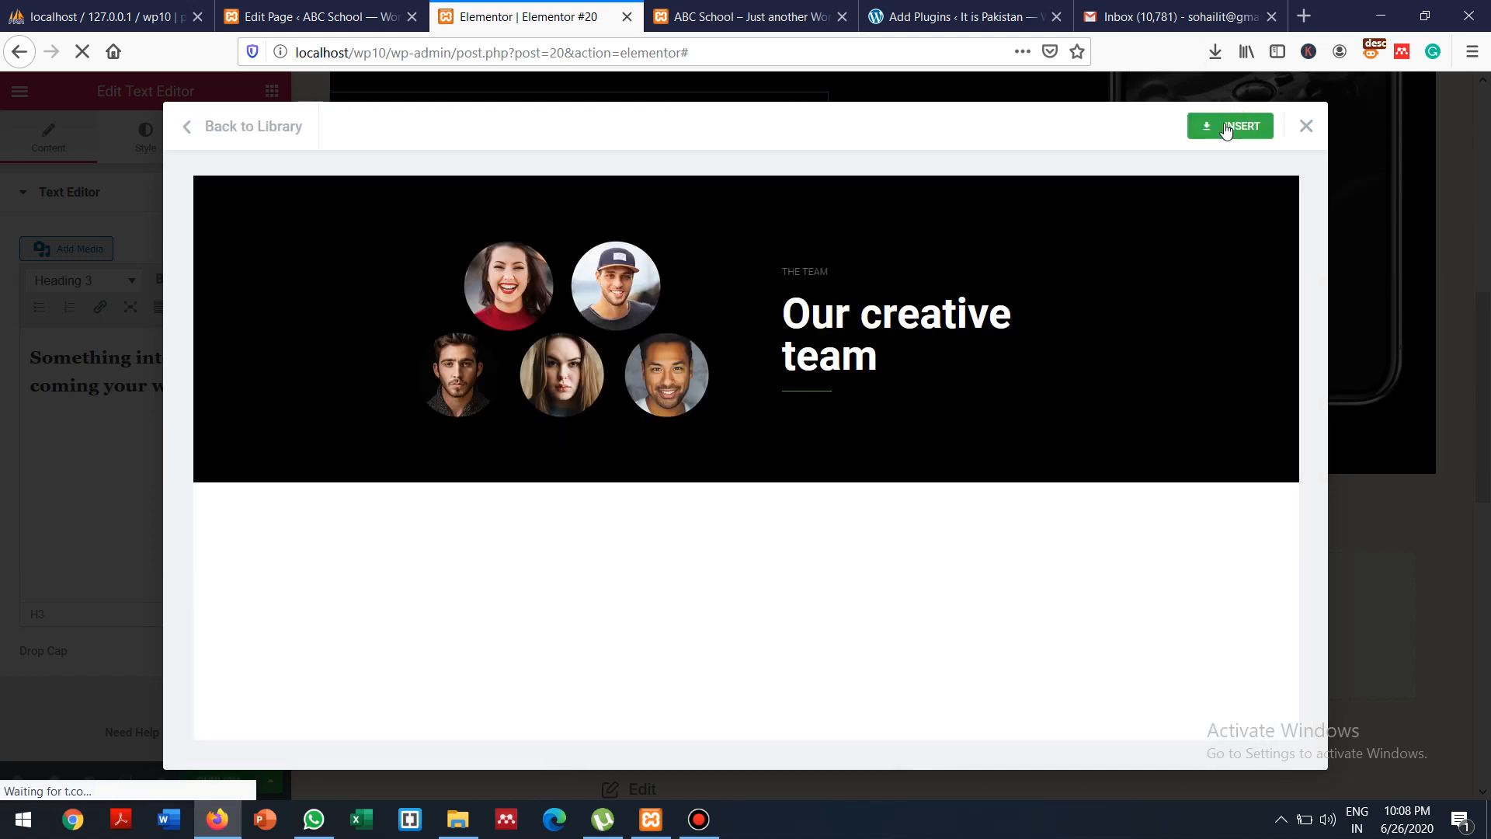
pyautogui.click(1226, 128)
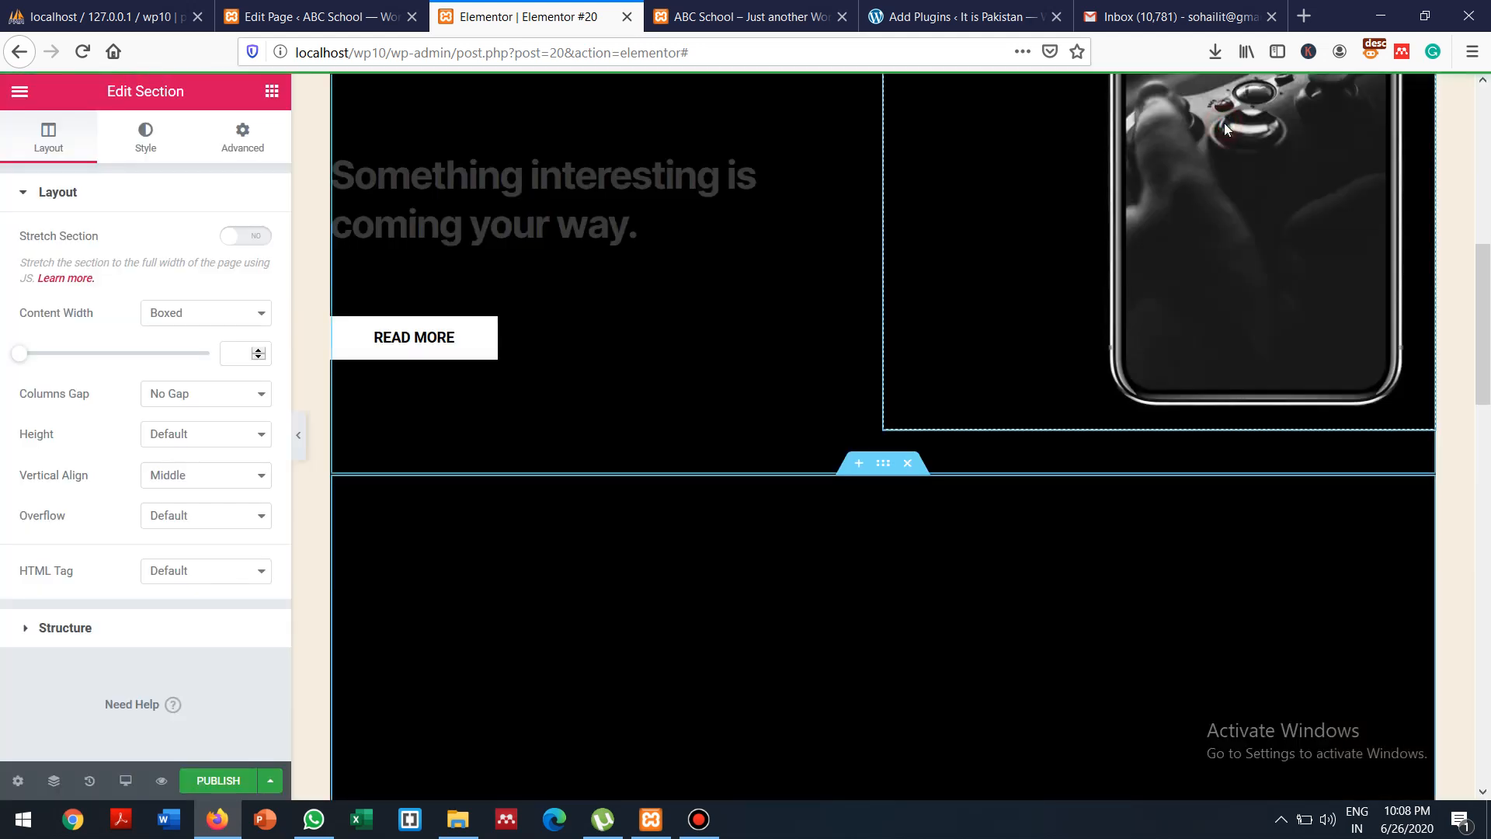
pyautogui.click(1225, 126)
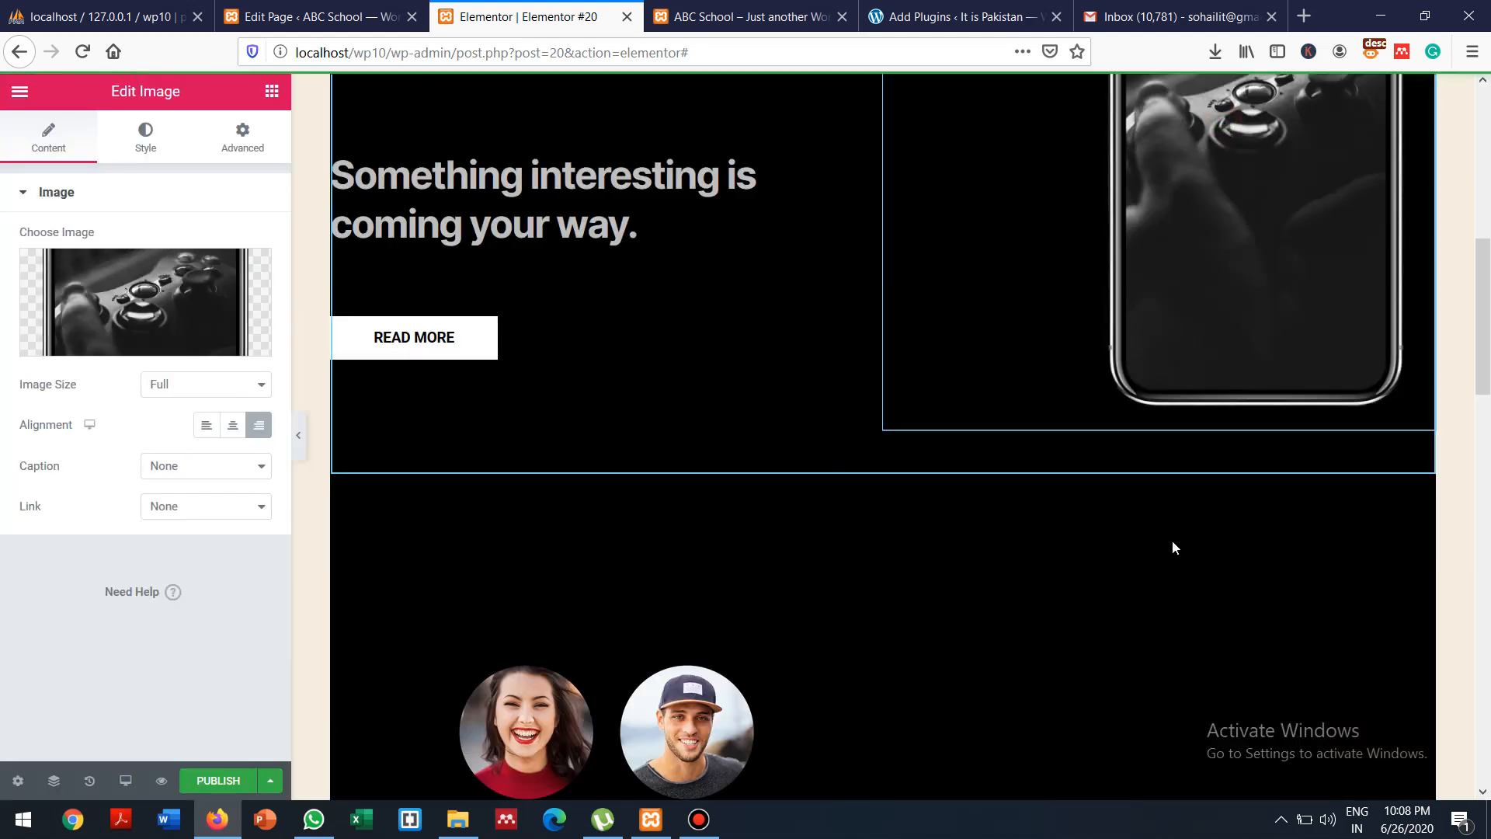
# Check the image settings of the team block's portraits, finishing on the man with the cap in the upper row
pyautogui.moveTo(1485, 339); pyautogui.dragTo(1486, 440)
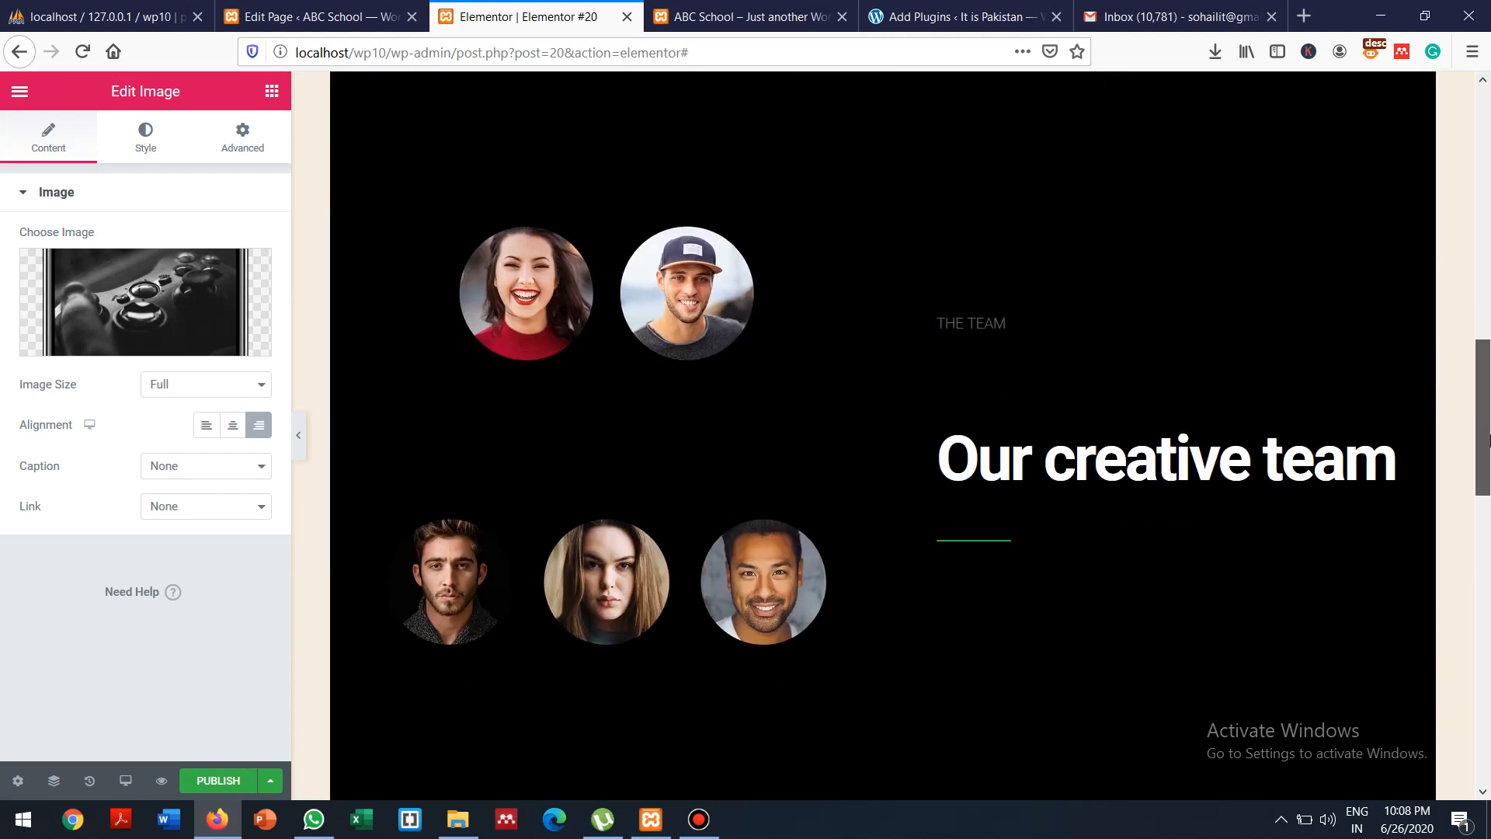
pyautogui.click(710, 296)
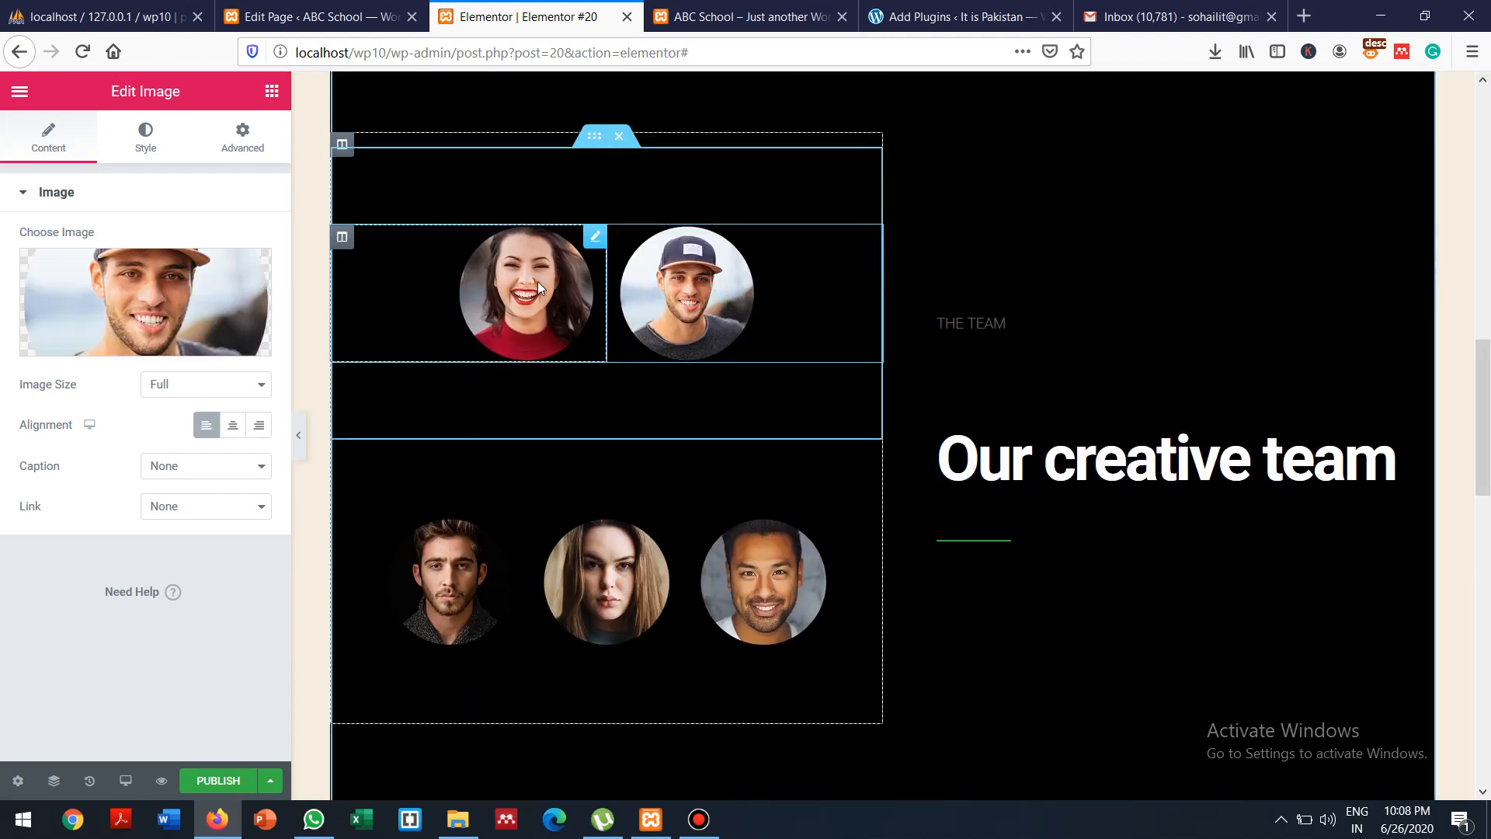
pyautogui.click(480, 571)
pyautogui.click(623, 583)
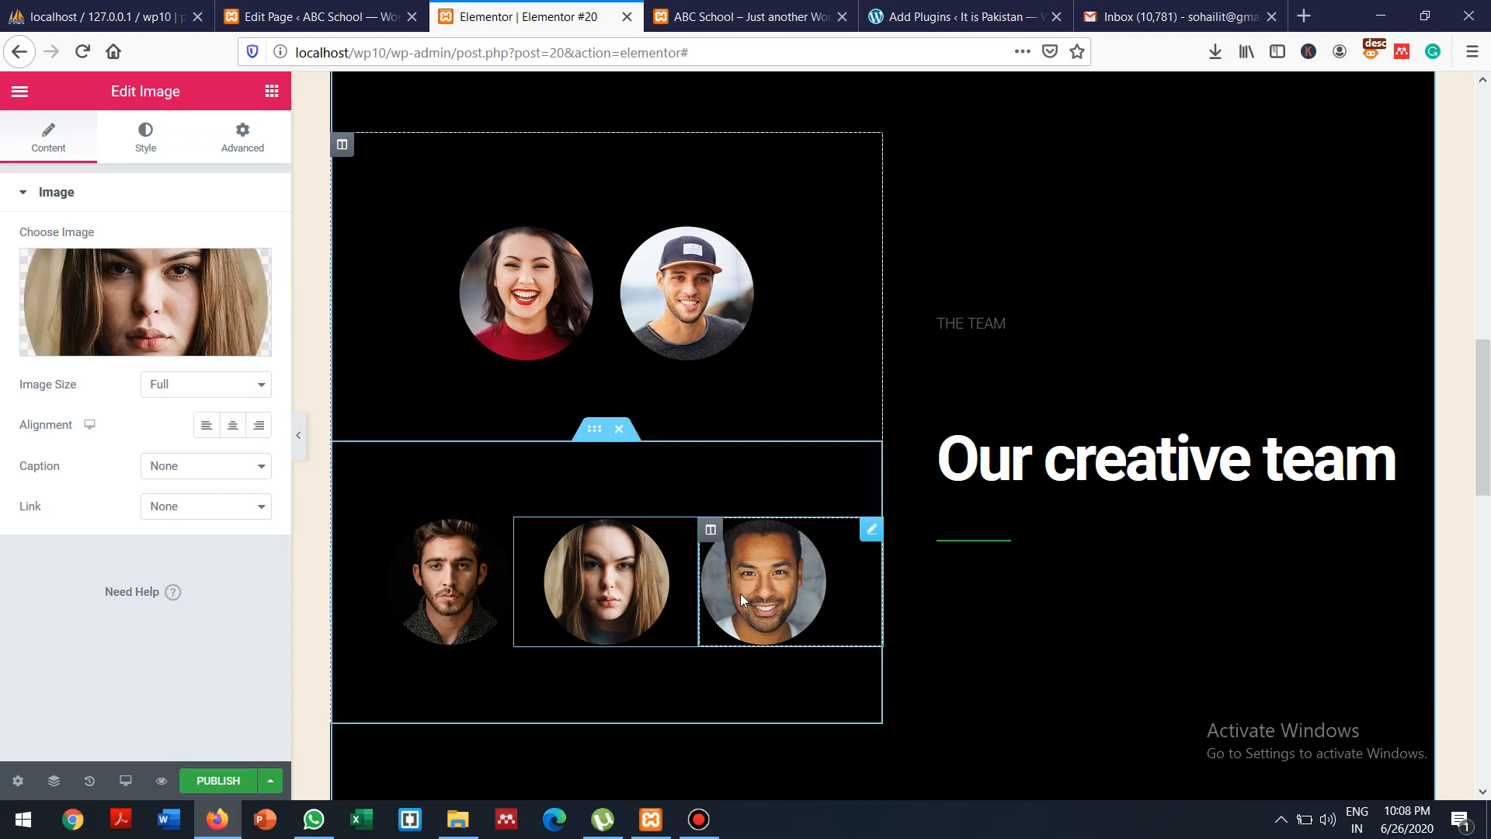
pyautogui.click(740, 593)
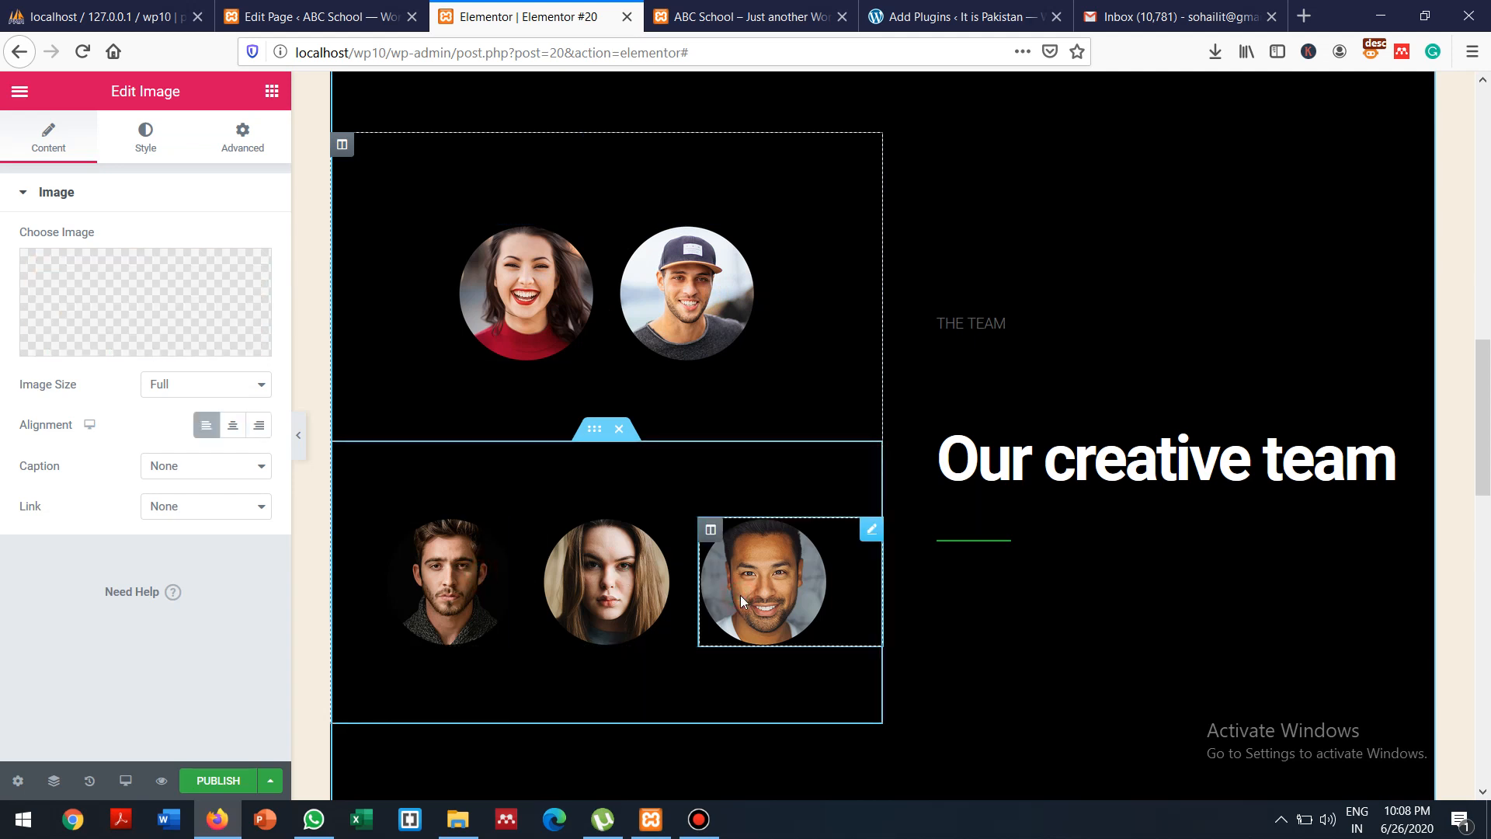
pyautogui.click(707, 274)
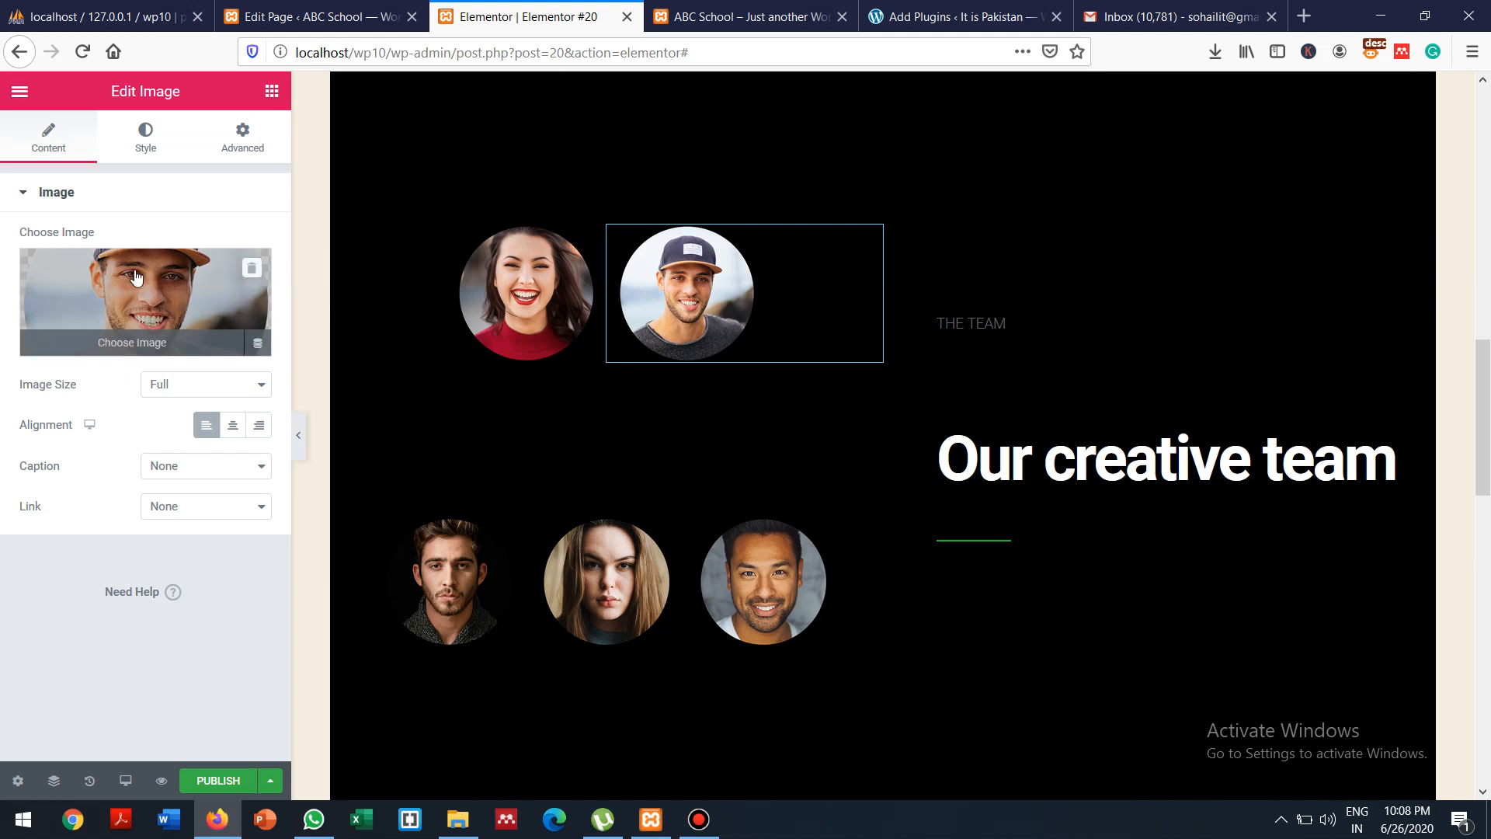
# Replace the capped man's portrait in the team block with teacher2.jpg from the media library
pyautogui.click(133, 342)
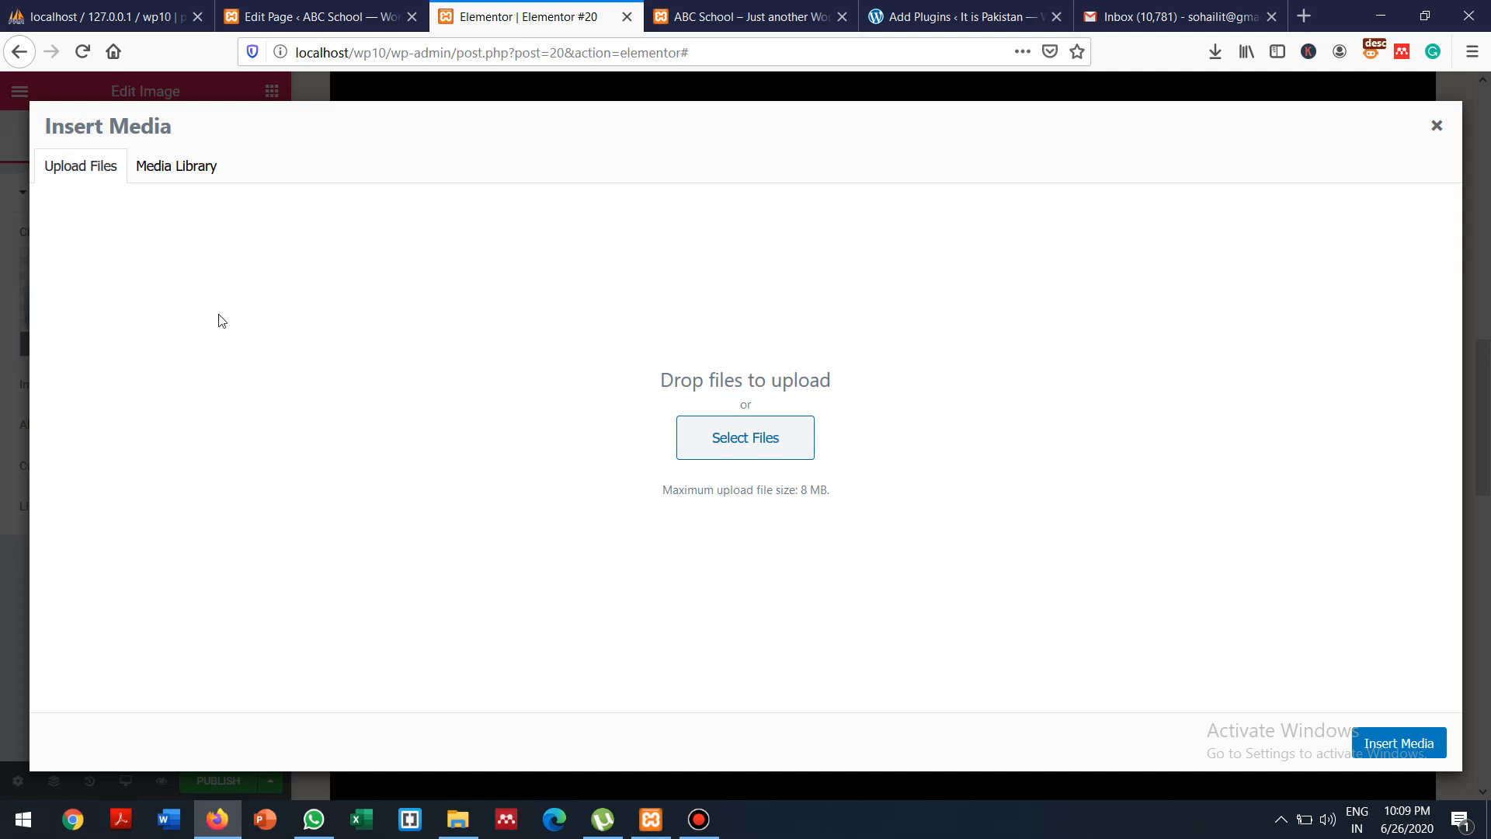
pyautogui.click(183, 175)
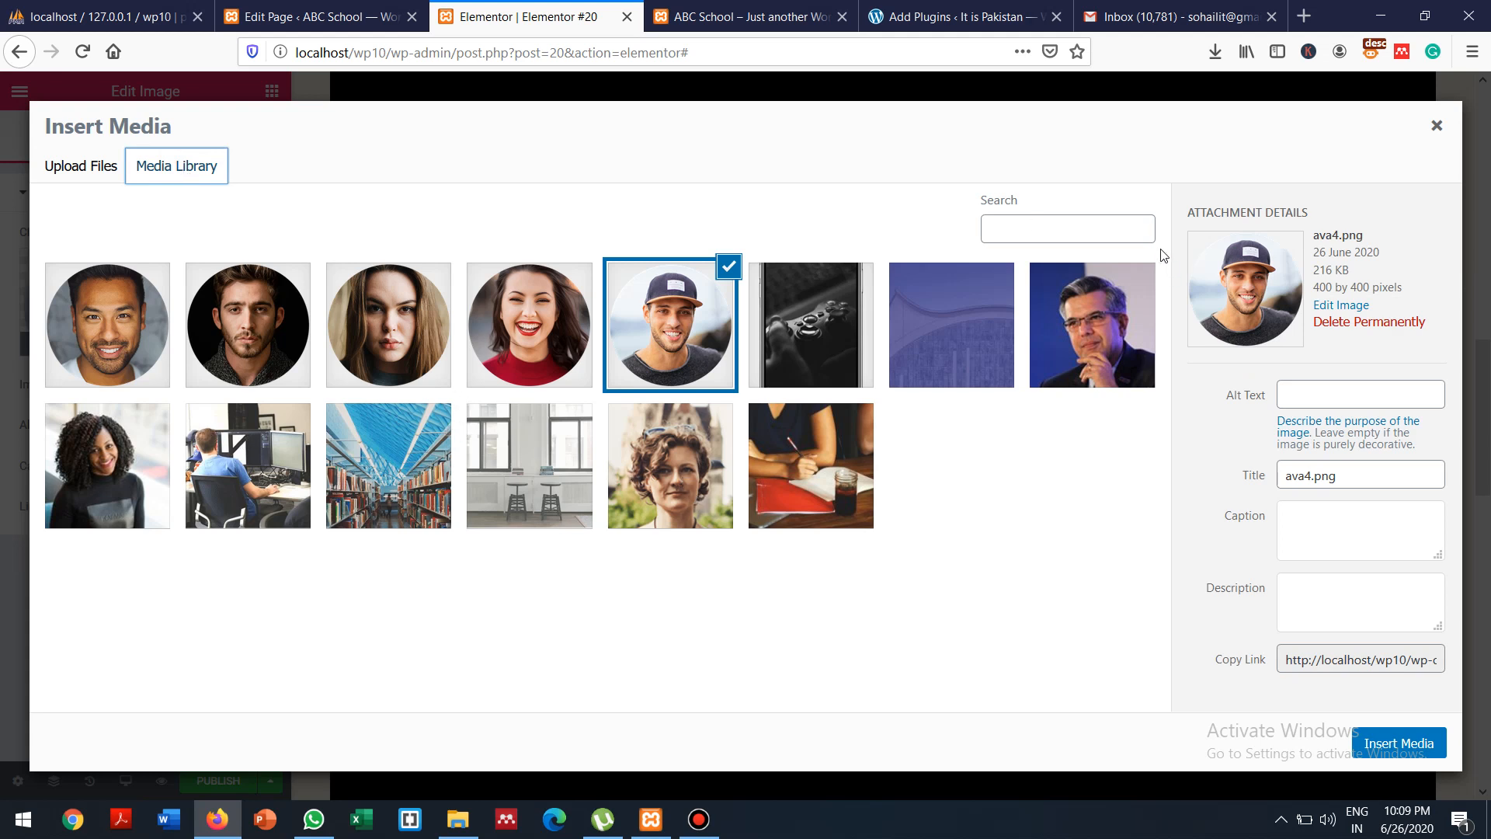
pyautogui.click(1090, 325)
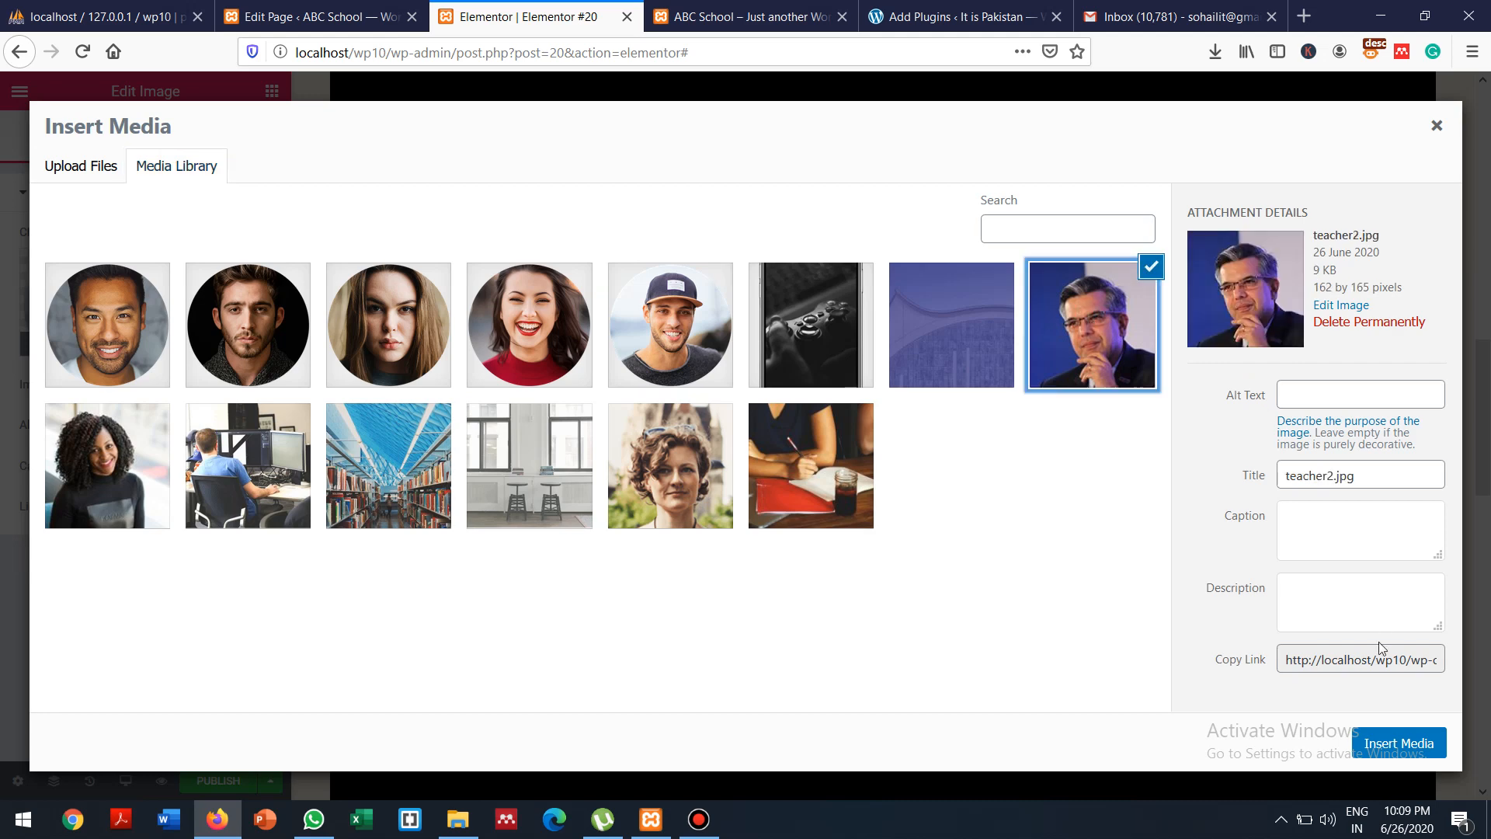
pyautogui.click(1396, 741)
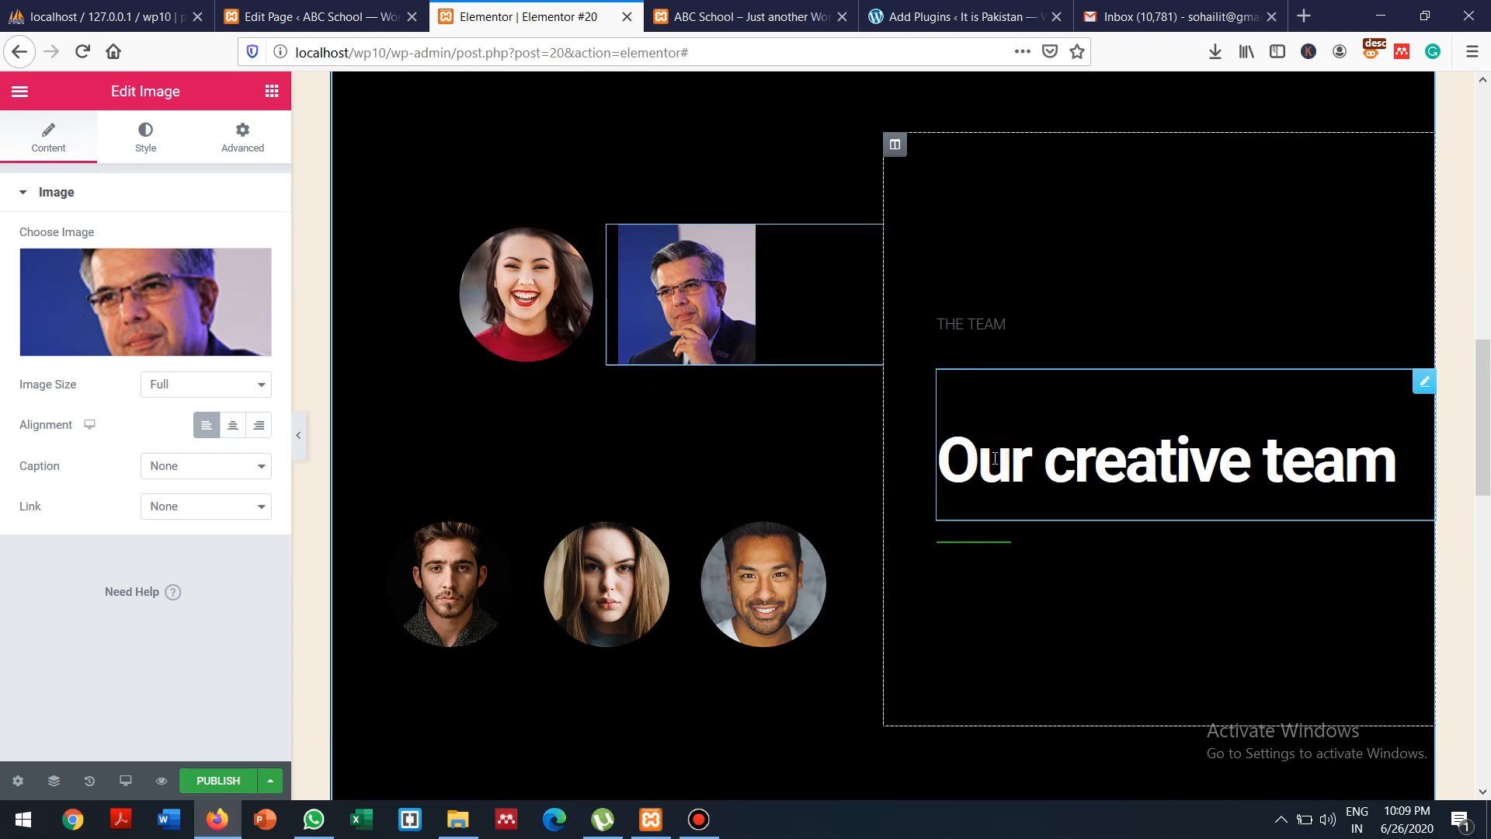
pyautogui.click(1082, 463)
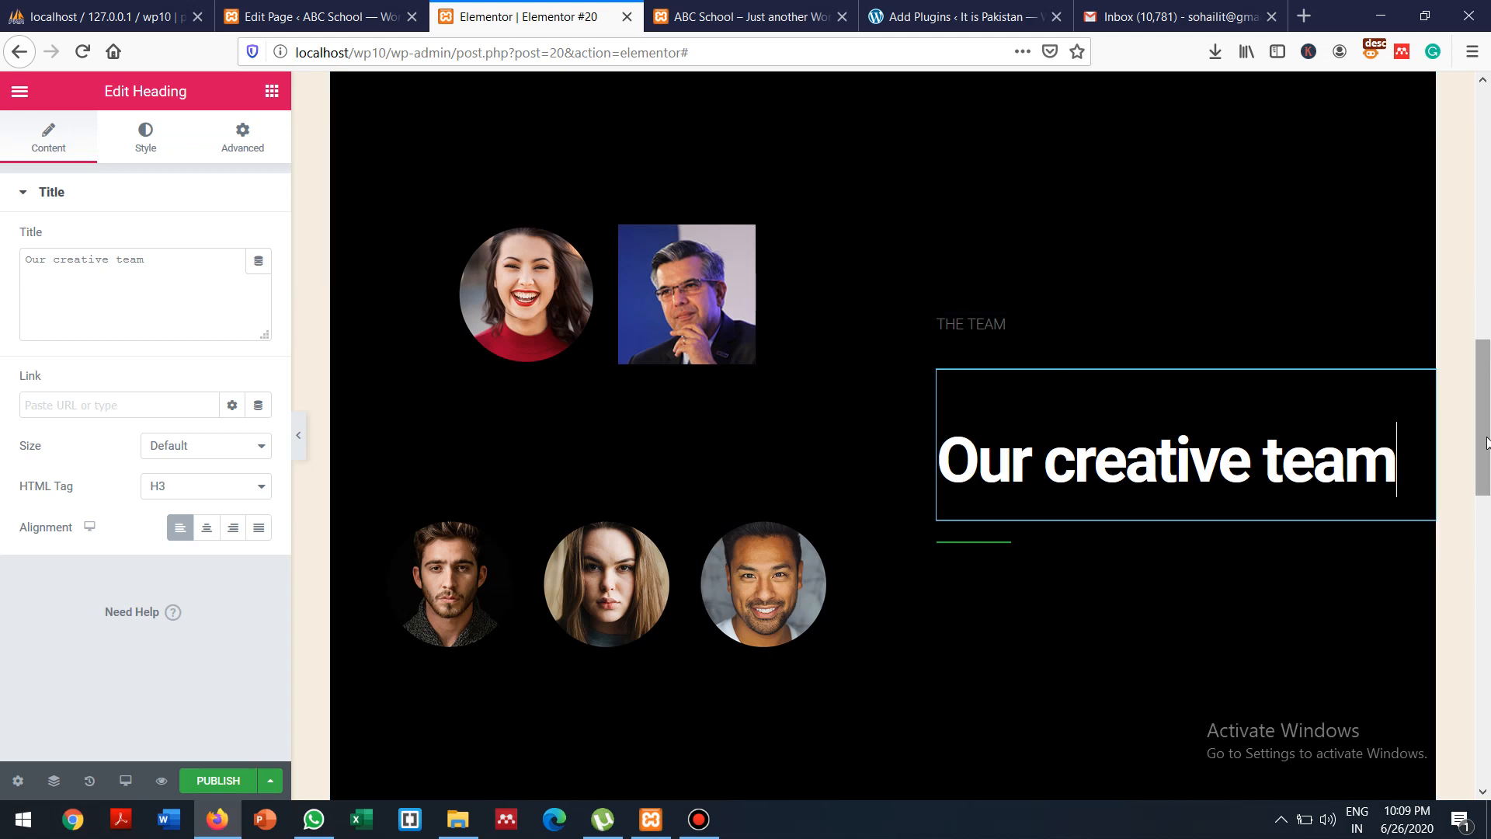
pyautogui.moveTo(1483, 420); pyautogui.dragTo(1480, 143)
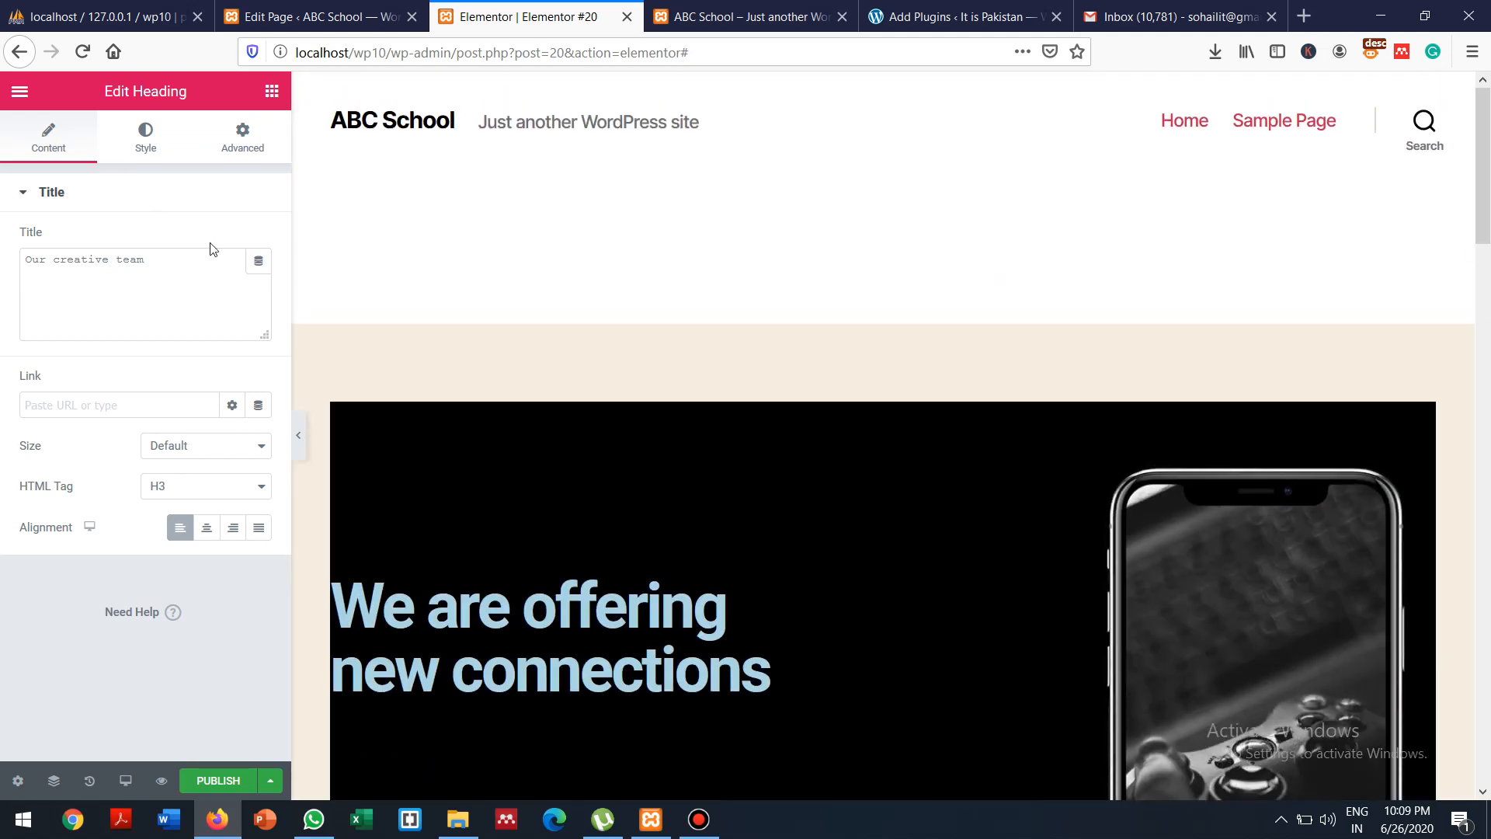
pyautogui.click(25, 194)
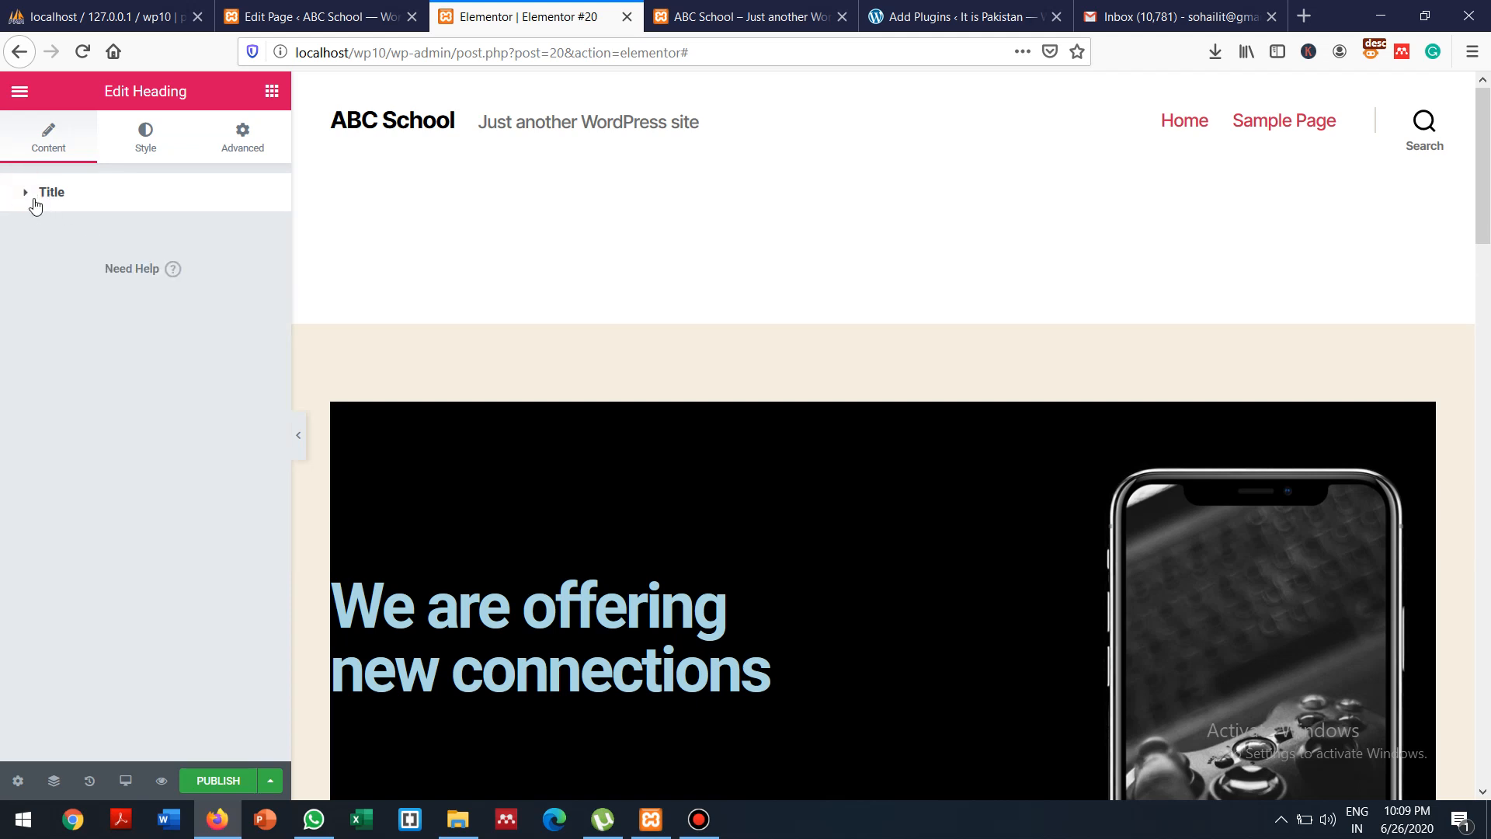
pyautogui.click(23, 193)
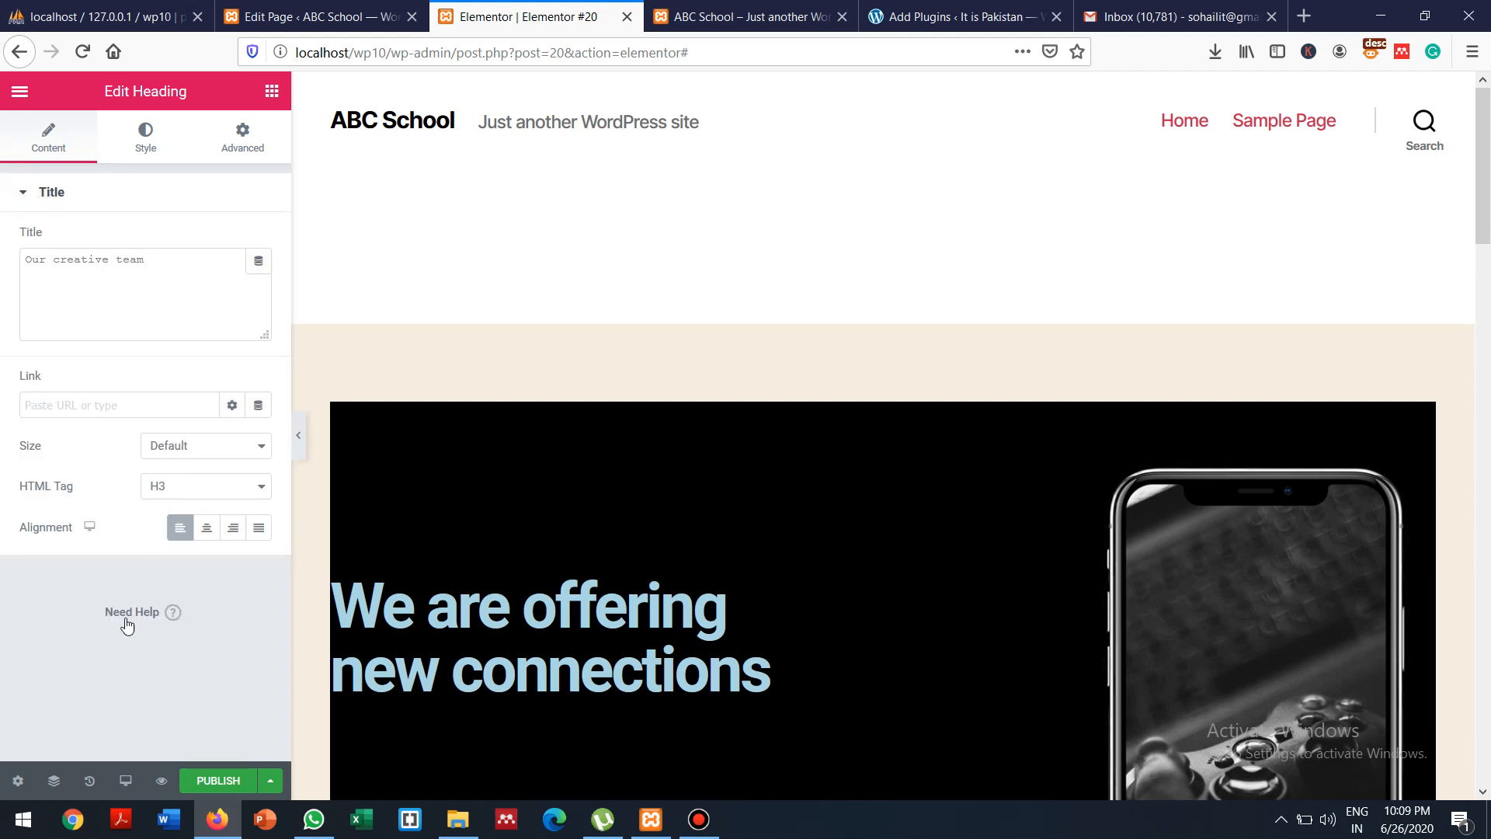
# Open the Practice page's settings, publish the page, and reload the editor
pyautogui.click(18, 779)
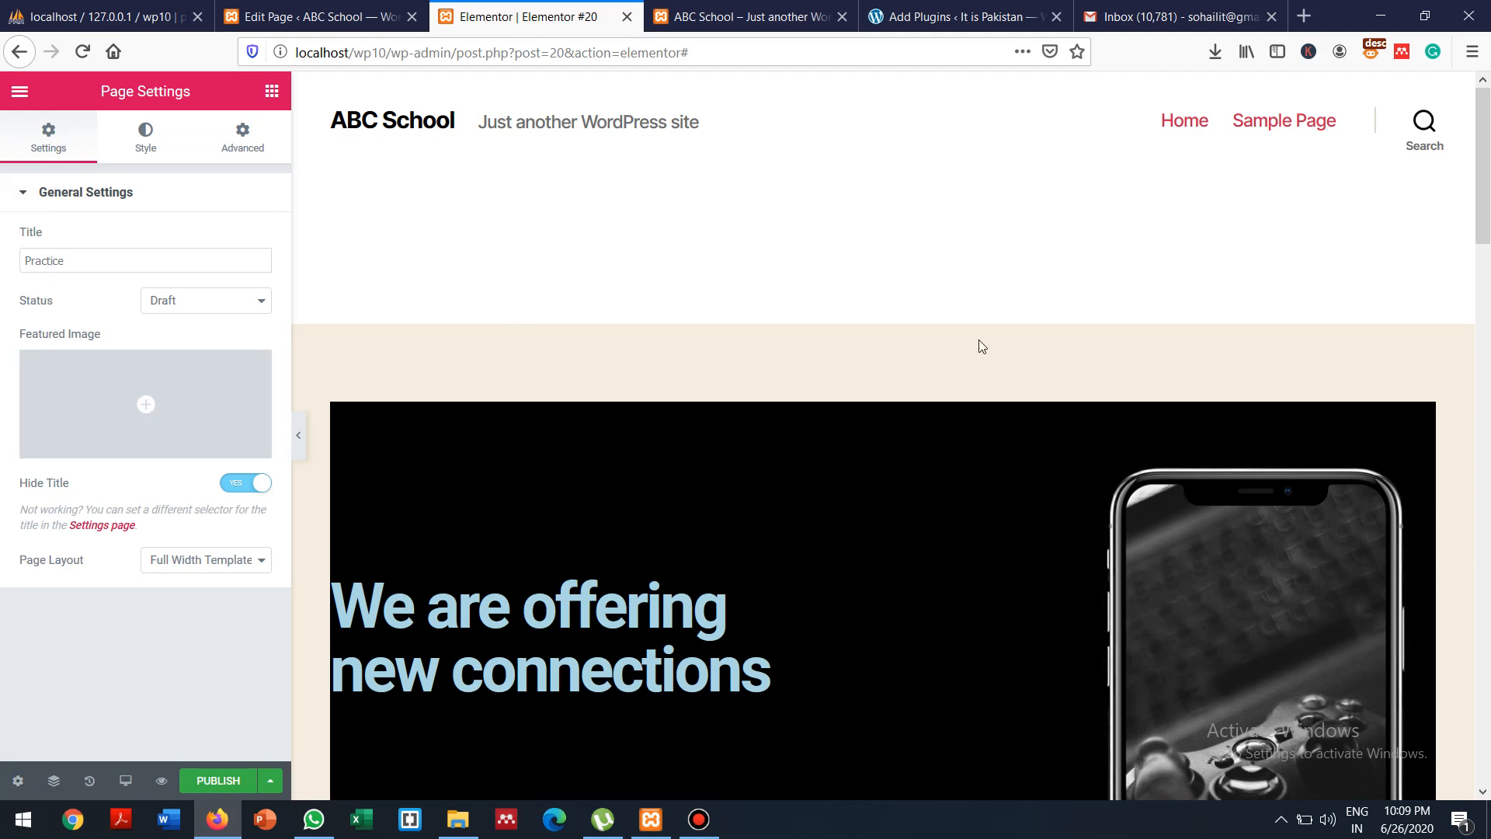
pyautogui.moveTo(1487, 170); pyautogui.dragTo(665, 786)
pyautogui.click(220, 780)
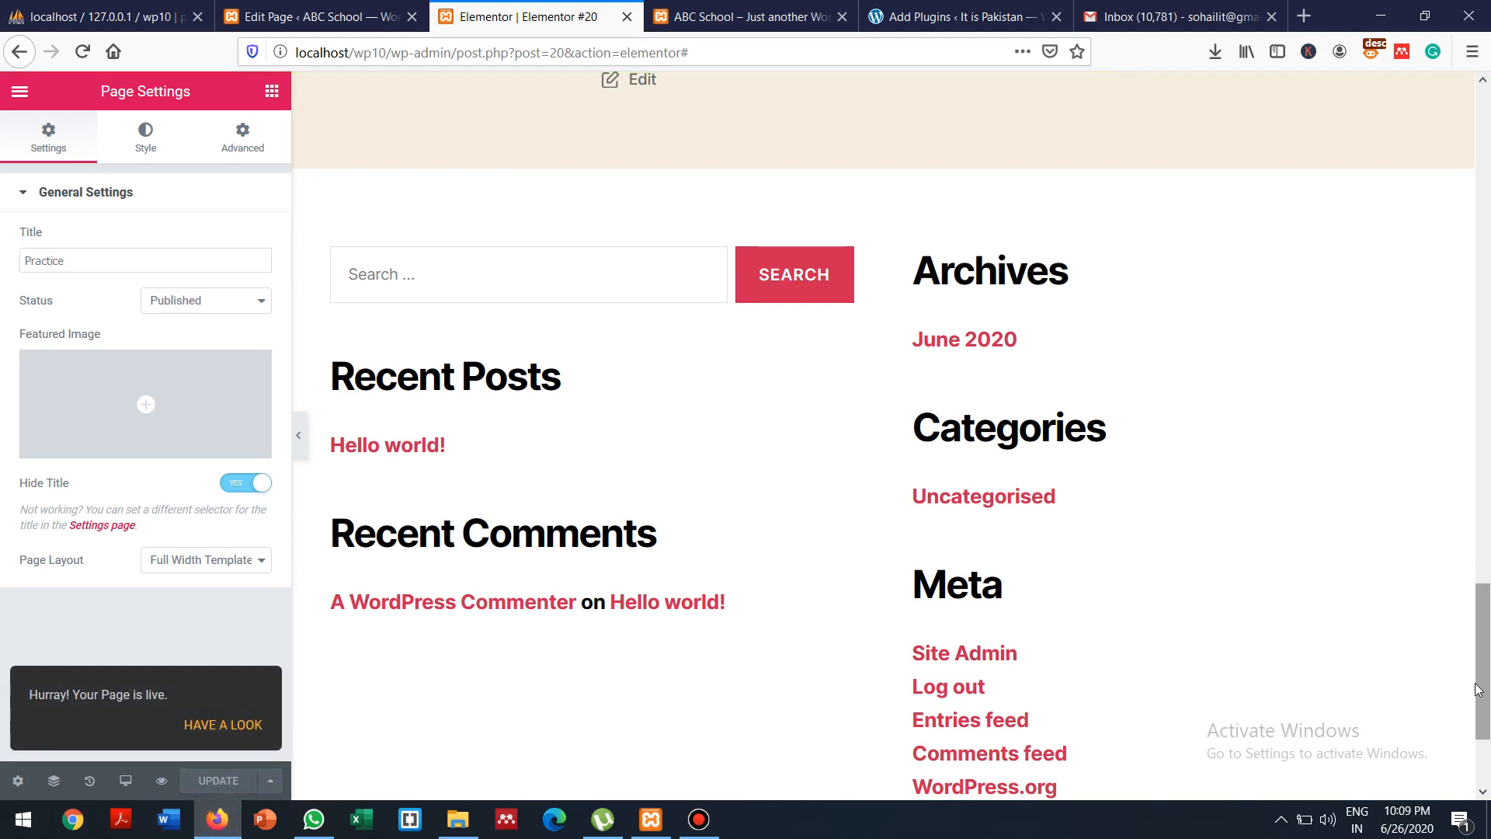
pyautogui.moveTo(1478, 688); pyautogui.dragTo(691, 169)
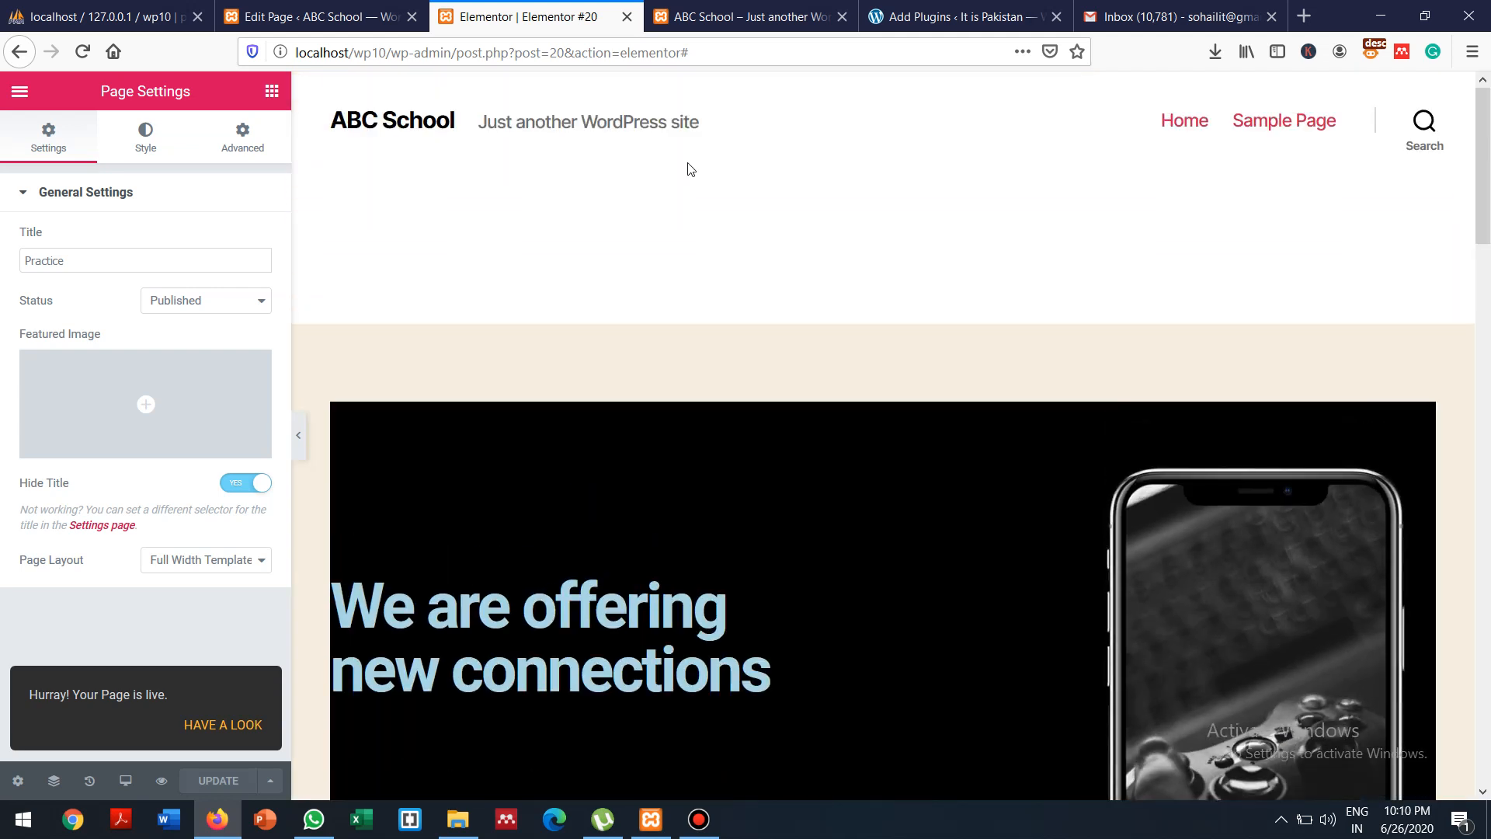
pyautogui.click(81, 52)
# Reload the ABC School front page to check its navigation links
pyautogui.click(701, 11)
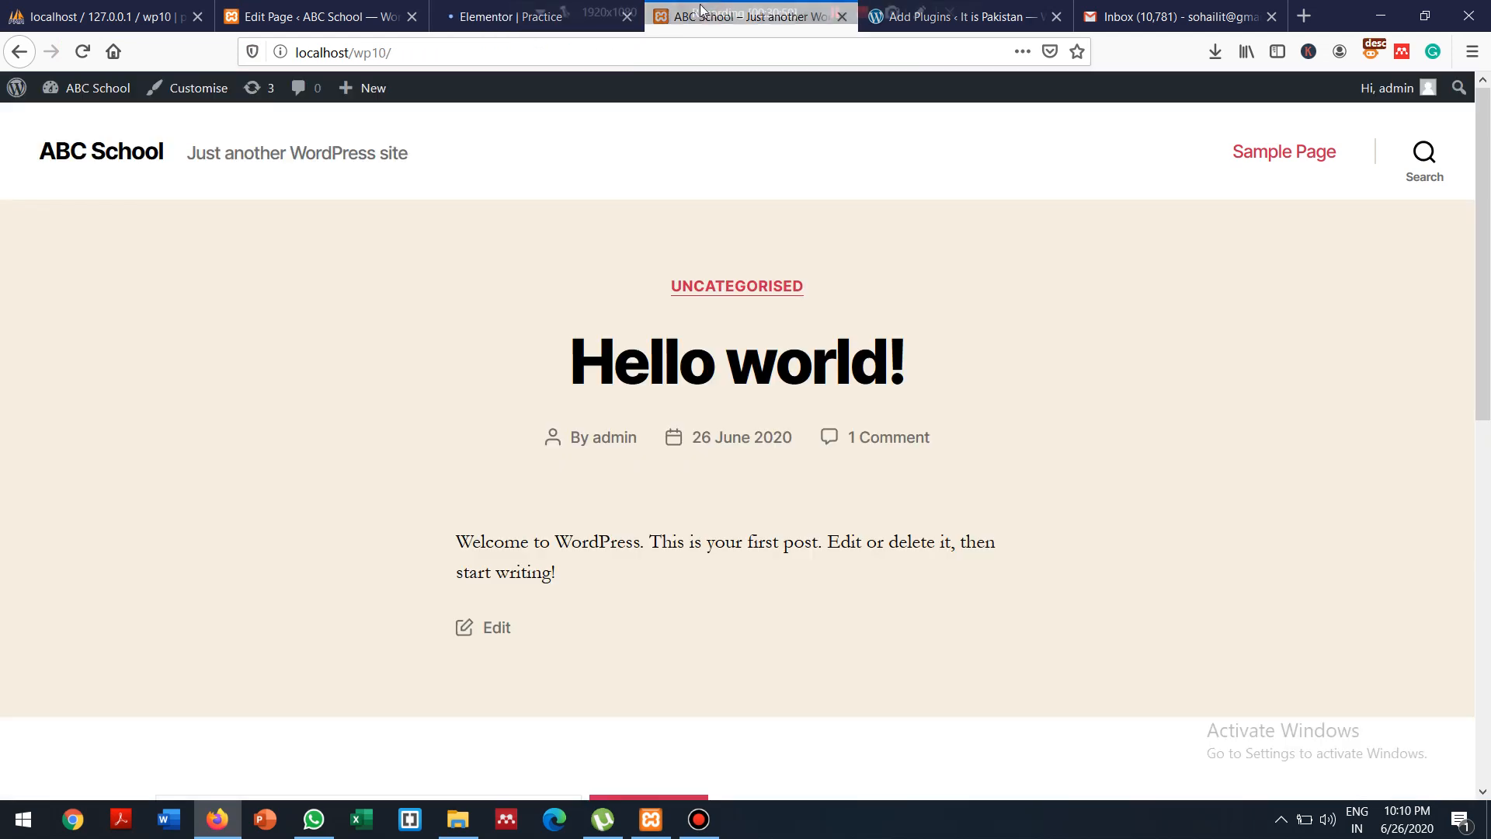
pyautogui.click(415, 48)
pyautogui.press('Return')
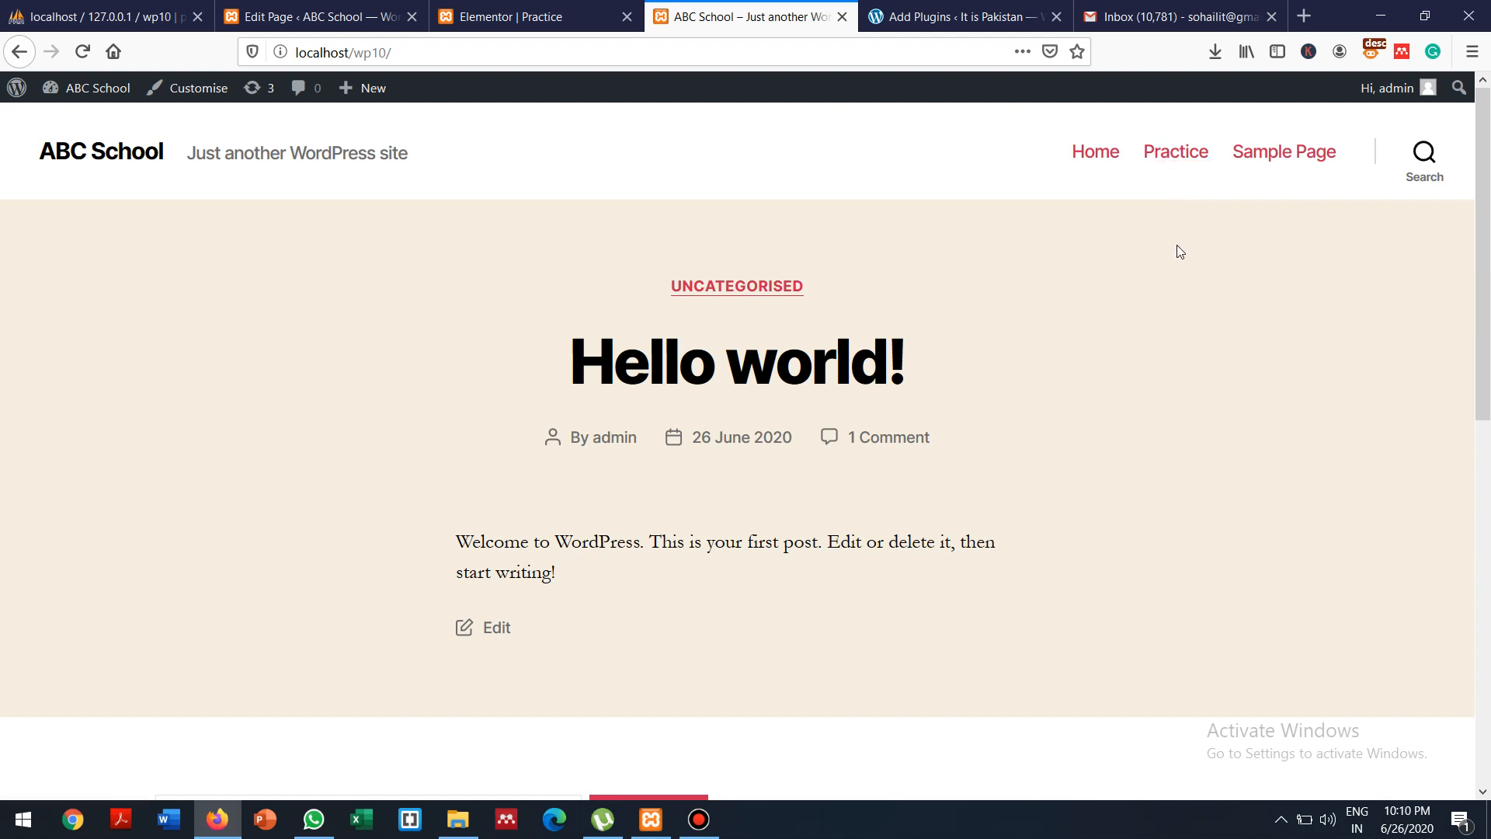
# Close the Practice page's Elementor editor and load the WordPress dashboard at localhost/wp10/wp-admin/ in place of the Home page editor
pyautogui.click(514, 8)
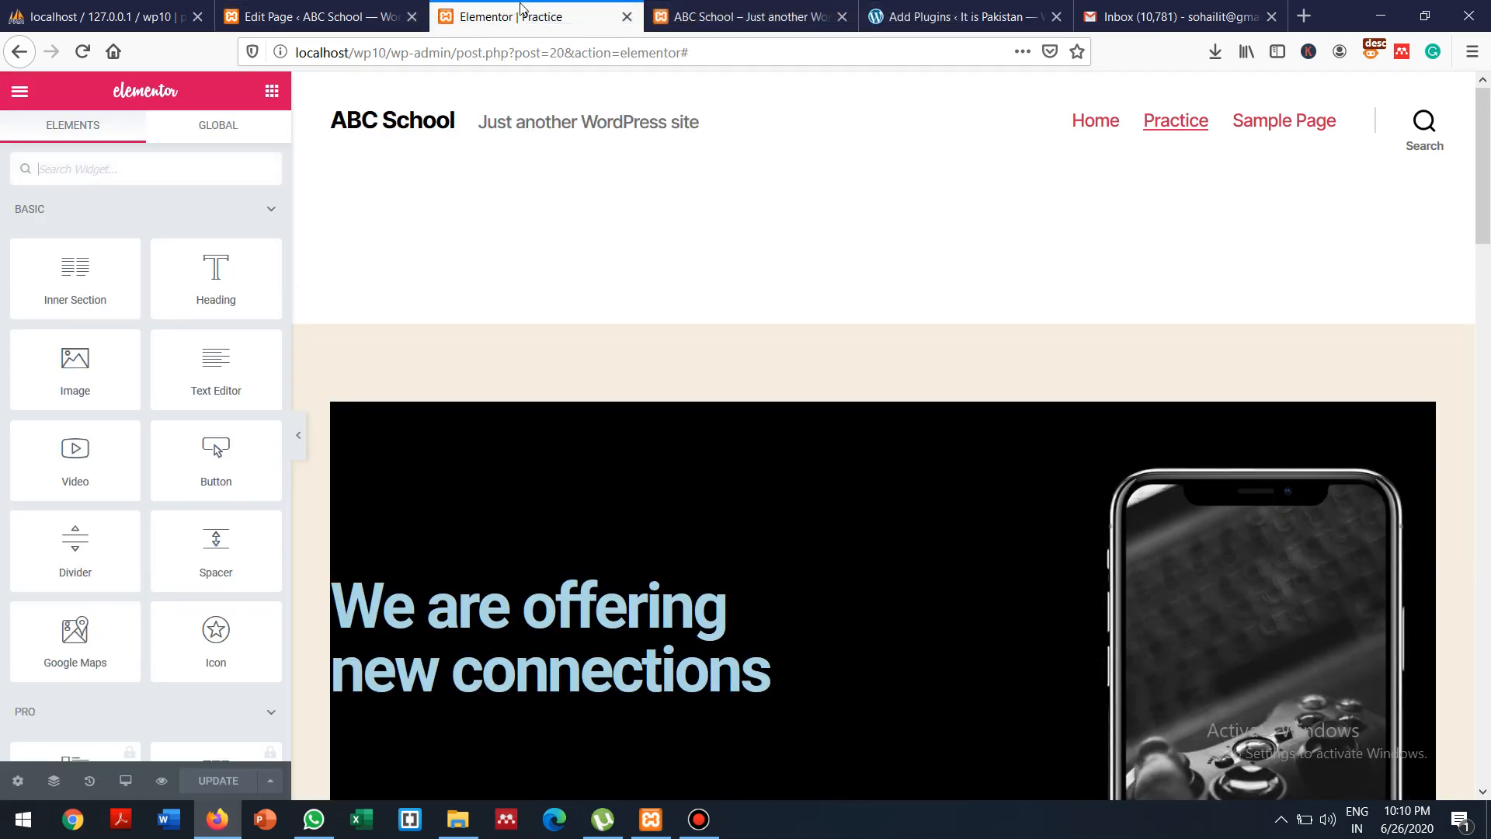
pyautogui.click(628, 16)
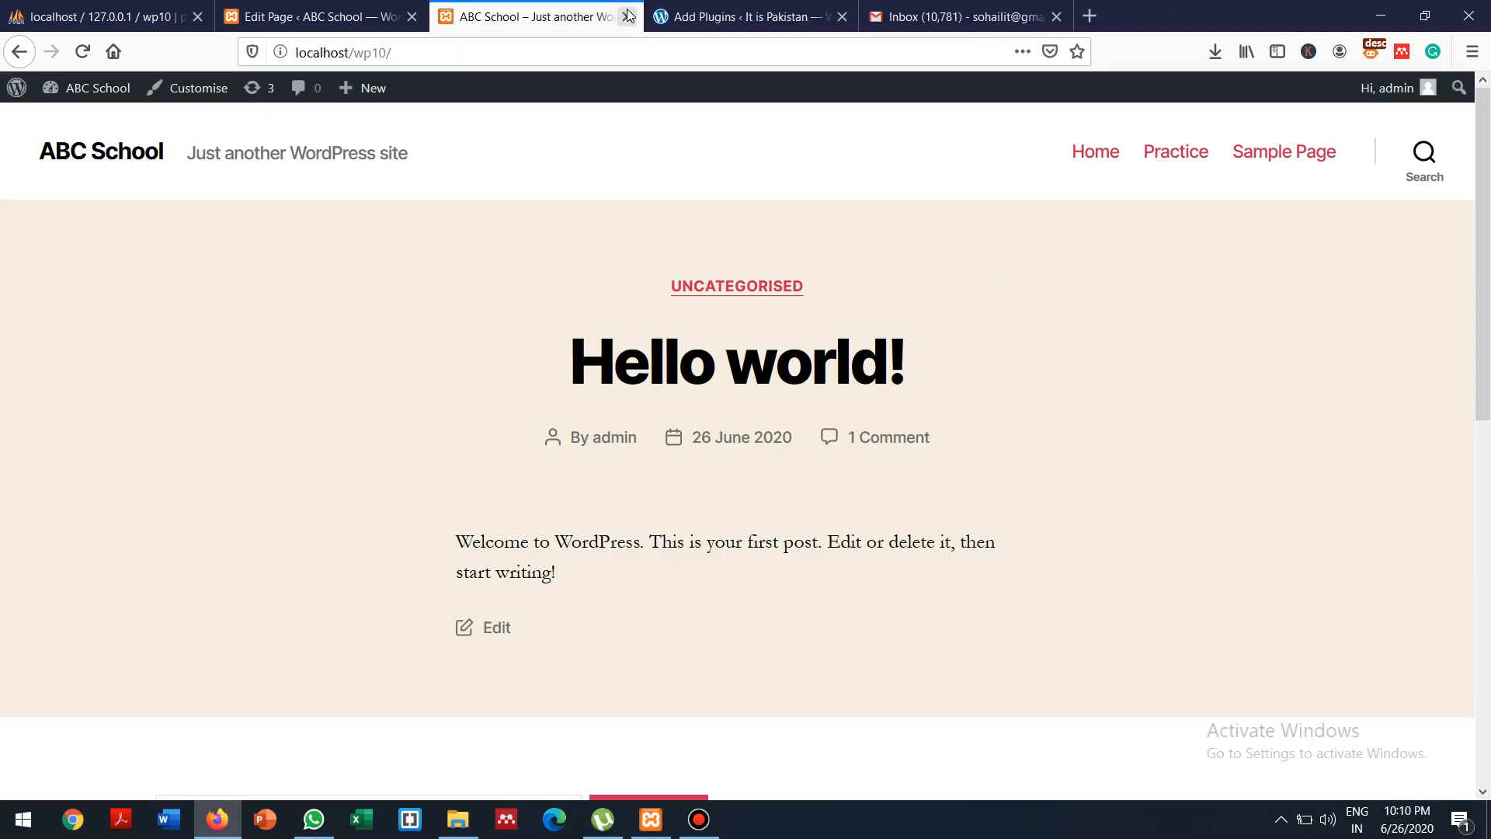
pyautogui.click(271, 7)
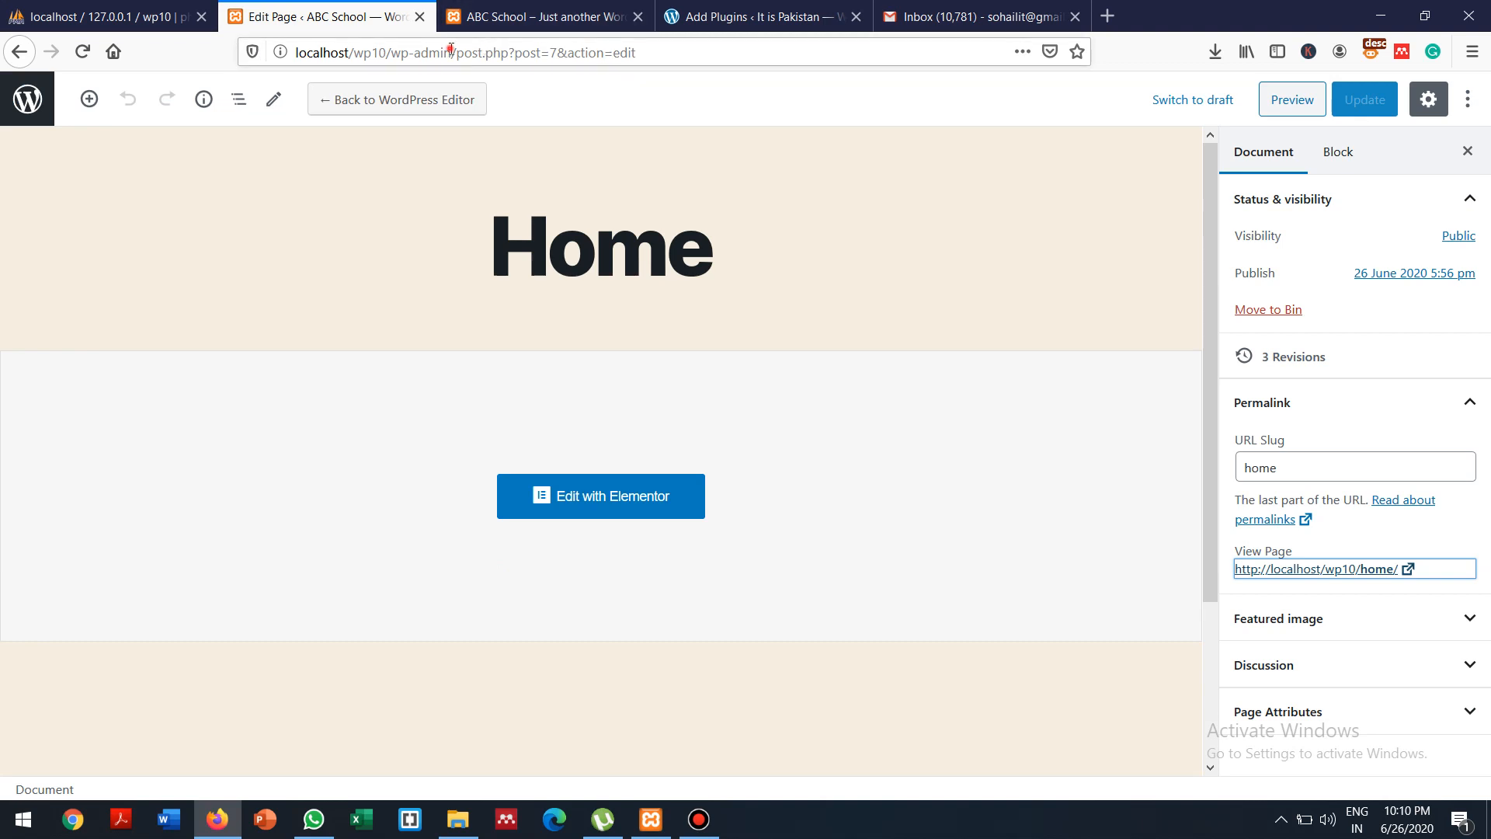
pyautogui.moveTo(451, 52); pyautogui.dragTo(705, 63)
pyautogui.press('BackSpace')
pyautogui.press('Return')
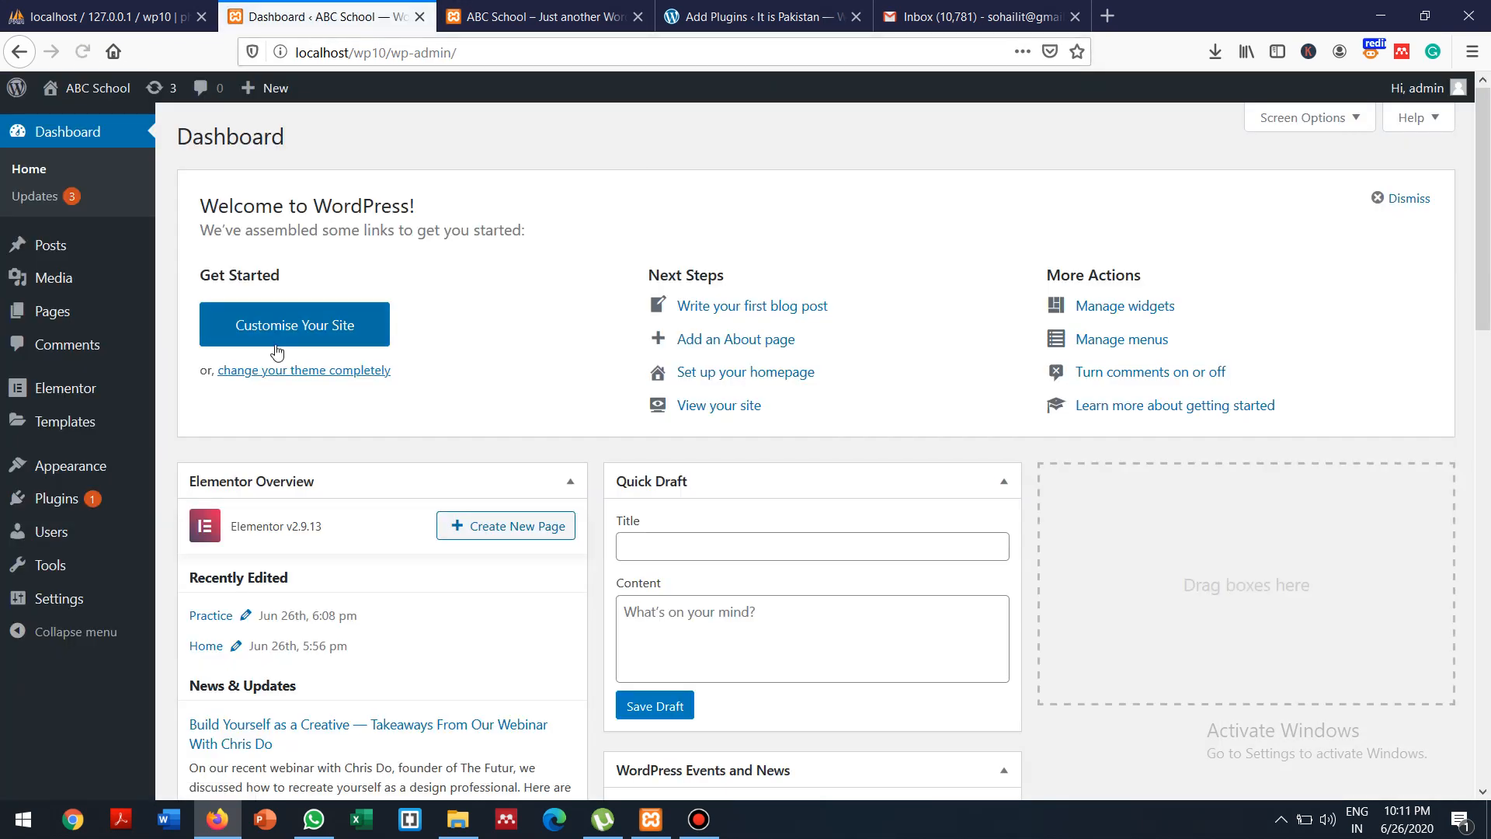
# Create a new navigation menu named "main" in the site's appearance settings
pyautogui.moveTo(78, 494)
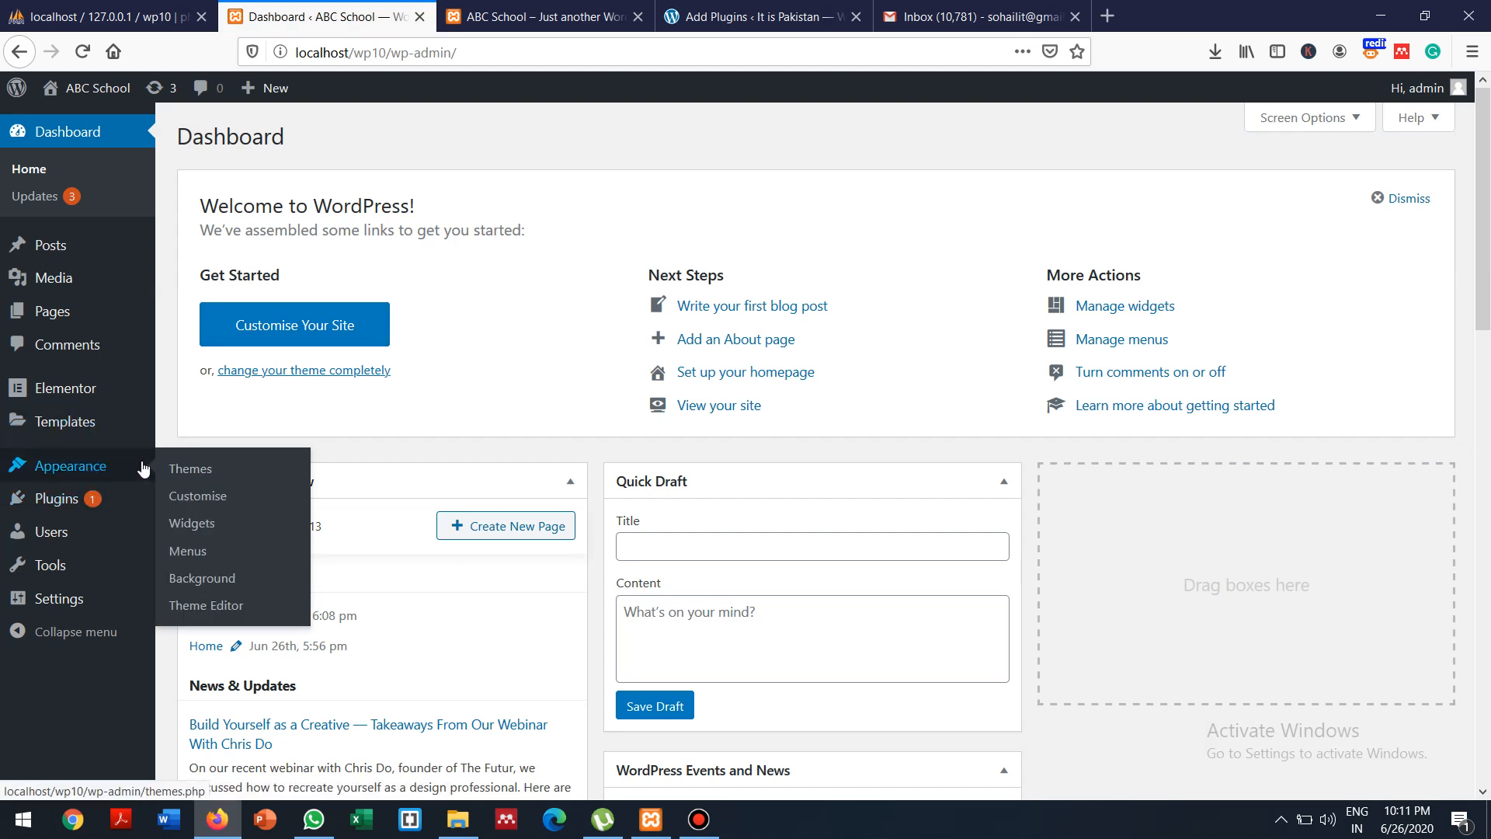
pyautogui.click(189, 551)
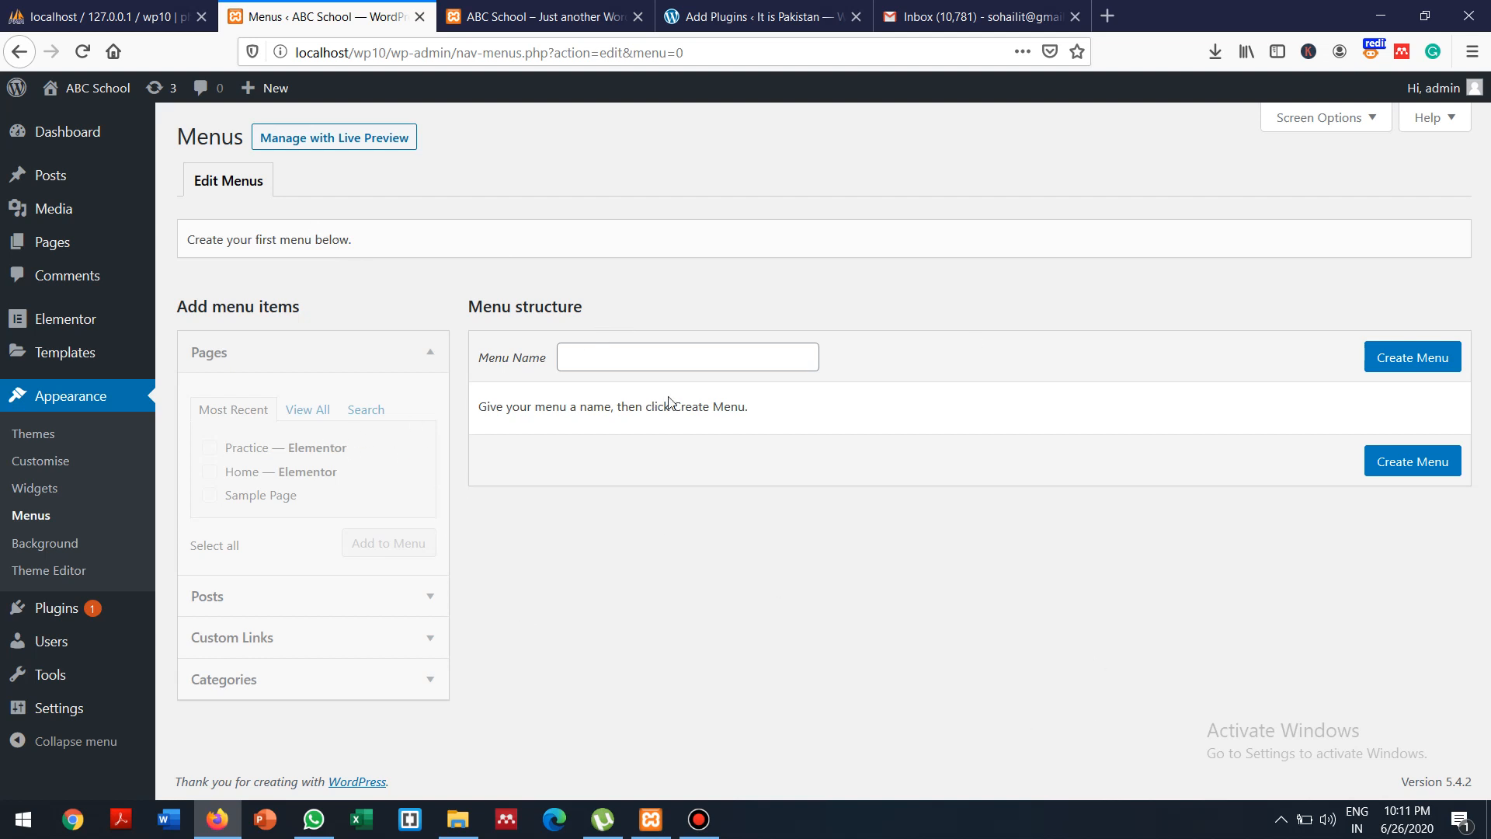
pyautogui.click(614, 605)
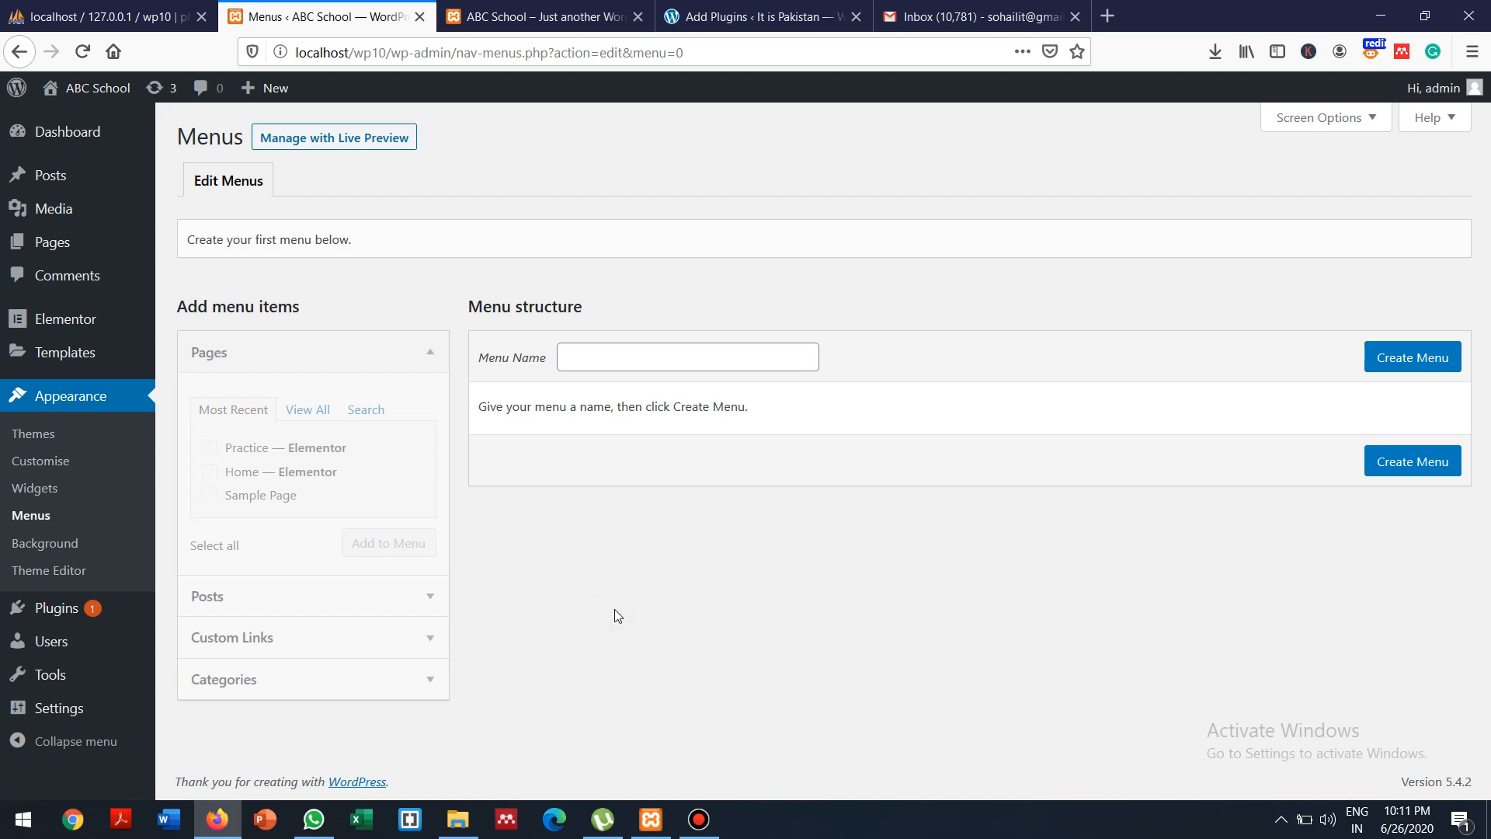
pyautogui.click(1408, 358)
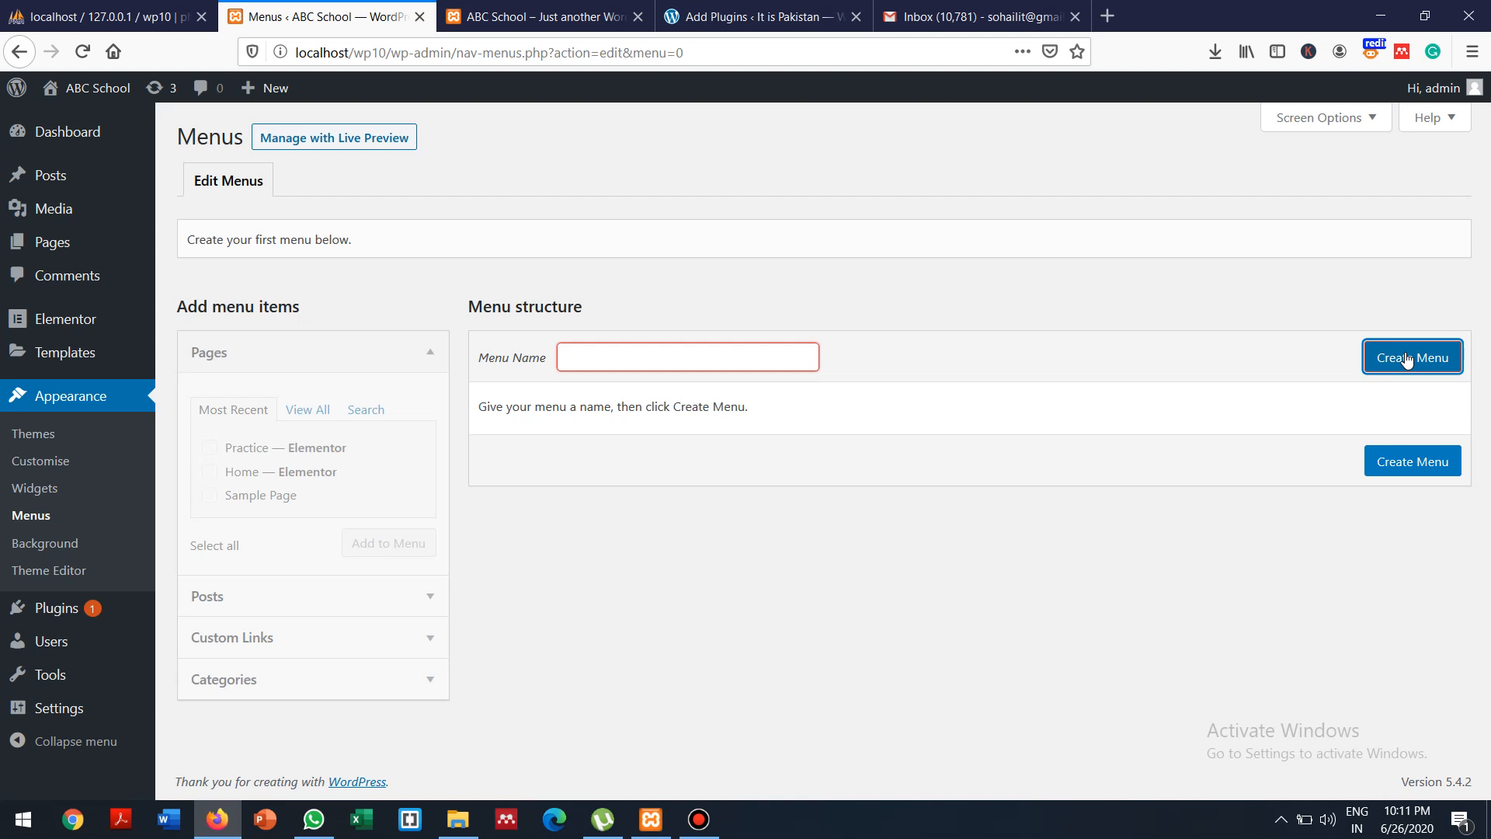
pyautogui.click(673, 359)
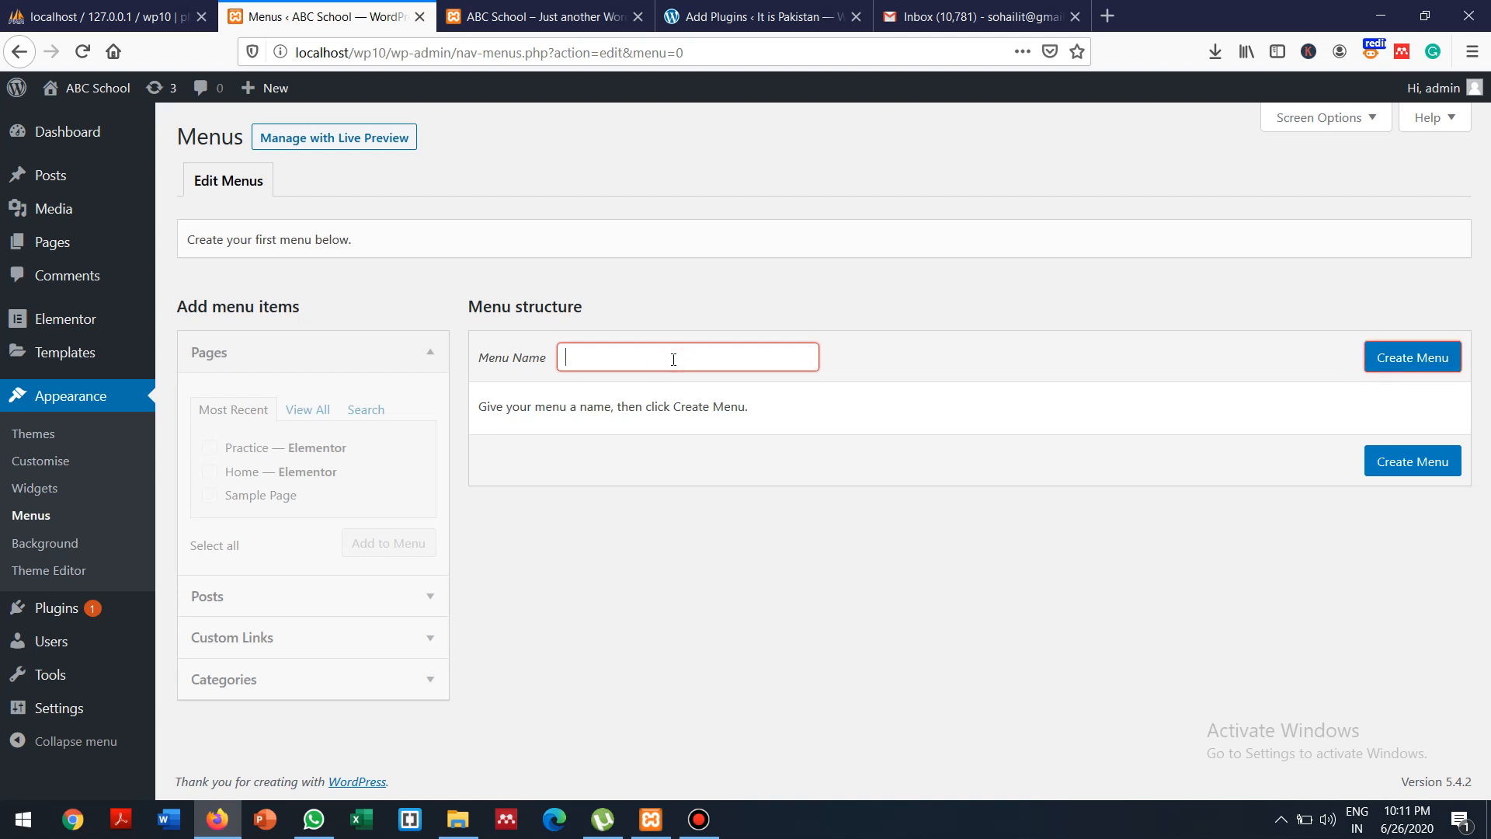
pyautogui.write('main')
pyautogui.click(925, 419)
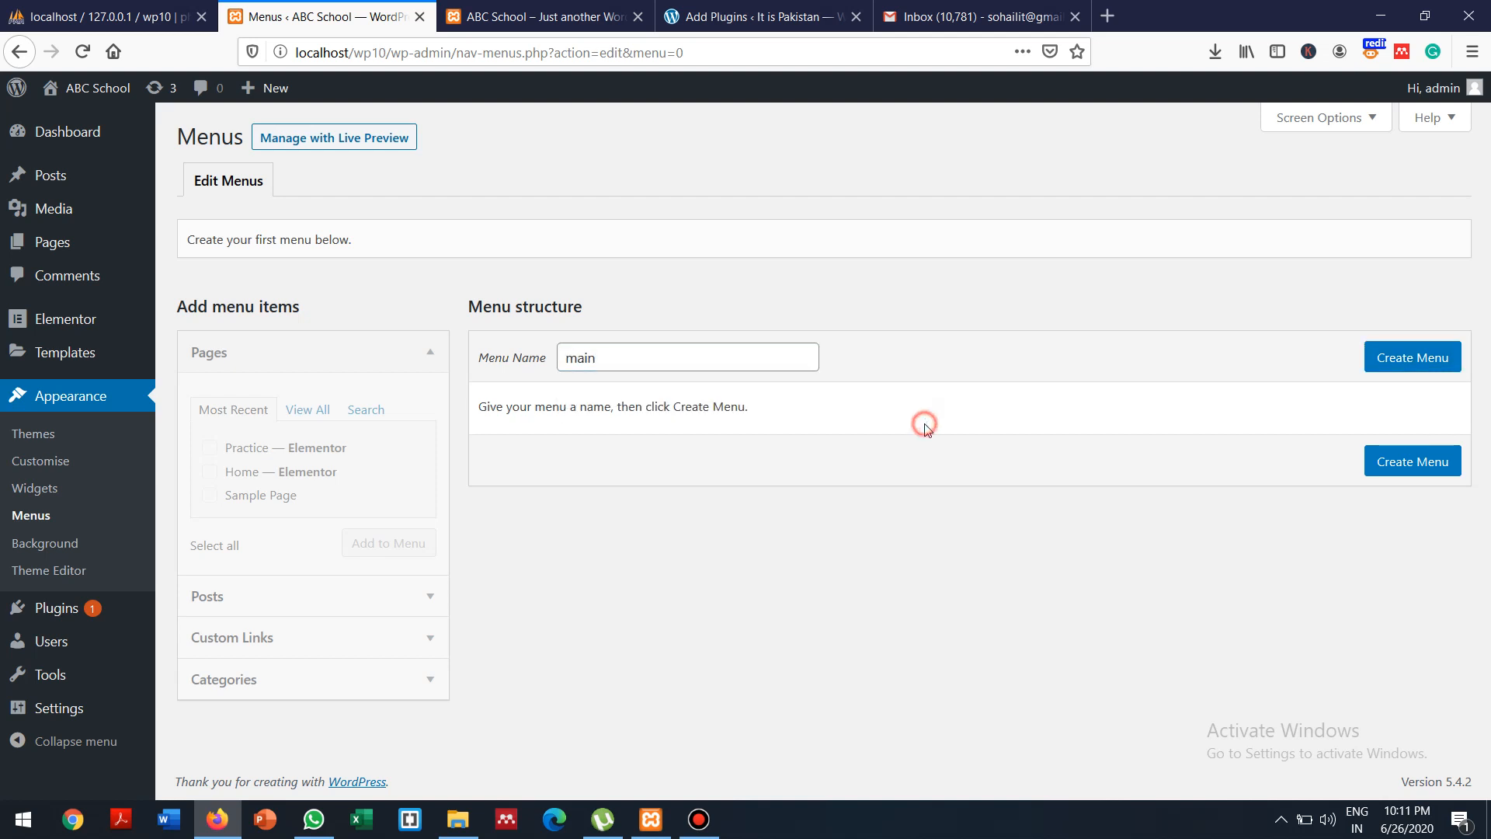
pyautogui.click(1410, 356)
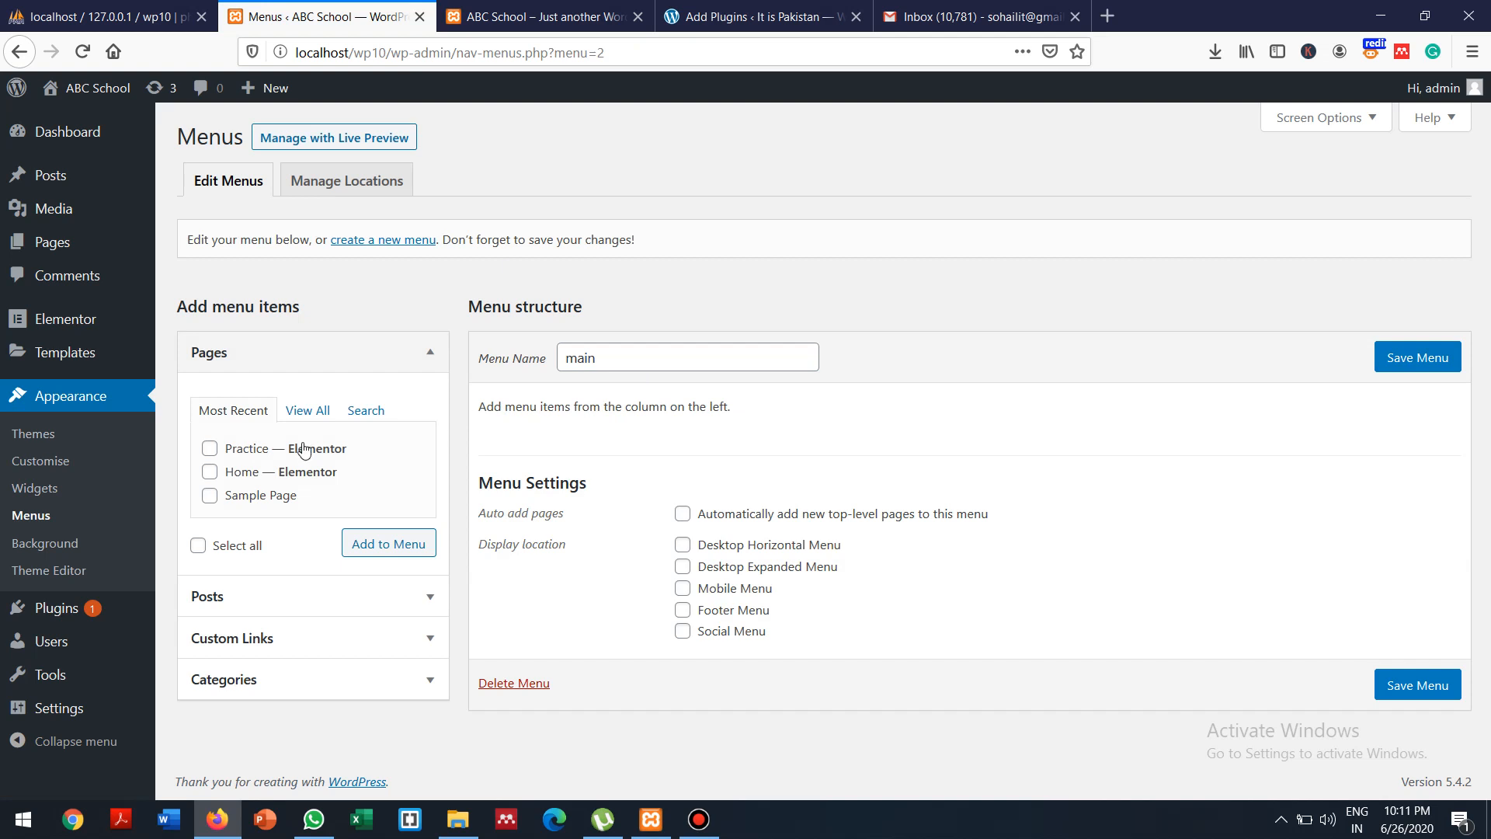
# Add the Home, Sample Page and Practice pages to the main menu, and move Sample Page below Practice
pyautogui.click(211, 473)
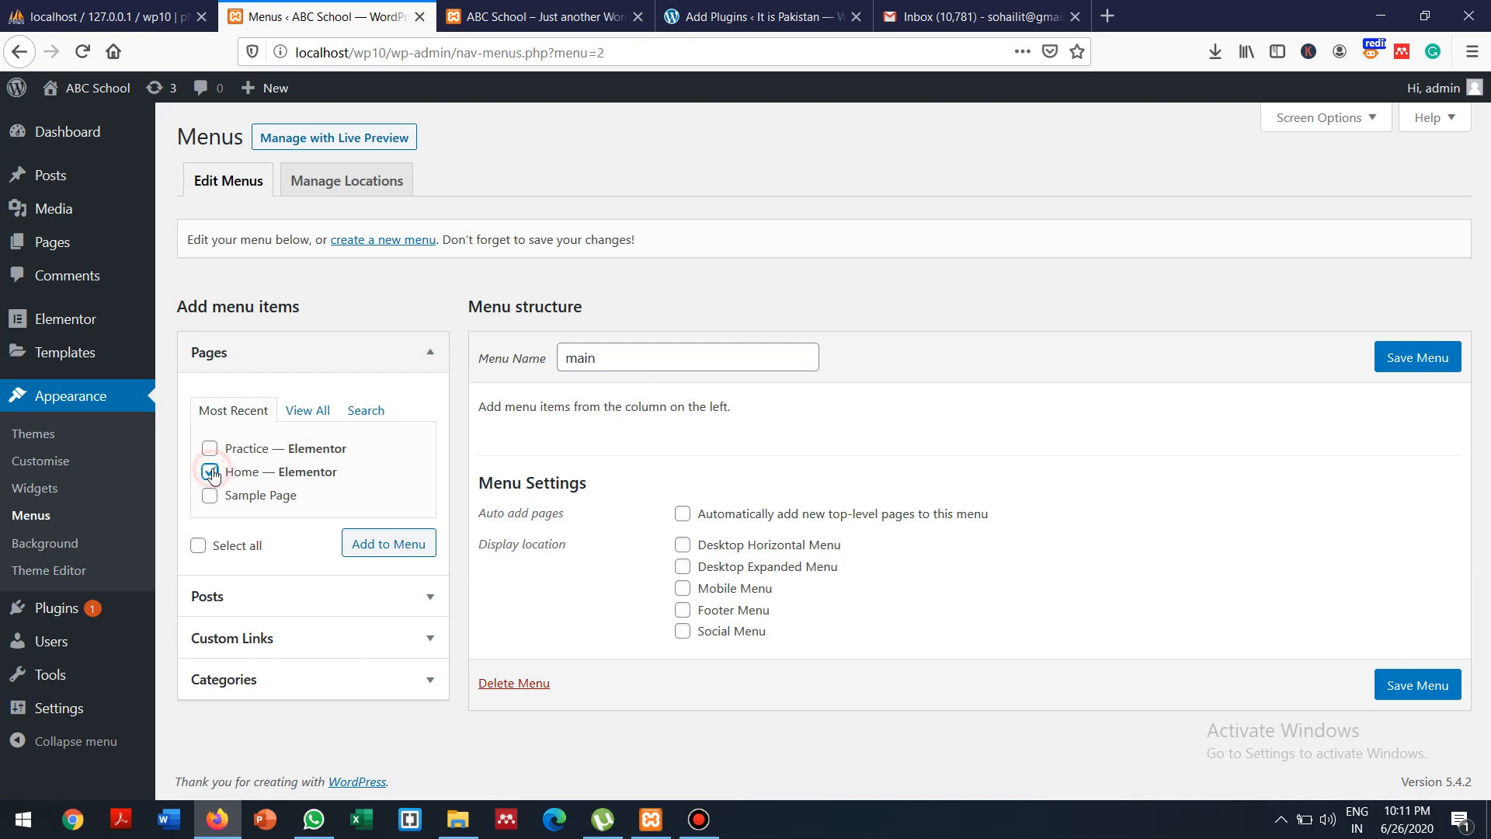
pyautogui.click(383, 546)
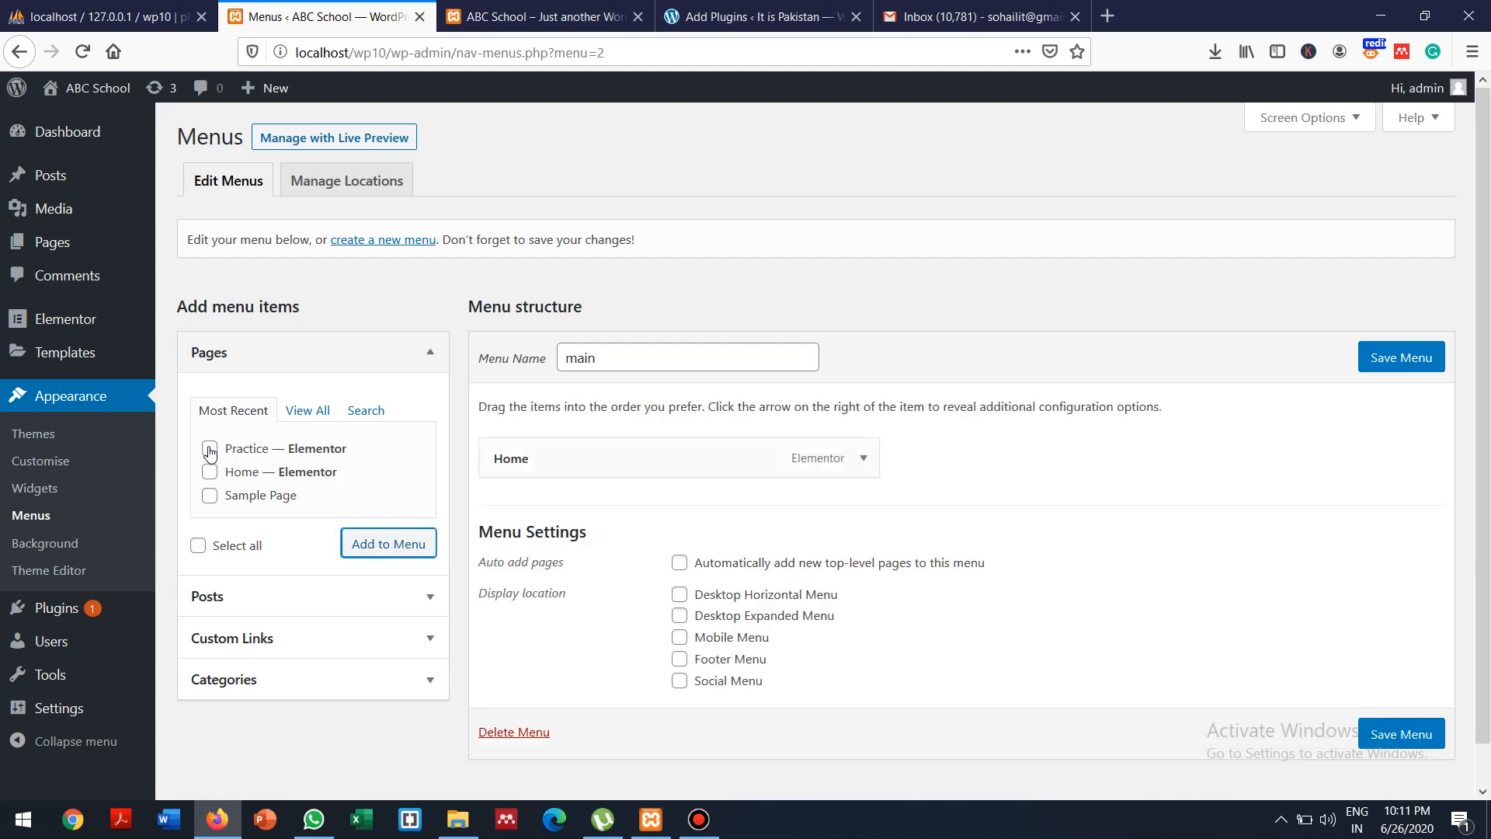
pyautogui.click(210, 497)
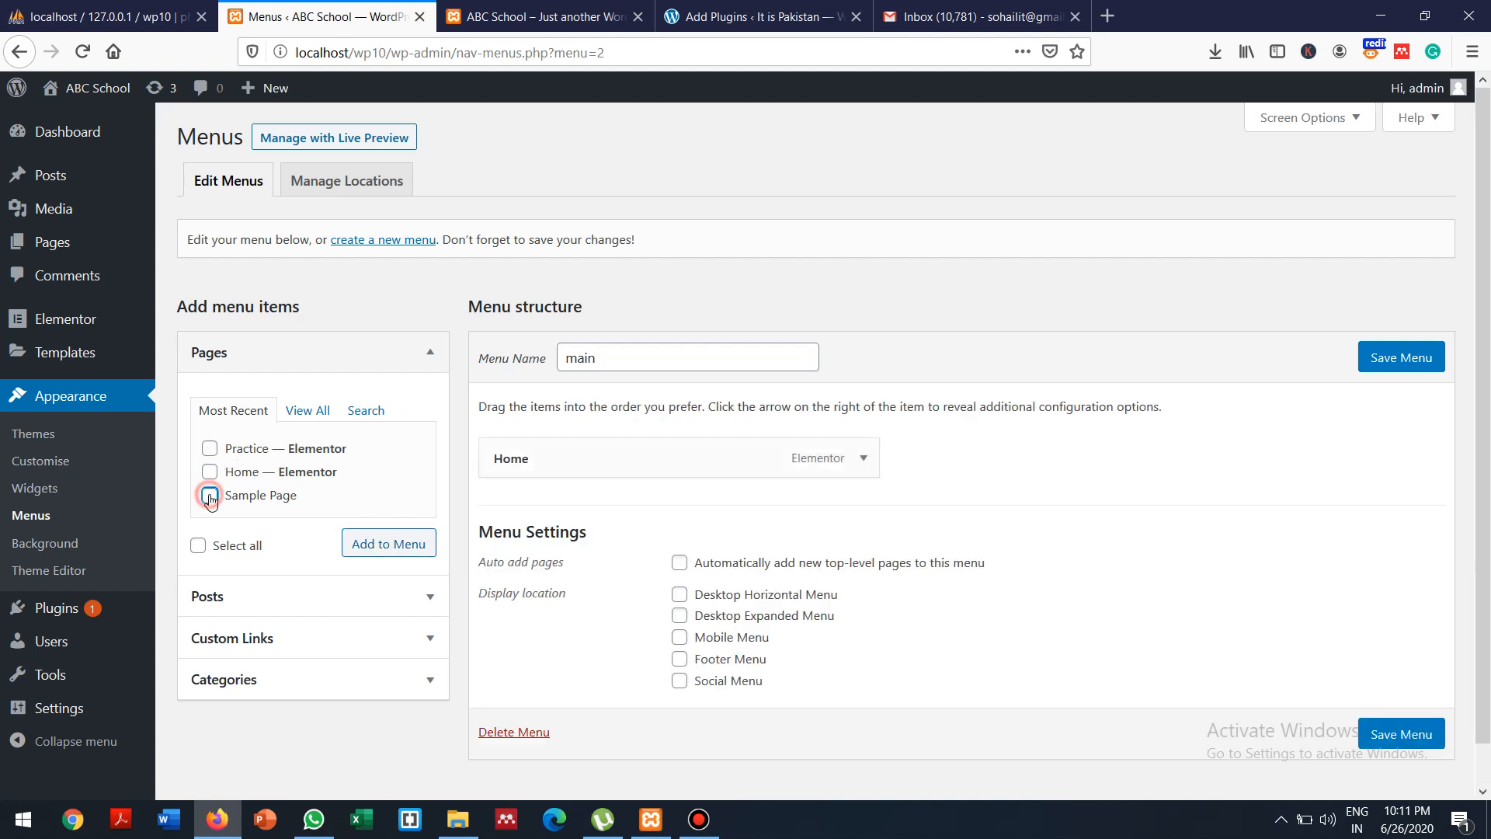
pyautogui.click(380, 546)
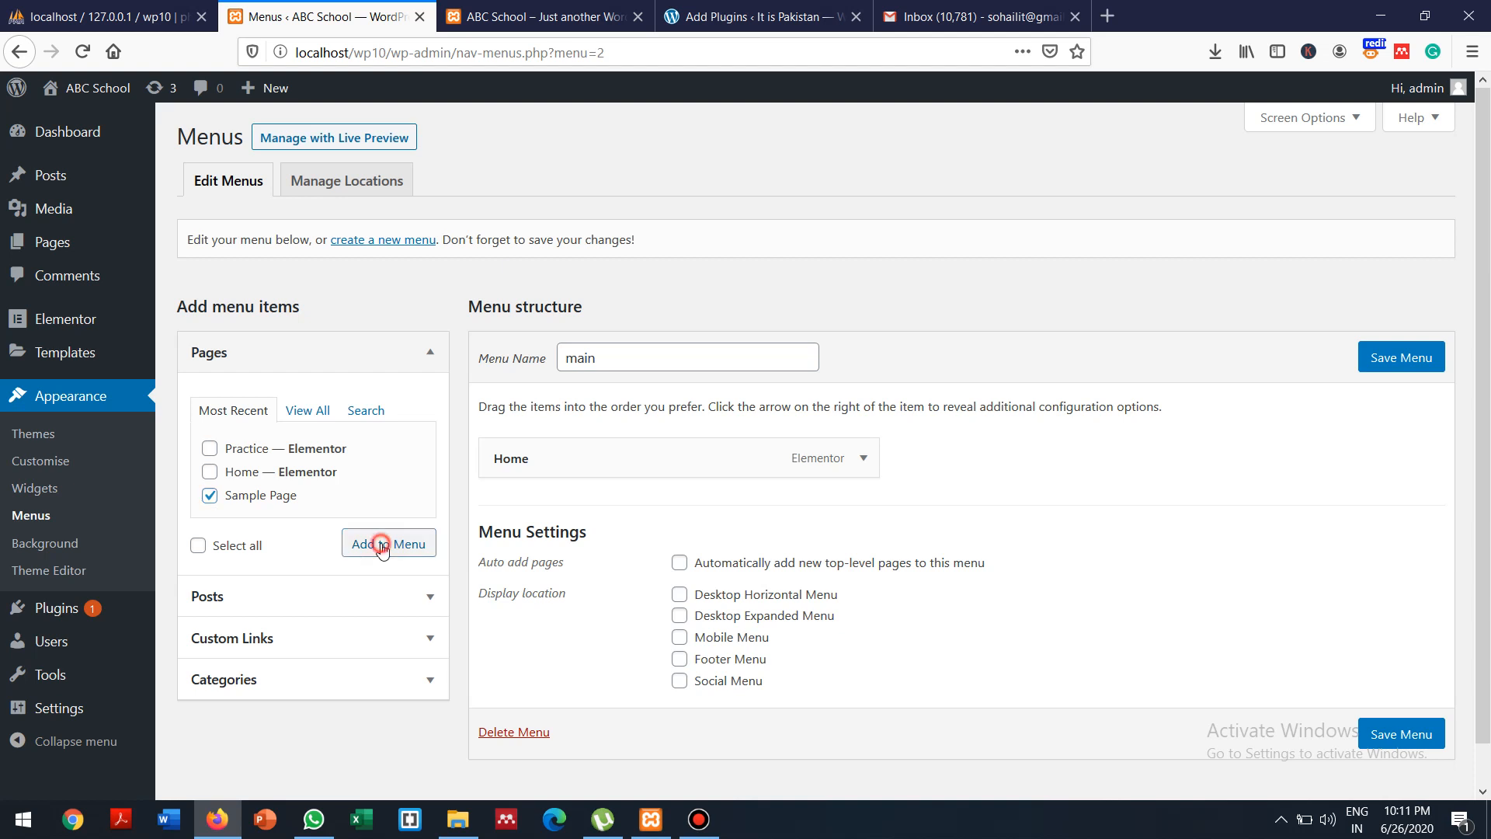
pyautogui.click(210, 449)
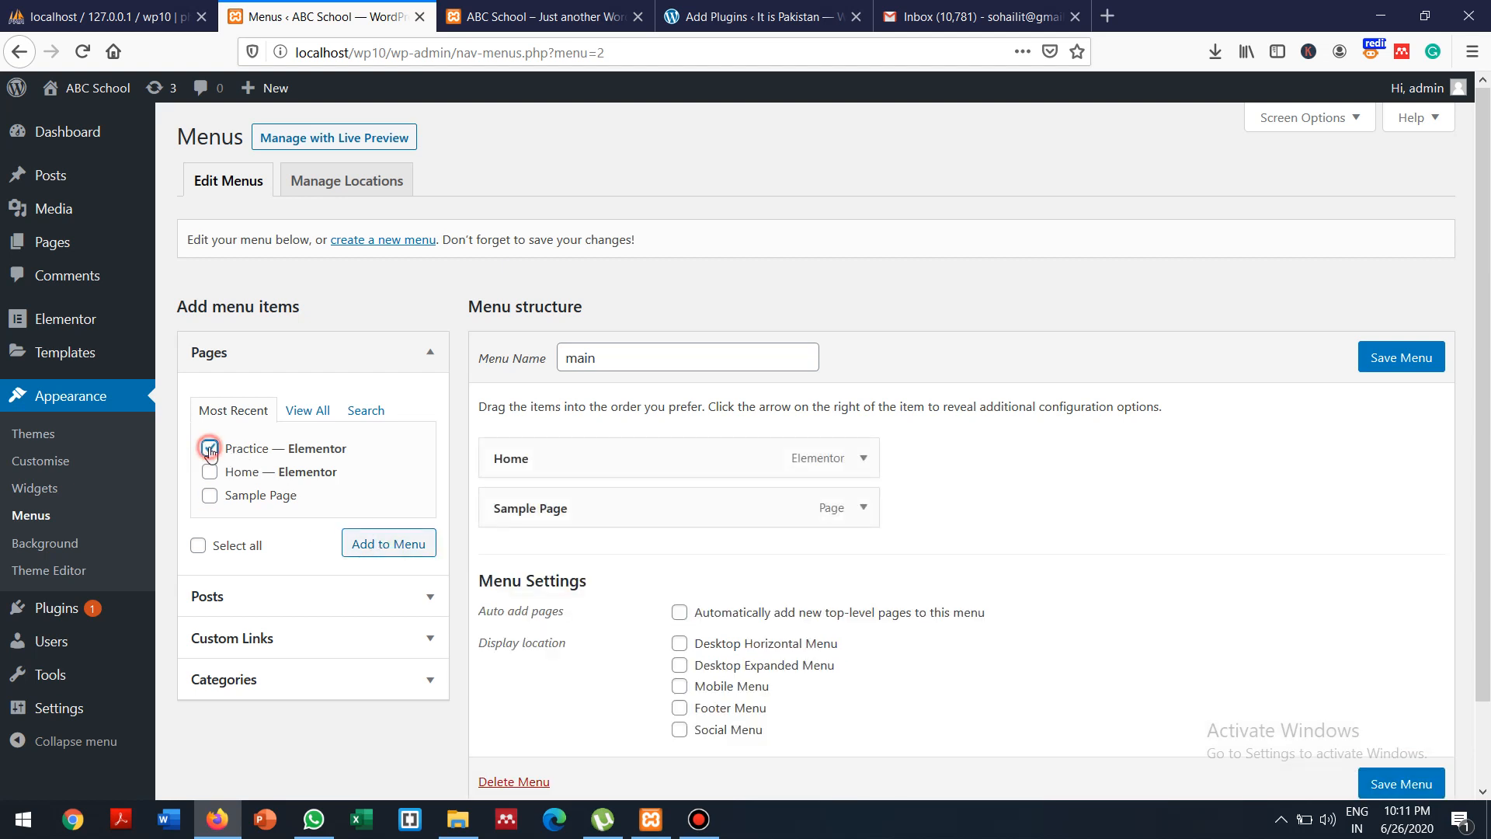
pyautogui.click(381, 547)
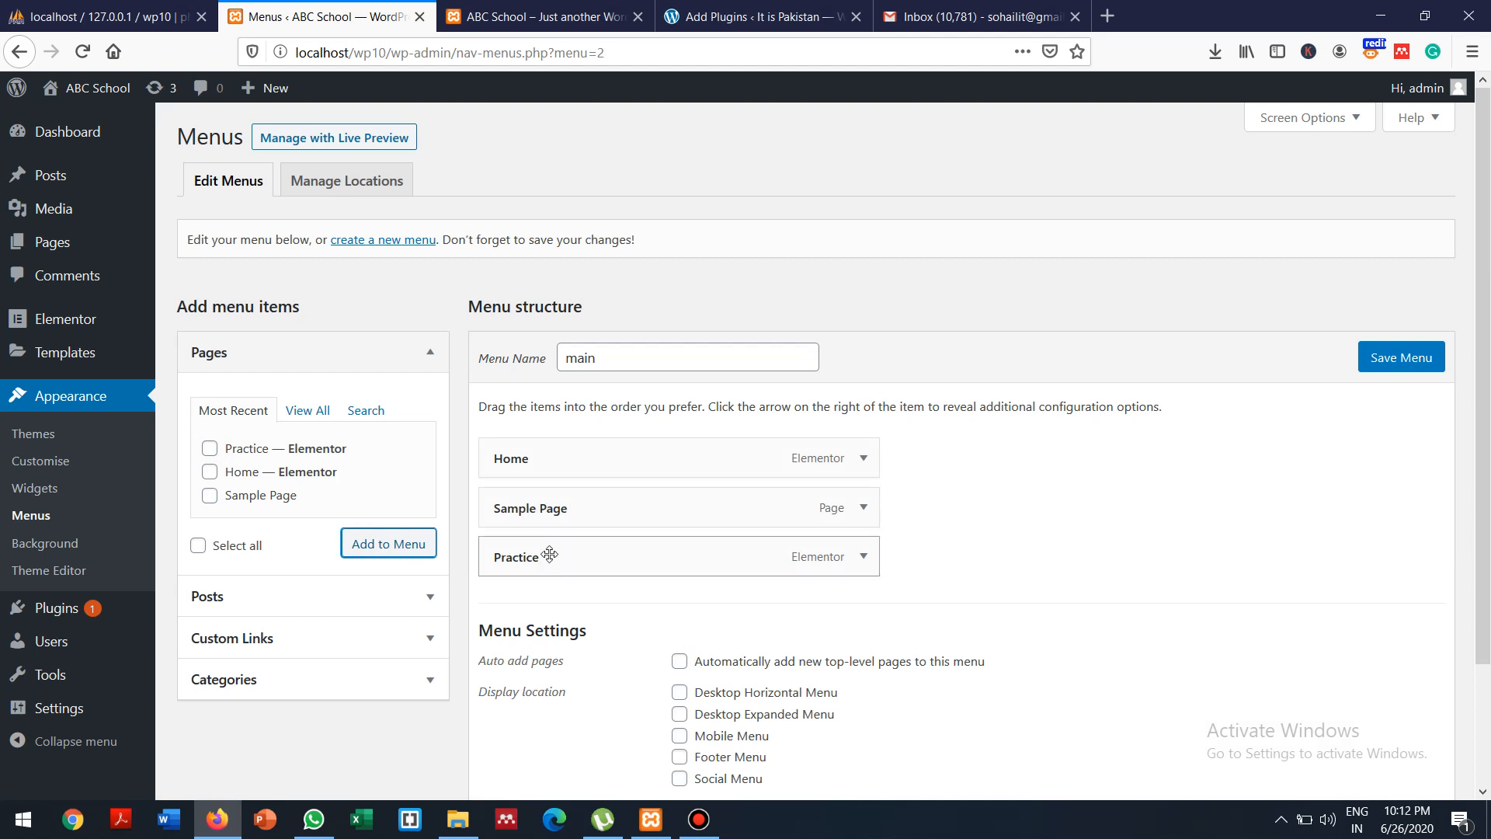
pyautogui.moveTo(530, 508); pyautogui.dragTo(533, 559)
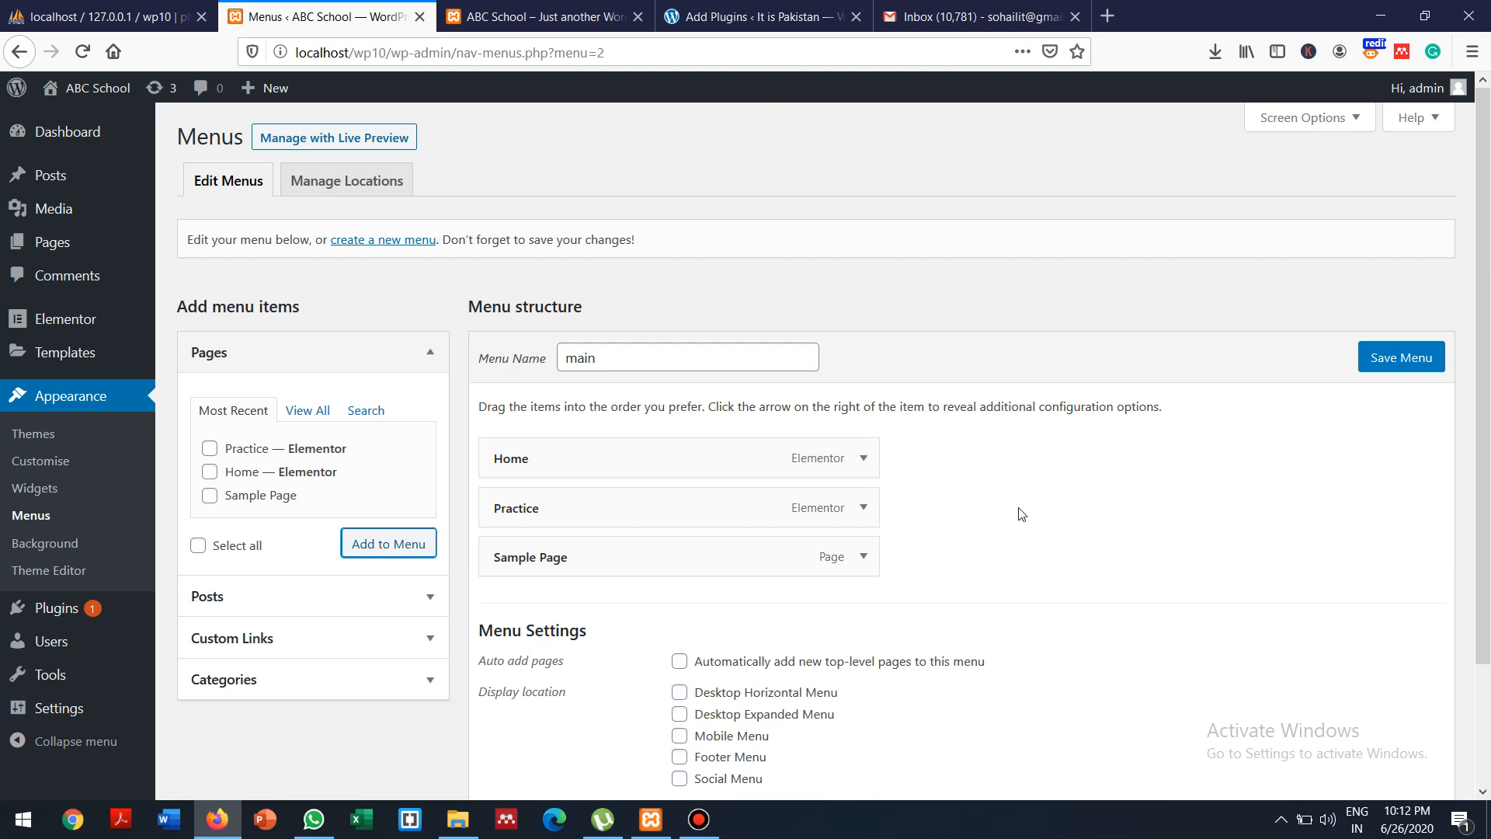
# Add a custom link named "Study" with the URL # to the main menu and place it directly below Home
pyautogui.scroll(-3, 1480, 365)
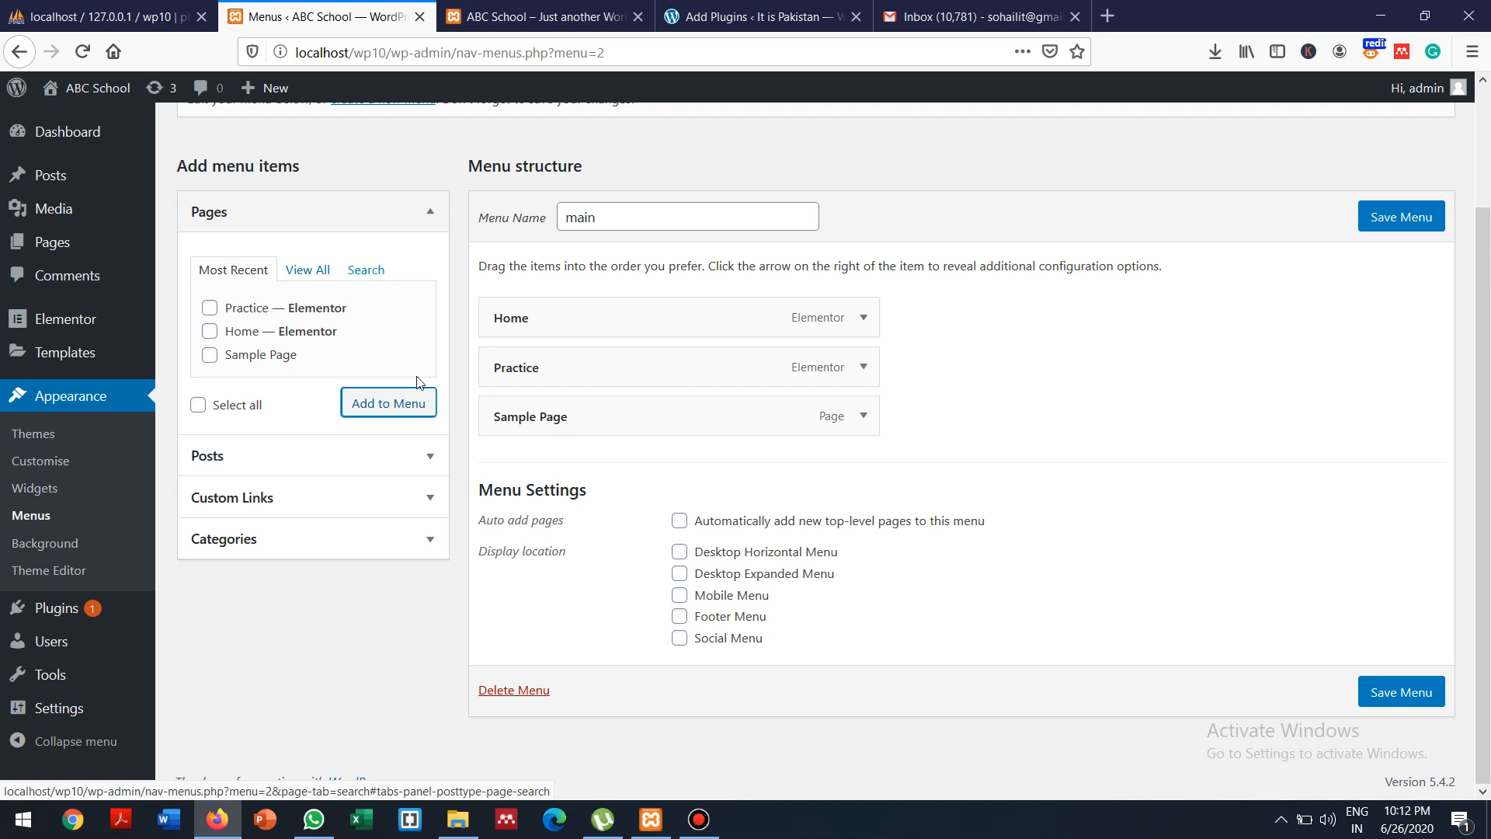
pyautogui.click(424, 499)
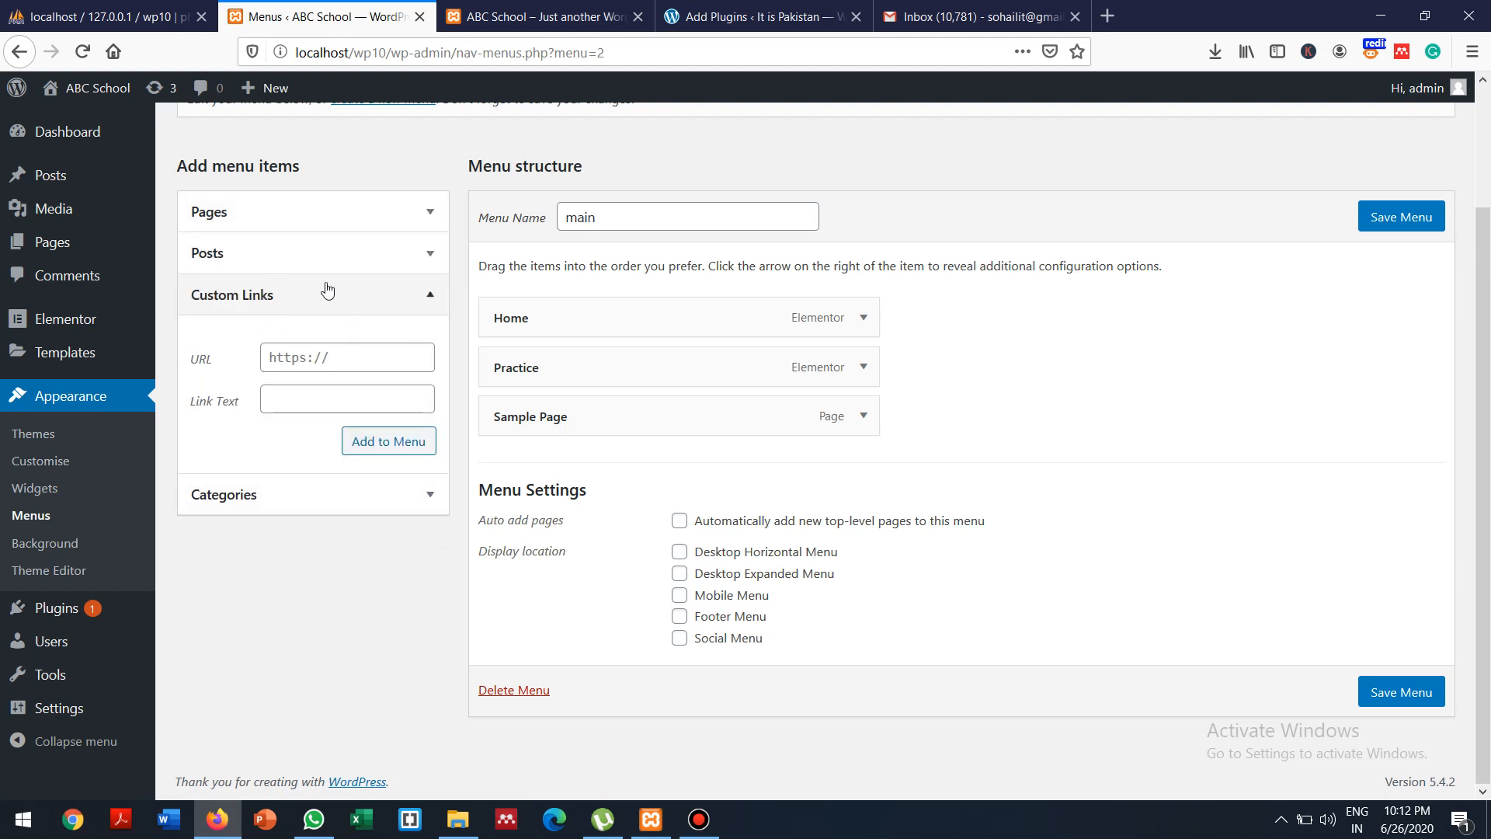
pyautogui.click(266, 402)
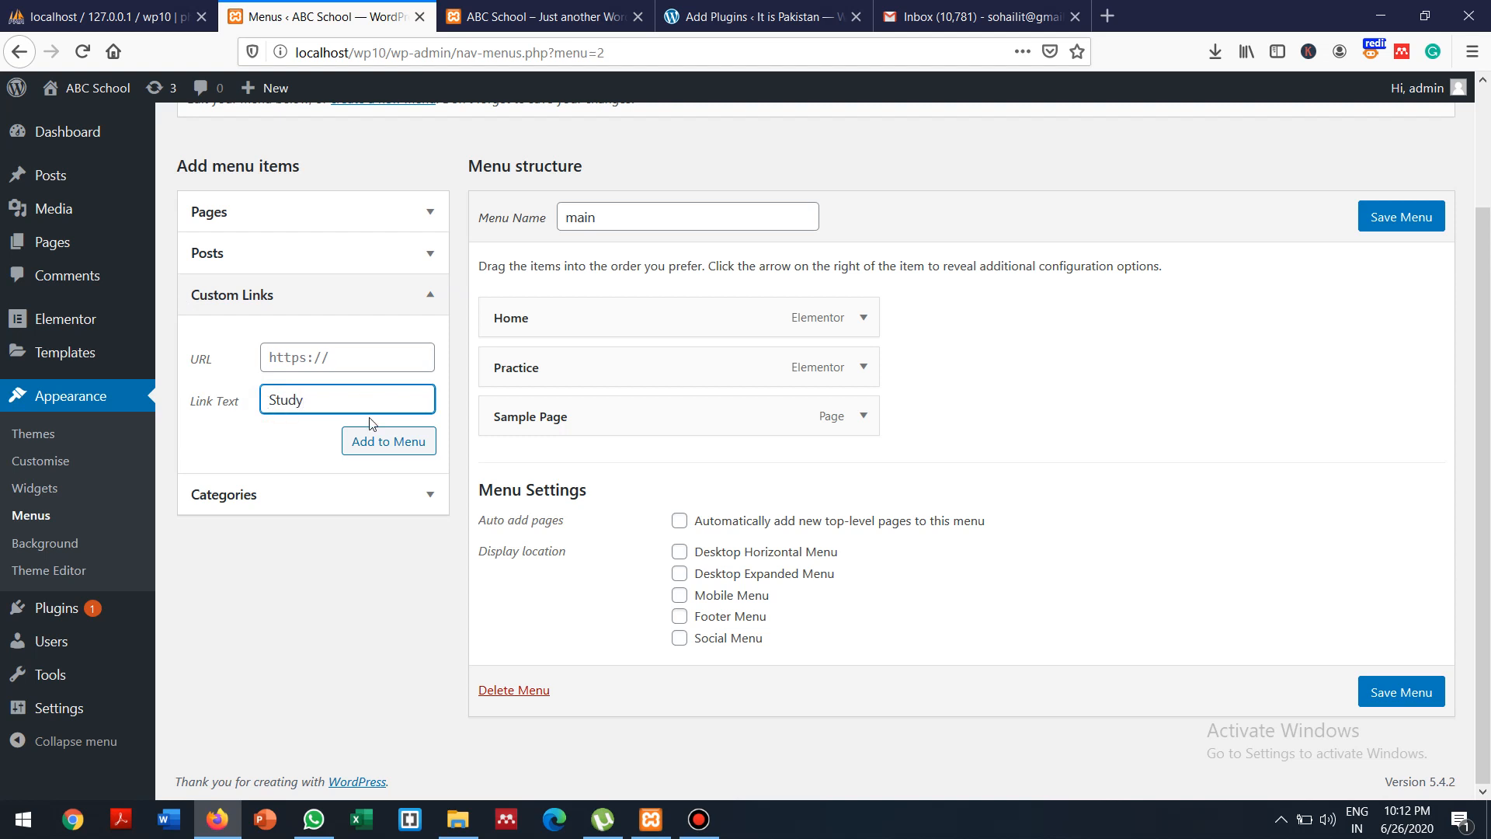
pyautogui.click(355, 361)
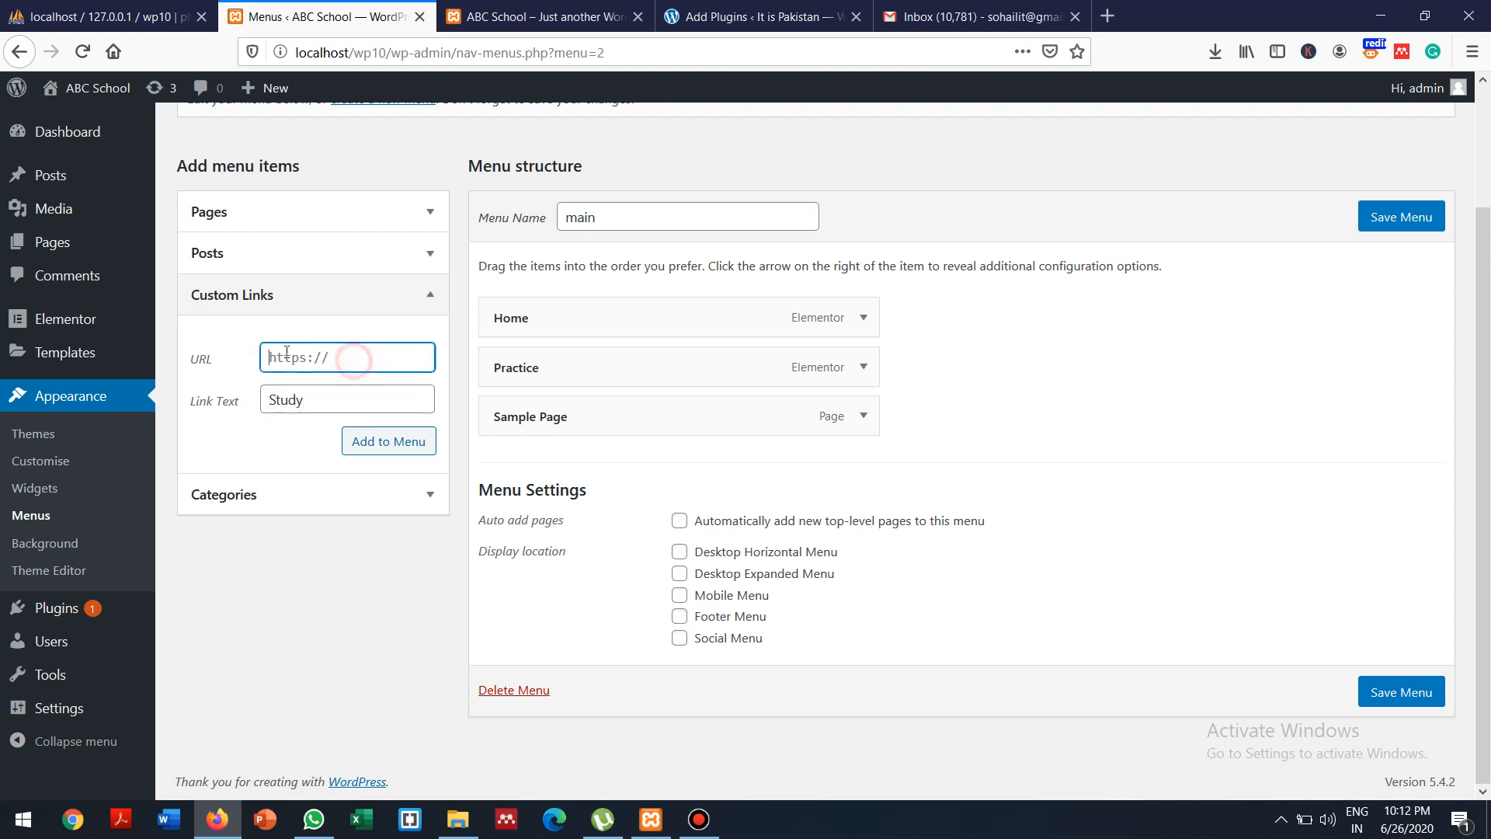
pyautogui.write('#')
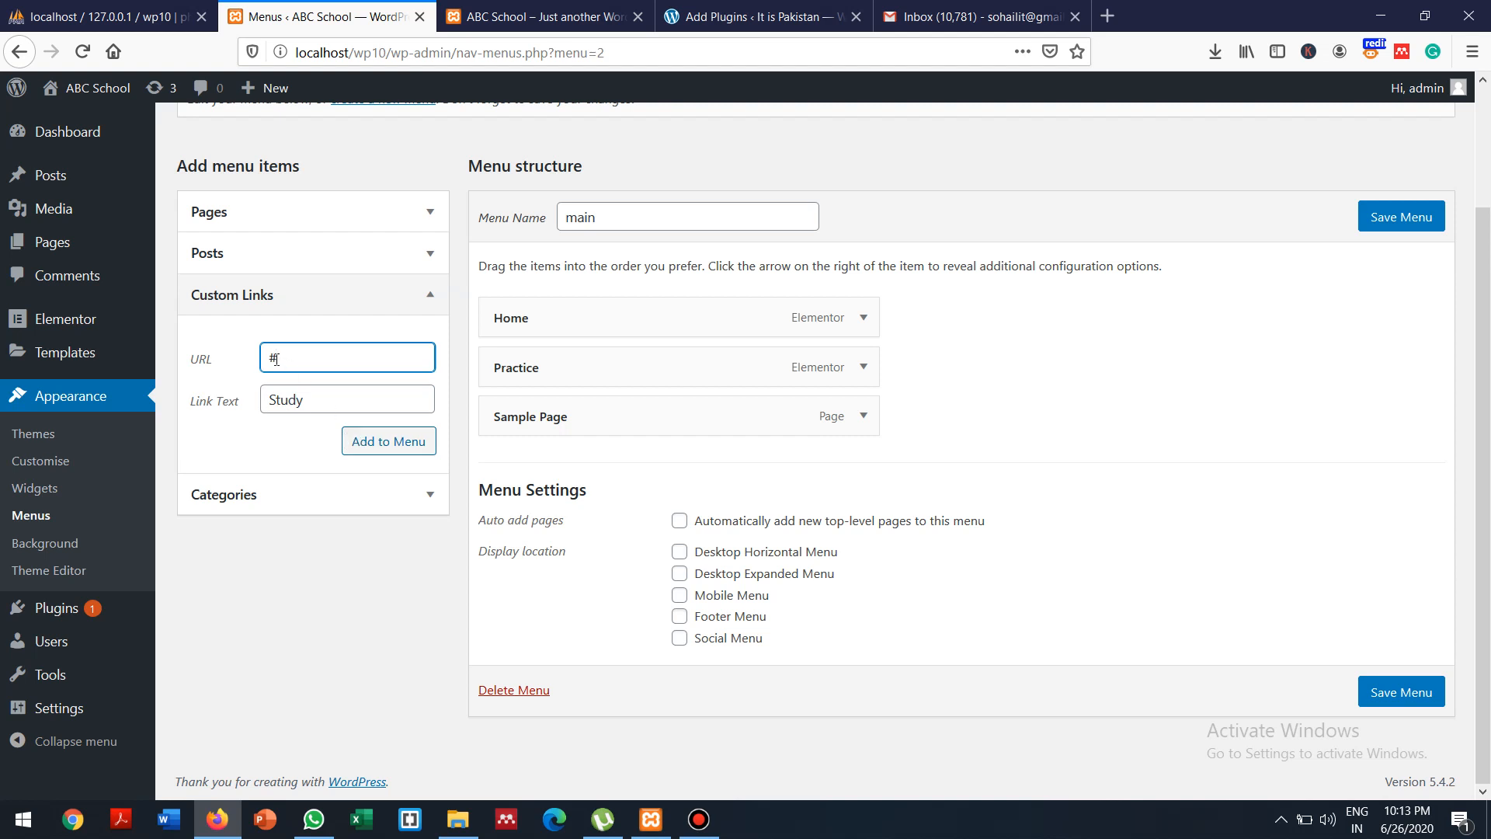
pyautogui.click(383, 443)
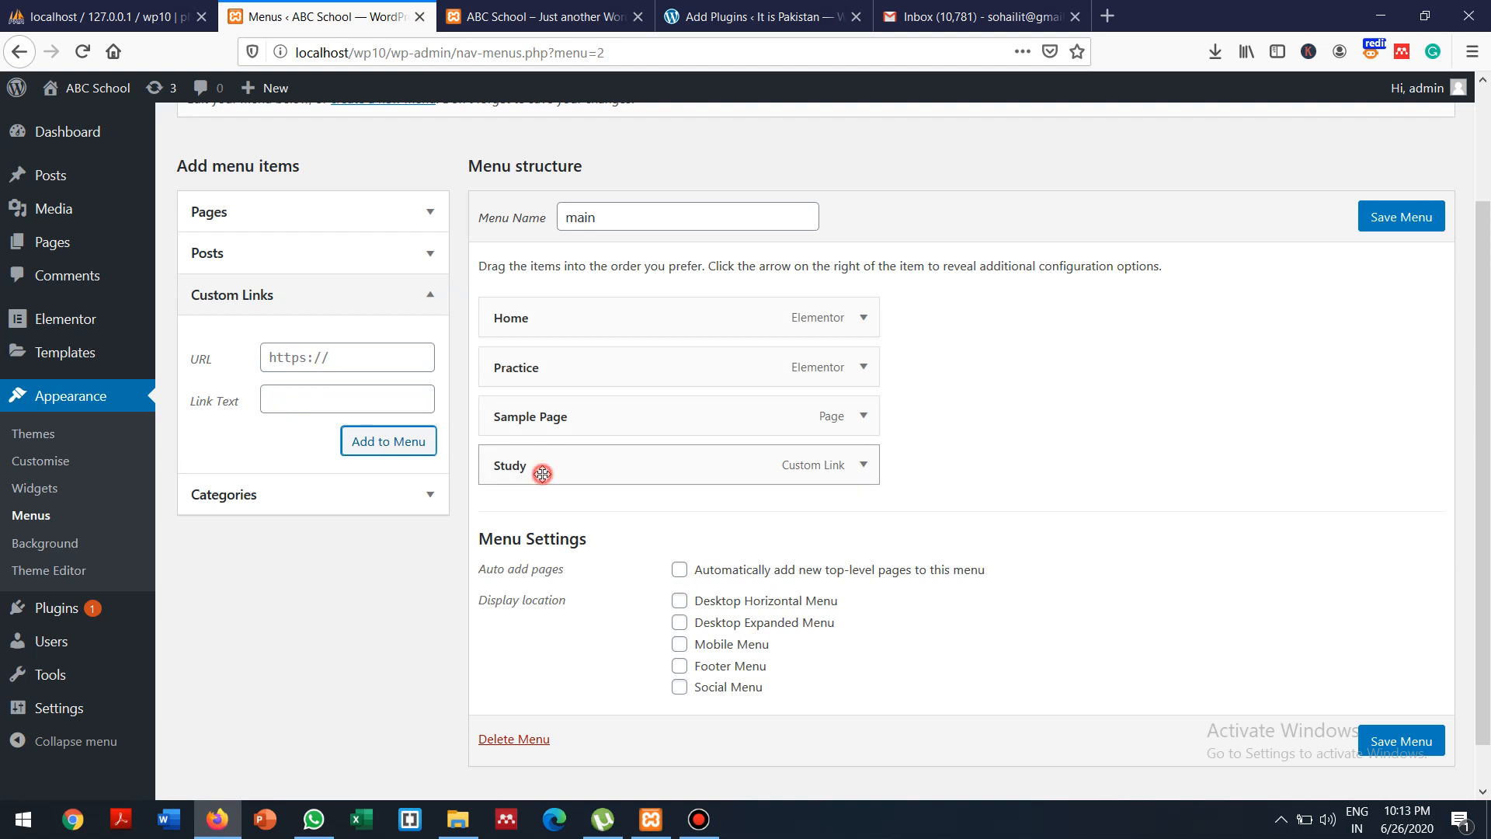
pyautogui.moveTo(543, 472); pyautogui.dragTo(541, 380)
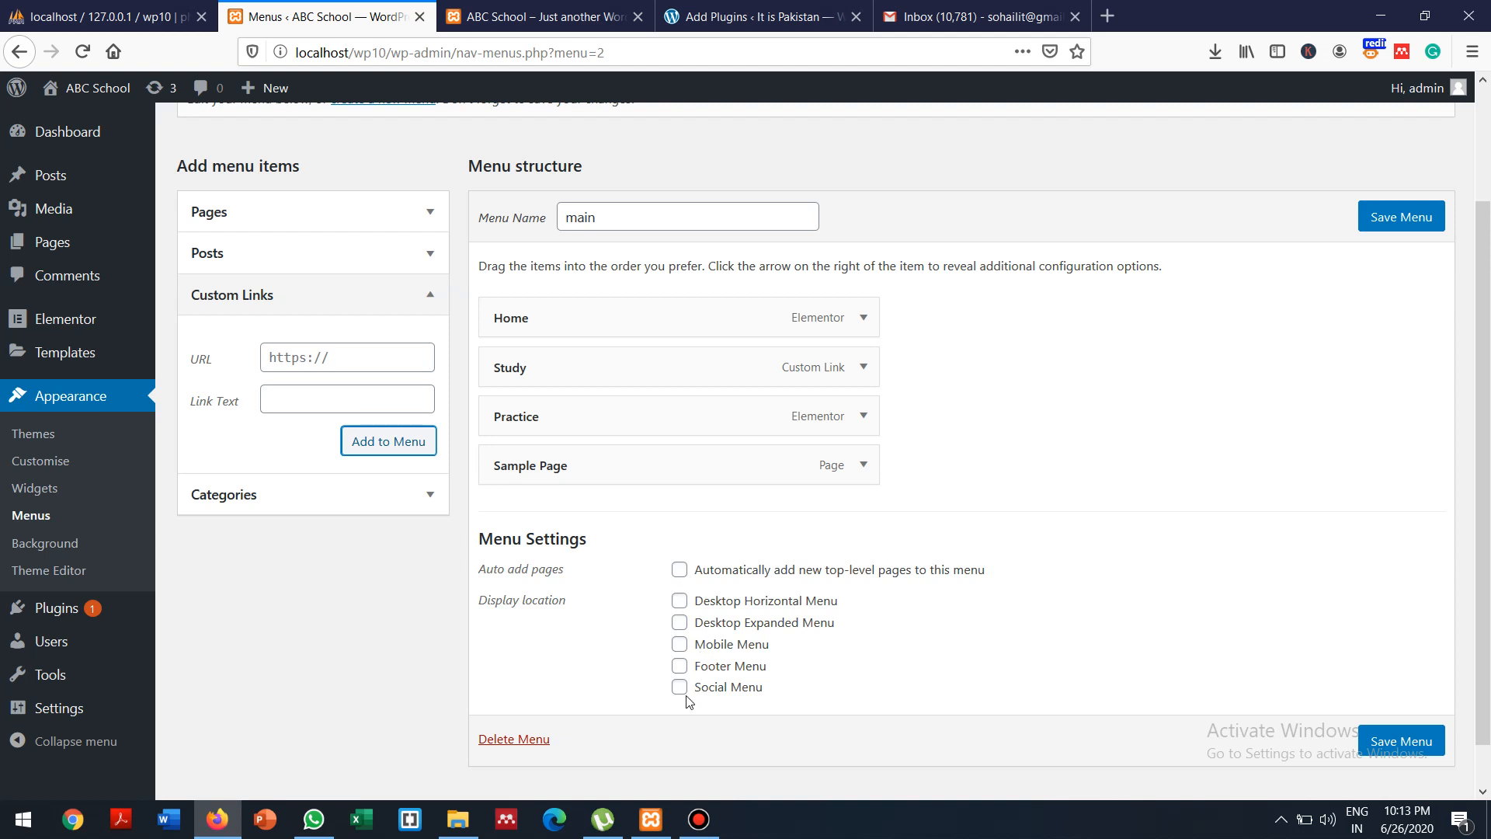
# Assign the main menu to the Desktop Horizontal Menu and Mobile Menu display locations and save it
pyautogui.click(681, 605)
pyautogui.click(1402, 740)
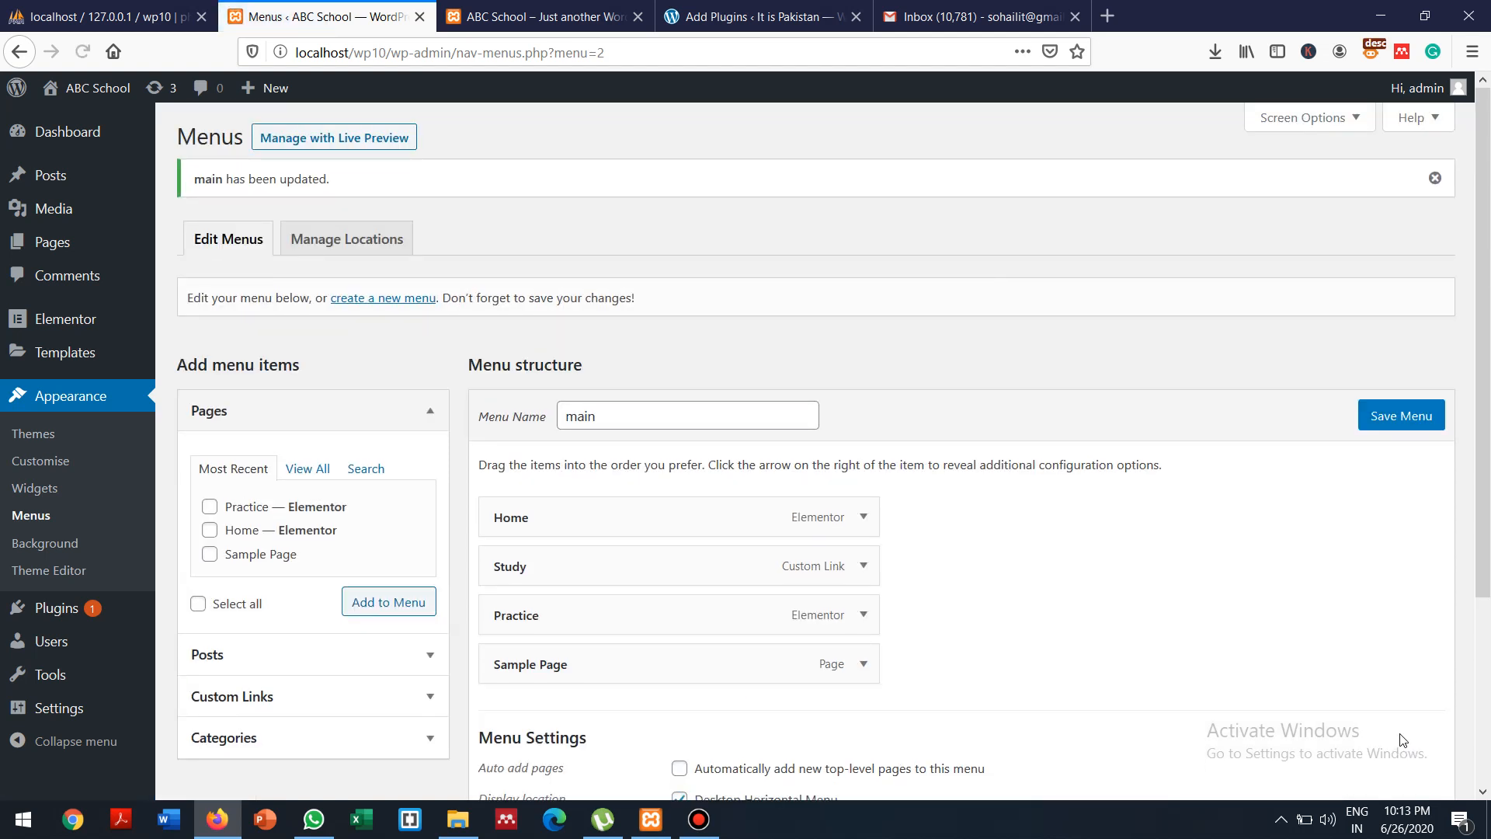
pyautogui.scroll(-3, 1486, 489)
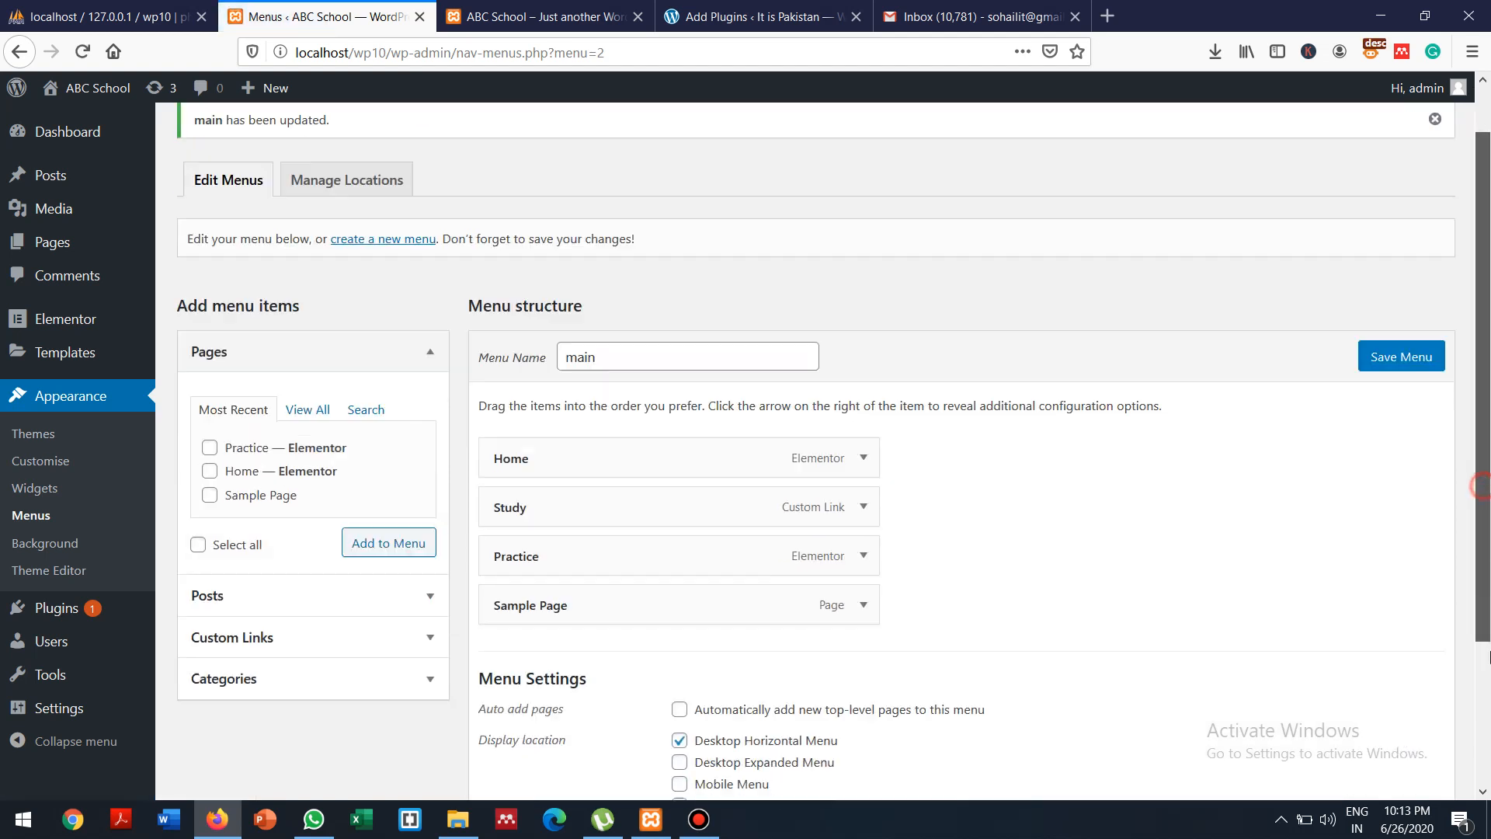
pyautogui.click(679, 596)
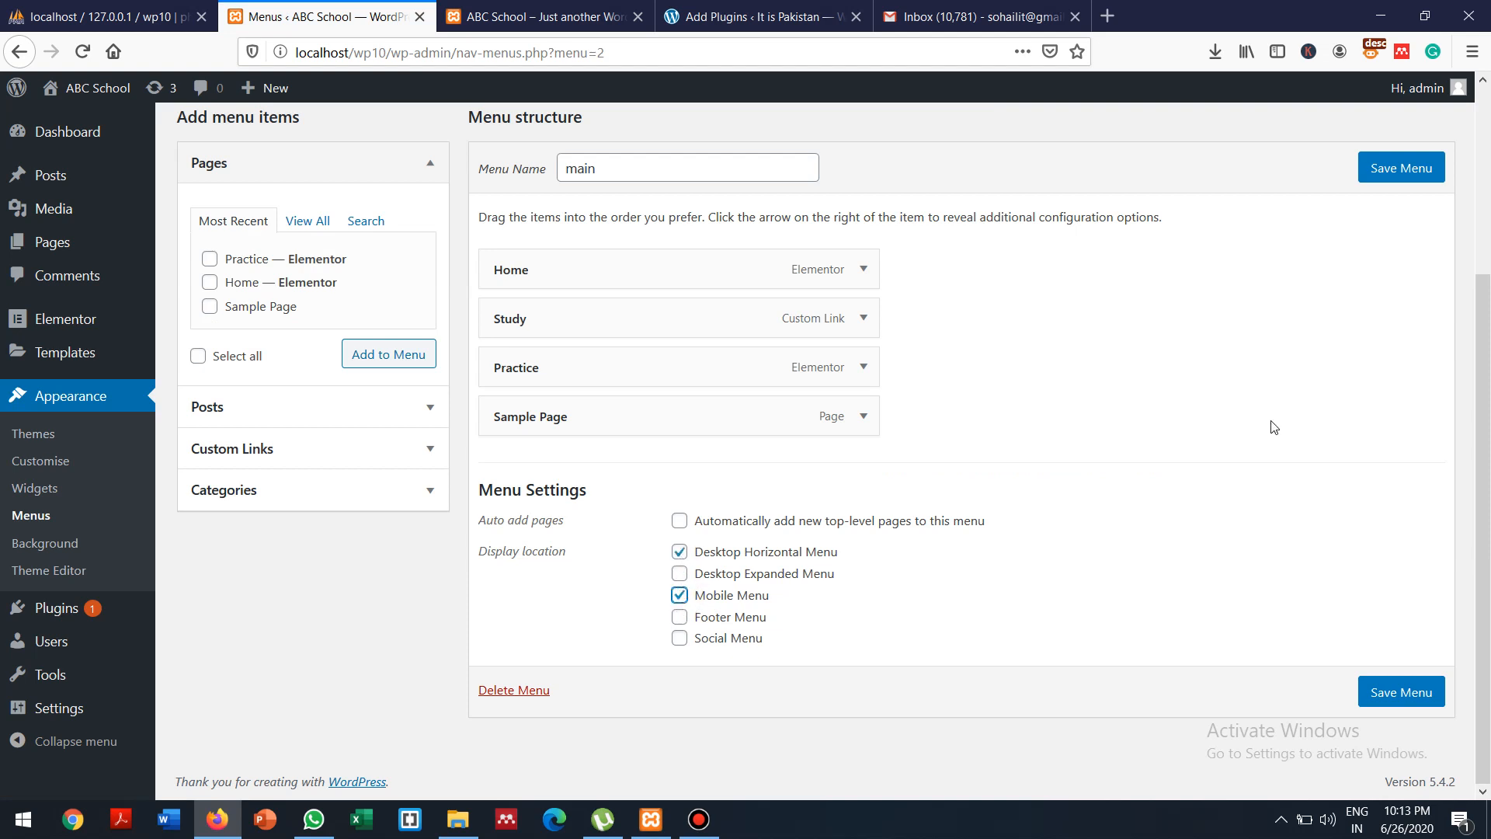
pyautogui.click(1403, 690)
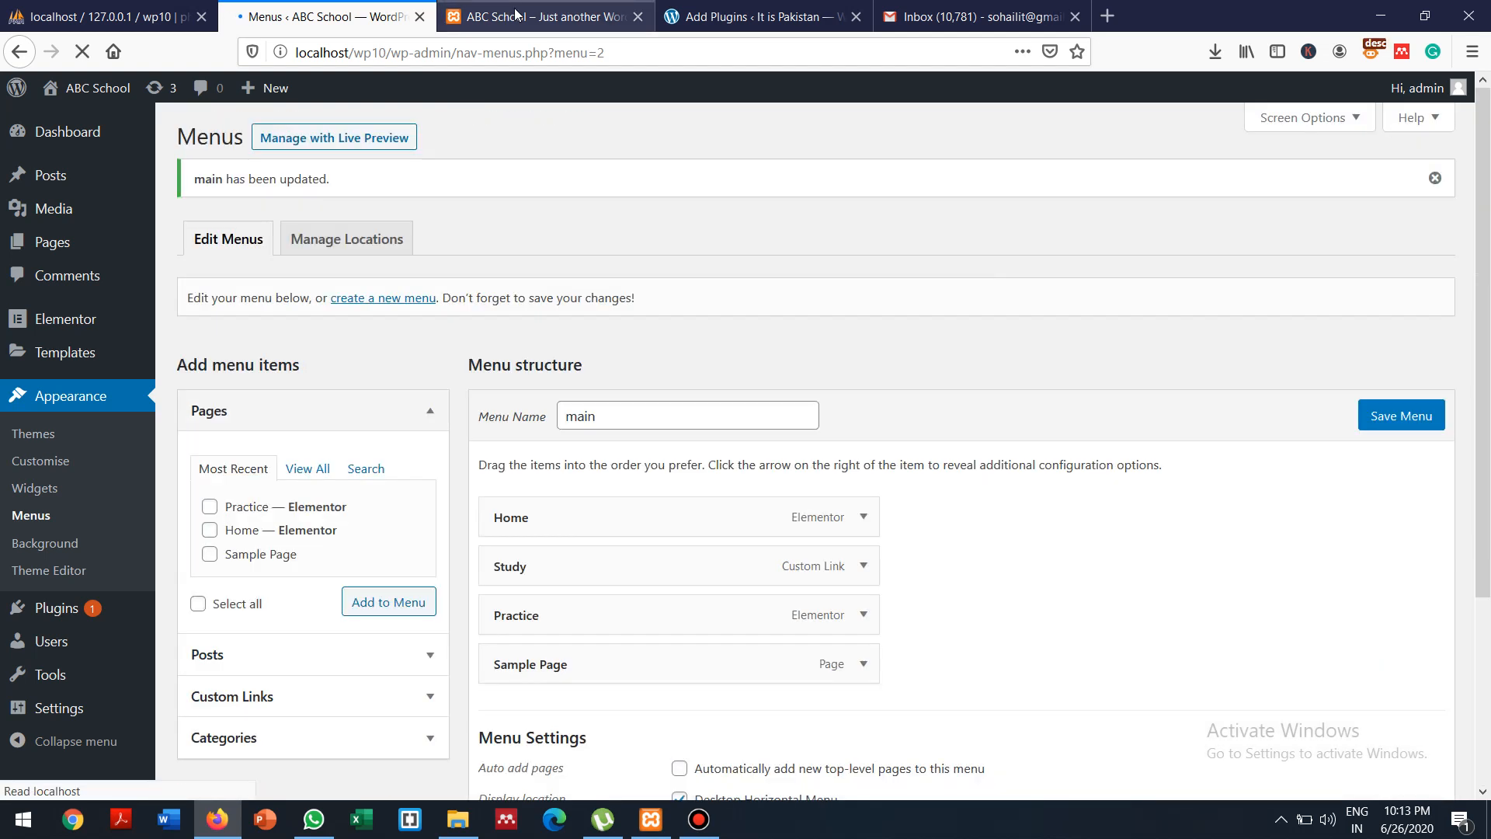
# Reload the ABC School front page and test the Home, Study, Practice and Sample Page navigation links
pyautogui.click(515, 15)
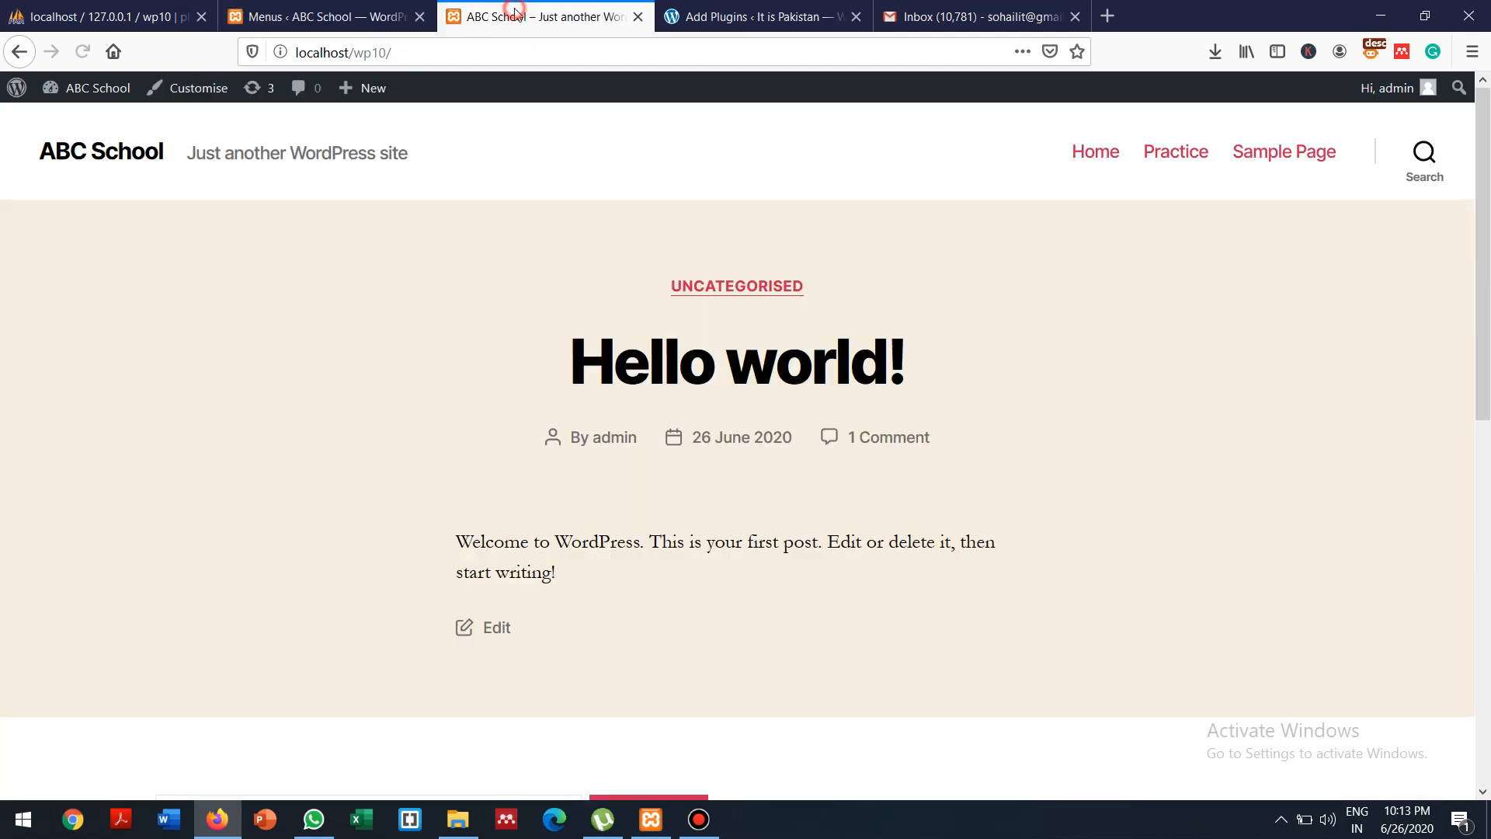
pyautogui.click(453, 50)
pyautogui.press('Return')
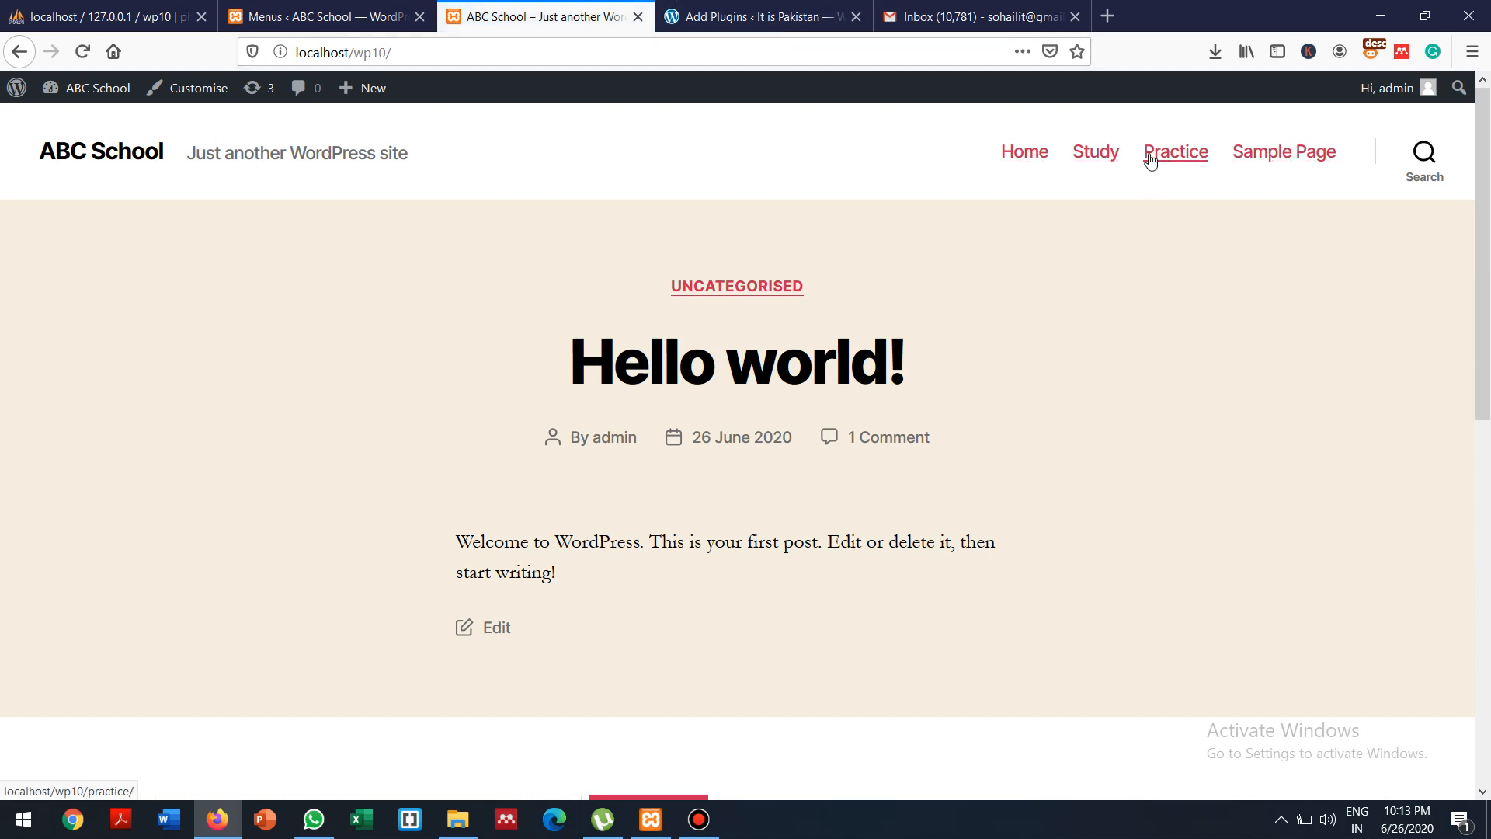
pyautogui.click(1025, 155)
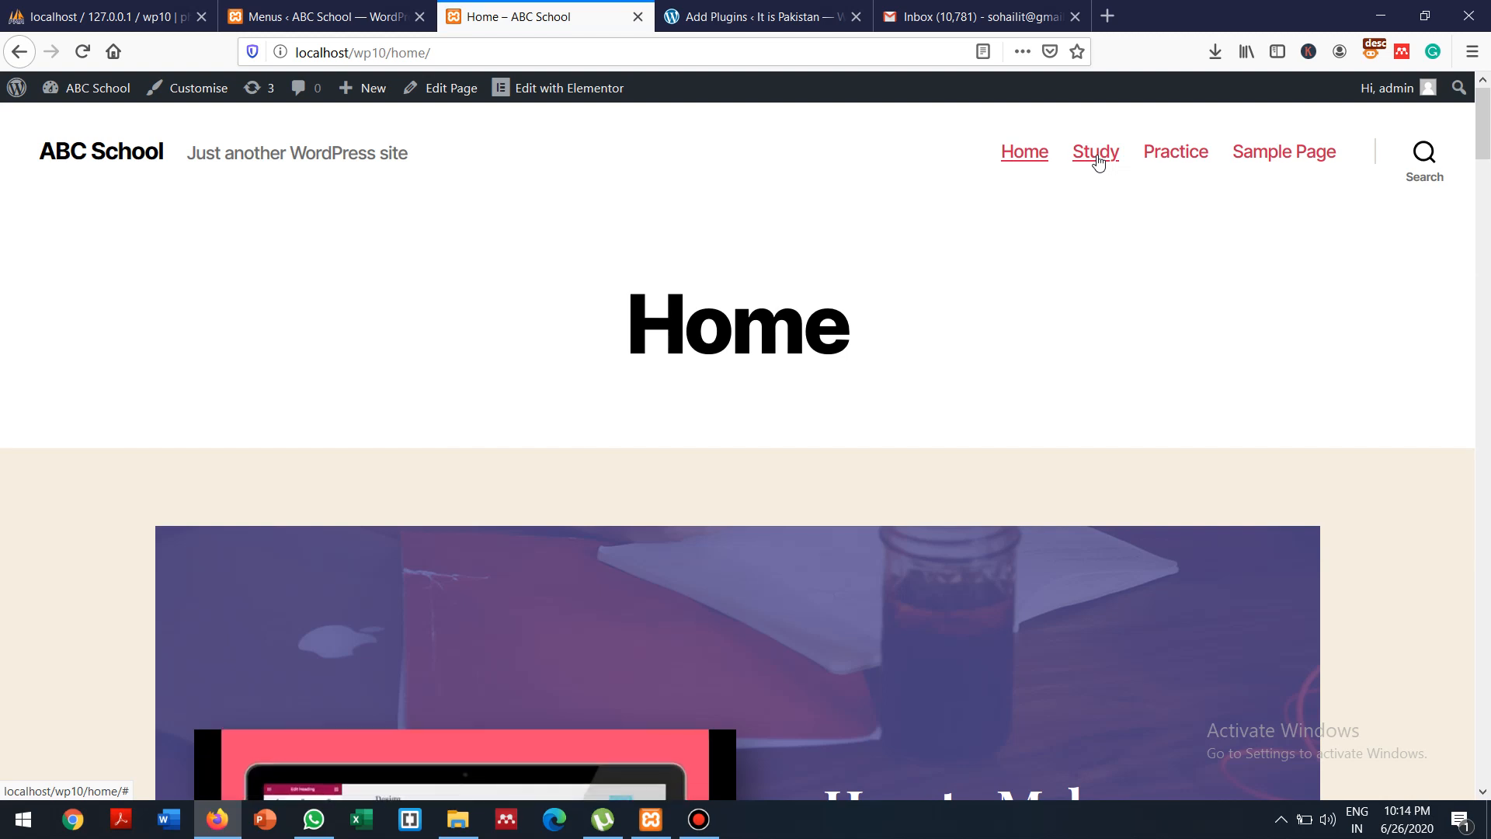
pyautogui.click(1098, 161)
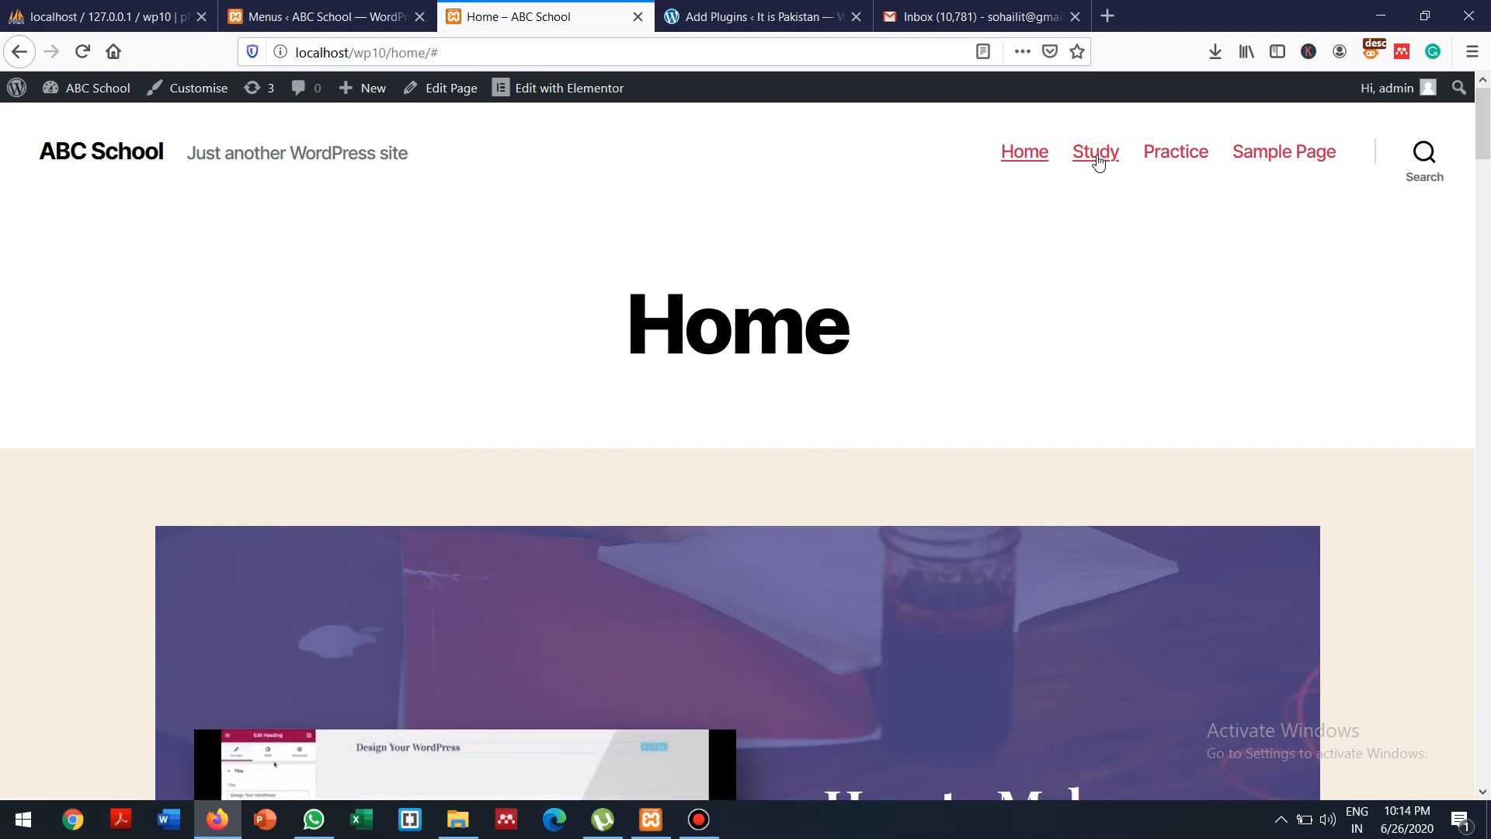
pyautogui.click(1188, 152)
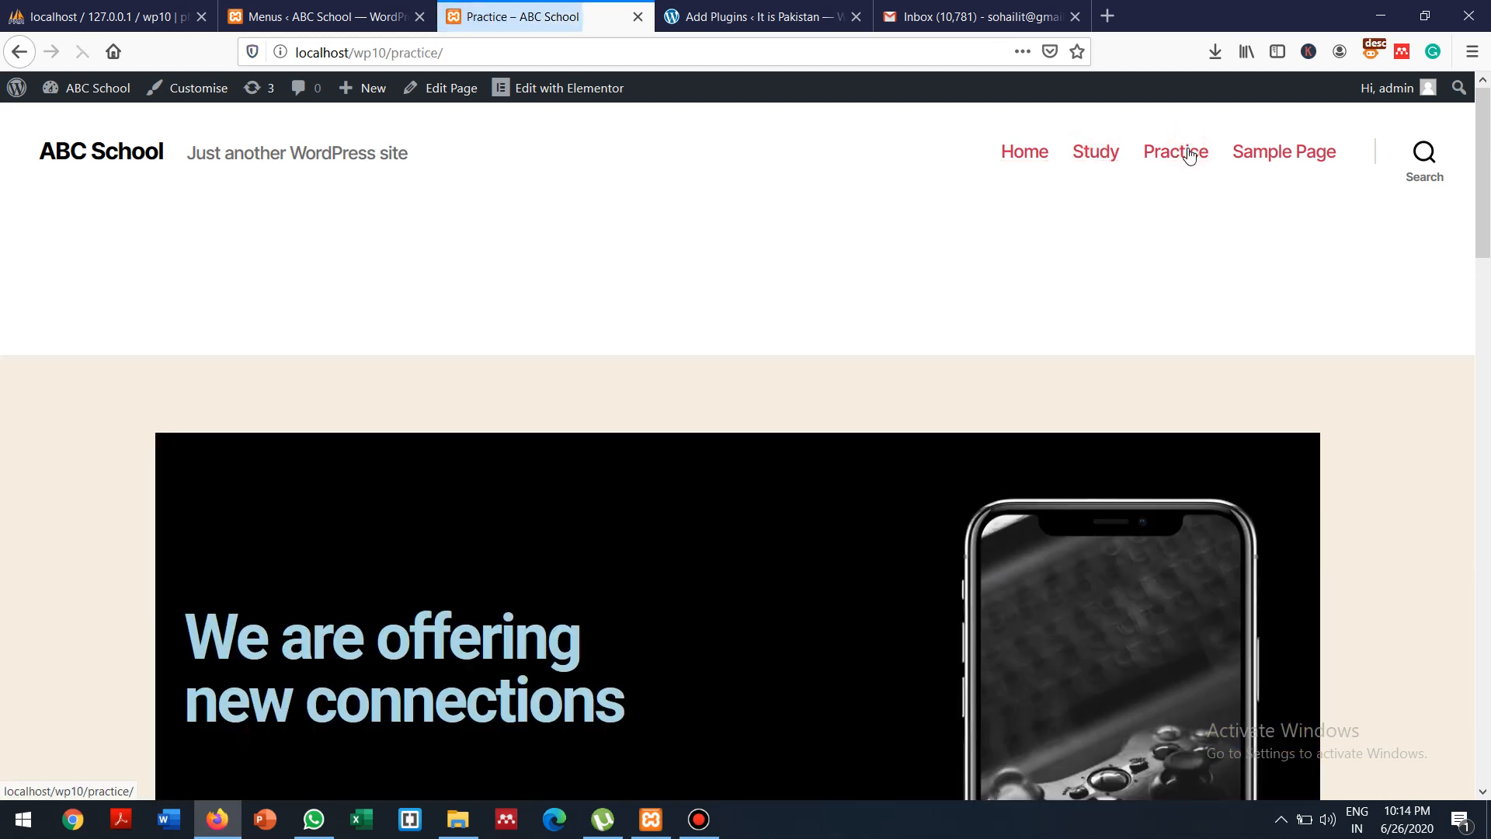
pyautogui.click(1276, 153)
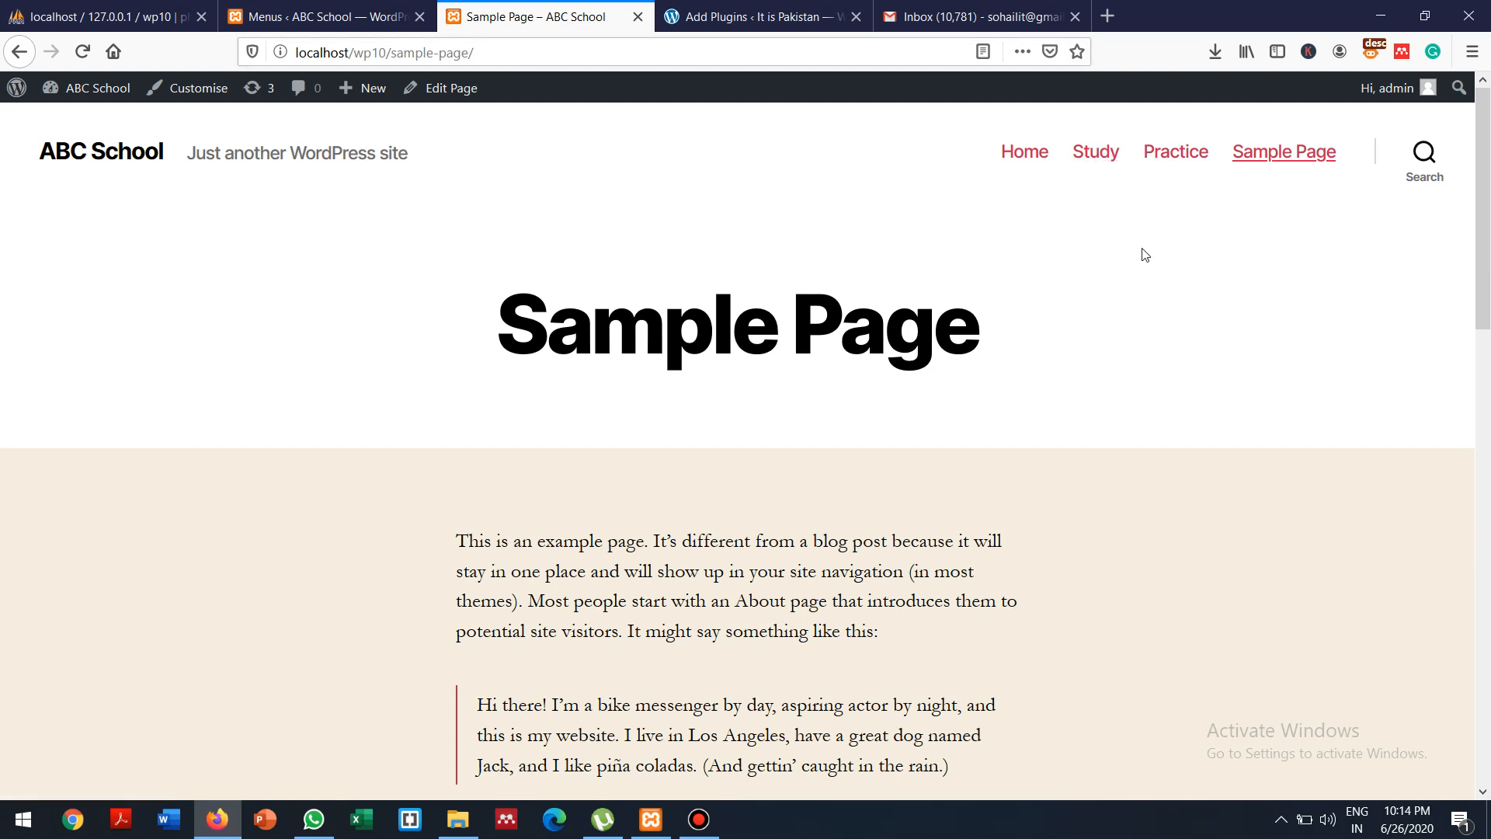
# Make Practice a sub item of Study in the main menu's structure and save the menu
pyautogui.click(298, 9)
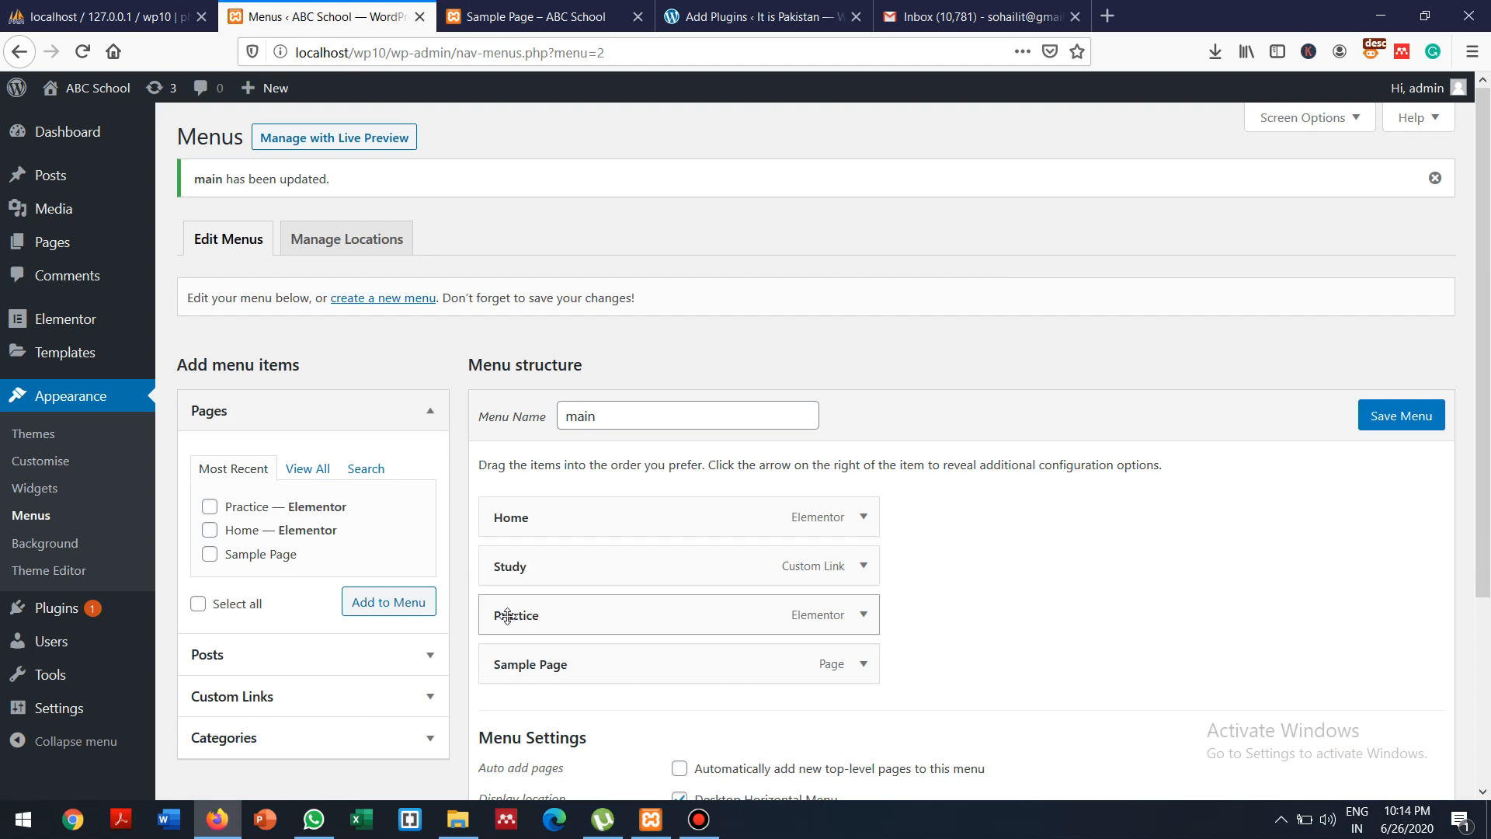
pyautogui.moveTo(507, 617); pyautogui.dragTo(544, 613)
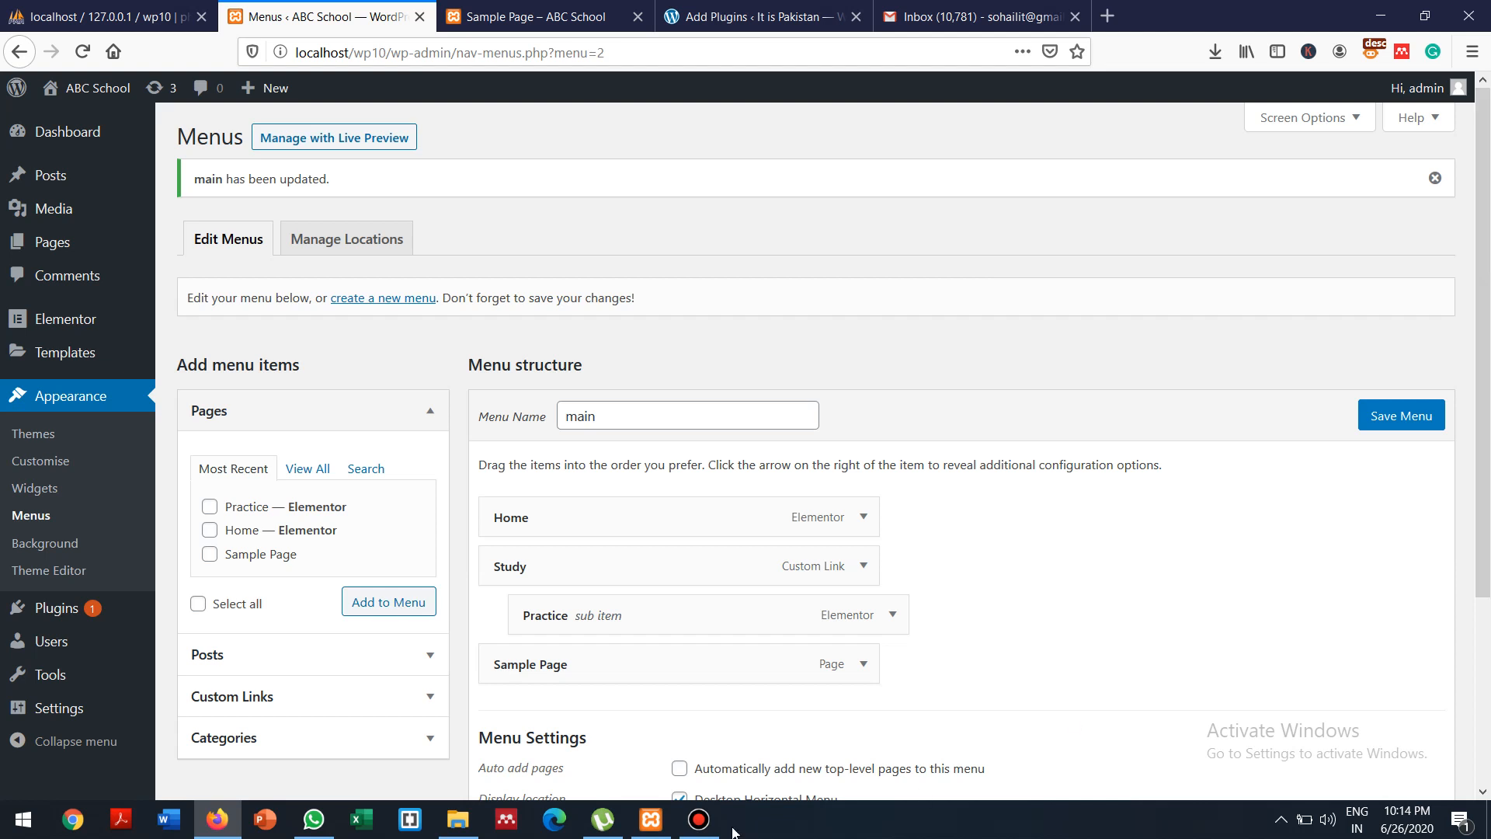
pyautogui.click(703, 823)
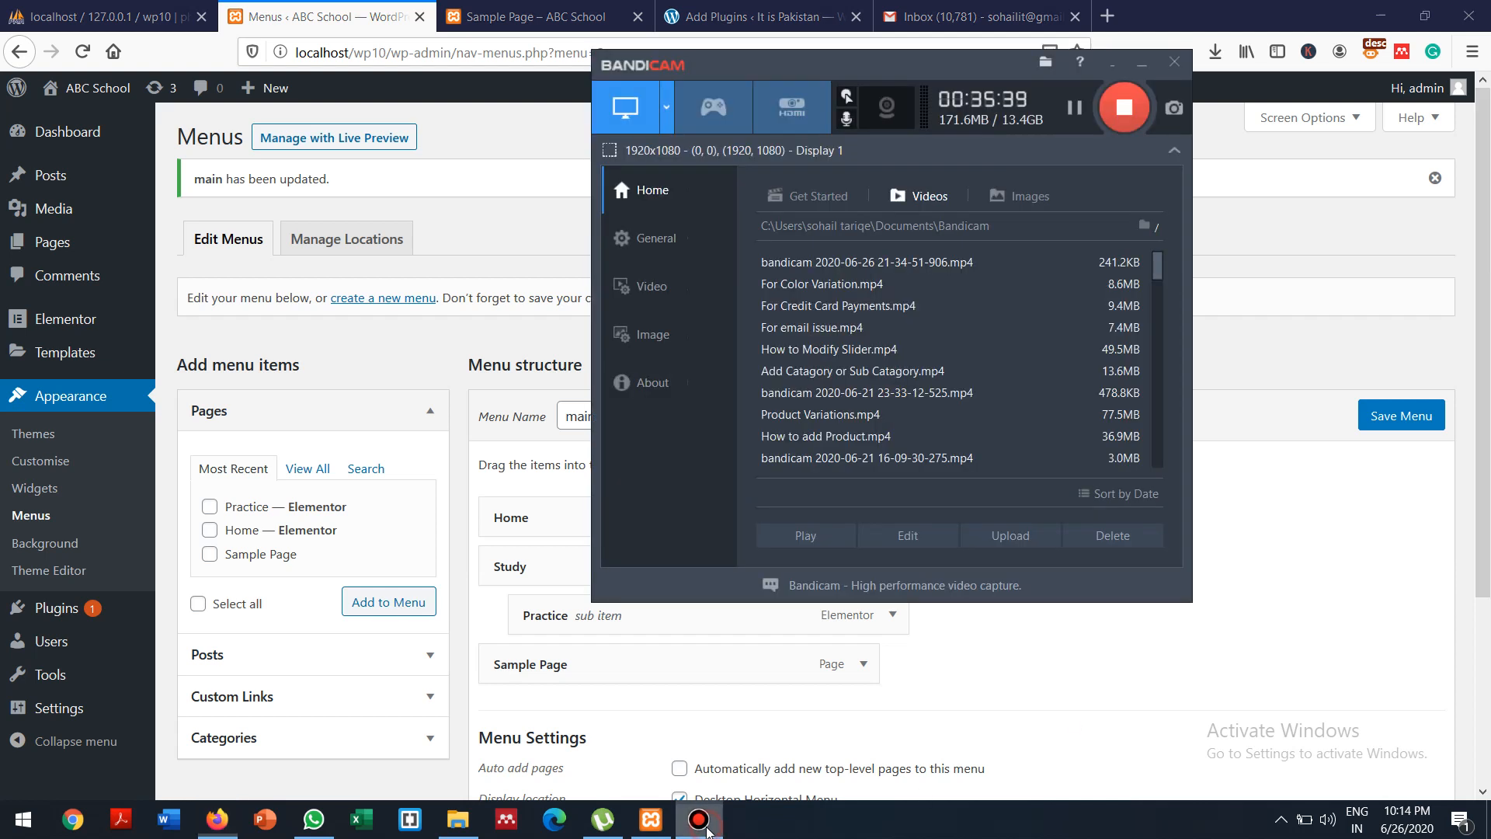
pyautogui.click(1250, 659)
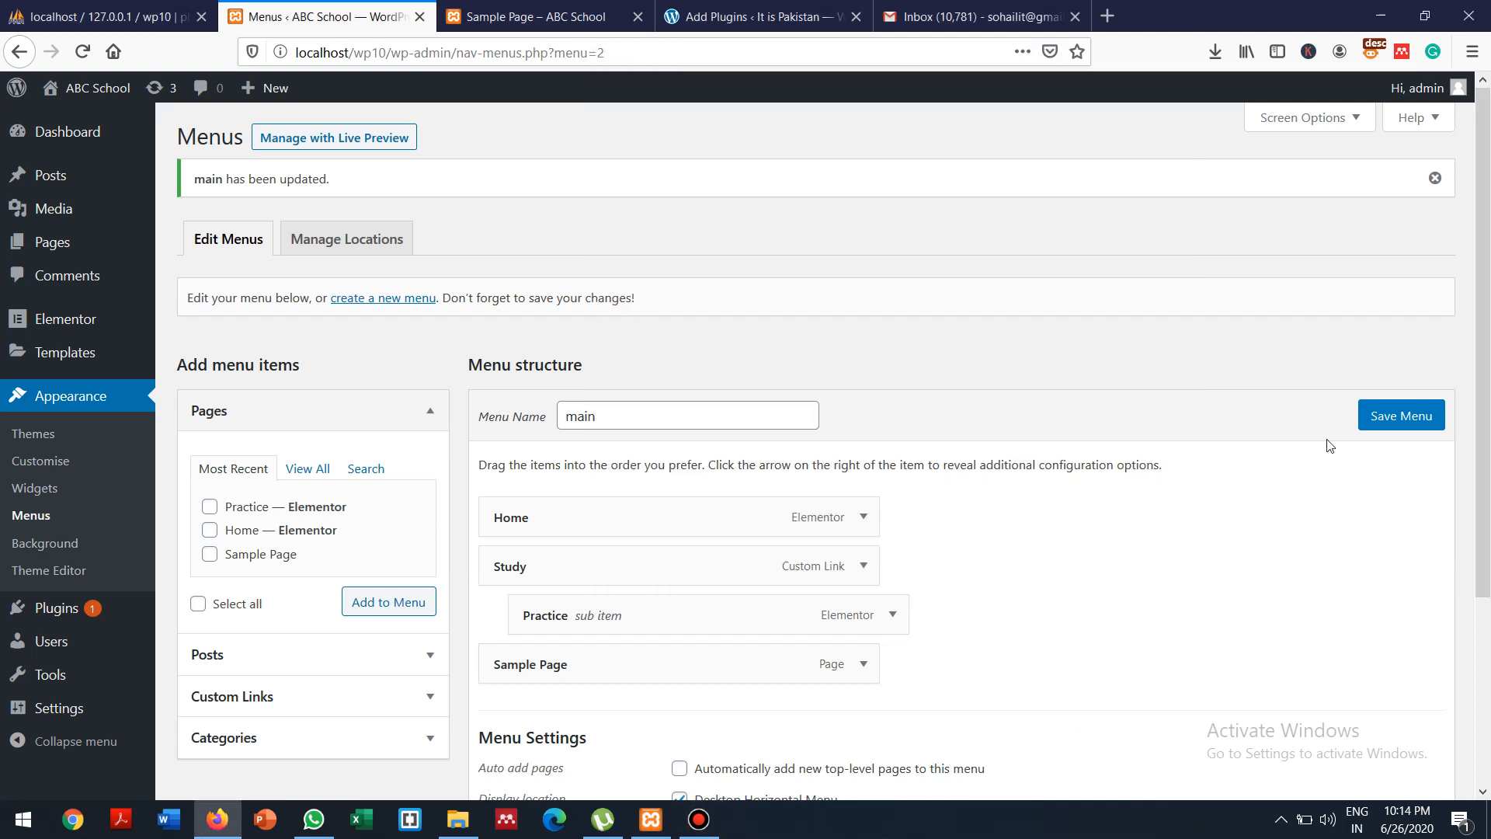
pyautogui.click(1403, 419)
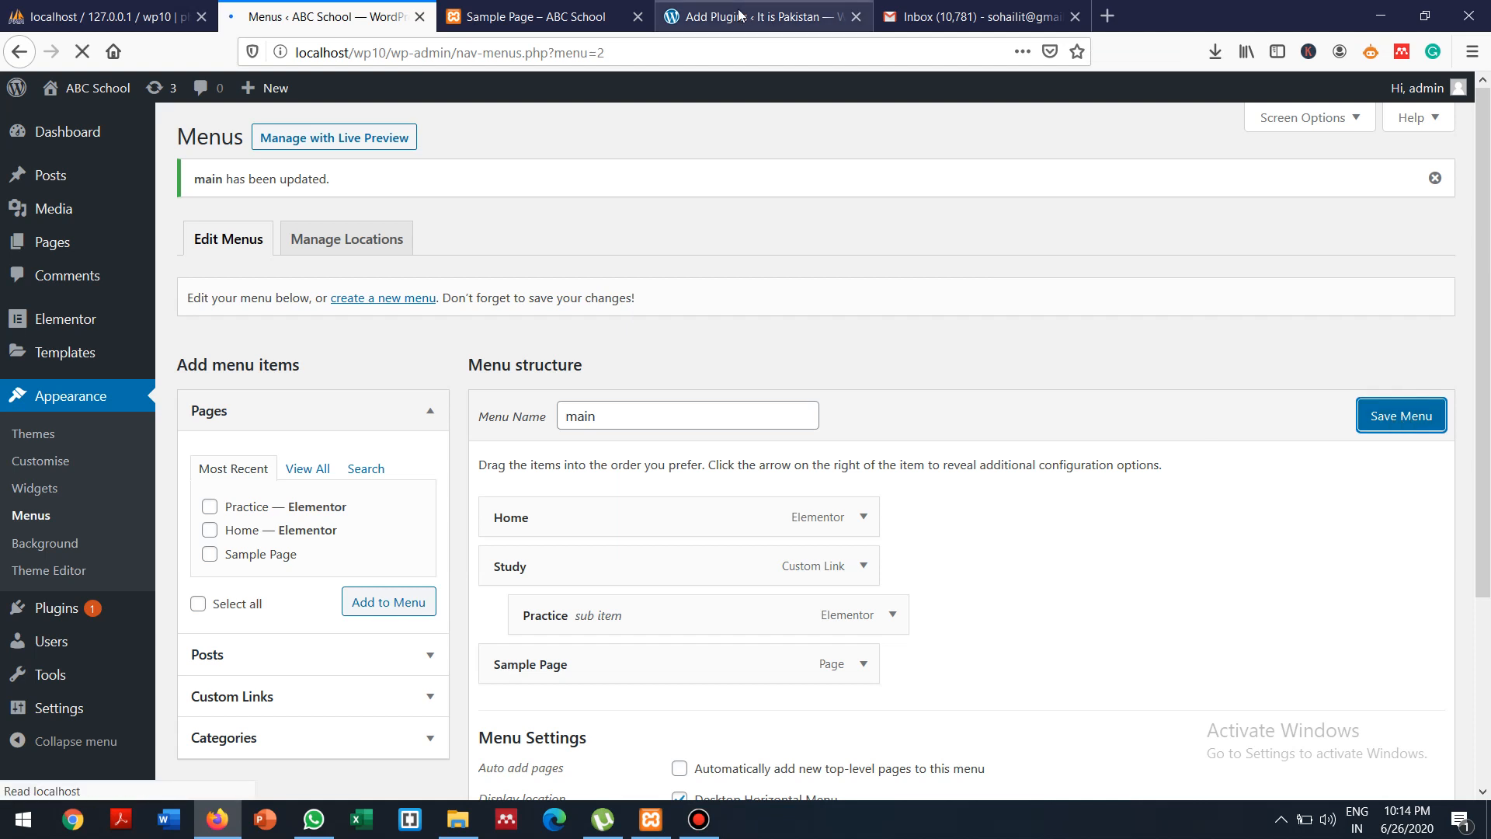
# Reload the site's Sample Page and check the submenu under the Study navigation link
pyautogui.click(555, 6)
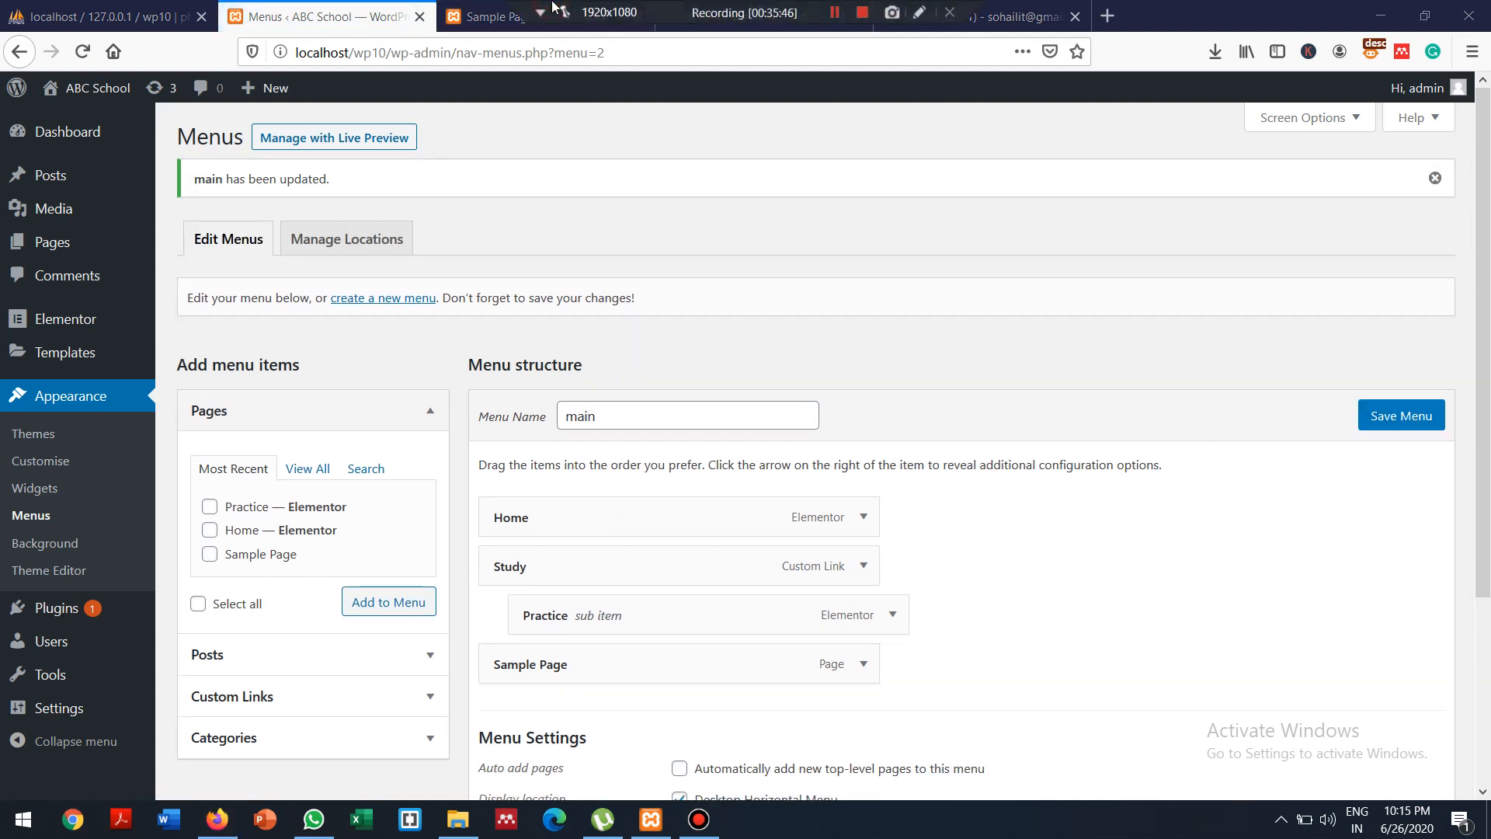
pyautogui.click(548, 17)
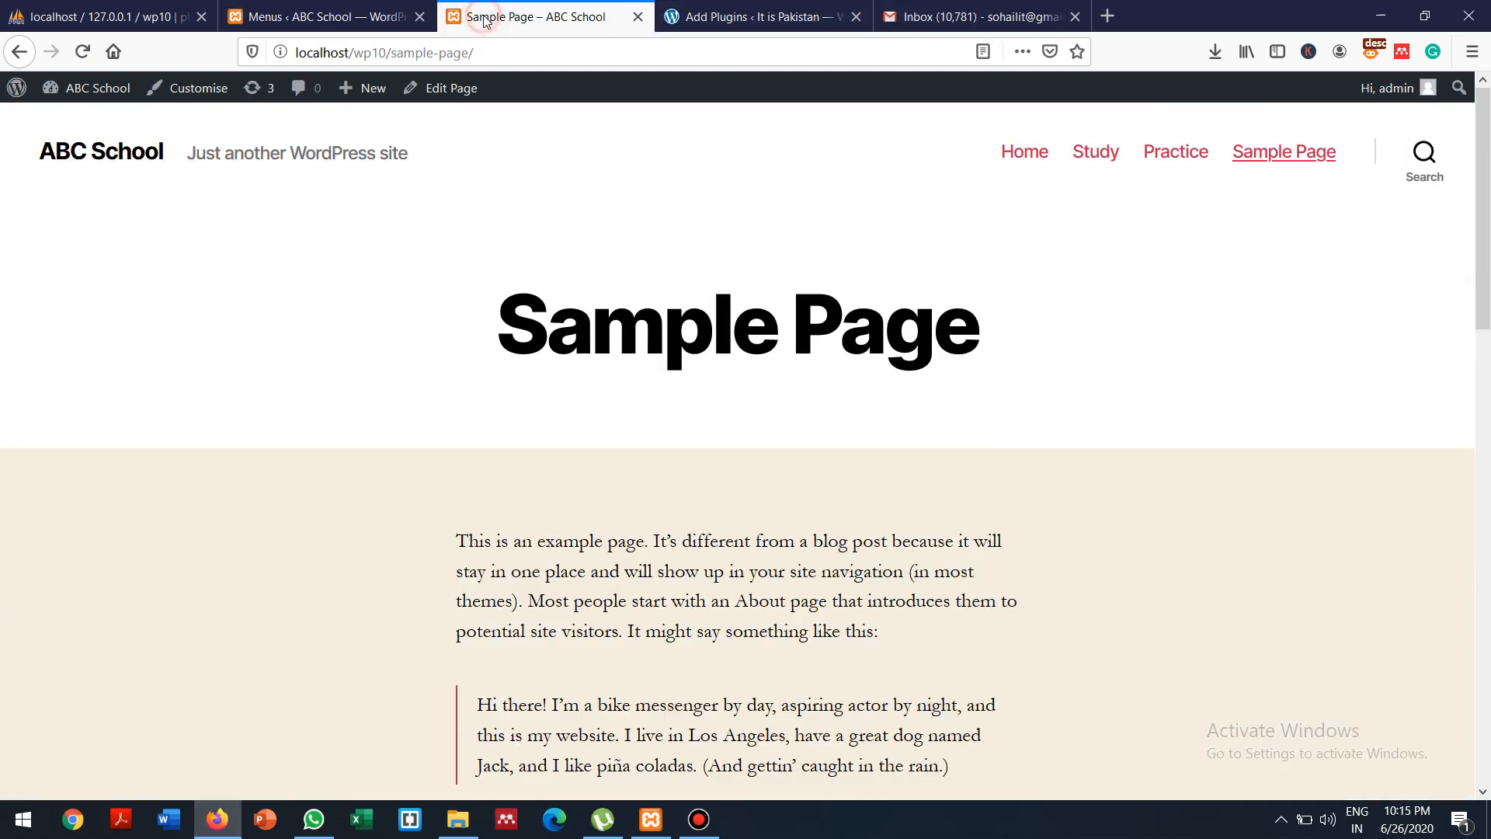
pyautogui.click(74, 59)
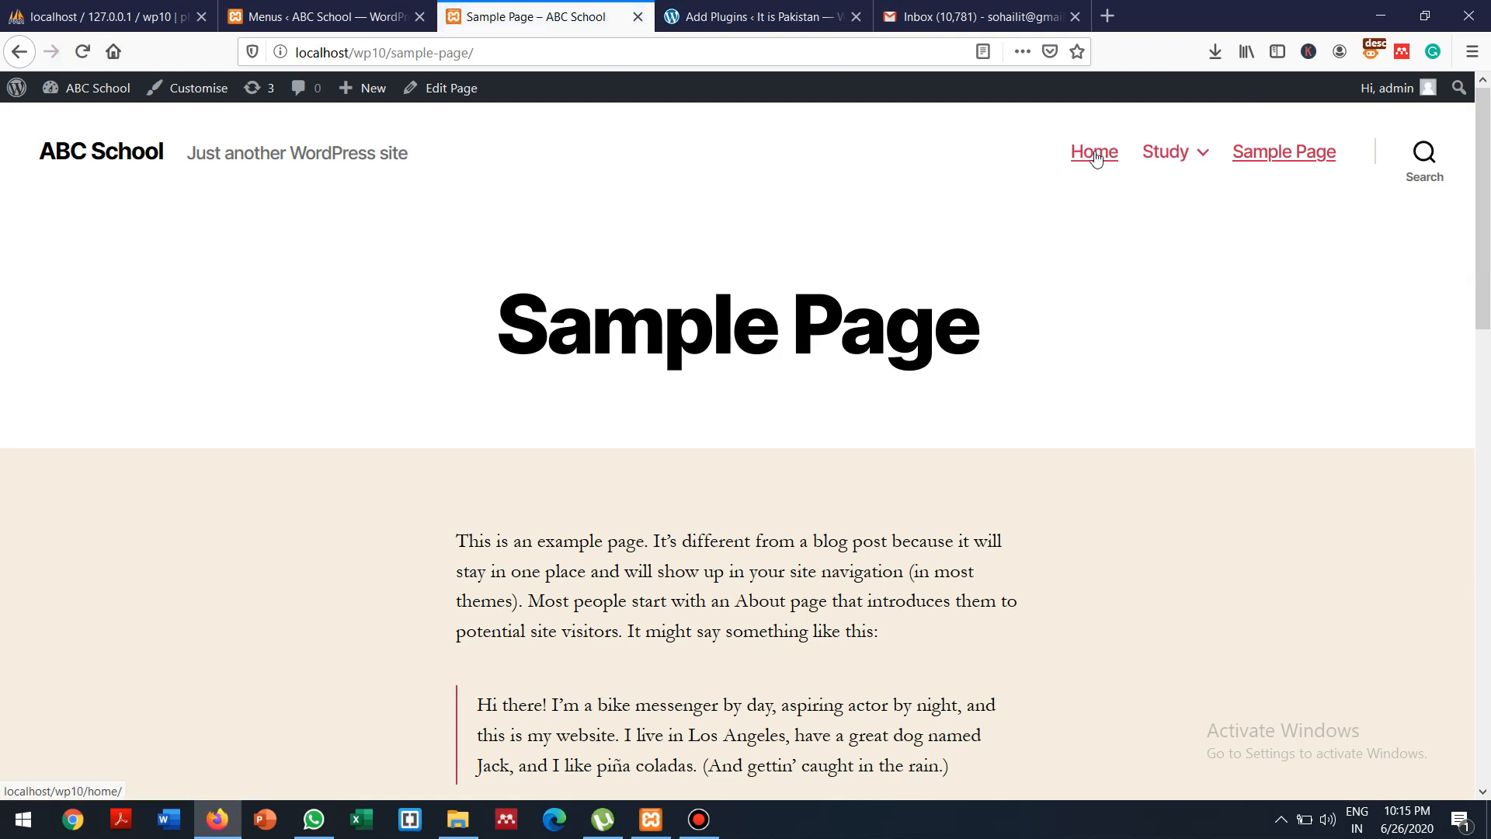
pyautogui.moveTo(1173, 156)
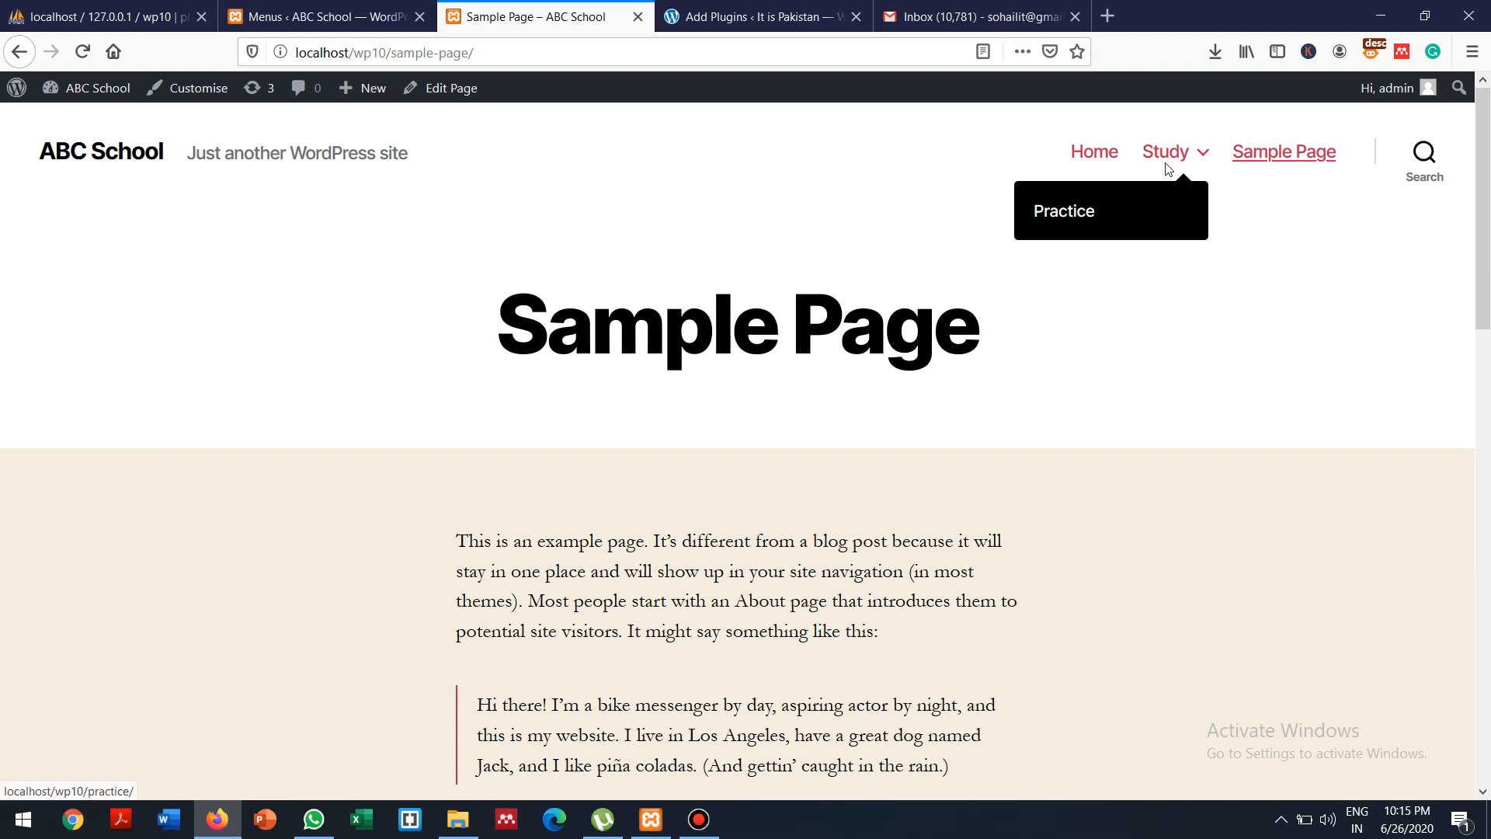
pyautogui.click(1172, 154)
# Make Sample Page a sub item of Study below Practice in the main menu and save the menu
pyautogui.click(295, 14)
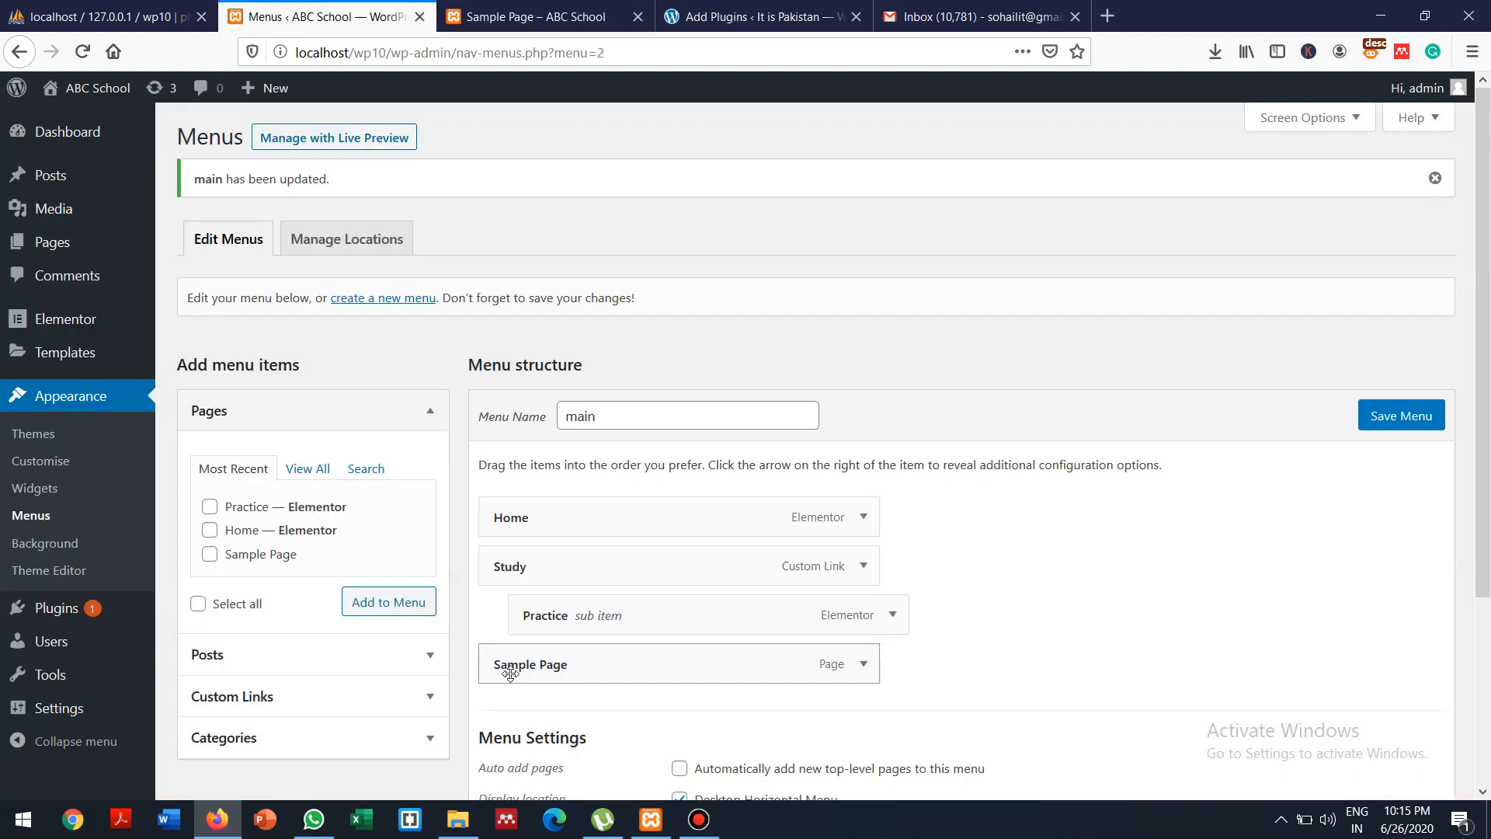
pyautogui.moveTo(504, 664); pyautogui.dragTo(546, 653)
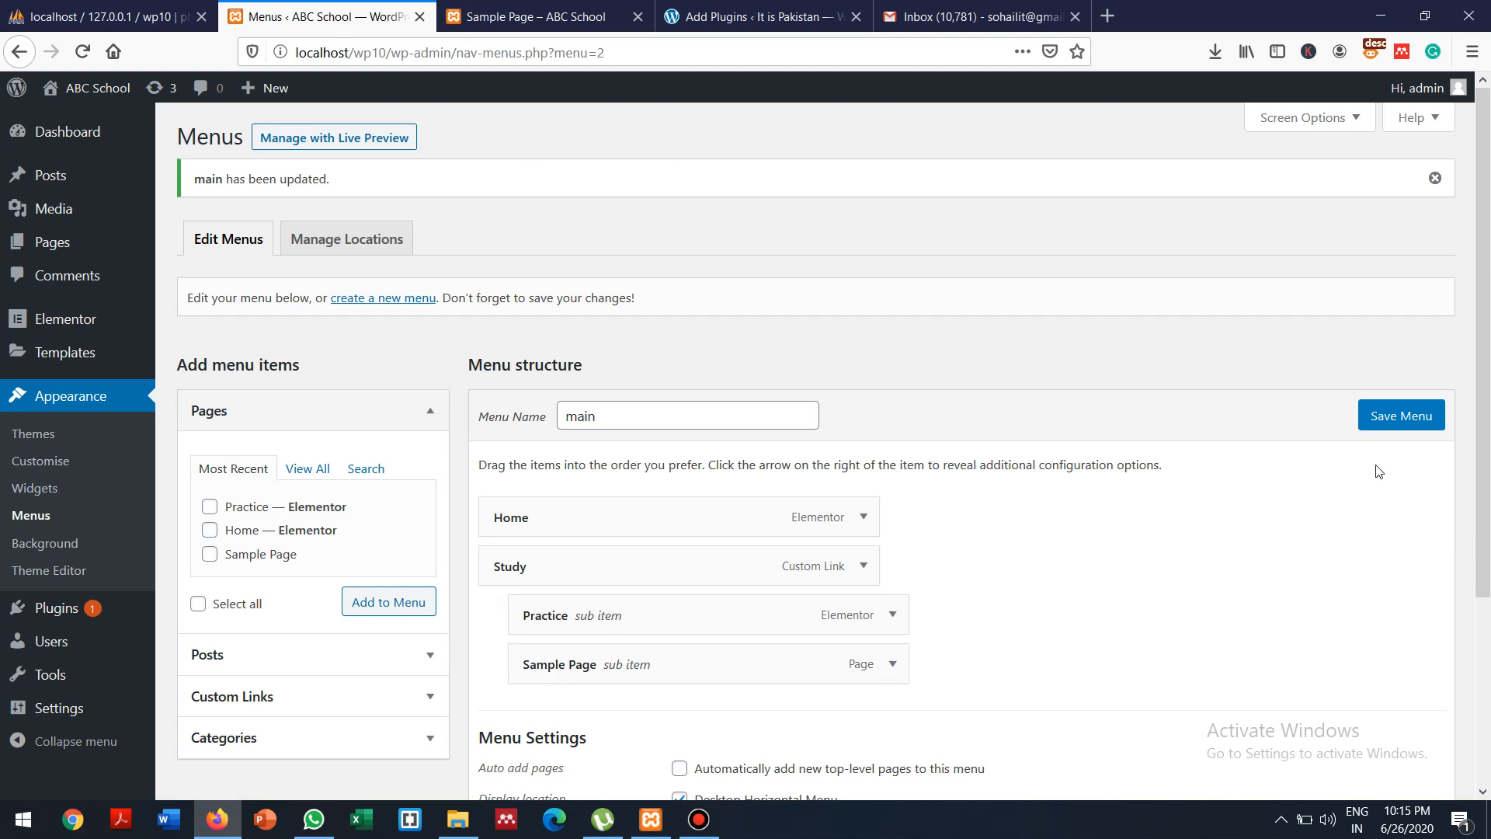
pyautogui.click(1389, 418)
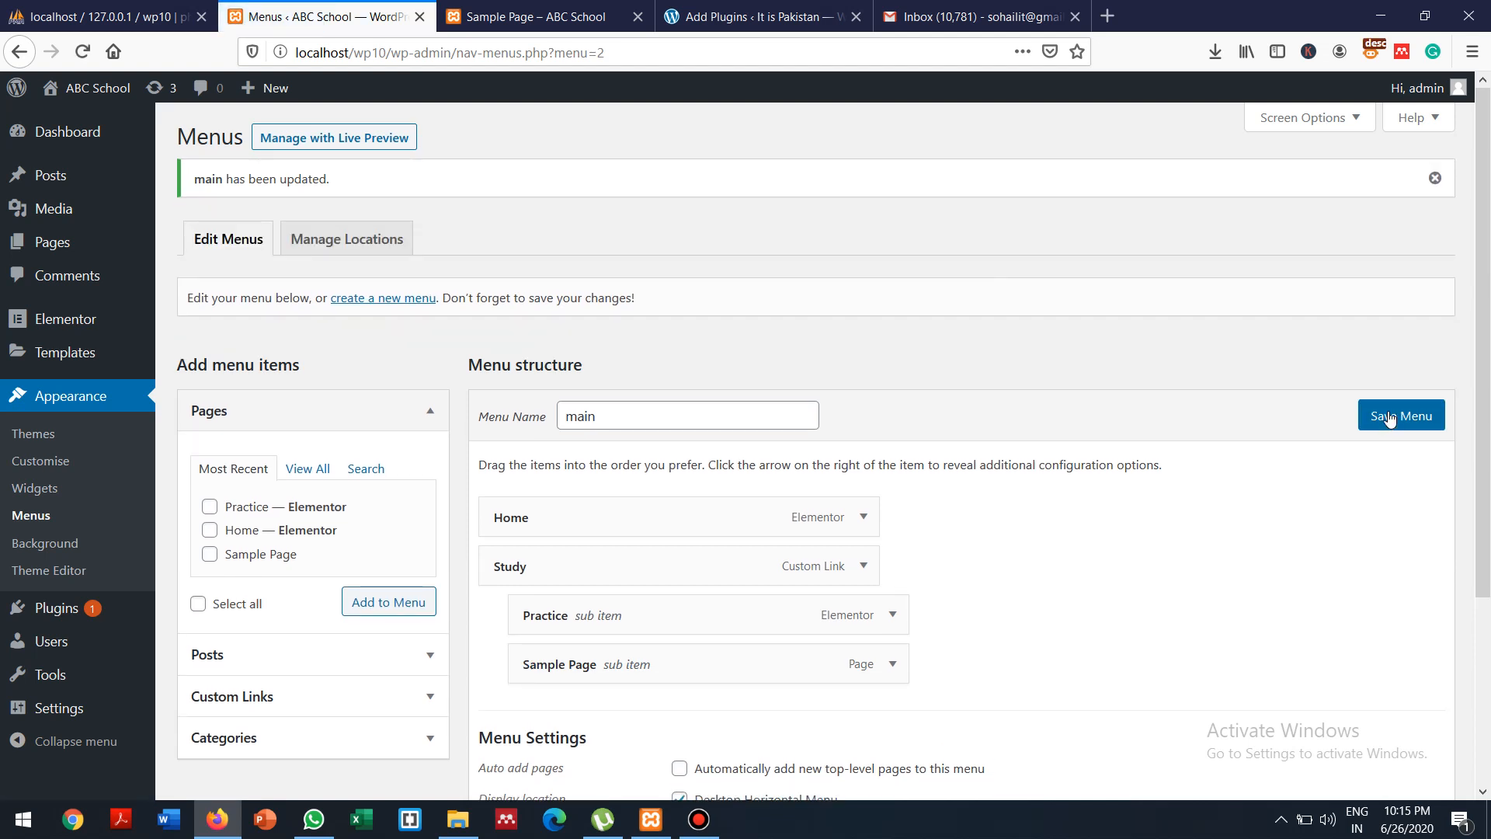
# Reload the site's Sample Page and test the Practice and Sample Page links in the Study submenu
pyautogui.click(536, 16)
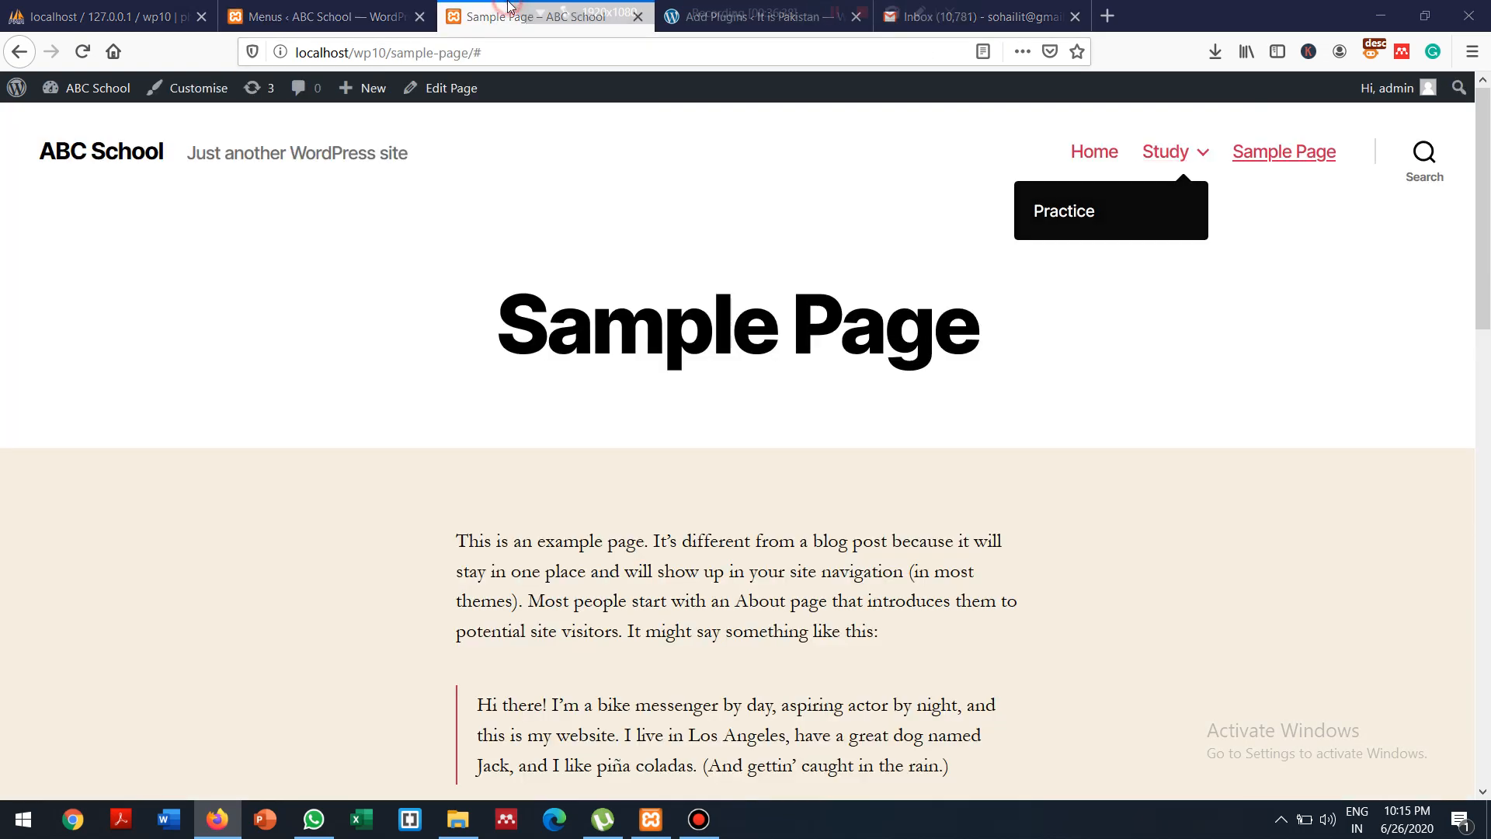
pyautogui.click(81, 52)
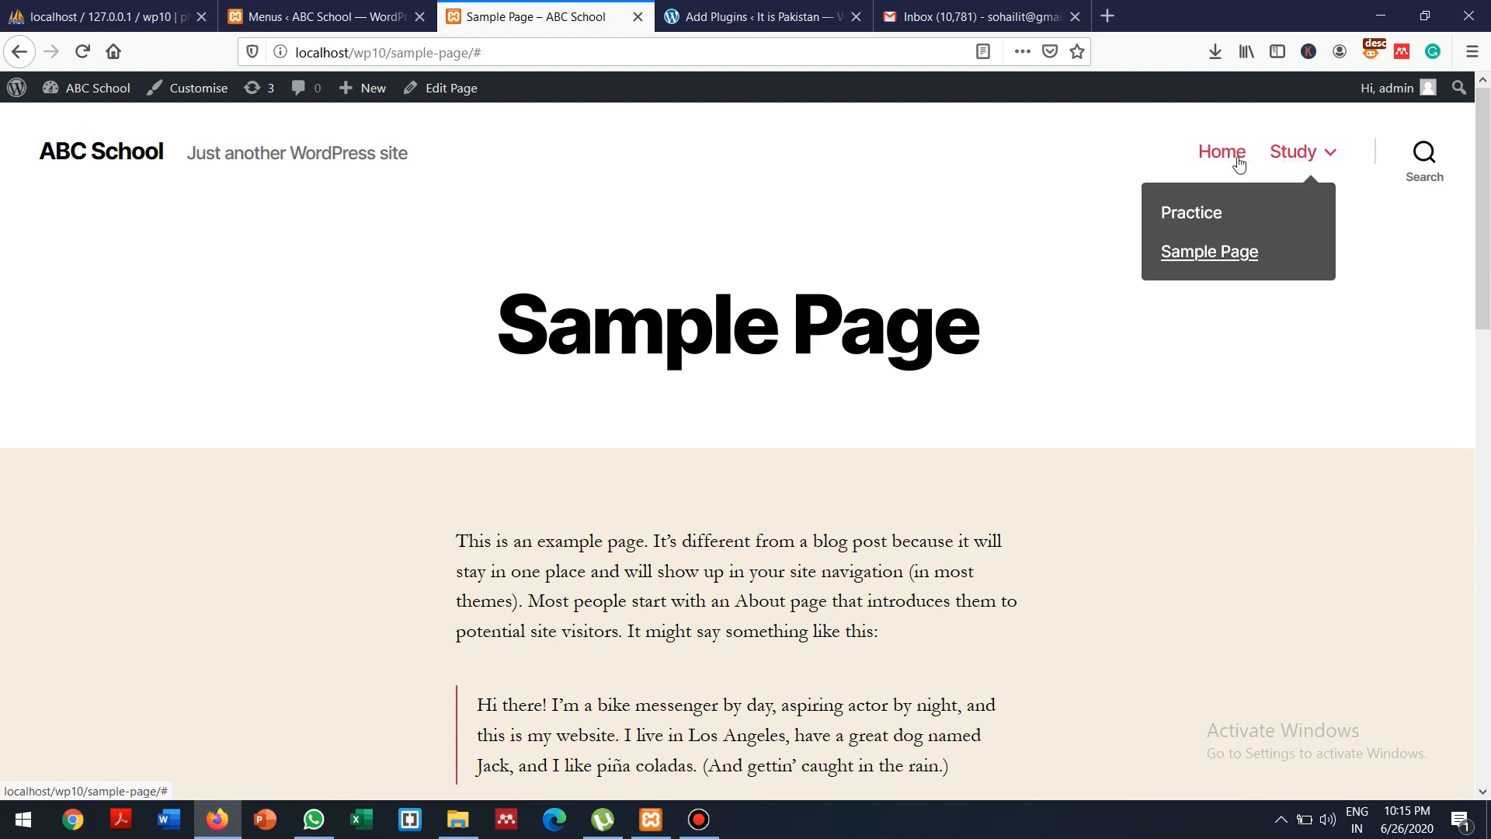
pyautogui.moveTo(1328, 154)
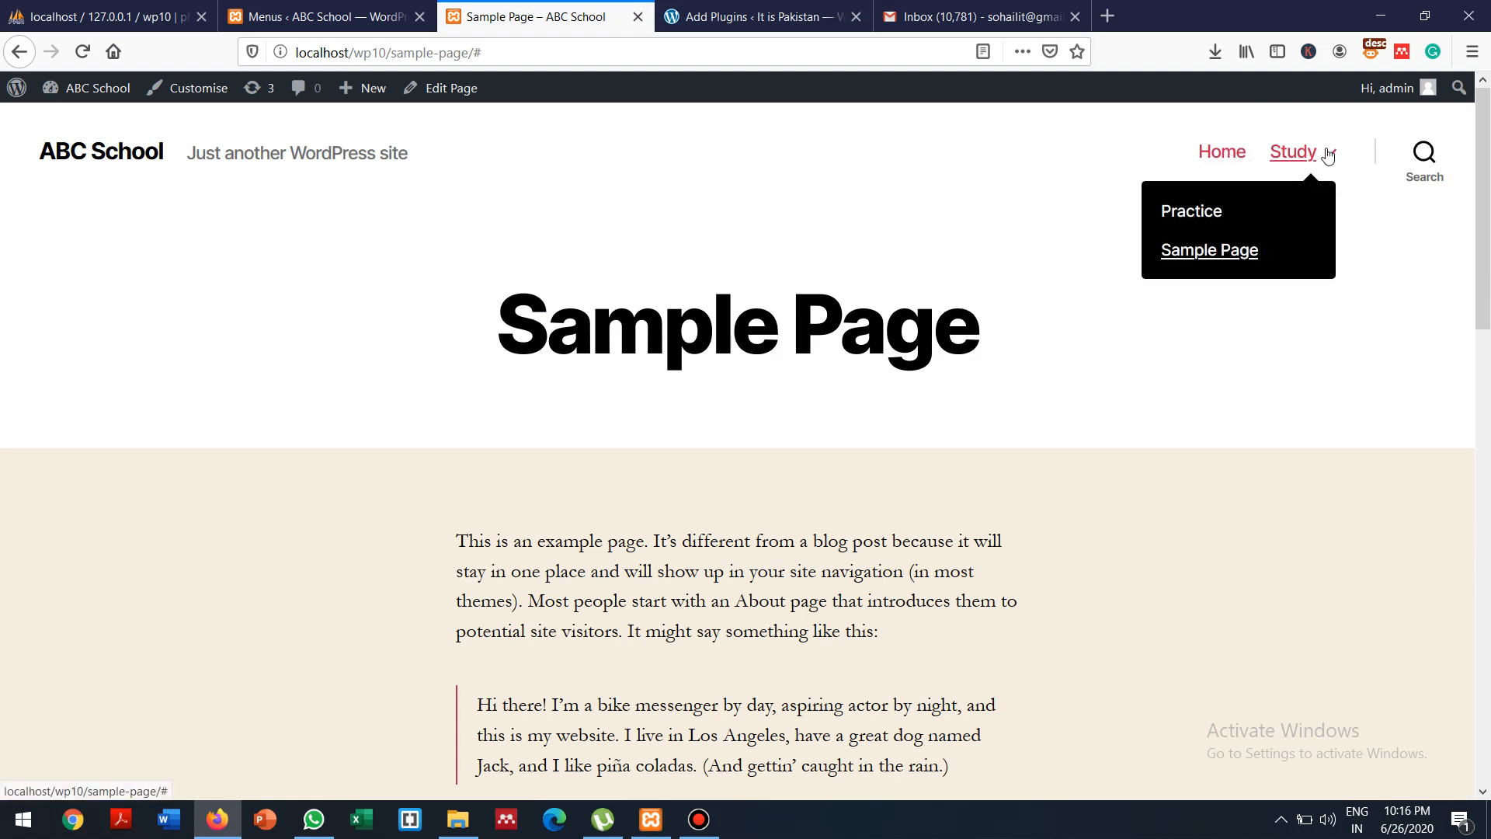
pyautogui.click(1188, 212)
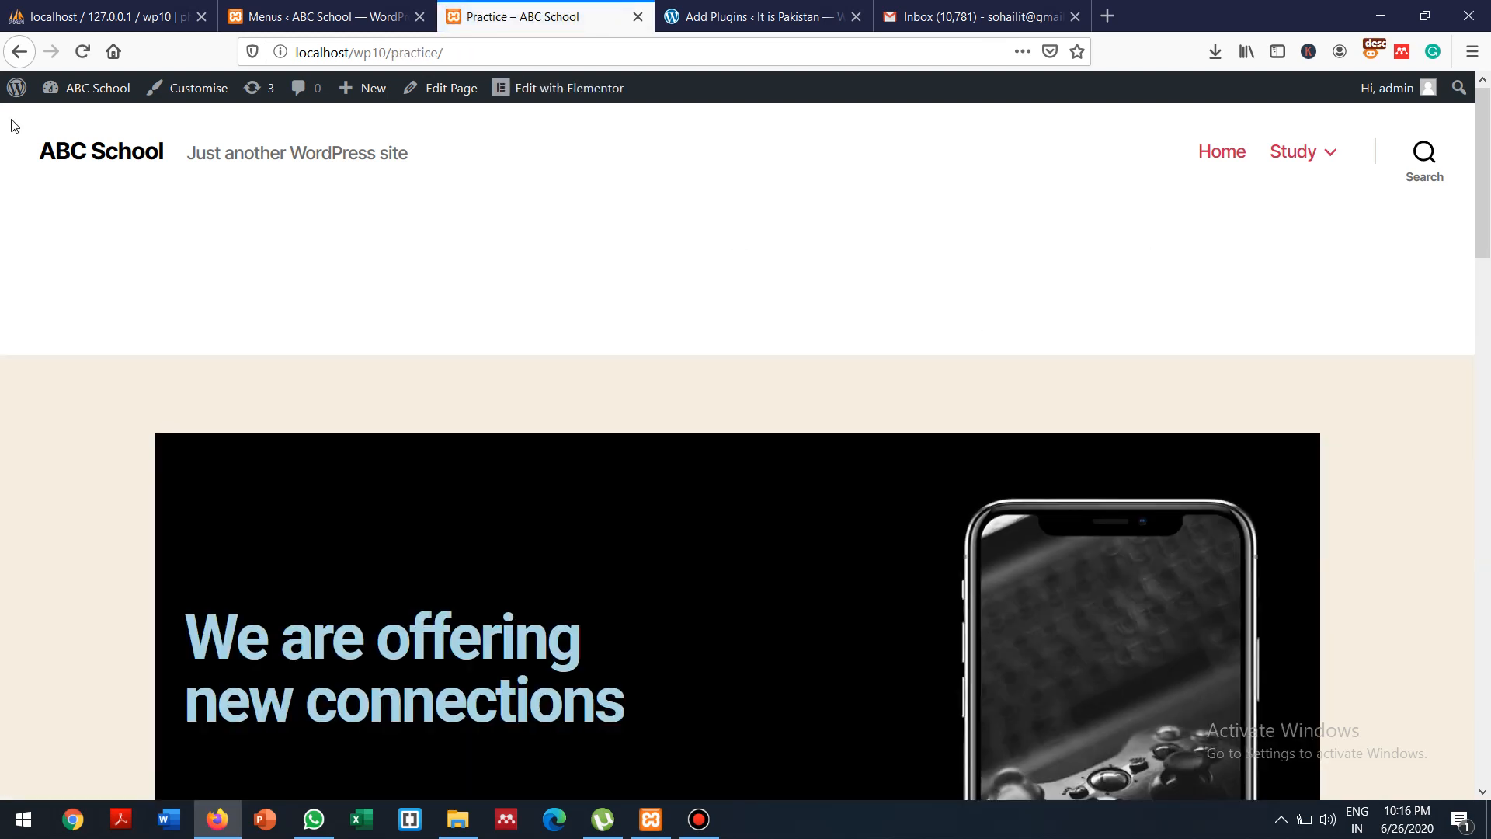
pyautogui.moveTo(1329, 159)
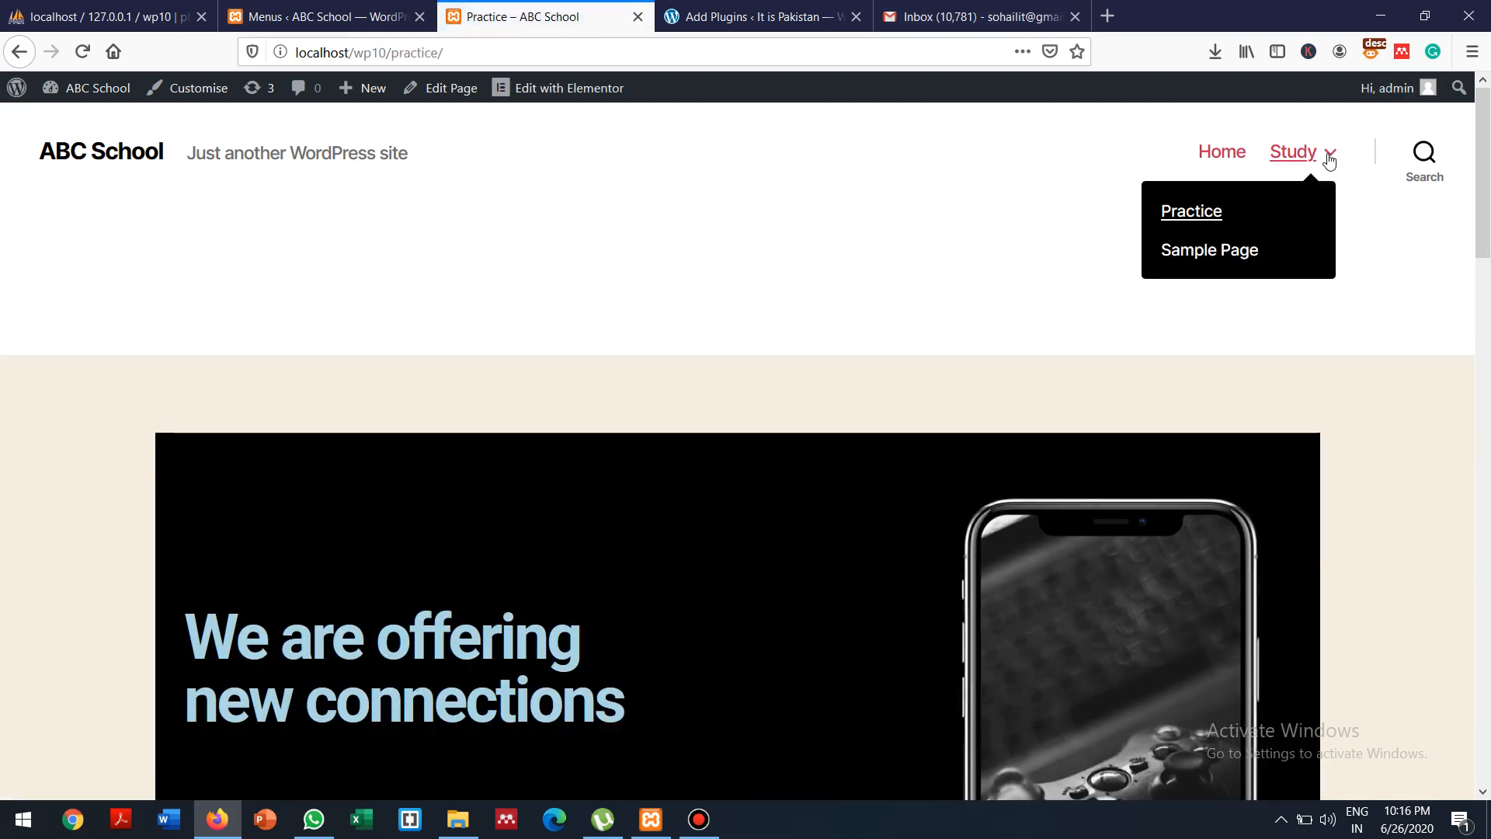
pyautogui.click(1225, 251)
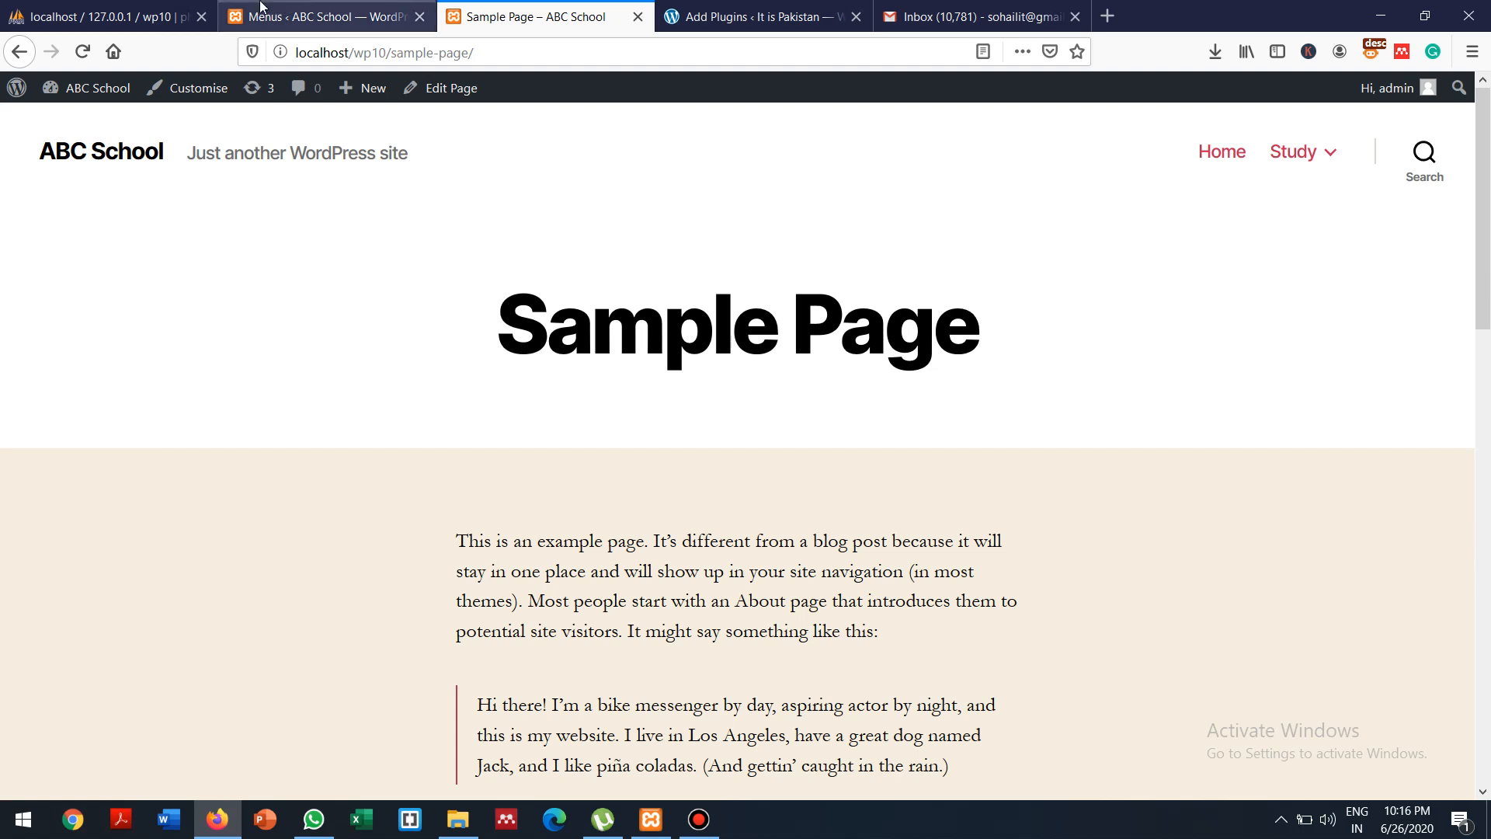
# Move Sample Page out of the Study submenu to the top level of the main menu and save the menu
pyautogui.click(307, 17)
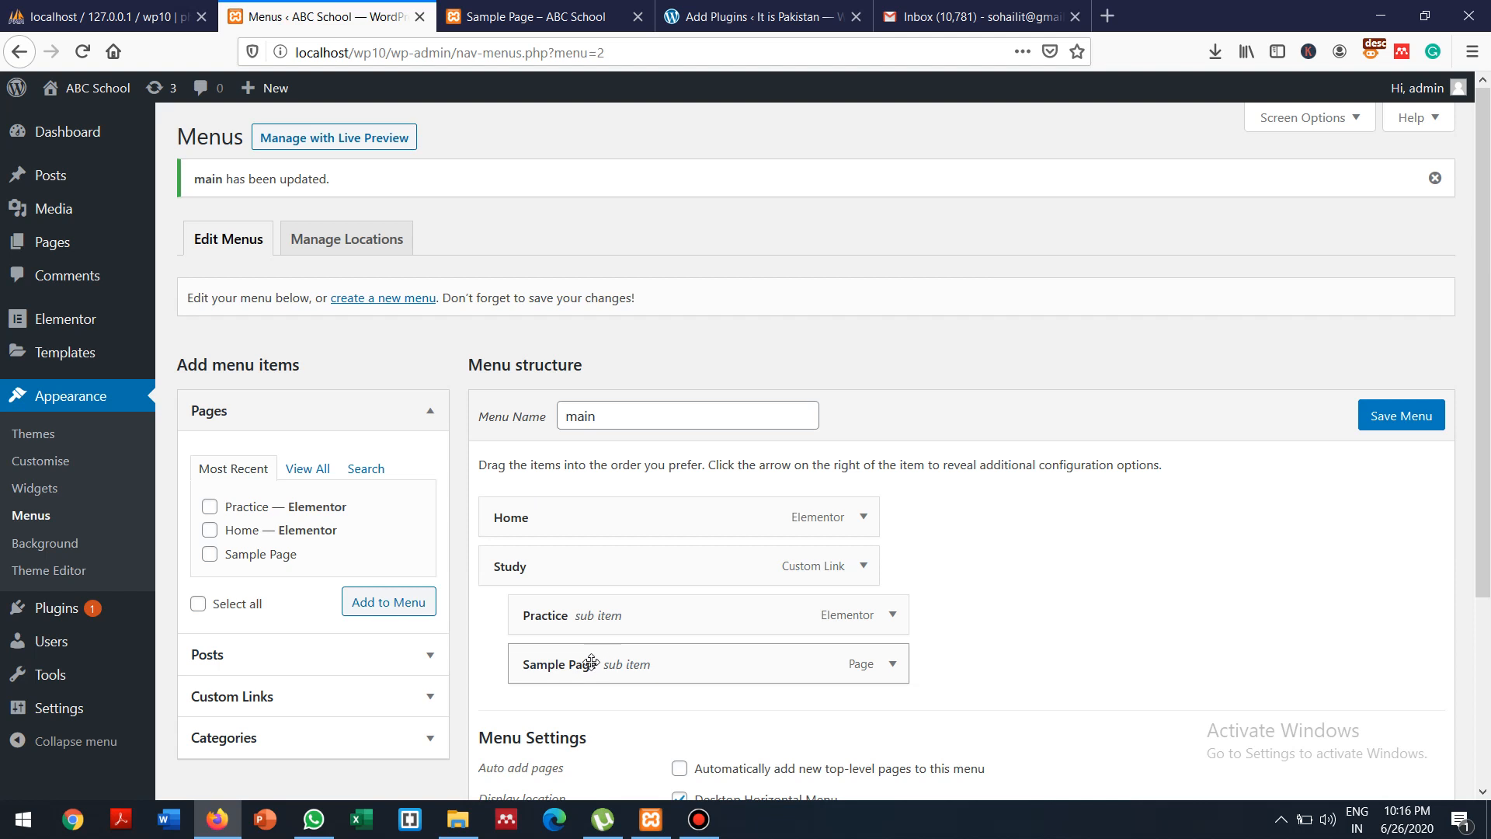
pyautogui.moveTo(591, 661); pyautogui.dragTo(566, 661)
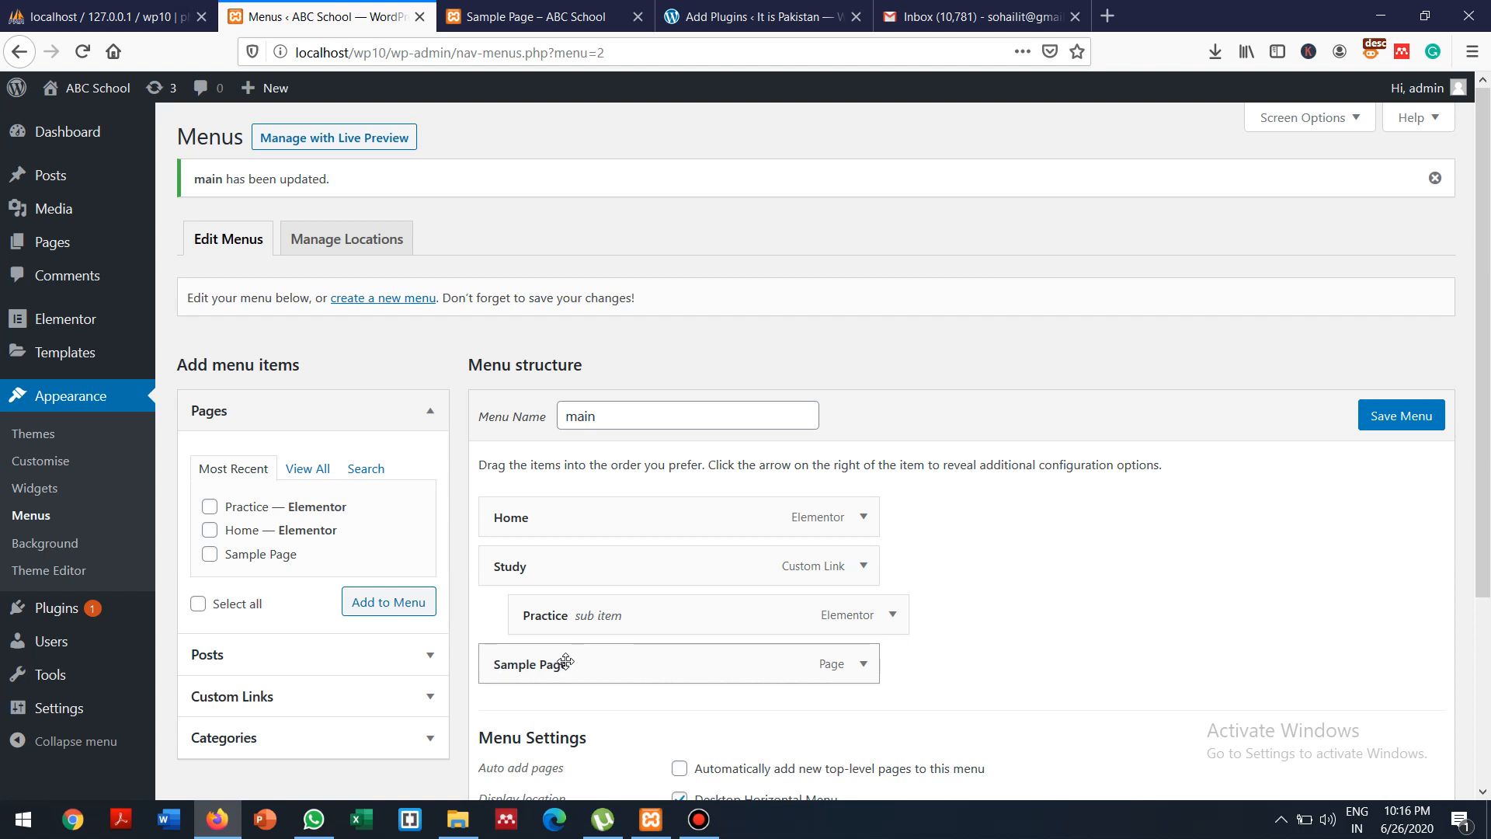
pyautogui.click(1398, 427)
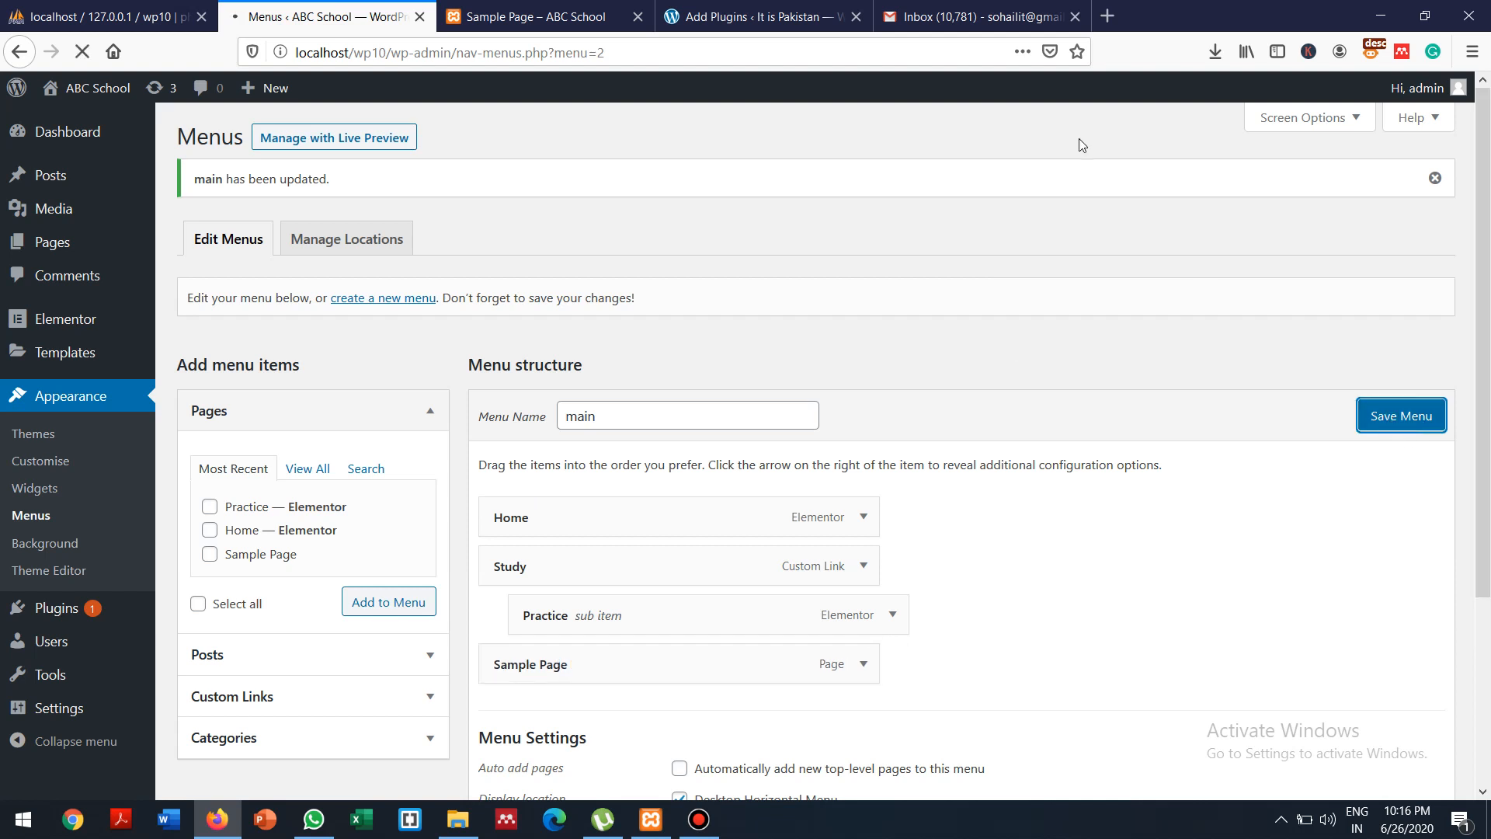
# Reload the site's Sample Page and check the placement of the Study and Sample Page links in the header navigation
pyautogui.click(561, 6)
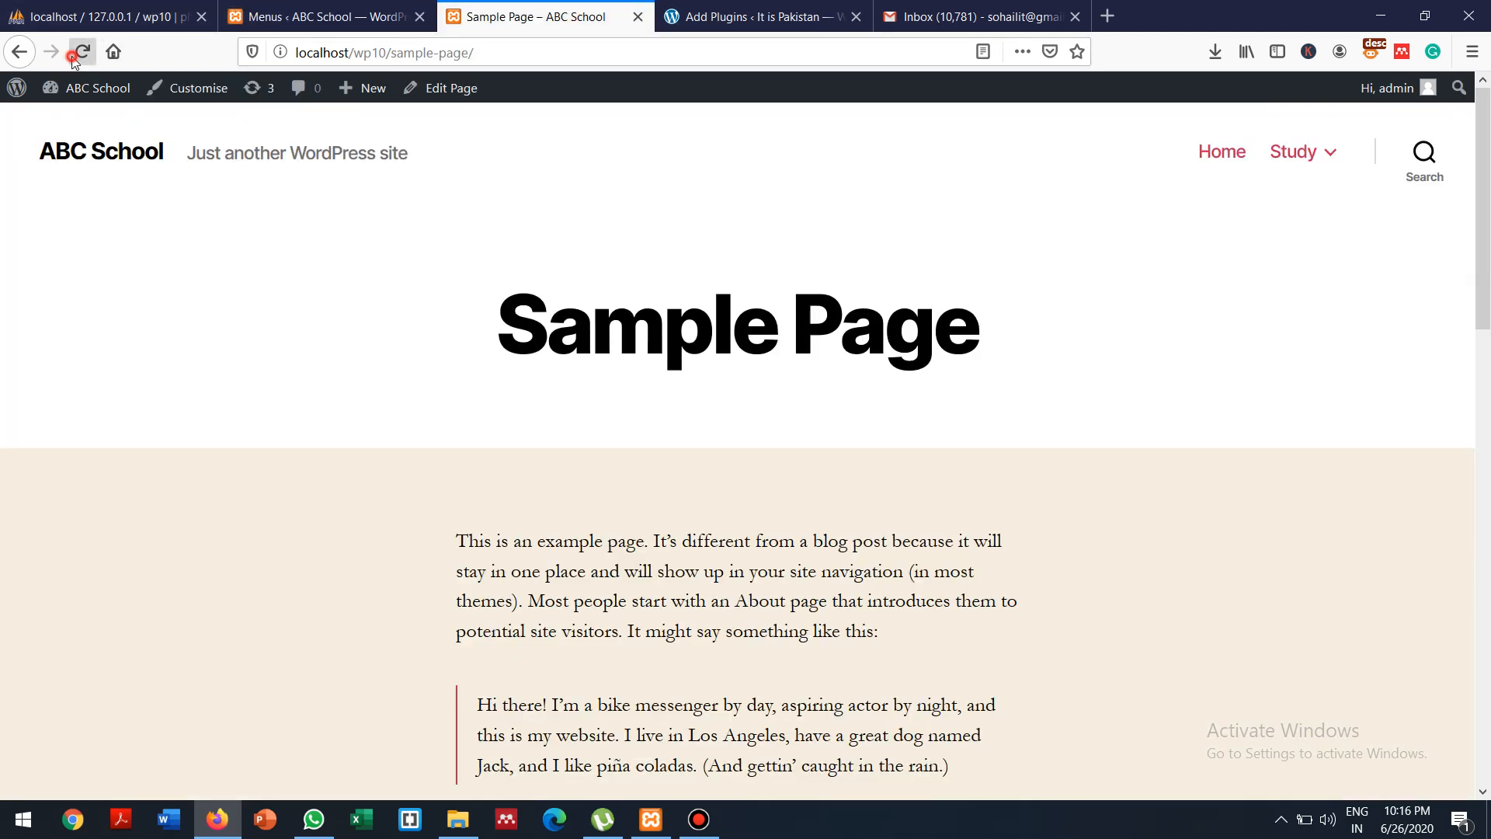
pyautogui.click(73, 57)
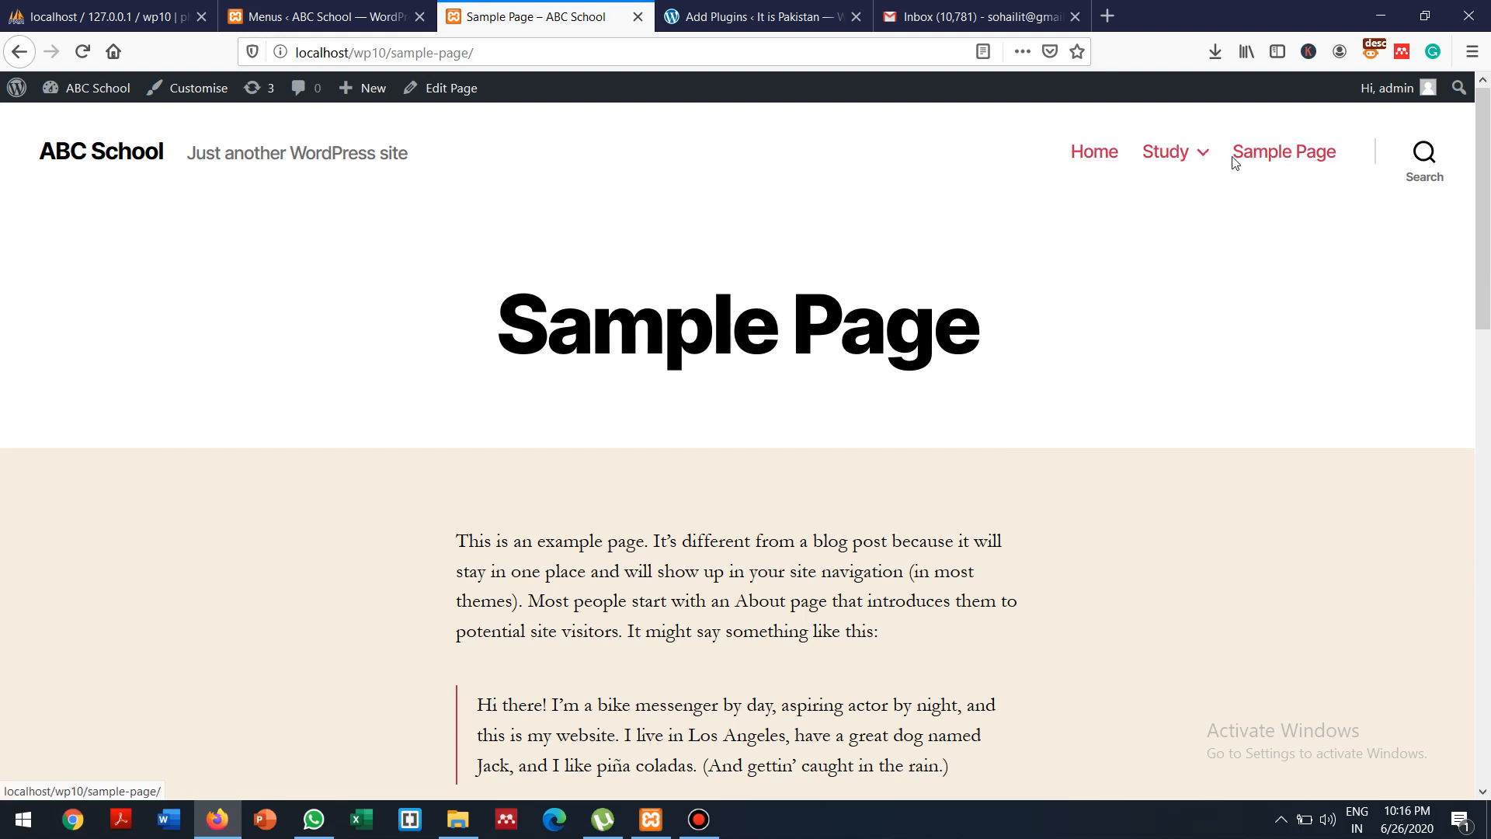
pyautogui.moveTo(1196, 173)
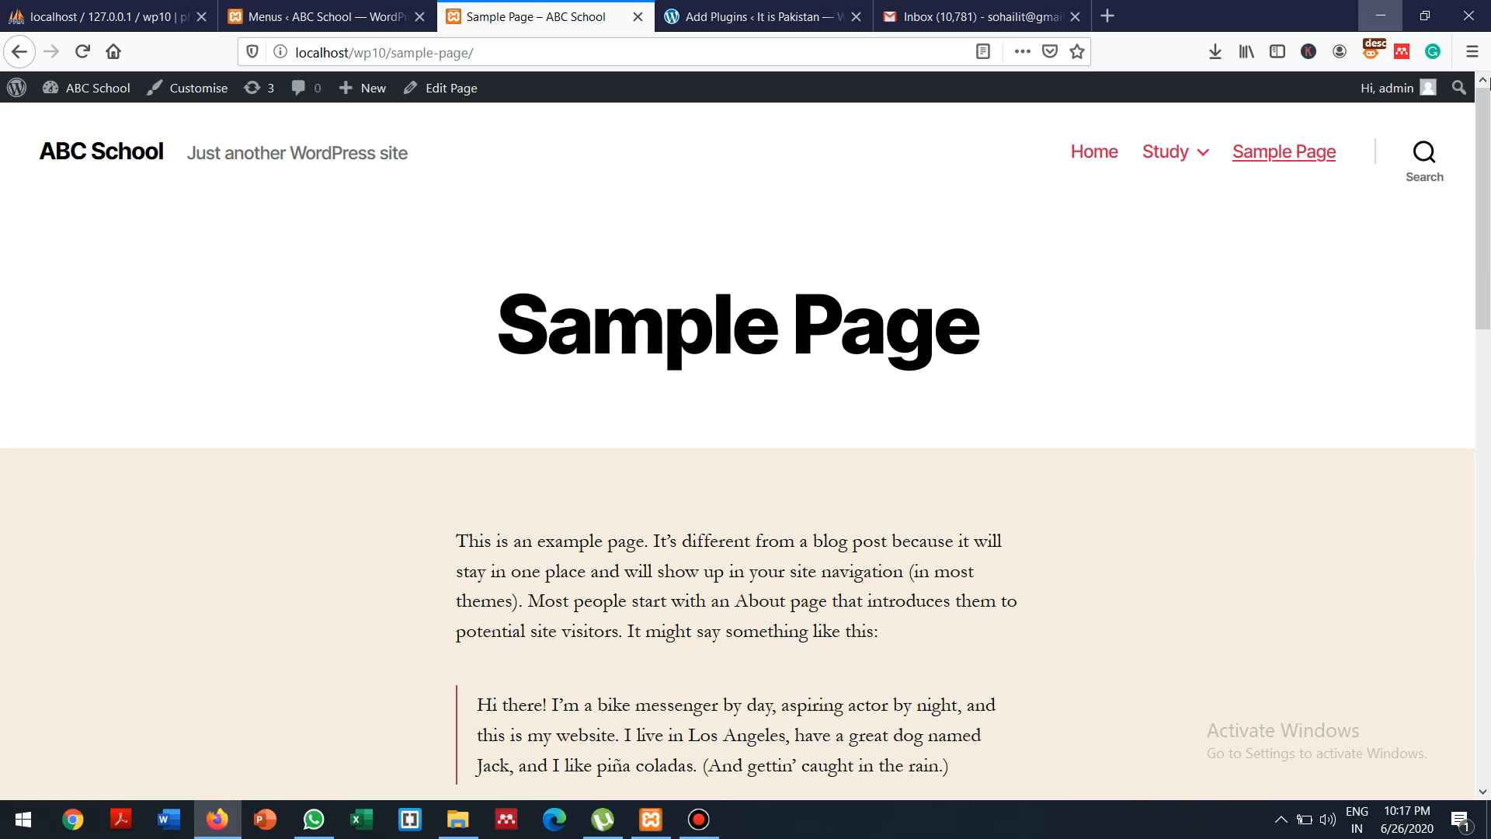
pyautogui.click(699, 819)
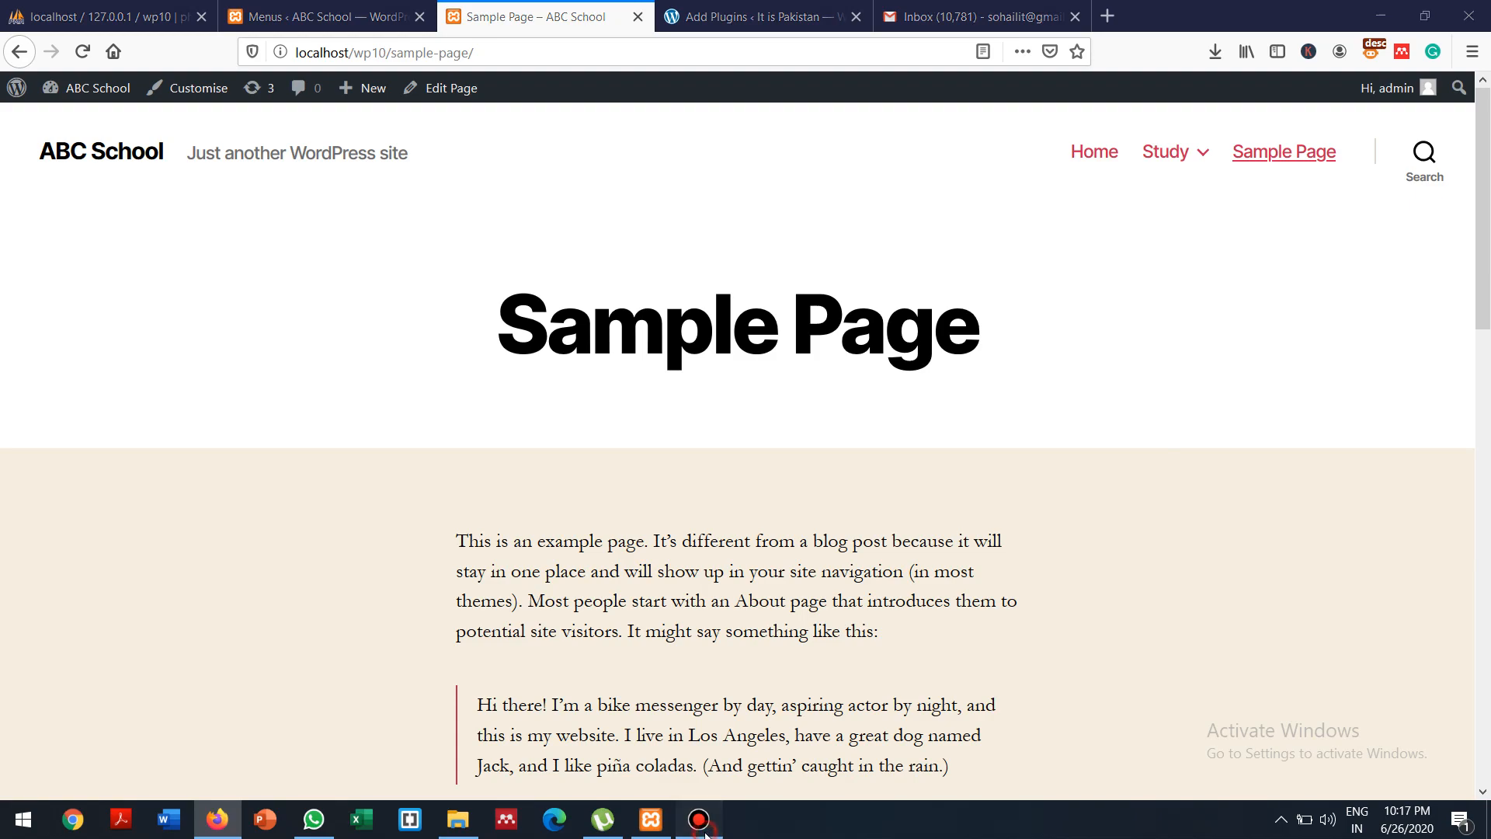